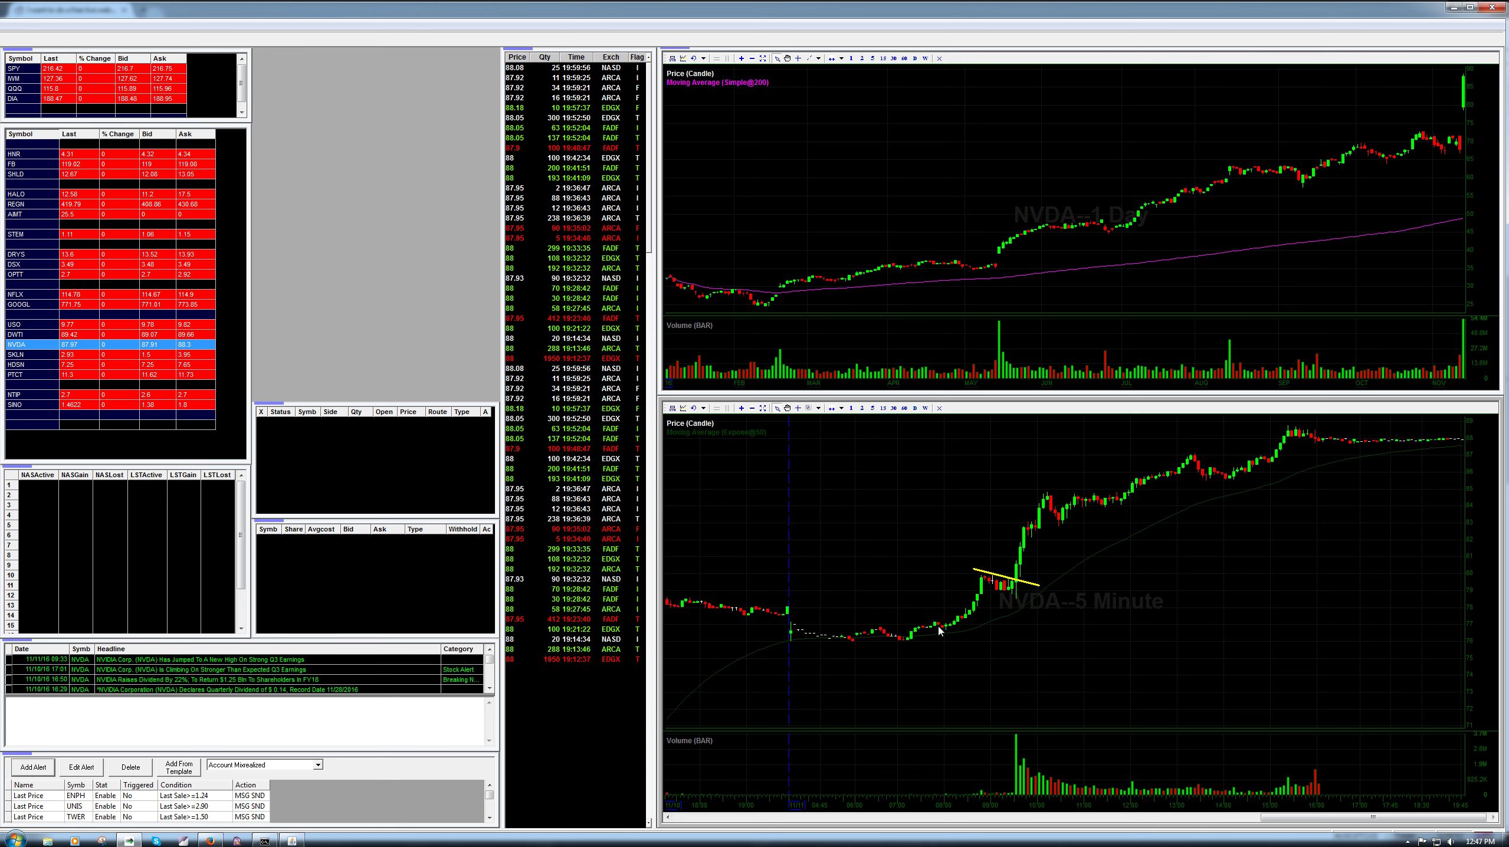
Step: Draw a lower trend line beneath the first pullback on the NVDA 5-minute chart and adjust its starting end
mouse_move(903, 624)
drag(982, 589, 1047, 597)
mouse_move(1016, 591)
click(1016, 591)
click(979, 587)
drag(979, 587, 979, 591)
Step: Draw two converging trend lines around the second consolidation on the NVDA 5-minute chart
drag(1039, 488, 1136, 498)
click(818, 409)
click(865, 427)
drag(1031, 533, 1140, 502)
mouse_move(1085, 499)
Step: Switch to the Reddit thread in the browser and highlight the question about which trade setups are looked for most
key(alt+Tab)
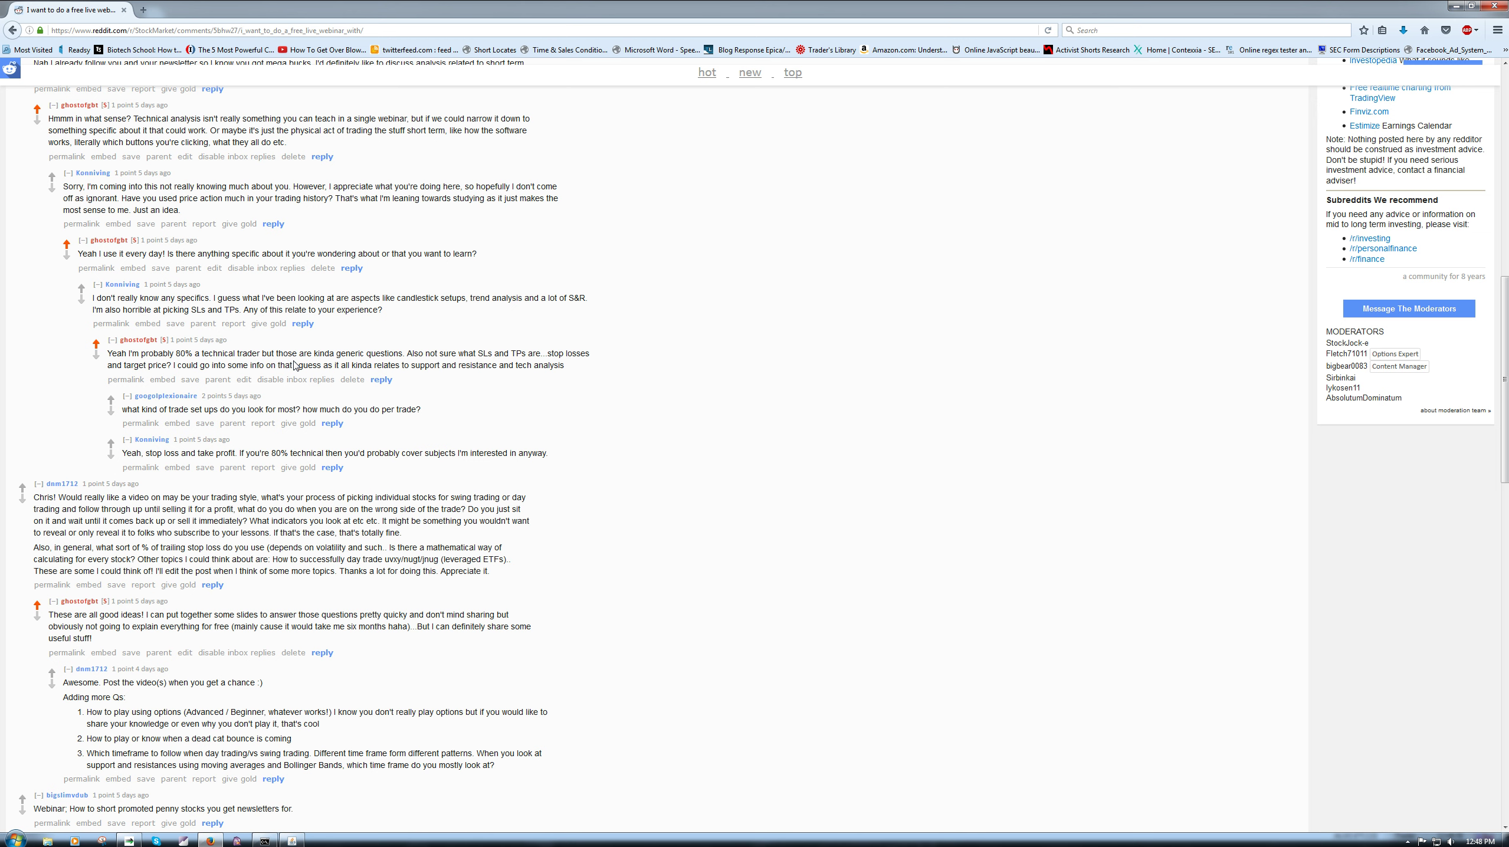
triple_click(244, 411)
click(244, 411)
Step: Open Notepad and list trending, grinding and churning on separate lines
key(super)
text(notepad)
key(Return)
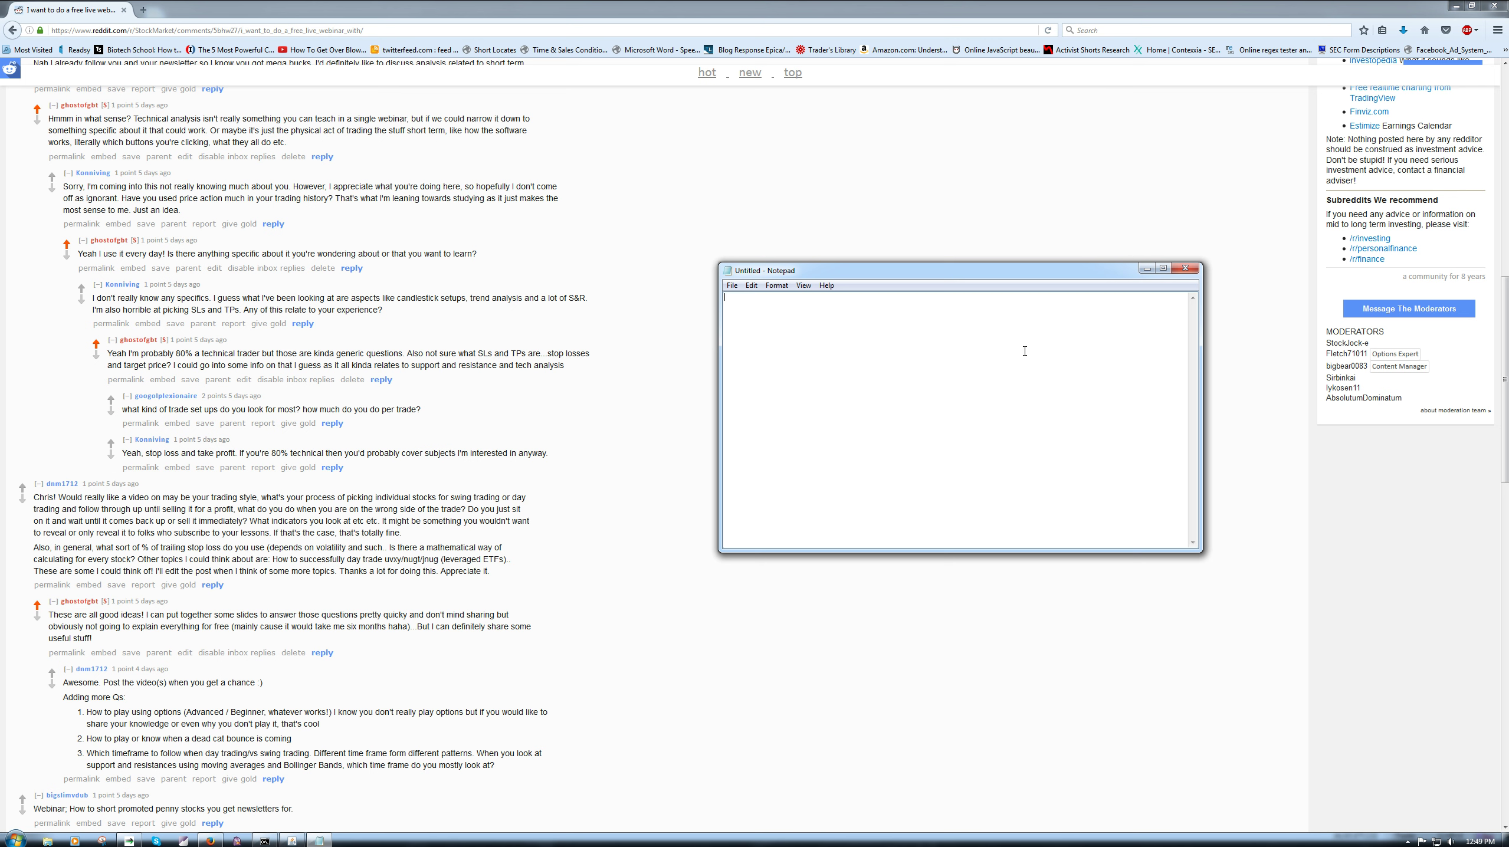
text(trending)
key(Return)
text(grinding)
key(Return)
text(churning)
key(Return)
Step: Add spikes and acceleration/deceleration to the list, with holding below them after a blank line
text(spikes )
text(accelerati)
text(on/decel)
text(erat)
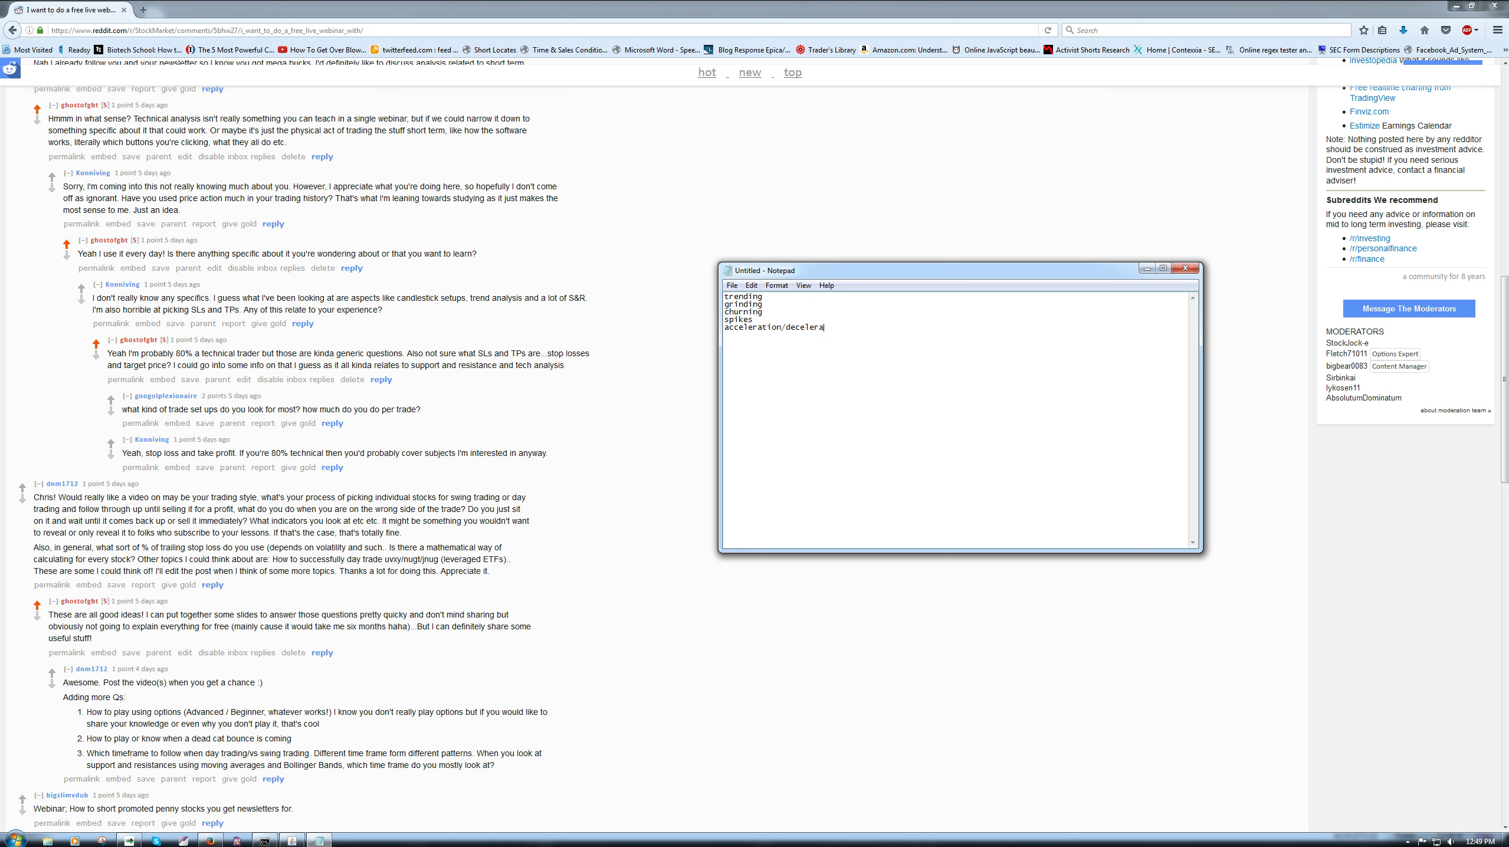
text(ion)
key(Return)
text(holding)
Step: Open Paint with a blank canvas
key(super)
text(paint)
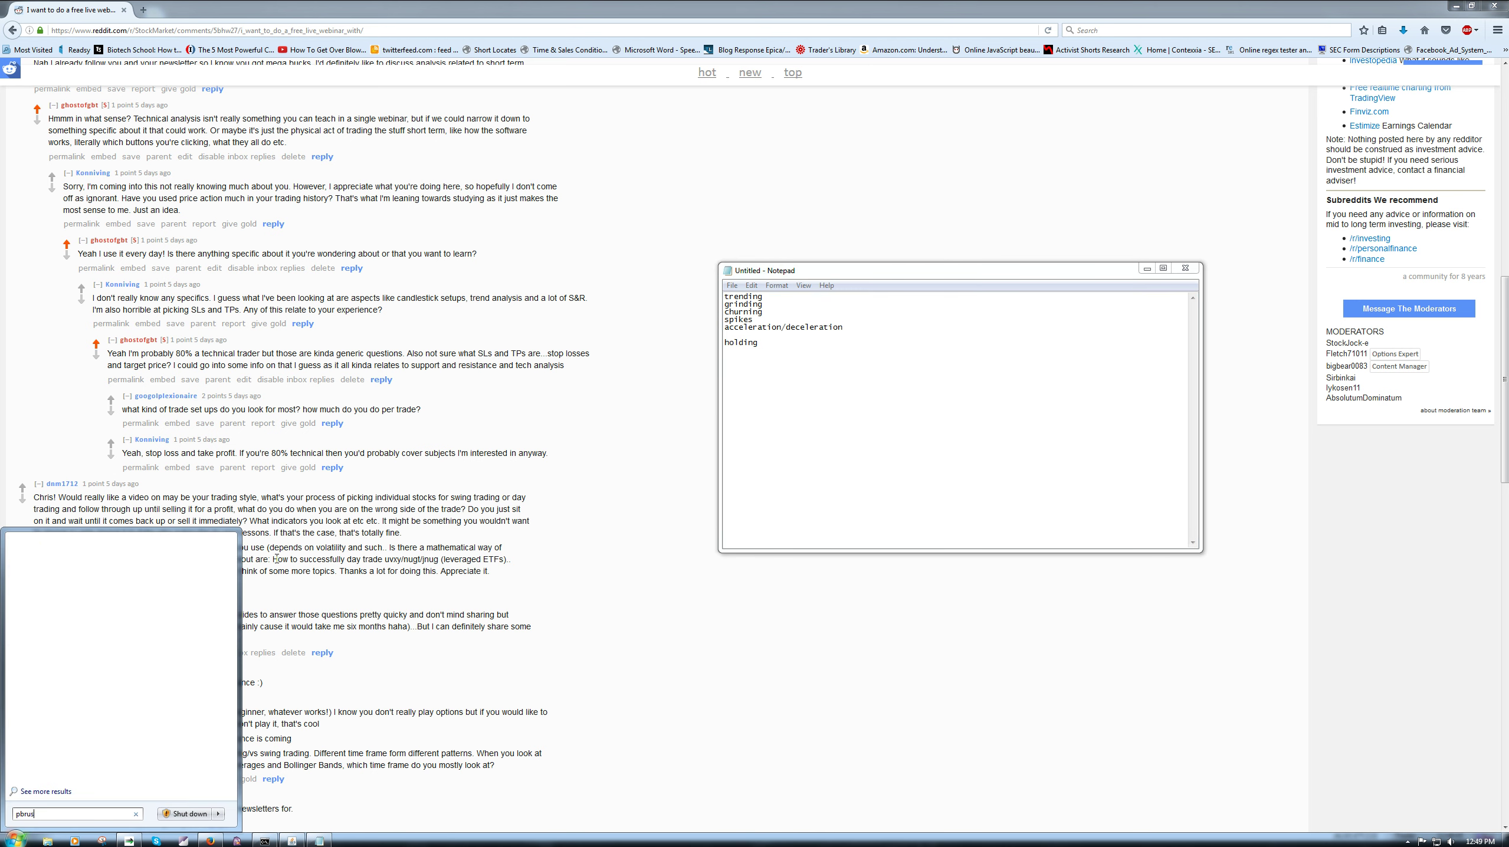
key(Return)
Step: Switch to the trading platform and remove all trend lines from the NVDA 5-minute chart
key(alt+Tab)
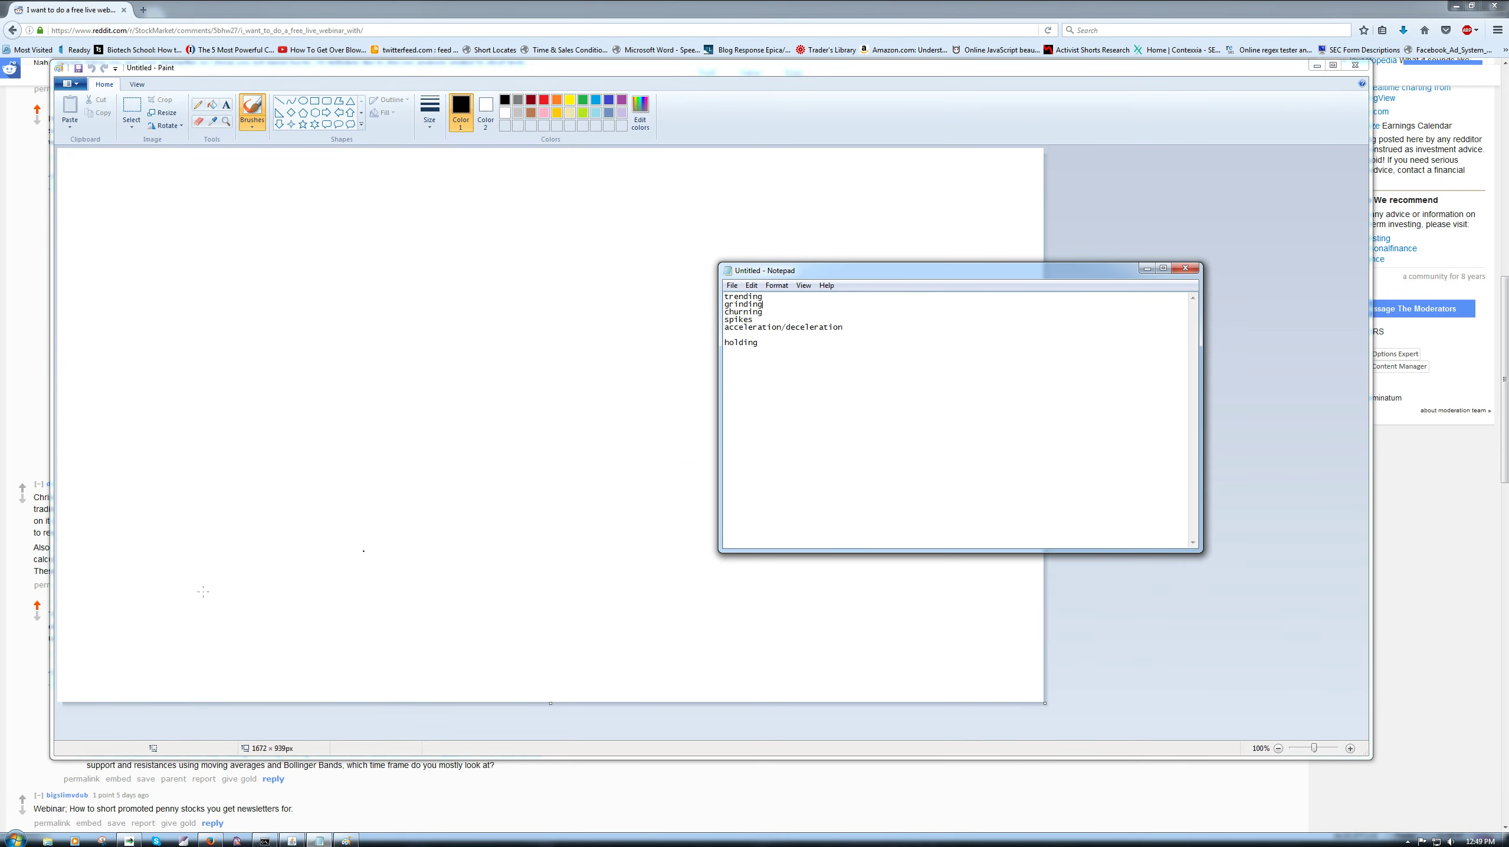
key(alt+Tab)
right_click(968, 517)
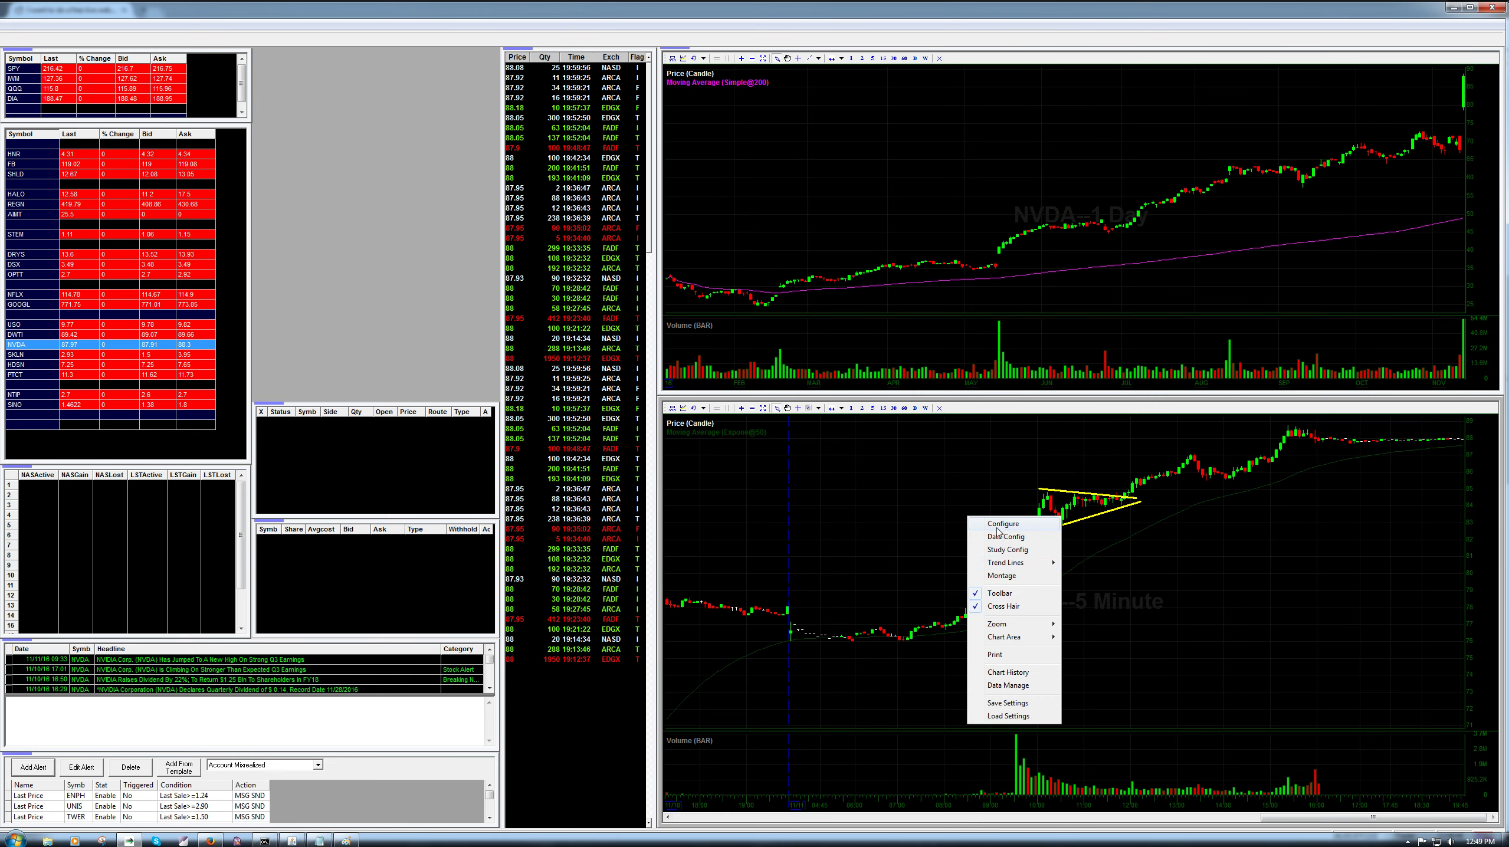
mouse_move(1031, 568)
click(1070, 687)
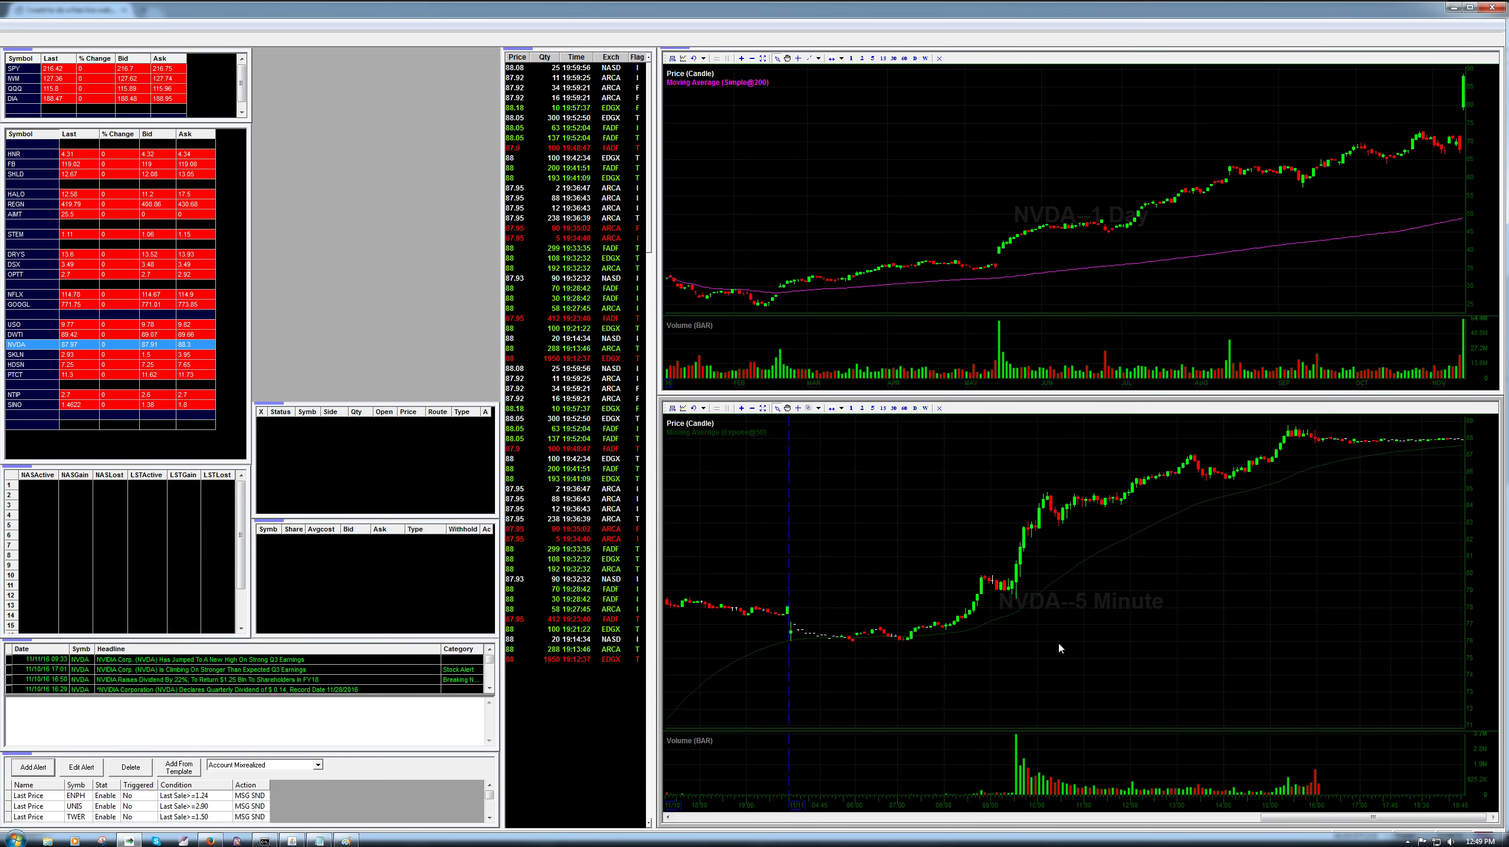
Step: Load the STEM charts from the watchlist and draw a rising trend line under the 5-minute chart's higher lows
click(87, 235)
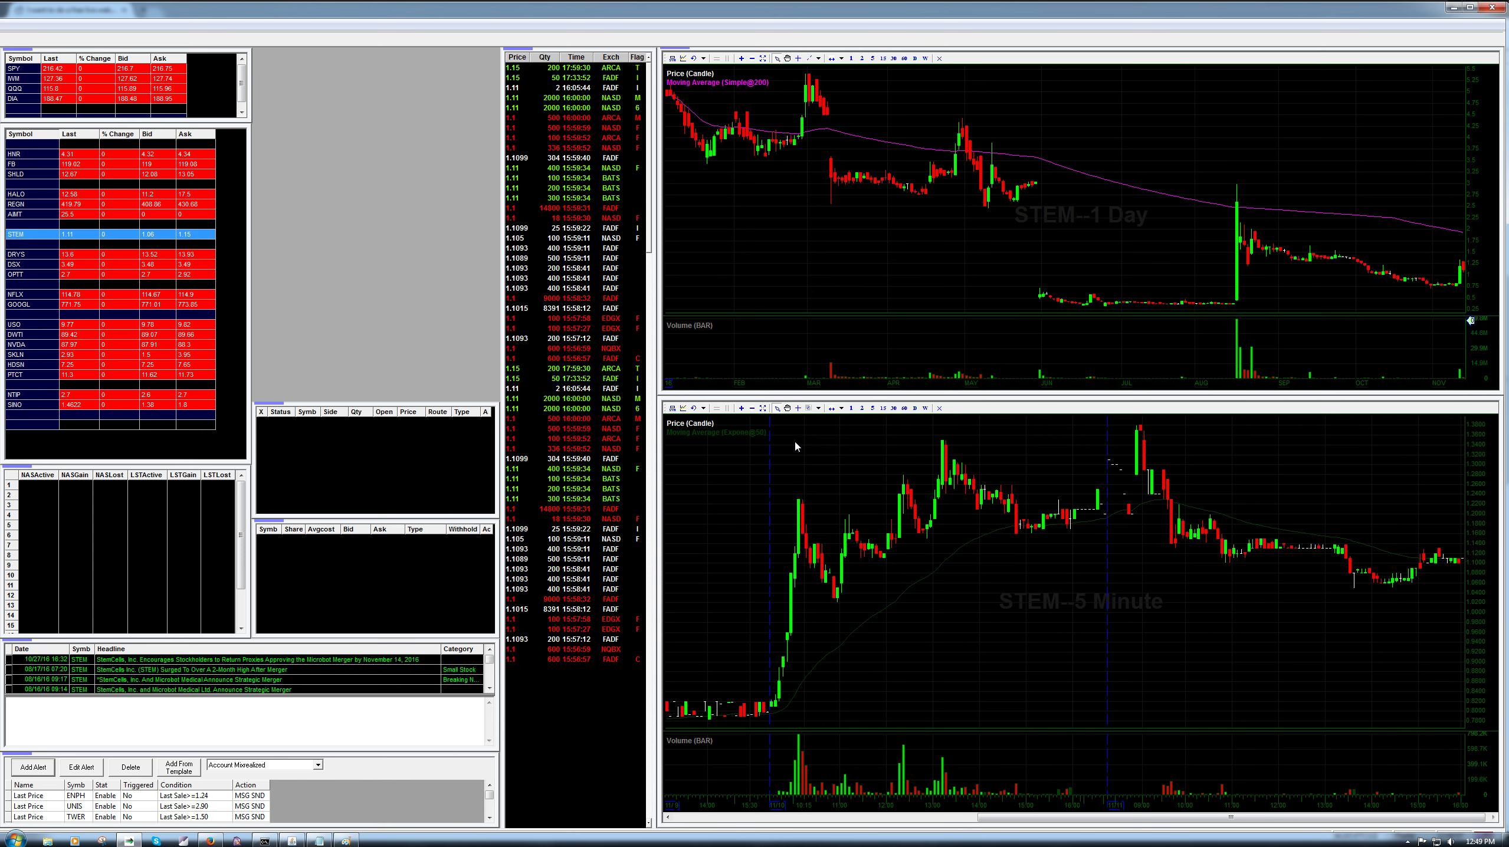
mouse_move(826, 611)
mouse_down()
mouse_move(990, 513)
mouse_move(974, 506)
mouse_up()
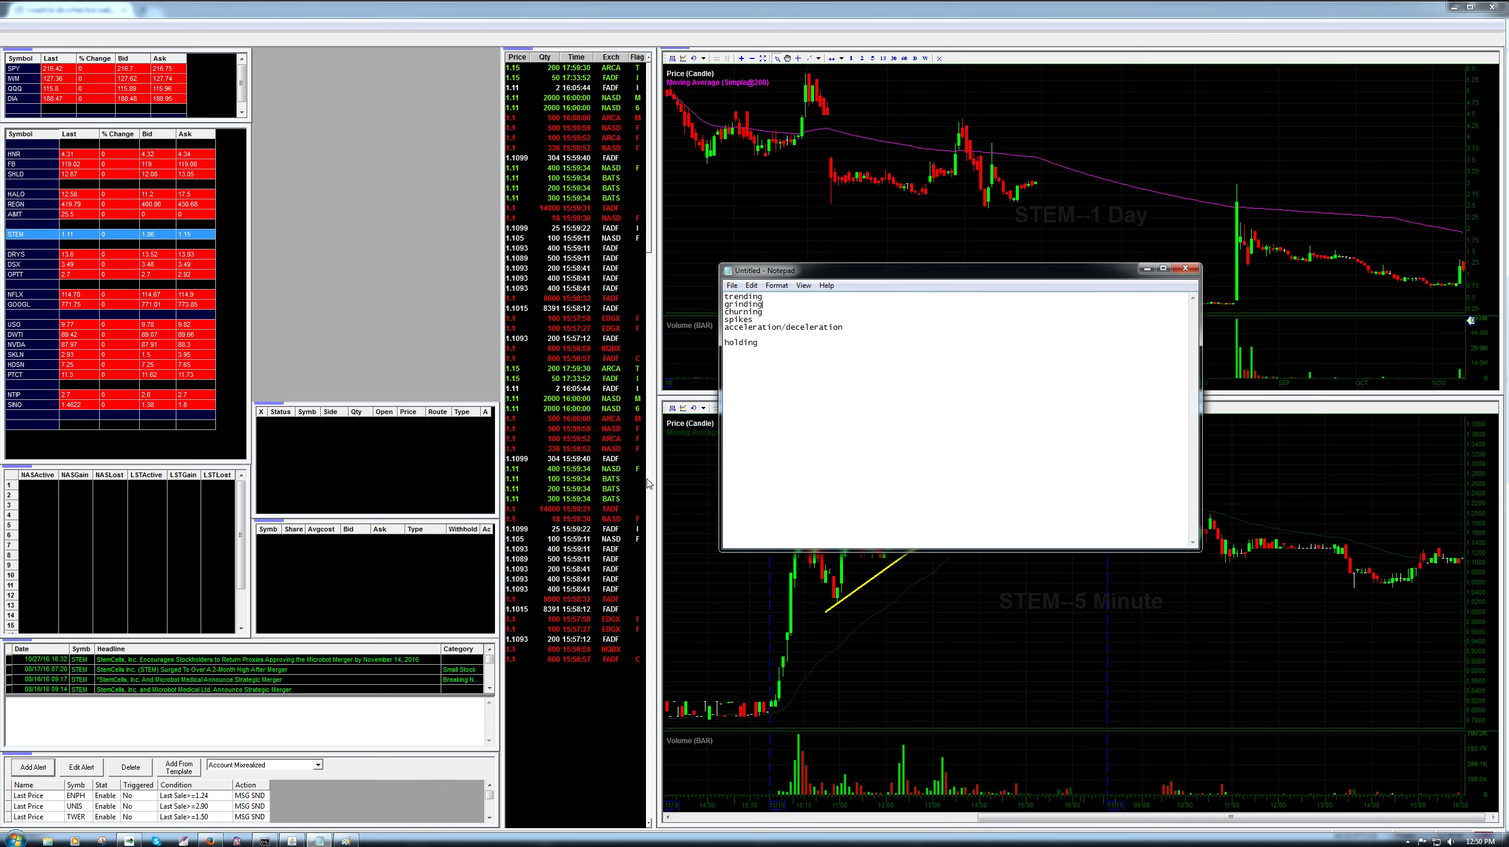
Step: Switch to Paint, sketch a rising wave across the canvas, and mark its first three peaks with short horizontal lines
click(347, 839)
mouse_move(100, 639)
mouse_down()
mouse_move(191, 506)
mouse_move(234, 560)
mouse_move(270, 542)
mouse_move(314, 438)
mouse_move(348, 423)
mouse_move(389, 465)
mouse_move(432, 360)
mouse_move(481, 340)
mouse_move(531, 367)
mouse_move(601, 227)
mouse_move(630, 253)
mouse_move(680, 237)
mouse_move(716, 166)
mouse_up()
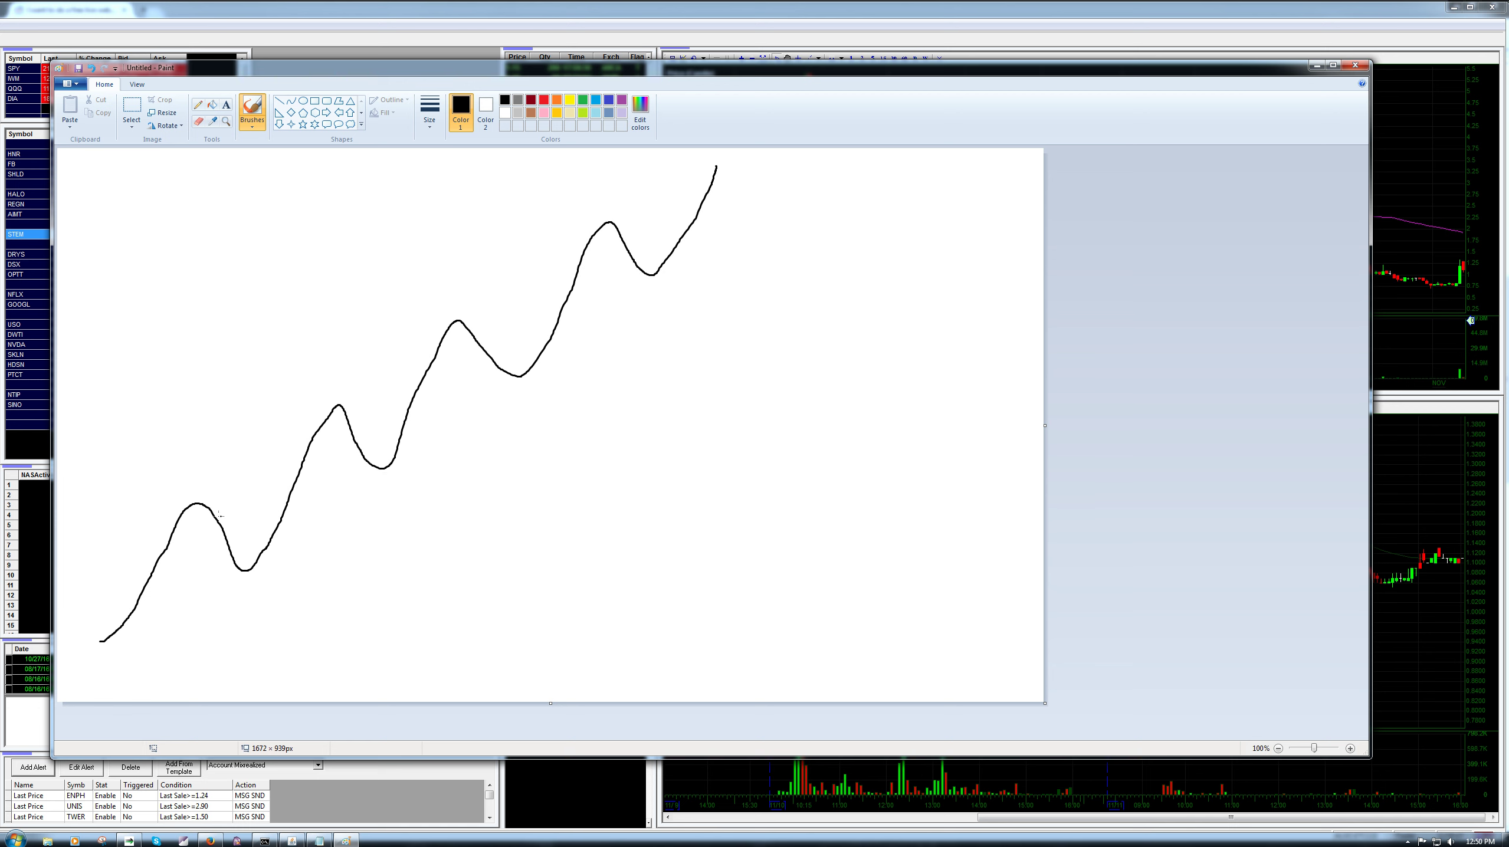
drag(188, 504, 206, 500)
drag(309, 407, 360, 404)
drag(429, 326, 464, 314)
Step: Underline the rising wave's middle swing lows with short horizontal lines and undo the last mark
drag(369, 473, 439, 463)
drag(500, 374, 568, 369)
drag(616, 290, 664, 276)
key(ctrl+z)
Step: Sketch a descending wave beside the rising one and add more marks at the rising wave's turning points
mouse_move(653, 337)
mouse_down()
mouse_move(682, 412)
mouse_move(719, 391)
mouse_move(746, 443)
mouse_move(825, 490)
mouse_move(856, 571)
mouse_move(909, 550)
mouse_up()
mouse_move(945, 646)
mouse_down()
mouse_move(979, 624)
mouse_move(1033, 699)
mouse_up()
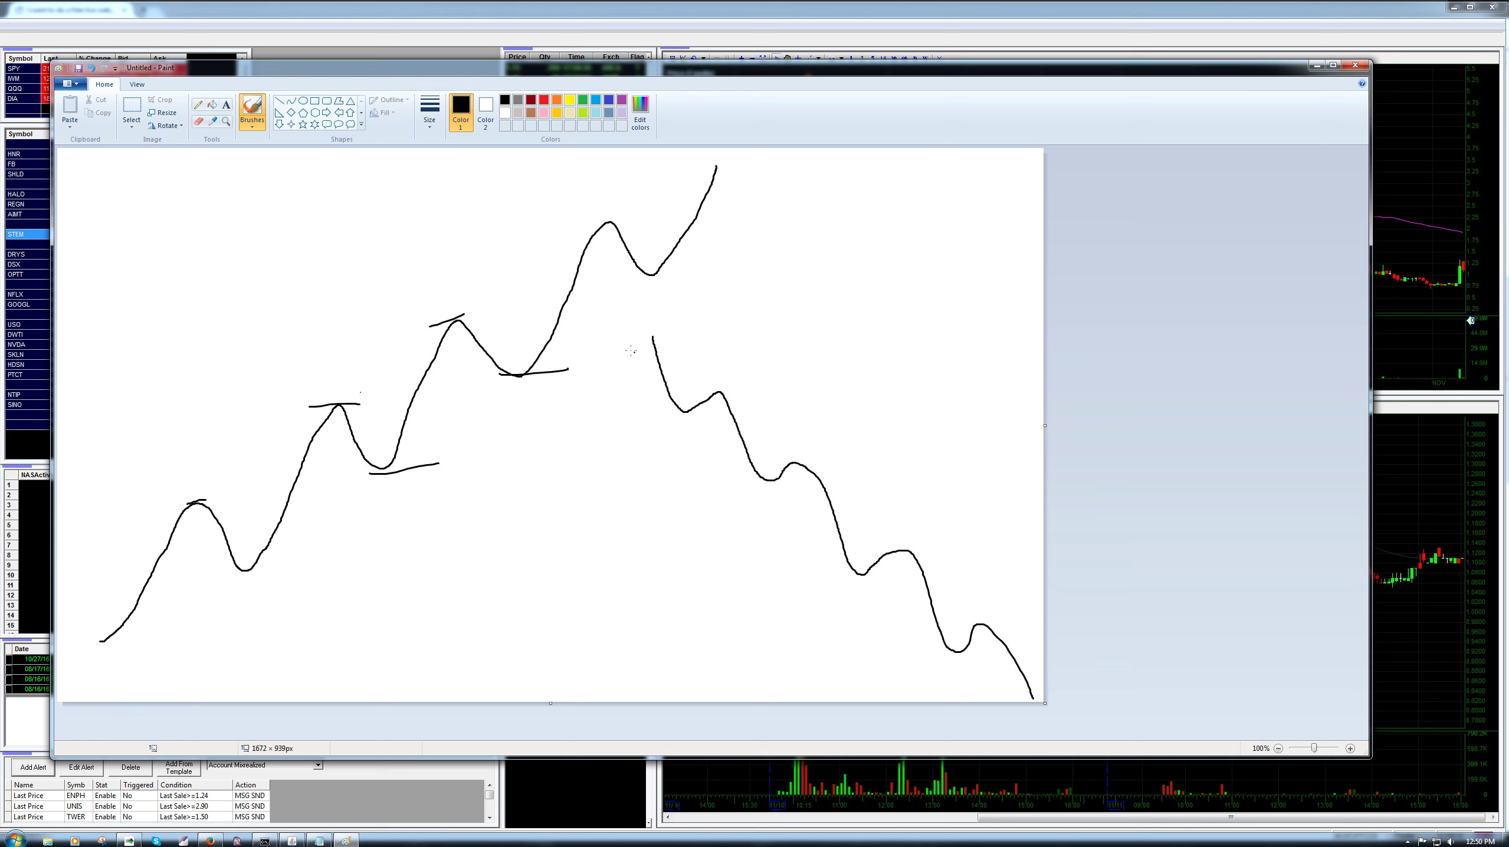
drag(217, 574, 296, 585)
drag(361, 401, 338, 409)
drag(383, 460, 383, 467)
drag(517, 373, 525, 375)
Step: Switch to the trading platform and examine the recent price action on the STEM daily chart
click(1398, 431)
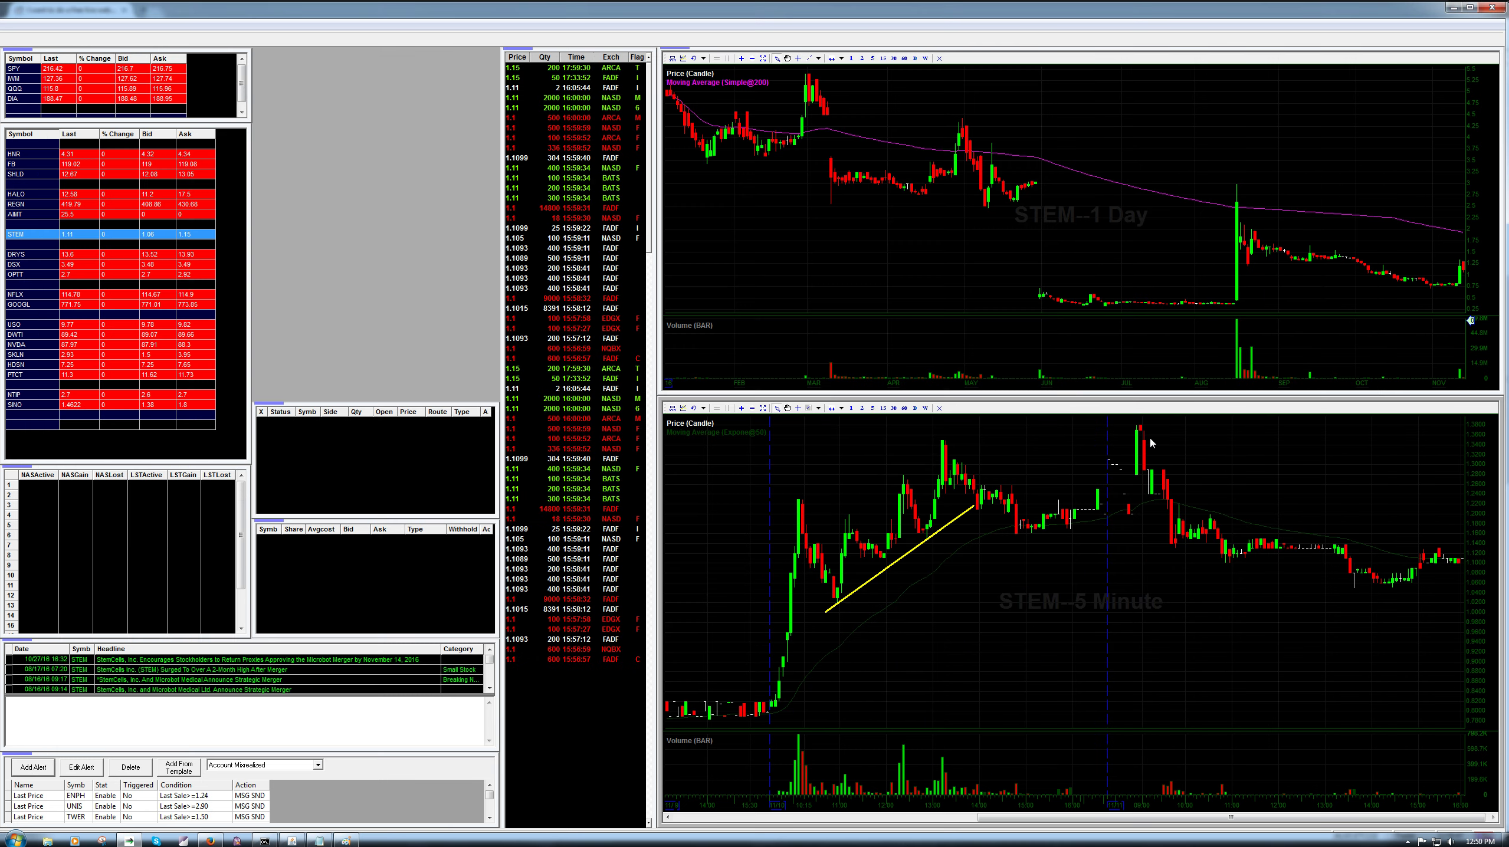
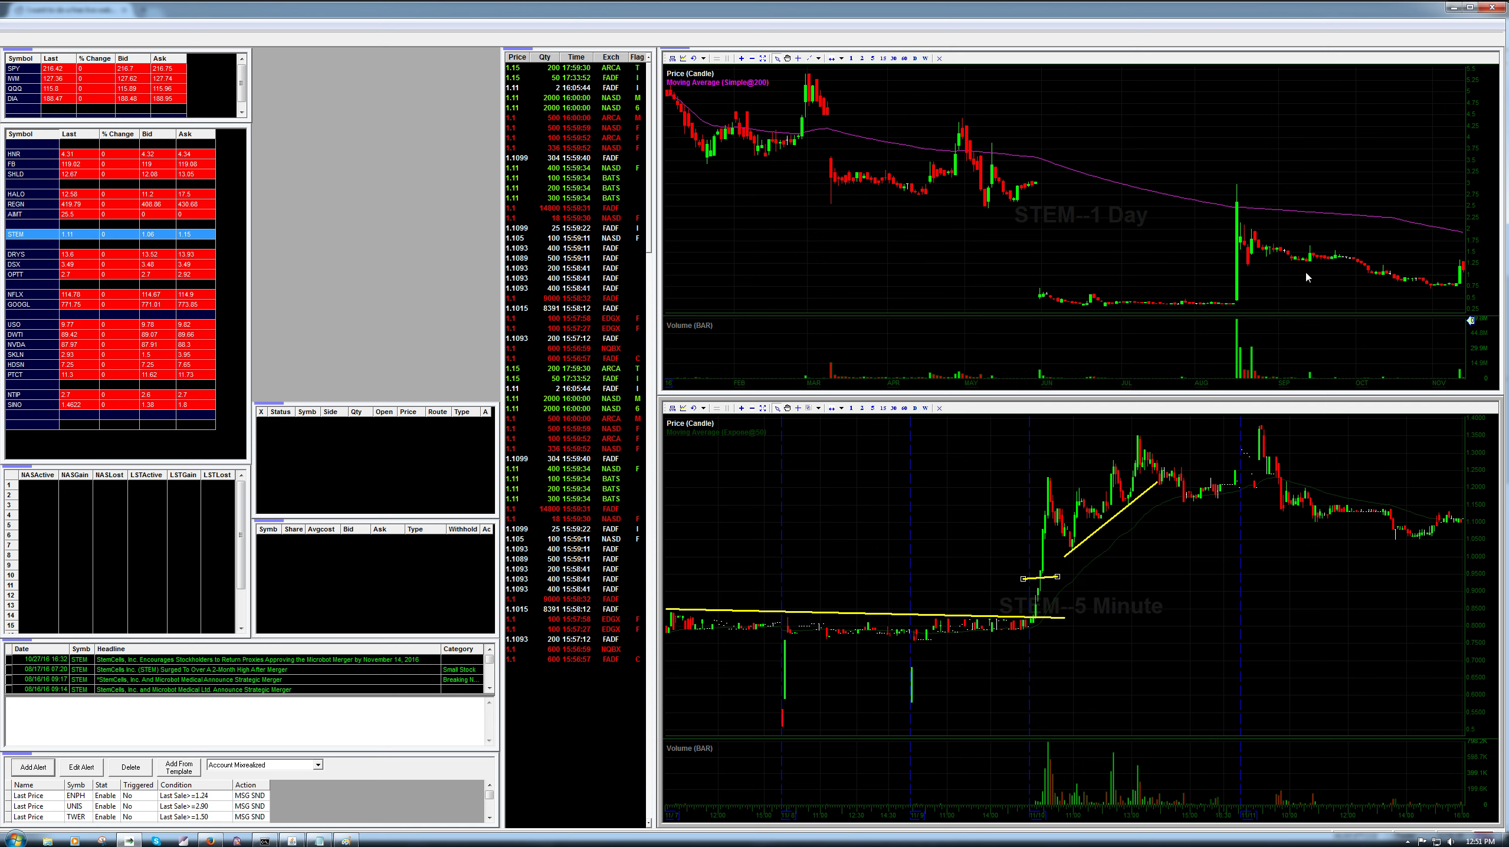
scroll(1385, 290, up, 3)
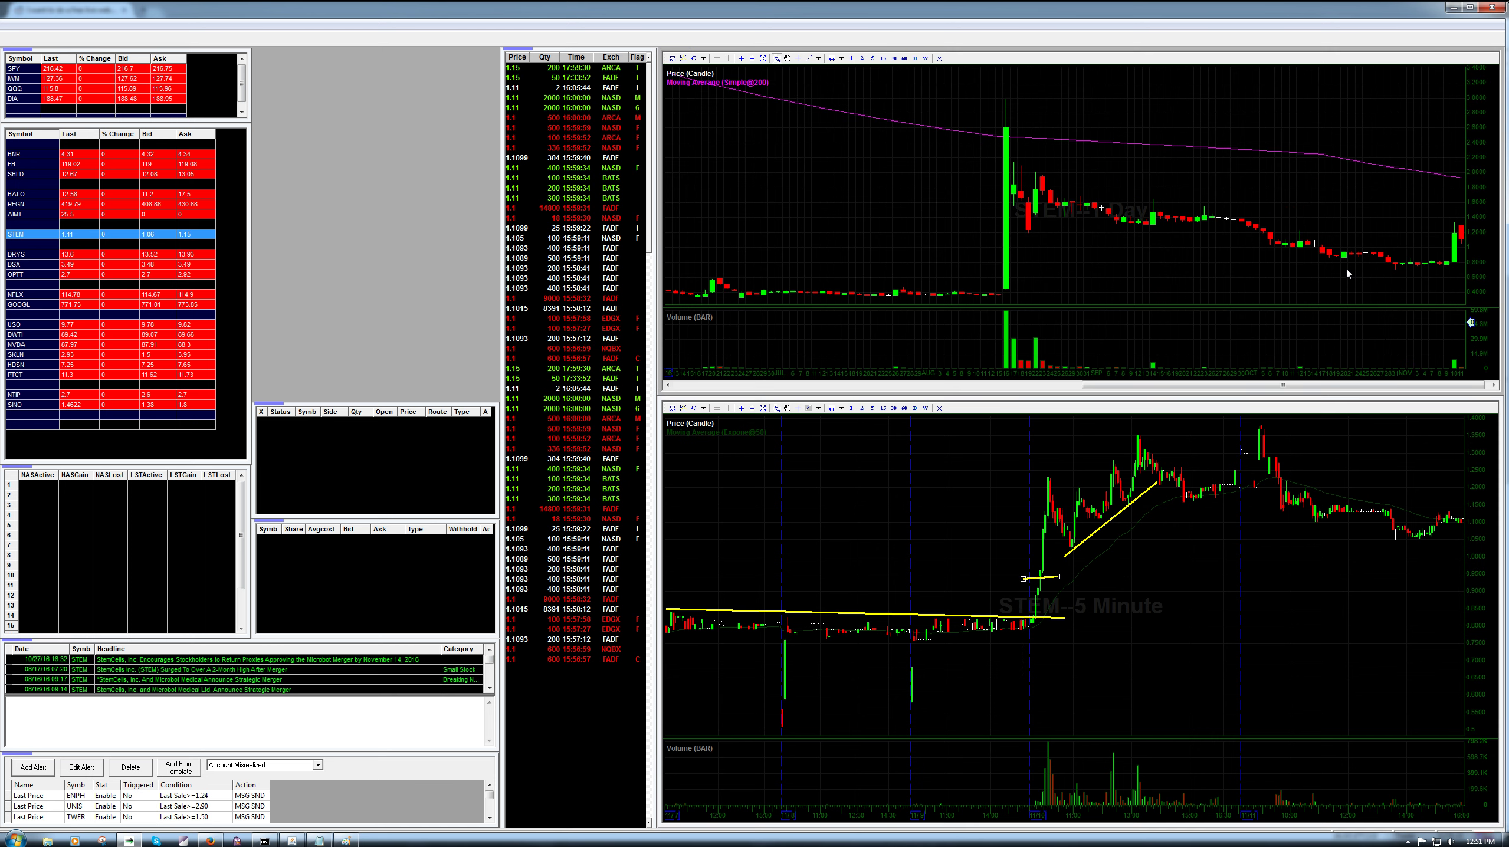
mouse_move(1342, 270)
click(1100, 514)
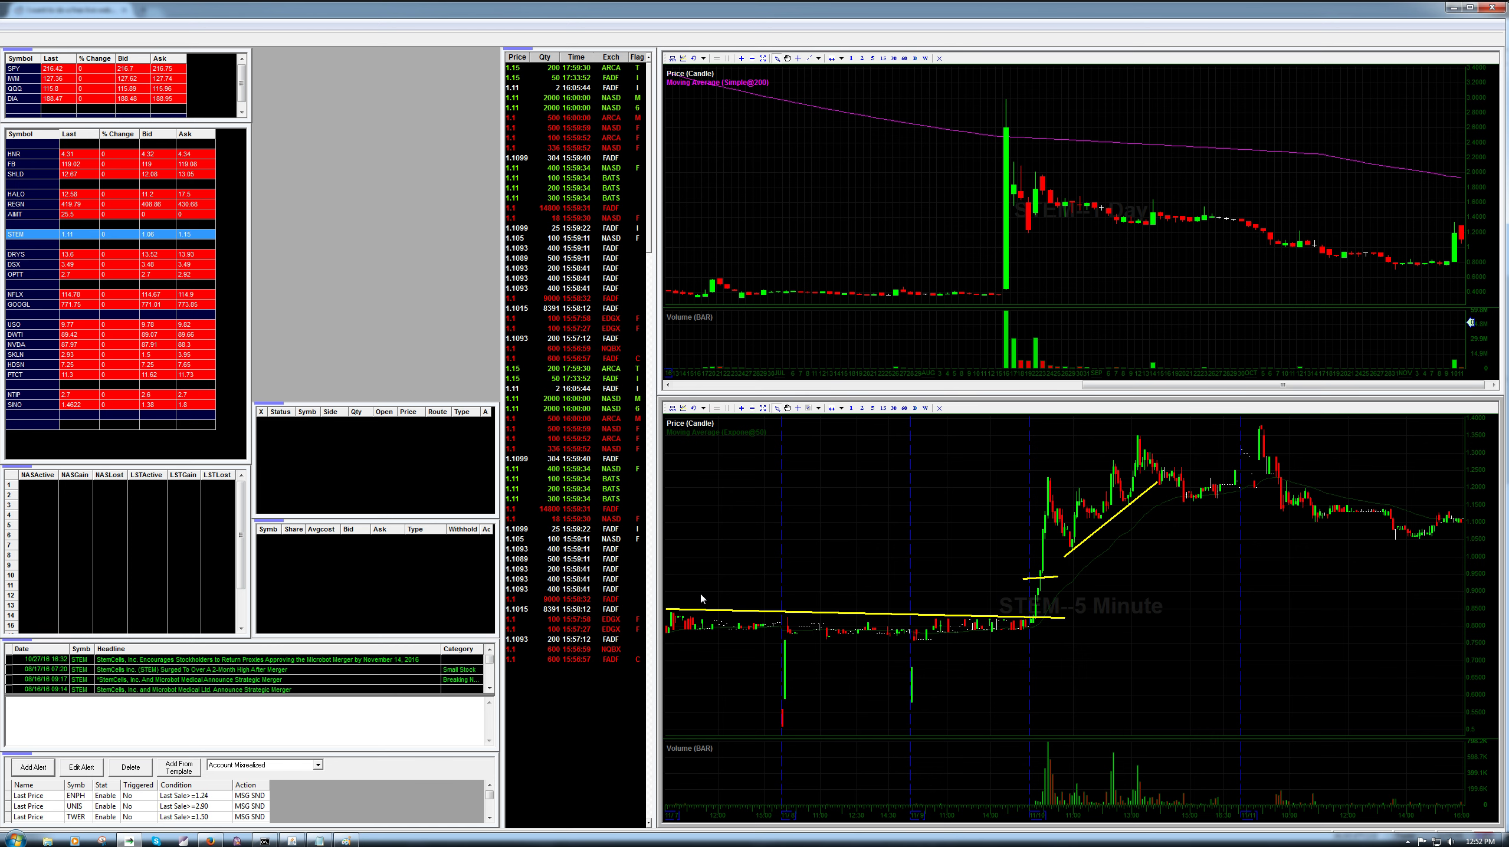
Step: Return to the Paint sketch and mark the rising wave's last swing low
key(alt+Tab)
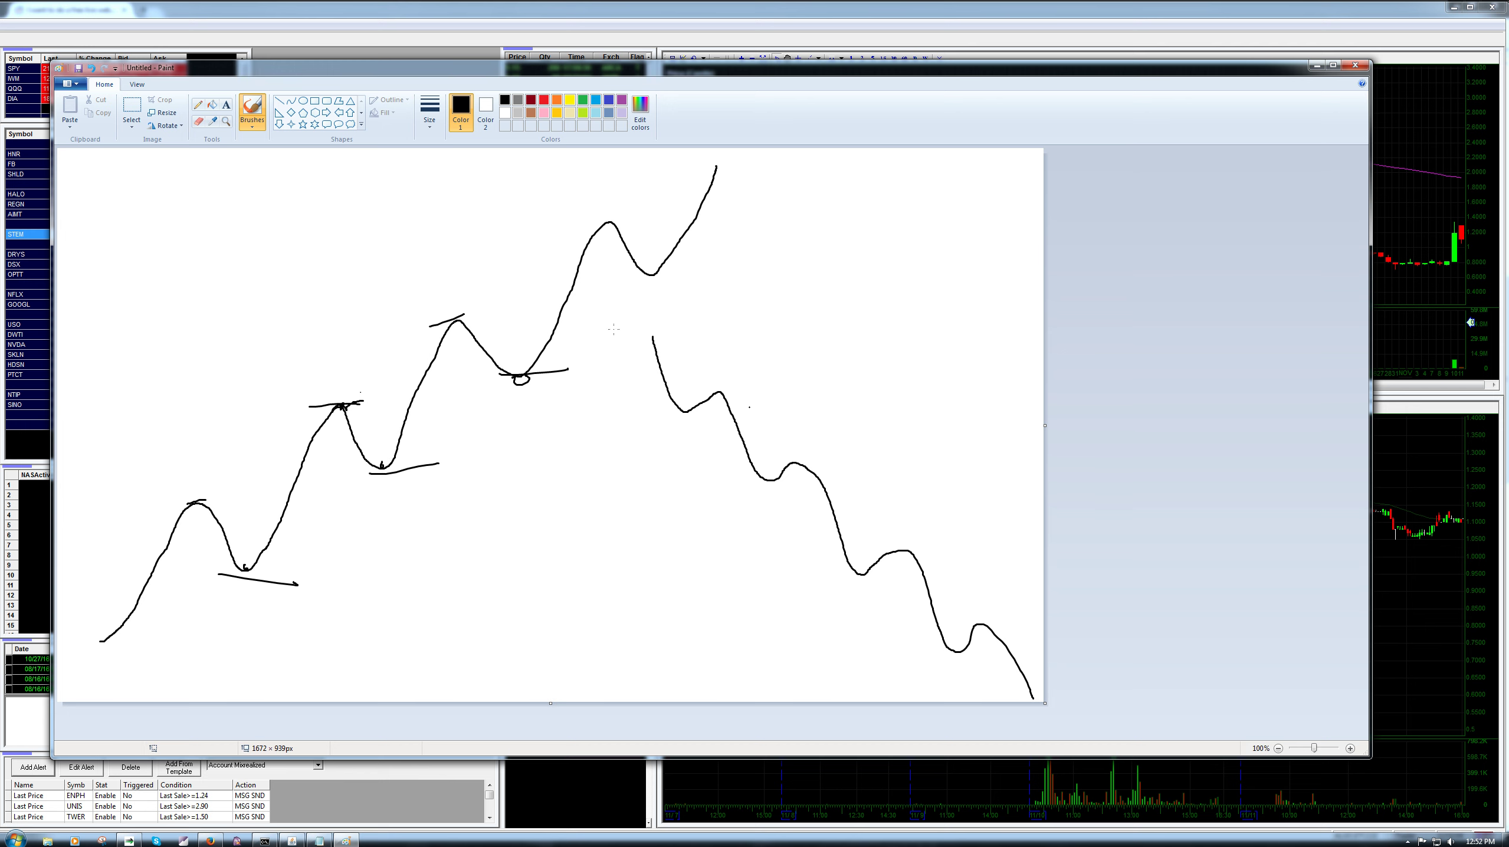
click(665, 572)
drag(652, 267, 651, 265)
click(758, 375)
Step: Undo all the wave sketches and marks until the canvas is blank
key(ctrl+z)
key(ctrl+z)
key(ctrl+z)
key(ctrl+z)
key(ctrl+z)
key(ctrl+z)
key(ctrl+z)
key(ctrl+z)
key(ctrl+z)
key(ctrl+z)
key(ctrl+z)
key(ctrl+z)
key(ctrl+z)
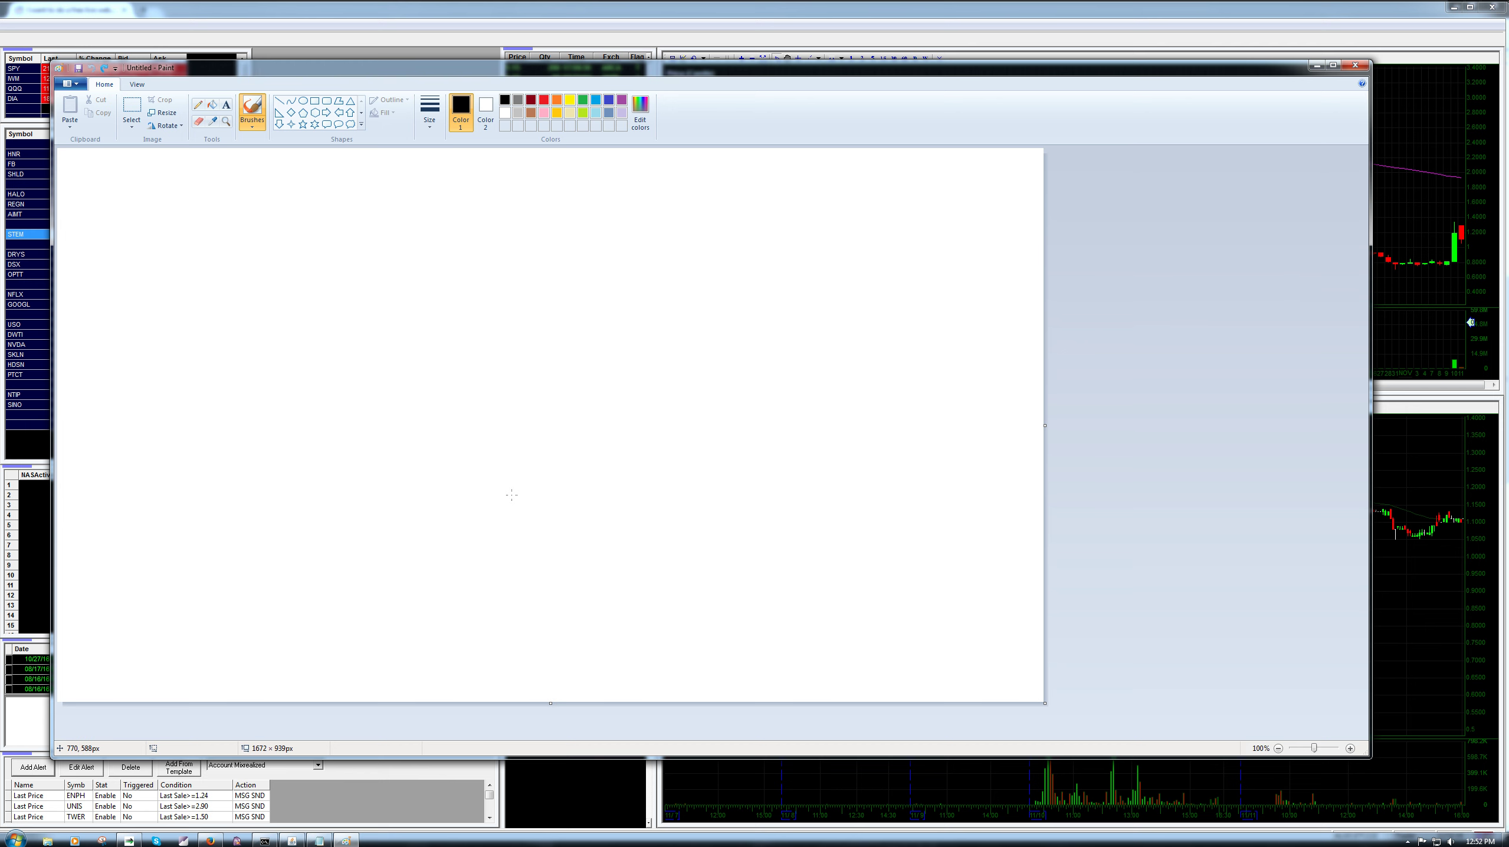
Step: Sketch a wide rising wave and two tight jagged lines, one climbing and one falling, and select an empty watchlist row
mouse_move(78, 657)
mouse_down()
mouse_move(108, 553)
mouse_move(192, 568)
mouse_move(272, 389)
mouse_move(374, 406)
mouse_move(477, 318)
mouse_move(555, 175)
mouse_move(646, 190)
mouse_up()
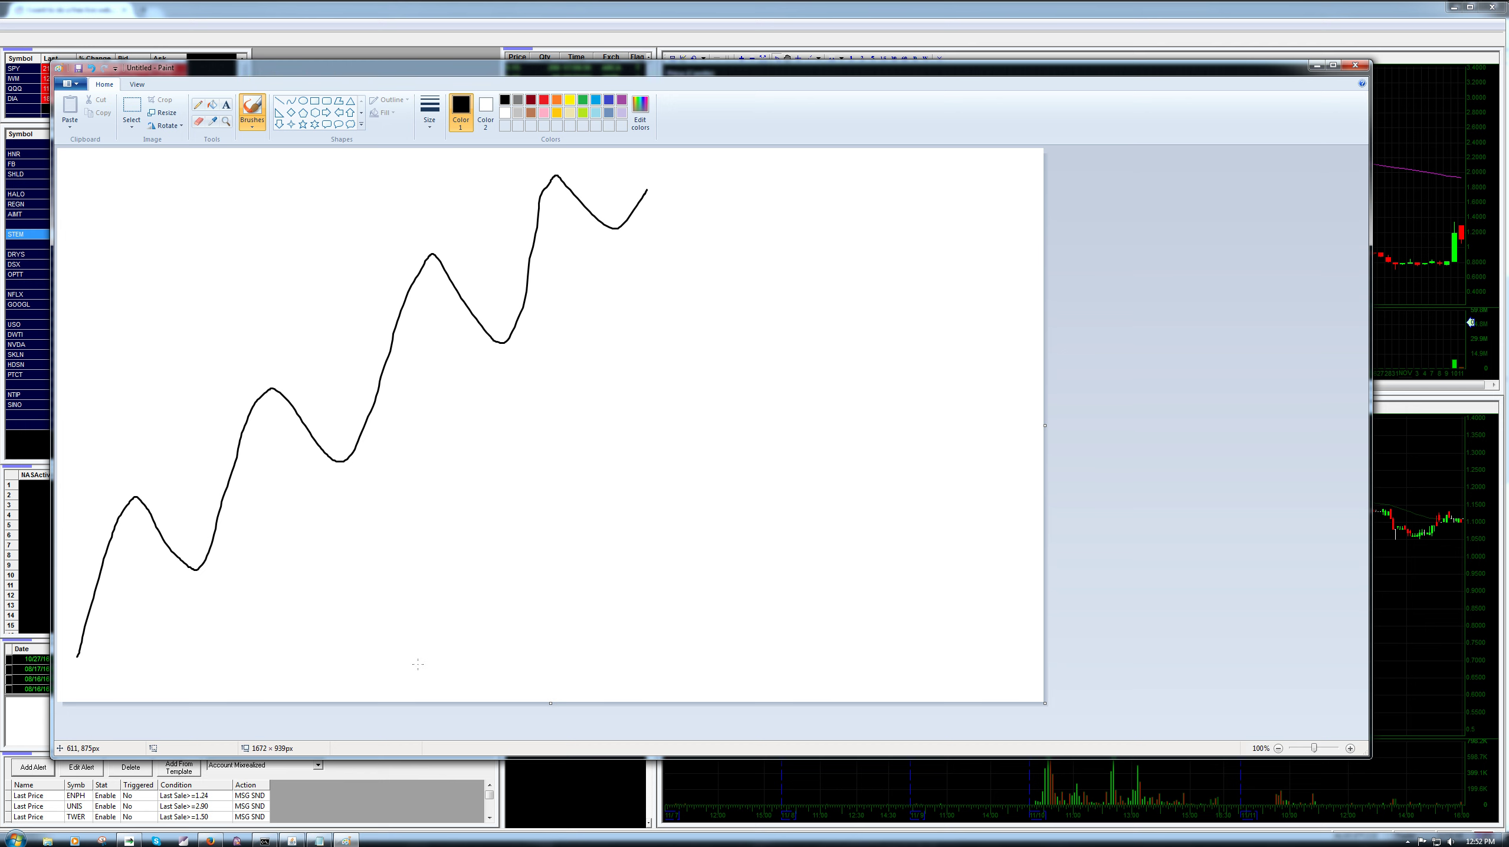
mouse_move(417, 663)
mouse_down()
mouse_move(433, 630)
mouse_move(705, 429)
mouse_move(810, 558)
mouse_move(885, 621)
mouse_up()
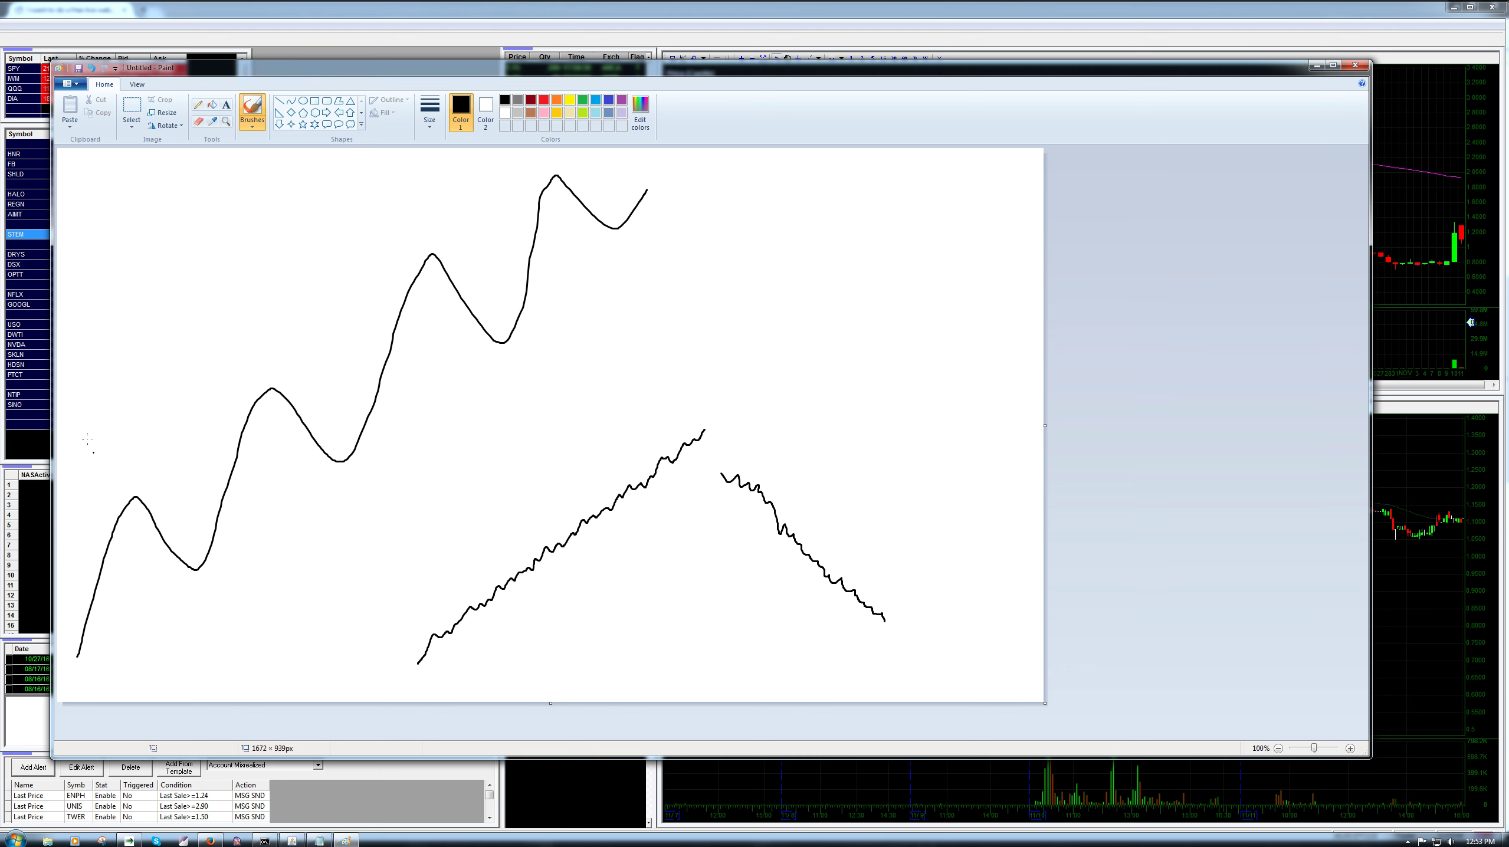
click(25, 426)
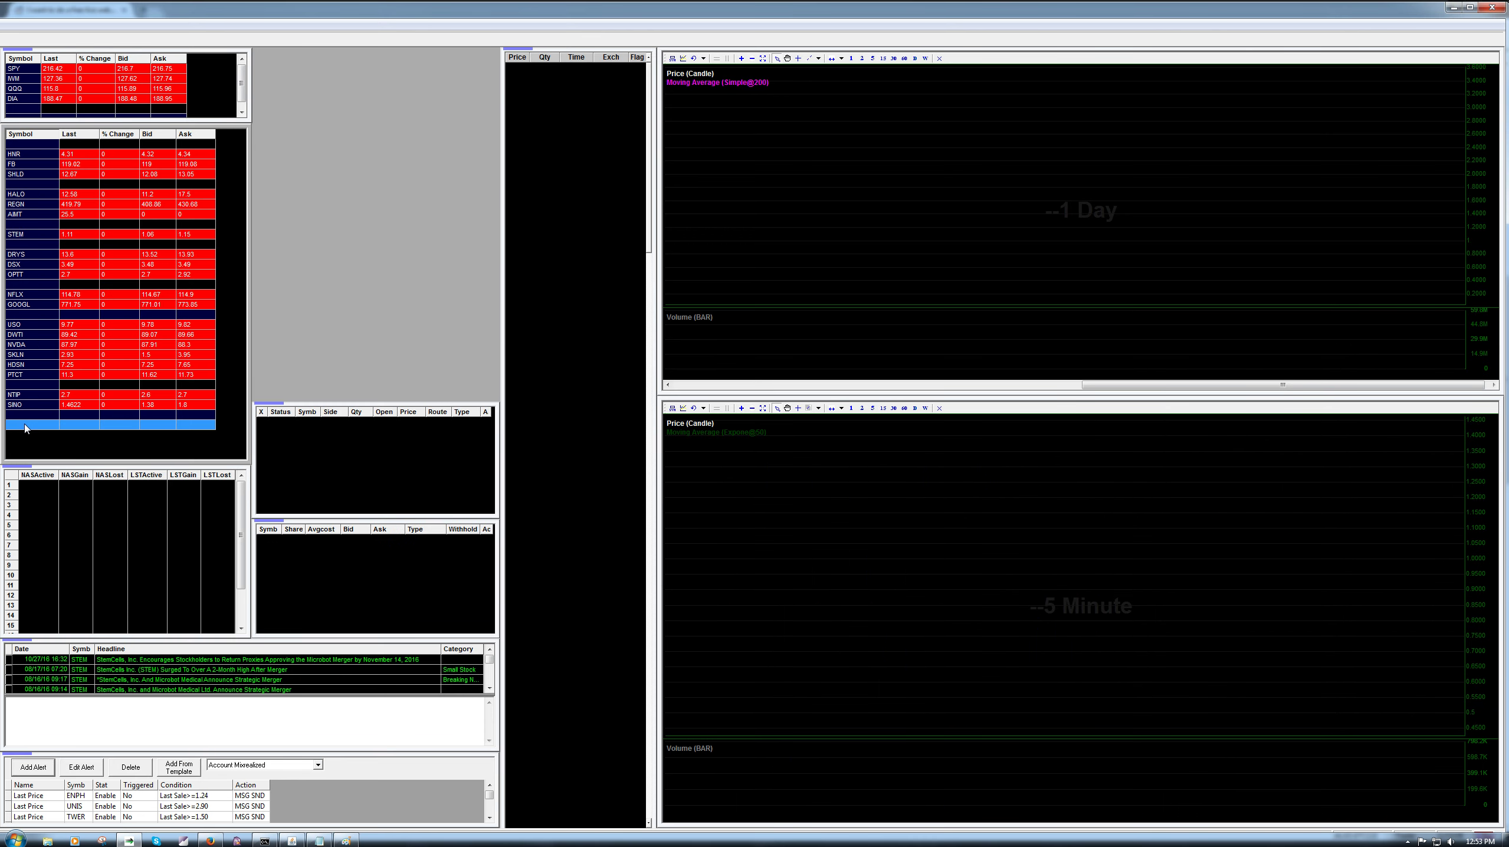
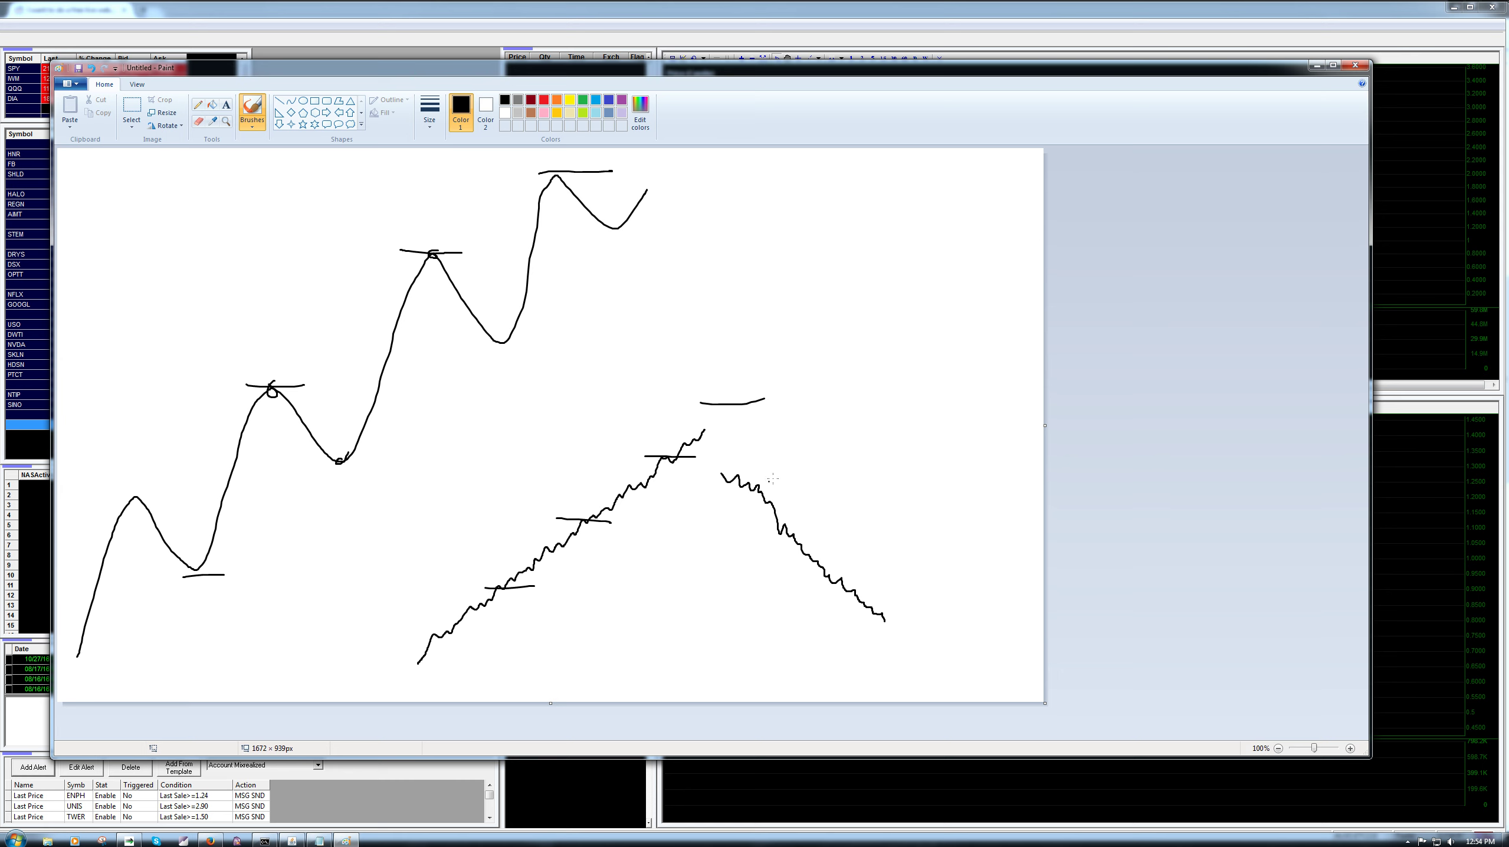
Step: Mark horizontal levels on the falling jagged line and draw channel lines along the rising wave's peaks and lows
drag(768, 517, 871, 567)
drag(856, 627, 917, 622)
click(189, 541)
drag(105, 512, 435, 232)
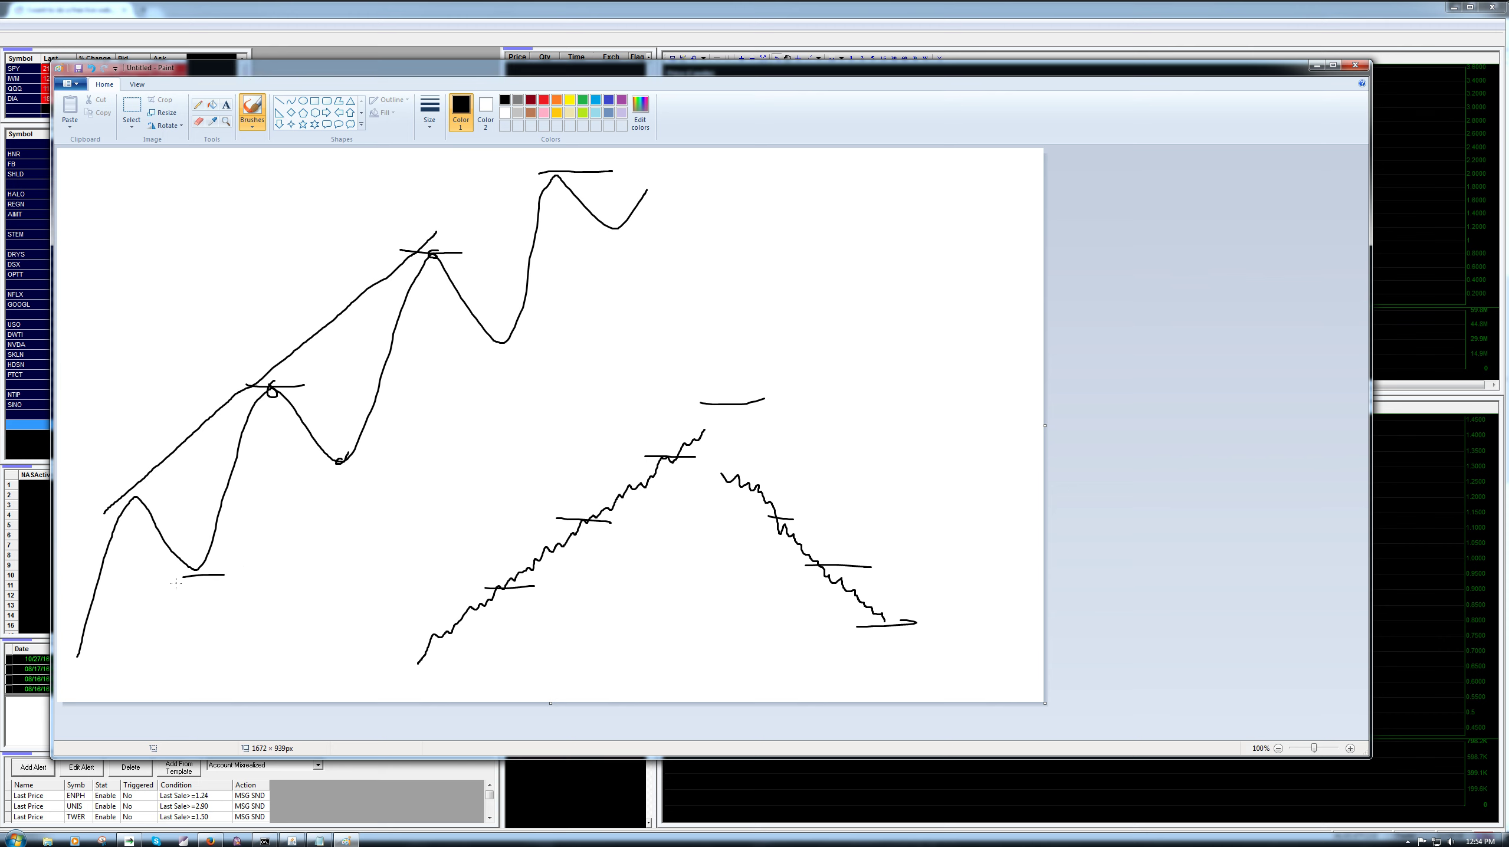
drag(176, 583, 545, 320)
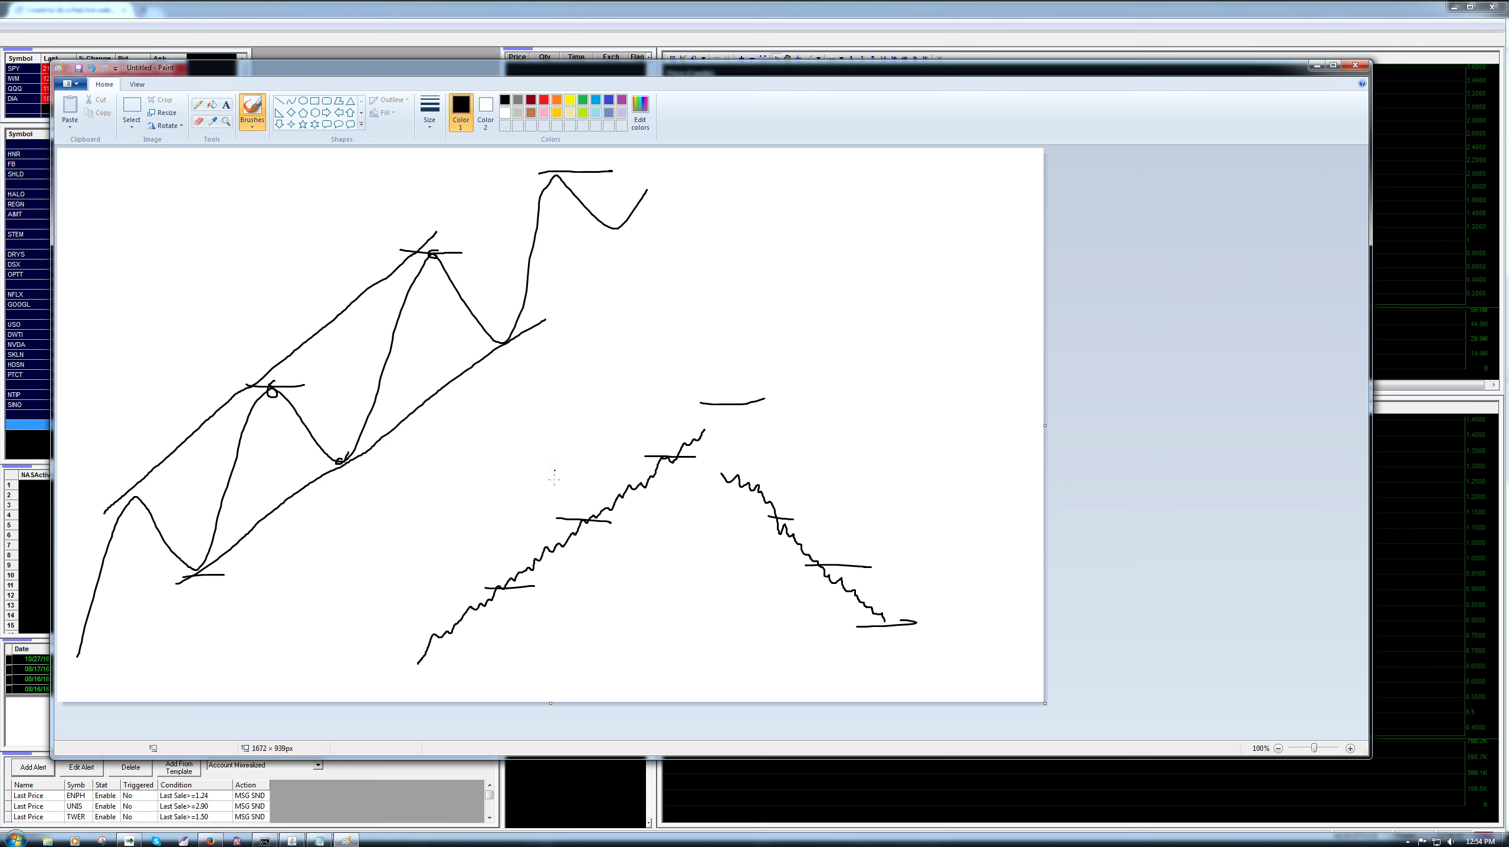
Step: Check the pattern list in Notepad and return to the Paint sketch
key(alt+Tab)
key(alt+Tab)
key(alt+Tab)
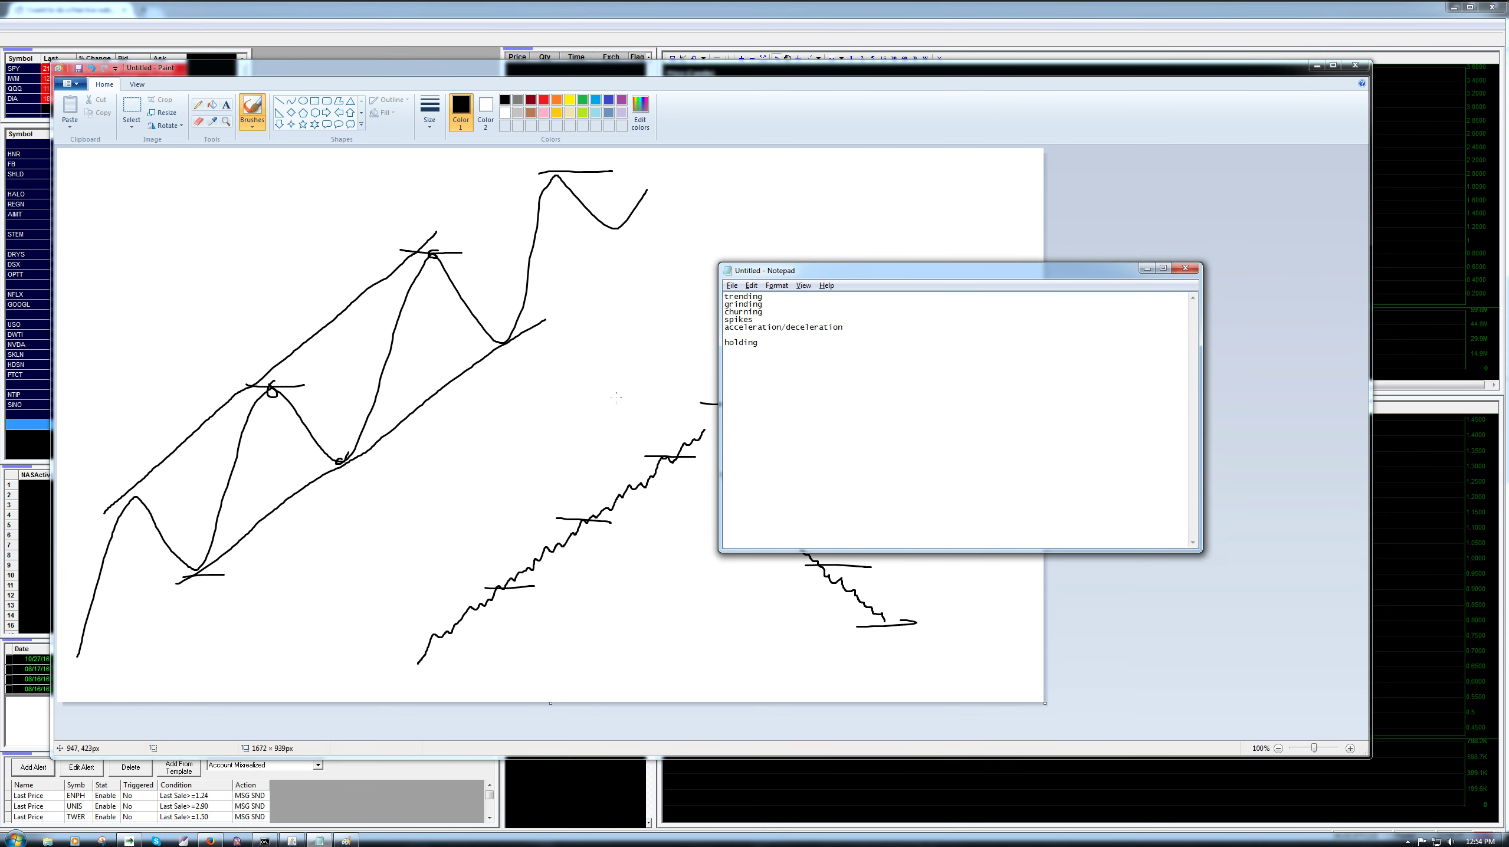
click(1138, 143)
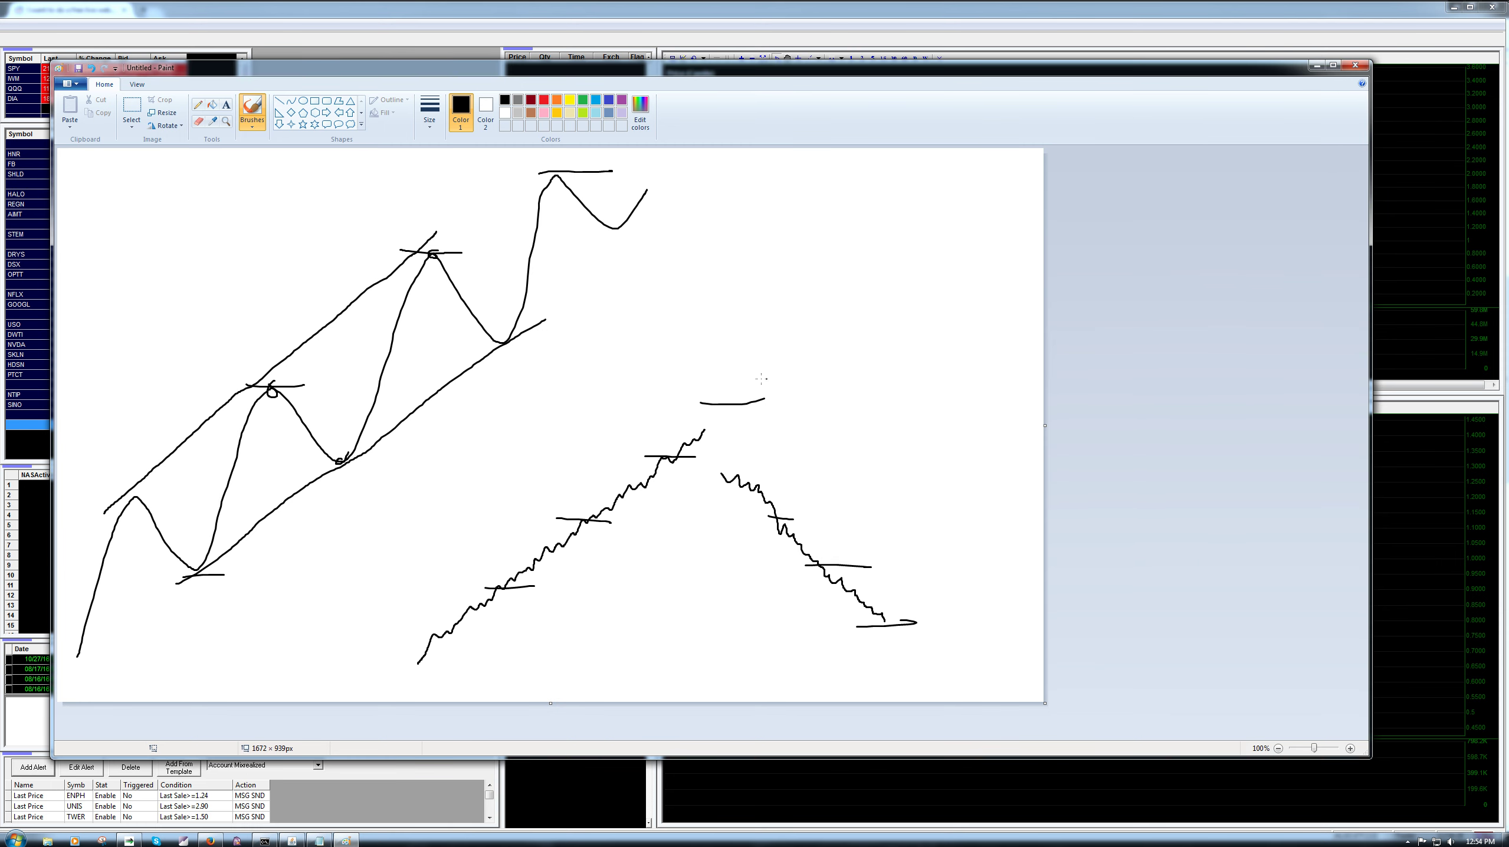
Step: Undo every stroke of the trending and grinding sketches to clear the canvas
key(ctrl+z)
key(ctrl+z)
key(ctrl+z)
key(ctrl+z)
key(ctrl+z)
key(ctrl+z)
key(ctrl+z)
key(ctrl+z)
key(ctrl+z)
key(ctrl+z)
key(ctrl+z)
key(ctrl+z)
key(ctrl+z)
key(ctrl+z)
key(ctrl+z)
key(ctrl+z)
key(ctrl+z)
key(ctrl+z)
key(ctrl+z)
key(ctrl+z)
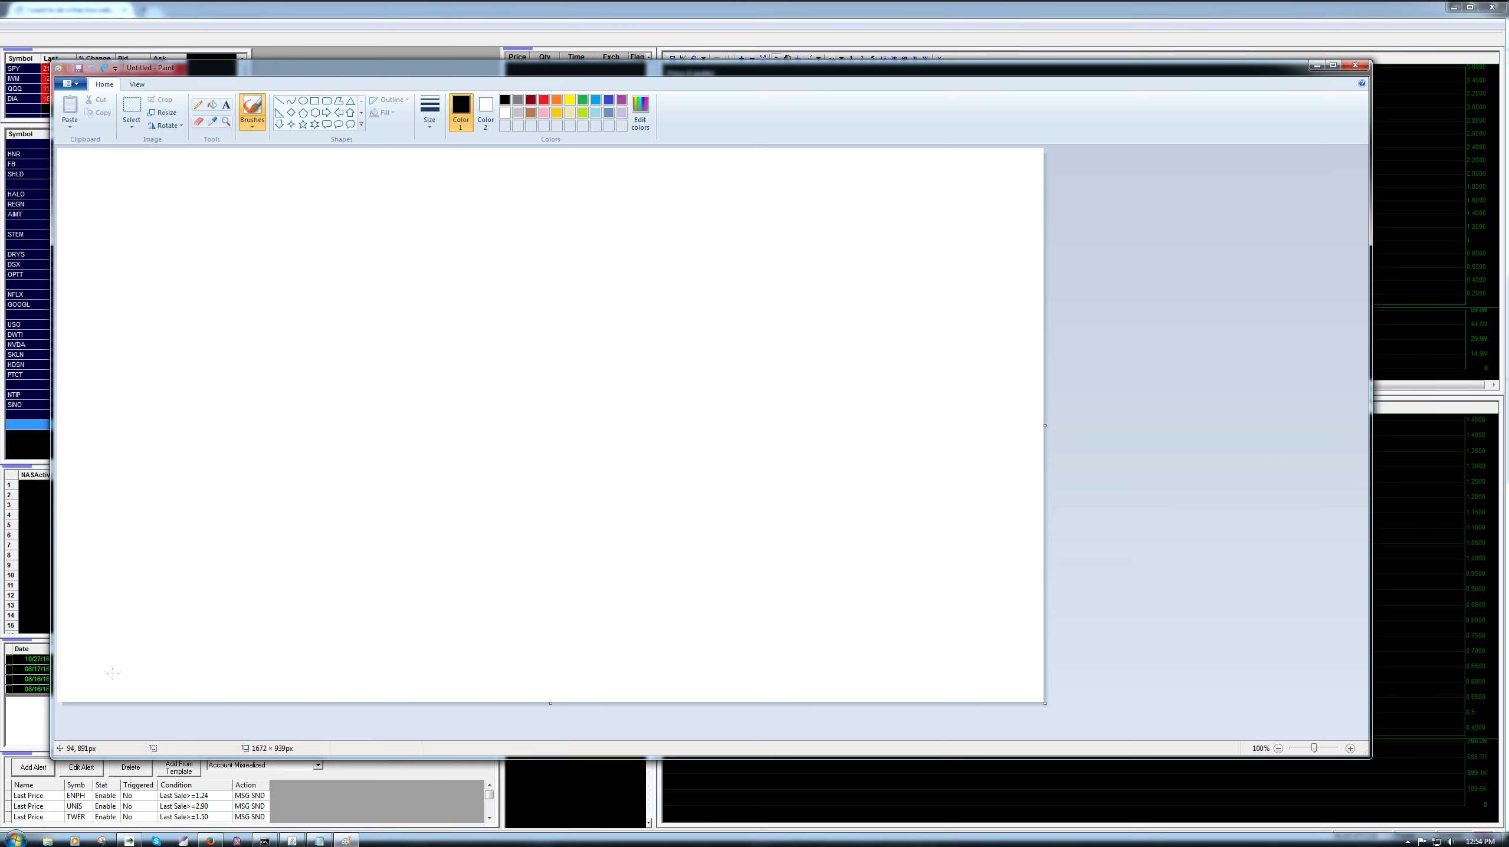
Step: Switch to the trading platform, load NVDA, and draw converging trend lines around the 5-minute chart's consolidation after the morning surge
key(alt+Tab)
key(alt+Tab)
click(45, 345)
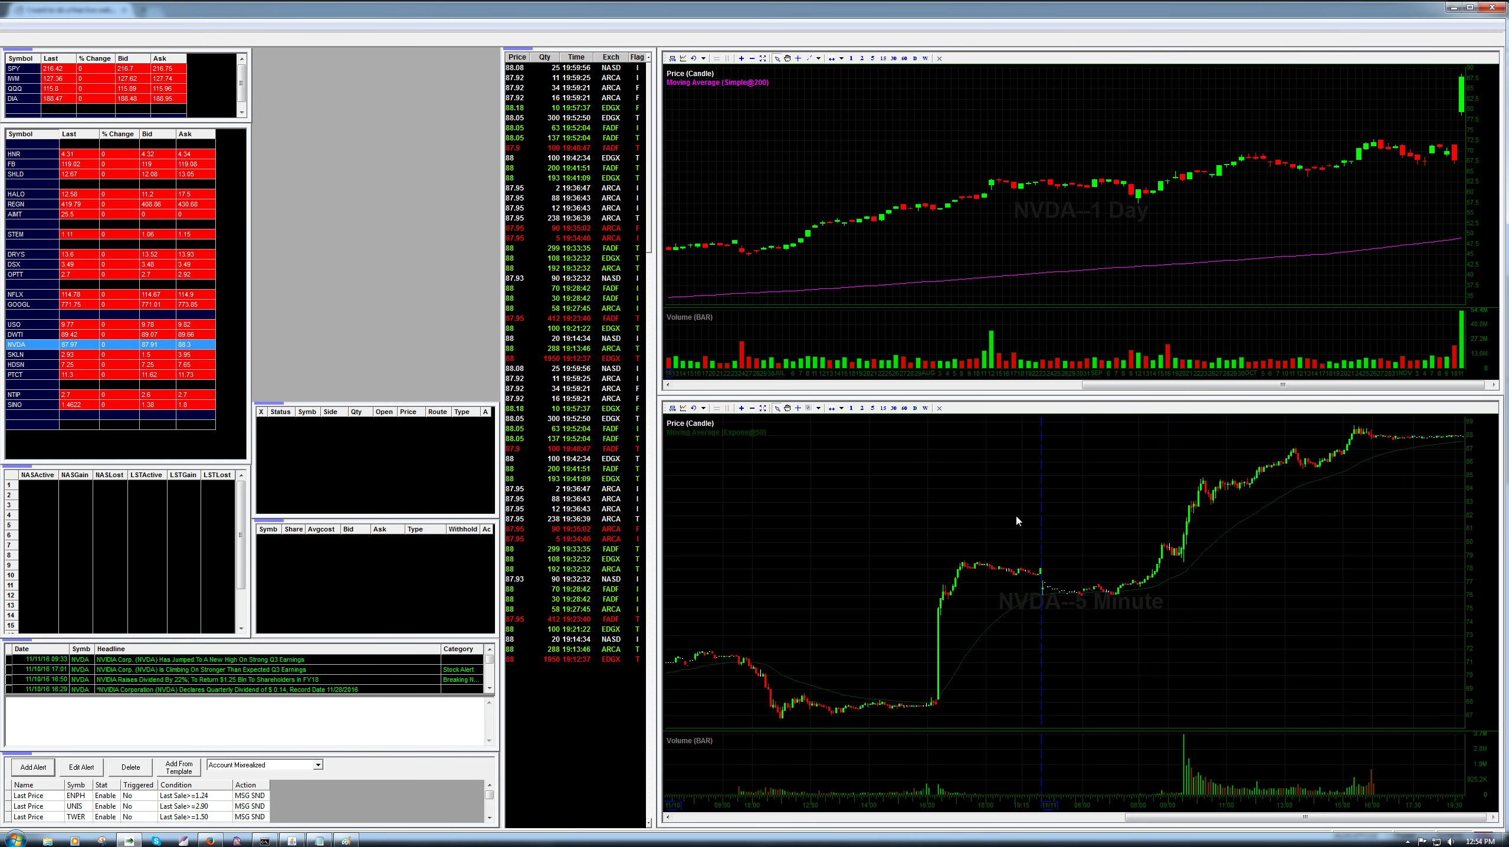
scroll(946, 522, up, 3)
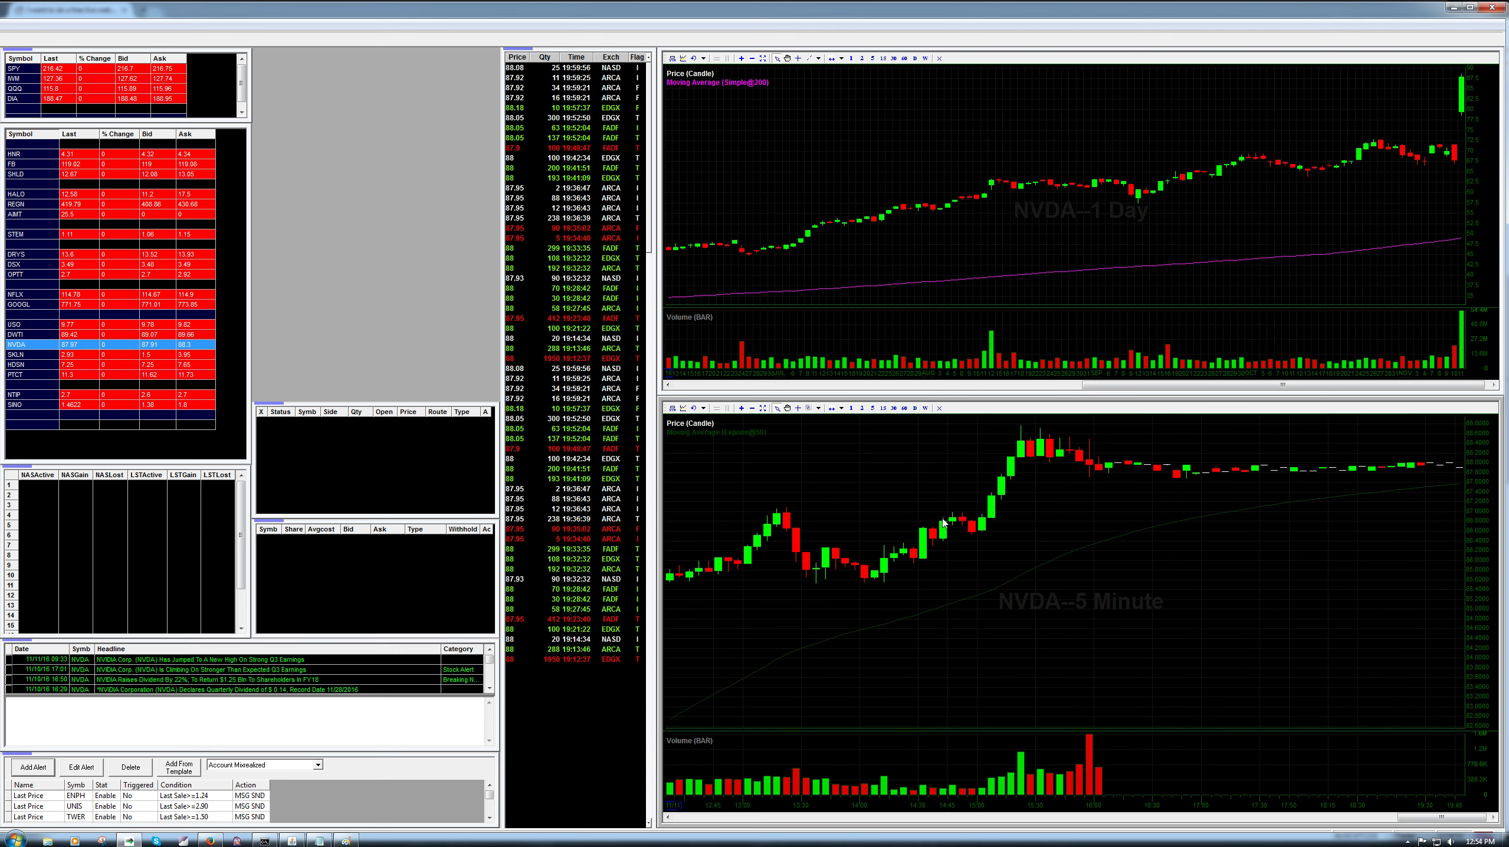
scroll(943, 522, down, 3)
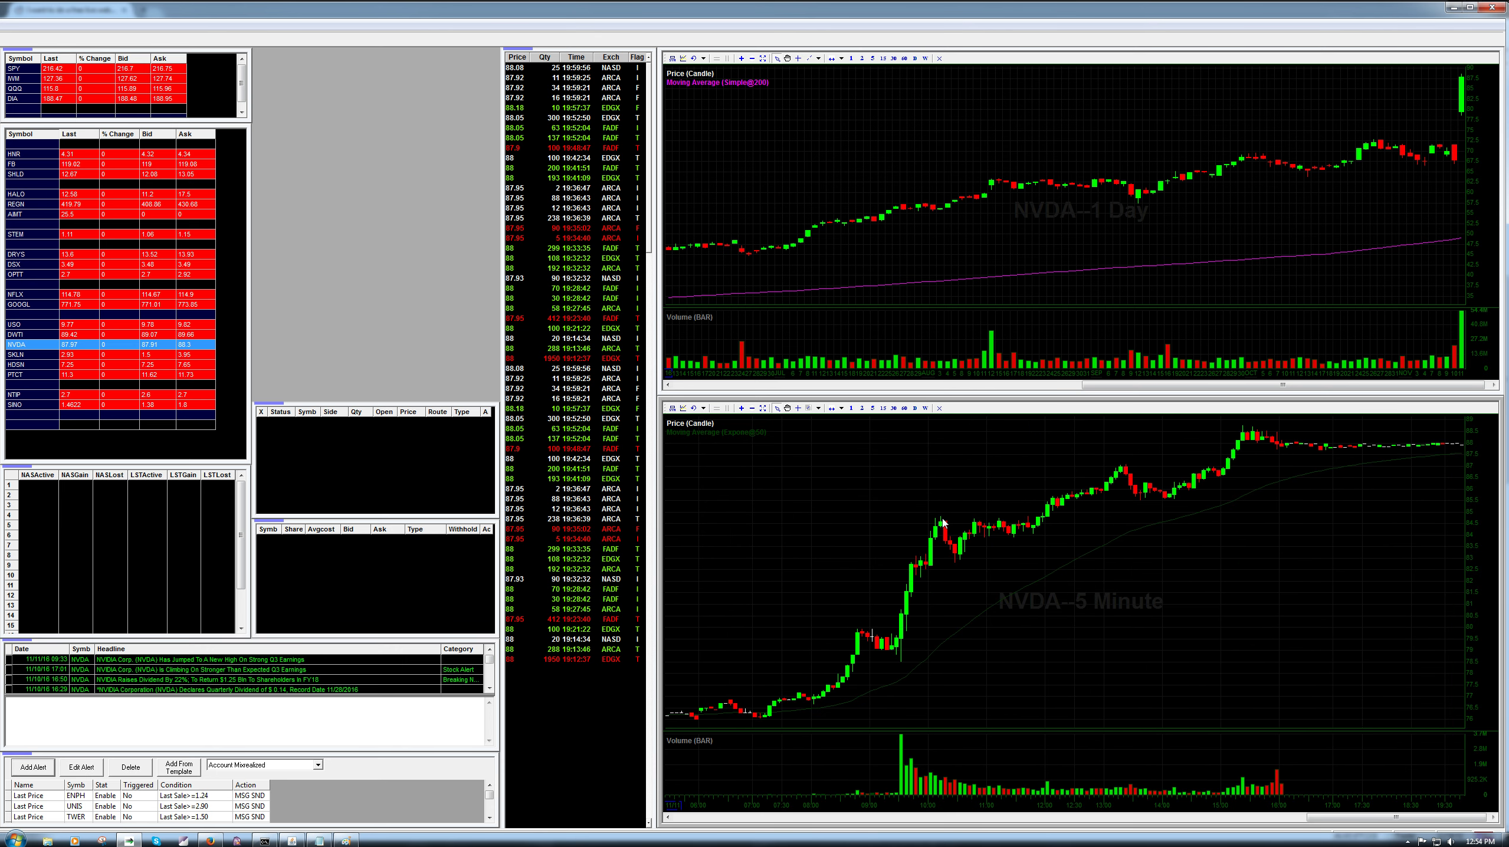
click(811, 409)
drag(926, 514, 1051, 518)
drag(954, 560, 1053, 526)
key(alt+F4)
drag(1043, 526, 1042, 513)
Step: Switch to Paint and sketch a rising wave that flattens into a tight range, capped with a horizontal resistance line
key(alt+Tab)
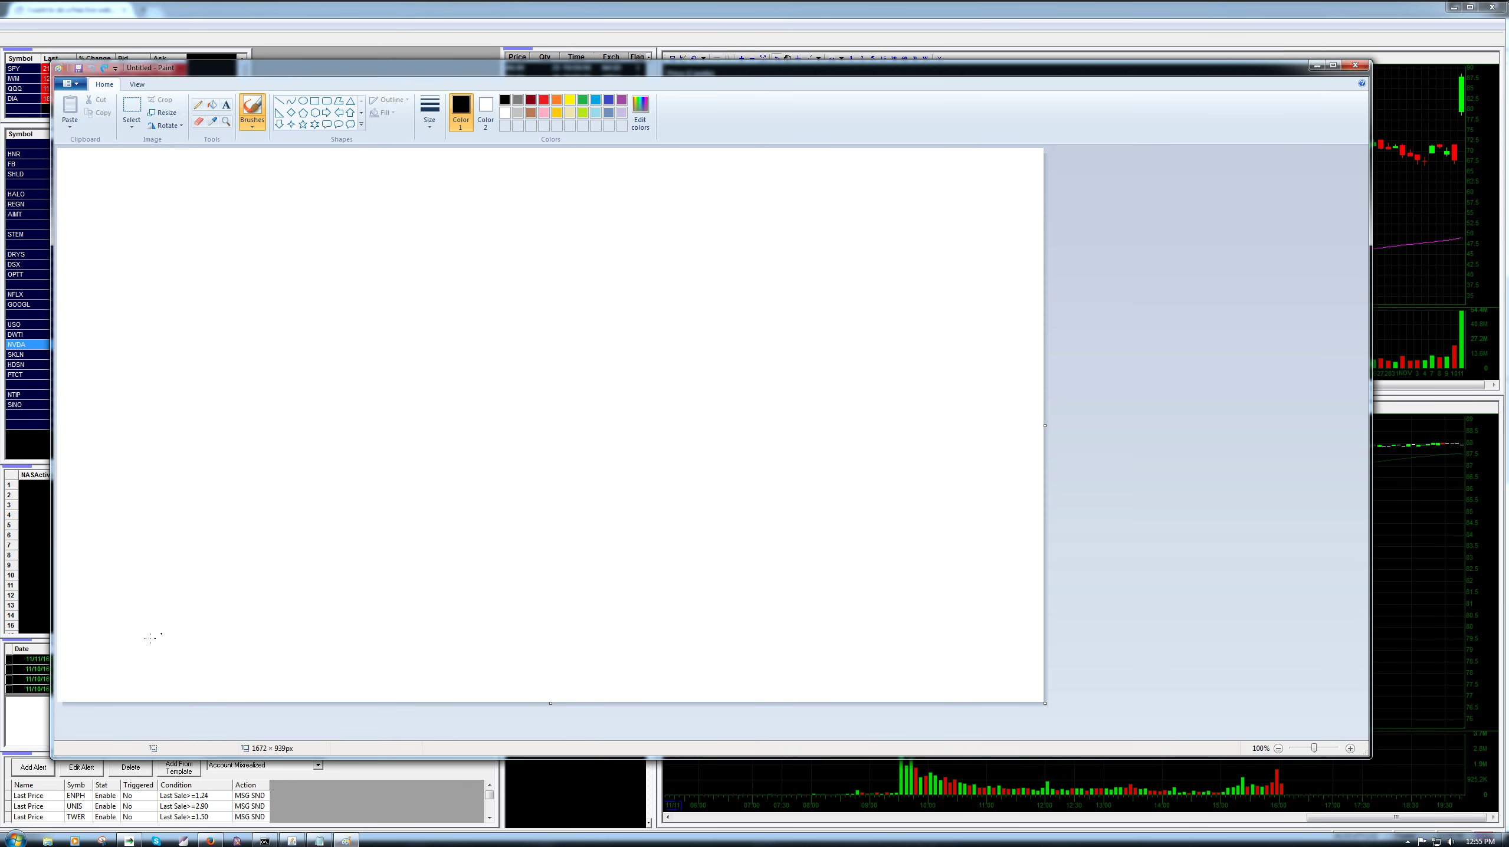
mouse_move(119, 660)
mouse_down()
mouse_move(208, 550)
mouse_move(233, 584)
mouse_move(263, 552)
mouse_move(307, 469)
mouse_move(340, 504)
mouse_move(366, 496)
mouse_move(418, 413)
mouse_move(516, 420)
mouse_up()
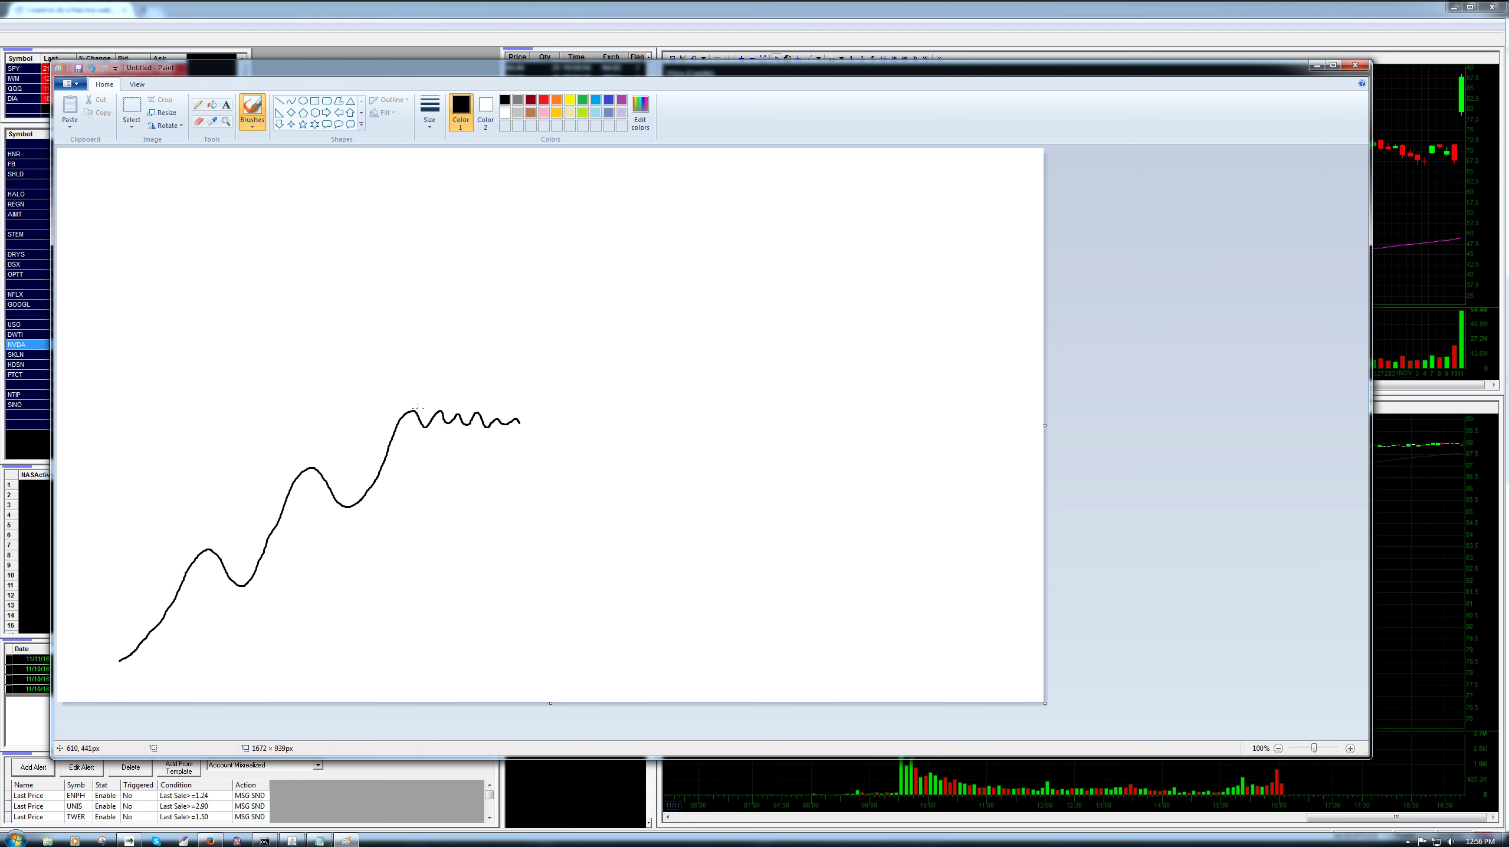
drag(392, 405, 534, 417)
Step: Draw a steep upward breakout from the end of the tight range and mark the breakout point
drag(522, 422, 534, 530)
key(ctrl+z)
drag(529, 424, 576, 319)
drag(530, 411, 551, 416)
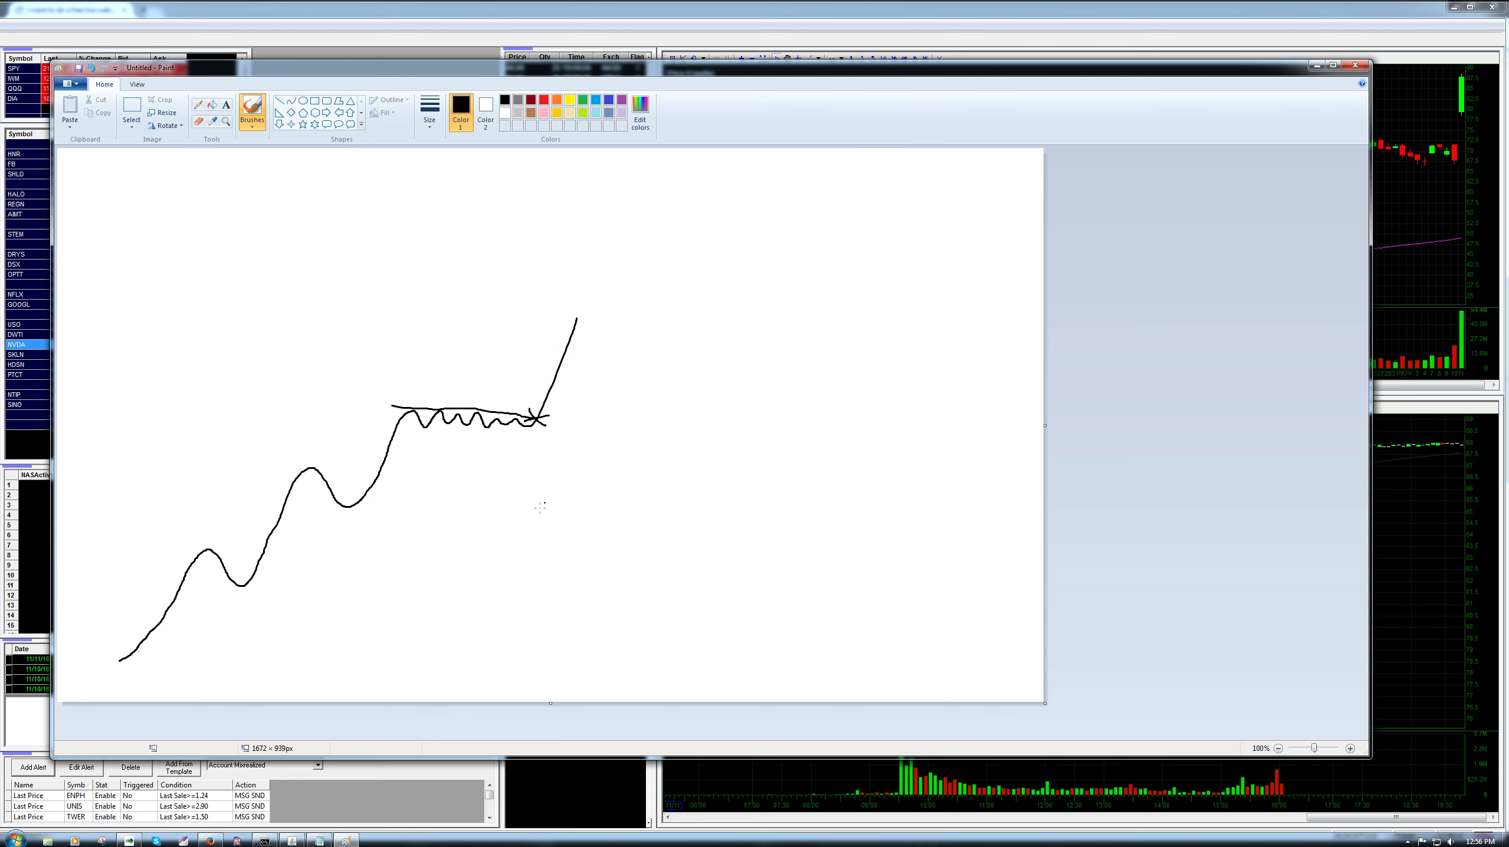
Step: Switch to the Notepad list, highlight the spikes entry, and return to the NVDA charts
key(alt+Tab)
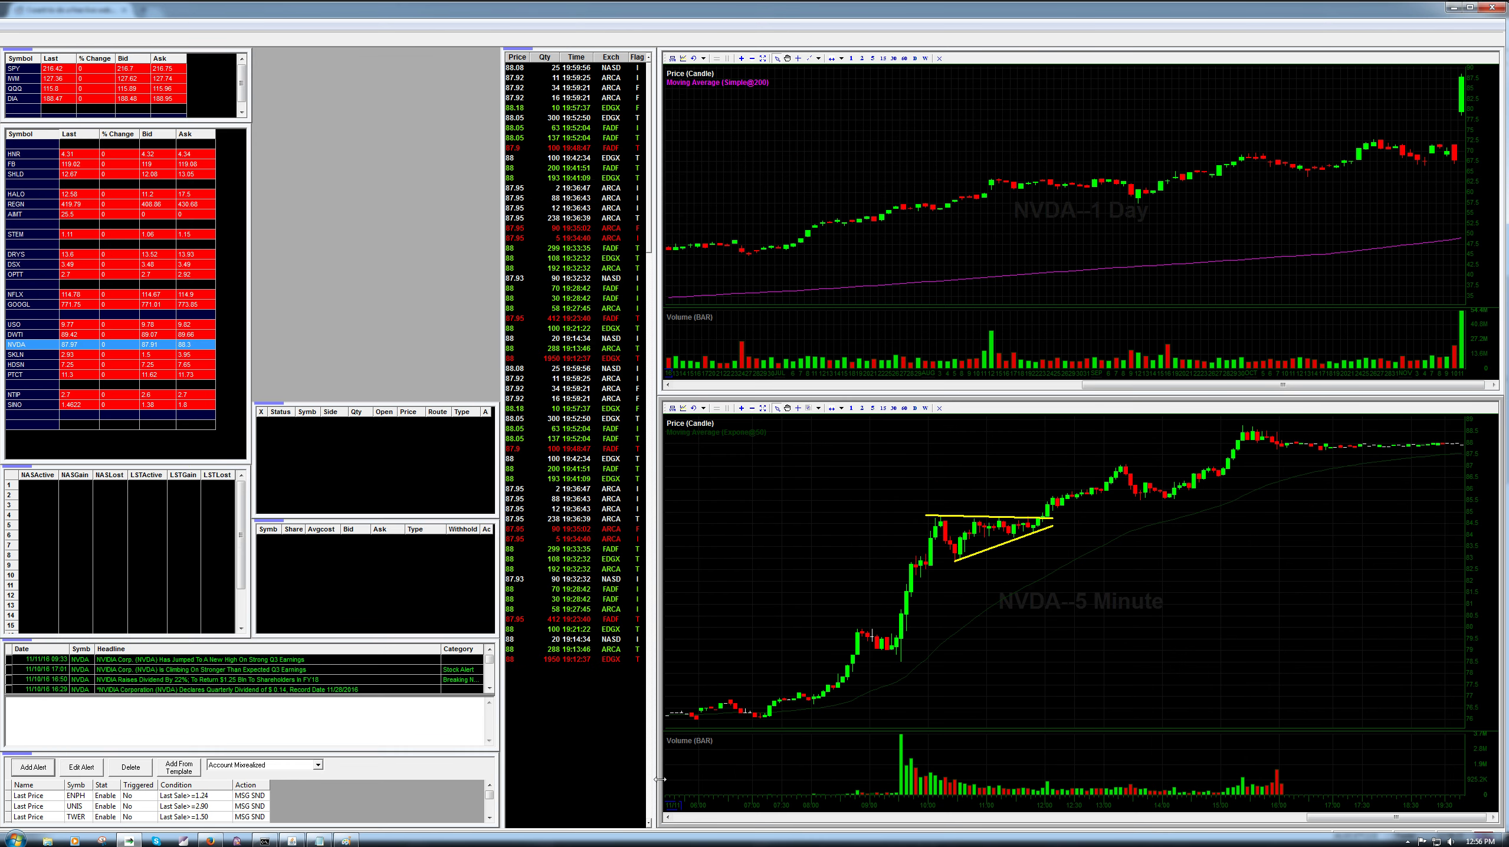
click(319, 841)
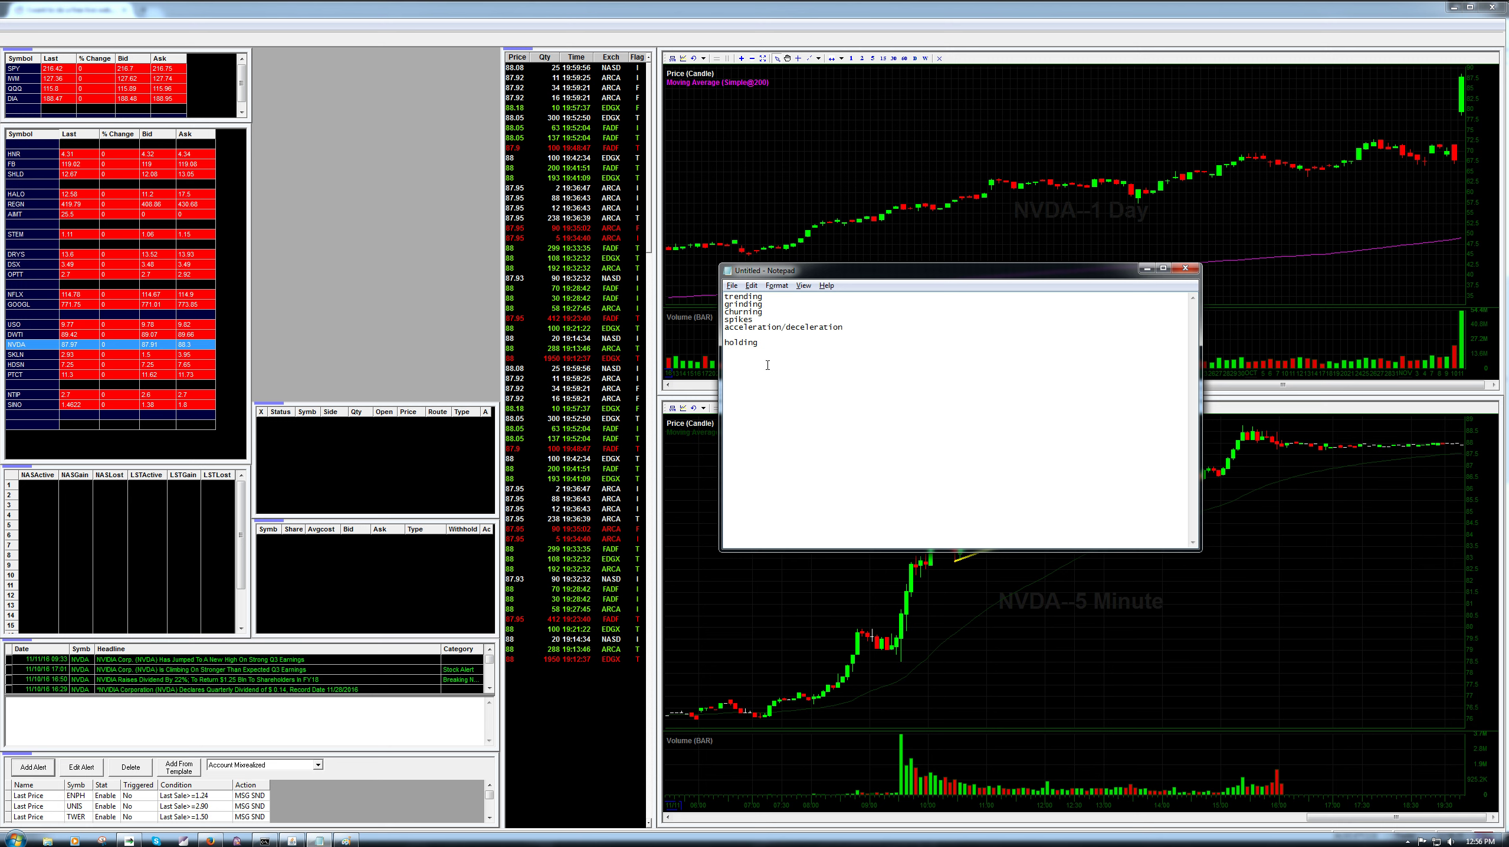
click(754, 321)
double_click(752, 320)
click(697, 374)
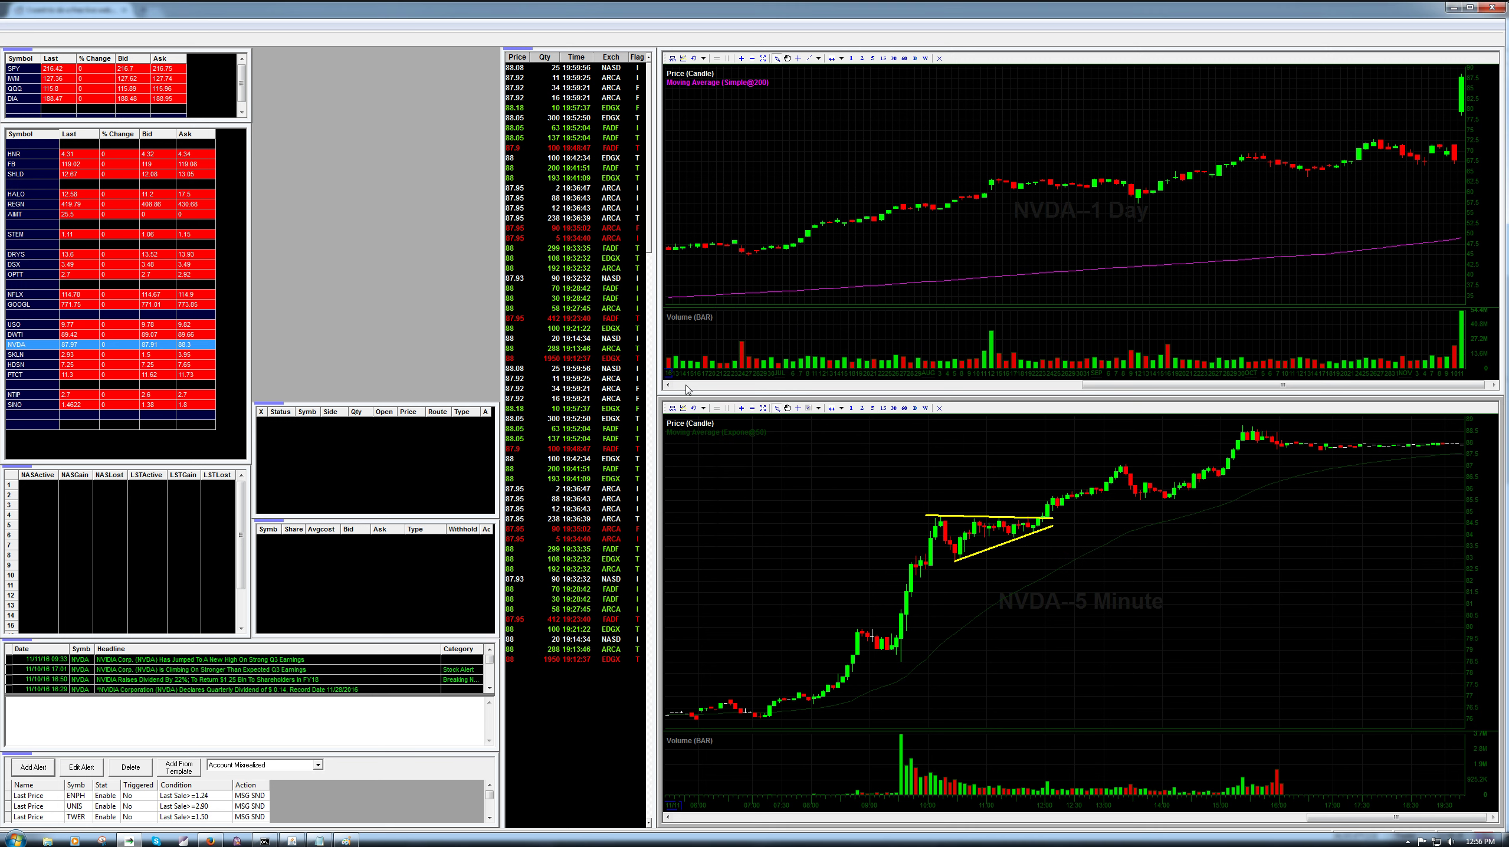
Step: Look at the Paint sketch, return to the trading platform, and load OPTT with more history on the 5-minute chart
key(alt+Tab)
key(alt+Tab)
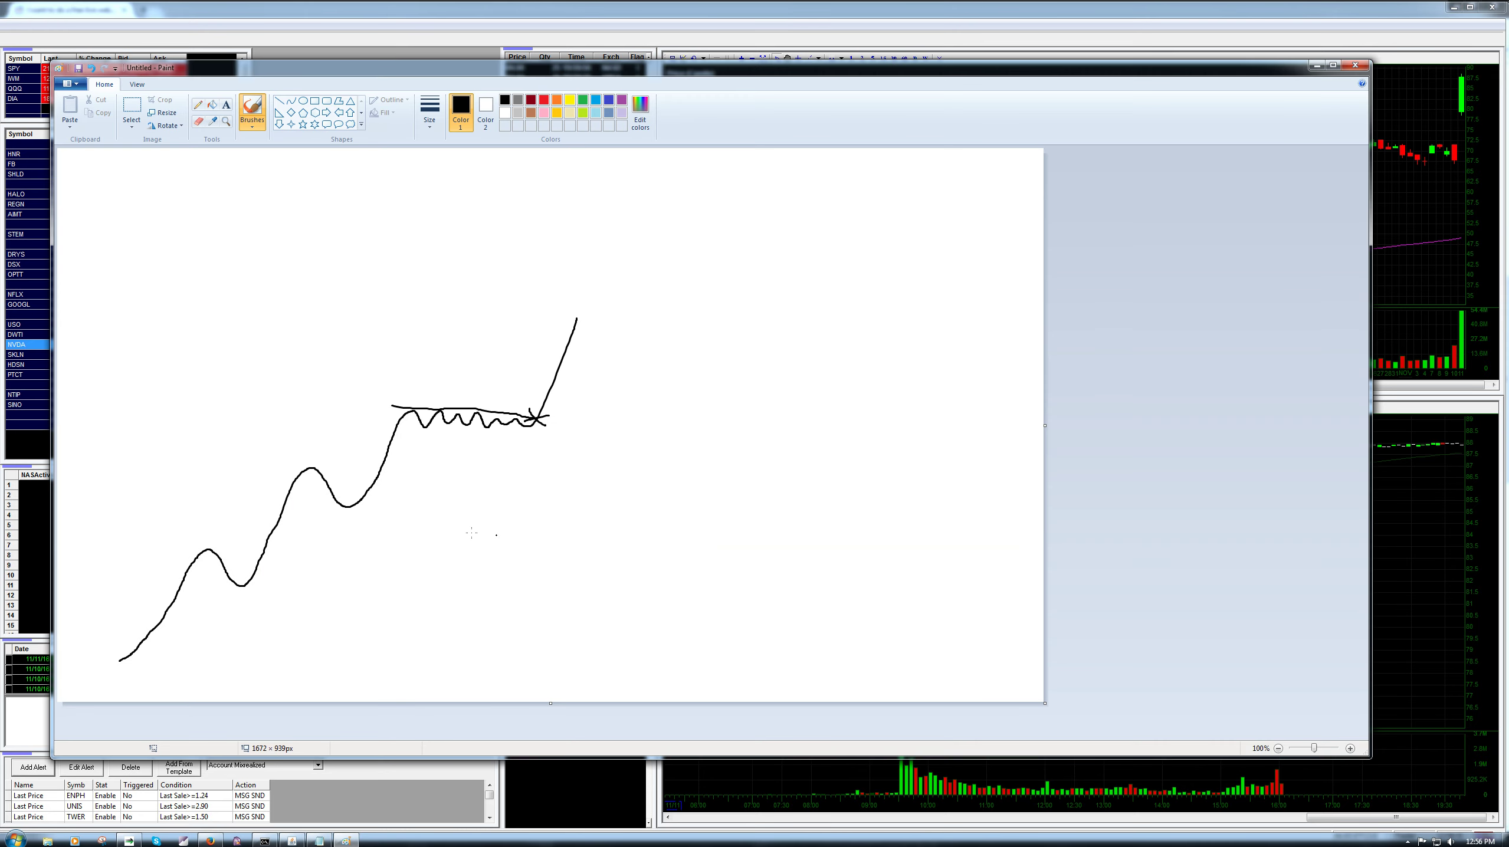
click(502, 668)
click(648, 514)
click(29, 290)
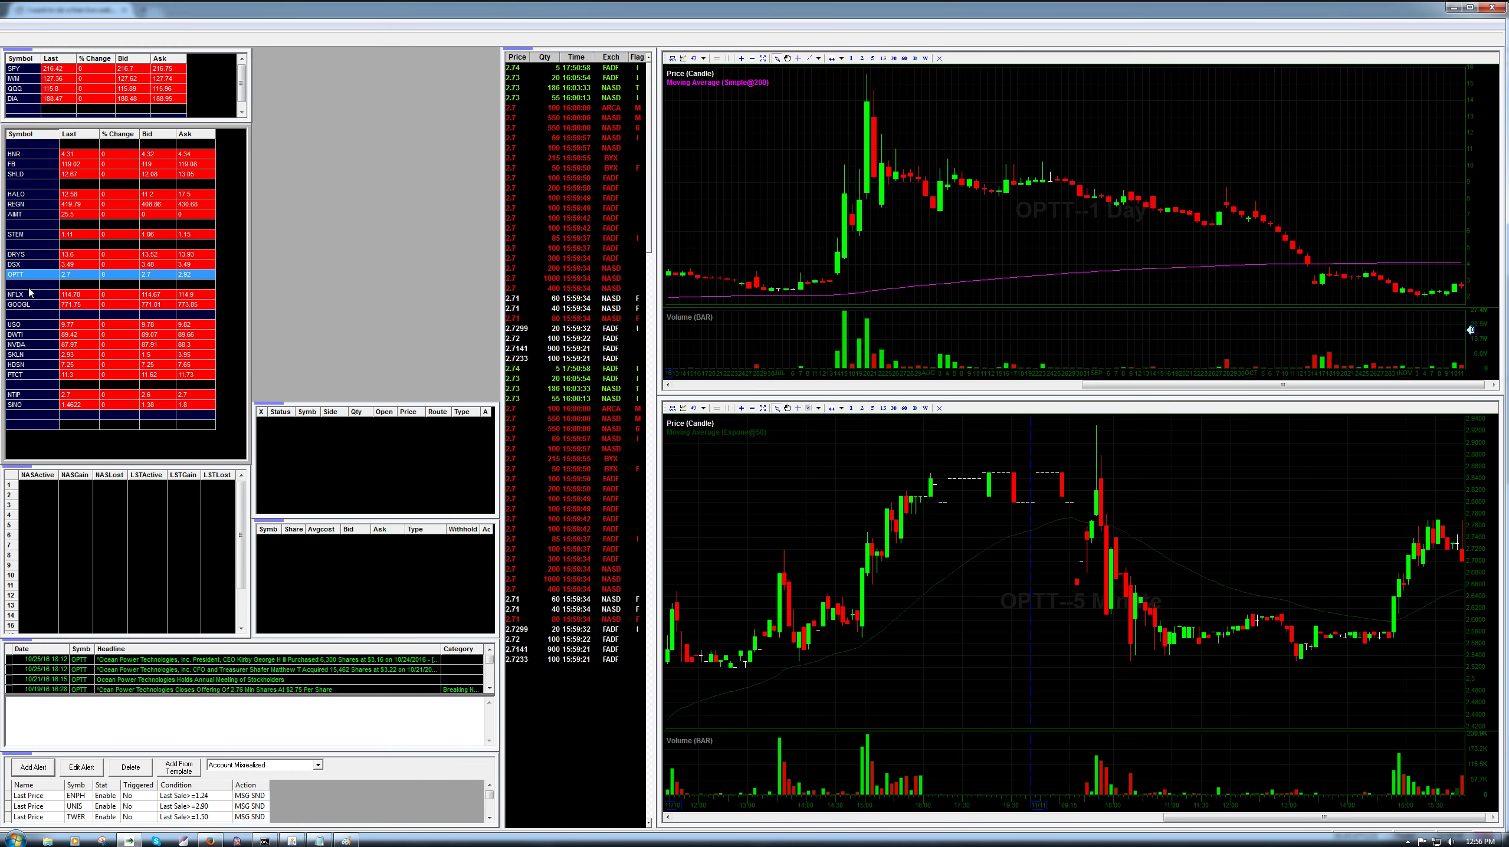
scroll(1148, 570, down, 3)
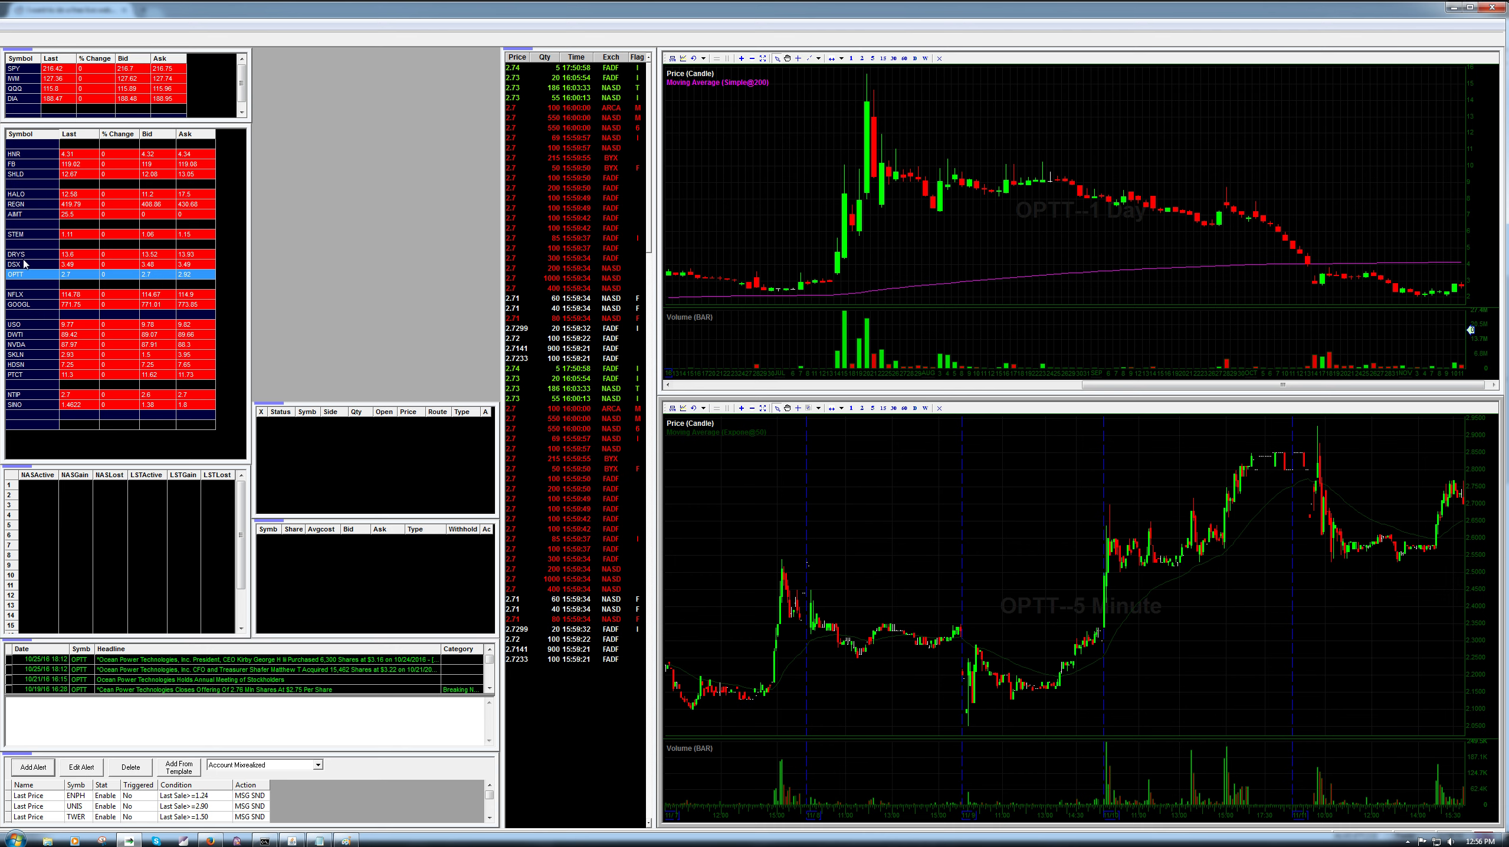
Step: Load the DRYS charts and examine the consolidation just before the steep surge on the 5-minute chart
click(25, 264)
click(23, 254)
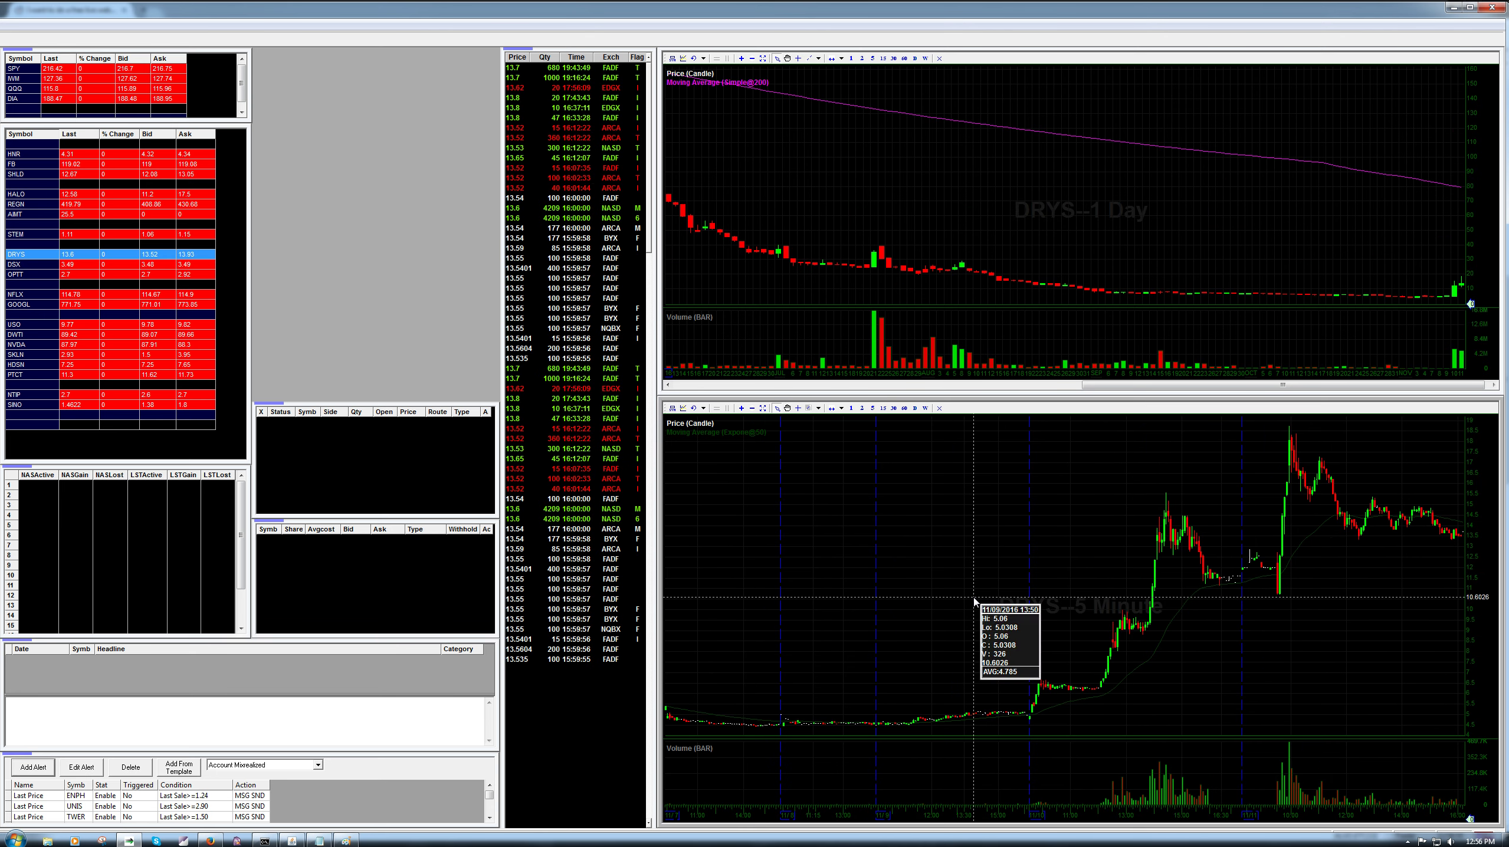
scroll(972, 600, up, 3)
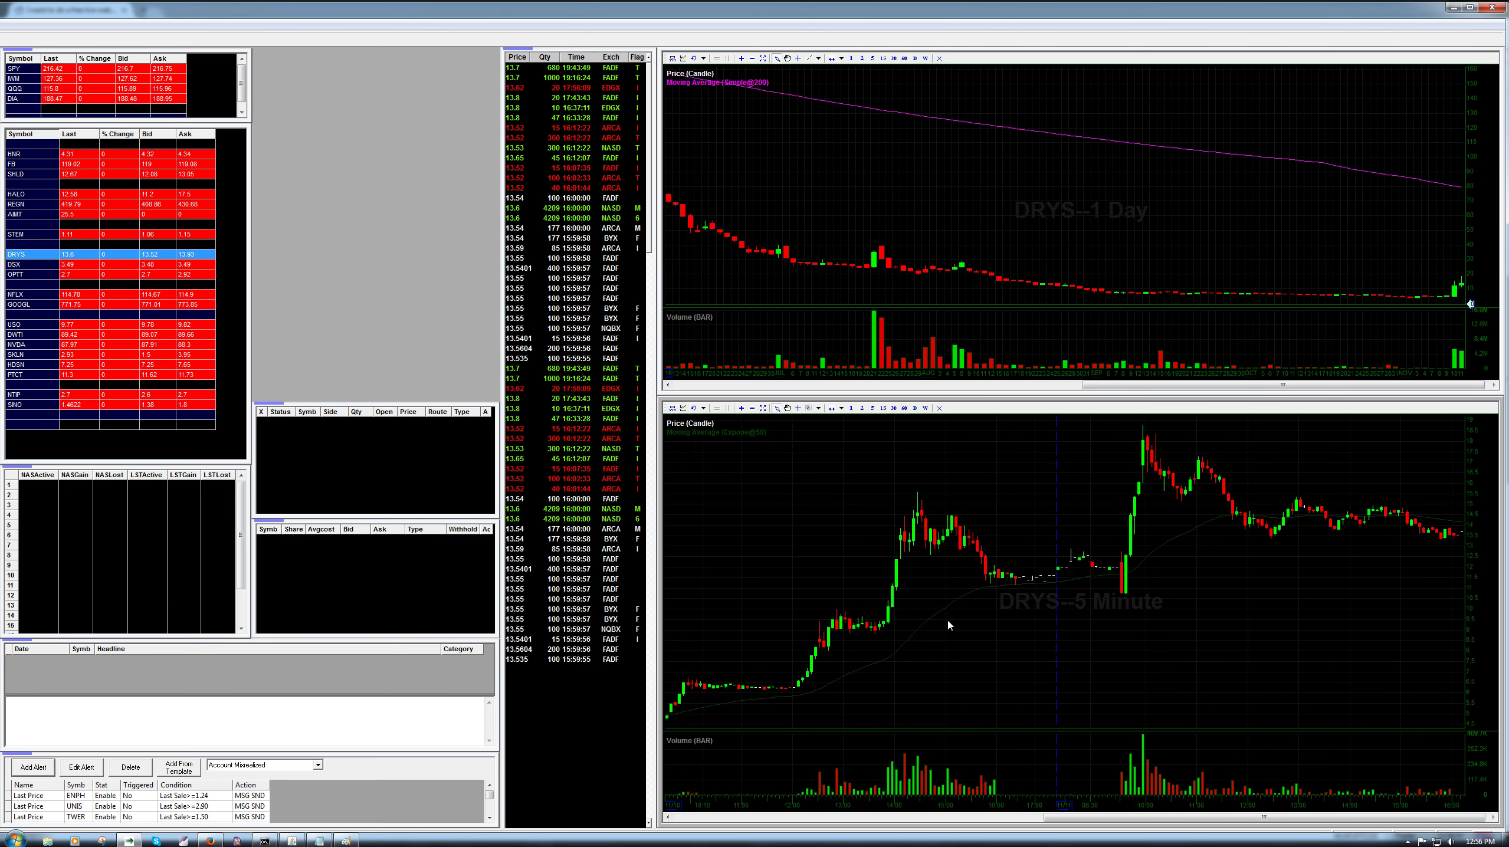
scroll(947, 624, down, 1)
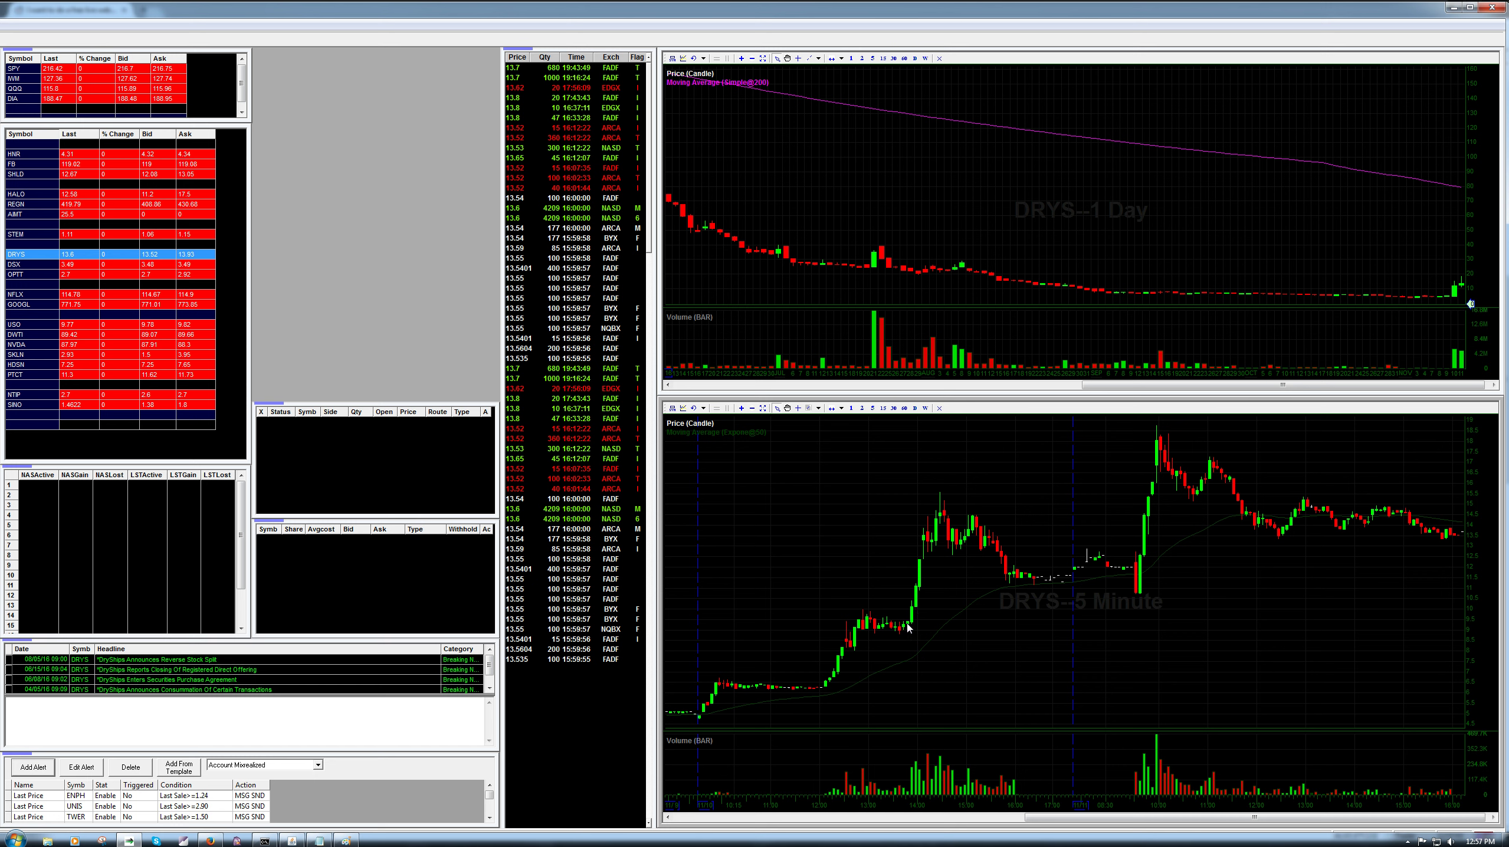
mouse_move(912, 624)
mouse_move(912, 631)
Step: Switch to Paint, undo every stroke of the breakout sketch to clear the canvas, and return to the DRYS charts
key(alt+Tab)
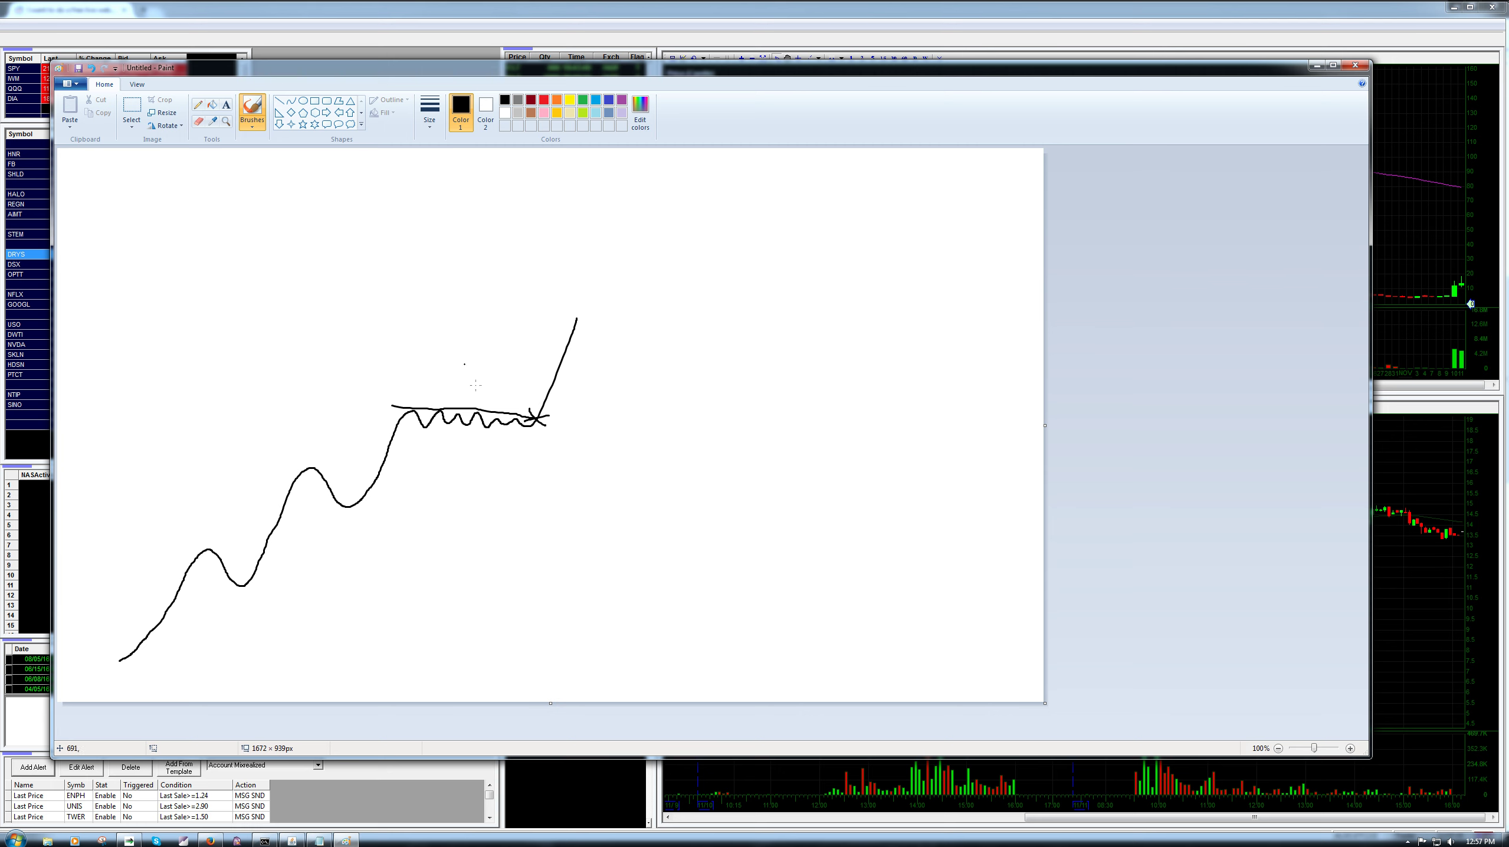
key(ctrl+z)
key(ctrl+z)
key(ctrl+z)
key(ctrl+z)
key(ctrl+z)
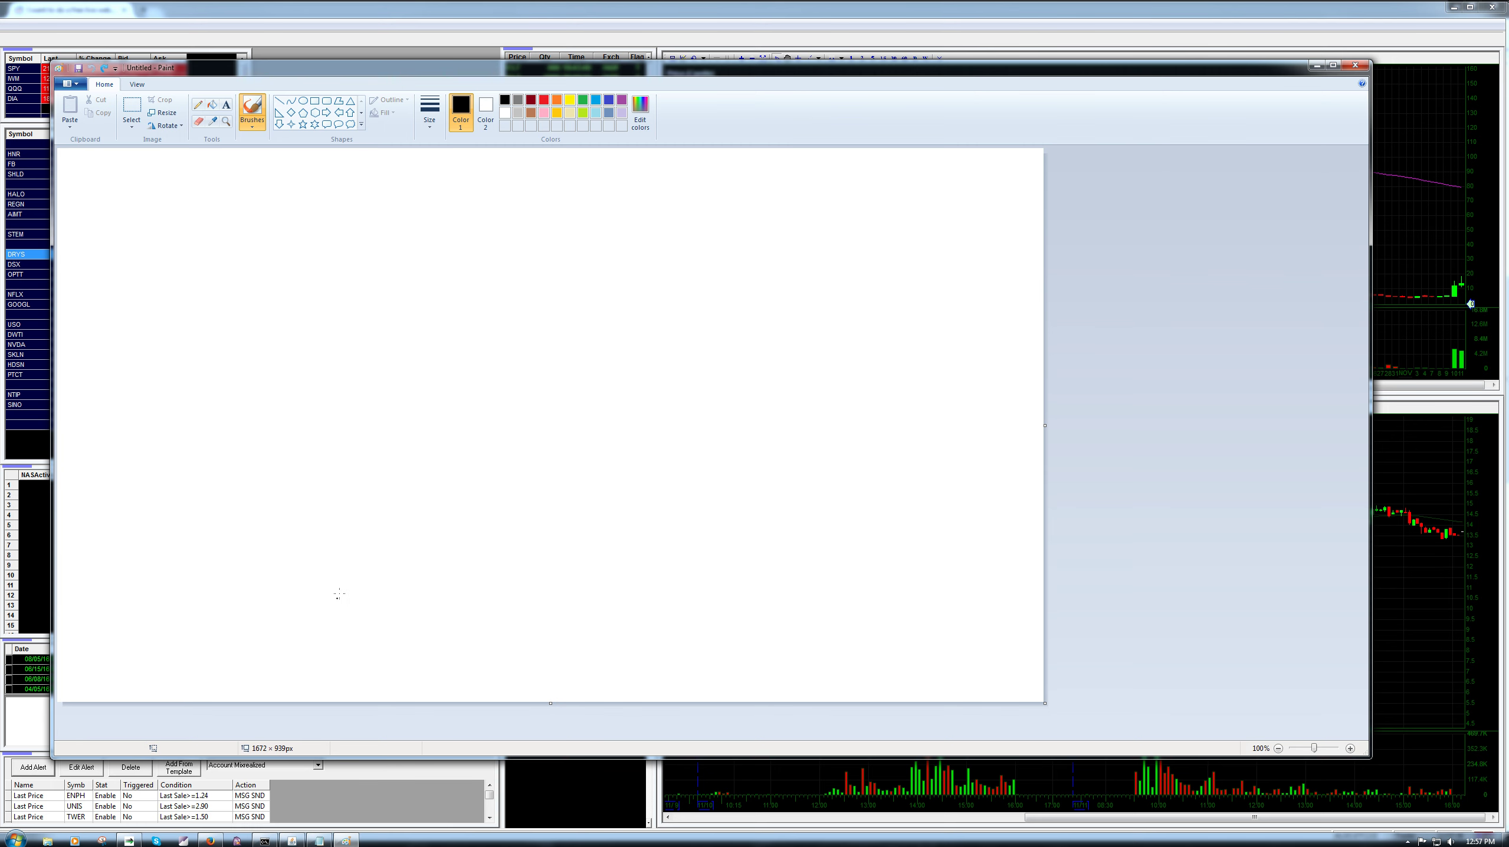
key(alt+Tab)
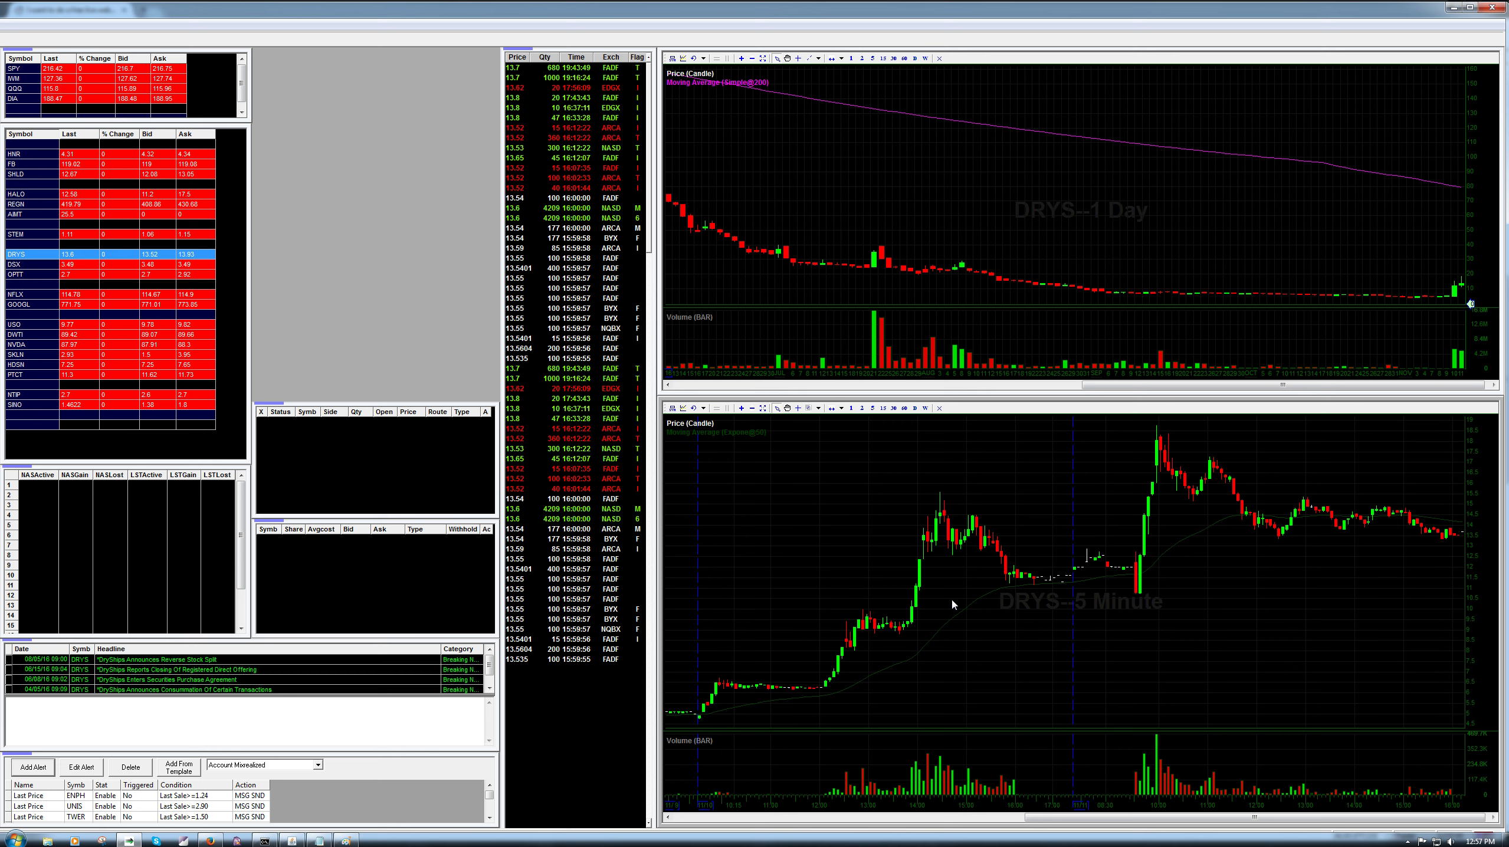
key(alt+Tab)
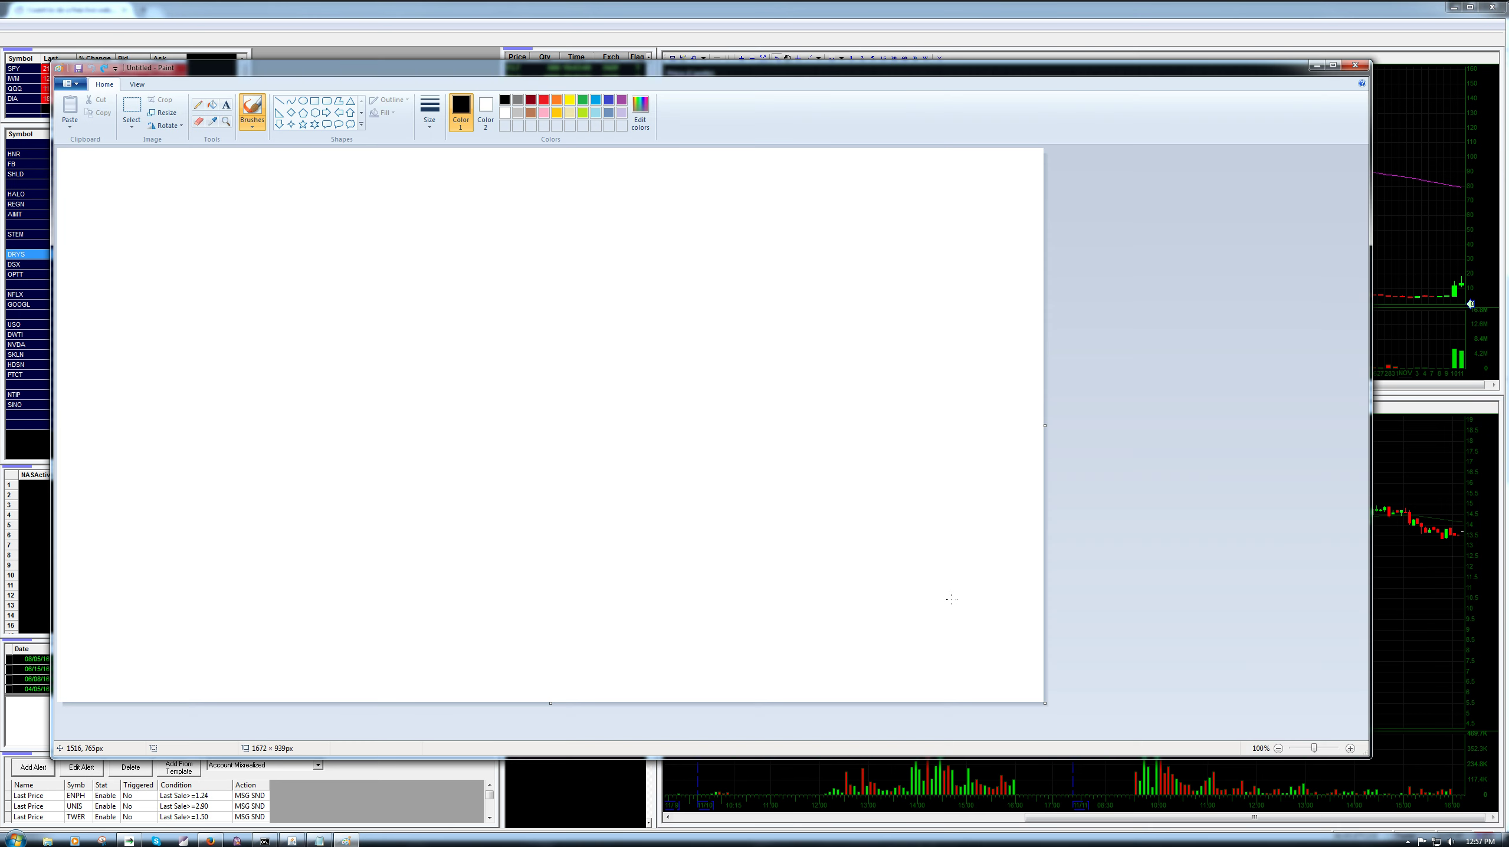
key(alt+Tab)
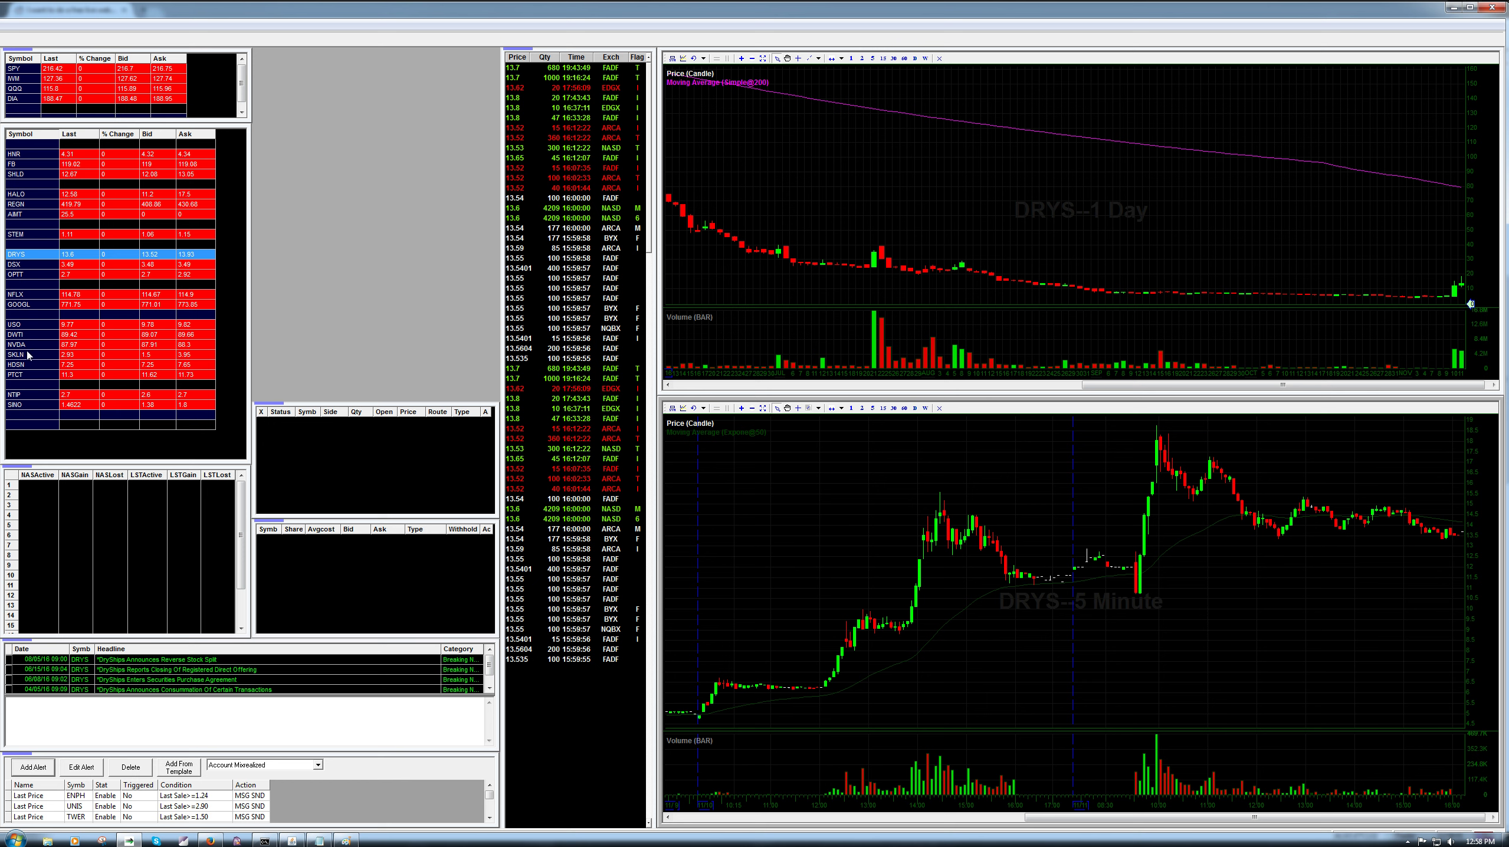
Step: Load the REGN daily and 5-minute charts from the watchlist
click(37, 425)
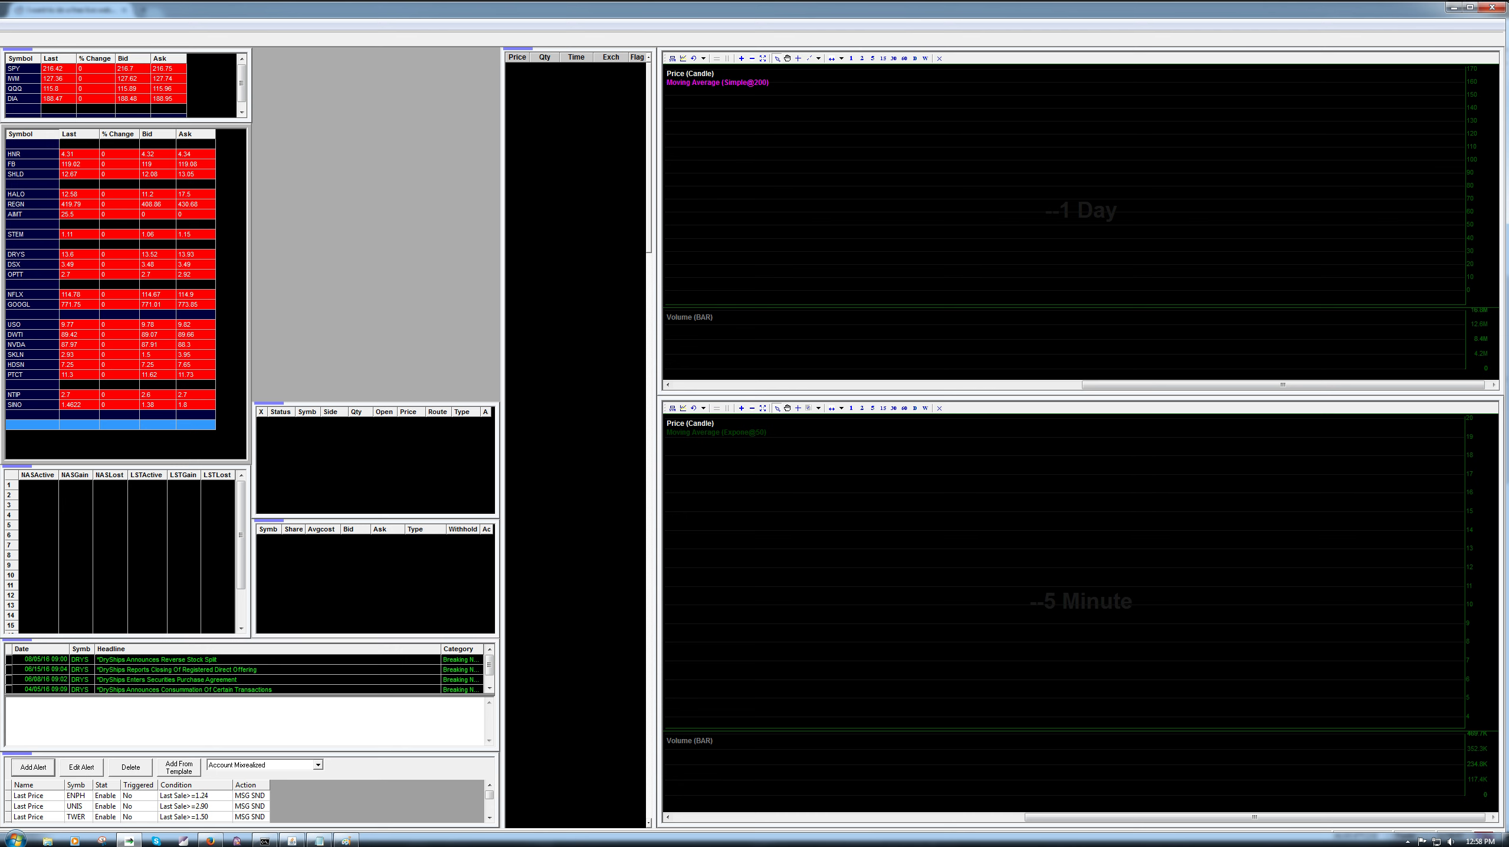
click(28, 194)
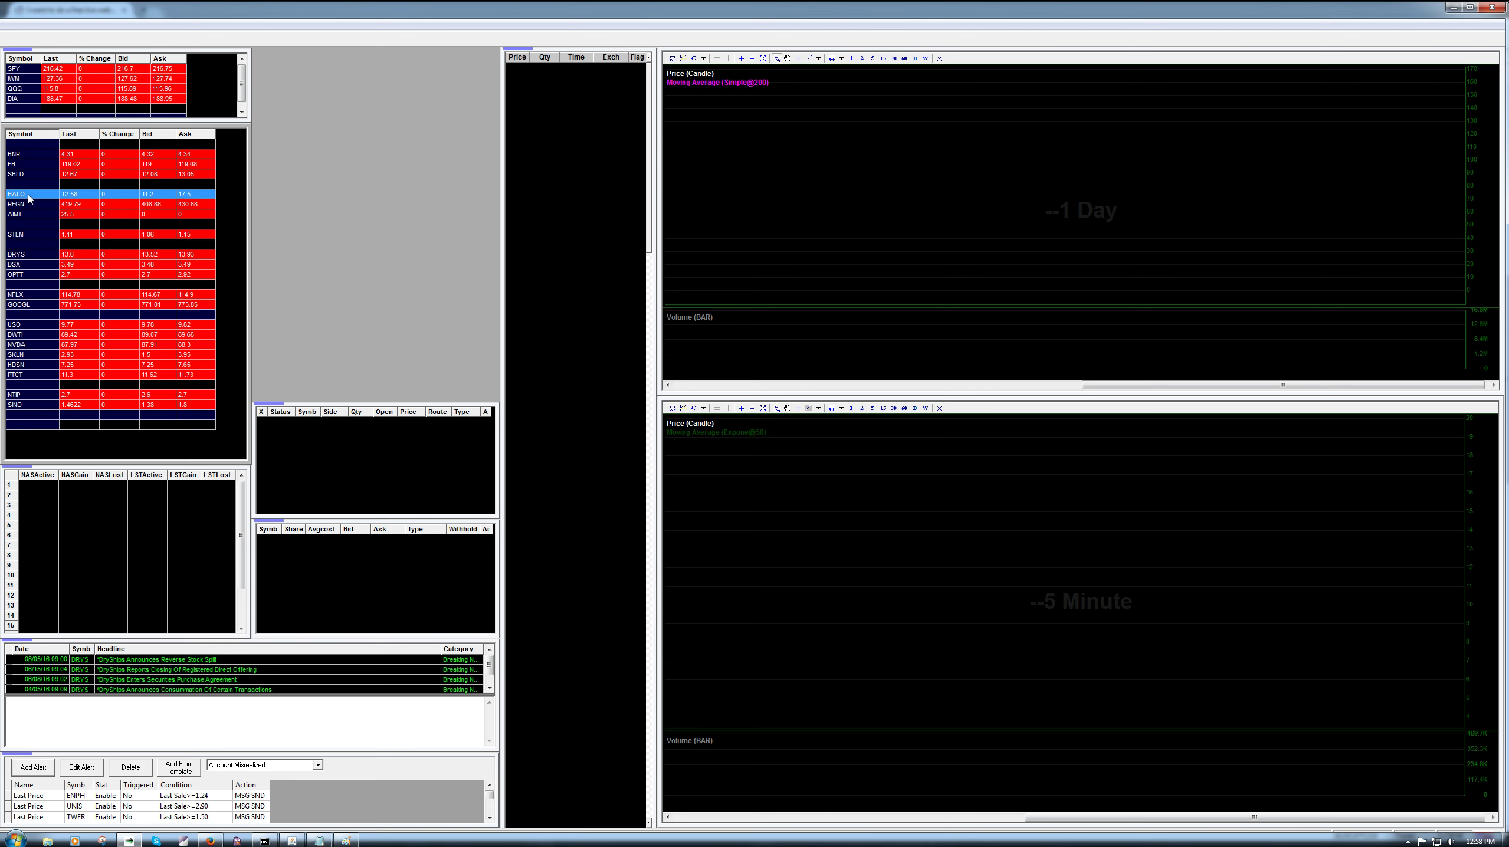
click(37, 207)
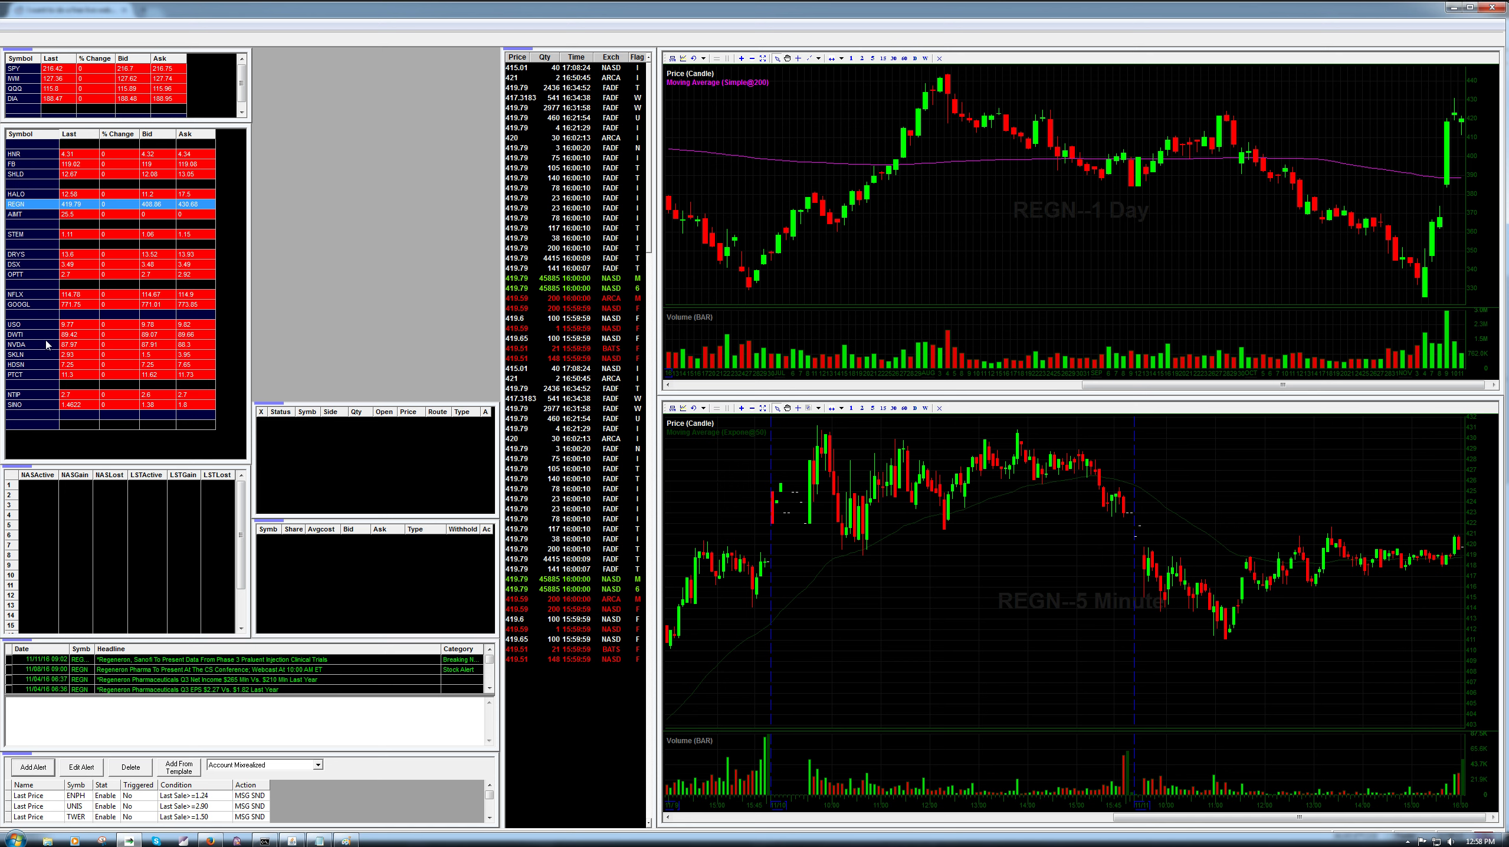
Step: Add FB in the empty row at the end of the watchlist and examine the start of the sharp drop on its 5-minute chart
click(39, 427)
text(FB)
key(Return)
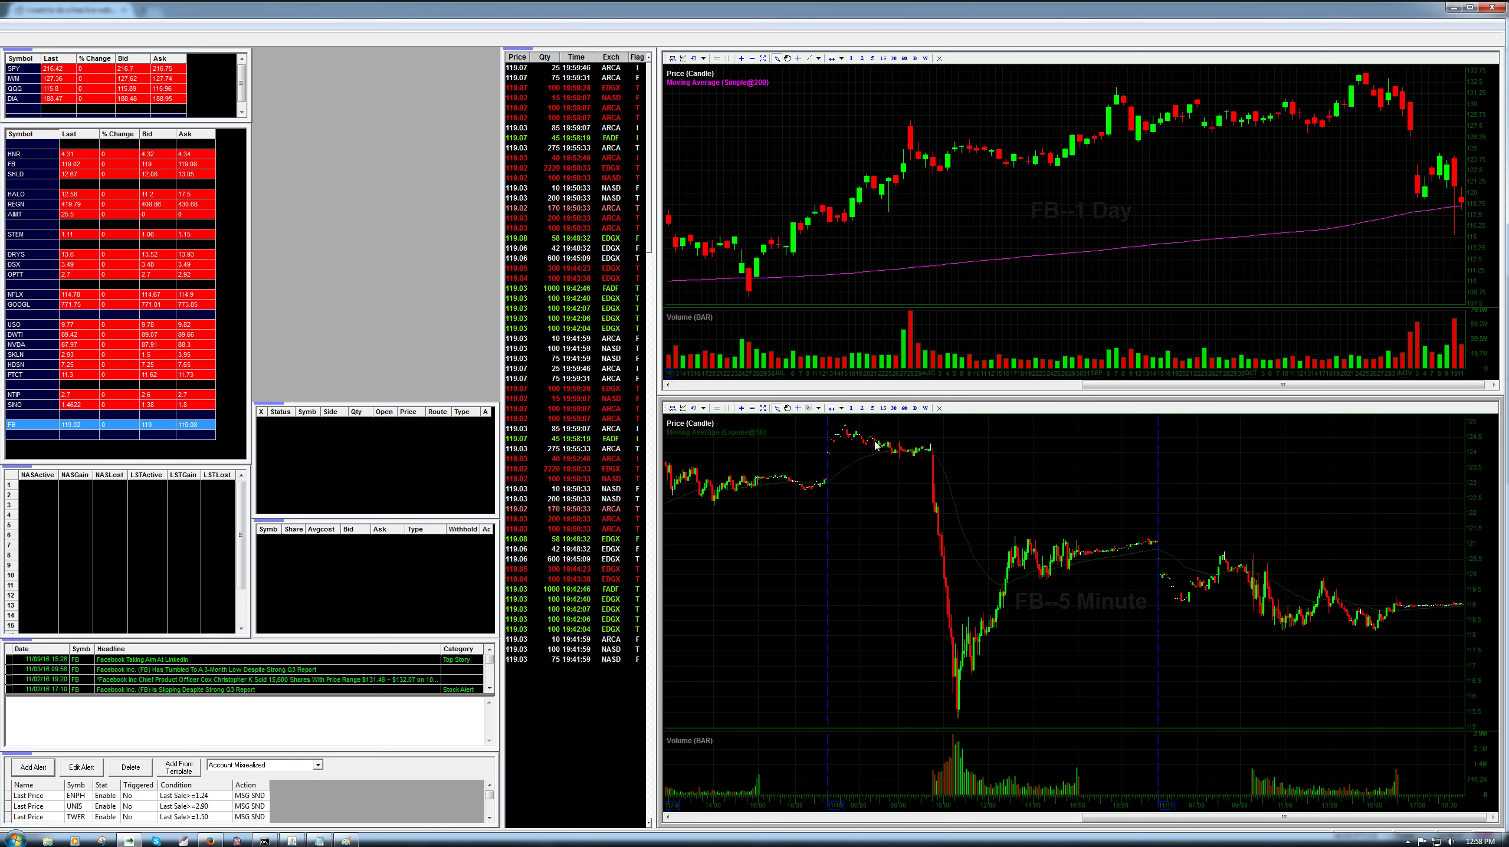
mouse_move(935, 454)
Step: Switch to the Notepad list and point out the spikes entry by selecting it
click(319, 840)
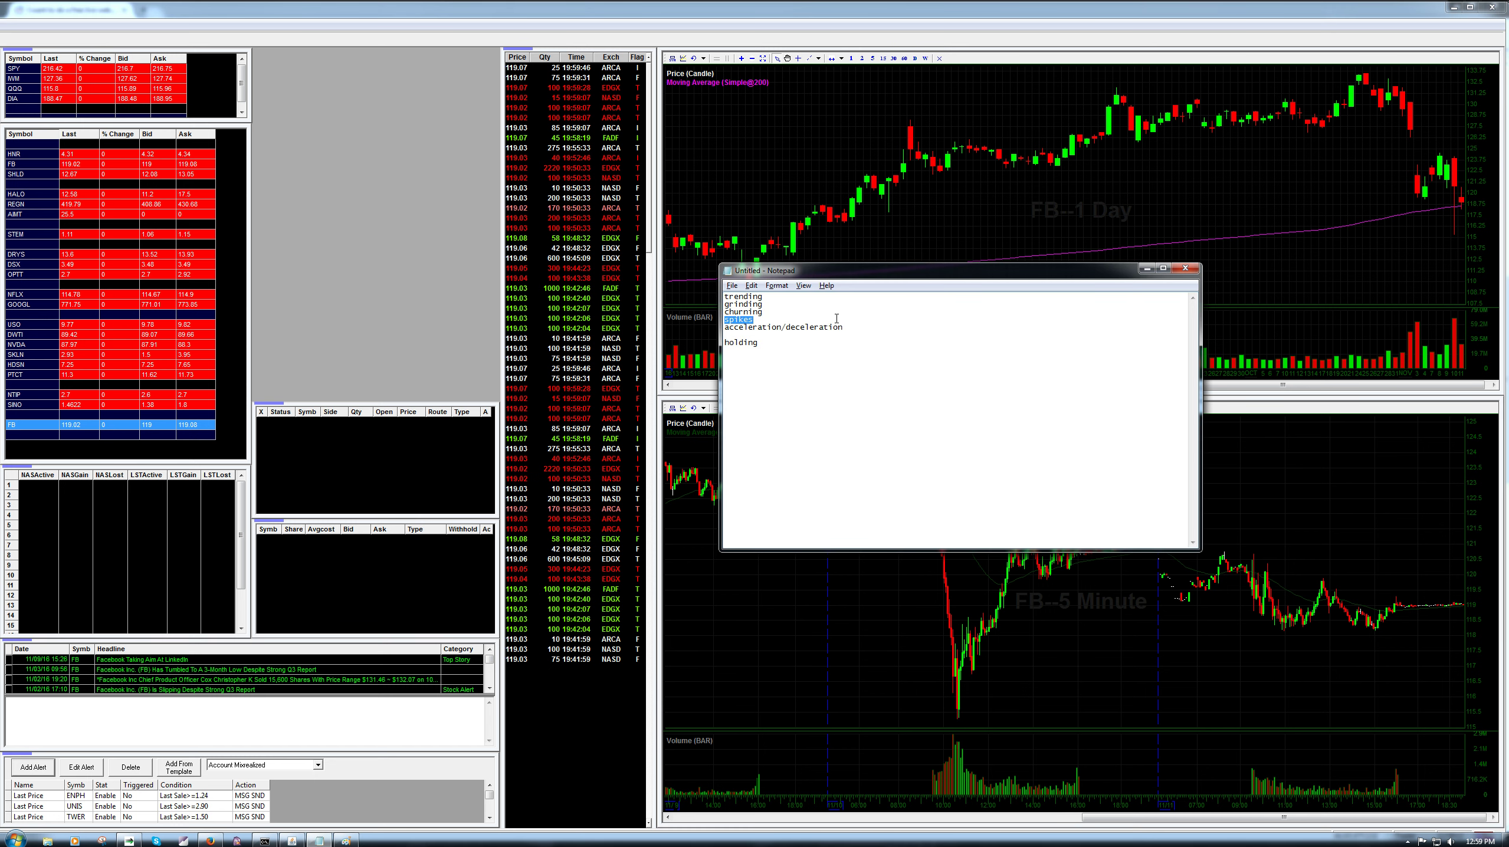
click(799, 321)
double_click(800, 321)
click(798, 321)
Step: Load DRYS, GOOGL and NVDA in turn, and point out the breakout from the NVDA 5-minute consolidation
click(37, 254)
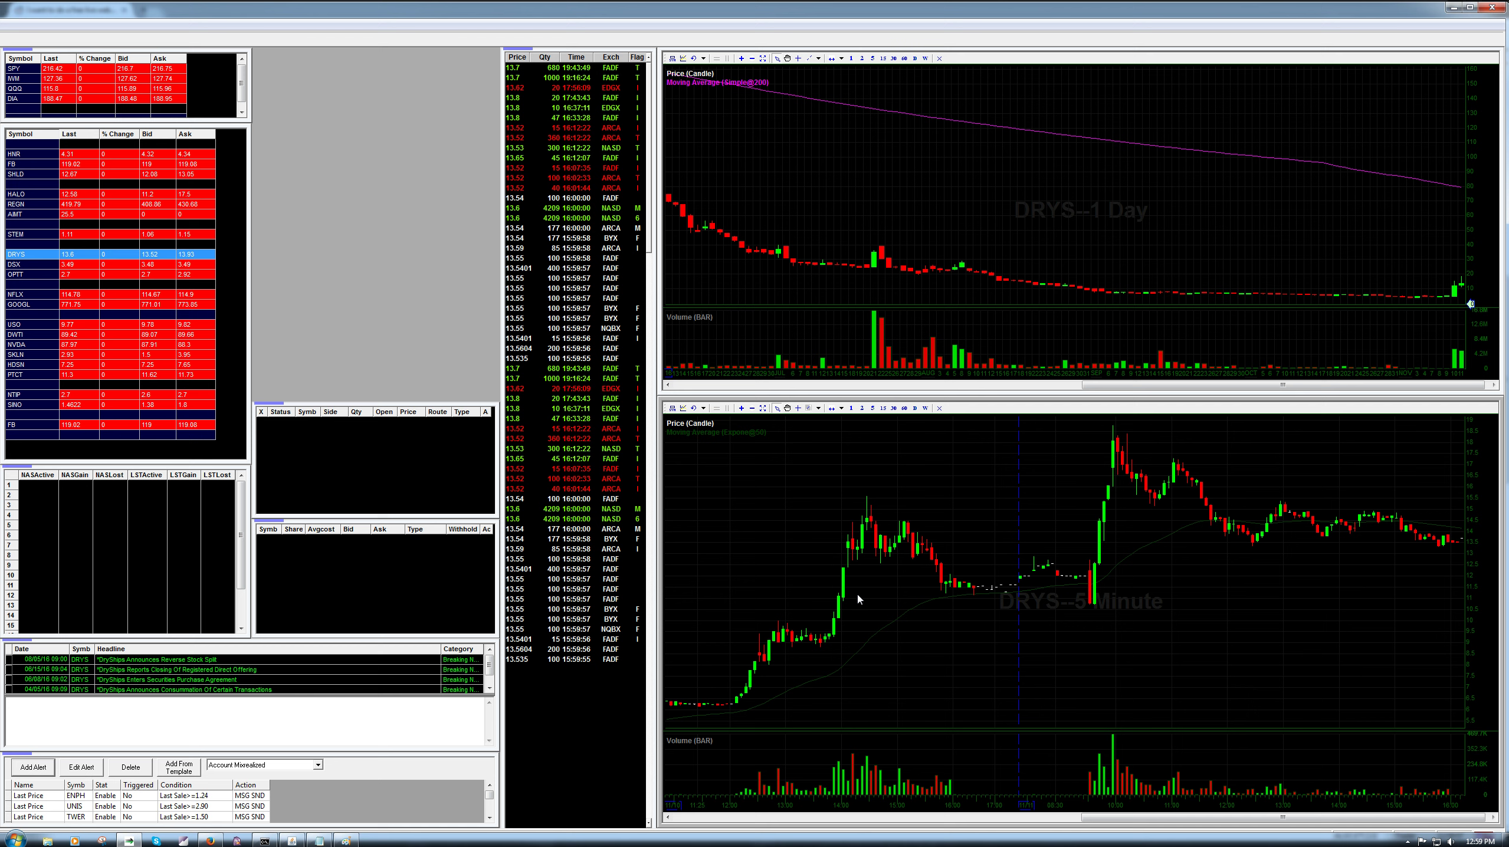
click(16, 303)
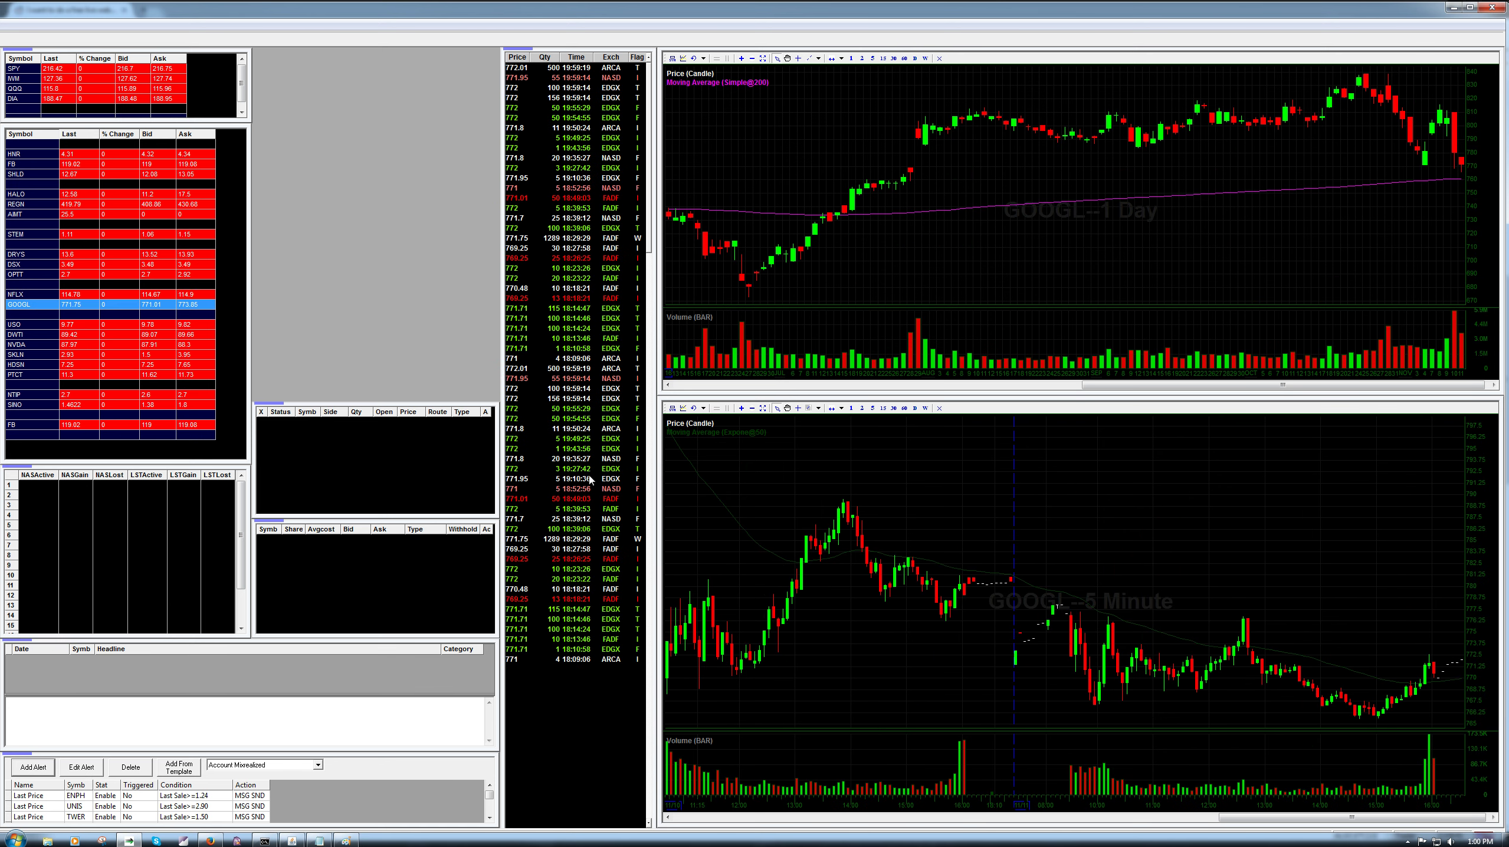
click(37, 346)
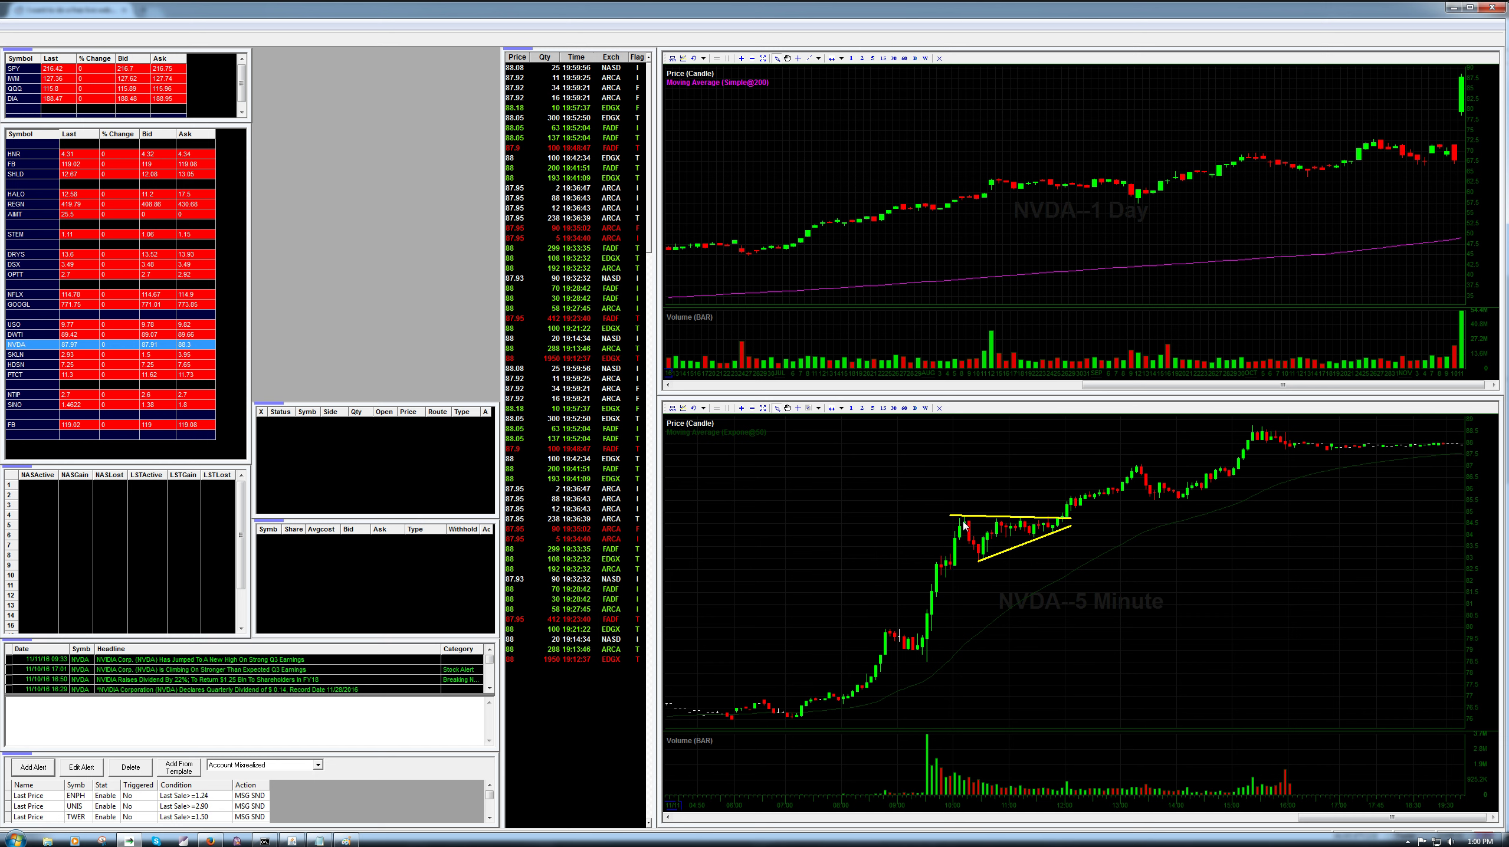
drag(1042, 528, 1072, 497)
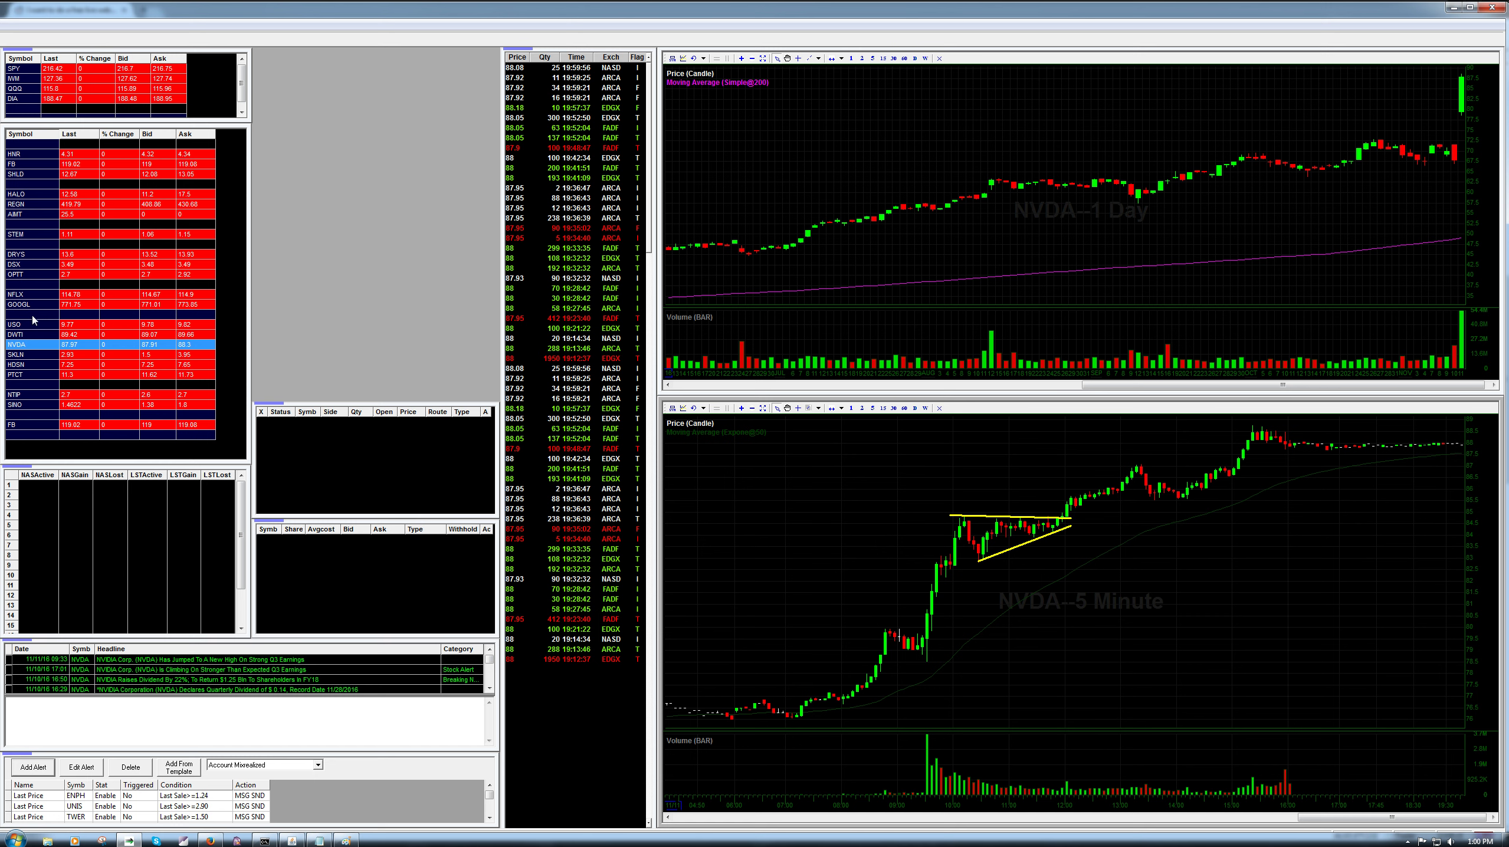
Step: Draw a descending trend line over the DRYS 5-minute consolidation before the surge, and compare it with the NVDA chart
click(34, 253)
mouse_move(845, 601)
mouse_down()
mouse_move(848, 637)
mouse_move(833, 642)
mouse_move(840, 614)
mouse_up()
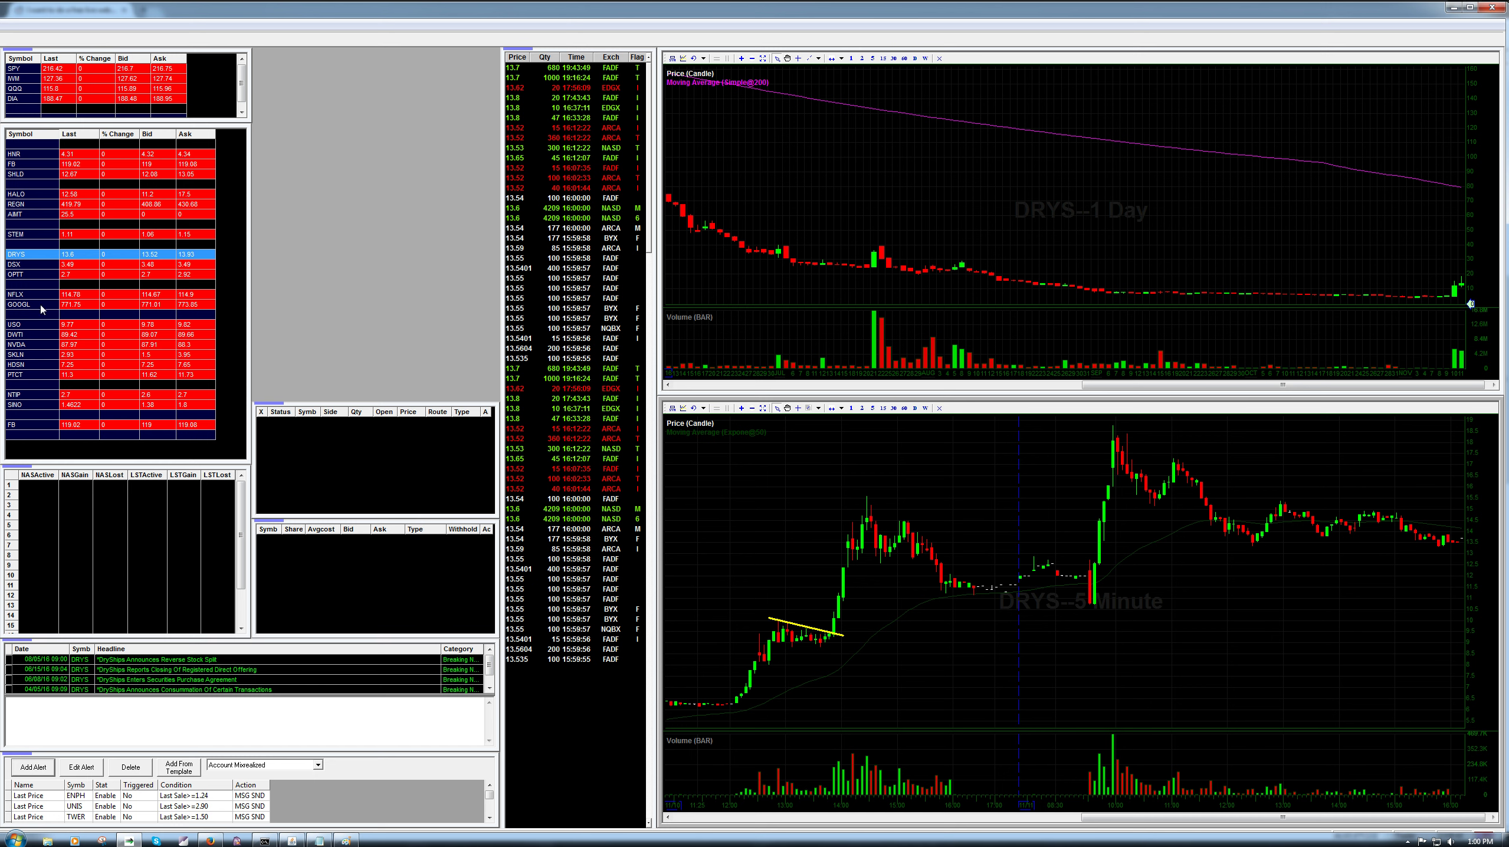
click(34, 345)
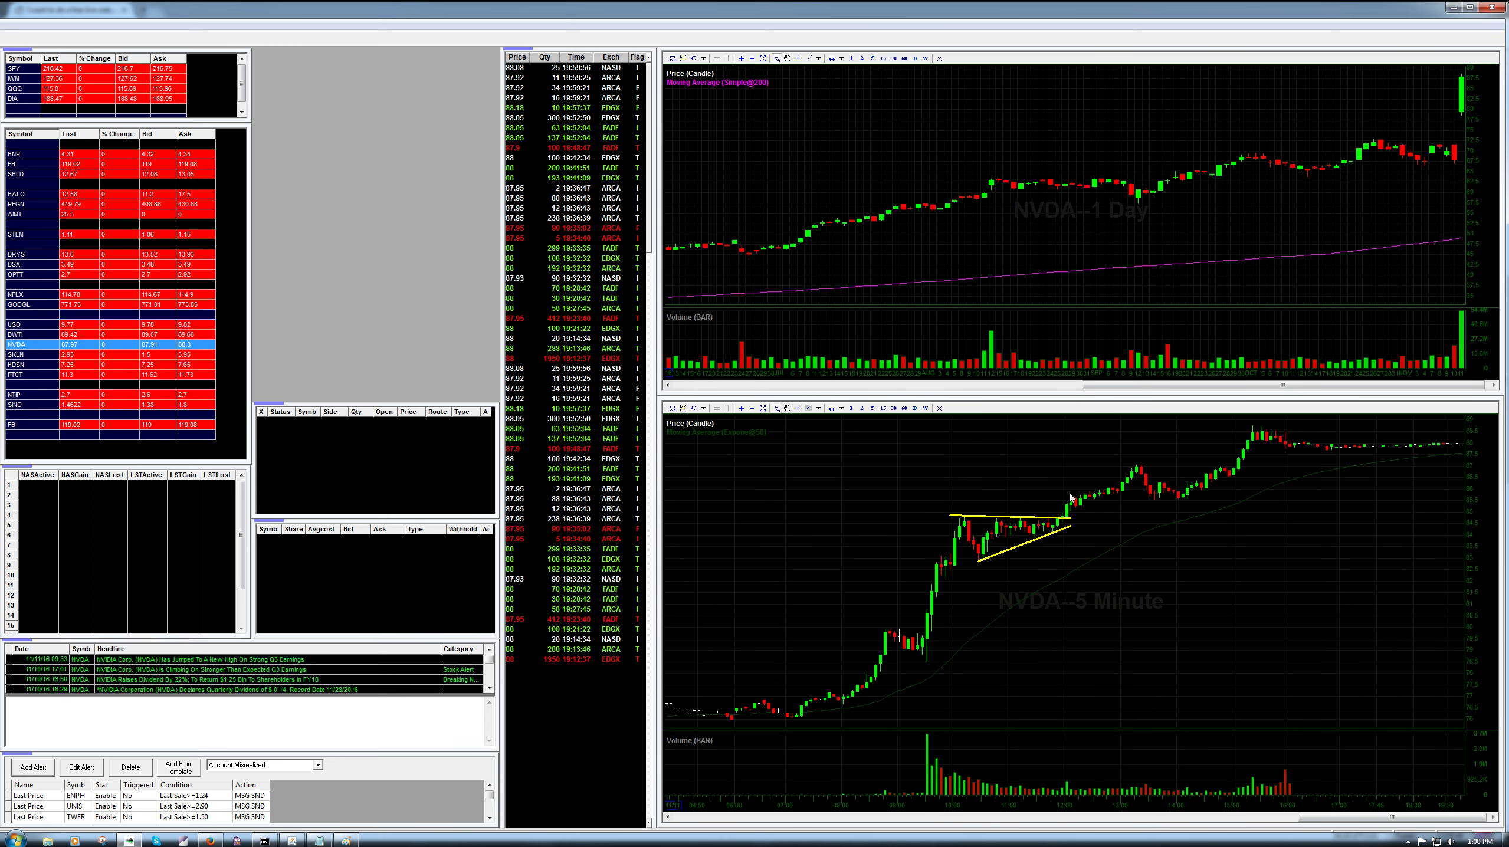
click(32, 254)
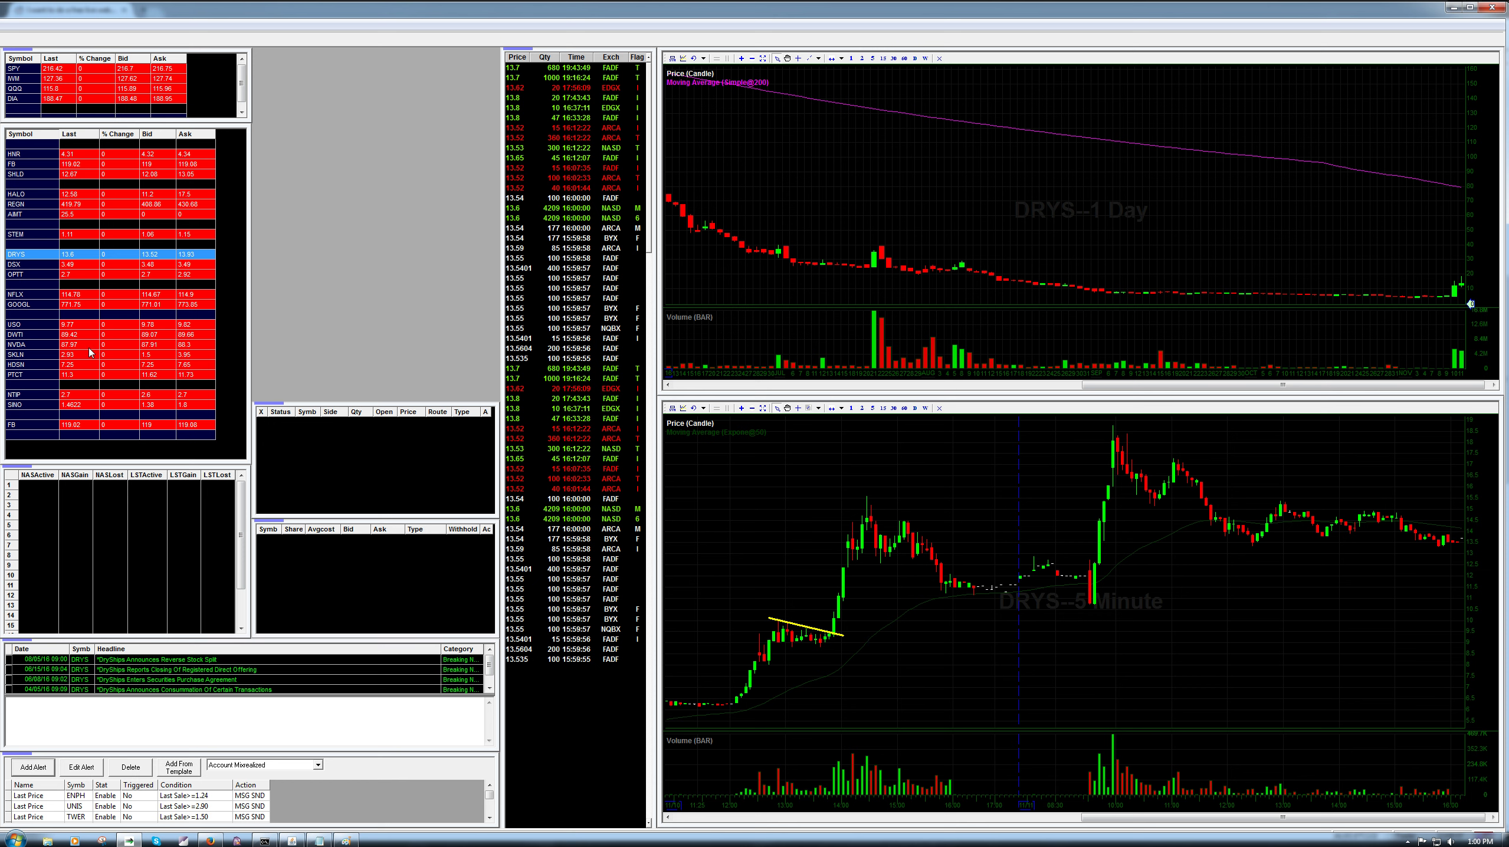
click(21, 345)
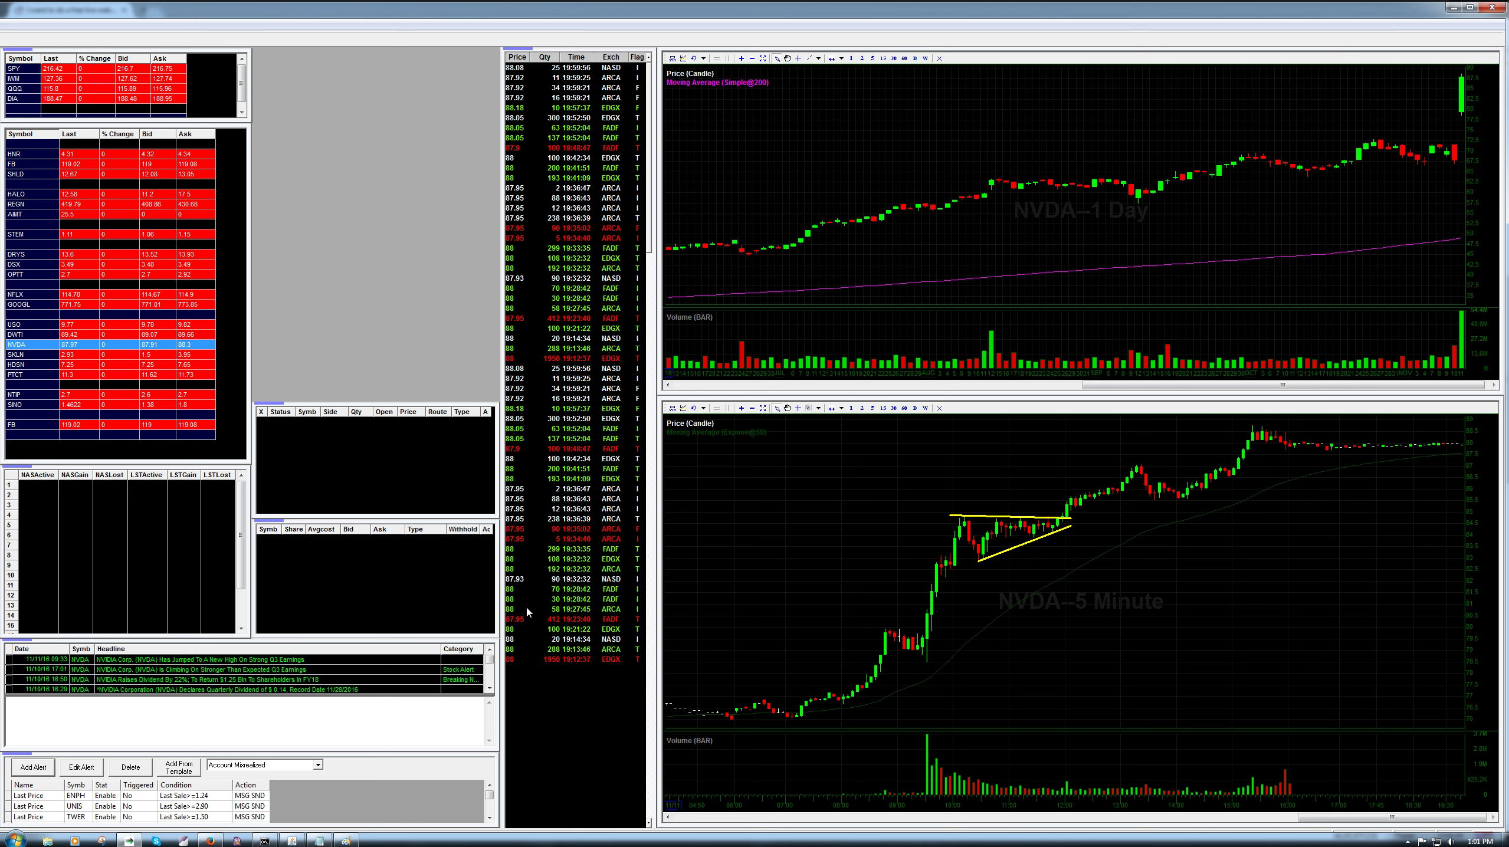
Step: Switch to the Notepad list, highlight the entries from trending to spikes, and point out acceleration/deceleration
click(321, 841)
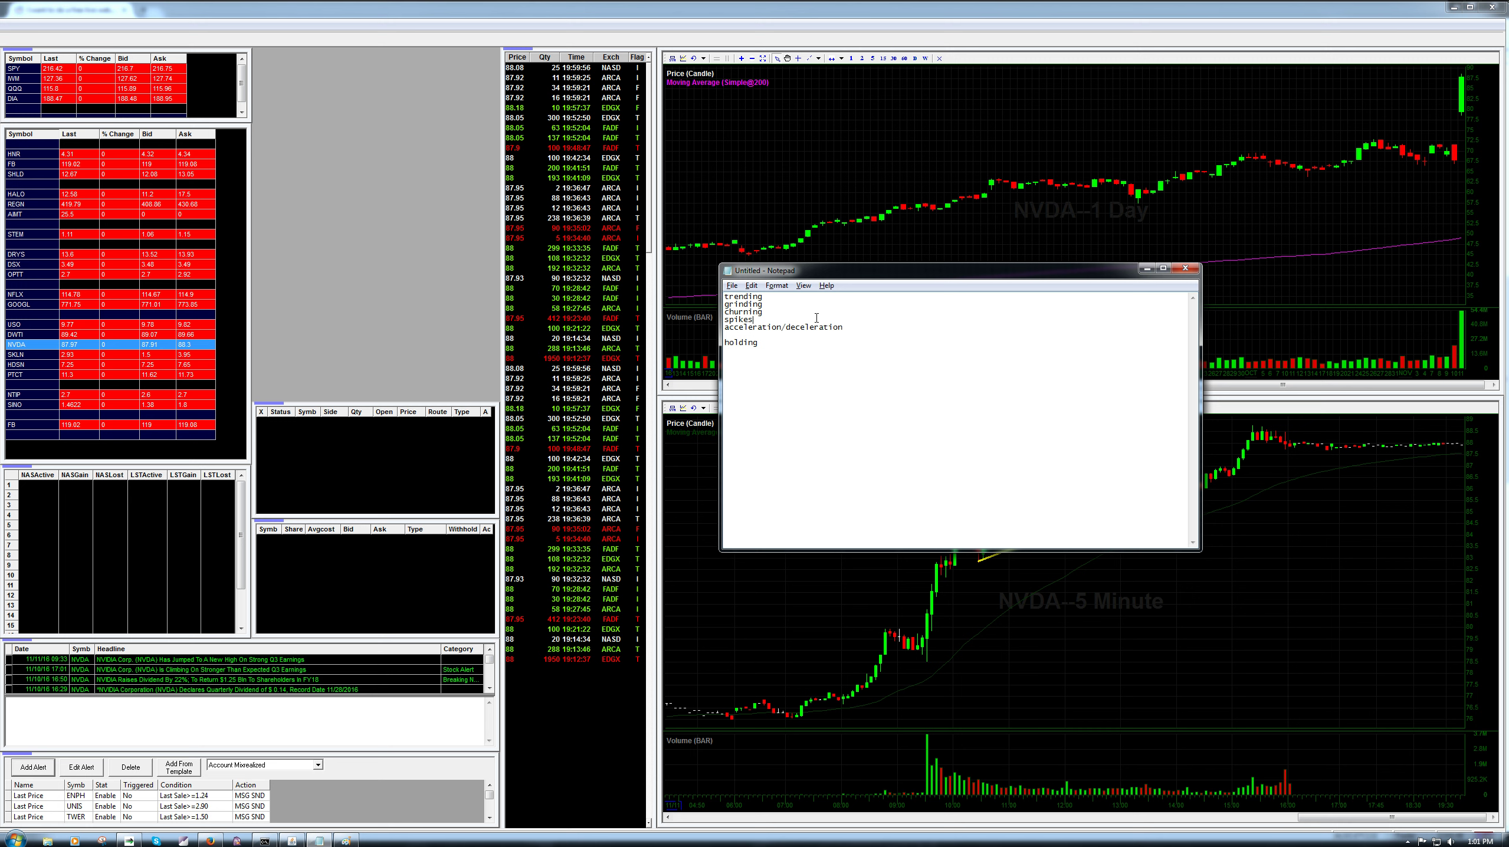
drag(800, 319, 724, 296)
click(794, 314)
double_click(771, 318)
click(771, 317)
double_click(762, 330)
click(772, 372)
Step: Minimize the trading platform and Paint, and open the summit folder from the desktop
click(1453, 7)
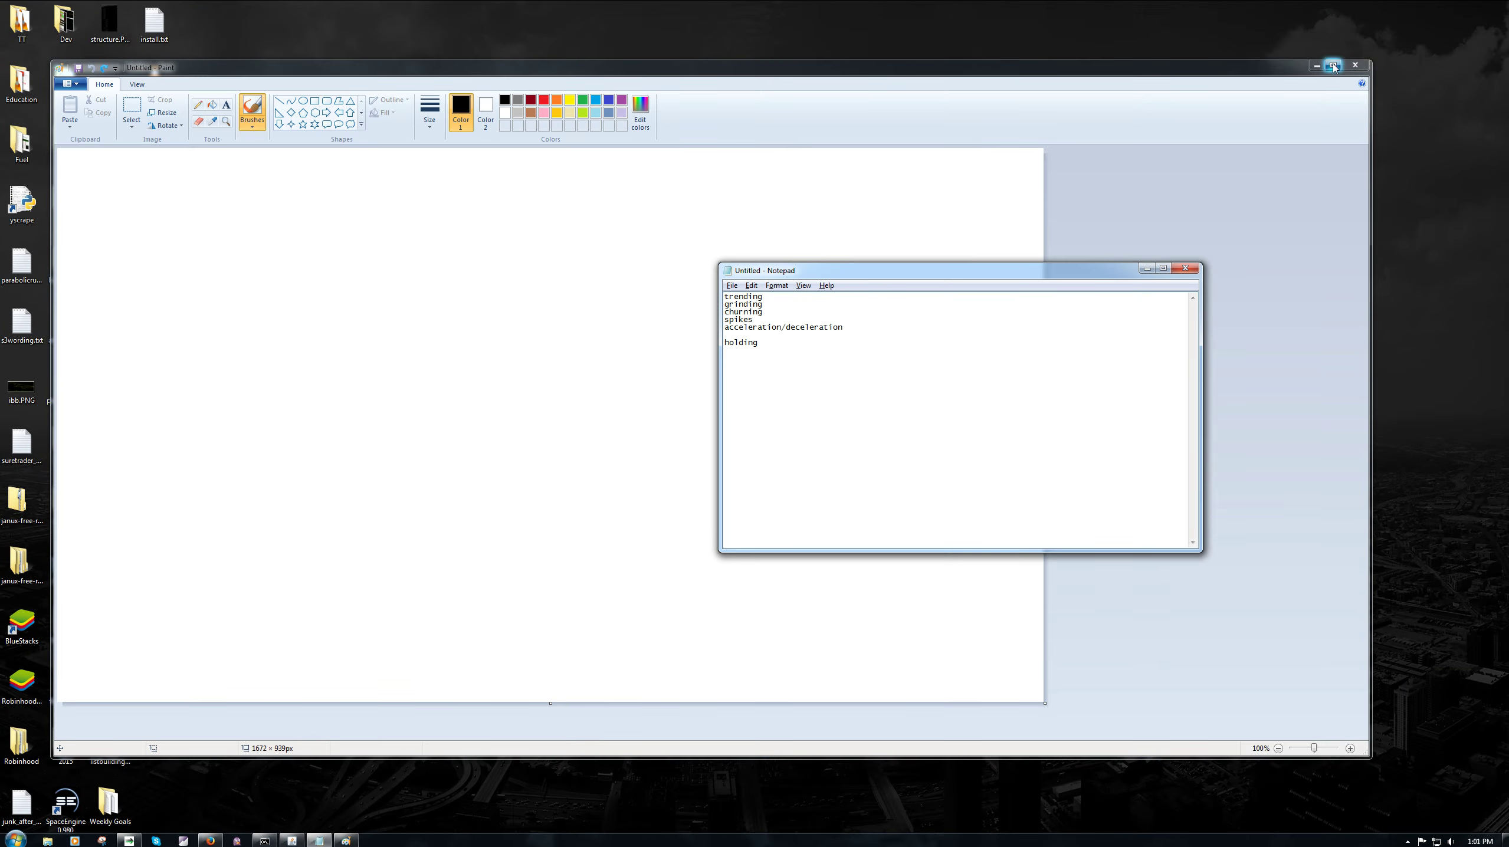
click(1318, 70)
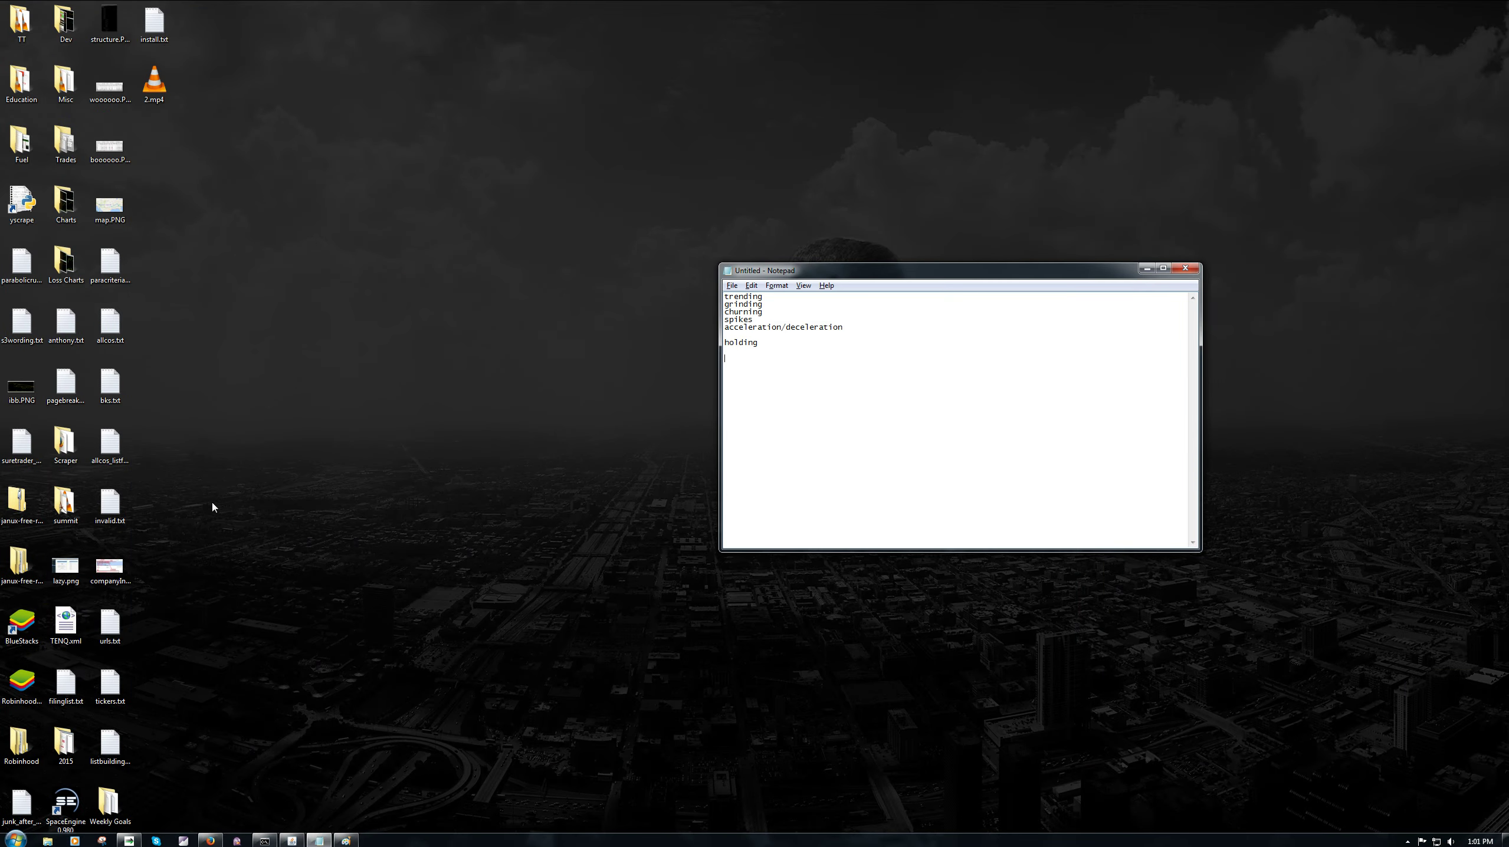
double_click(66, 502)
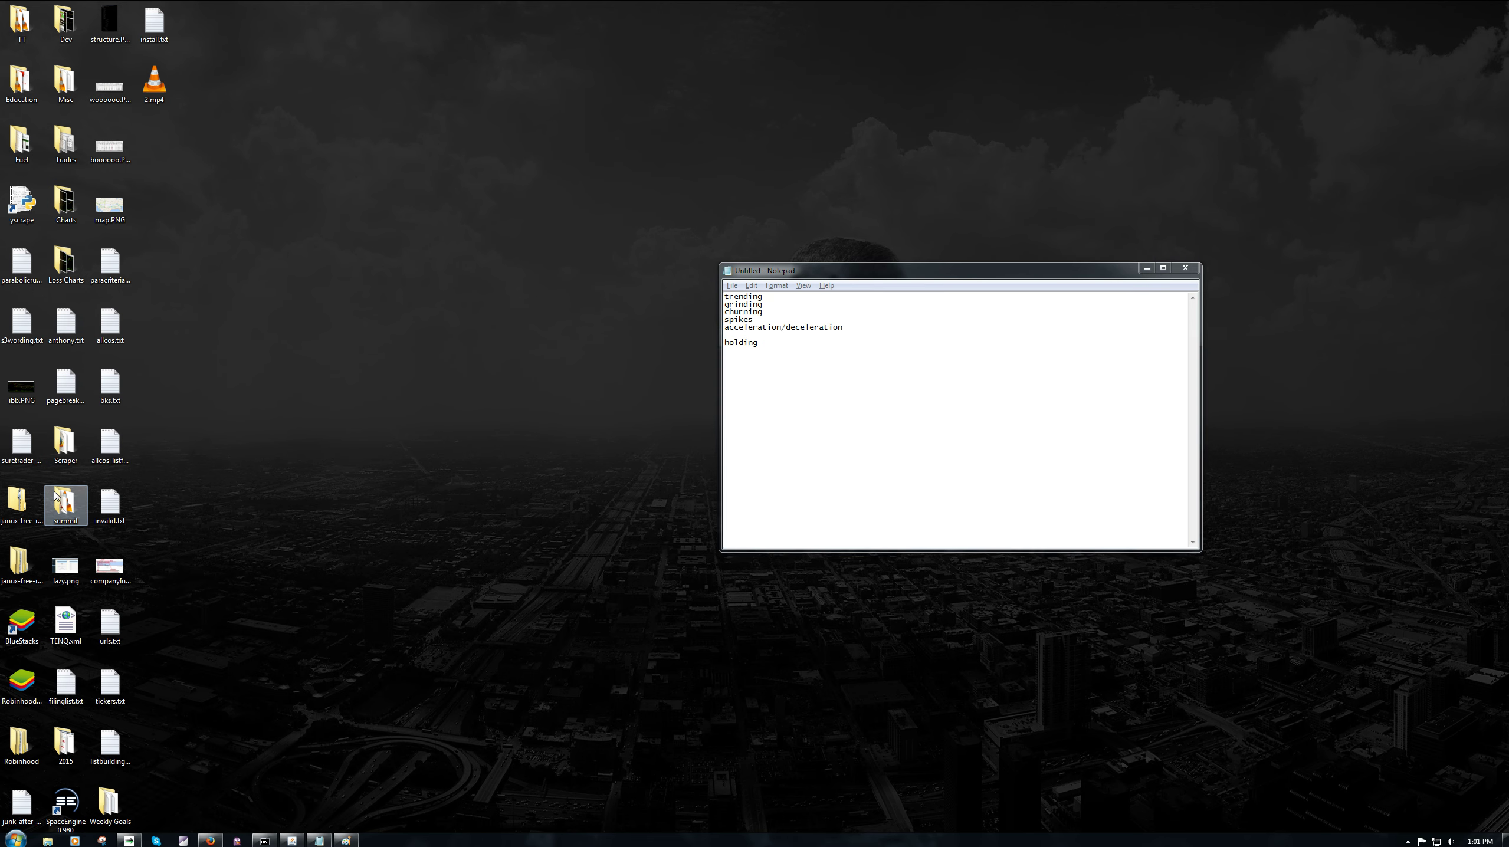
click(866, 449)
key(Up)
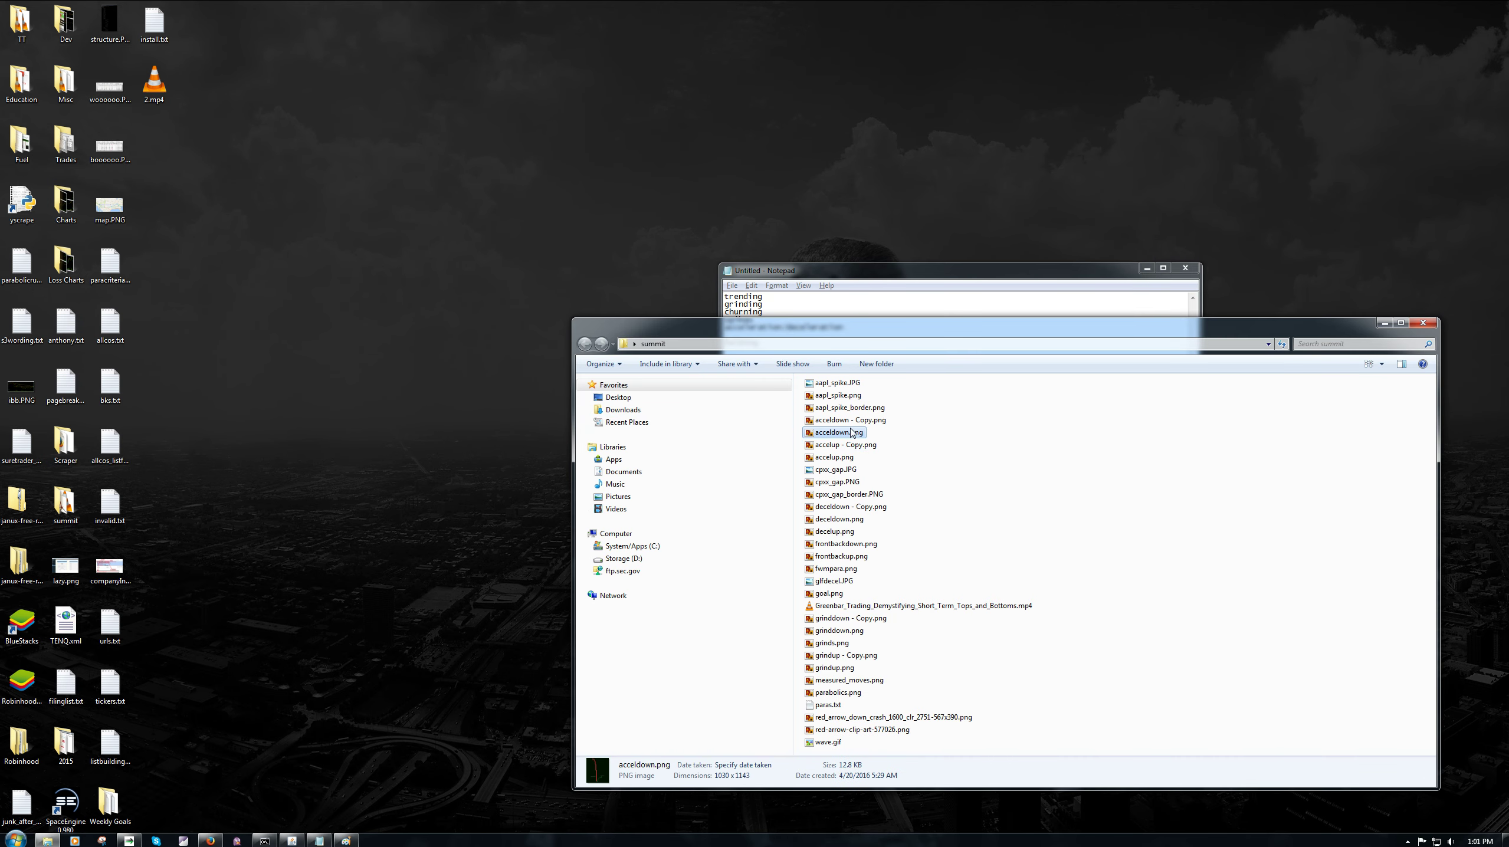
Step: Select accelup.png, decelup.png, acceldown.png, deceldown.png, grinddown.png and grindup.png in the summit folder and open them in the photo viewer
click(839, 460)
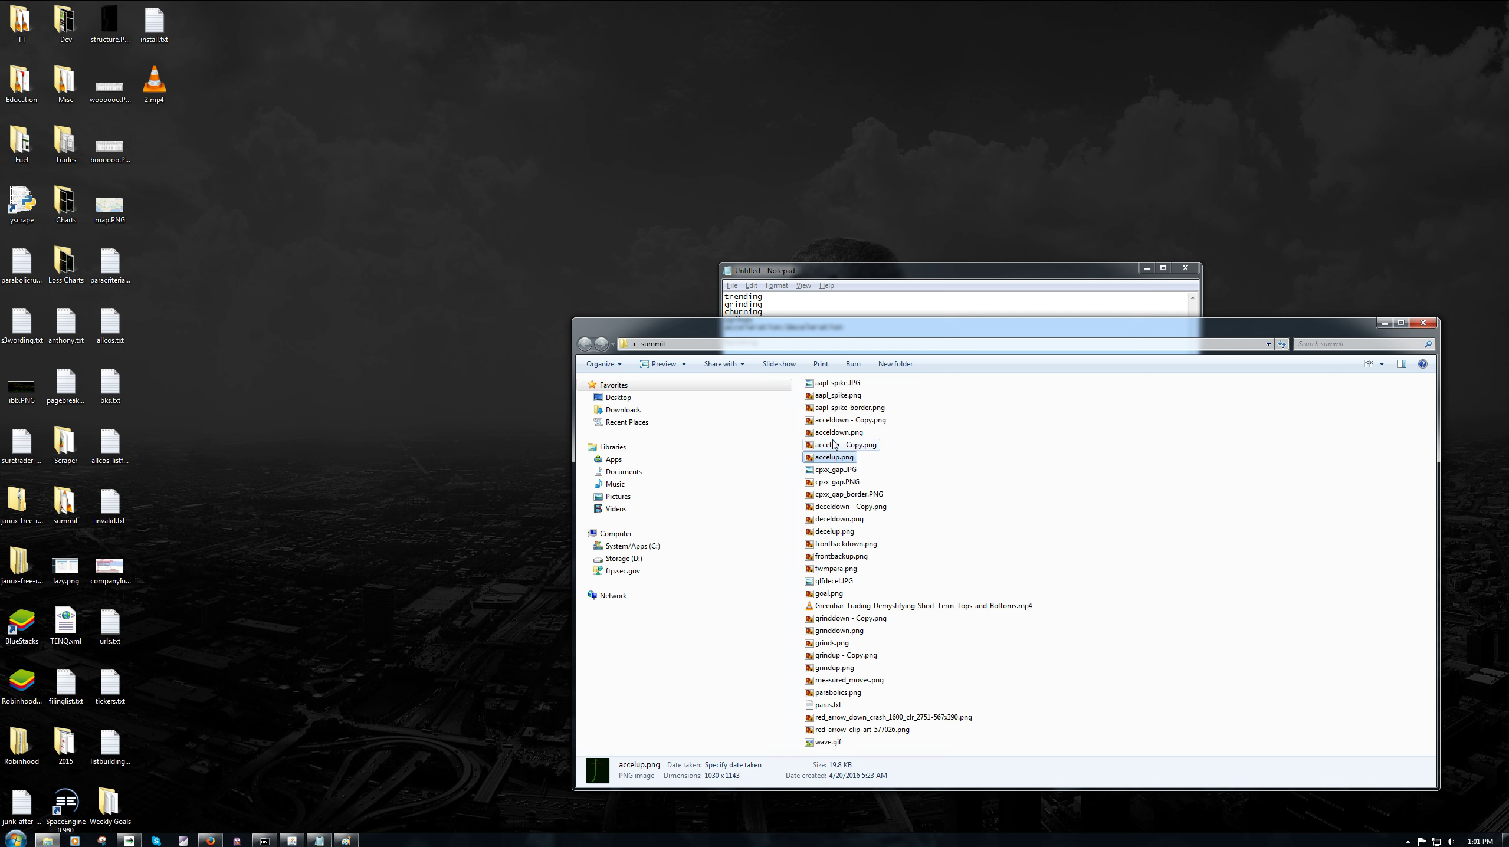
ctrl+click(844, 533)
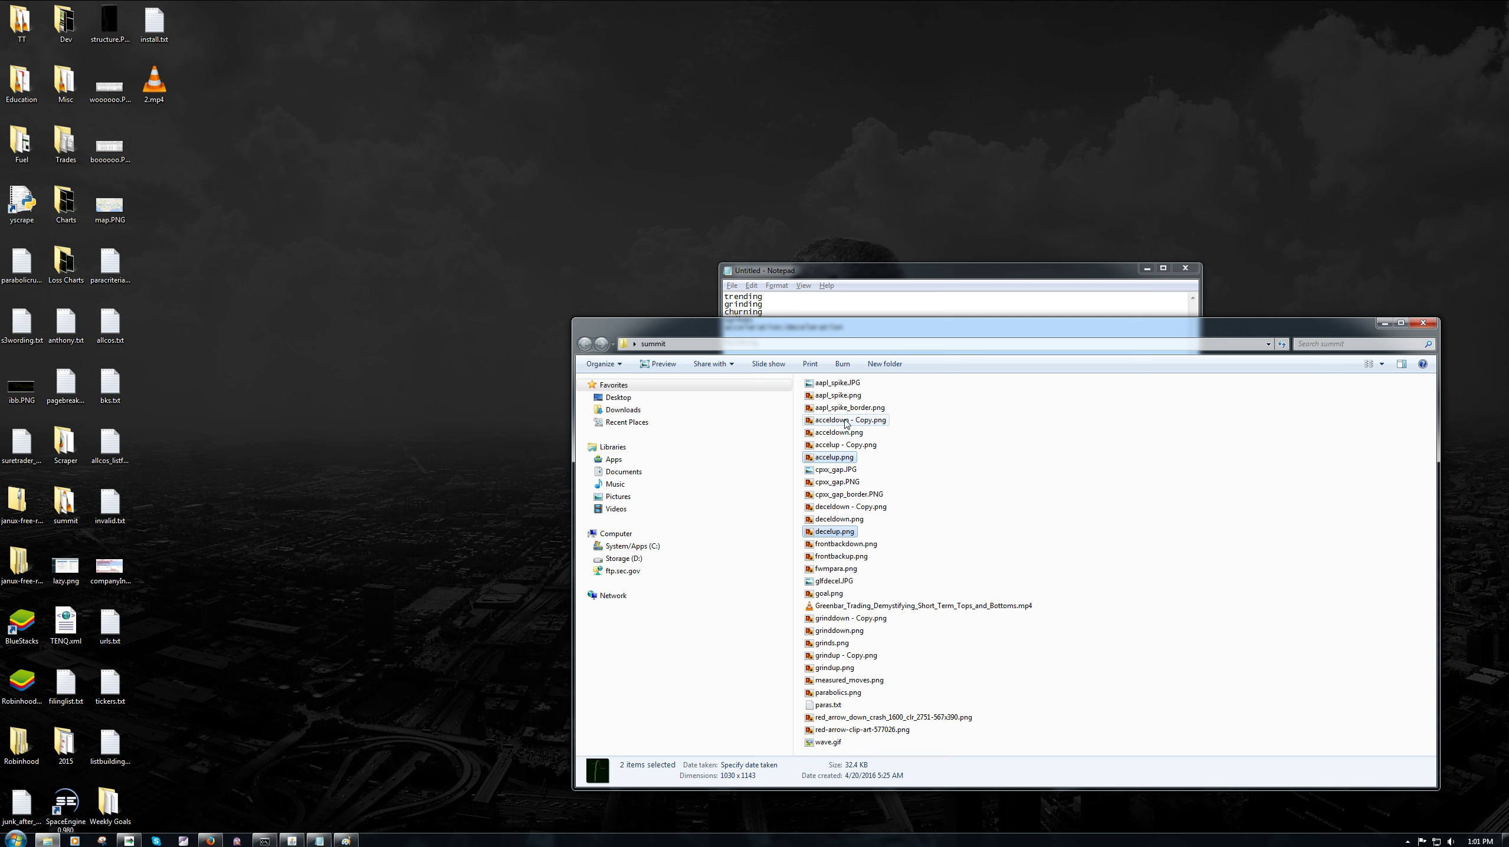
ctrl+click(836, 434)
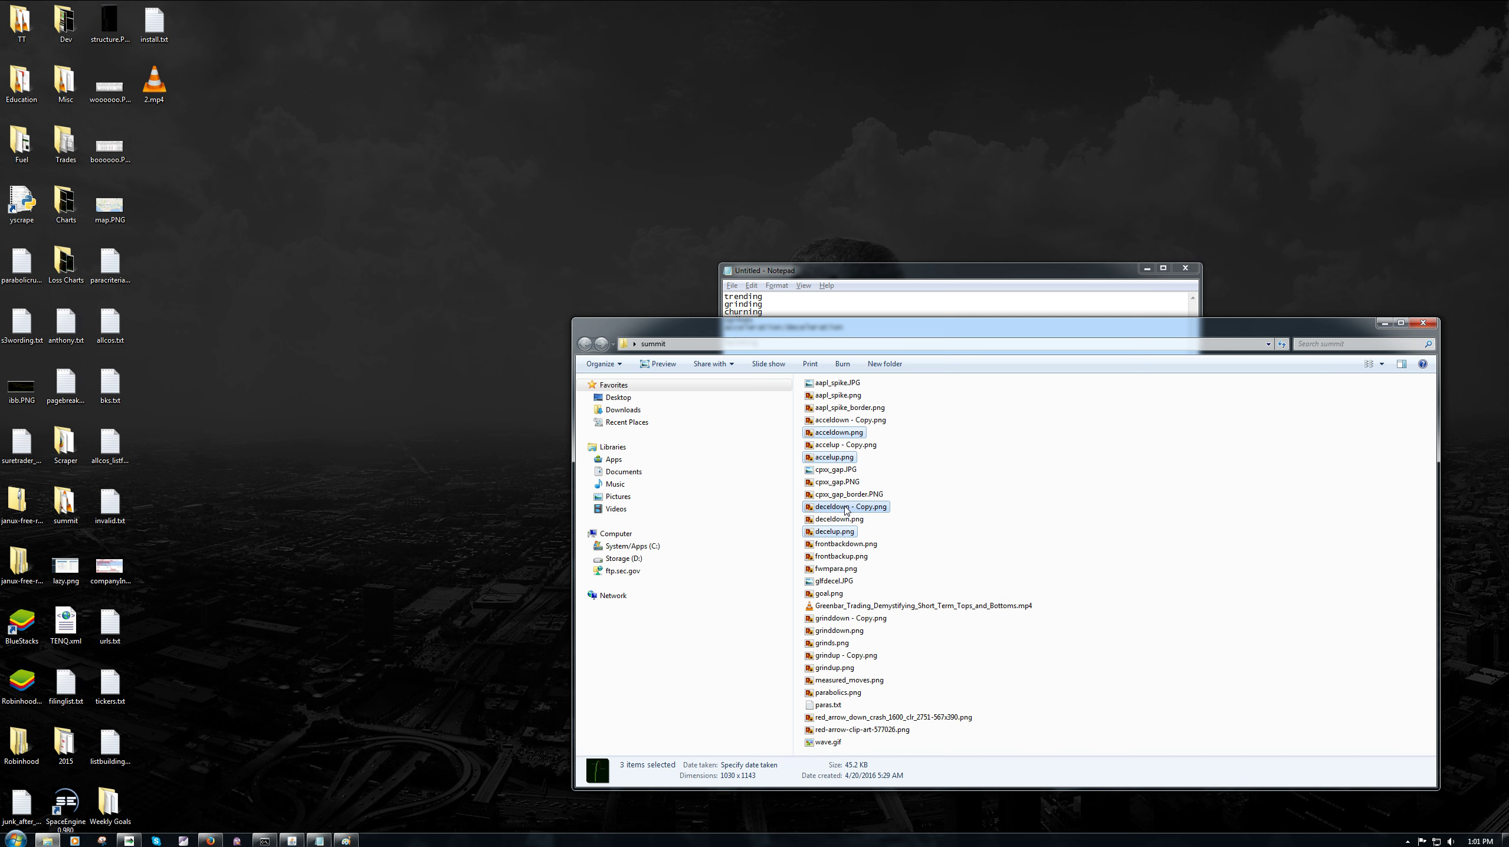
ctrl+click(842, 519)
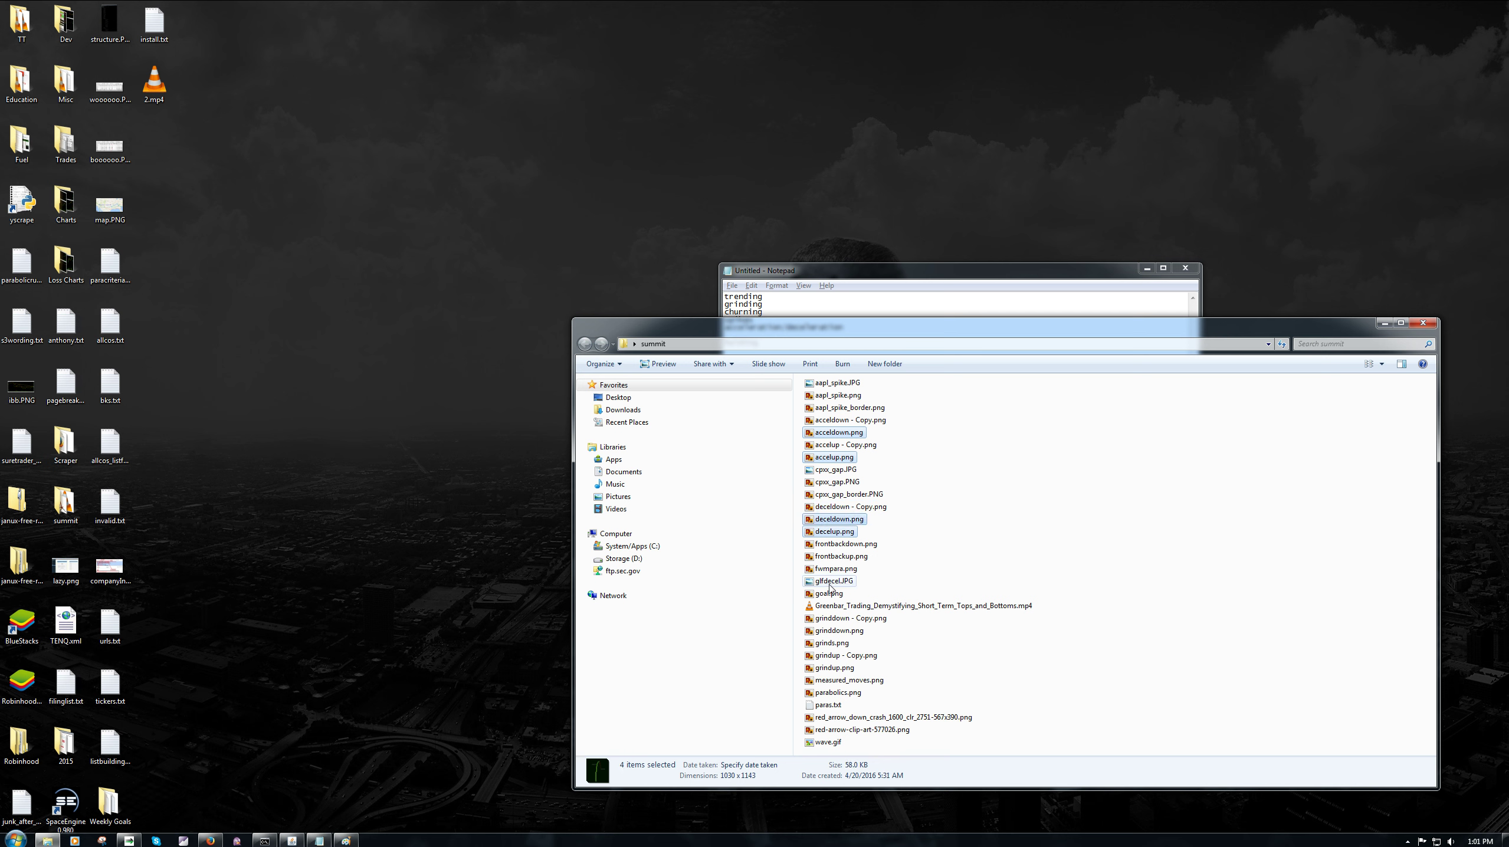
ctrl+click(839, 632)
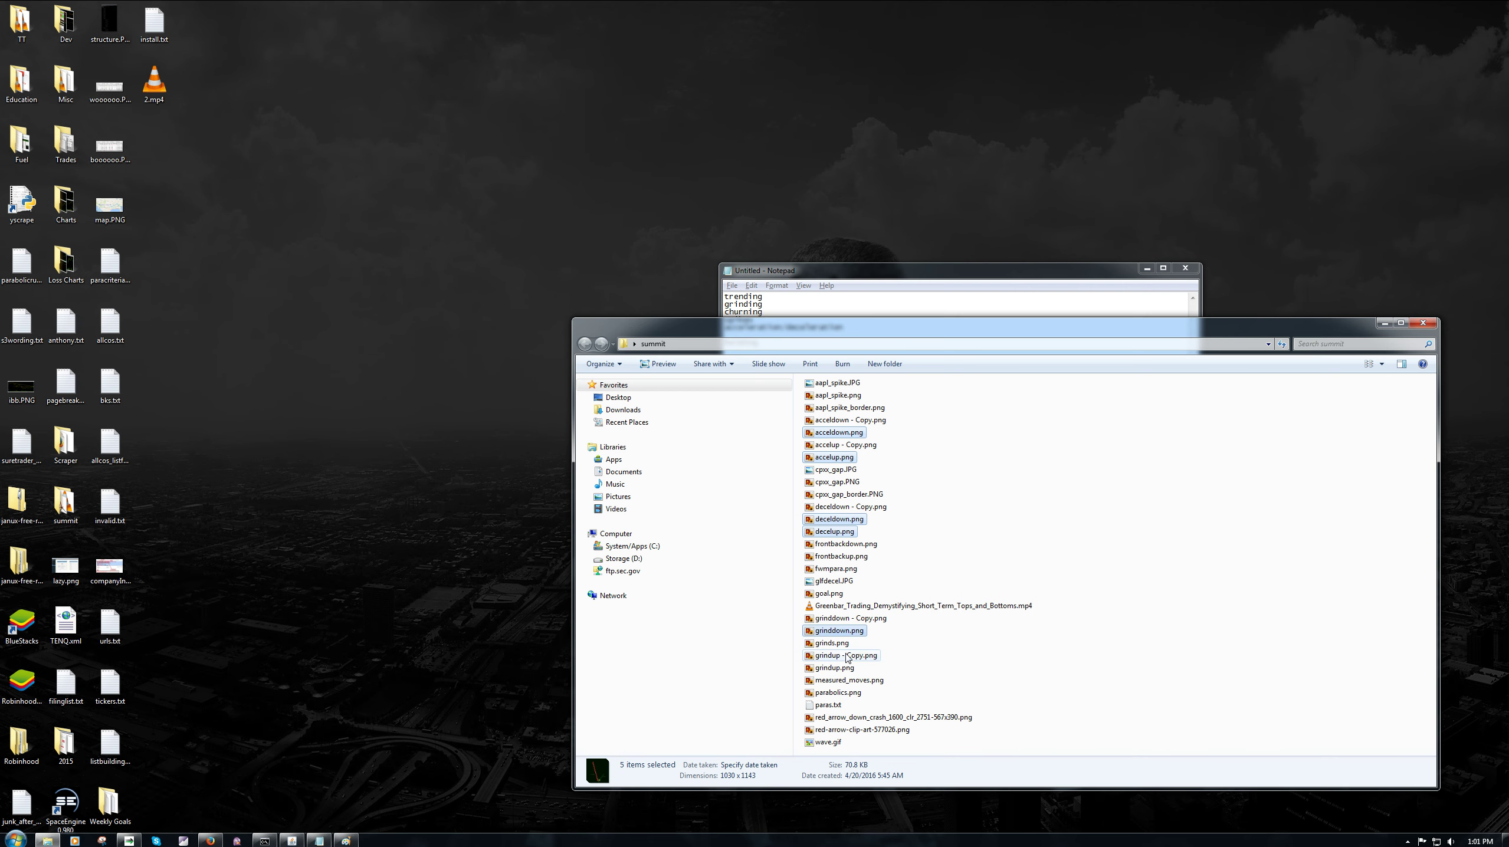
ctrl+click(845, 668)
key(Return)
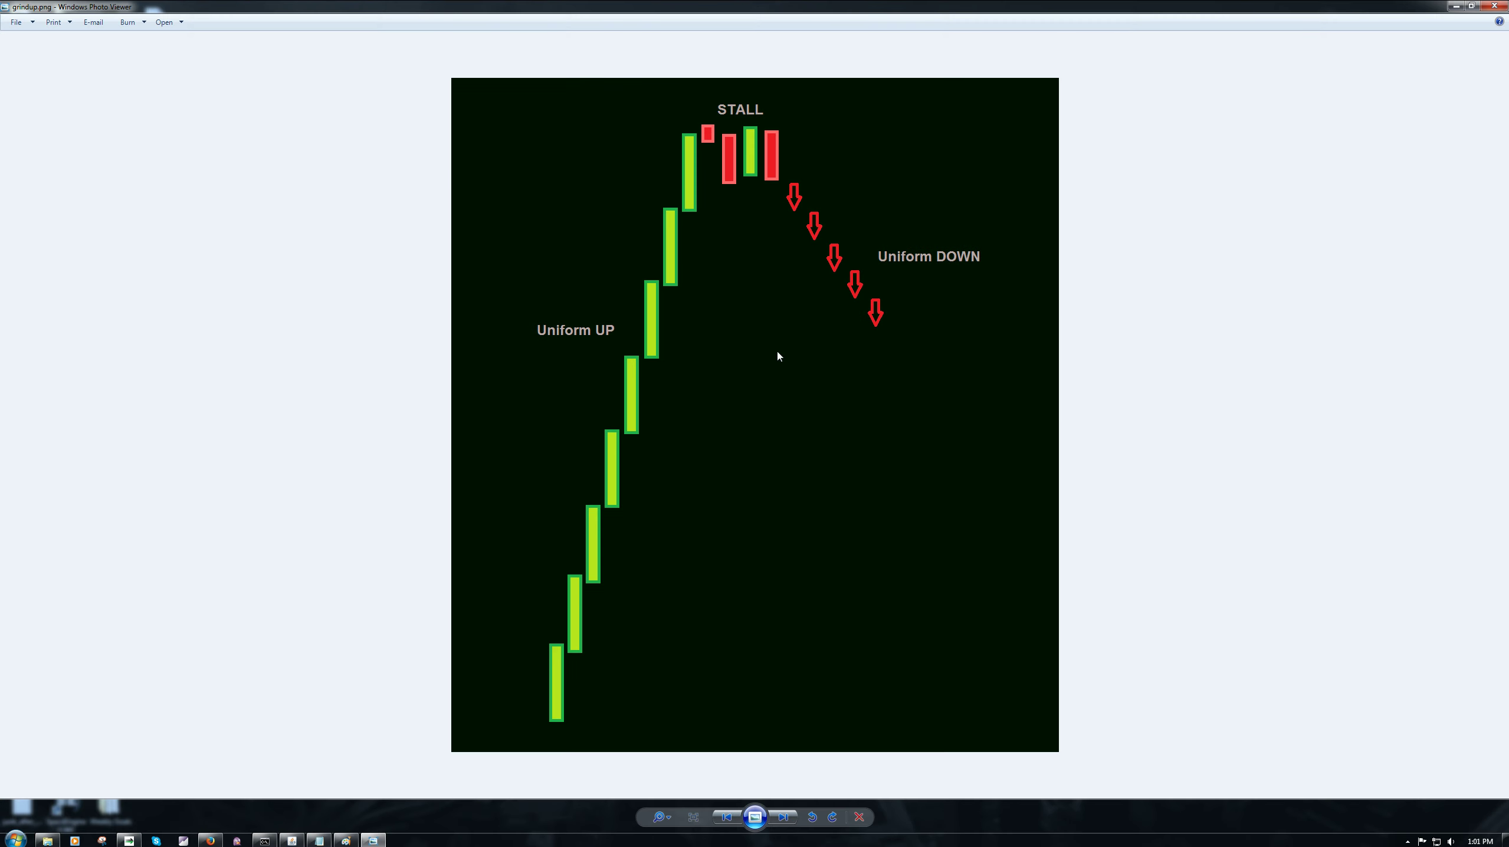
Step: Advance the picture slideshow from grindup.png to accelup.png to present the acceleration-up and deceleration-down pattern
key(Right)
key(Right)
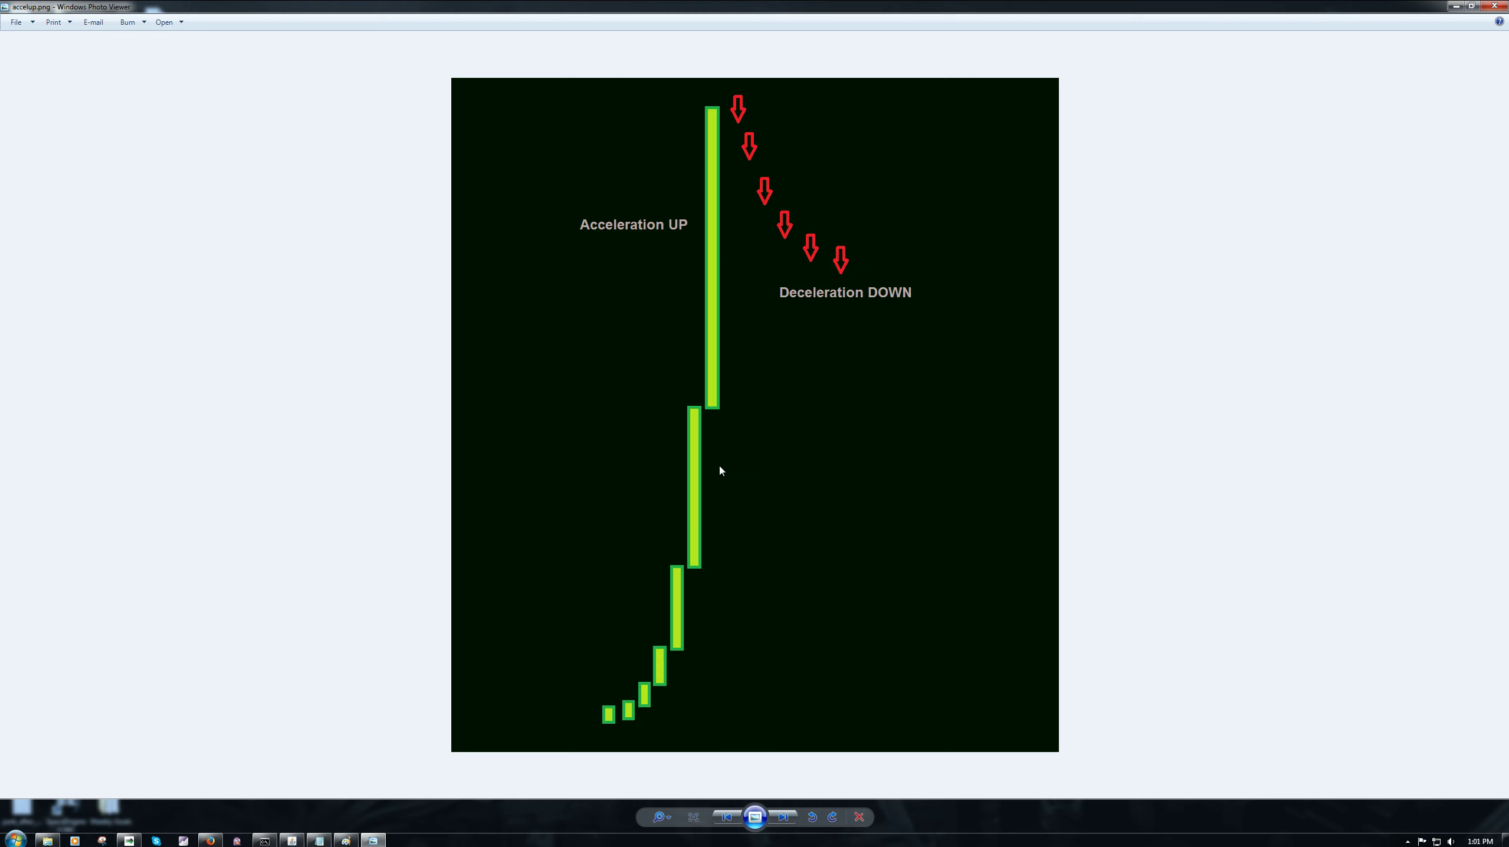
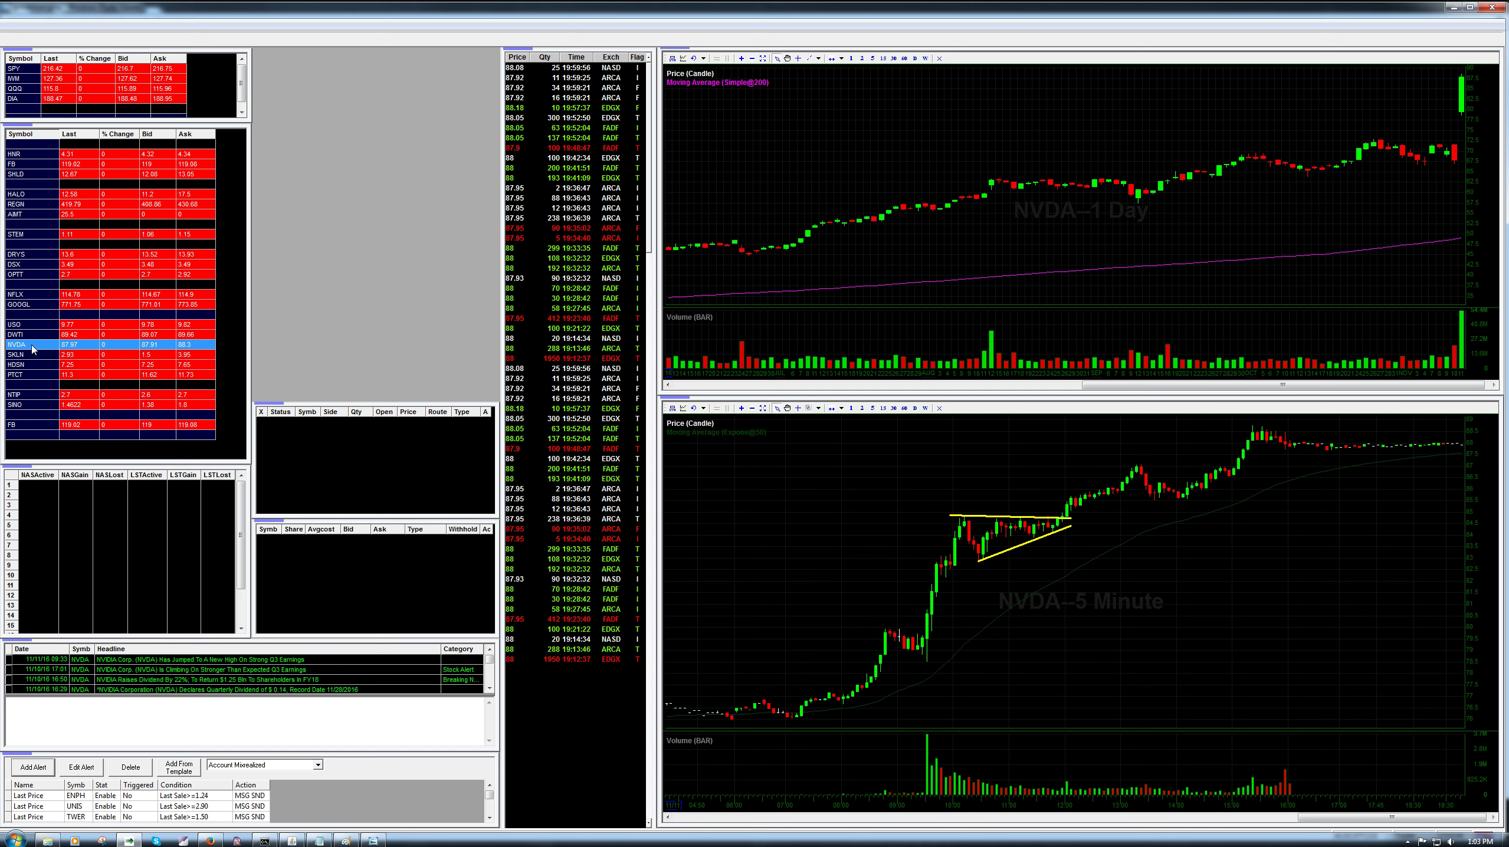
Step: Load FB from the watchlist into the charts and switch the lower chart to 1 minute
click(36, 423)
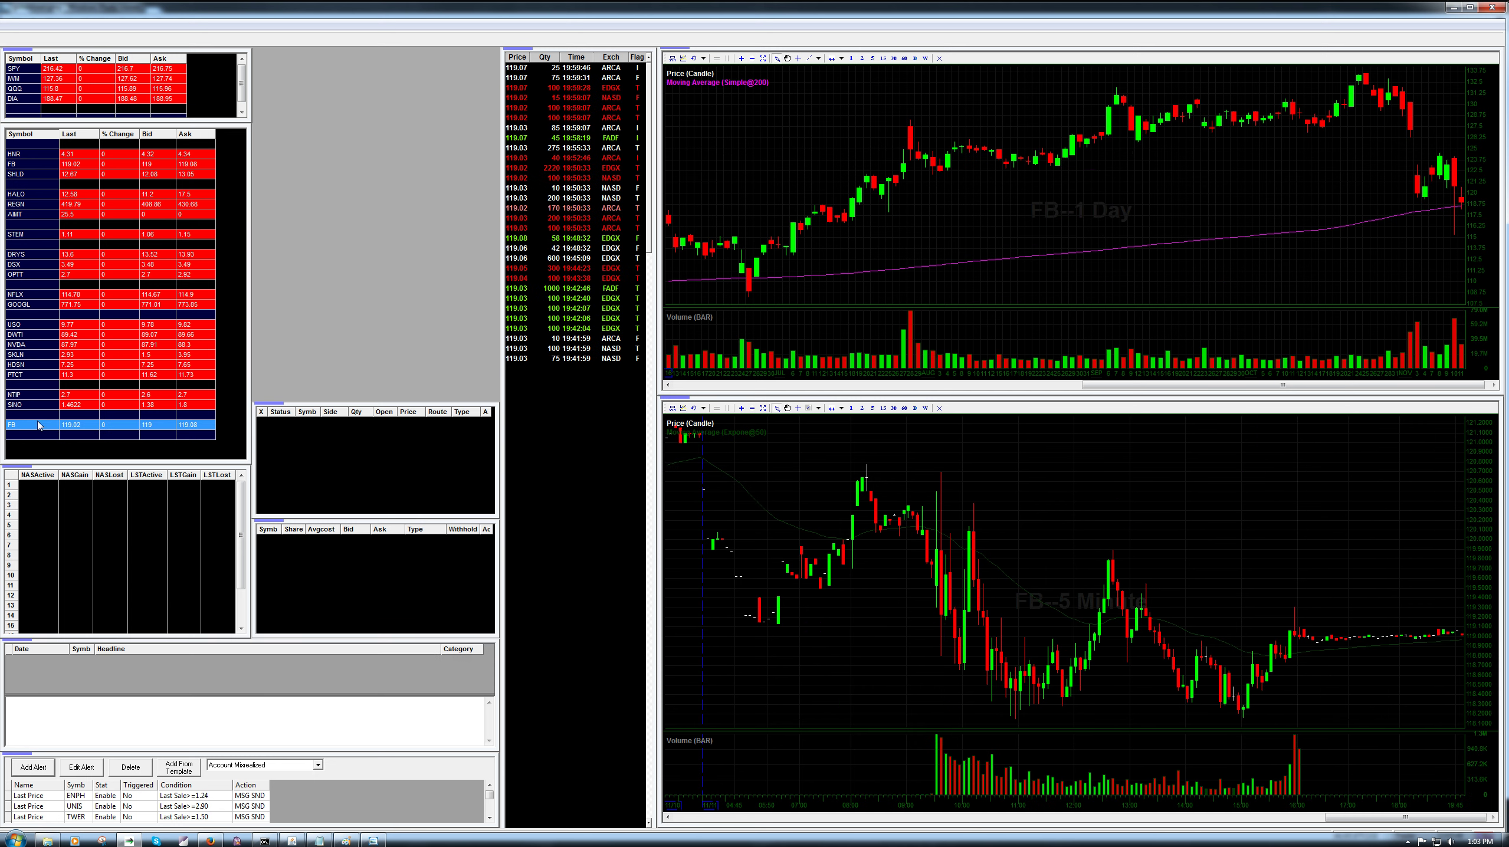
scroll(839, 547, down, 2)
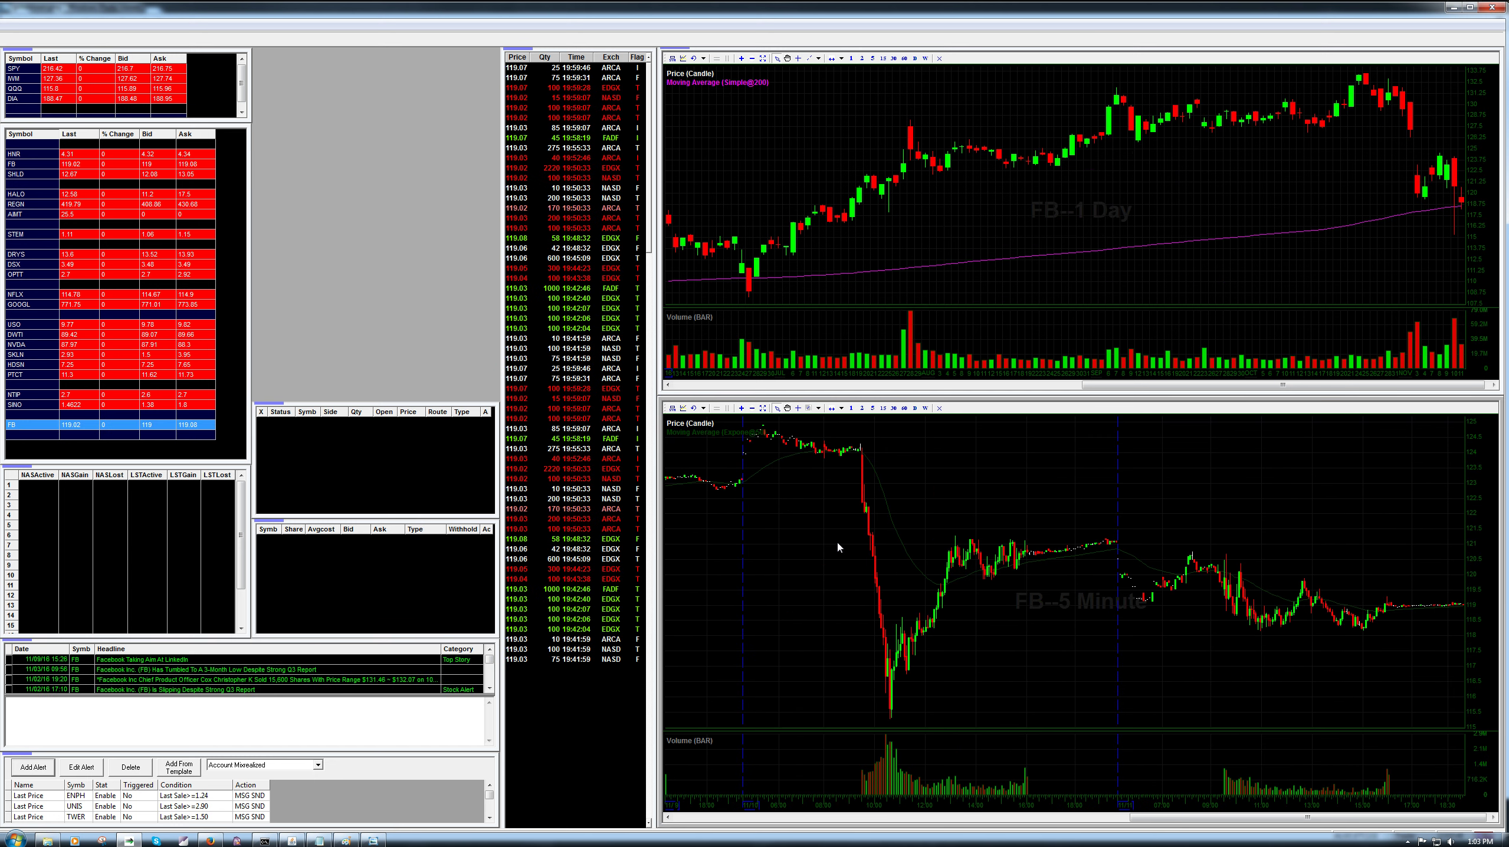
click(851, 408)
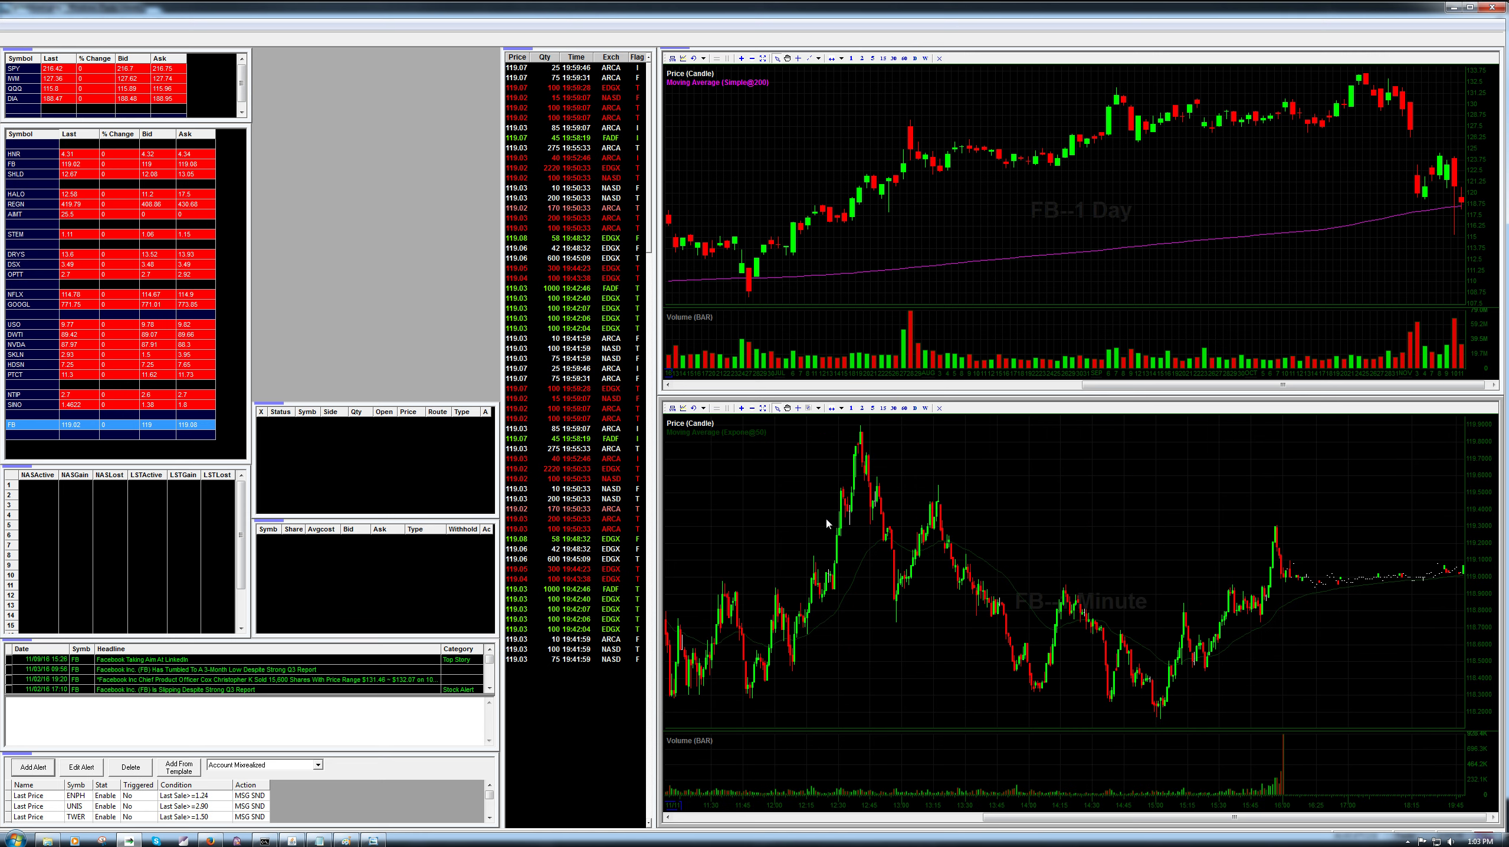
Step: Go back in the FB 1-minute chart to the steep sell-off and examine its acceleration down into the lows
scroll(668, 488, down, 4)
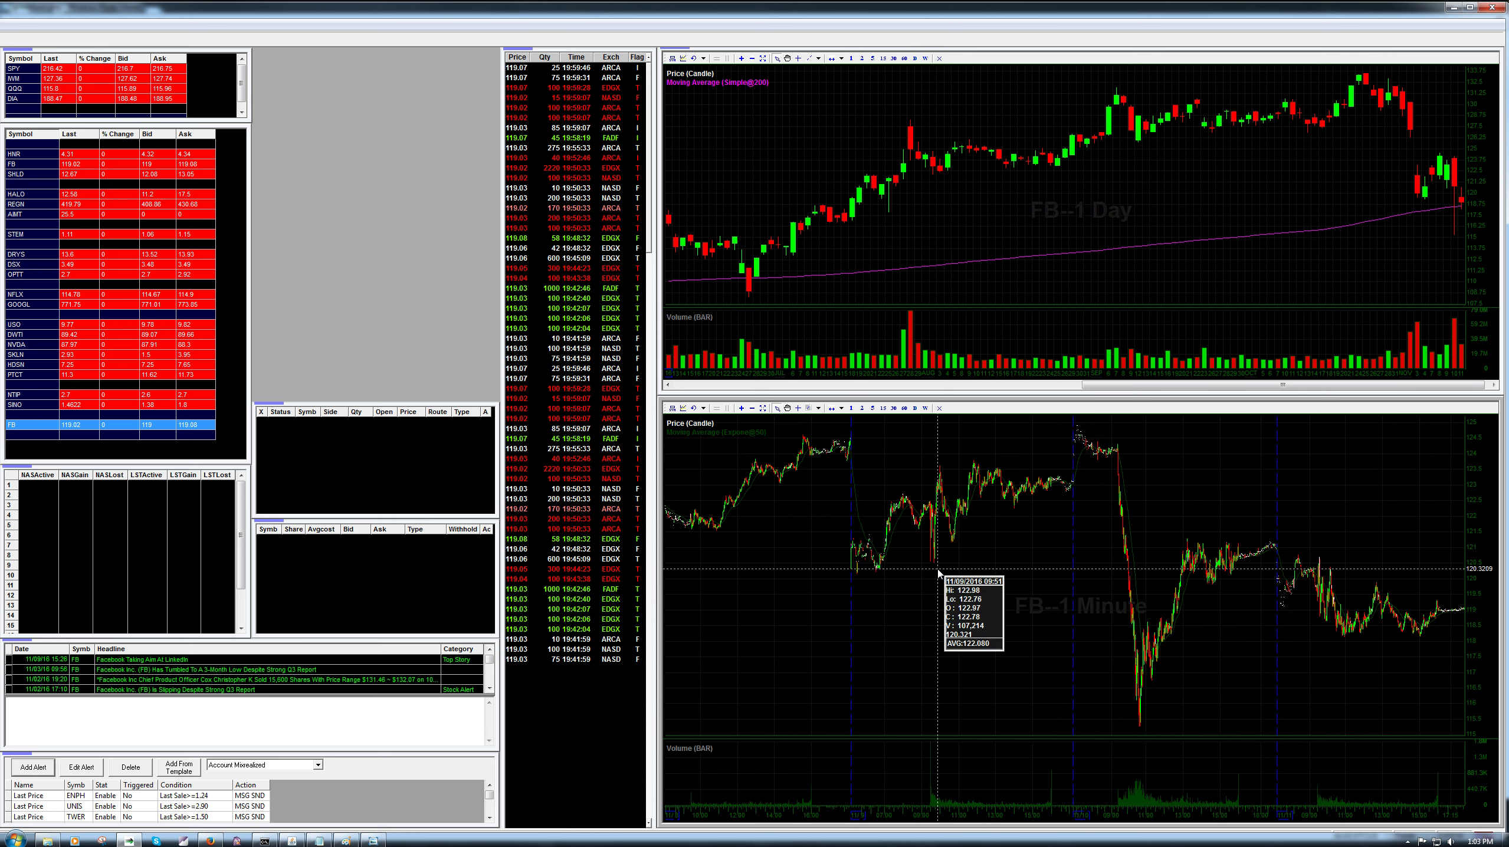
scroll(938, 572, up, 4)
scroll(938, 572, up, 2)
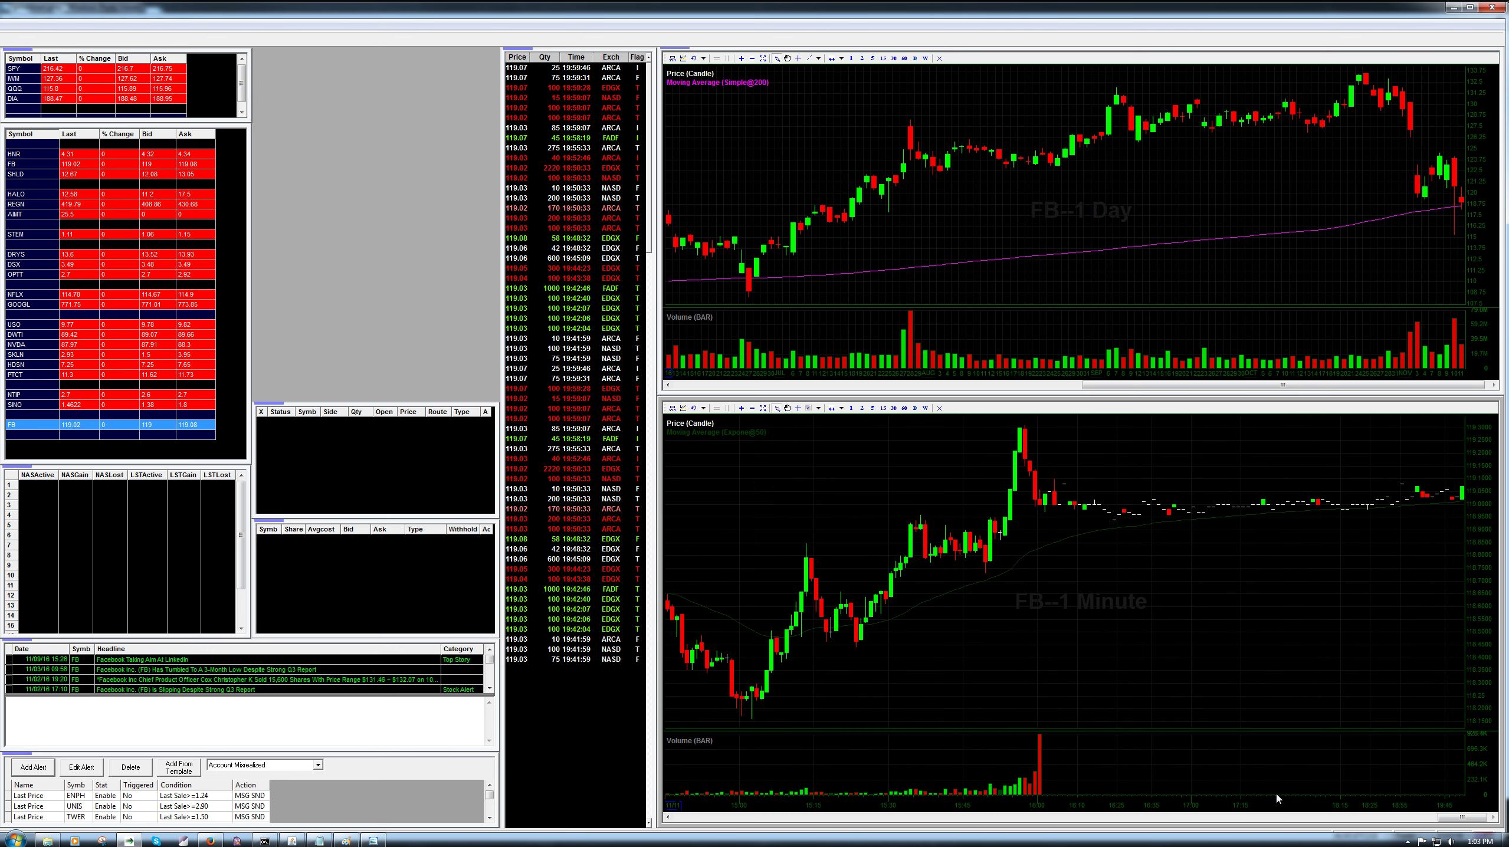
click(1253, 824)
click(1198, 823)
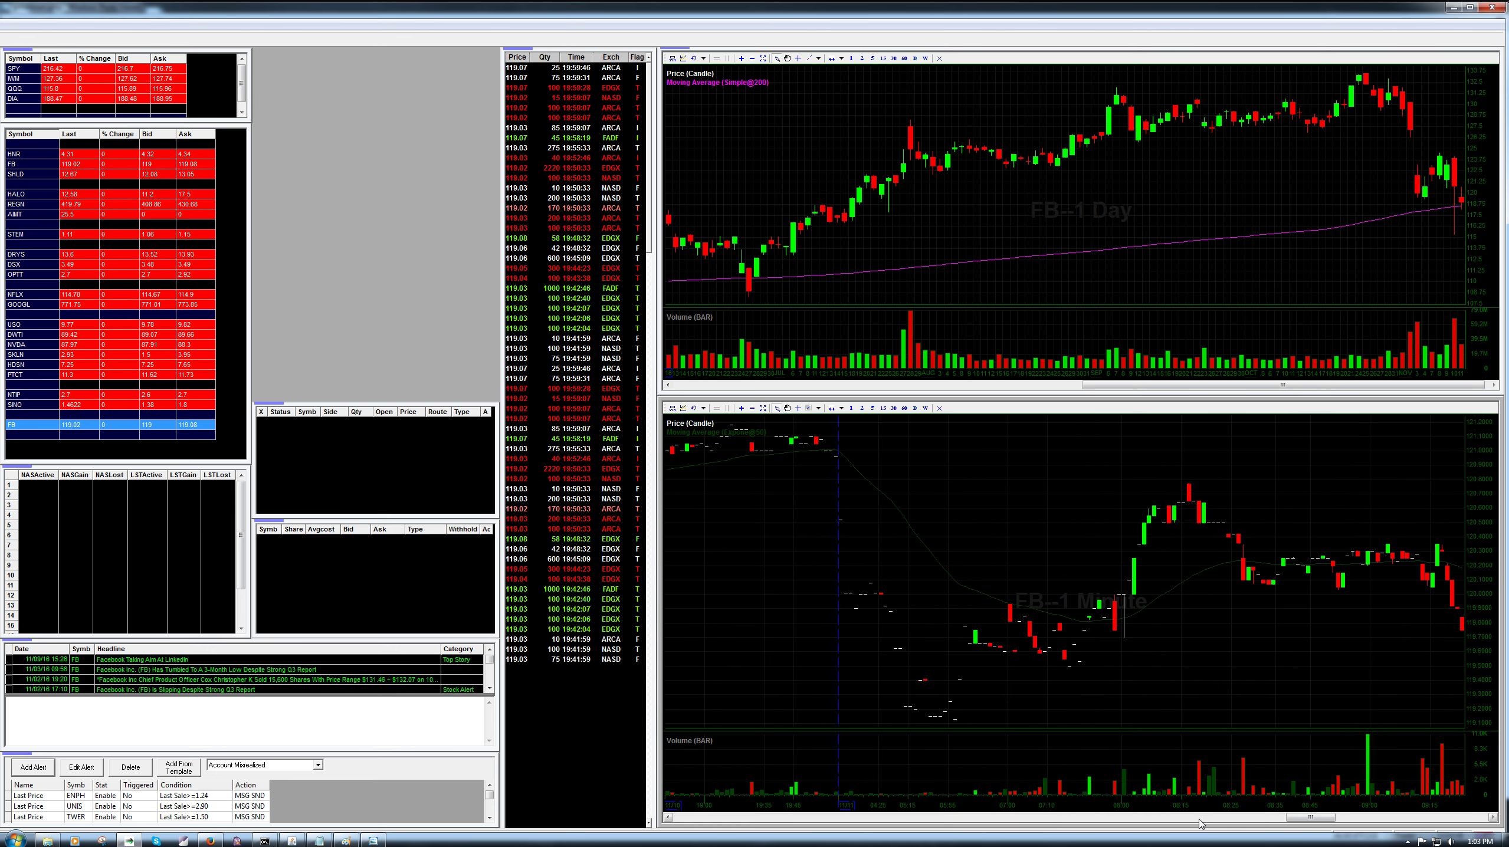
click(1198, 824)
click(1198, 824)
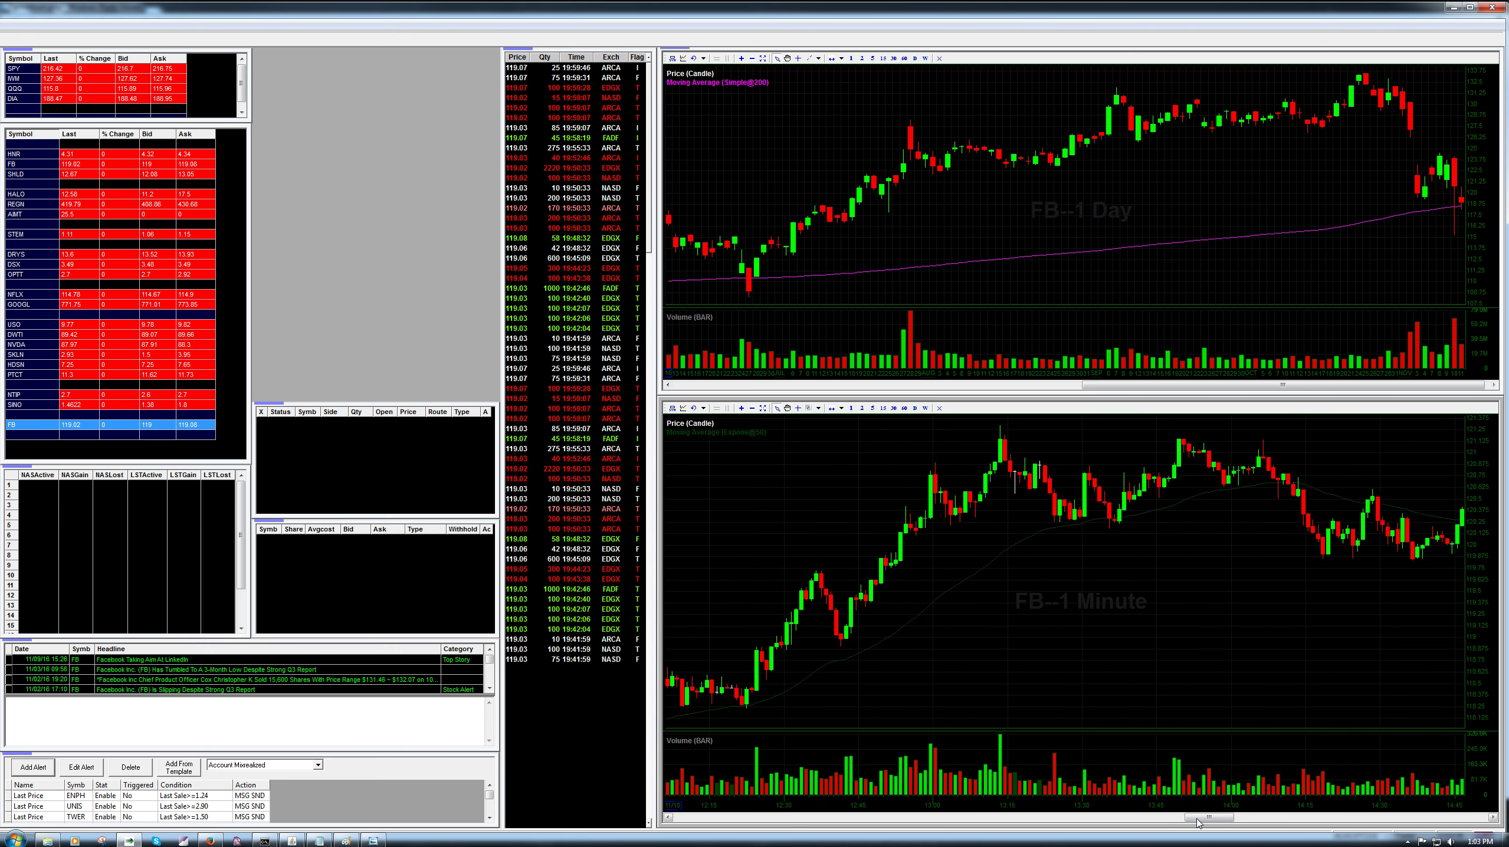
click(1118, 825)
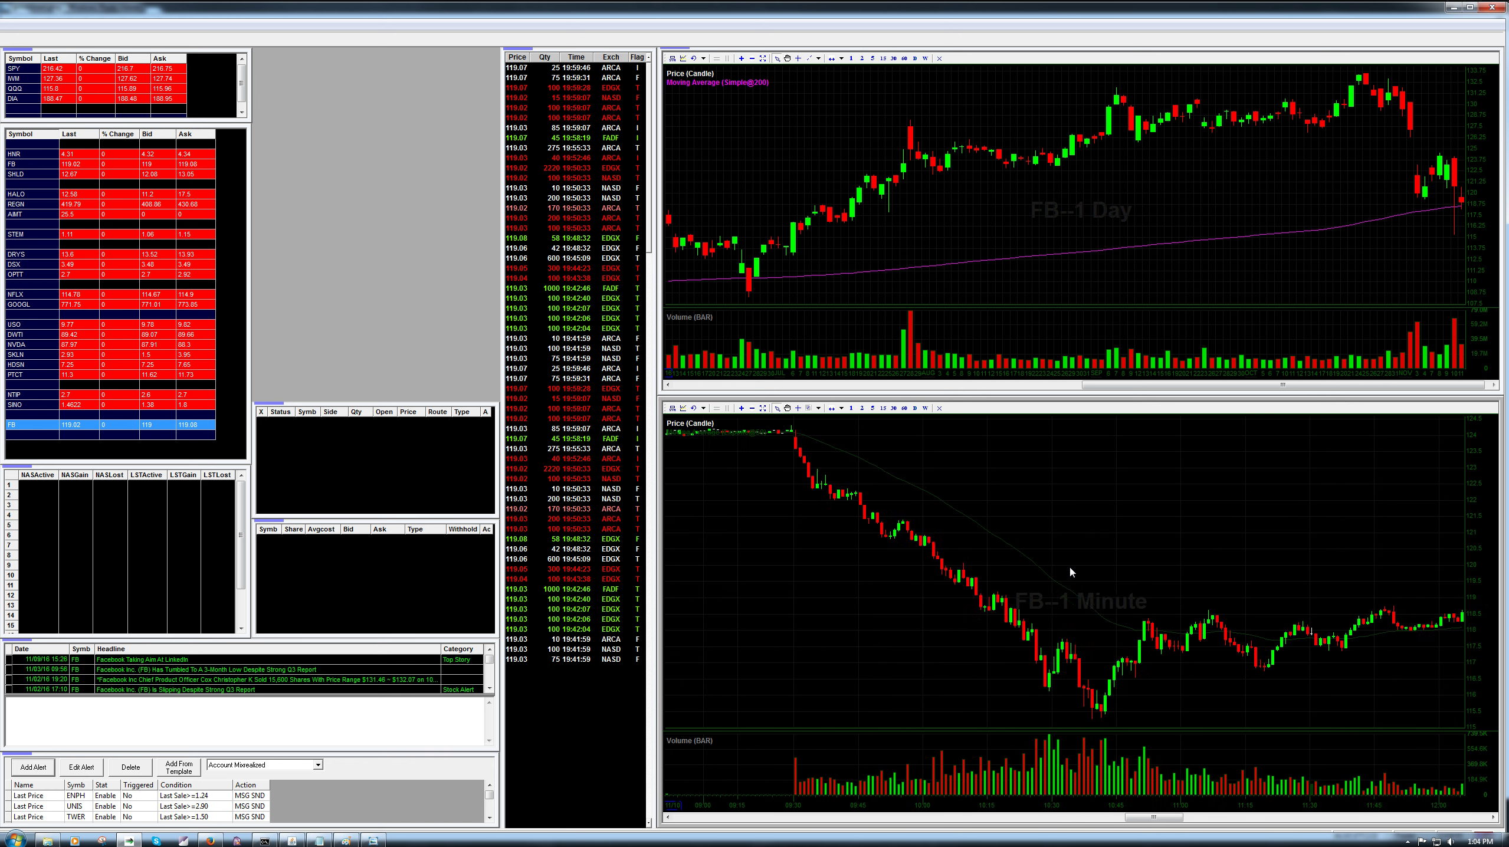
scroll(1070, 571, up, 5)
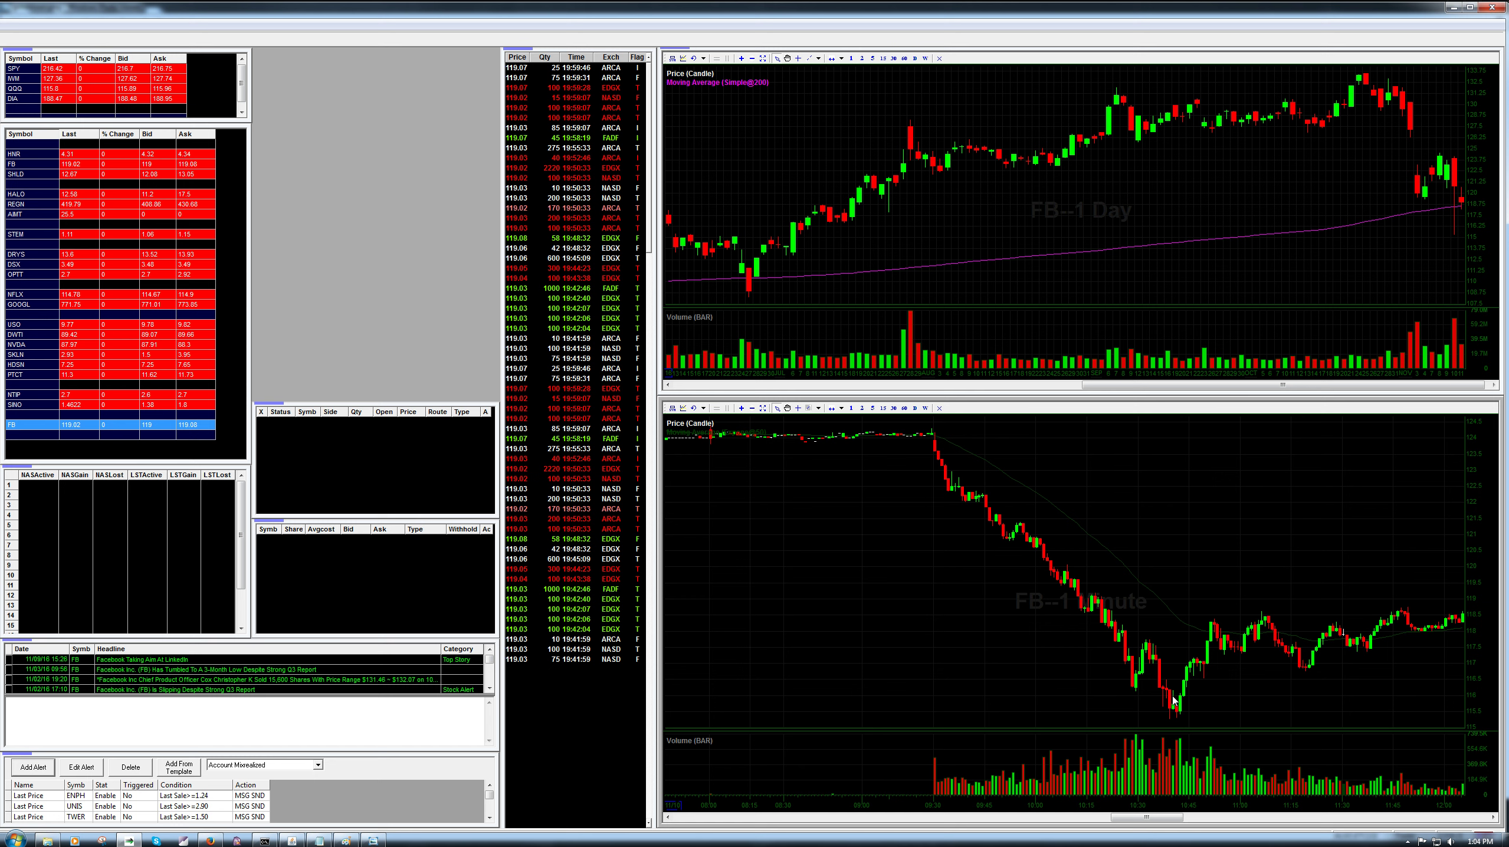
scroll(1204, 690, up, 5)
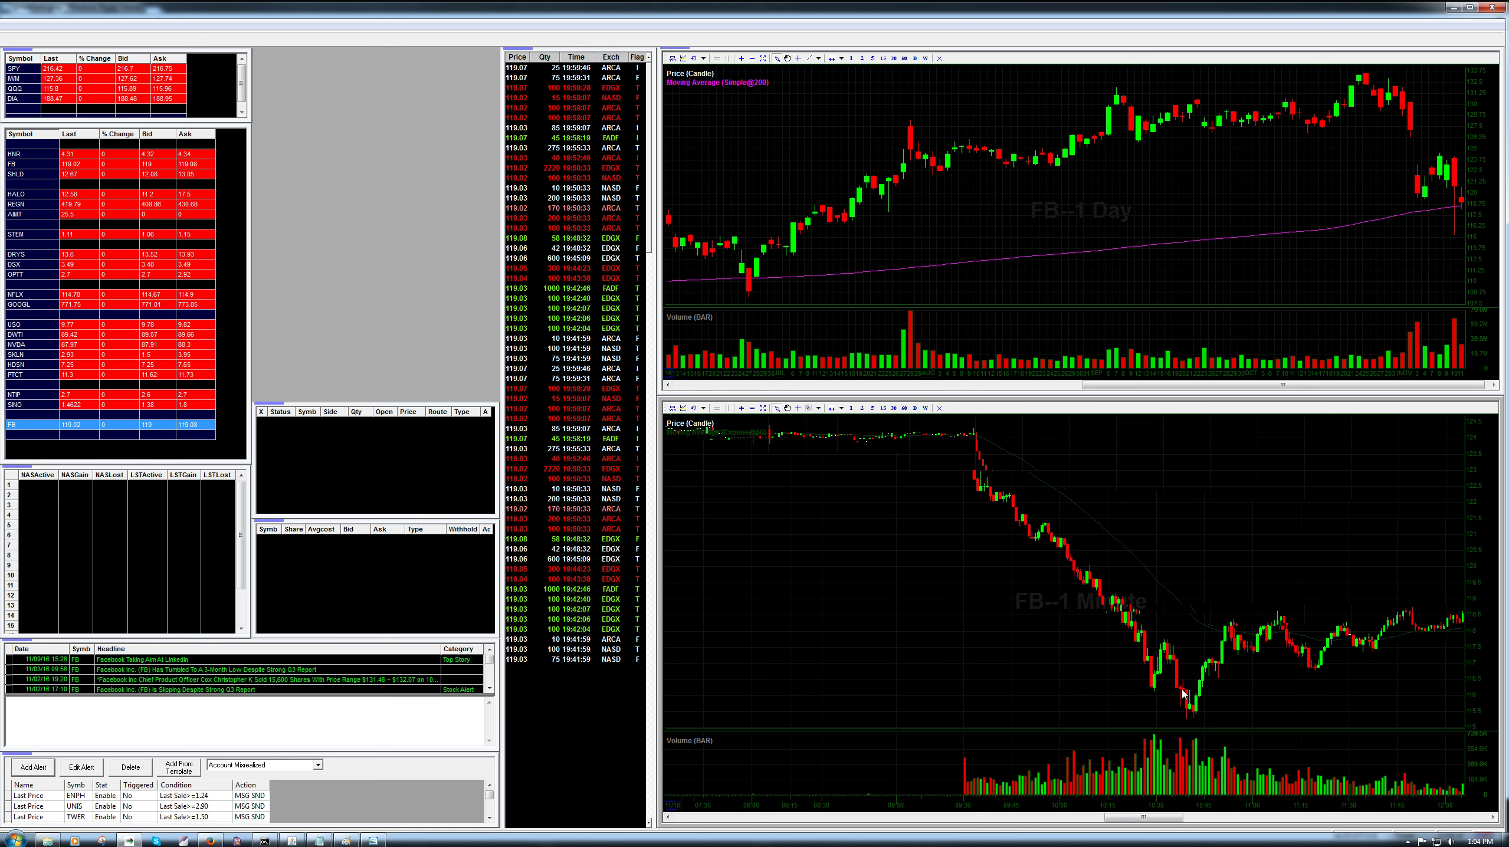
scroll(1198, 687, up, 2)
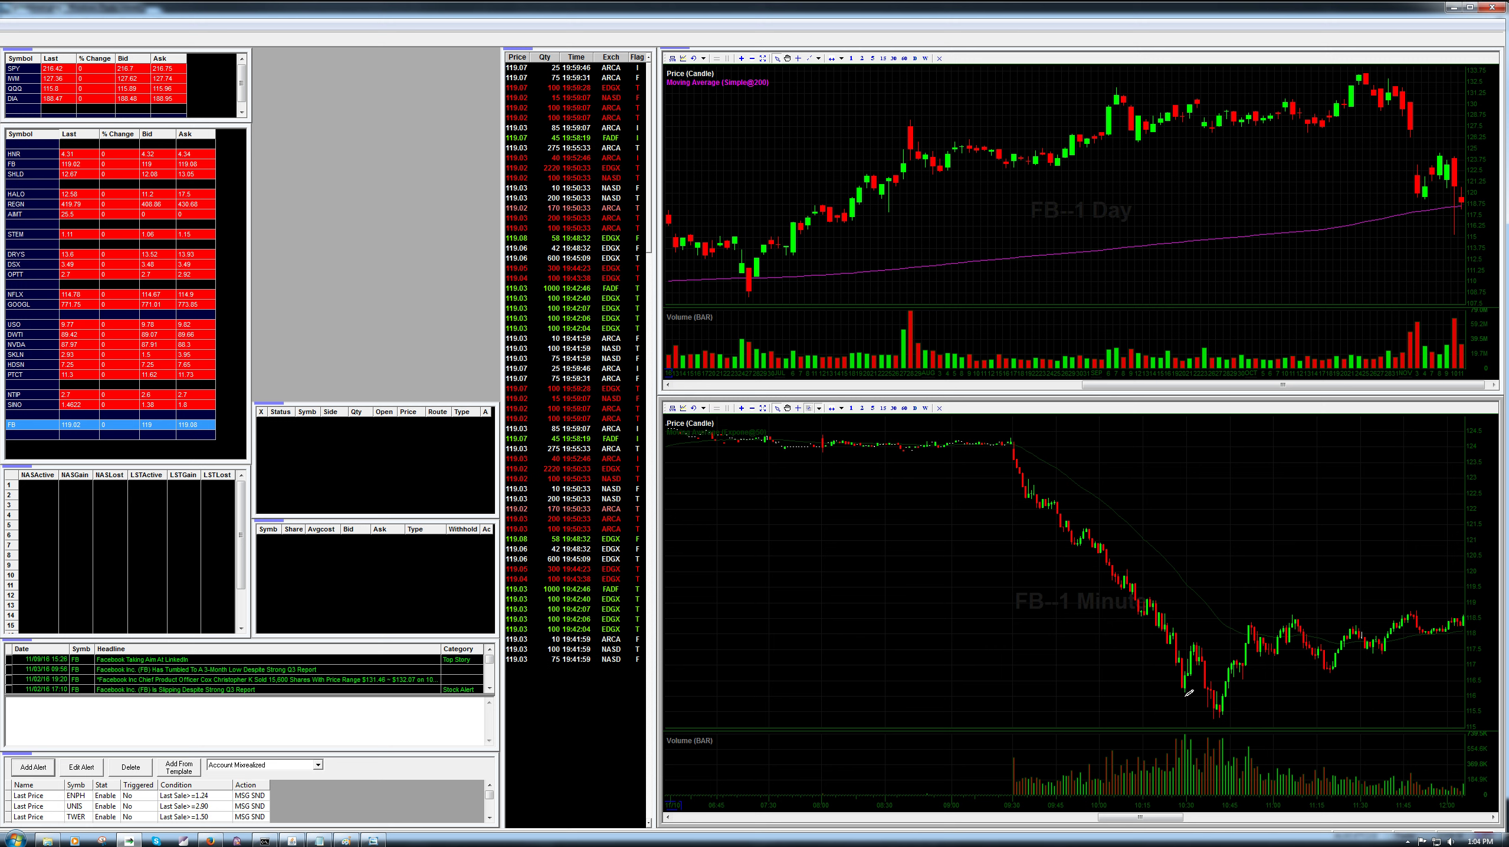
Step: Draw two short horizontal trend lines at the sell-off's successive lows, the first at about 116.10
drag(1184, 693, 1260, 692)
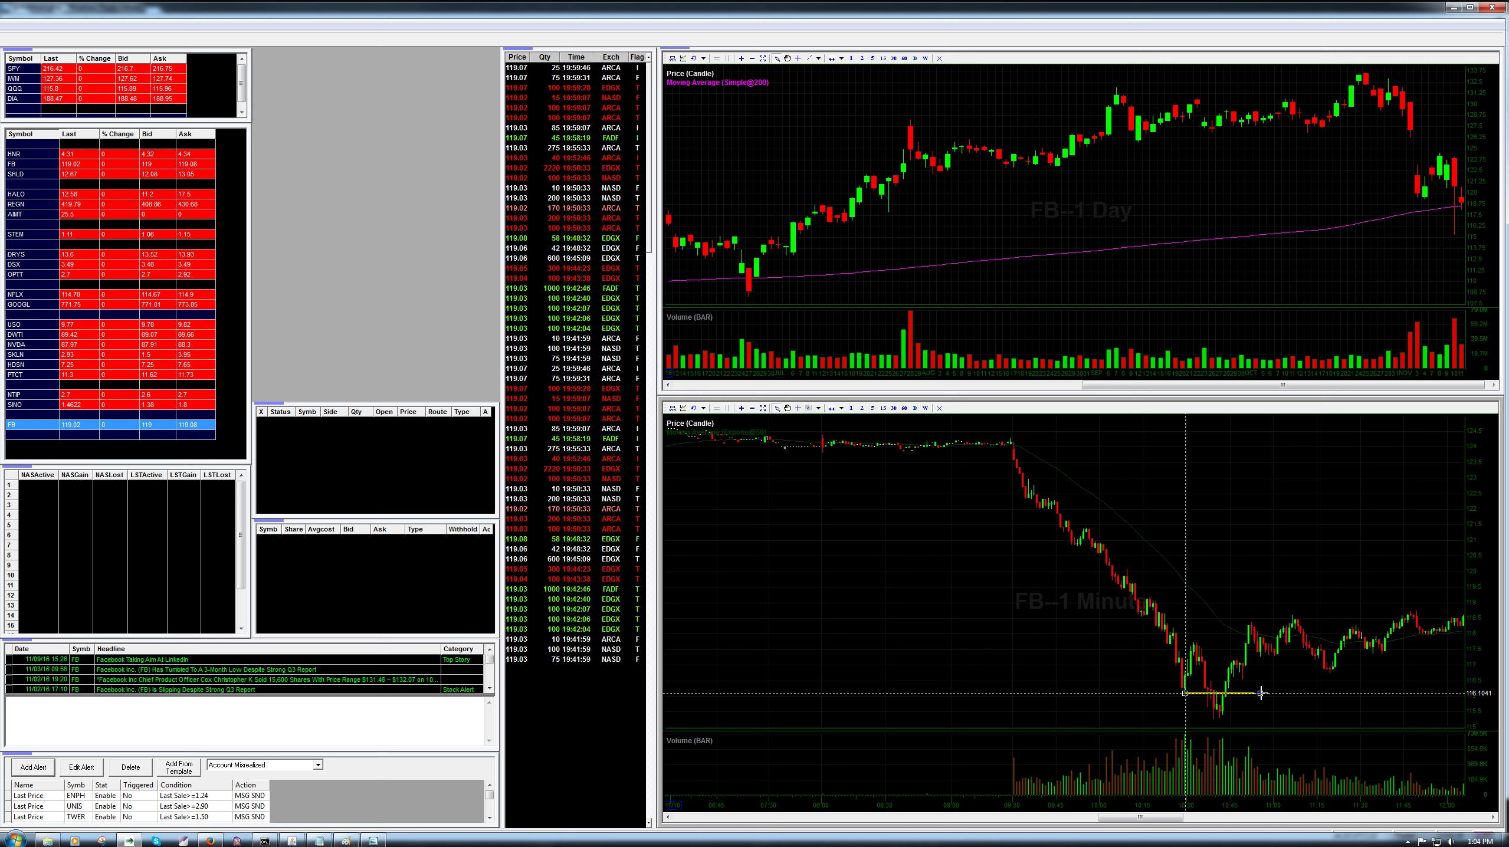
click(809, 410)
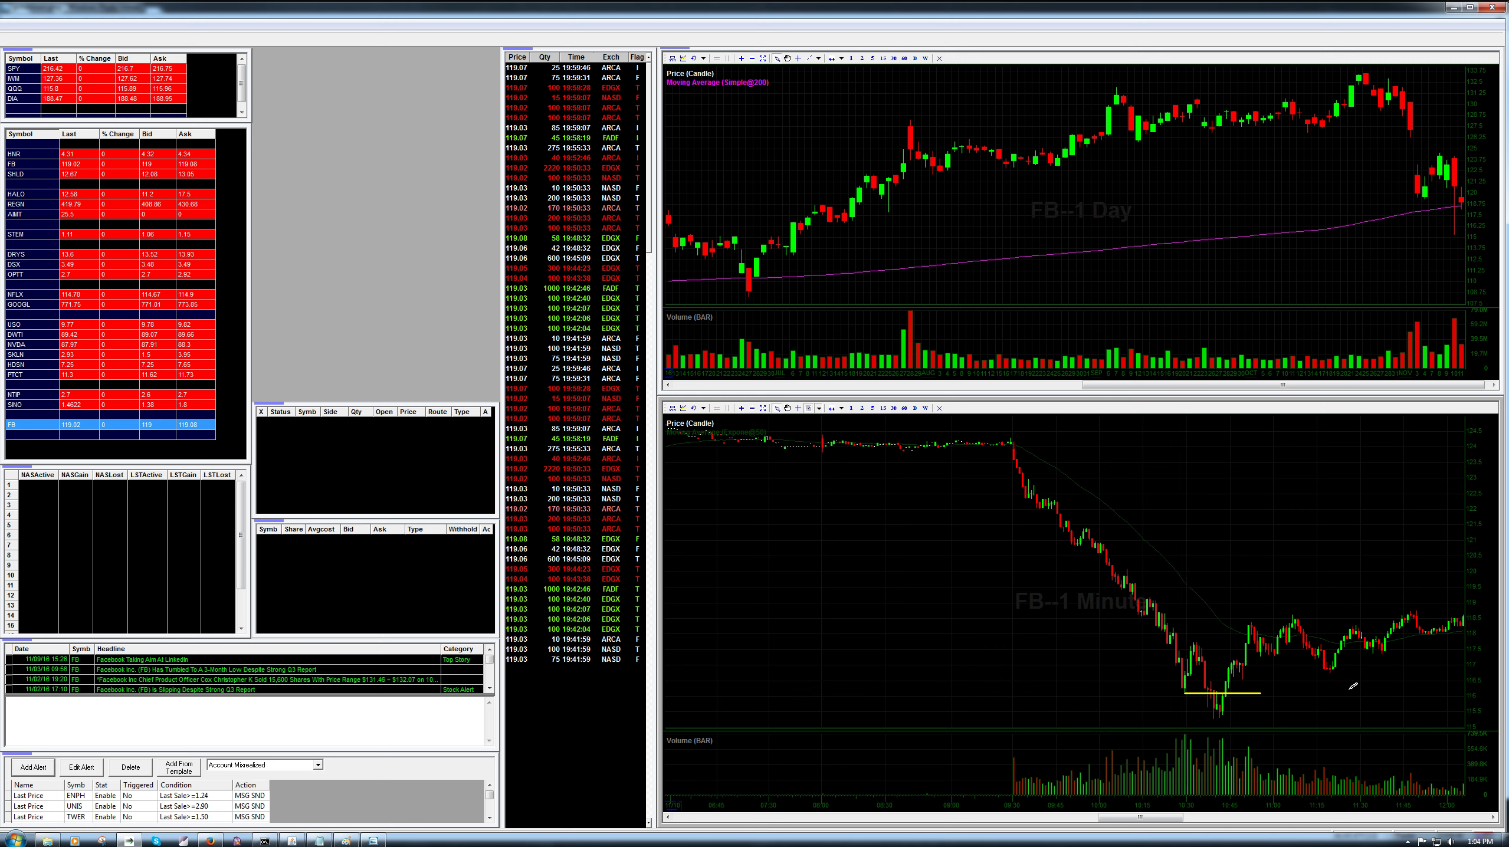
drag(1204, 714, 1260, 714)
Step: Draw a horizontal line at about 118.59 above the FB consolidation and a rising trend line beneath it up to the breakout
scroll(856, 601, right, 10)
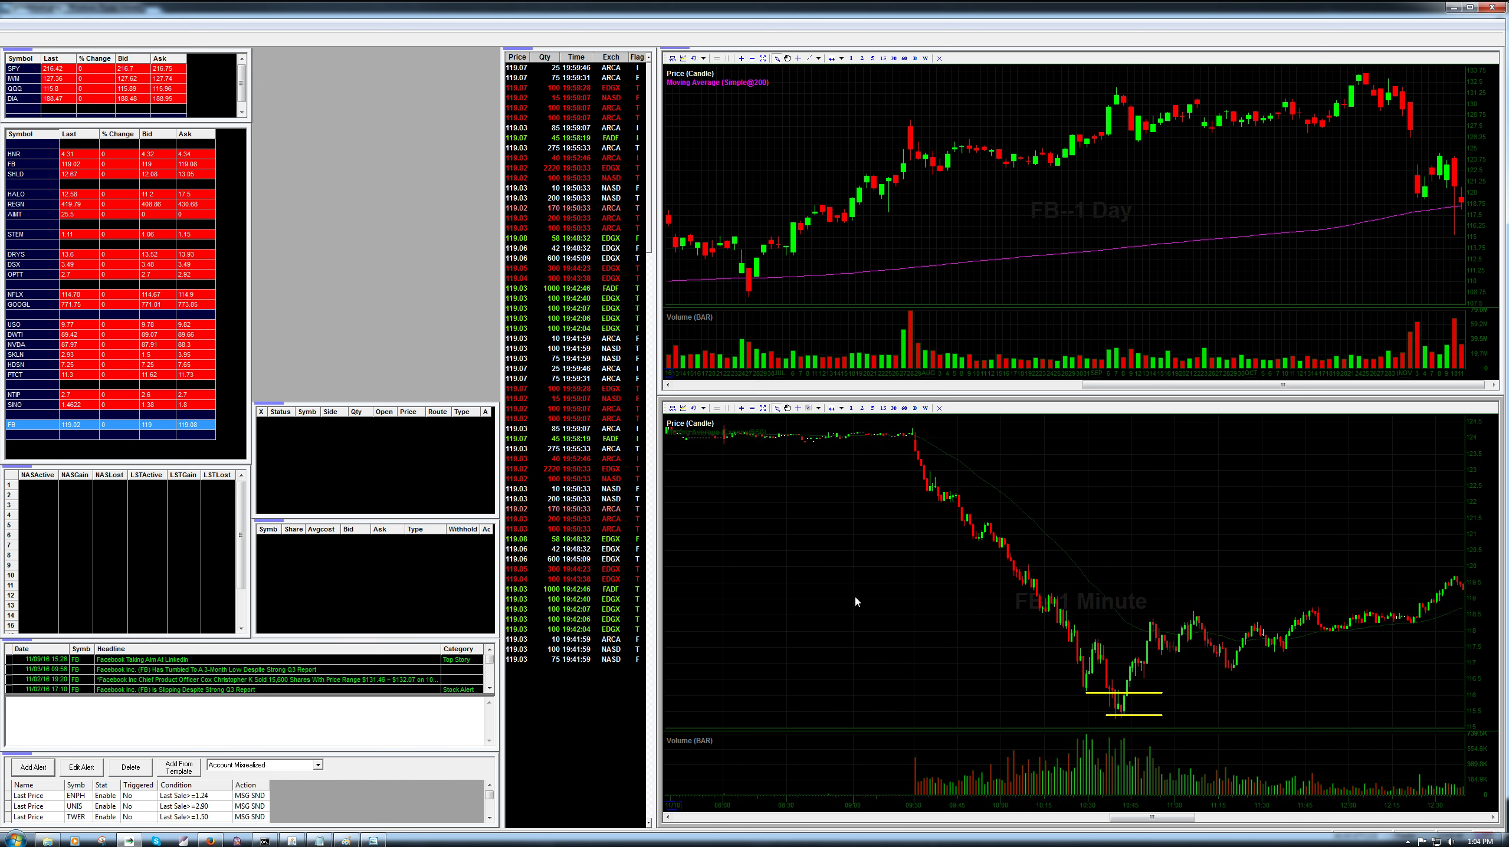
scroll(856, 601, right, 5)
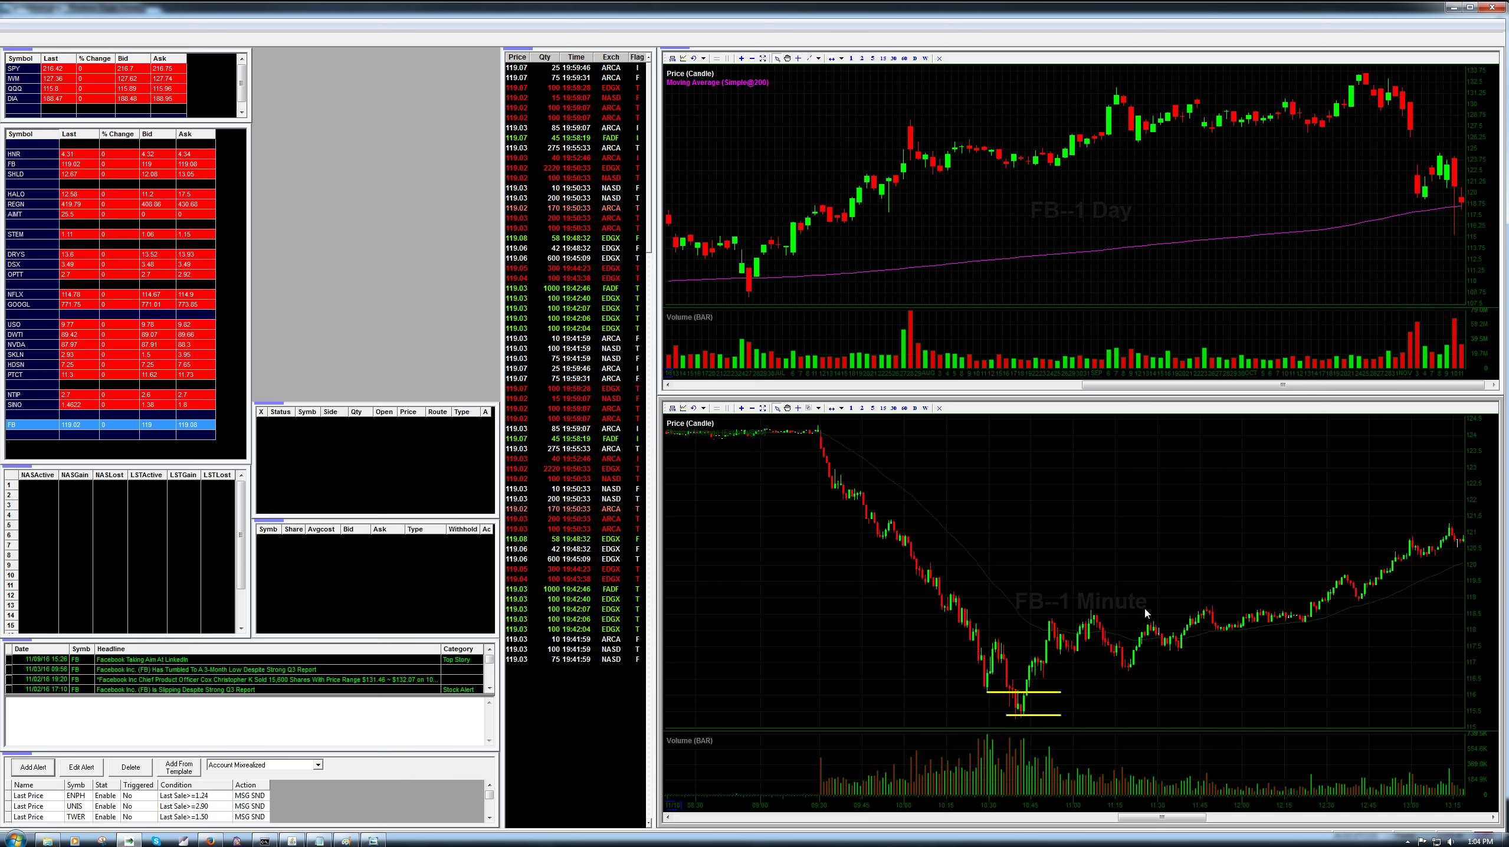
scroll(982, 601, down, 5)
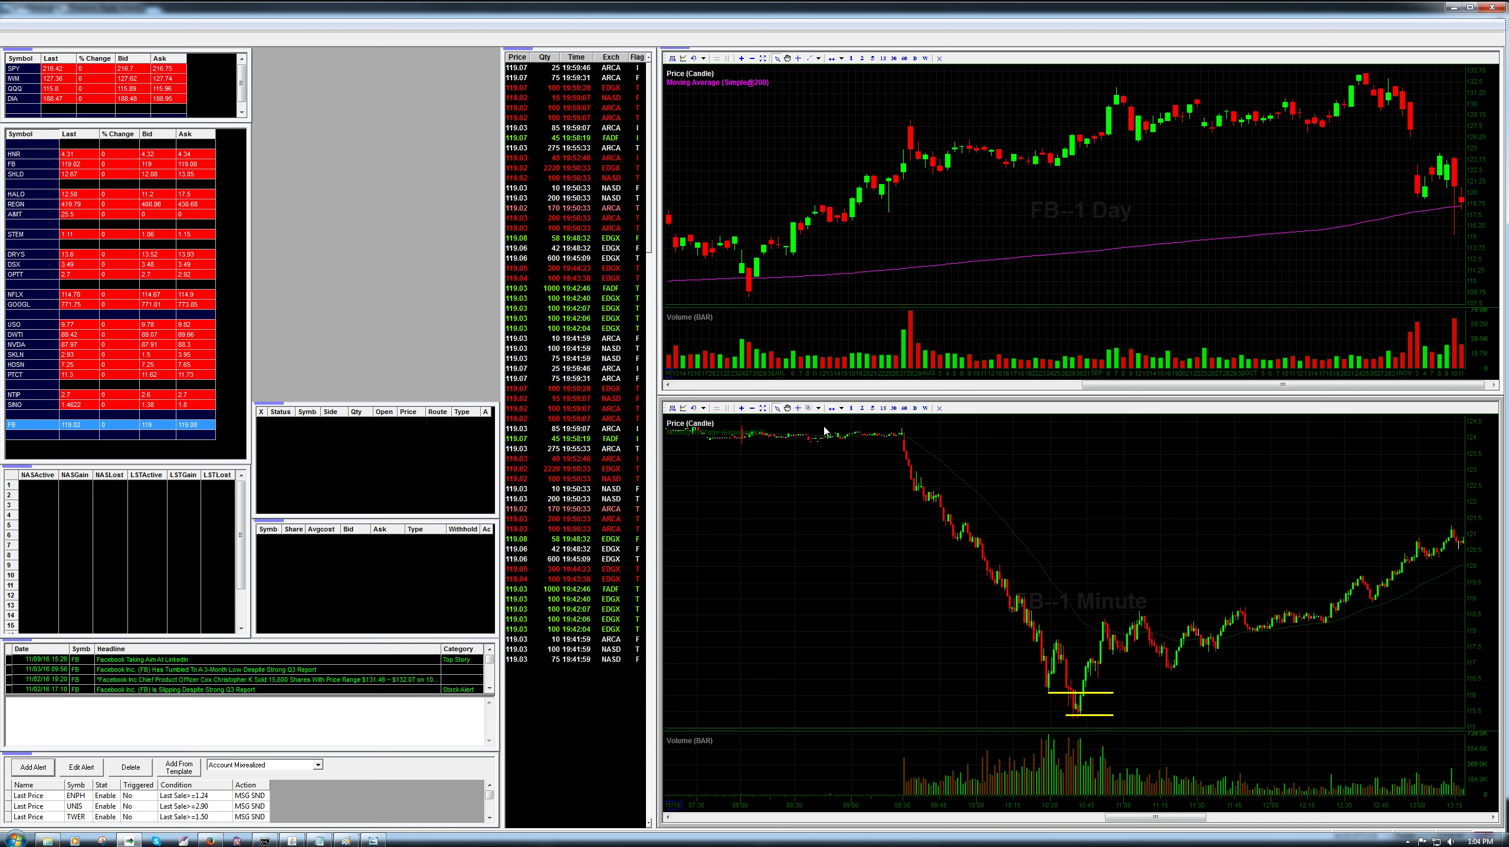
click(808, 410)
drag(1085, 612, 1347, 612)
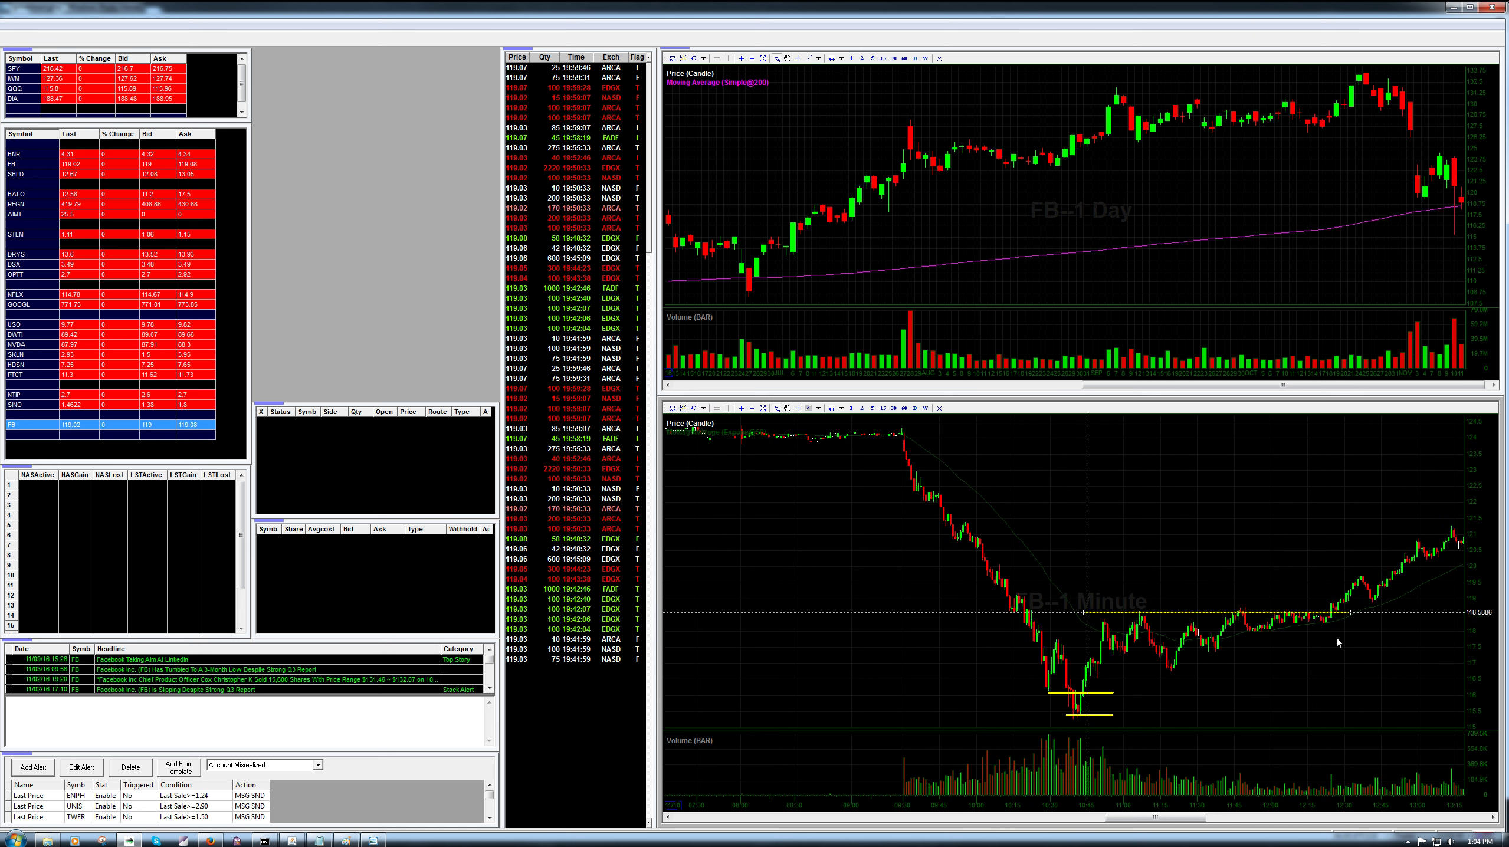
click(809, 410)
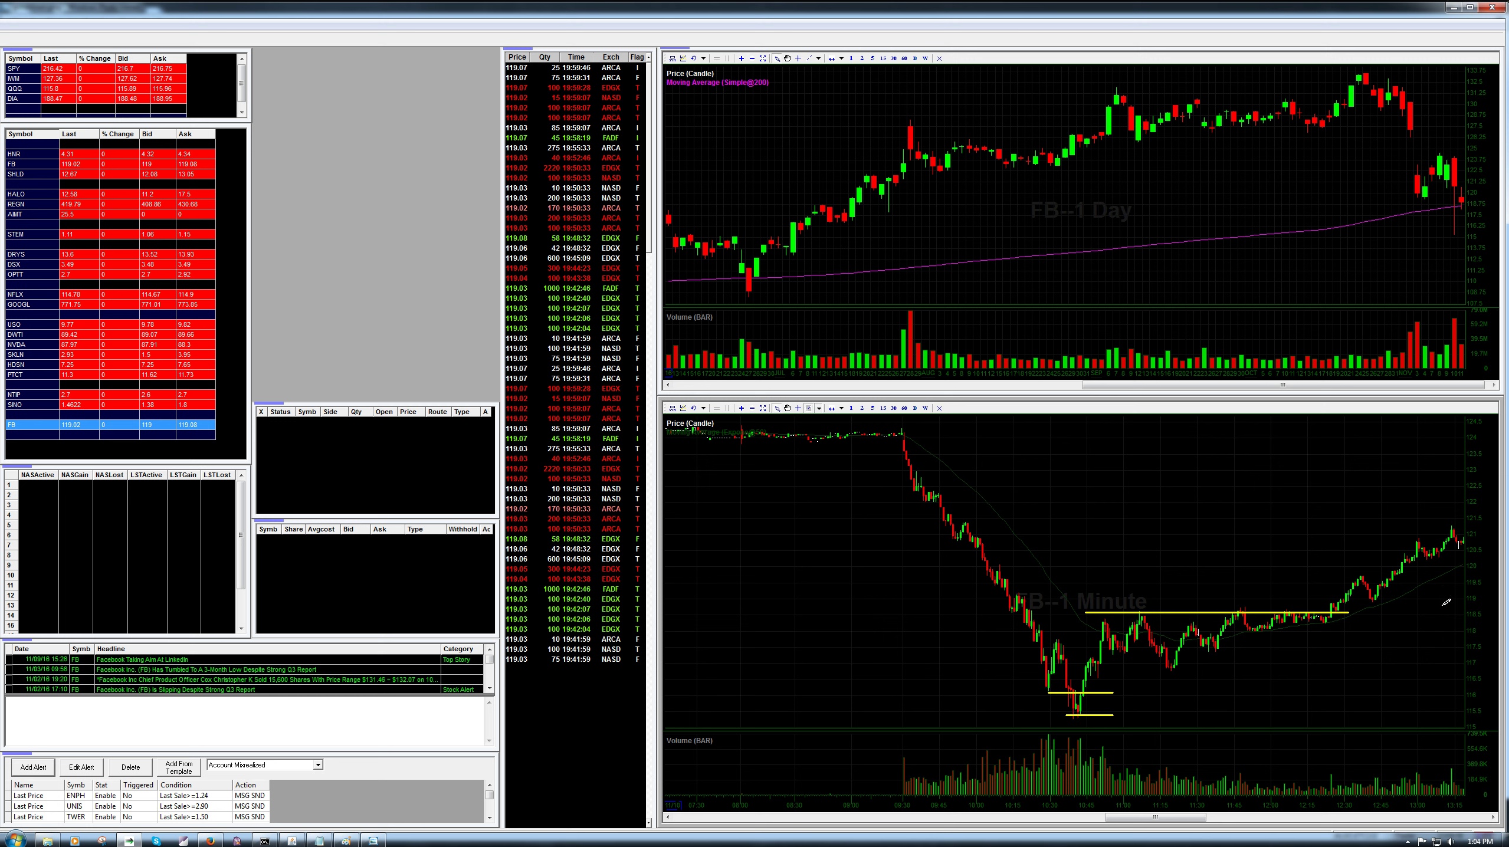
drag(1169, 669, 1349, 614)
Step: Bring up the Notepad list, highlight the word holding, and return to the FB chart
click(319, 839)
double_click(776, 342)
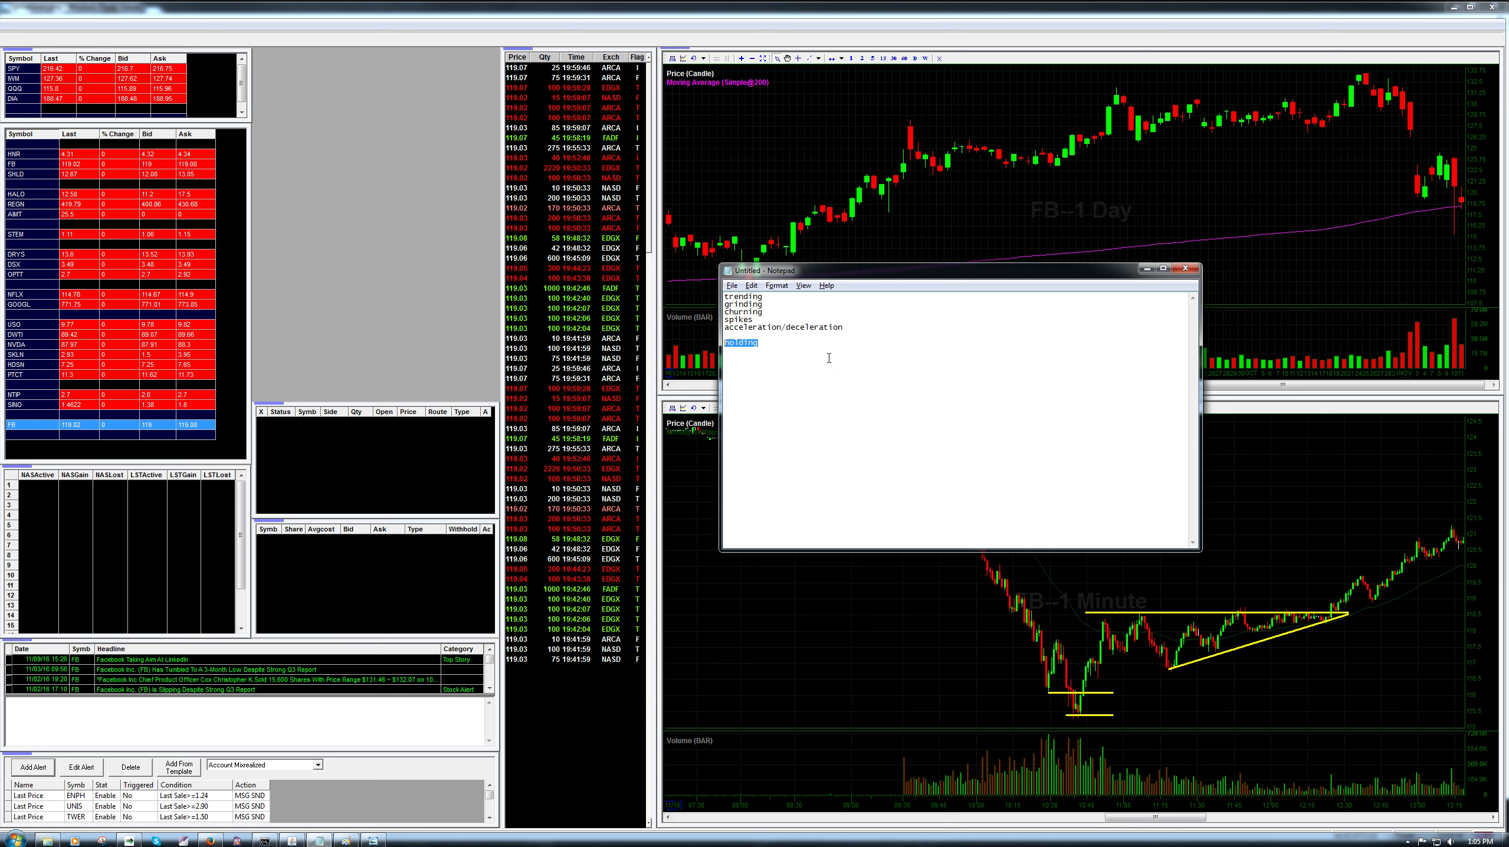
click(836, 359)
click(876, 650)
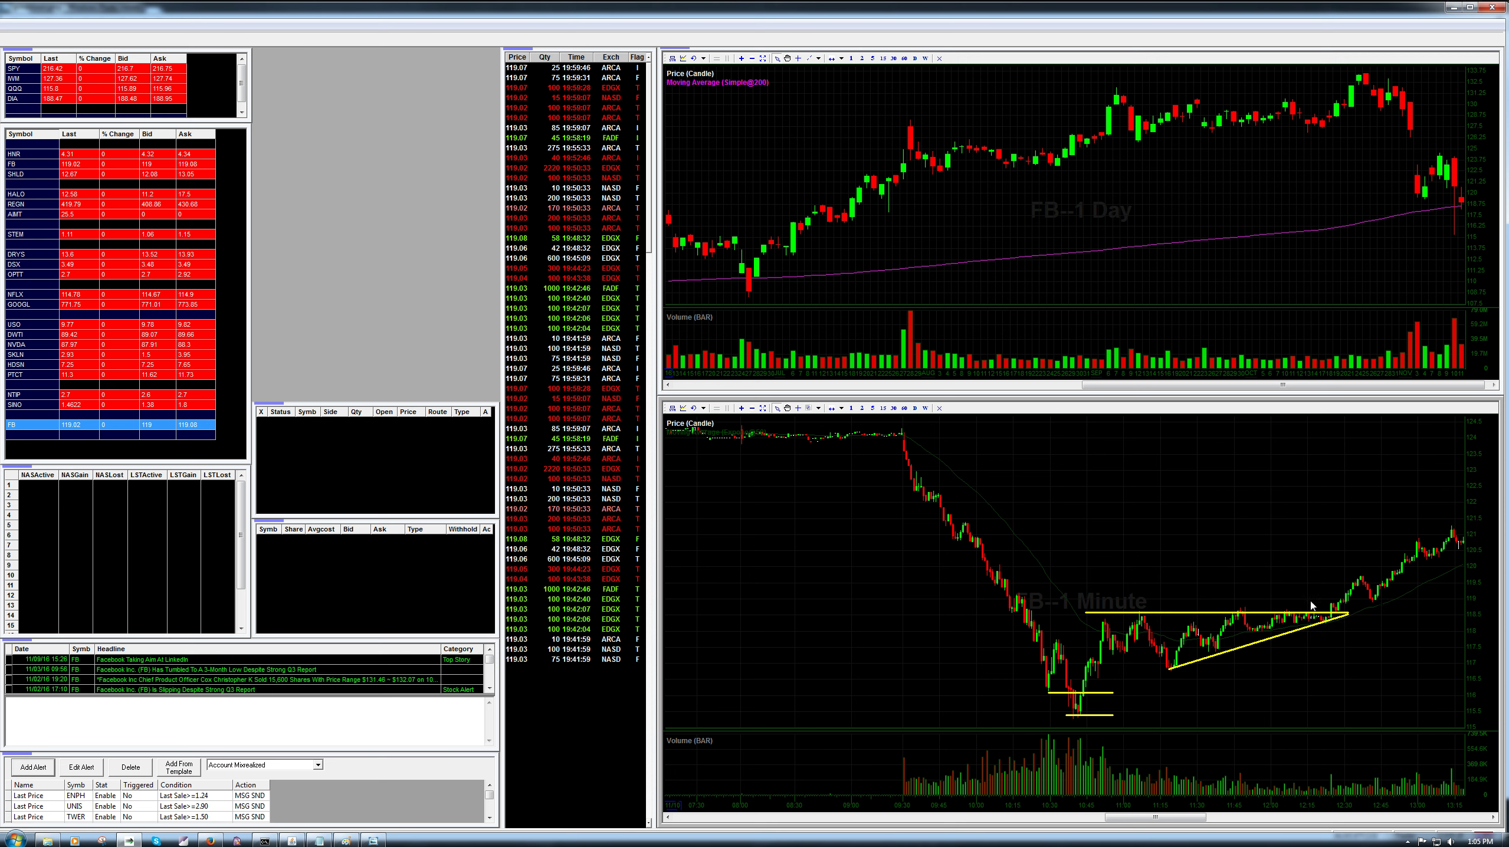
Step: Draw a short horizontal trend line under the pullback low just after the FB consolidation breakout
scroll(1311, 605, up, 3)
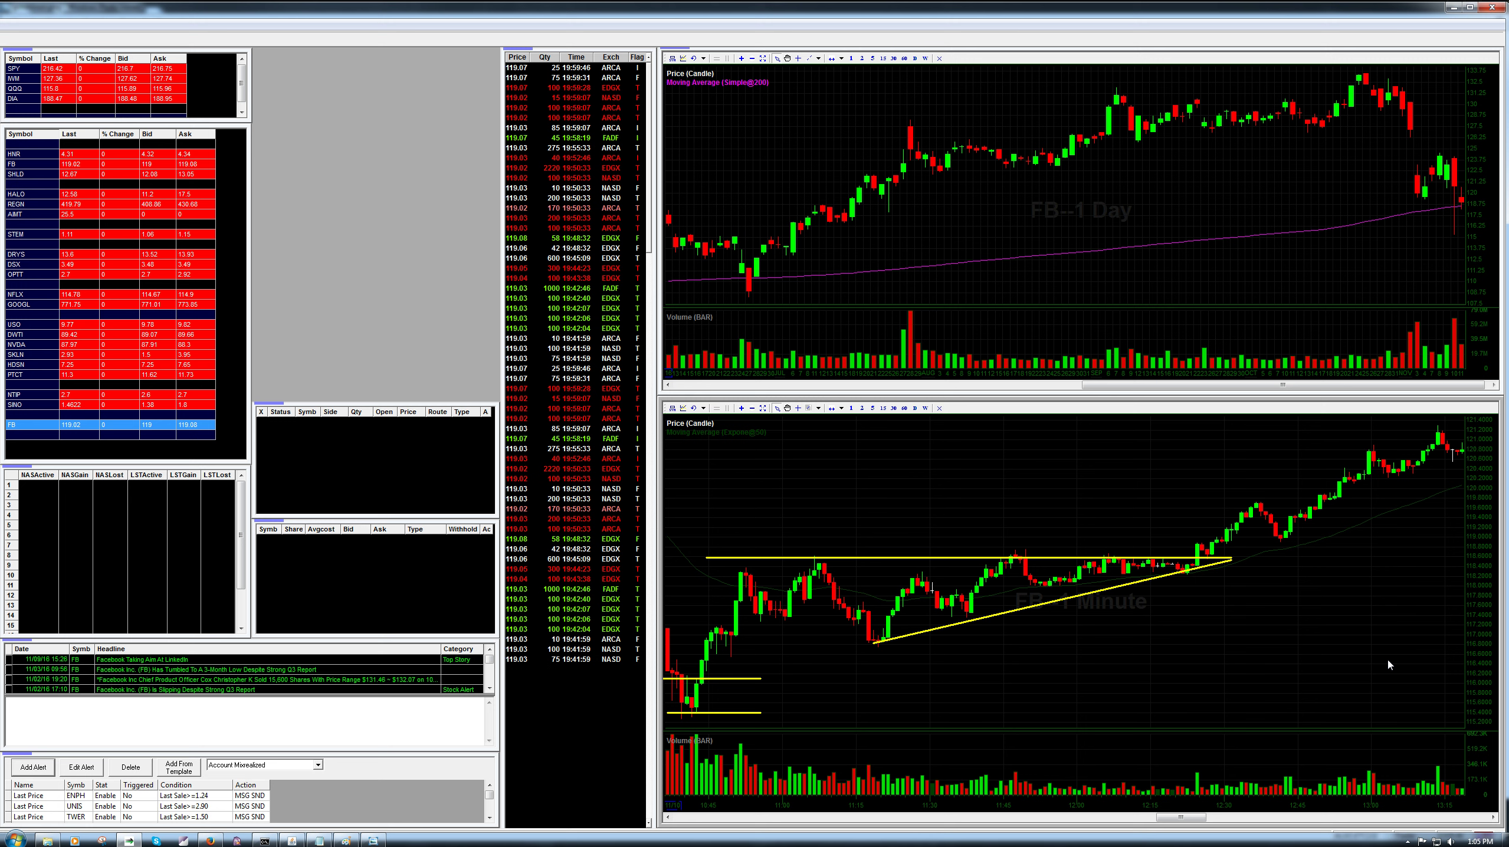
click(808, 409)
drag(1266, 544, 1310, 545)
Step: Examine the FB 1-minute chart from the sell-off through the consolidation and recovery to the later sideways movement
scroll(1240, 545, down, 2)
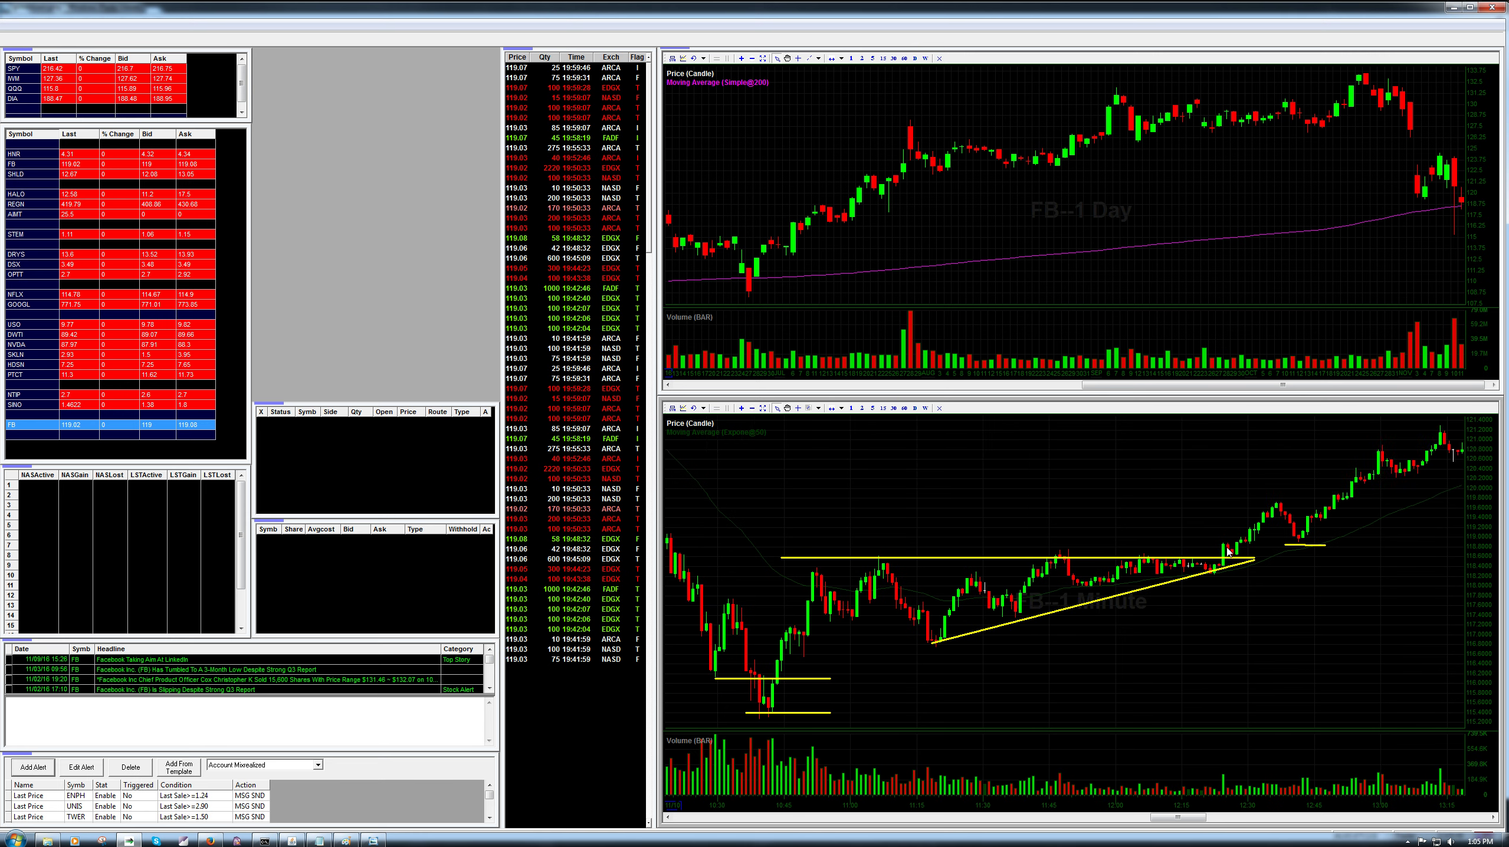
scroll(1227, 551, down, 1)
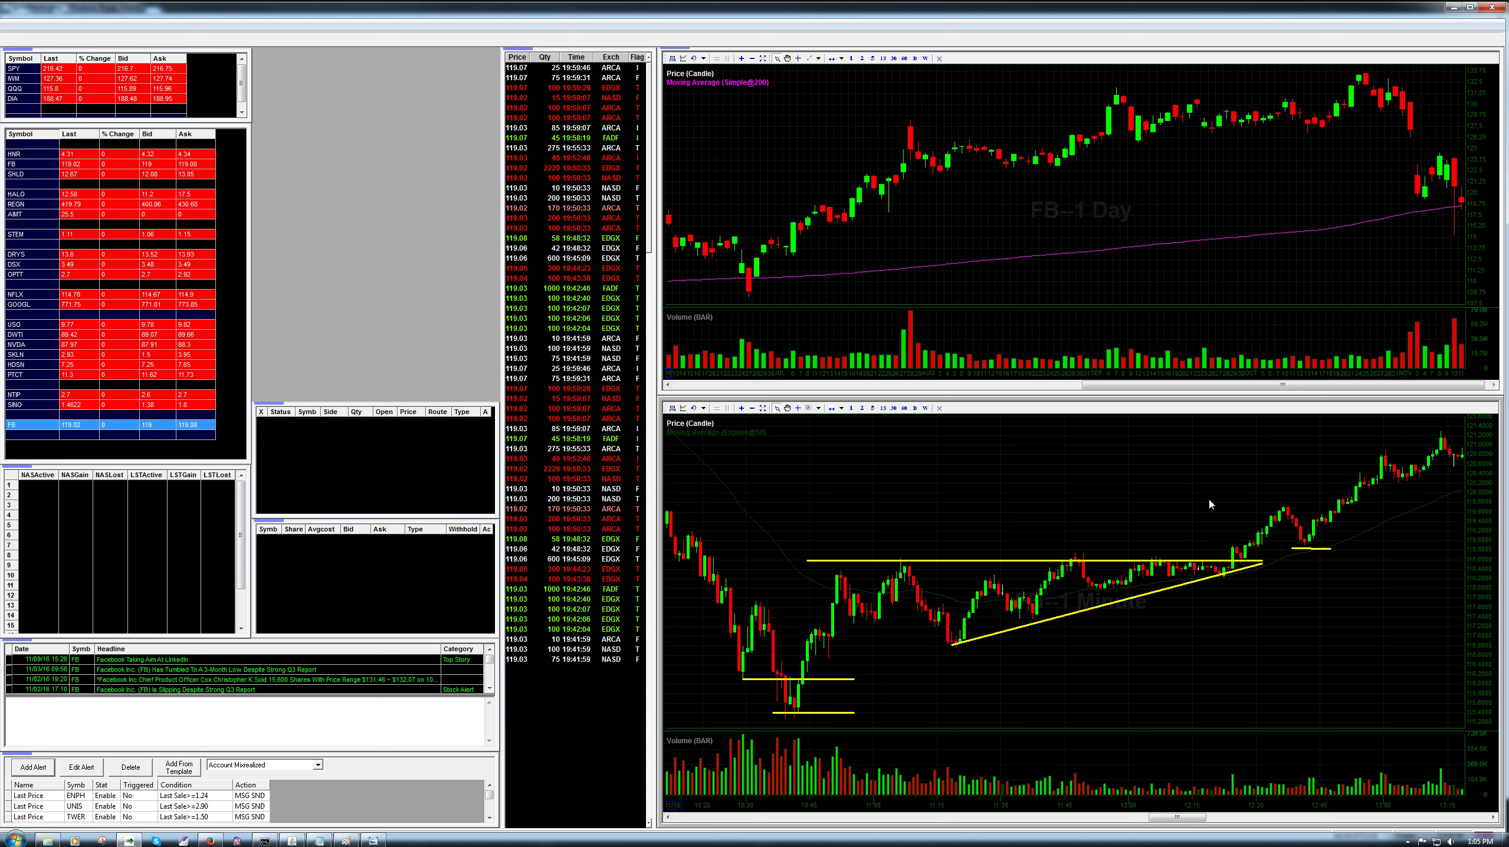
scroll(1176, 537, down, 3)
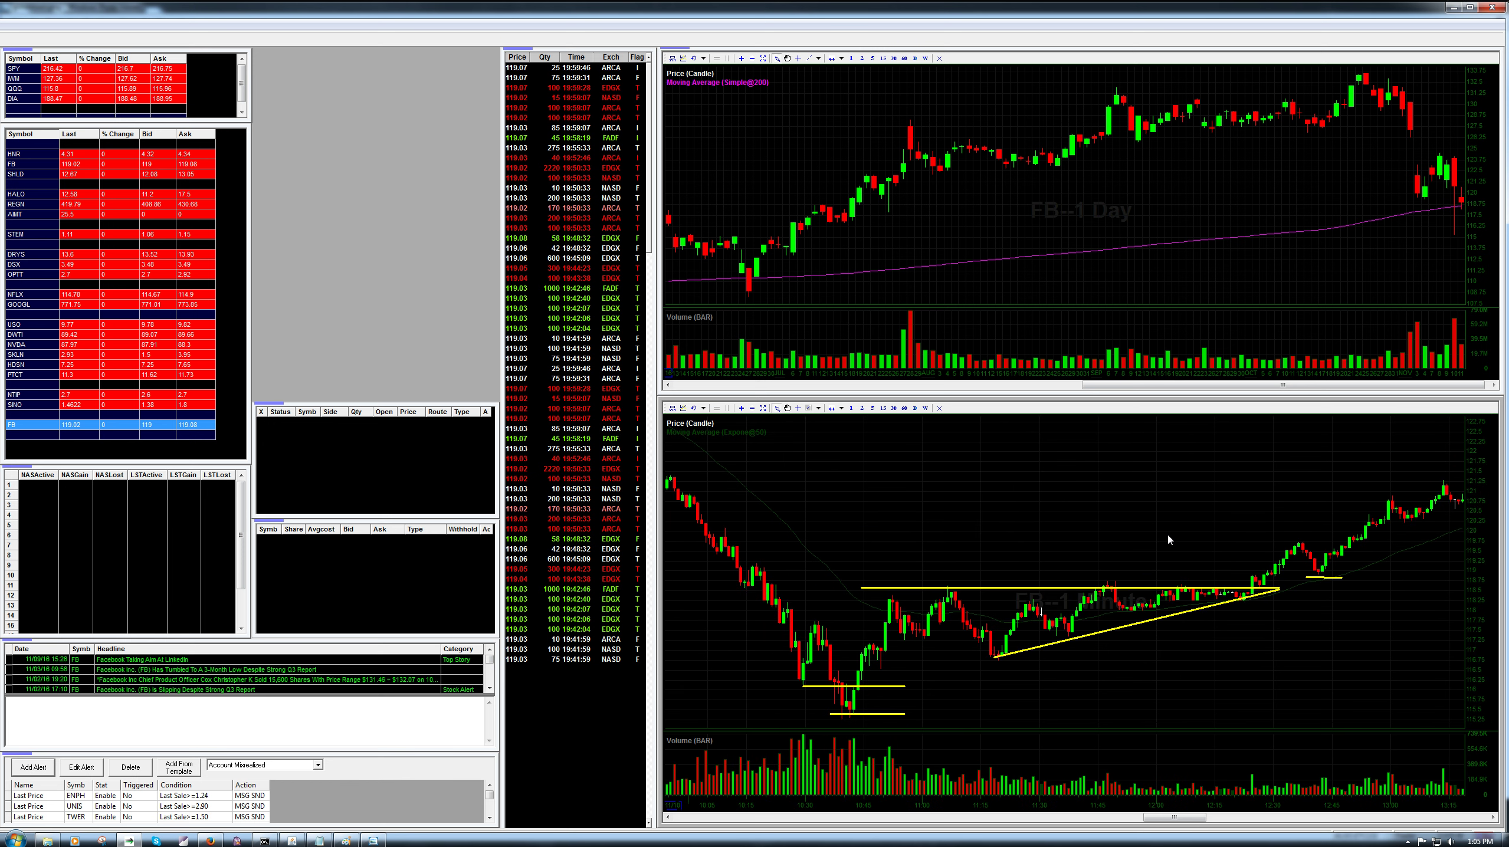
scroll(1168, 539, down, 3)
scroll(1169, 539, right, 5)
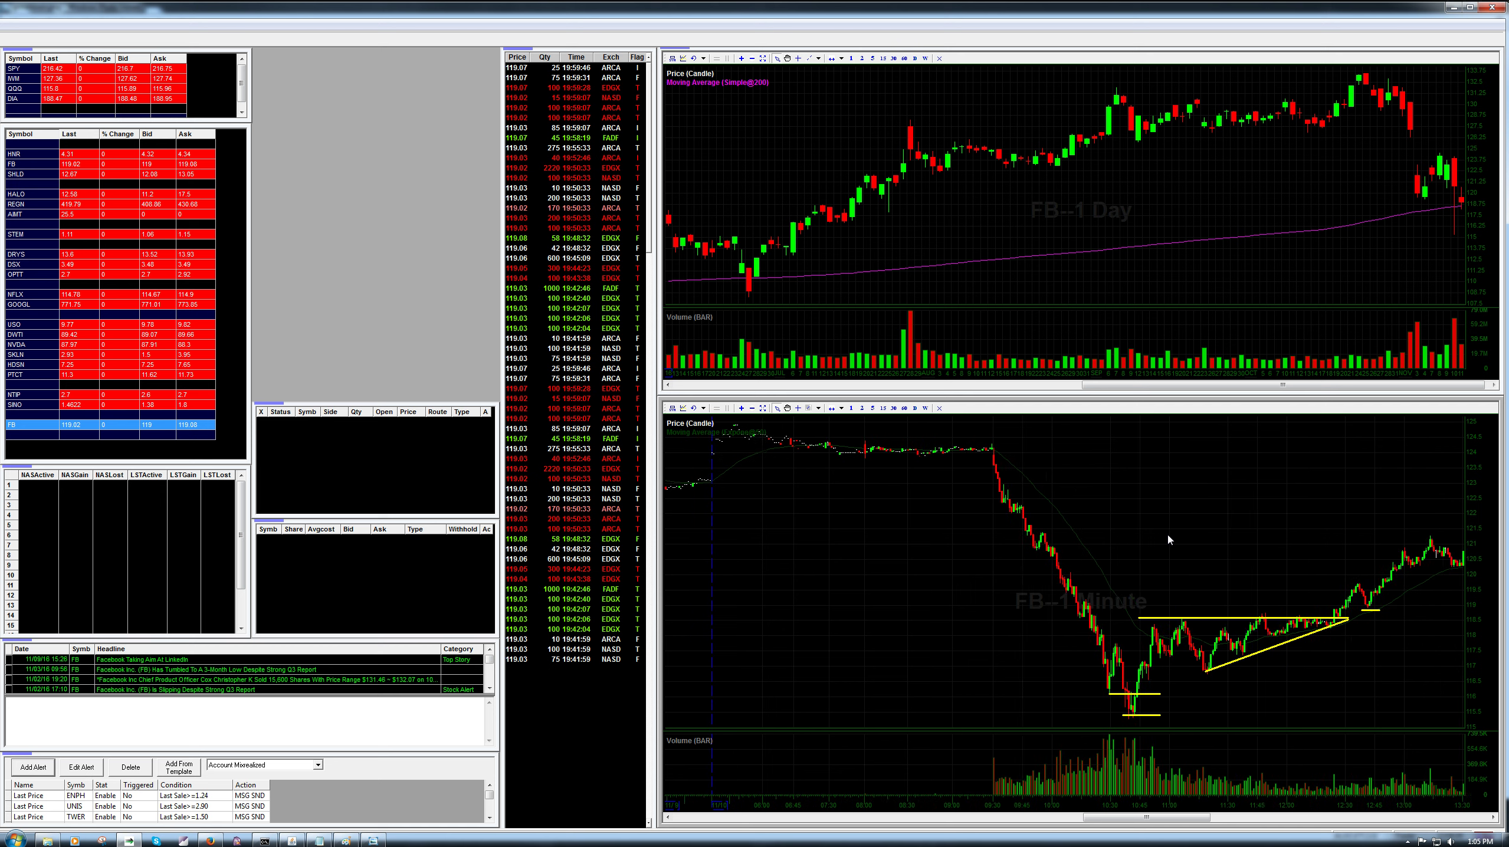
scroll(1169, 539, right, 3)
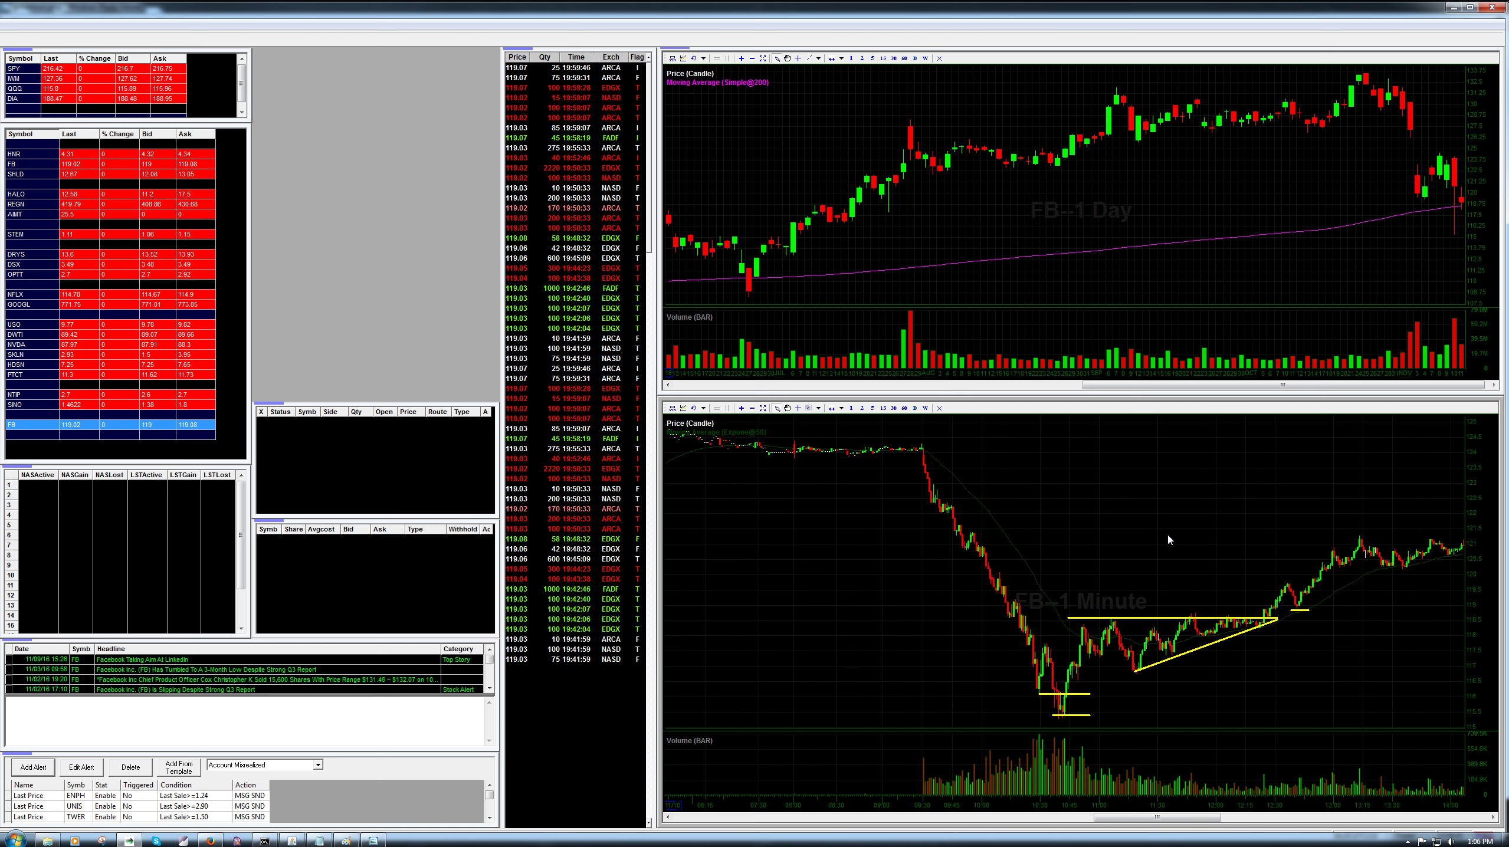
scroll(1168, 539, right, 4)
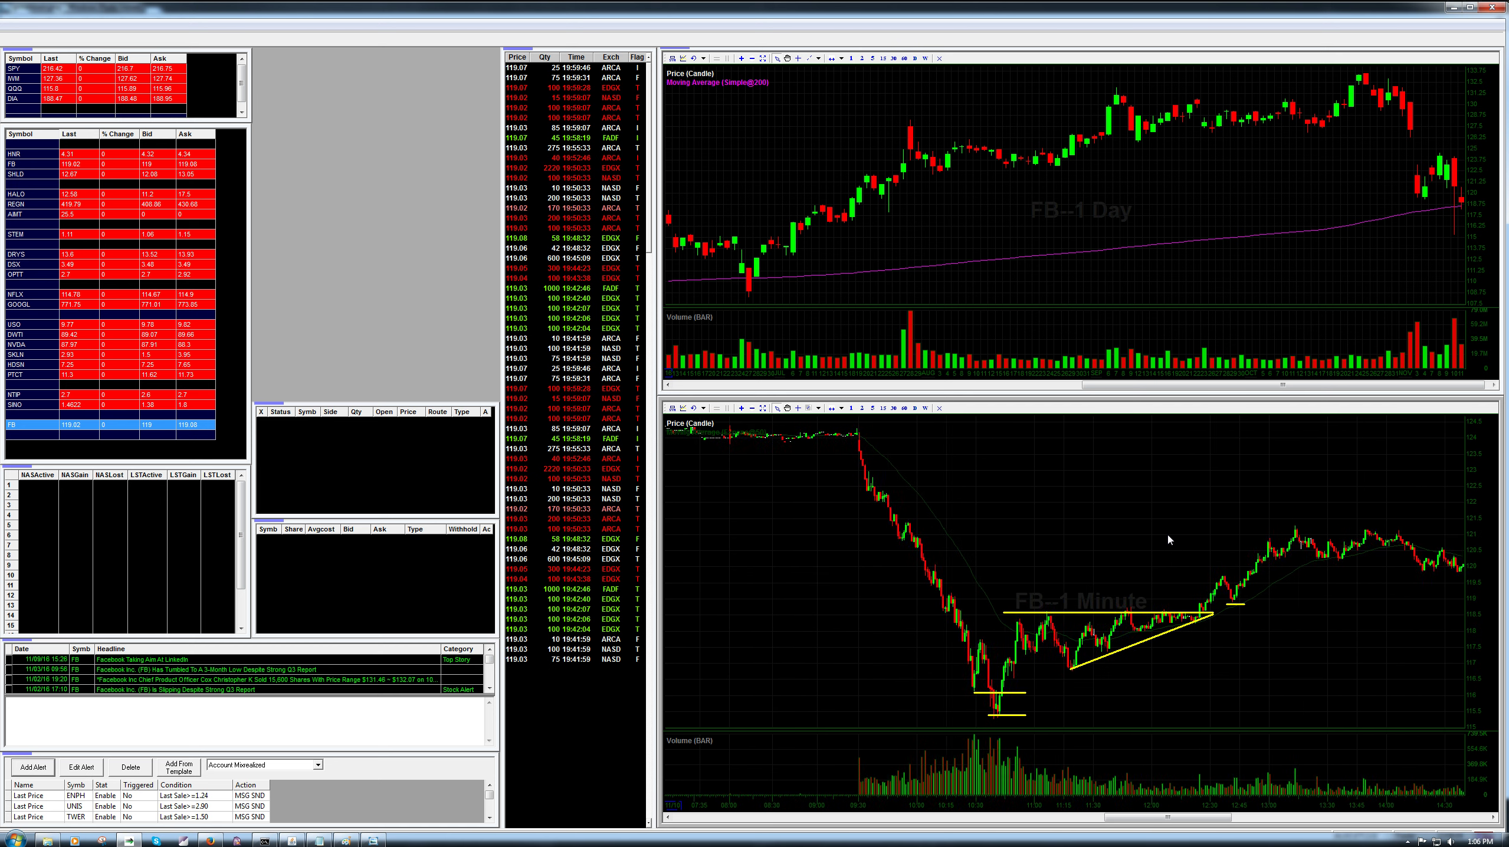
scroll(1169, 539, right, 6)
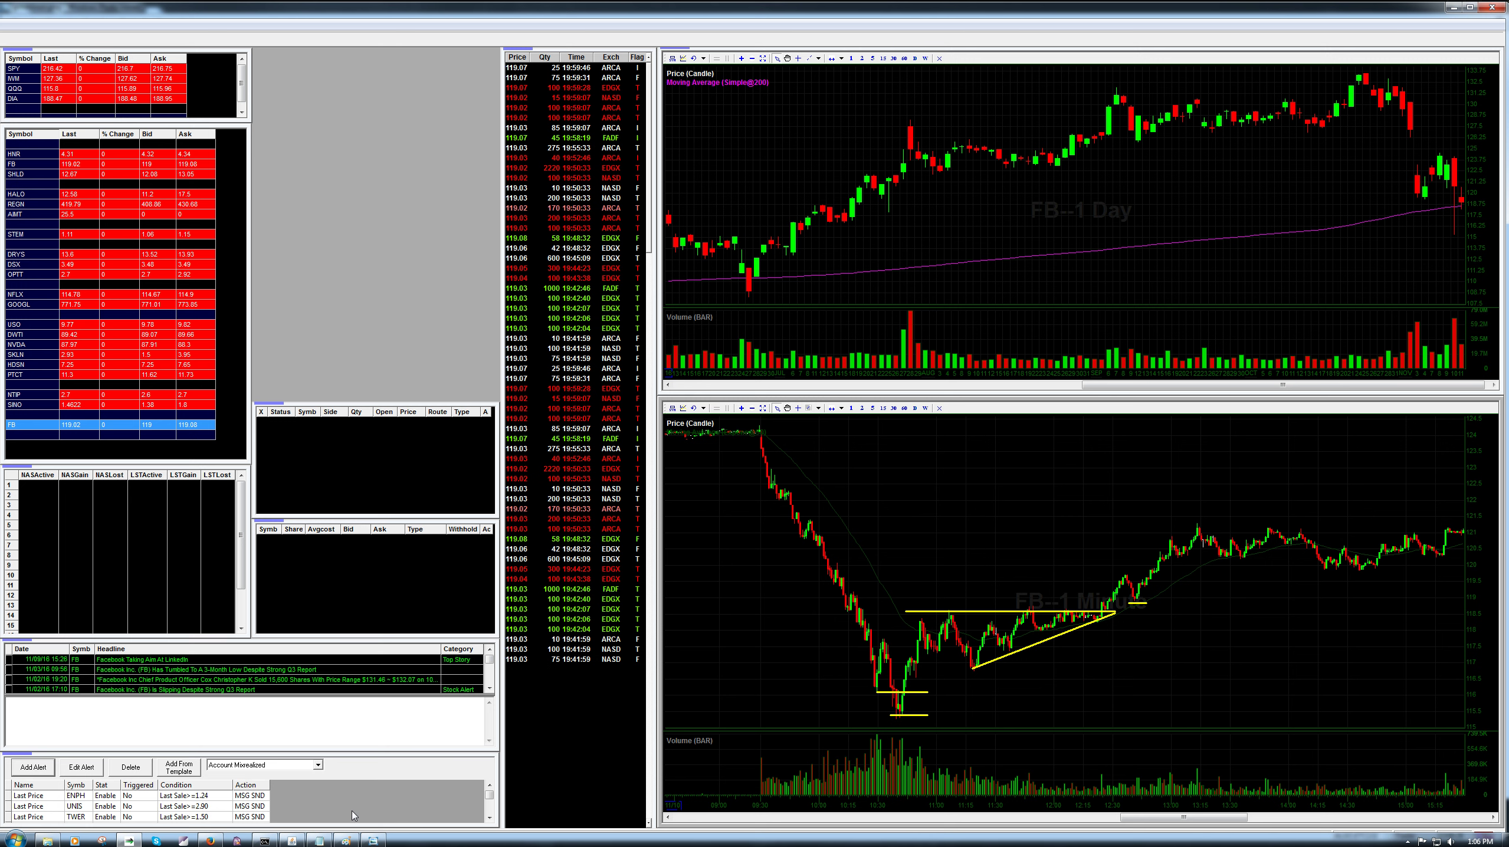
Step: Switch between the FB chart and the Notepad list, and highlight the pattern names and the holding entry for a recap
click(312, 842)
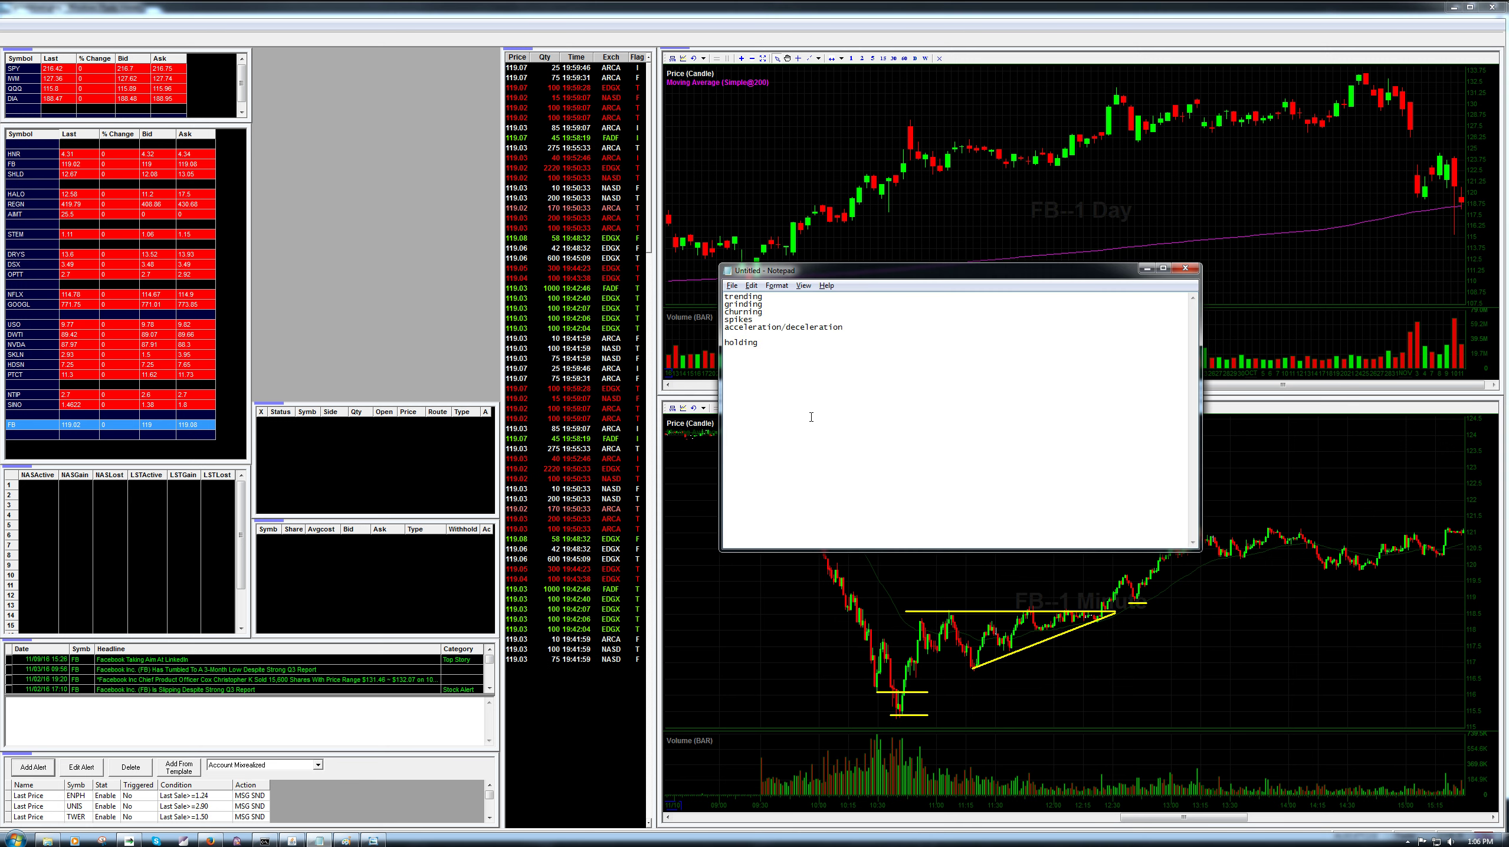
click(902, 569)
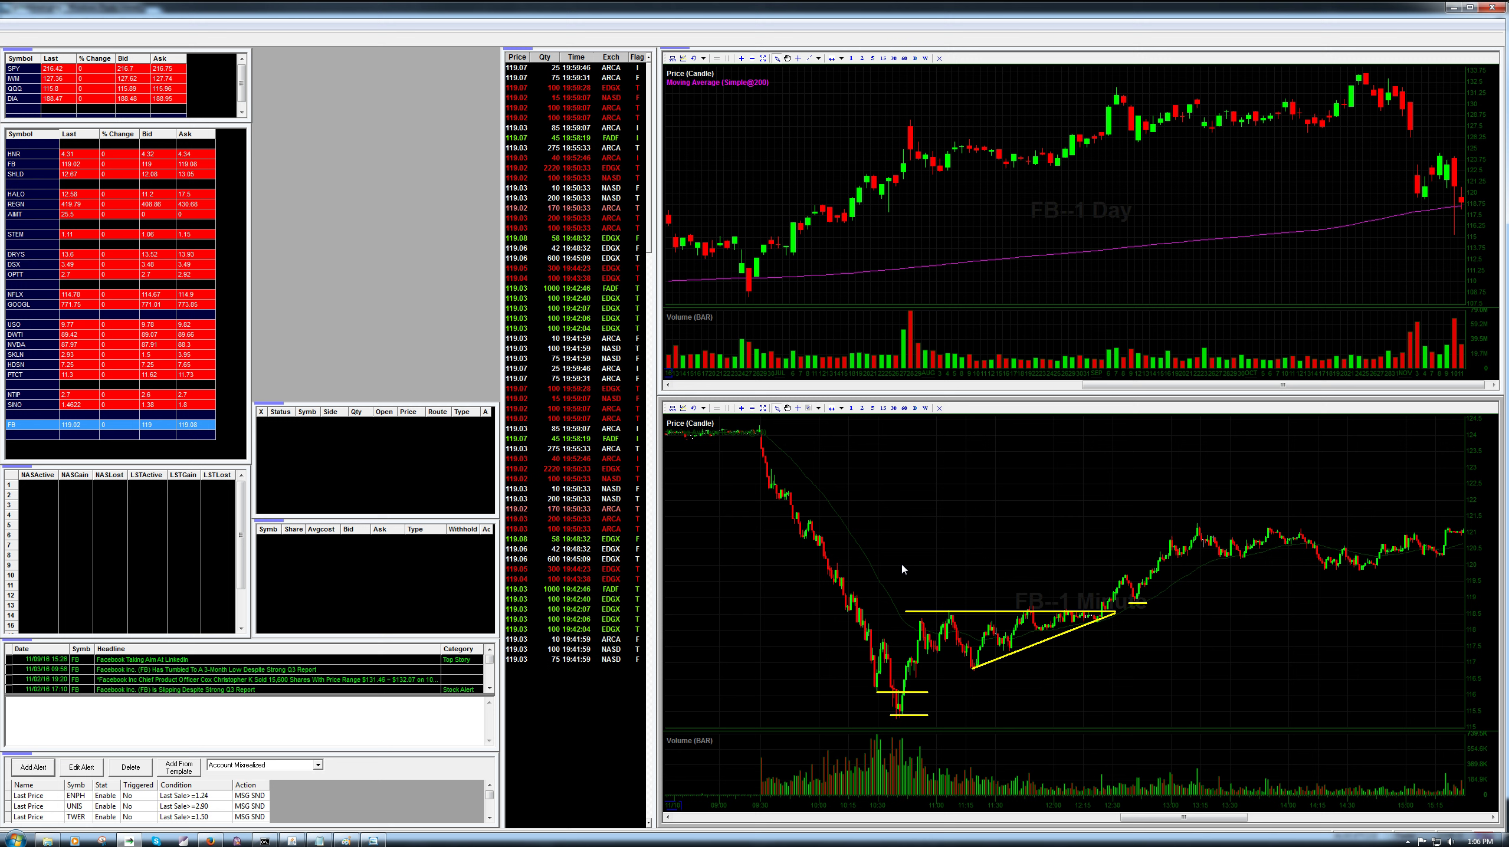
click(320, 841)
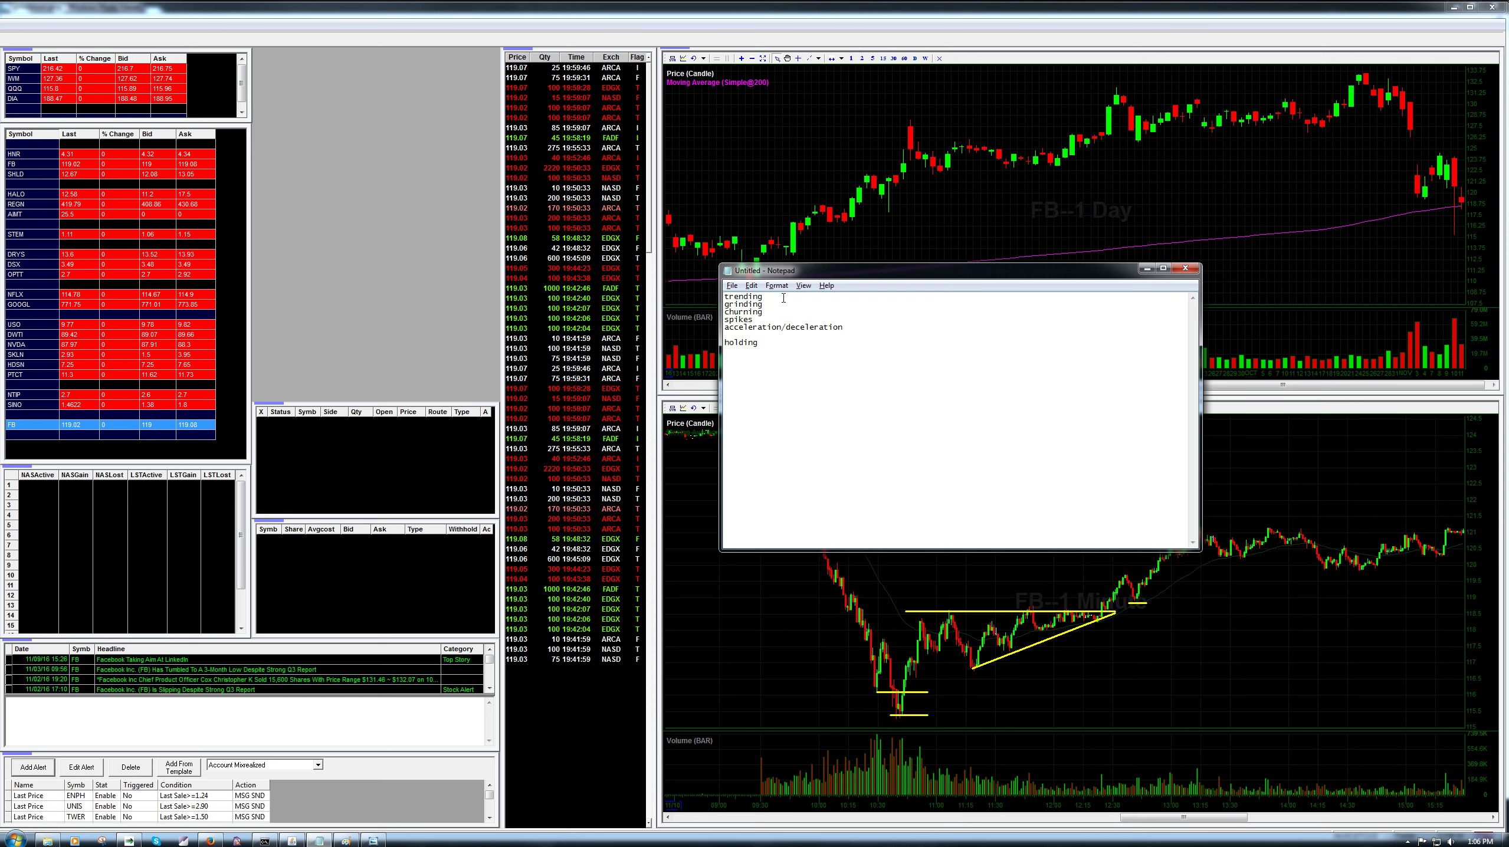
drag(782, 309, 725, 302)
click(773, 315)
drag(763, 341, 741, 397)
click(849, 360)
click(836, 399)
Step: Glance at the Reddit thread, return to the charts, and remove all lines from the FB 1-minute chart
click(210, 841)
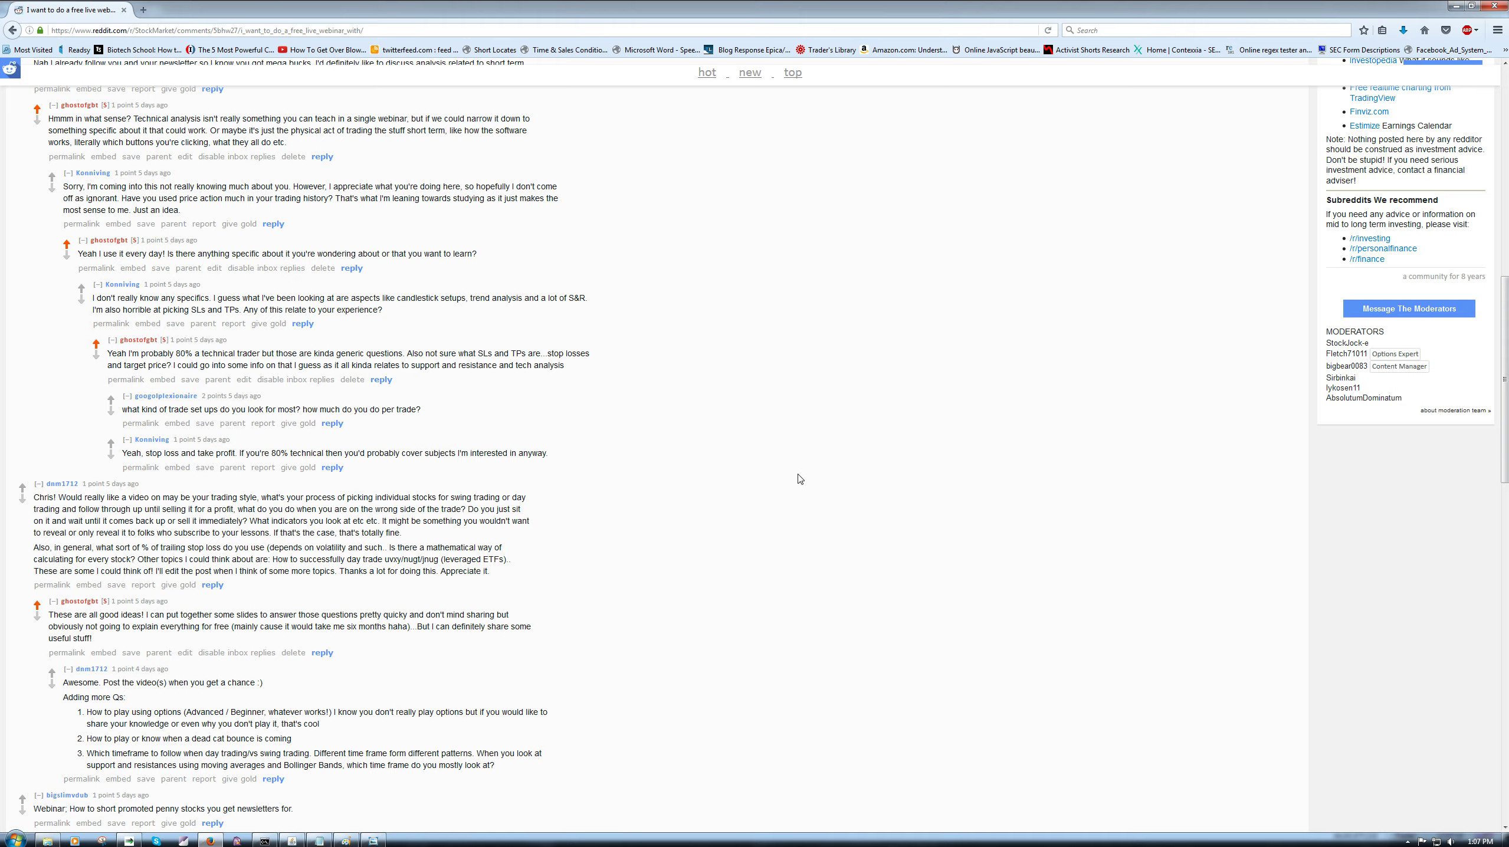
key(alt+Tab)
right_click(983, 570)
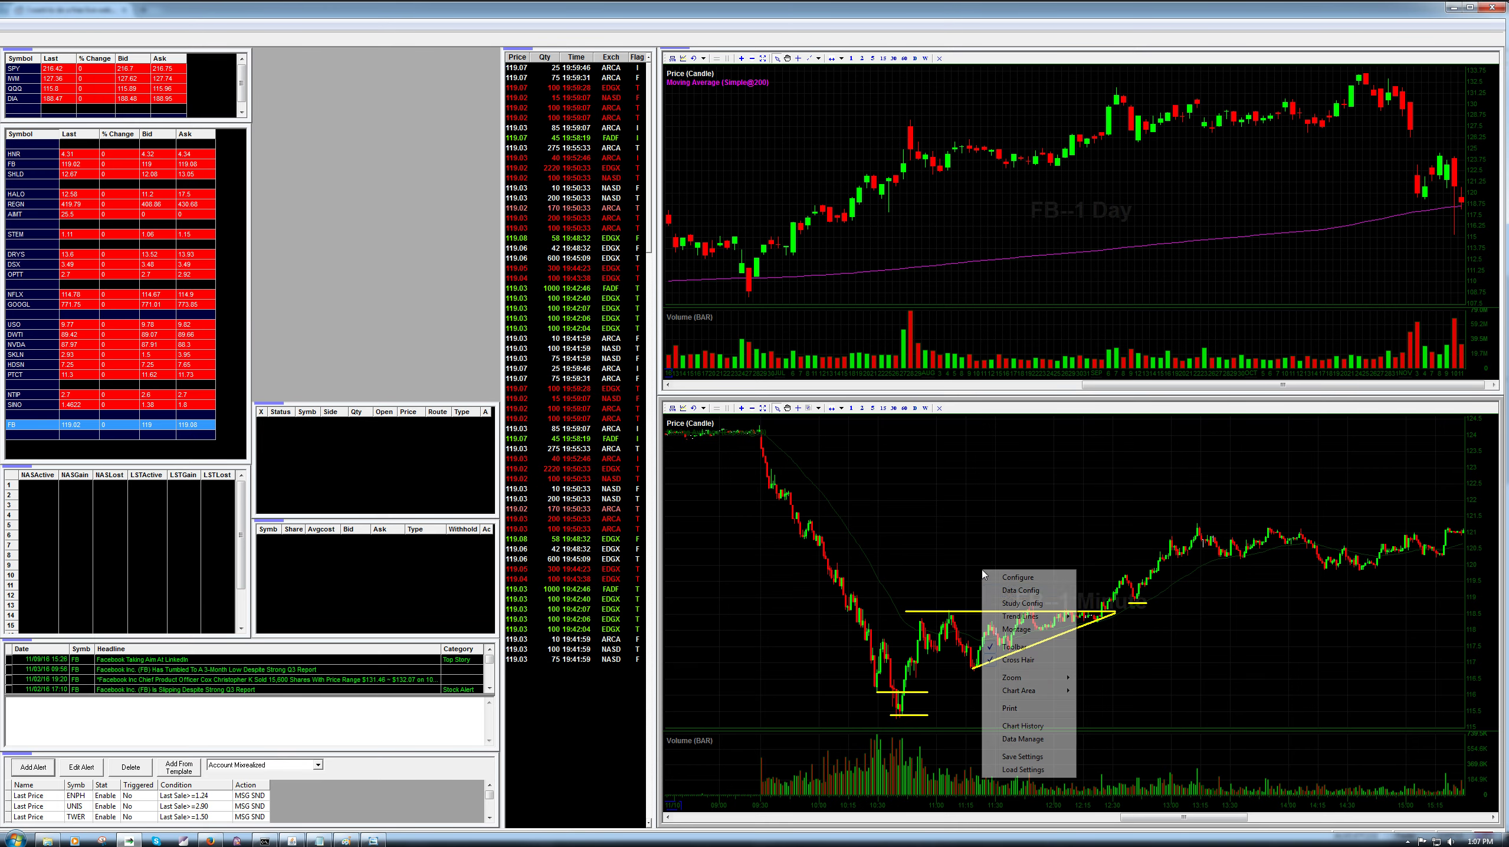
mouse_move(1020, 616)
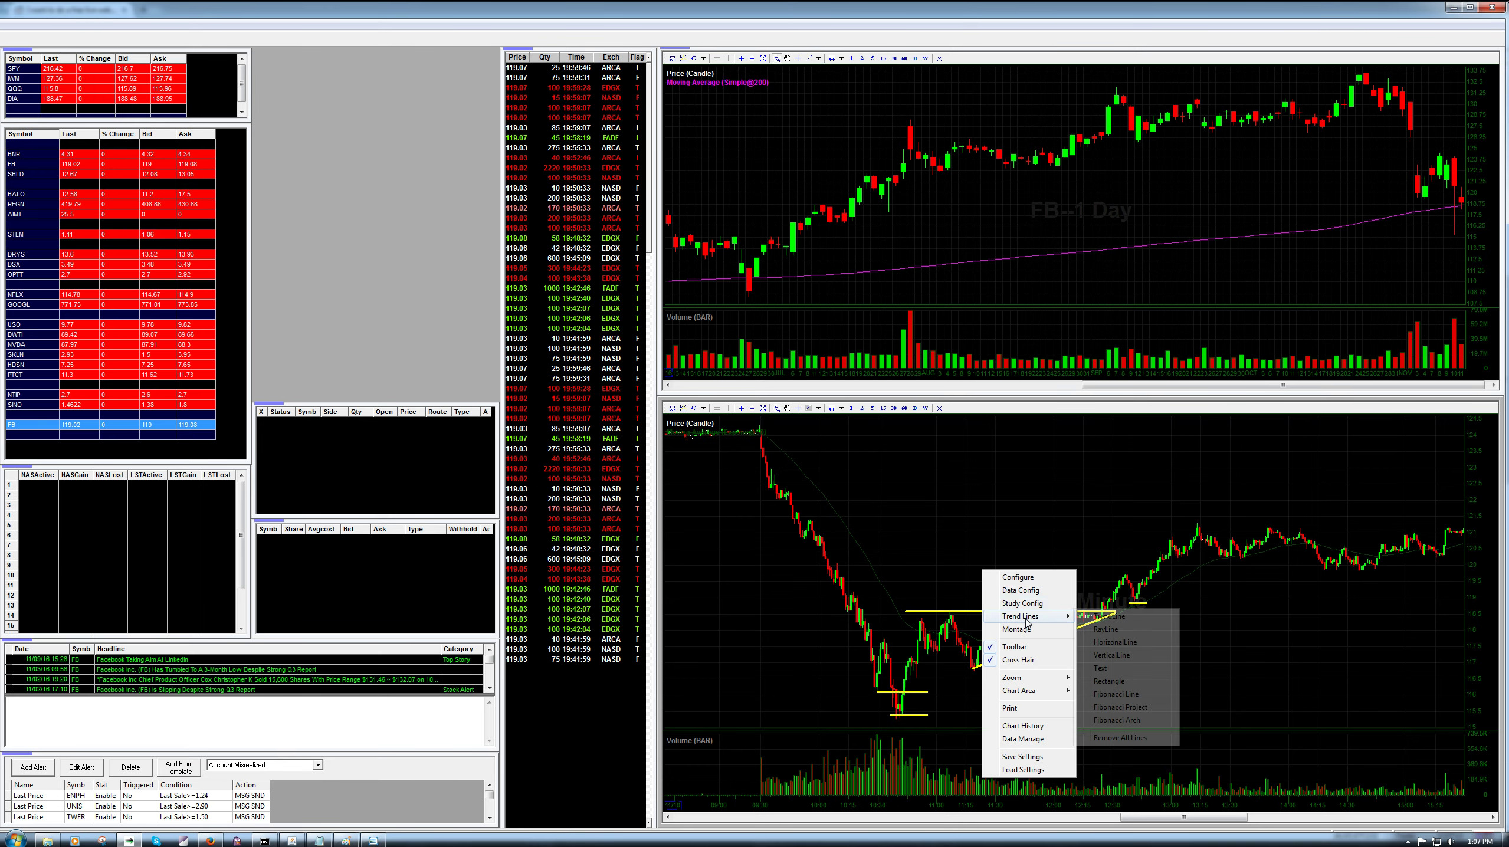
click(1109, 738)
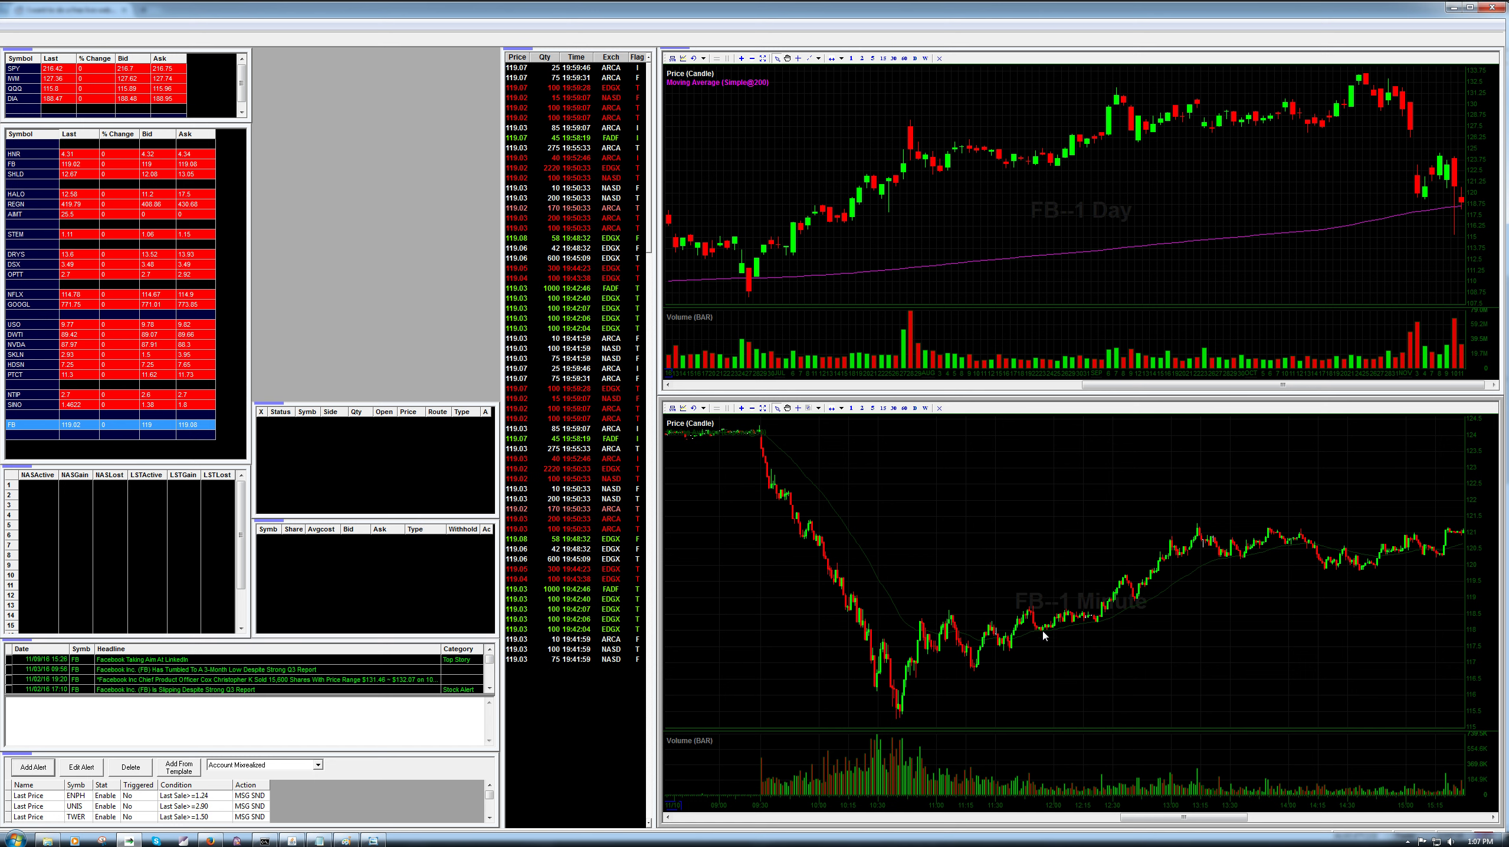
Step: Draw a rising trend line under the higher lows of the consolidation on the FB 1-minute chart
click(807, 408)
drag(976, 670, 1113, 616)
click(1103, 631)
Step: Check the Reddit questions again and examine a longer price history on the FB daily chart against its moving average
key(alt+Tab)
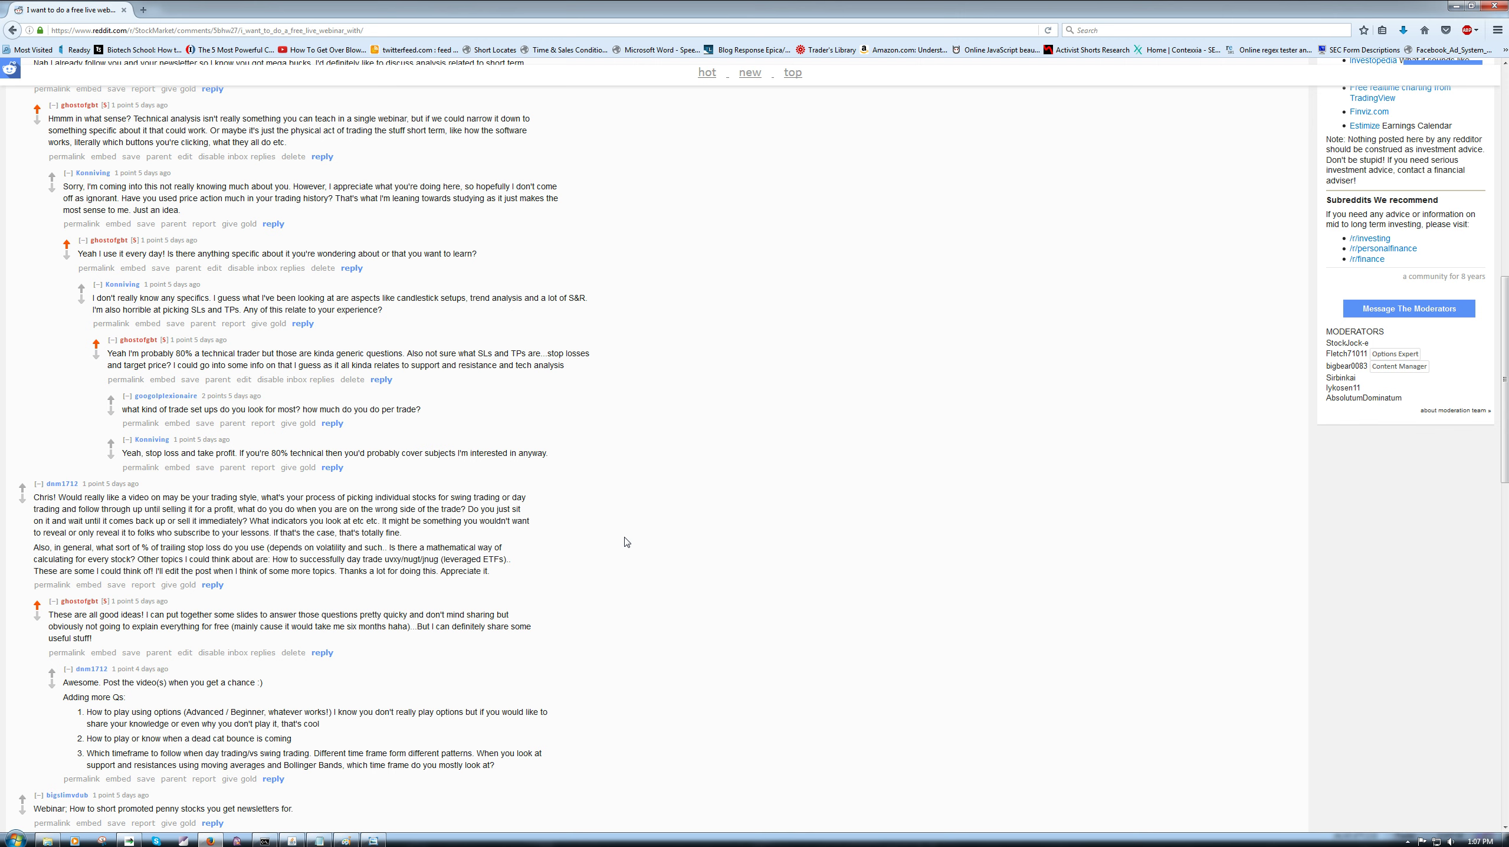
key(alt+Tab)
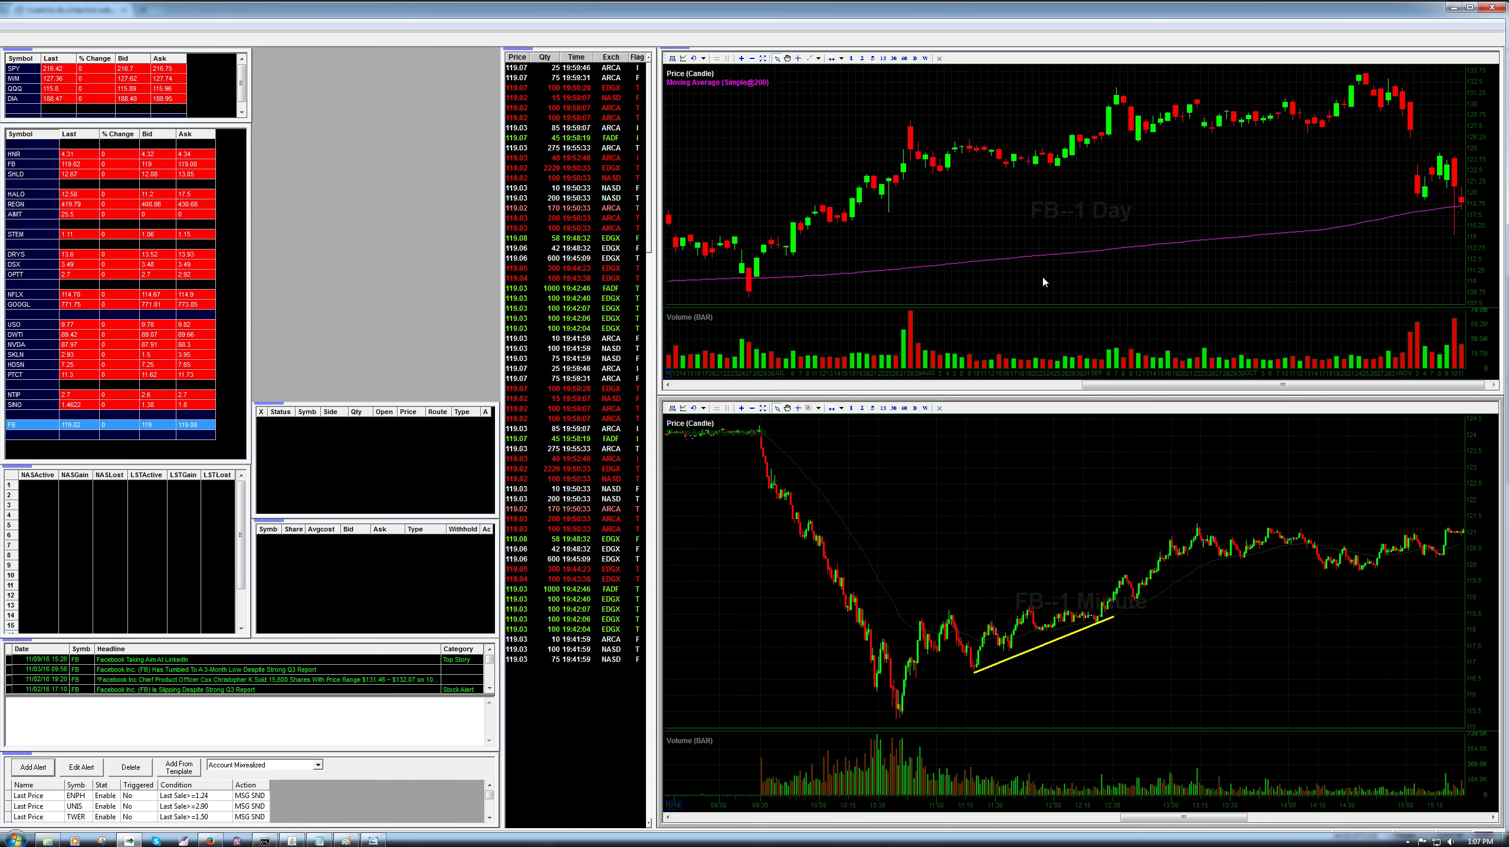
scroll(1051, 225, down, 5)
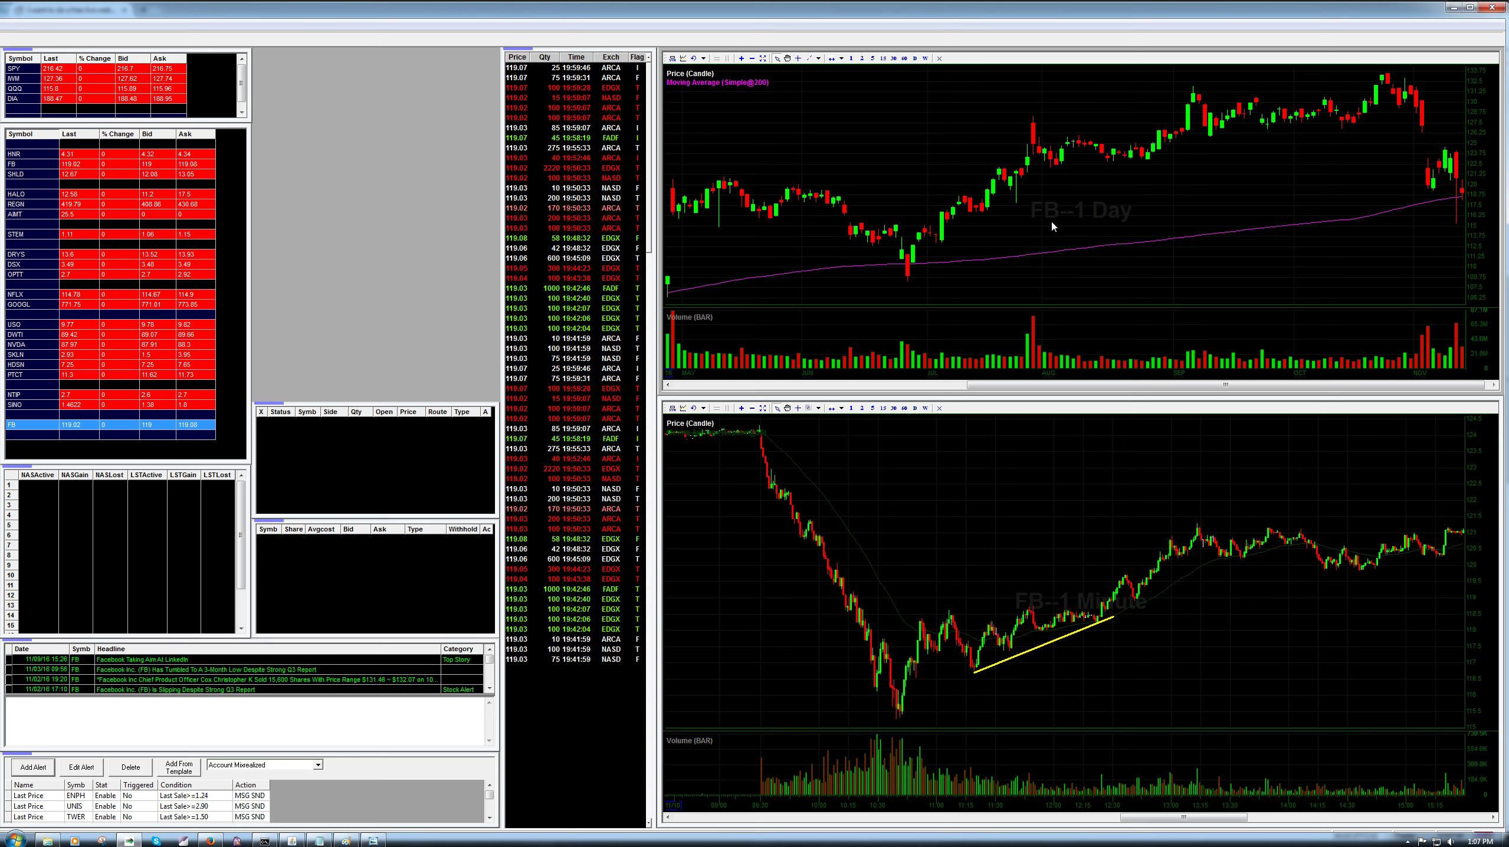
scroll(1052, 225, up, 2)
scroll(1052, 226, down, 4)
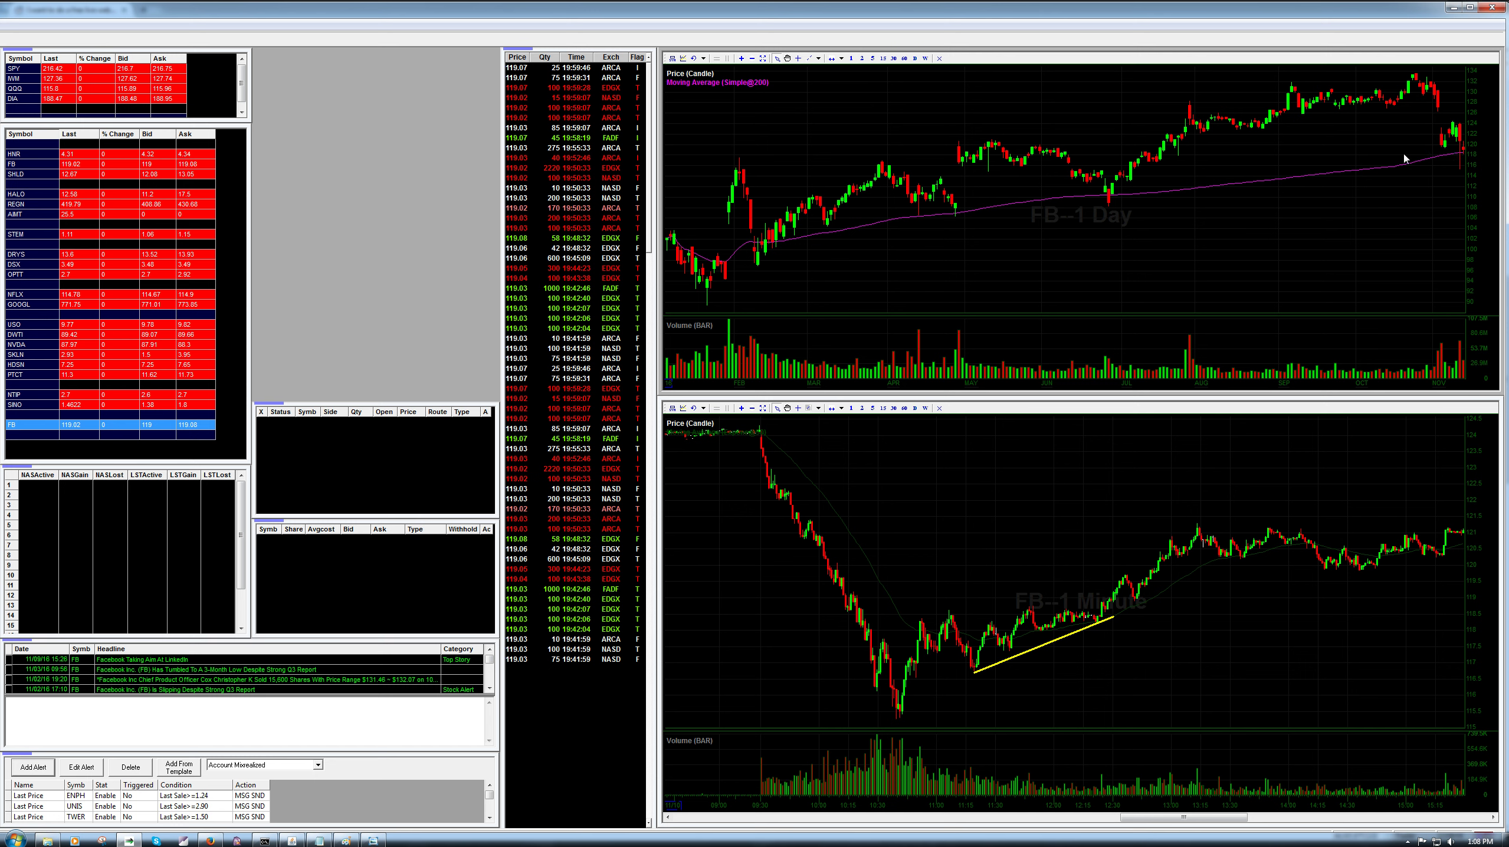
mouse_move(1072, 146)
Step: Load STEM and draw a horizontal trend line across the top of the flat base before the latest spike on its daily chart
click(35, 235)
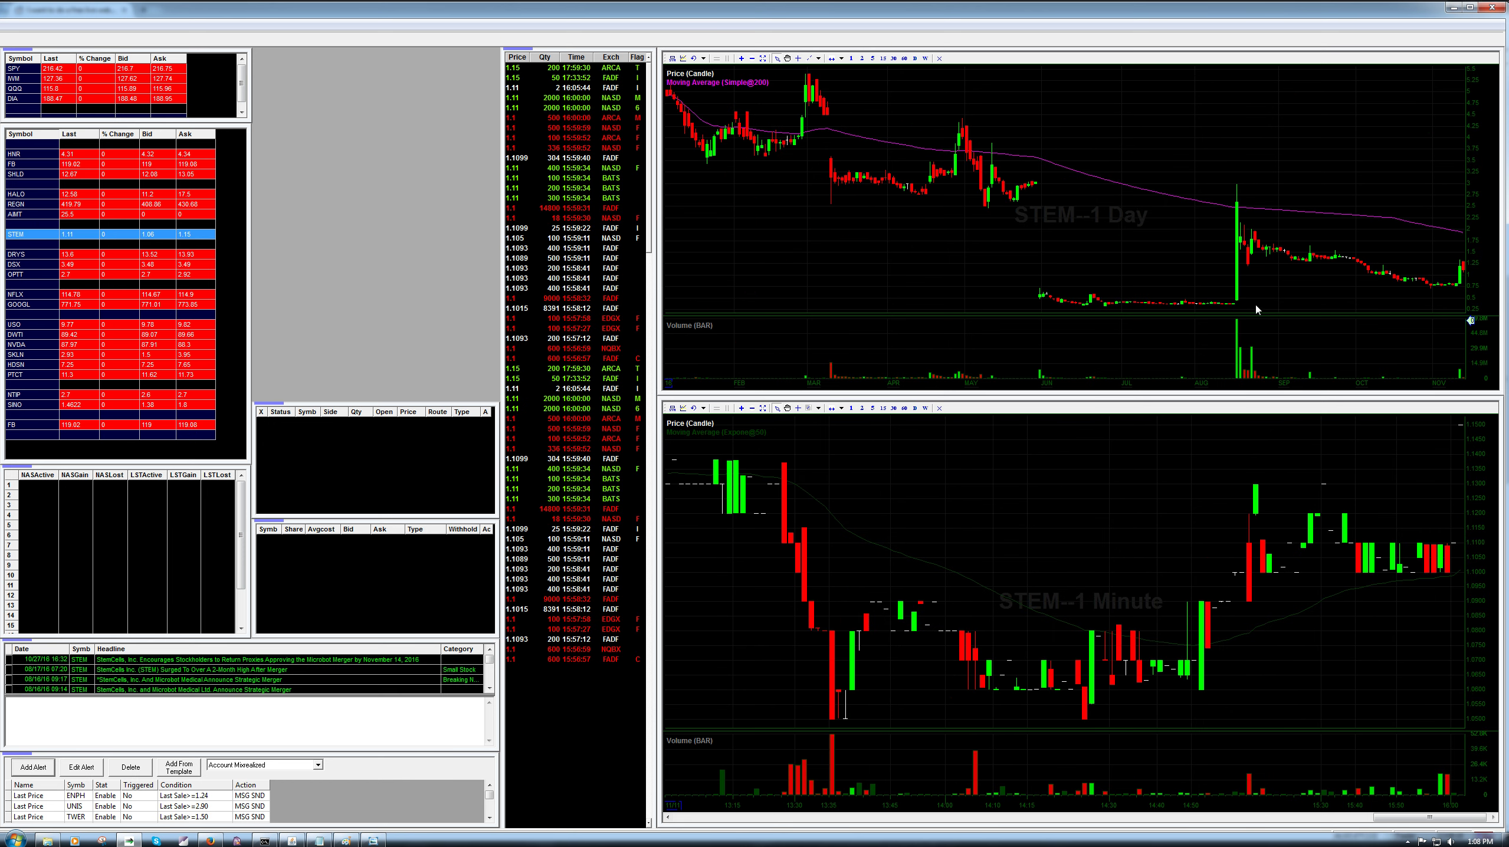
scroll(1245, 286, up, 2)
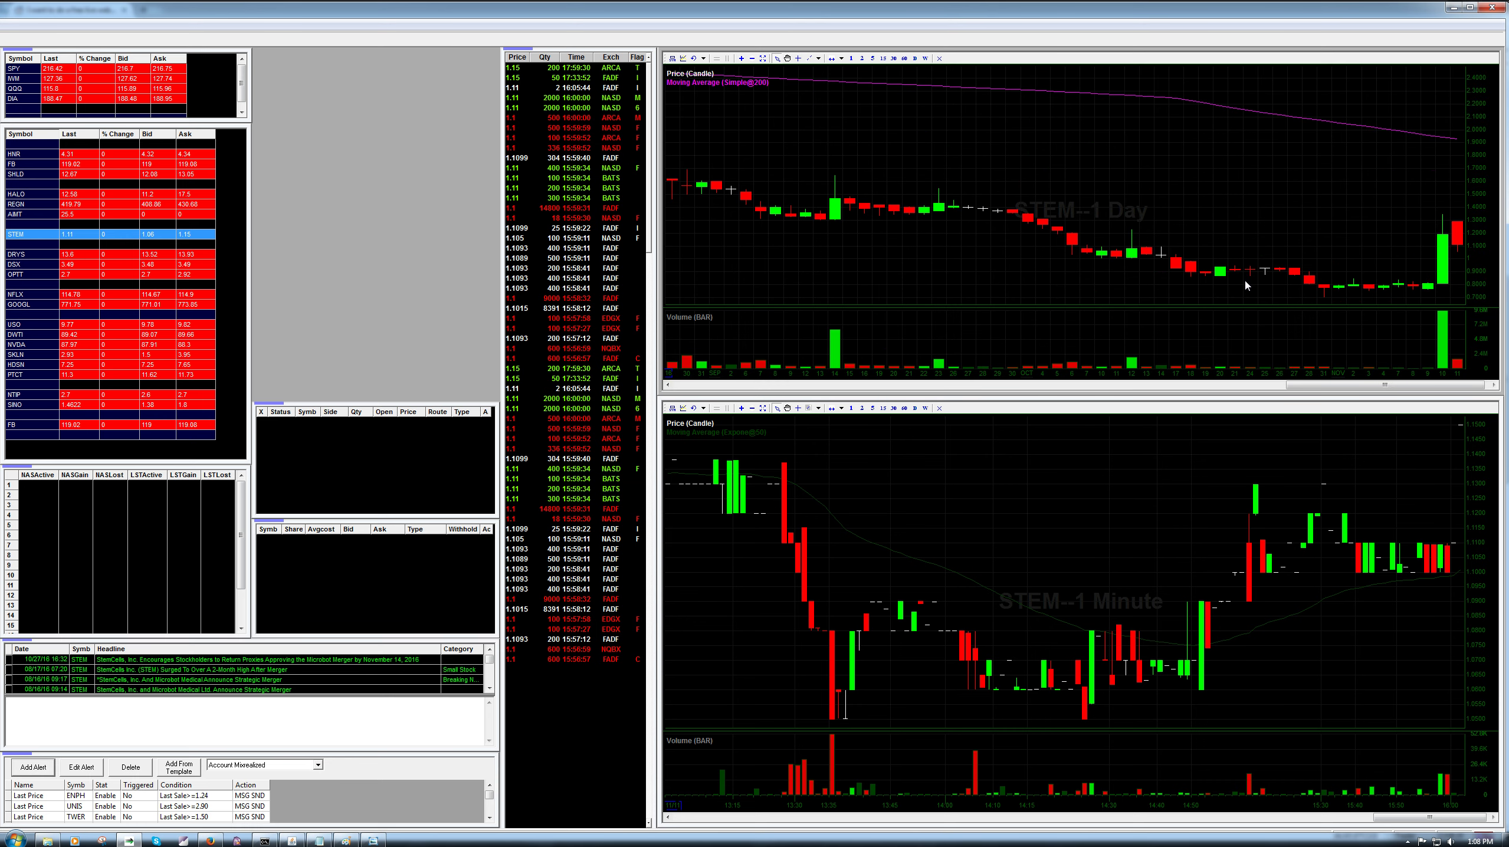
click(819, 58)
click(835, 85)
drag(1323, 280, 1449, 280)
mouse_move(1215, 275)
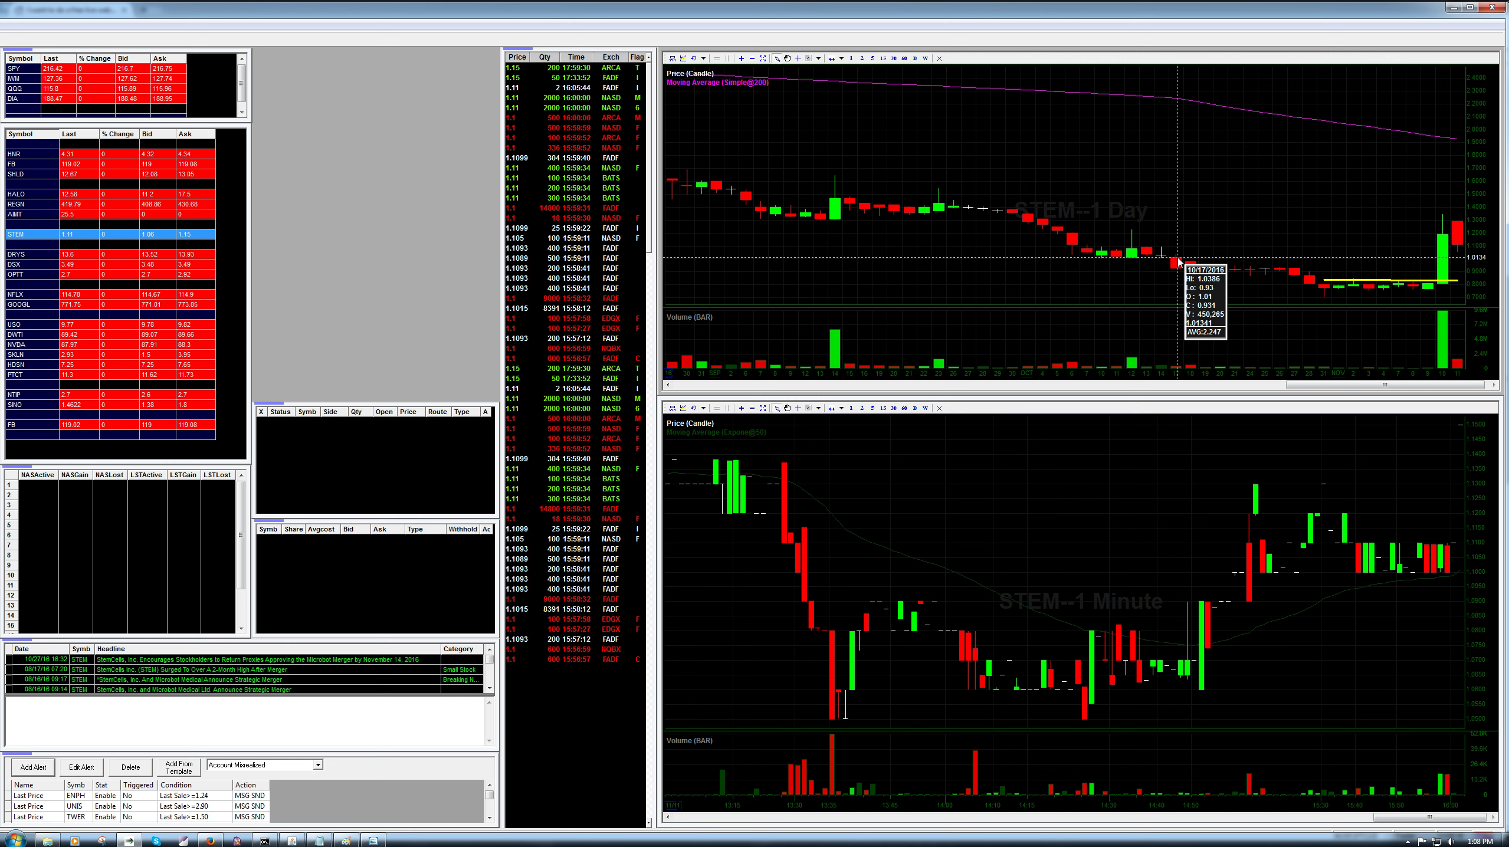
Step: Draw horizontal trend lines under the first October base and along the bottom and top of the following range on the STEM daily chart
click(811, 58)
drag(1072, 257, 1176, 256)
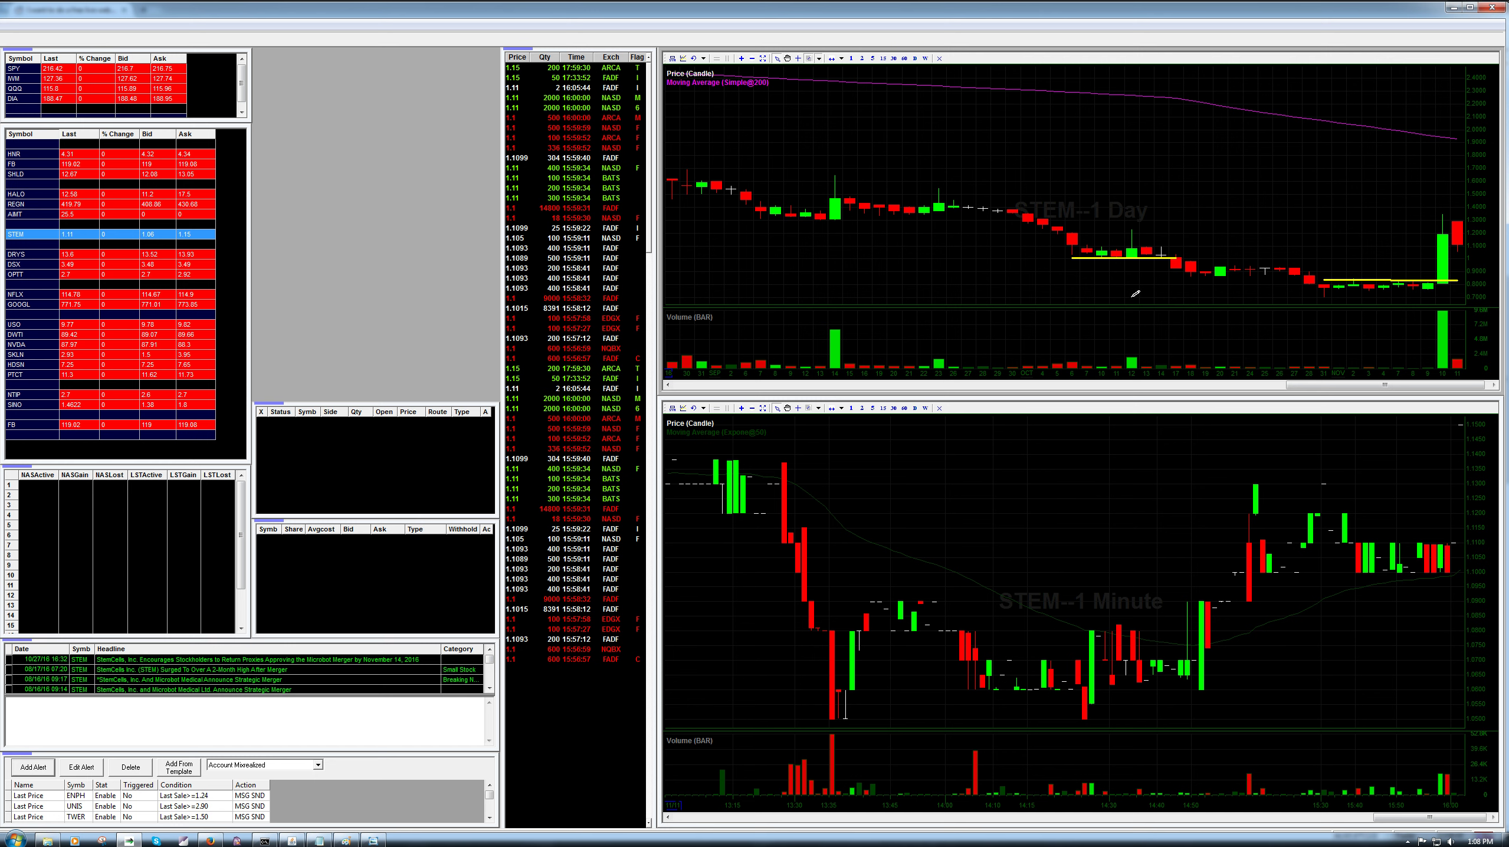
drag(1177, 277, 1312, 276)
drag(1204, 266, 1309, 265)
Step: Enlarge the STEM daily chart and draw lines under the final base and from the earlier support lows across to the latest spike
drag(1154, 394, 1175, 738)
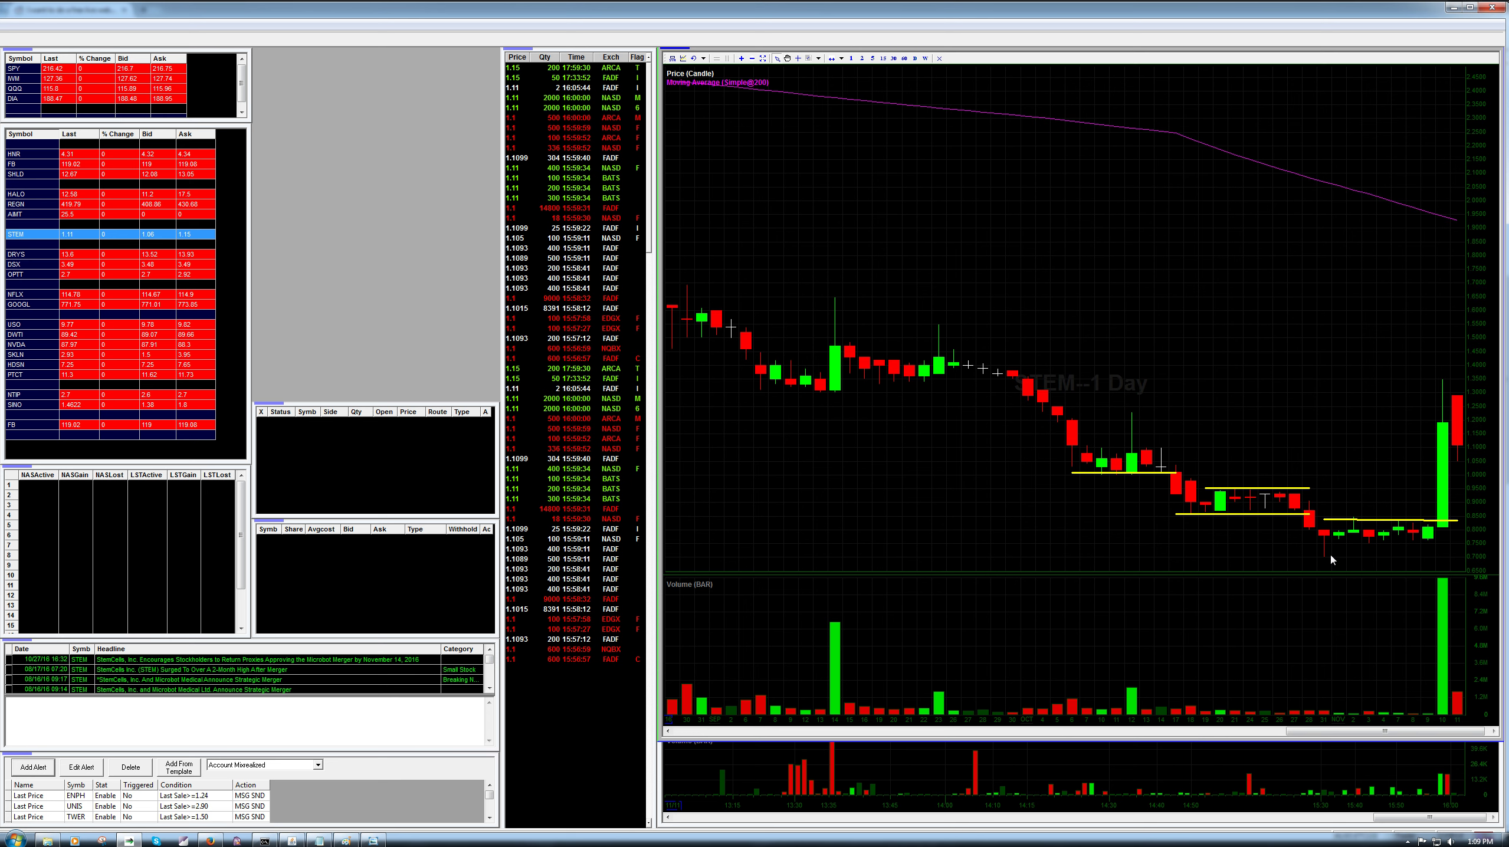
mouse_move(1326, 553)
mouse_move(1325, 541)
mouse_down()
mouse_move(1426, 557)
mouse_move(1456, 541)
mouse_up()
scroll(899, 424, down, 3)
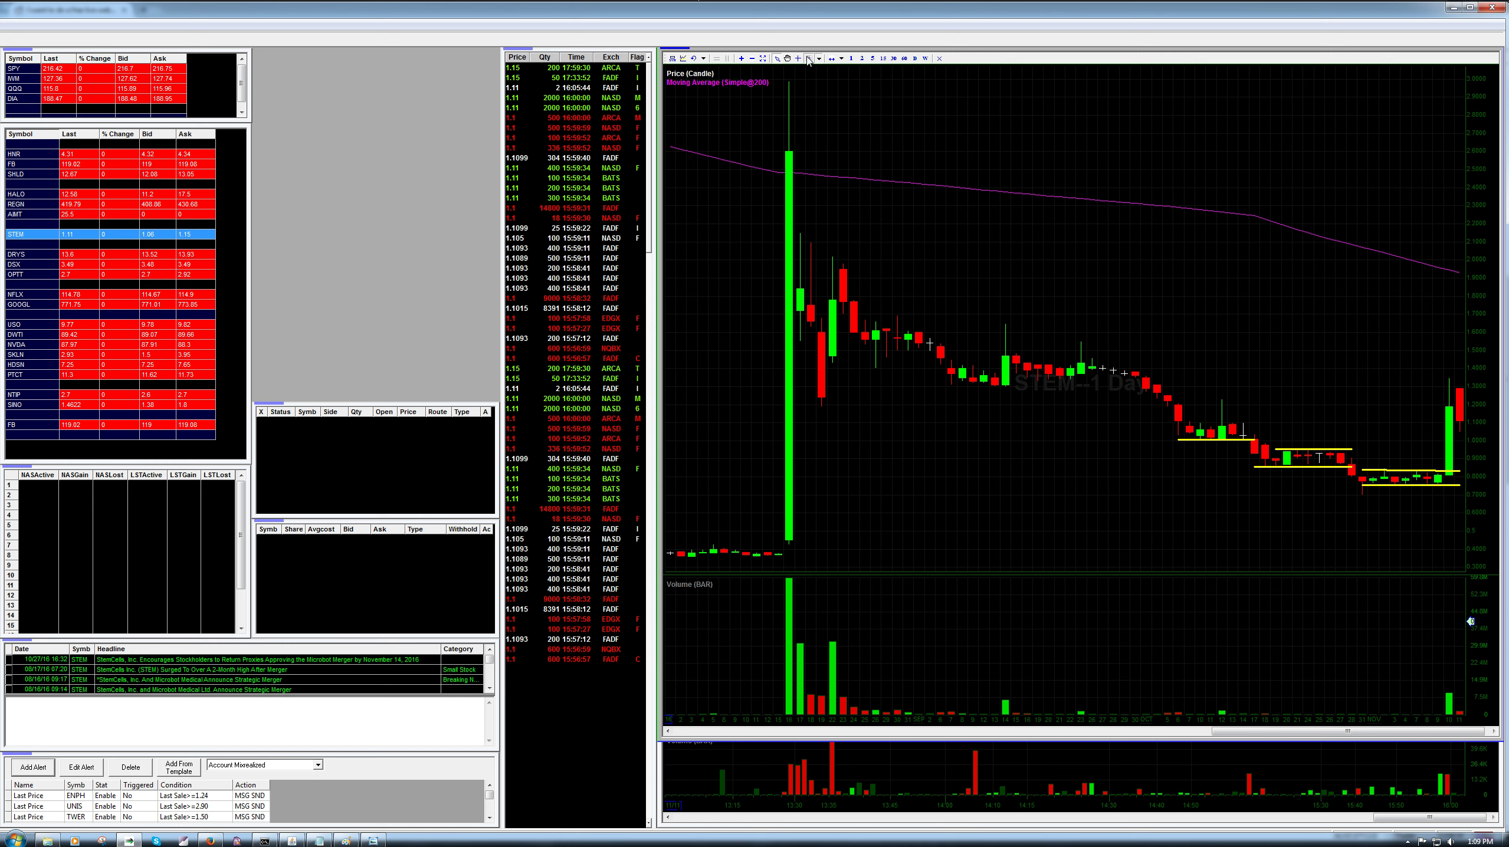
drag(834, 384, 1435, 388)
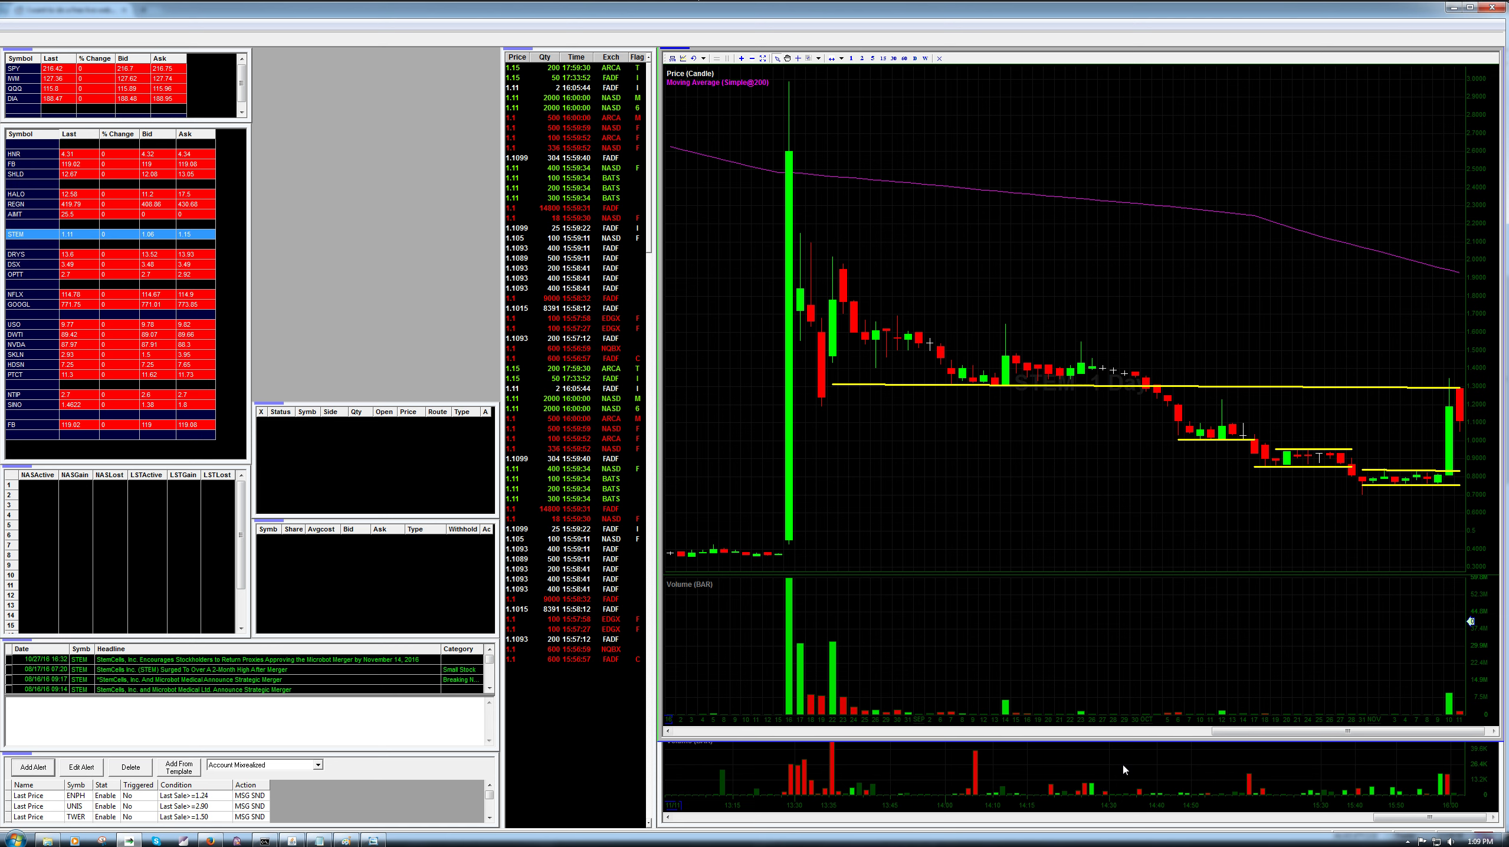
Step: Bring up the STEM 1-minute chart across several sessions and mark the first spike's peak with a short horizontal line
click(1112, 742)
scroll(982, 627, down, 5)
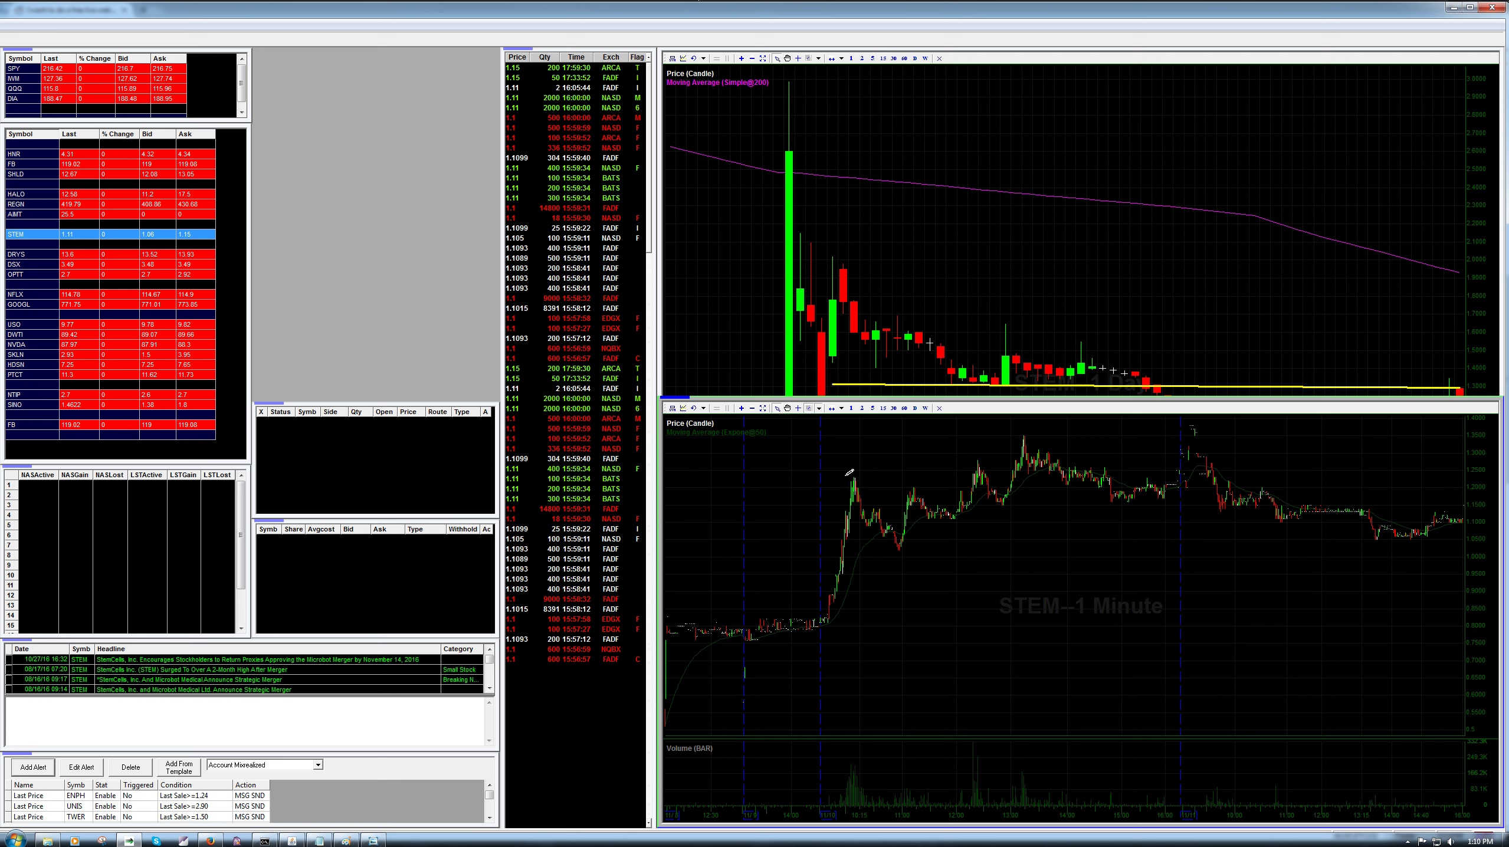
drag(846, 476, 865, 476)
Step: Refer back to the STEM daily chart, and mark the first pullback low and the following highest peak on the 1-minute chart
double_click(1302, 249)
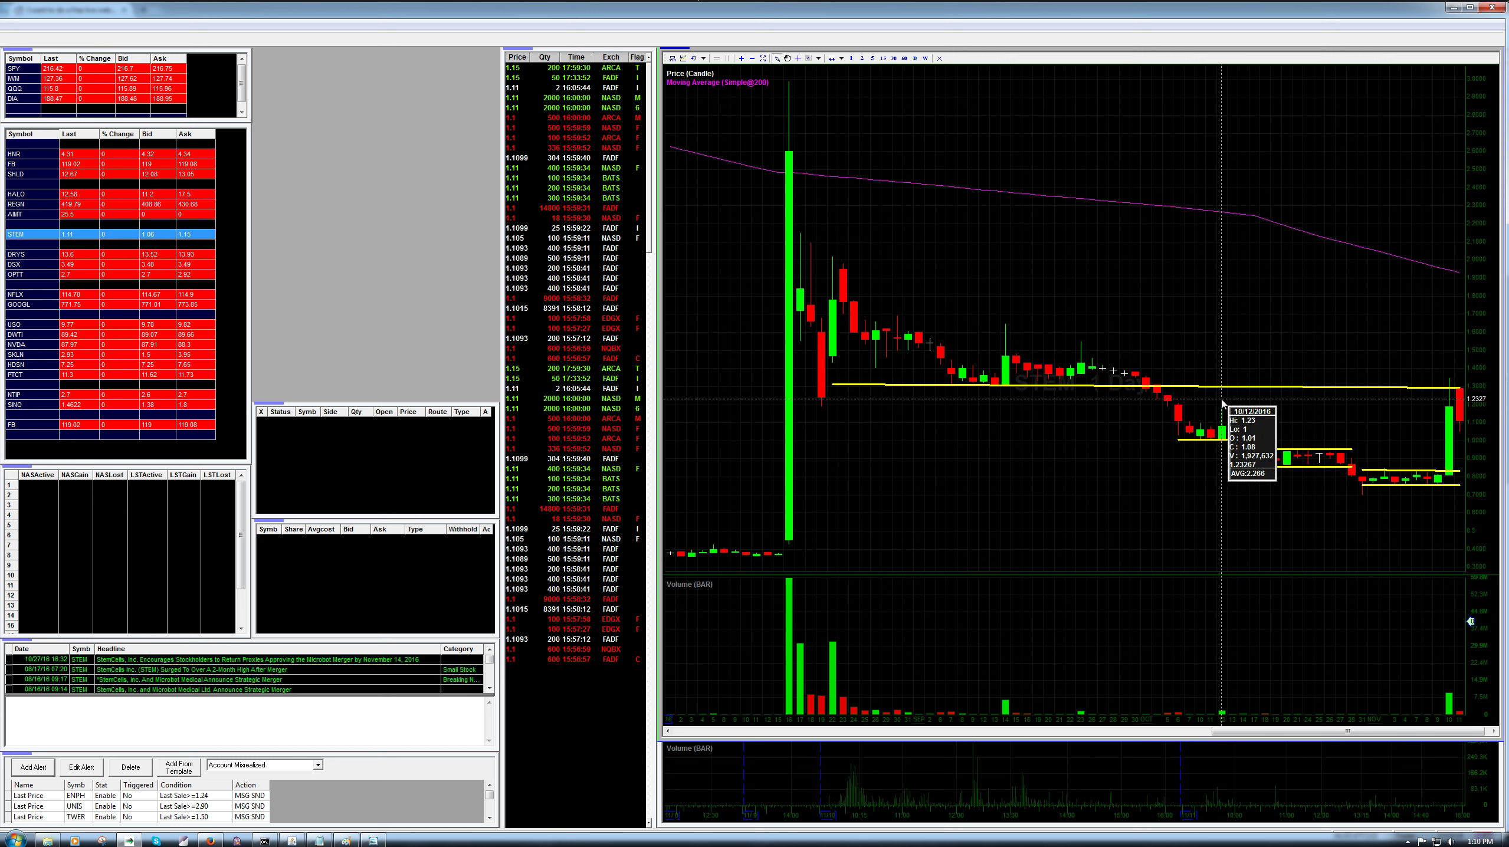
key(alt+Tab)
key(alt+Tab)
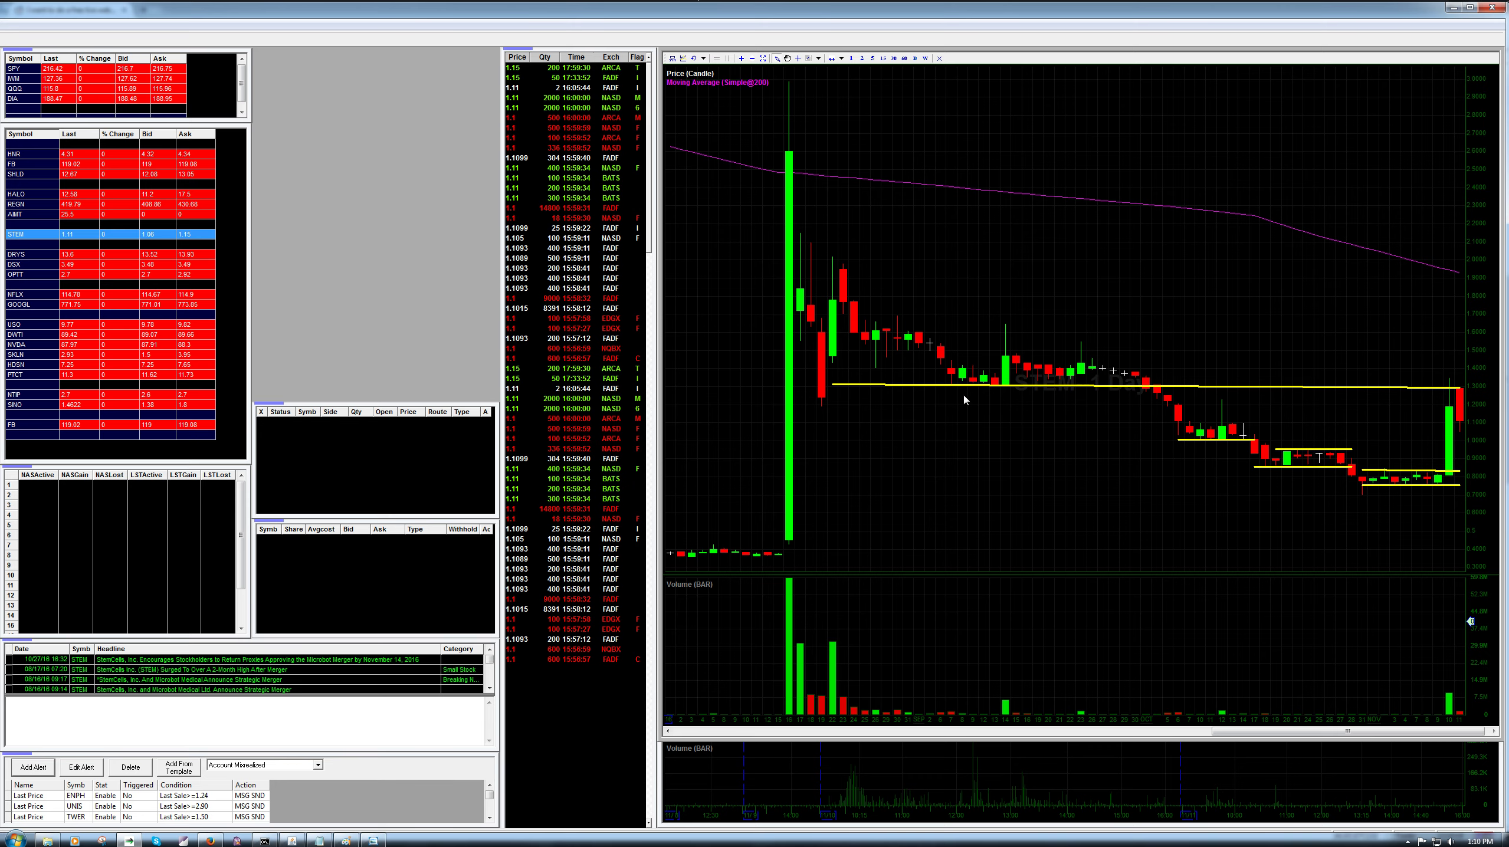
click(800, 801)
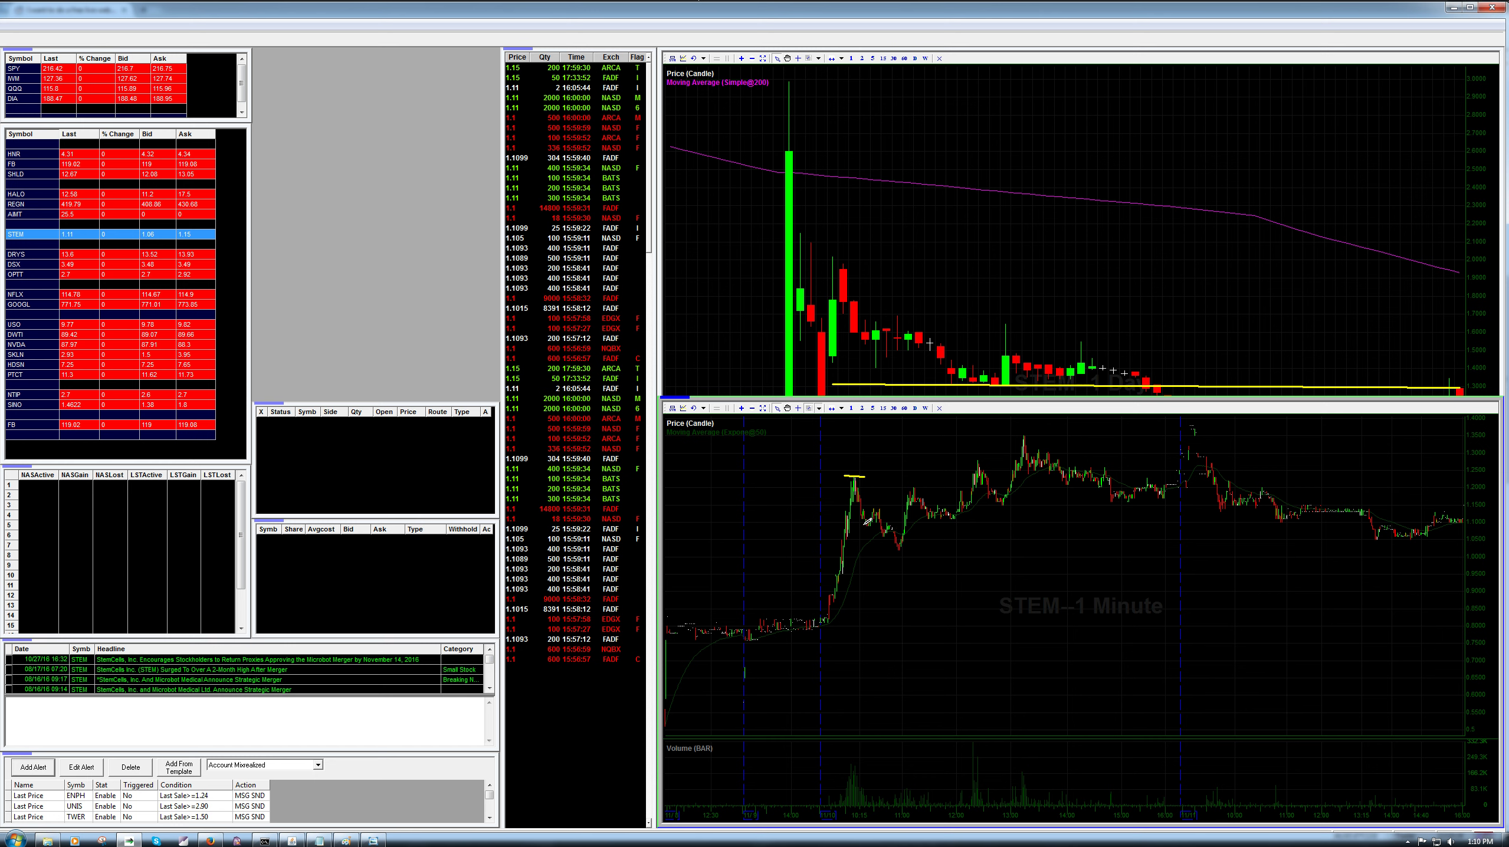
drag(889, 550, 909, 550)
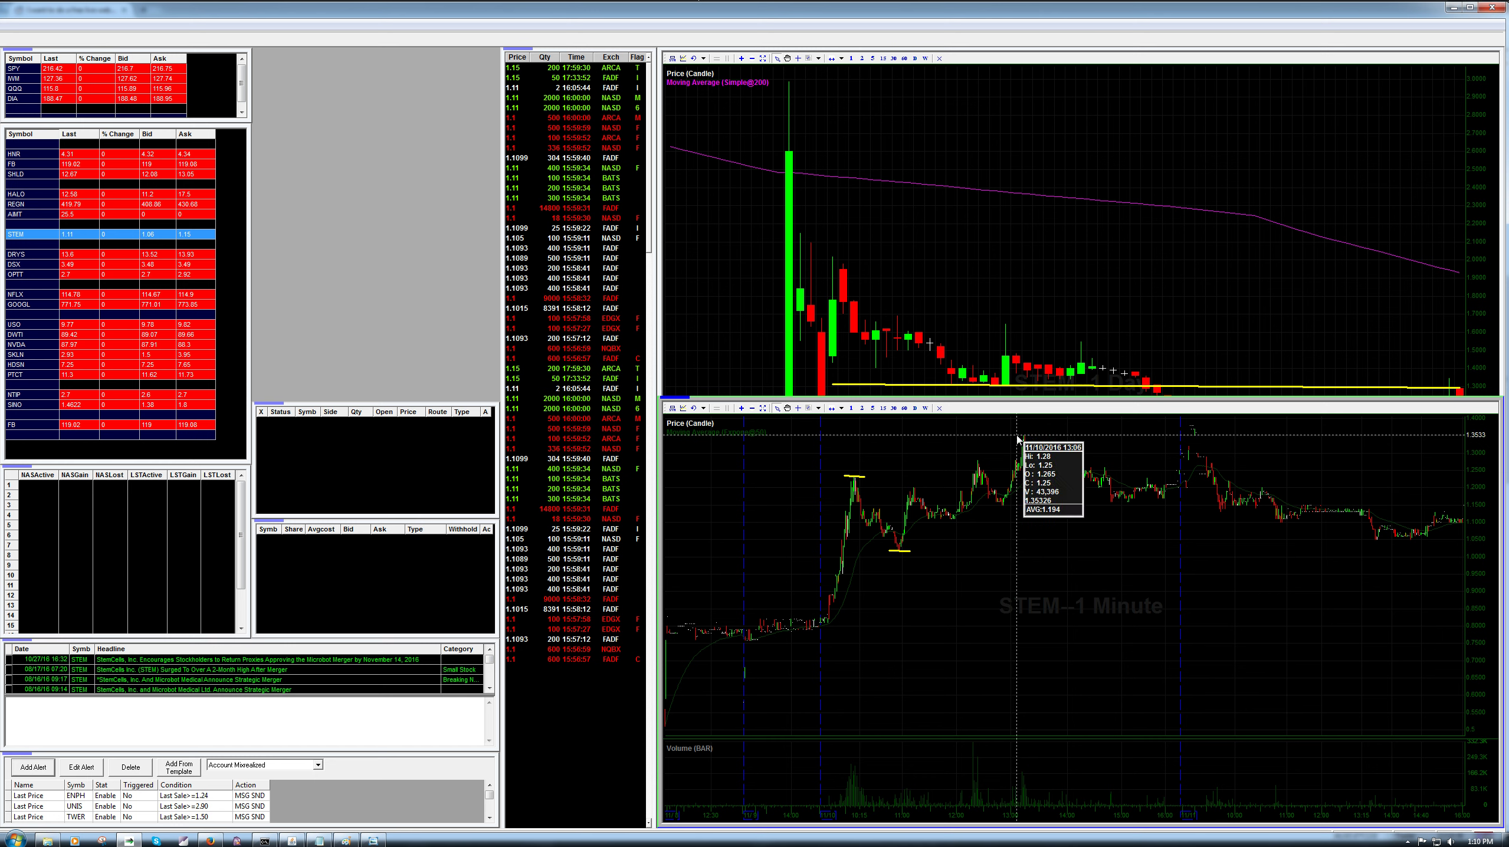
click(807, 408)
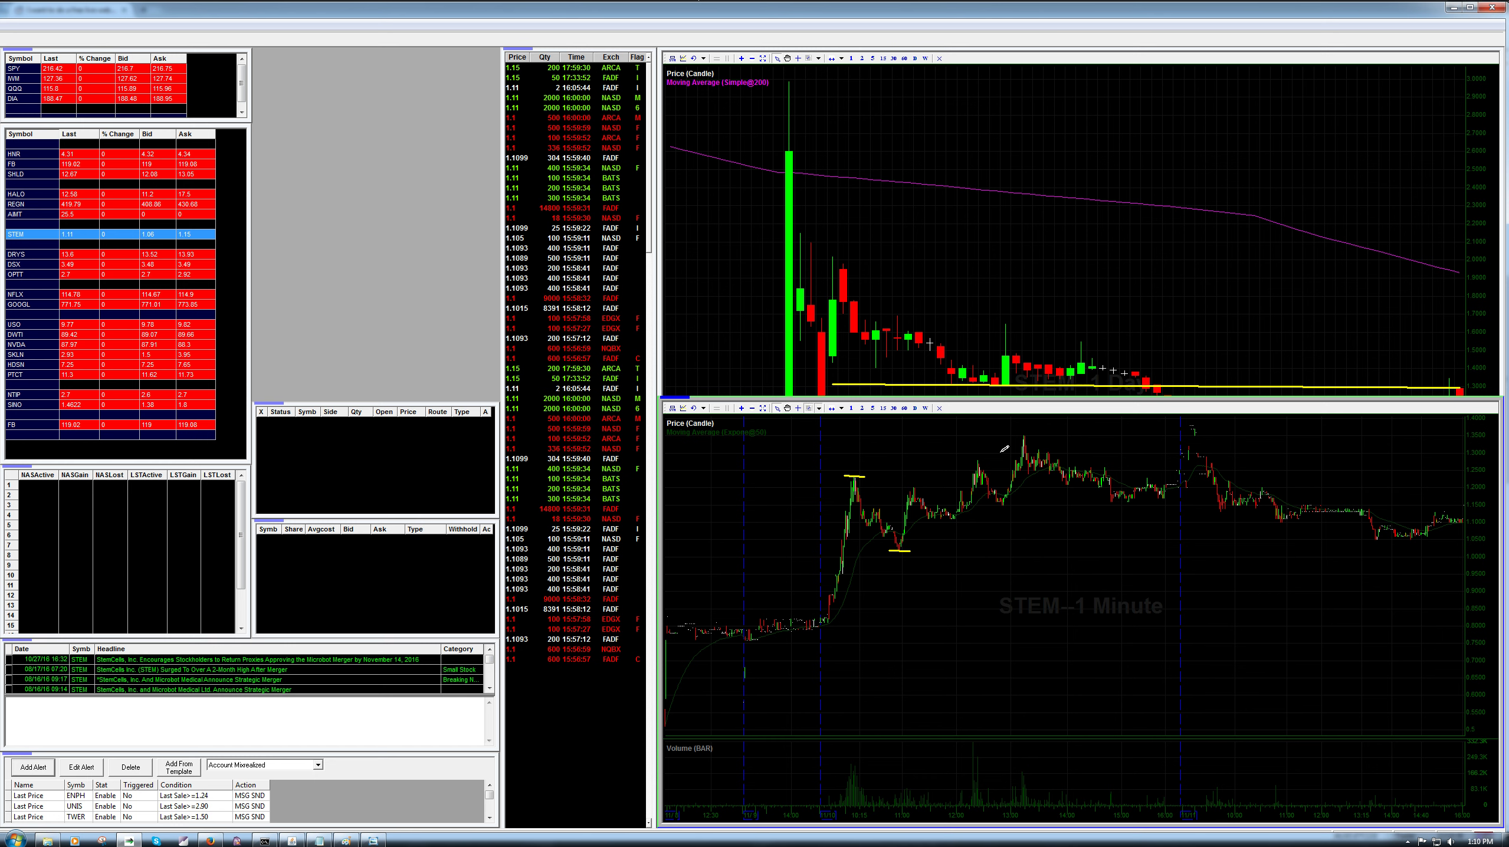
drag(1014, 437, 1030, 435)
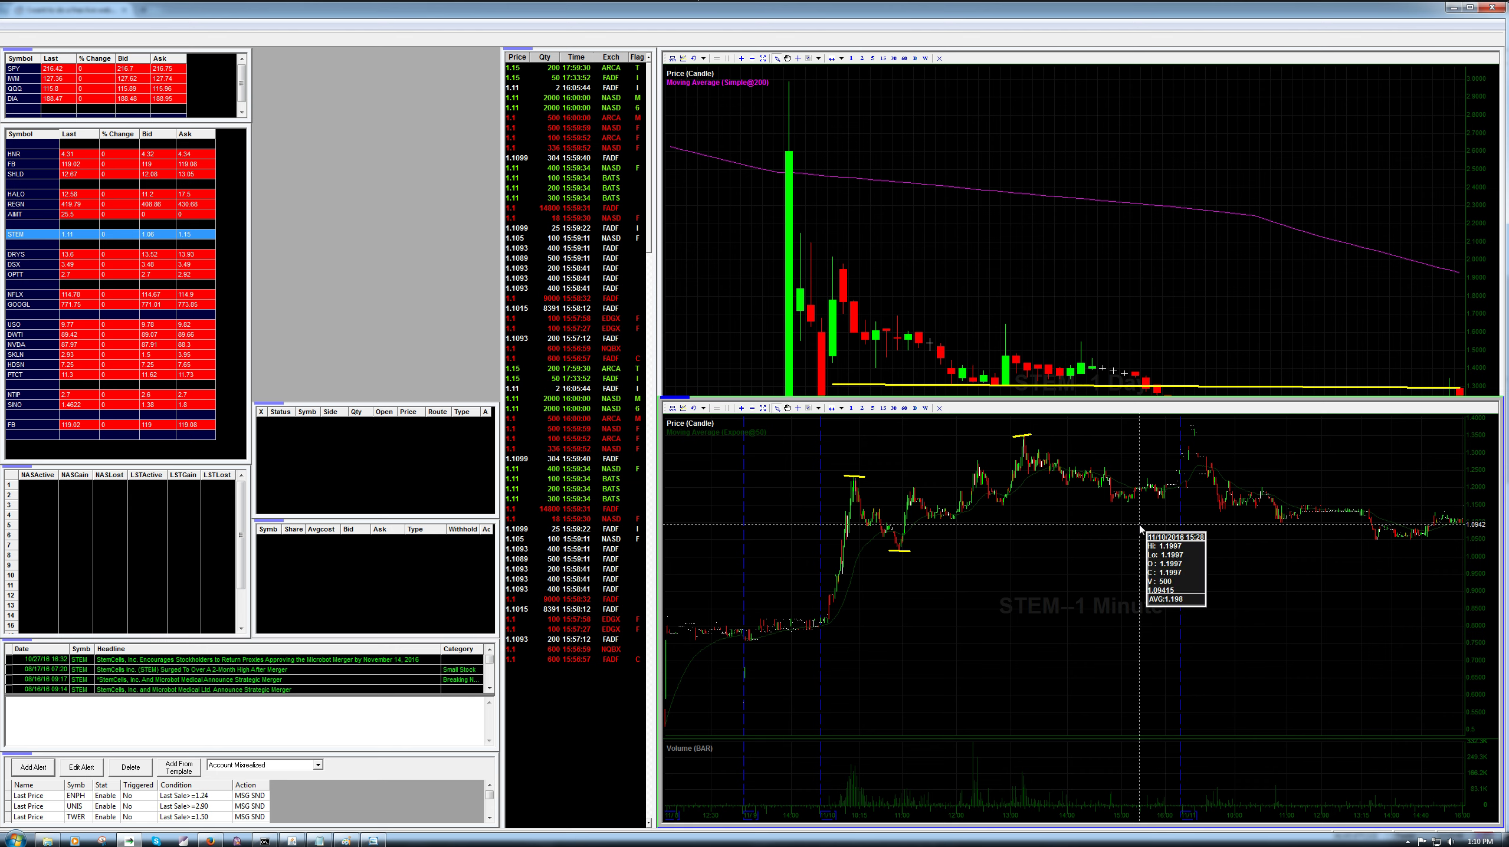
Step: Compare the marked levels on the STEM daily and 1-minute charts, examining the spike, the pullback and the following highs
double_click(1217, 373)
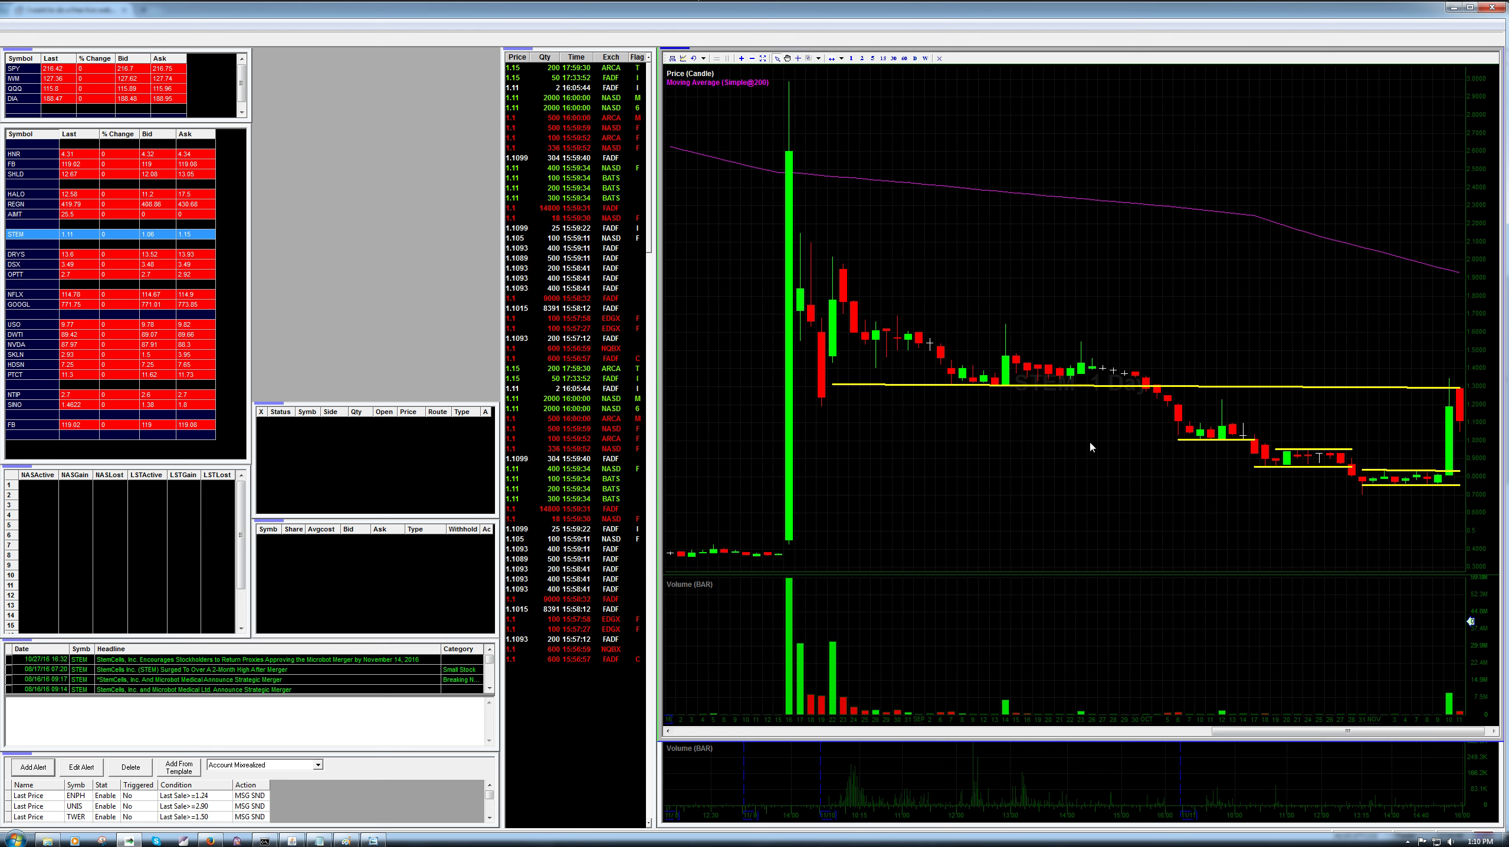
key(alt+Tab)
key(alt+Tab)
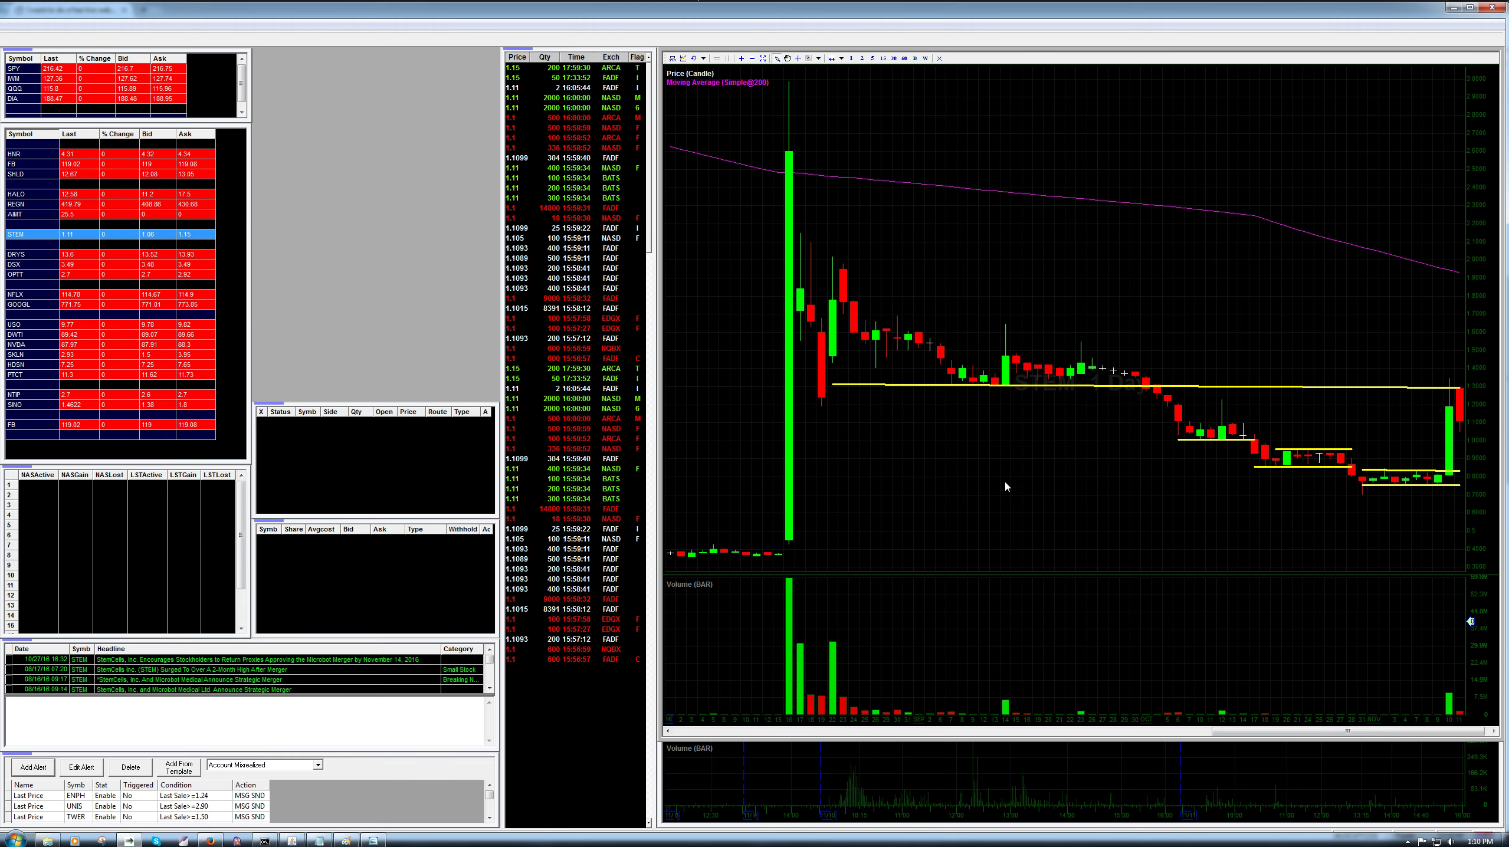
key(alt+Tab)
key(alt+Tab)
double_click(1088, 424)
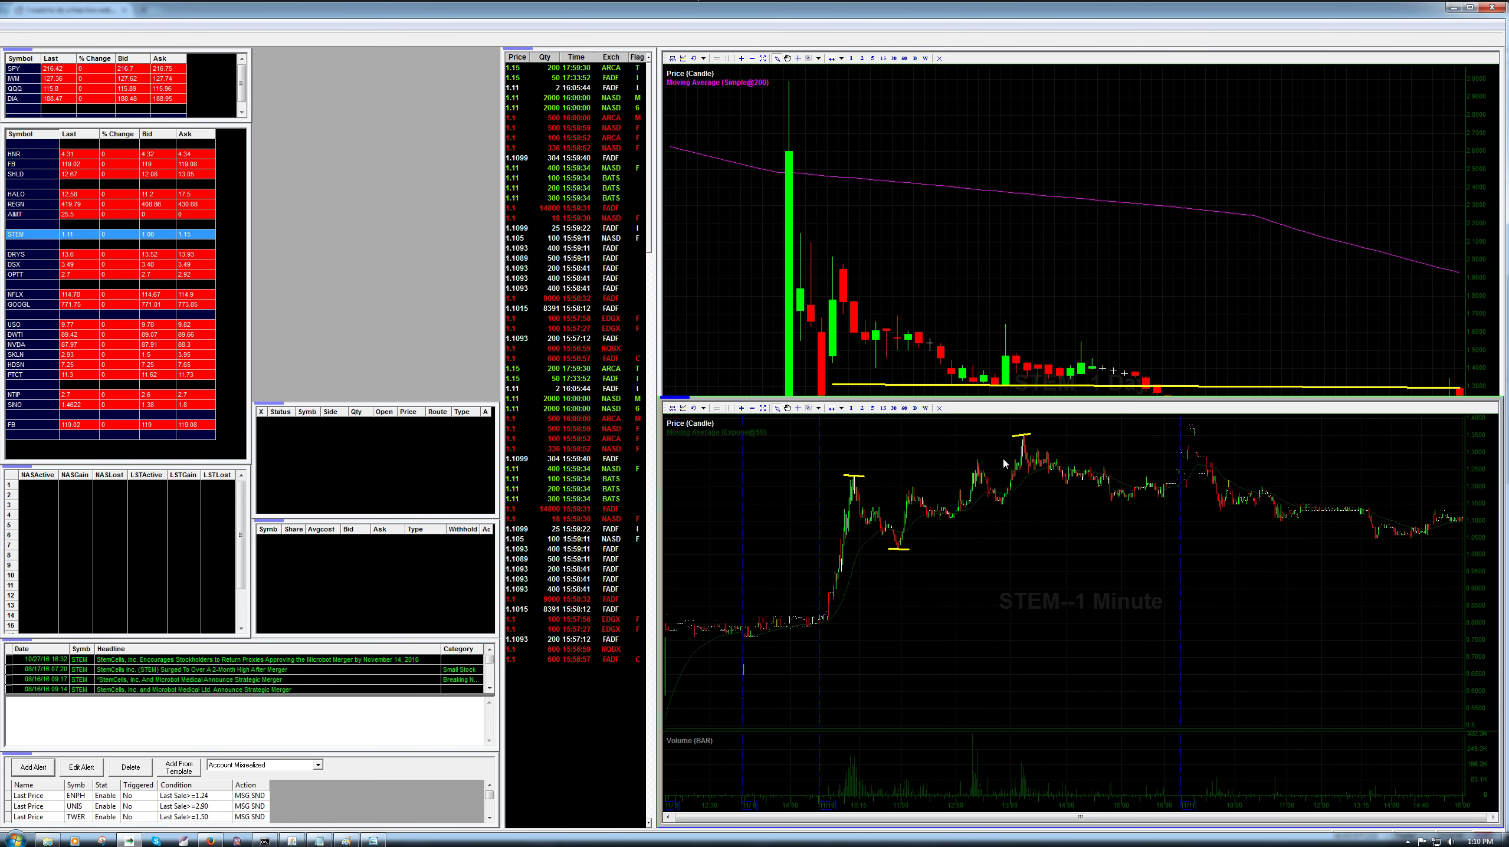
scroll(1021, 468, down, 5)
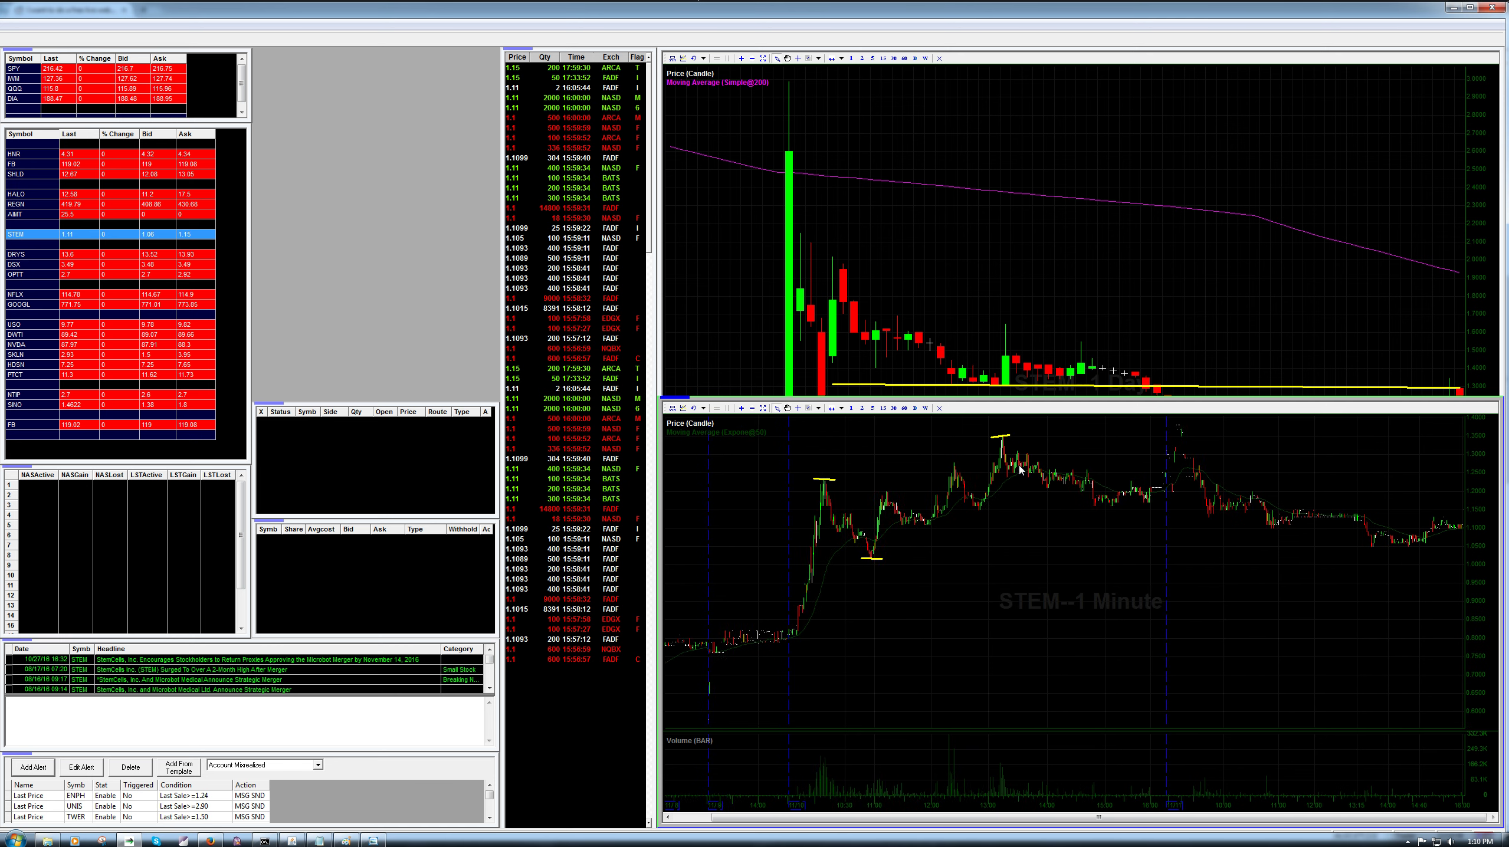
scroll(1019, 468, up, 4)
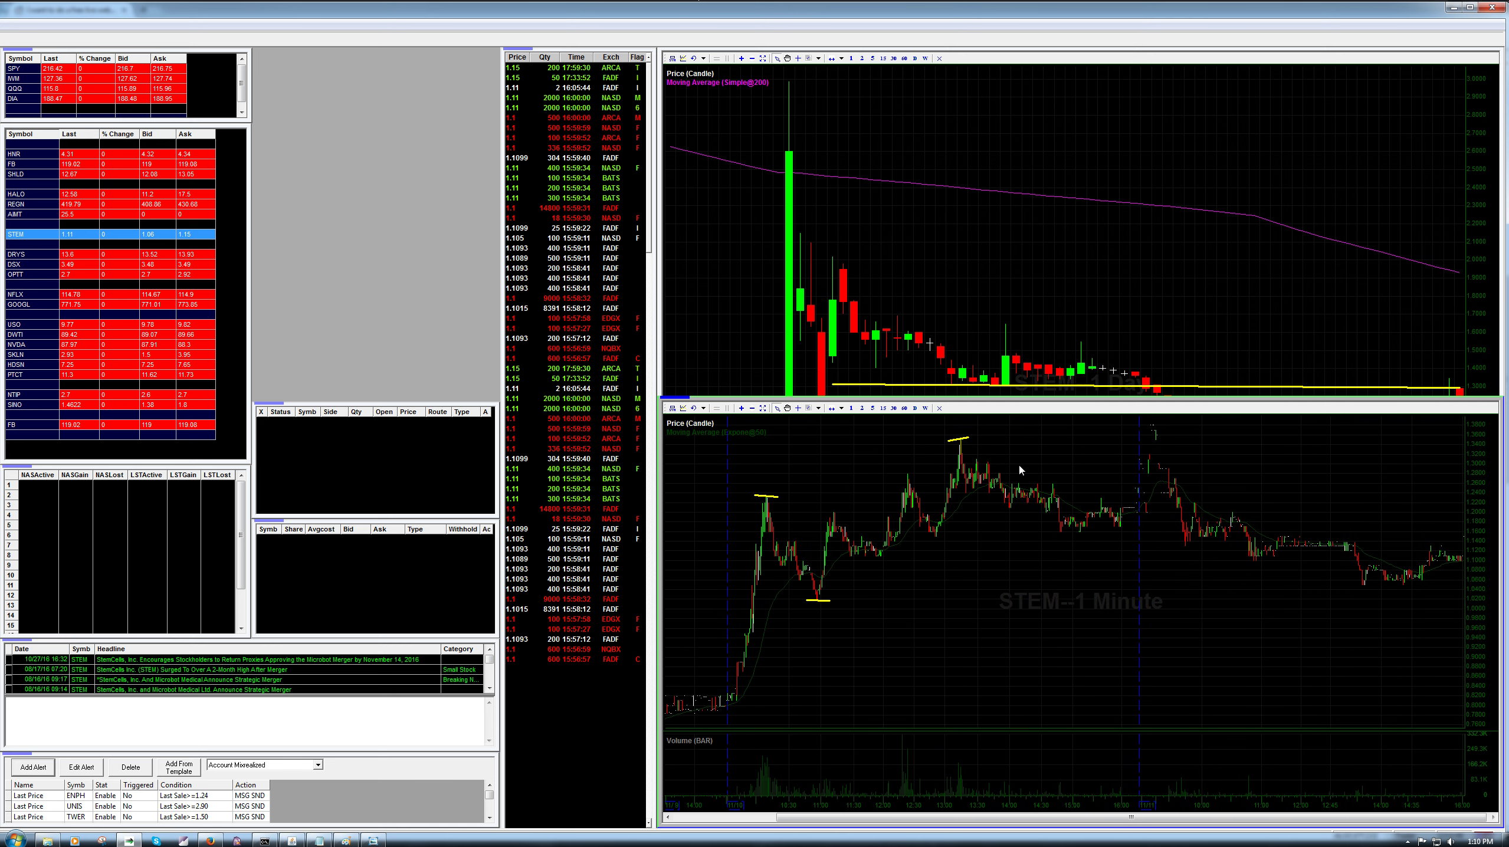
scroll(1020, 470, up, 2)
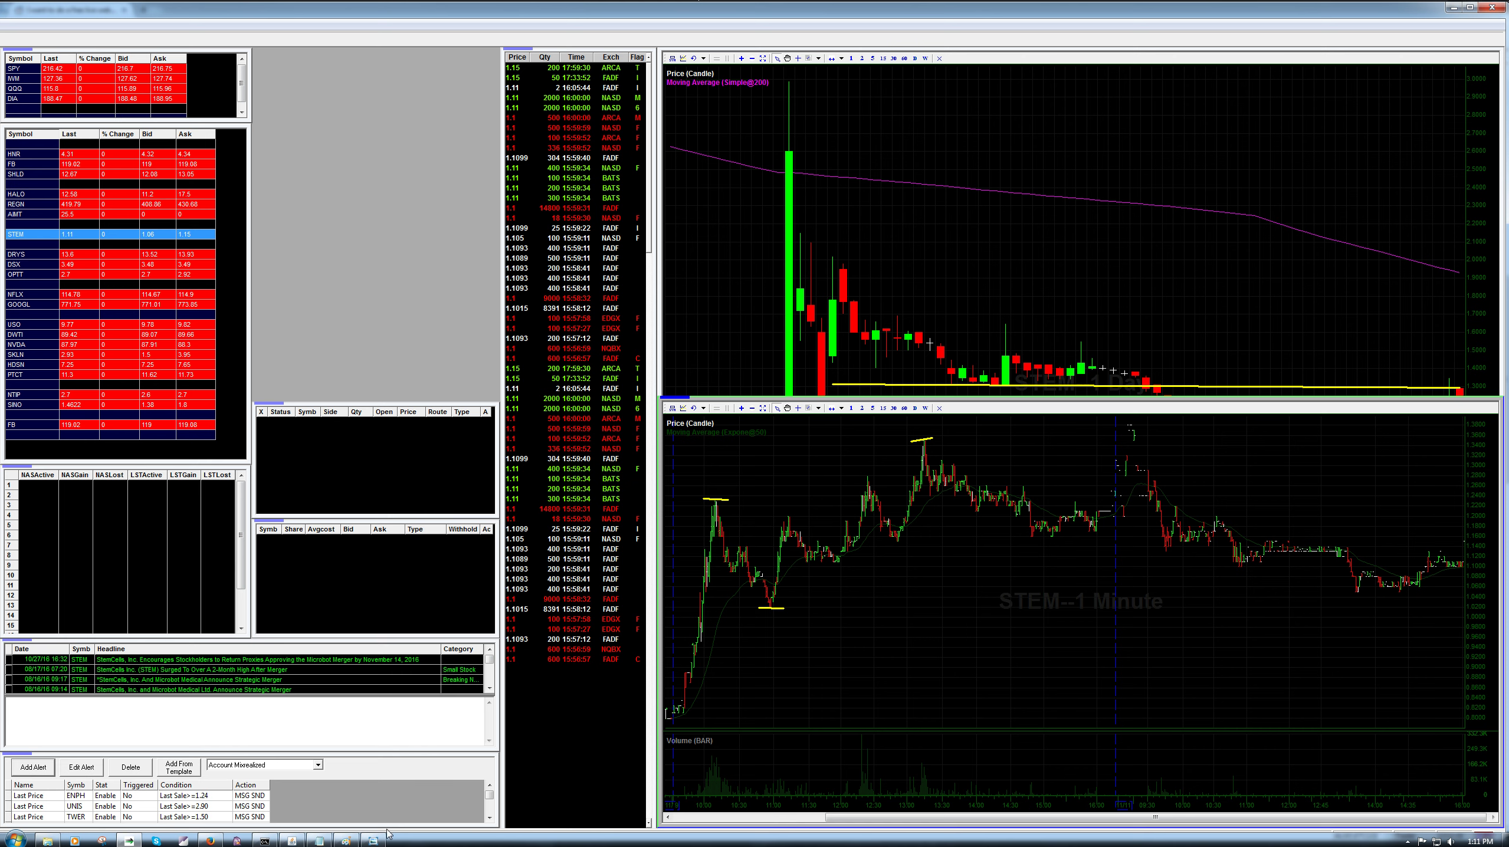
Step: Open the Reddit thread and highlight the question about how much is done per trade
click(210, 841)
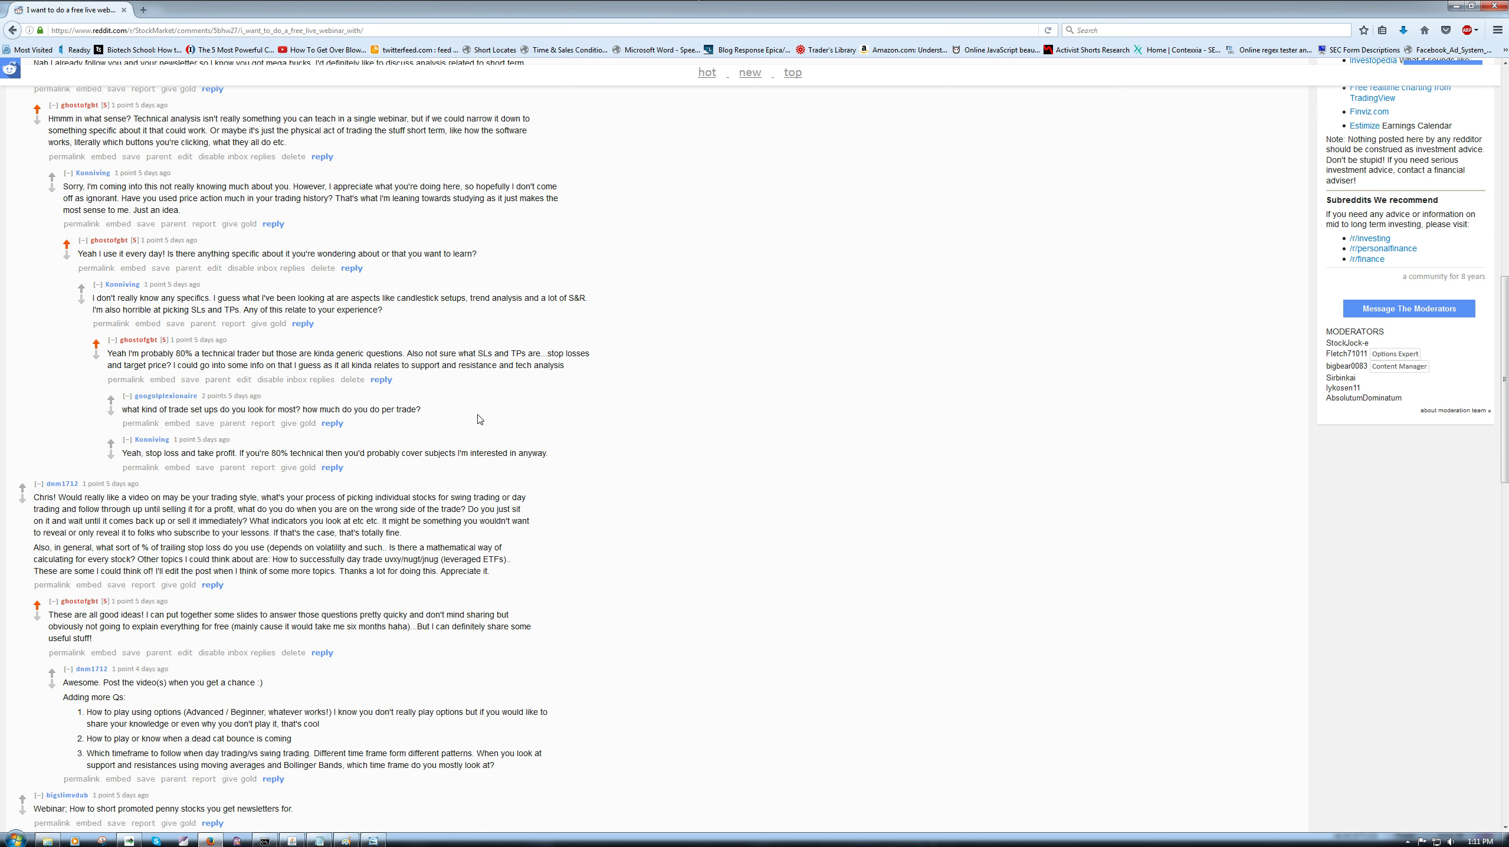
drag(342, 409, 472, 422)
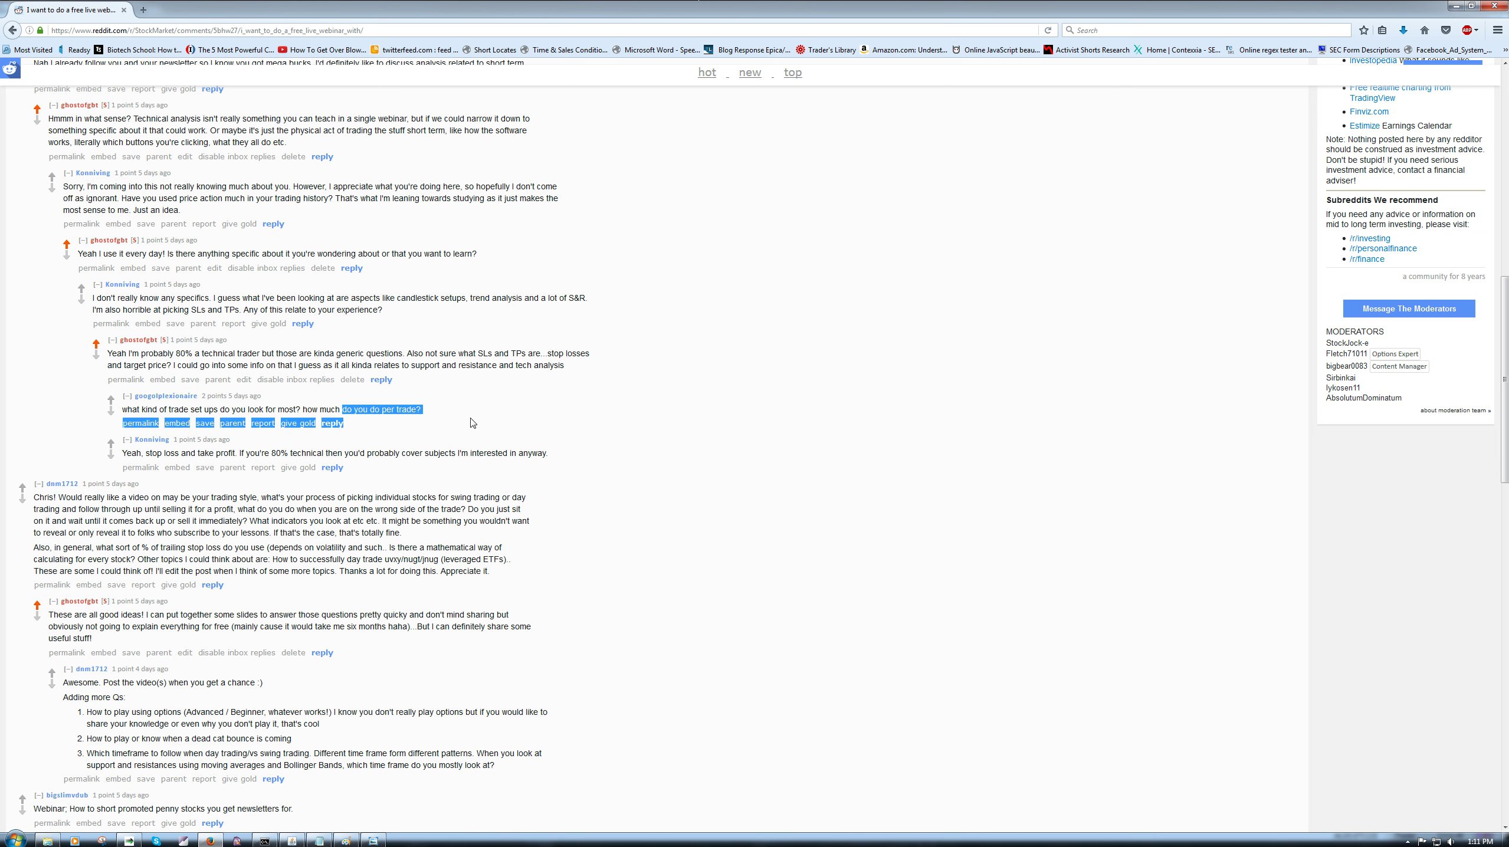
click(410, 409)
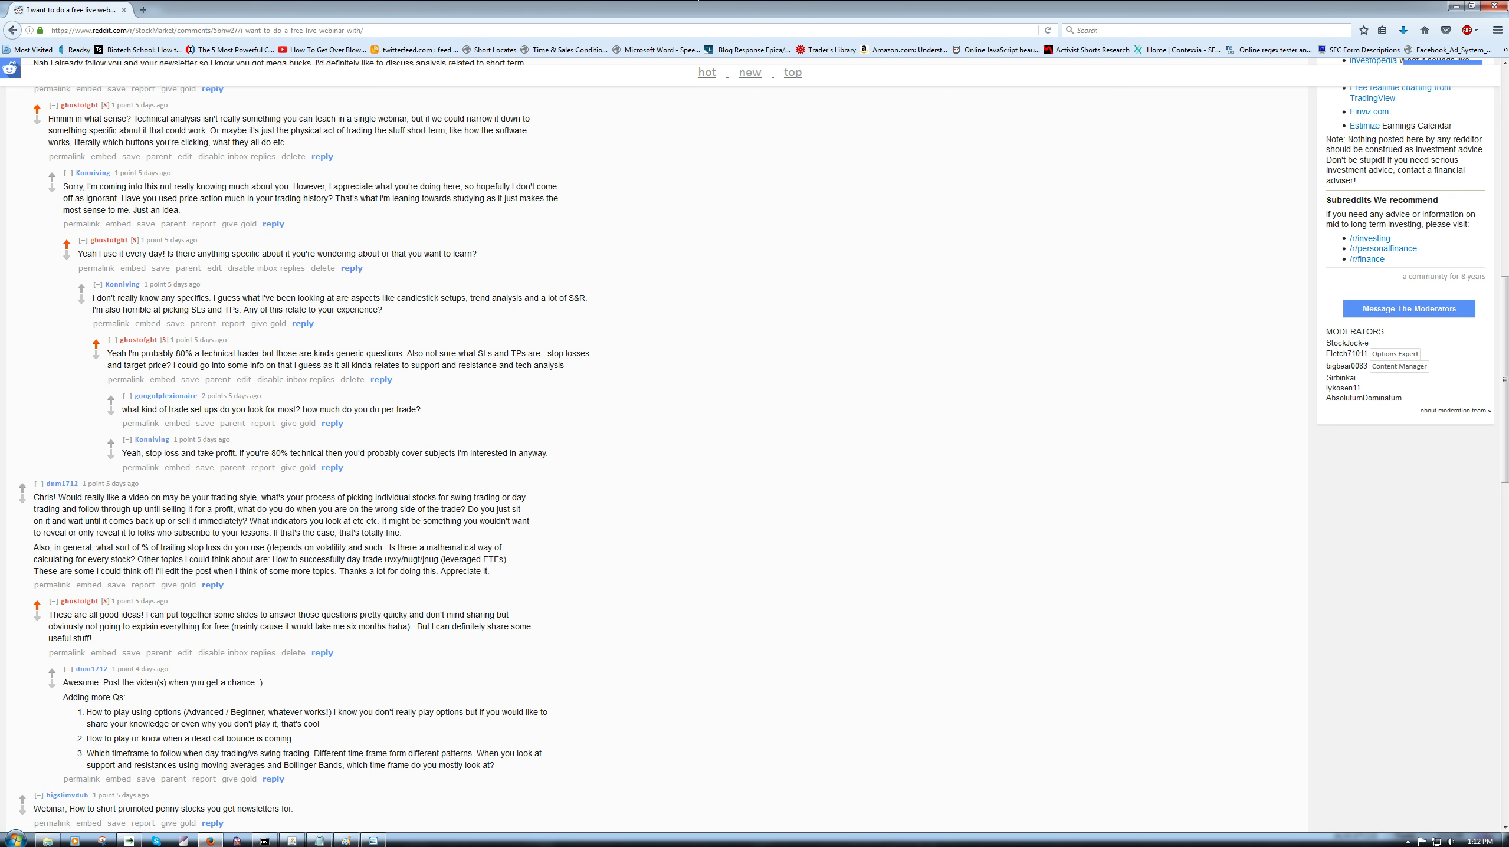
Step: Return to the charts, load FB, and draw a horizontal line across the top of the consolidation on the 1-minute chart
key(alt+Tab)
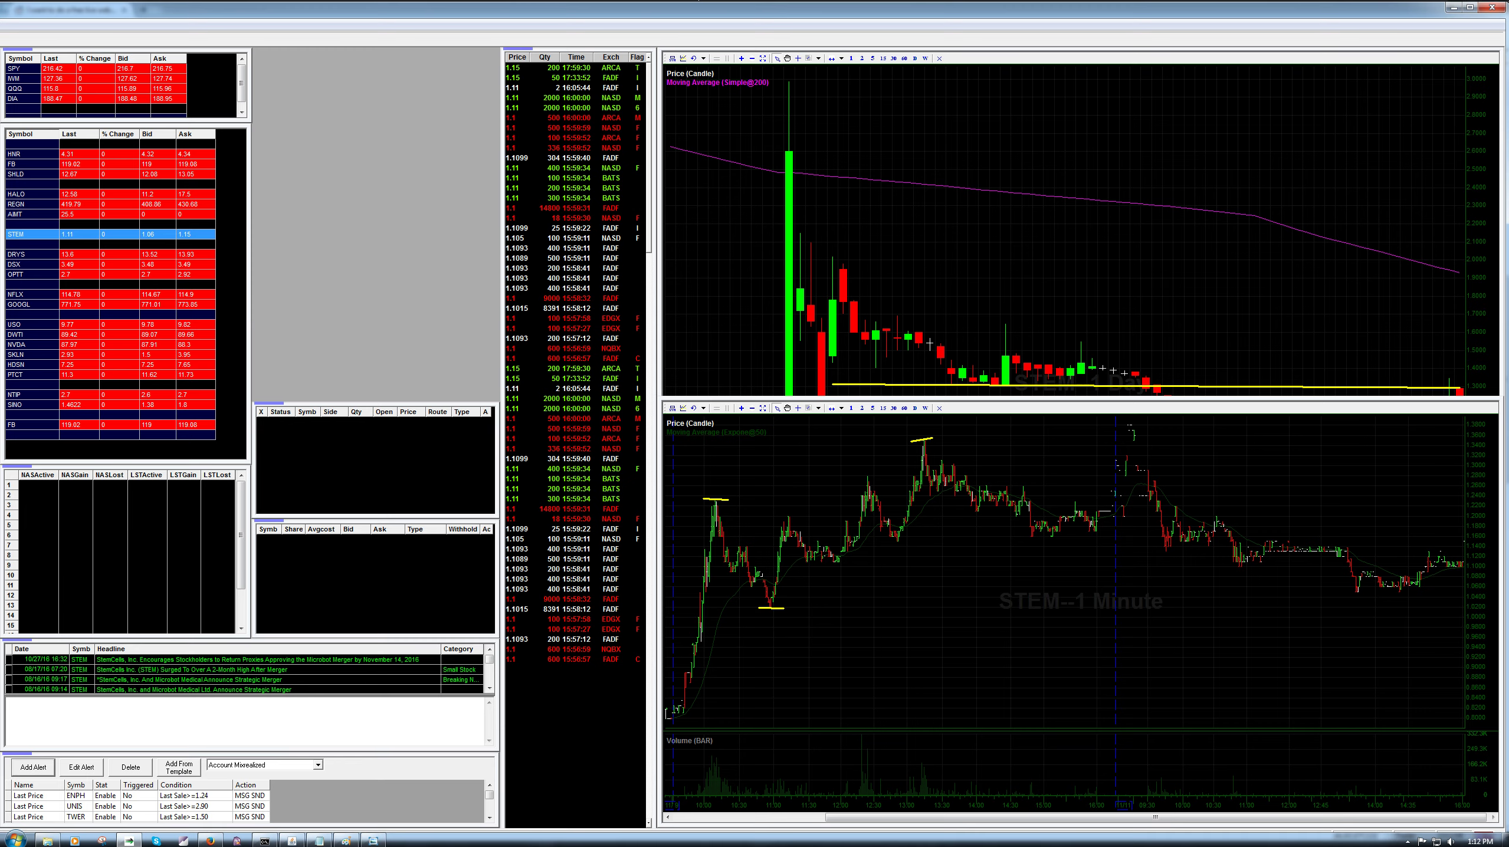
click(31, 425)
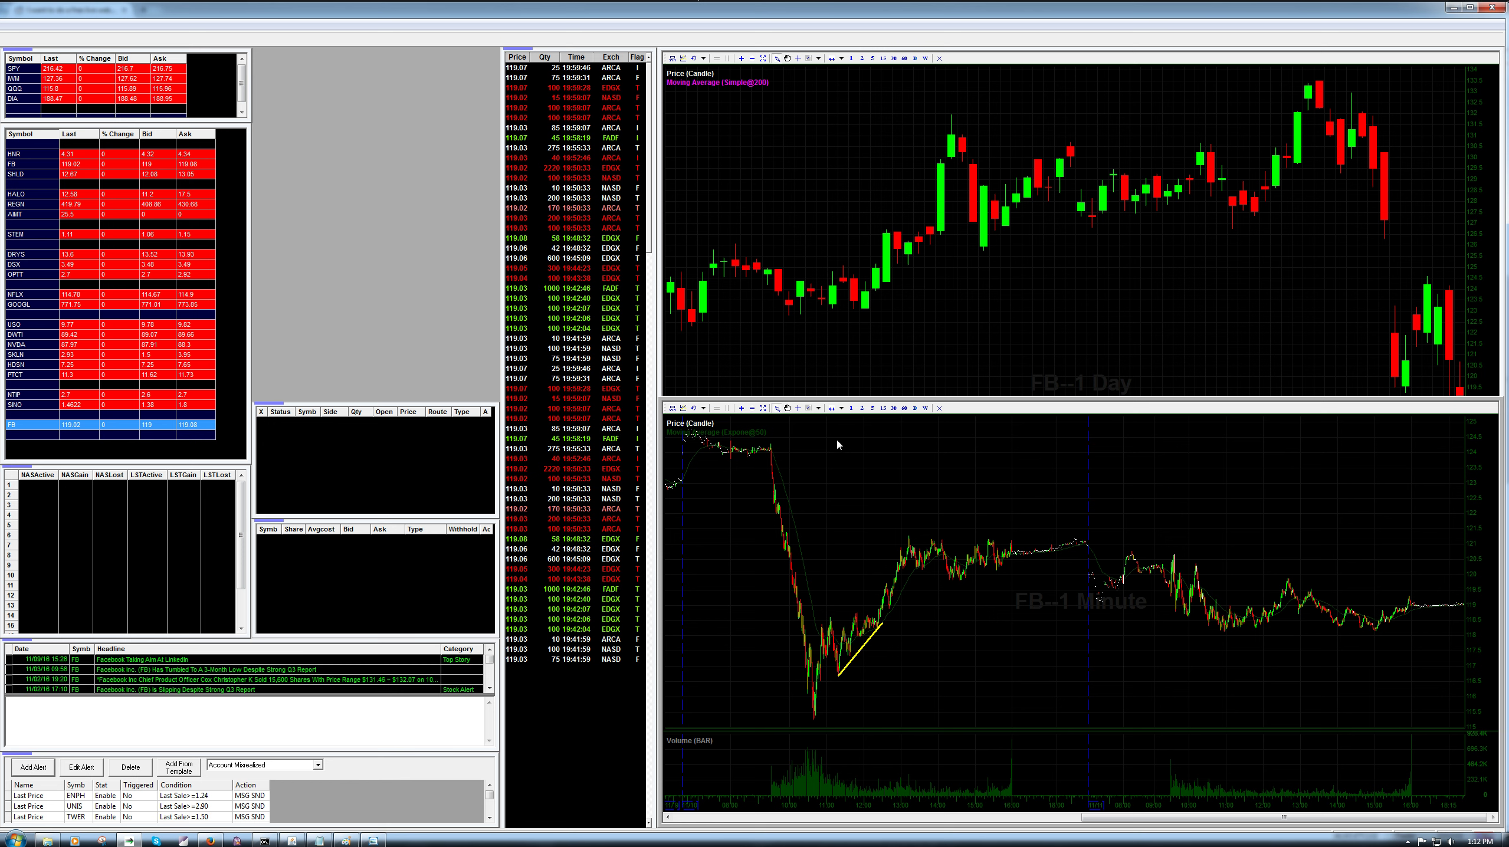
drag(819, 614, 898, 614)
drag(842, 617, 834, 622)
Step: Load DRYS and draw a slightly descending trend line over the top of the consolidation before the steep rally on its 1-minute chart
click(25, 255)
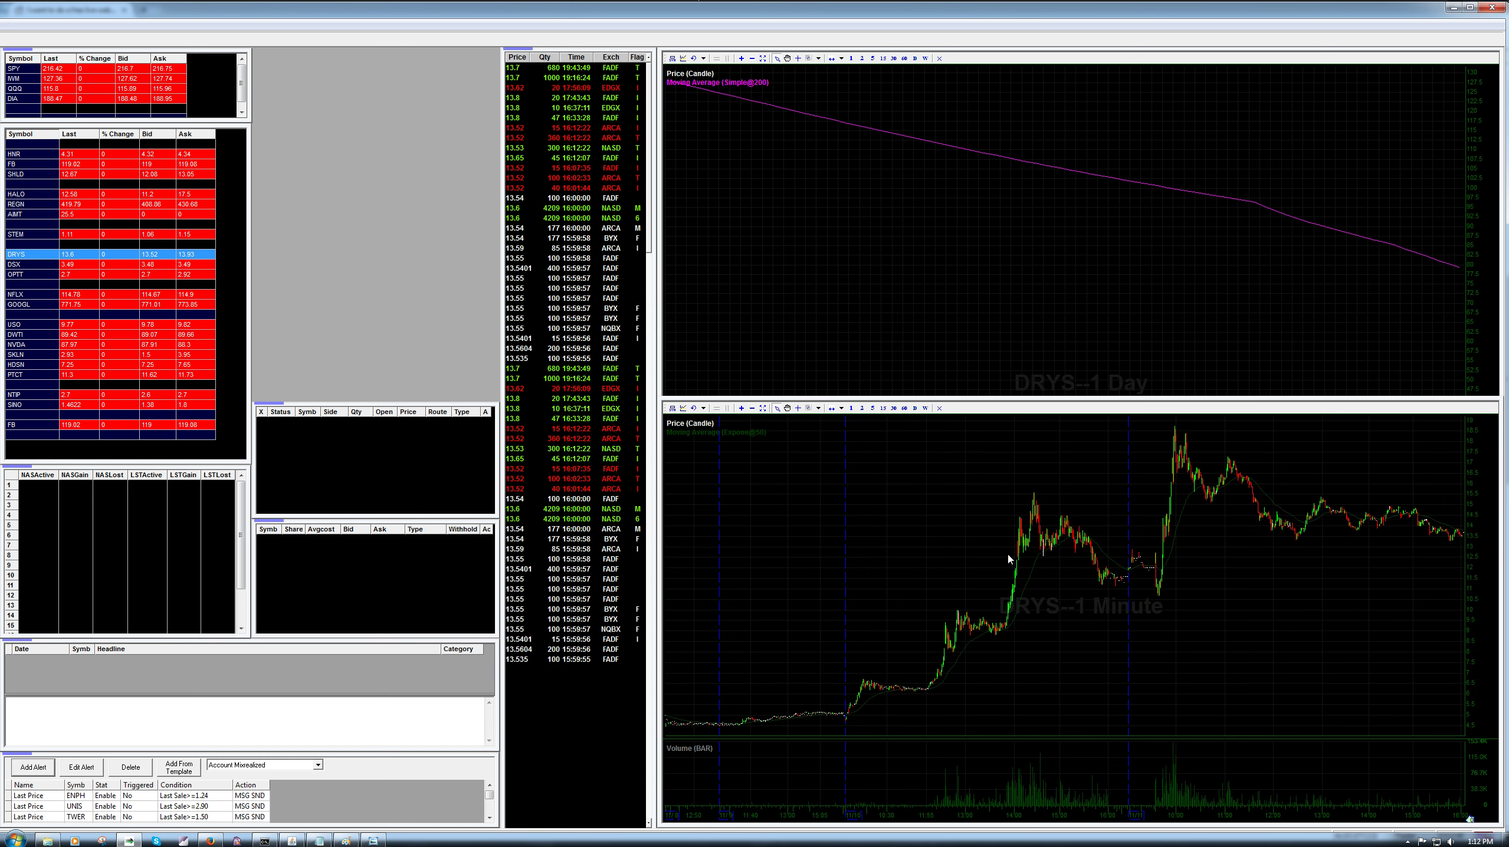
click(808, 408)
mouse_move(952, 609)
mouse_down()
mouse_move(1054, 630)
mouse_move(1034, 626)
mouse_up()
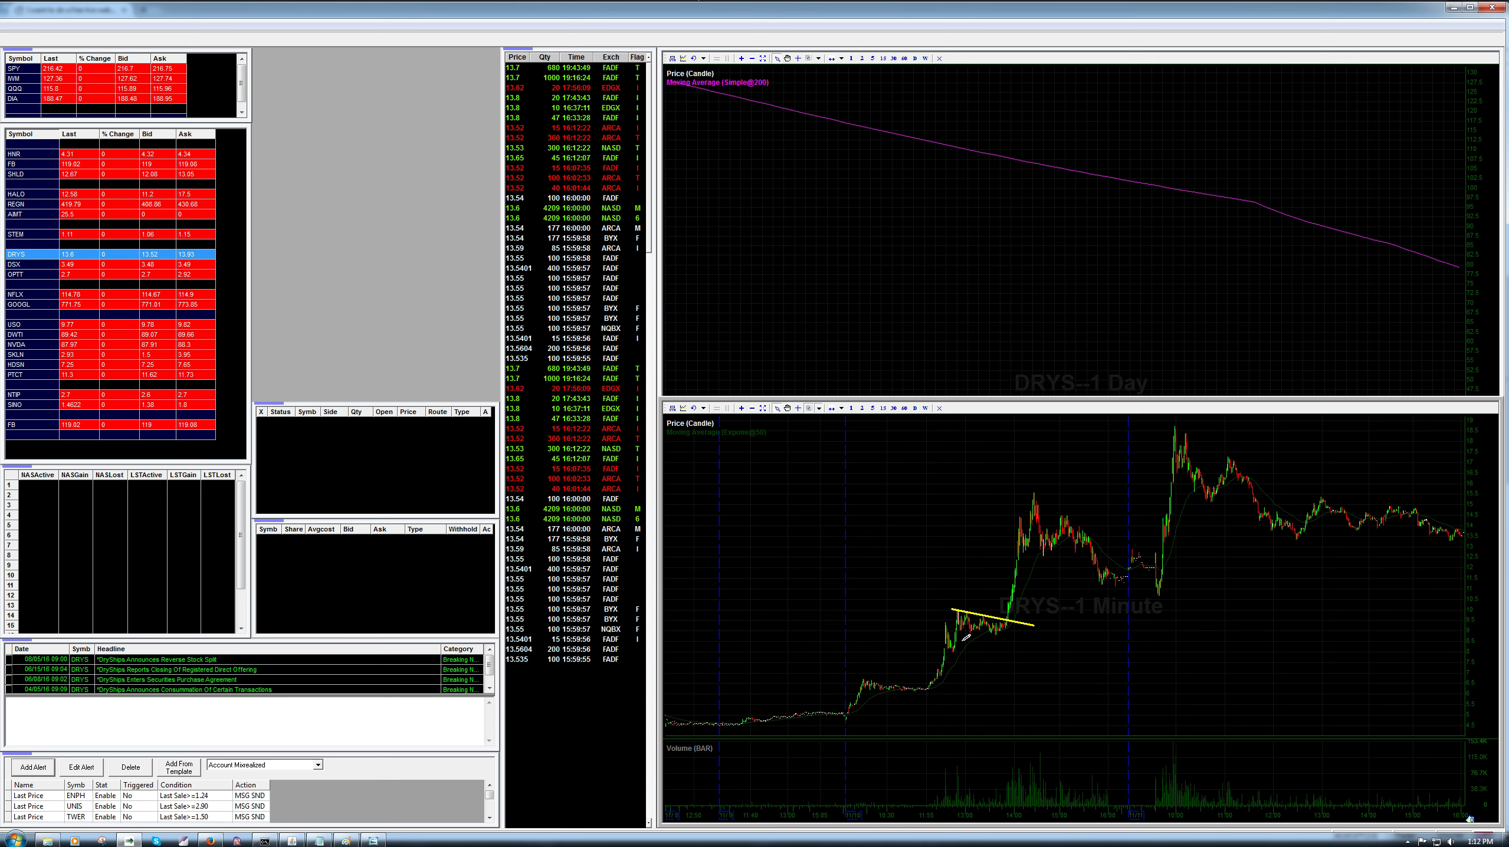
Step: Load the AIMT charts, shrink the daily chart so the 1-minute chart shows below it, and widen the daily range
drag(959, 635, 1019, 636)
click(25, 216)
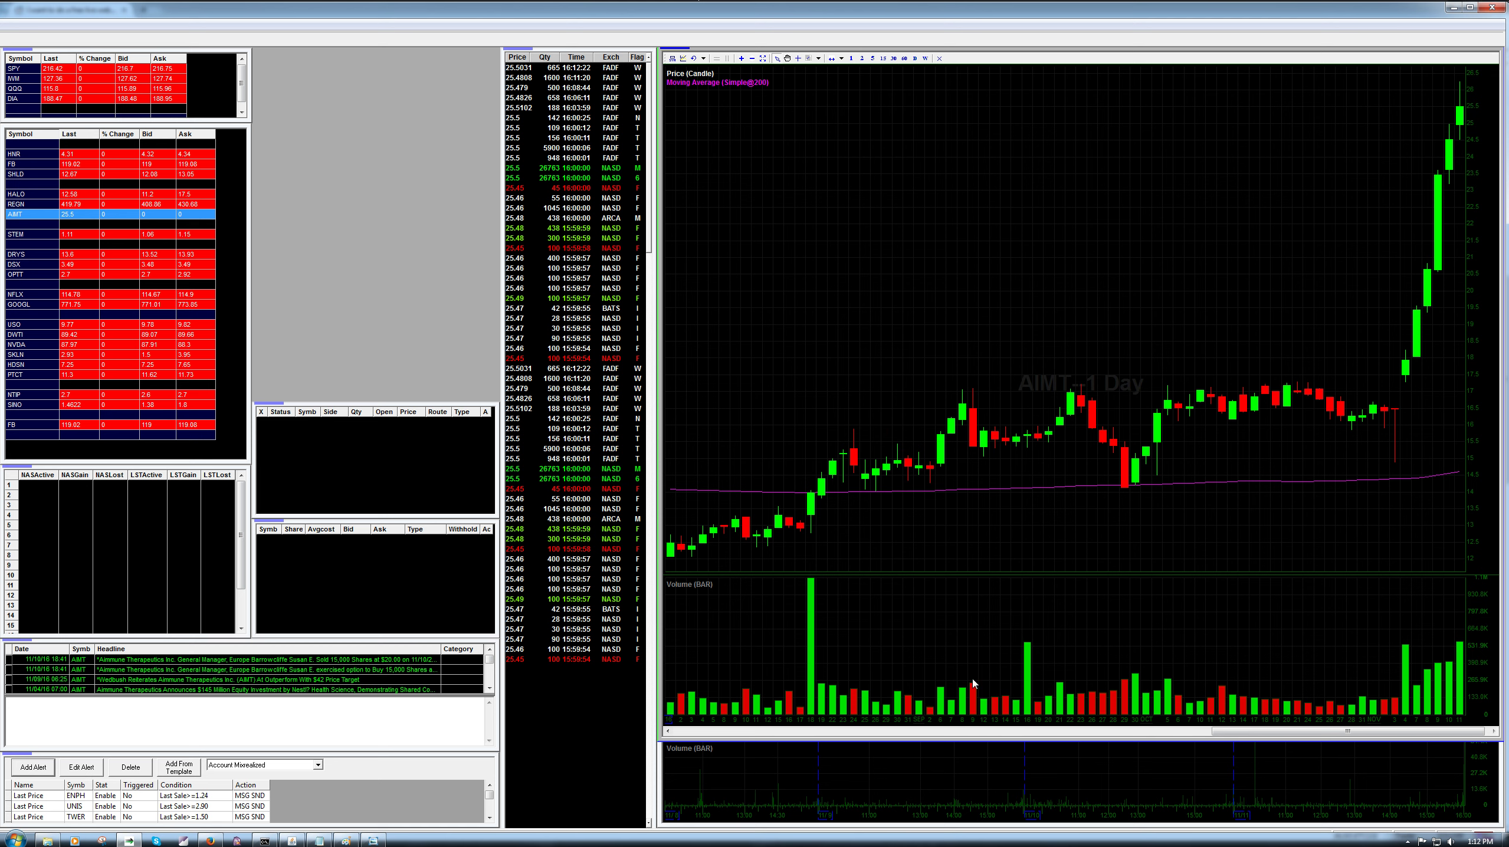
drag(995, 740, 976, 393)
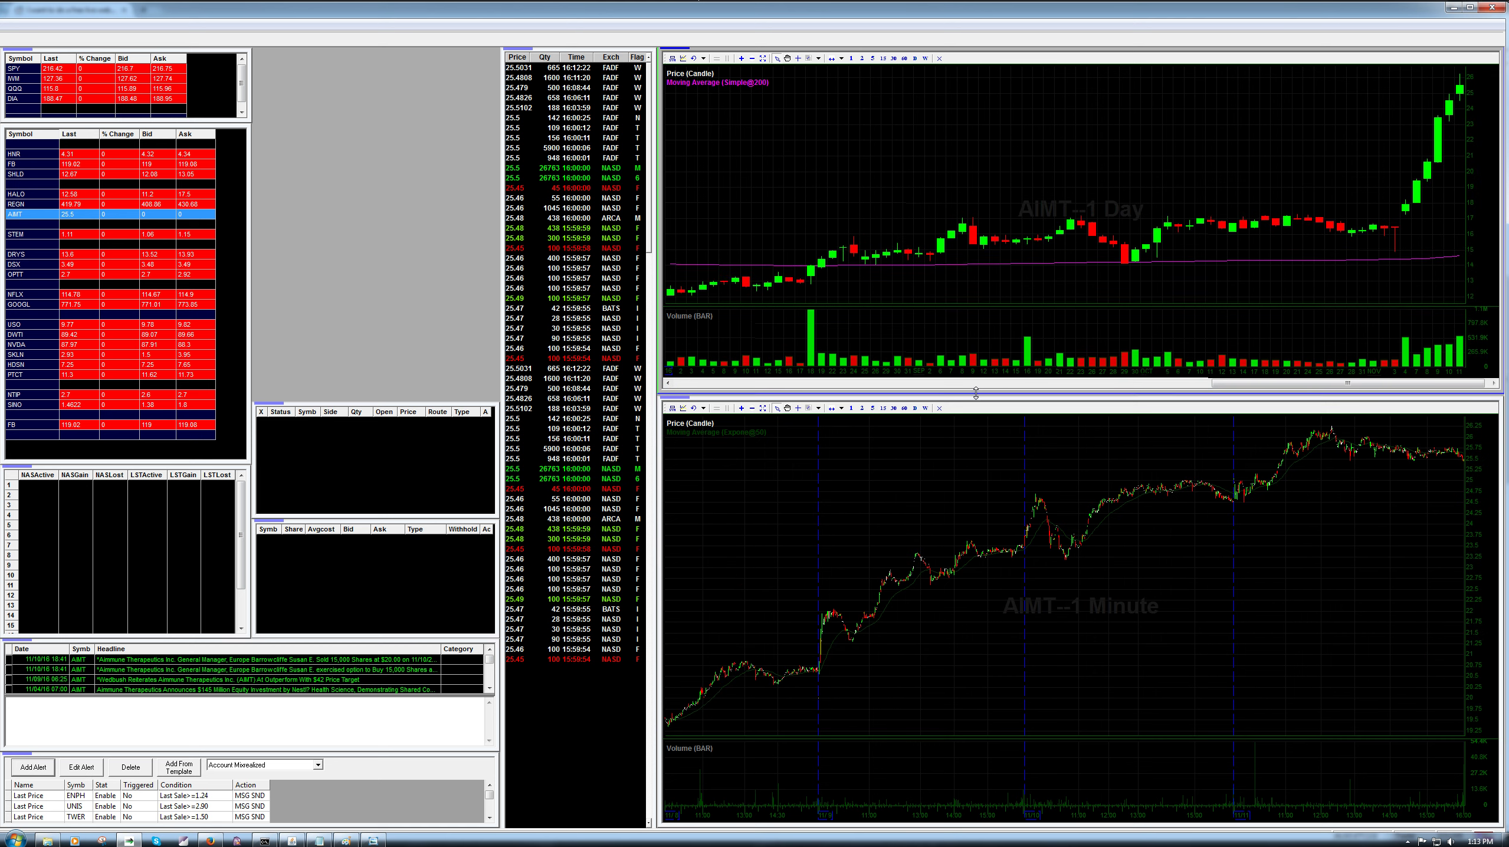
scroll(970, 268, down, 4)
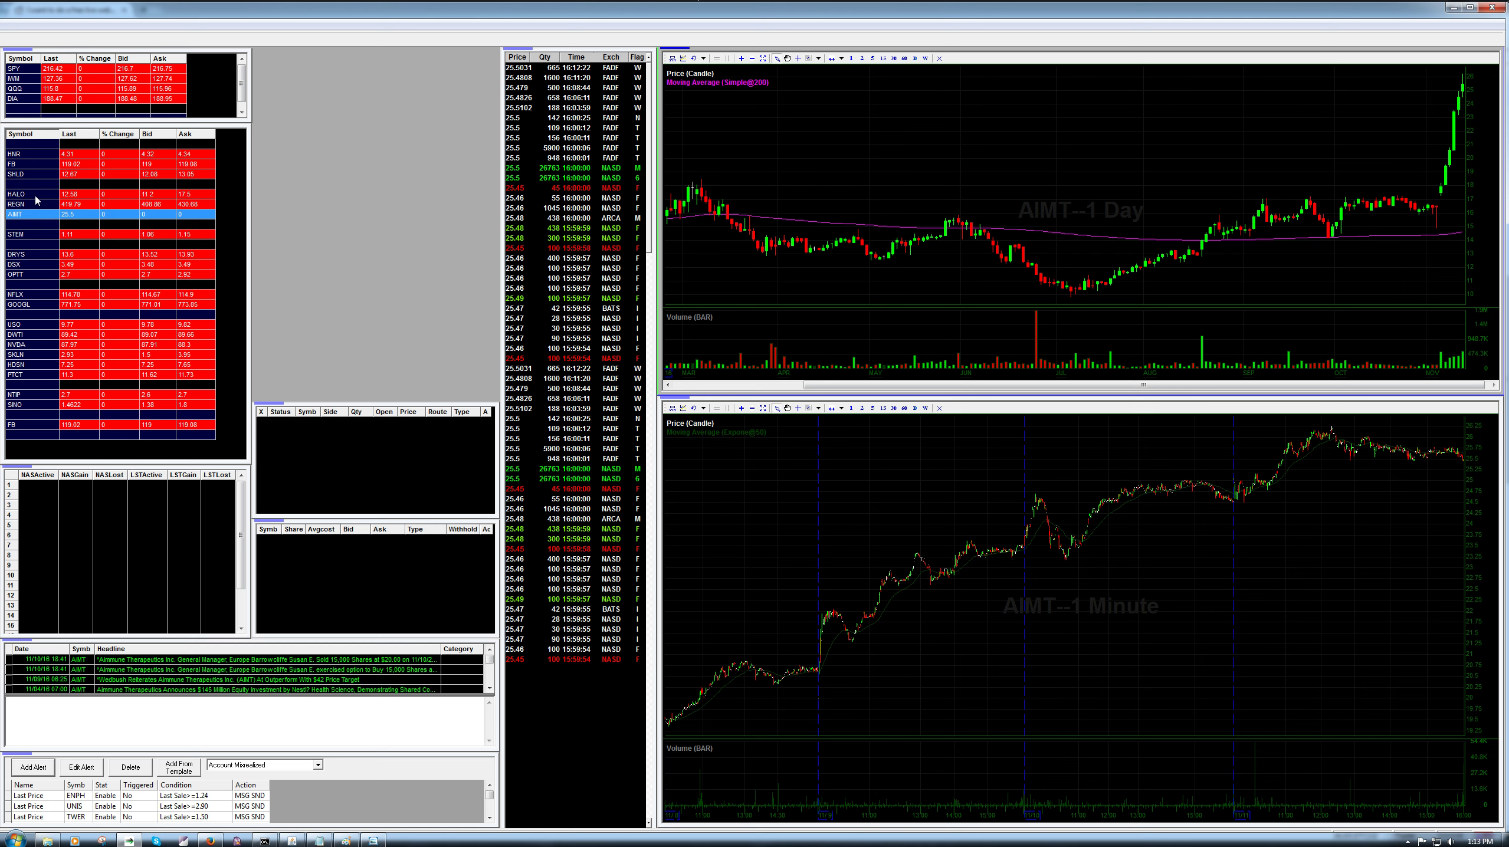
Step: Review the REGN, HALO and SINO charts, extending REGN's daily chart to cover more price history
click(34, 204)
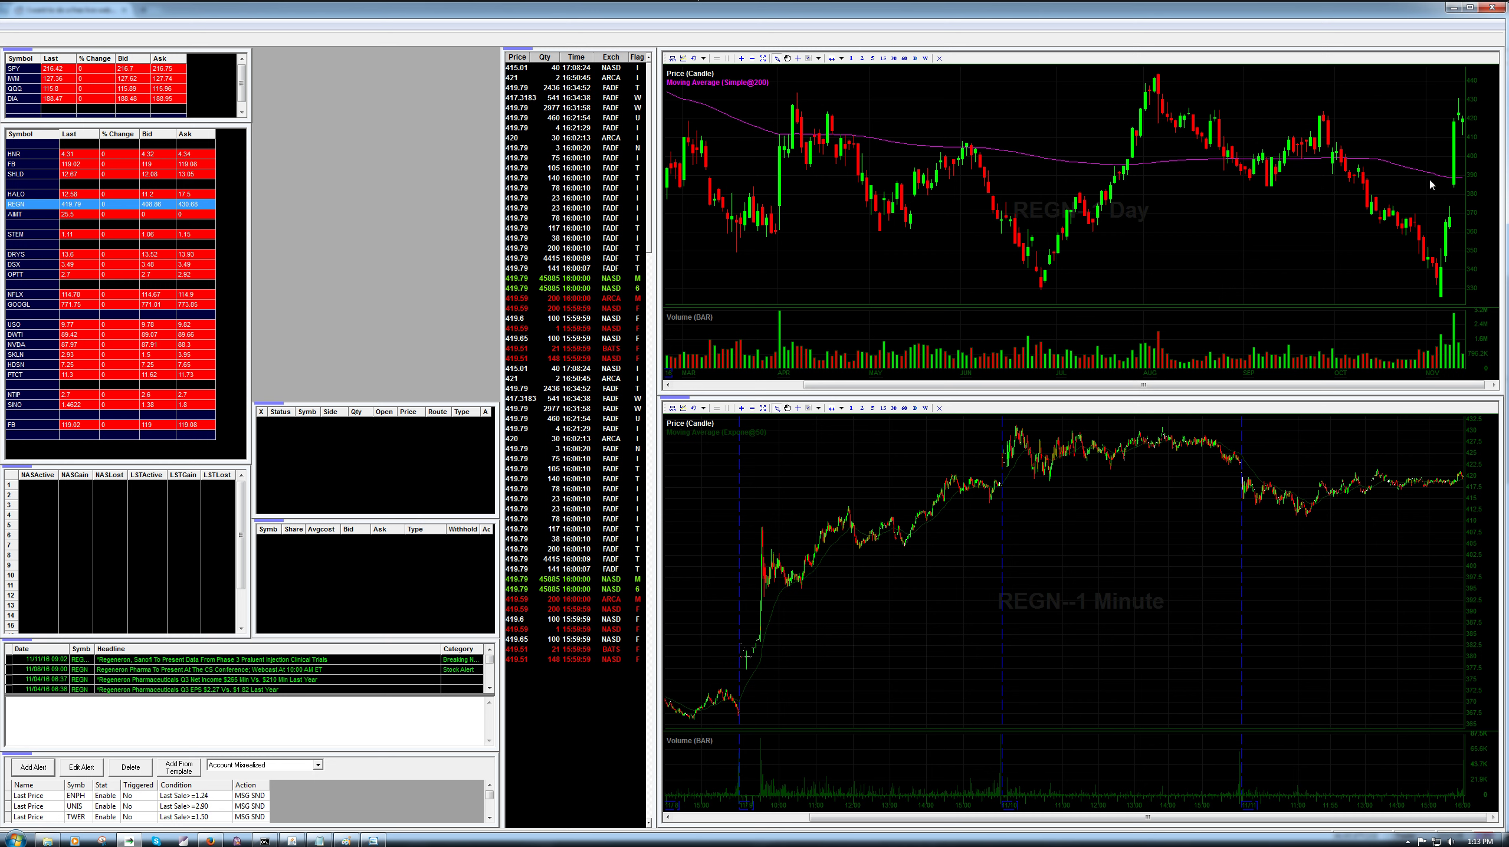
scroll(1219, 198, down, 3)
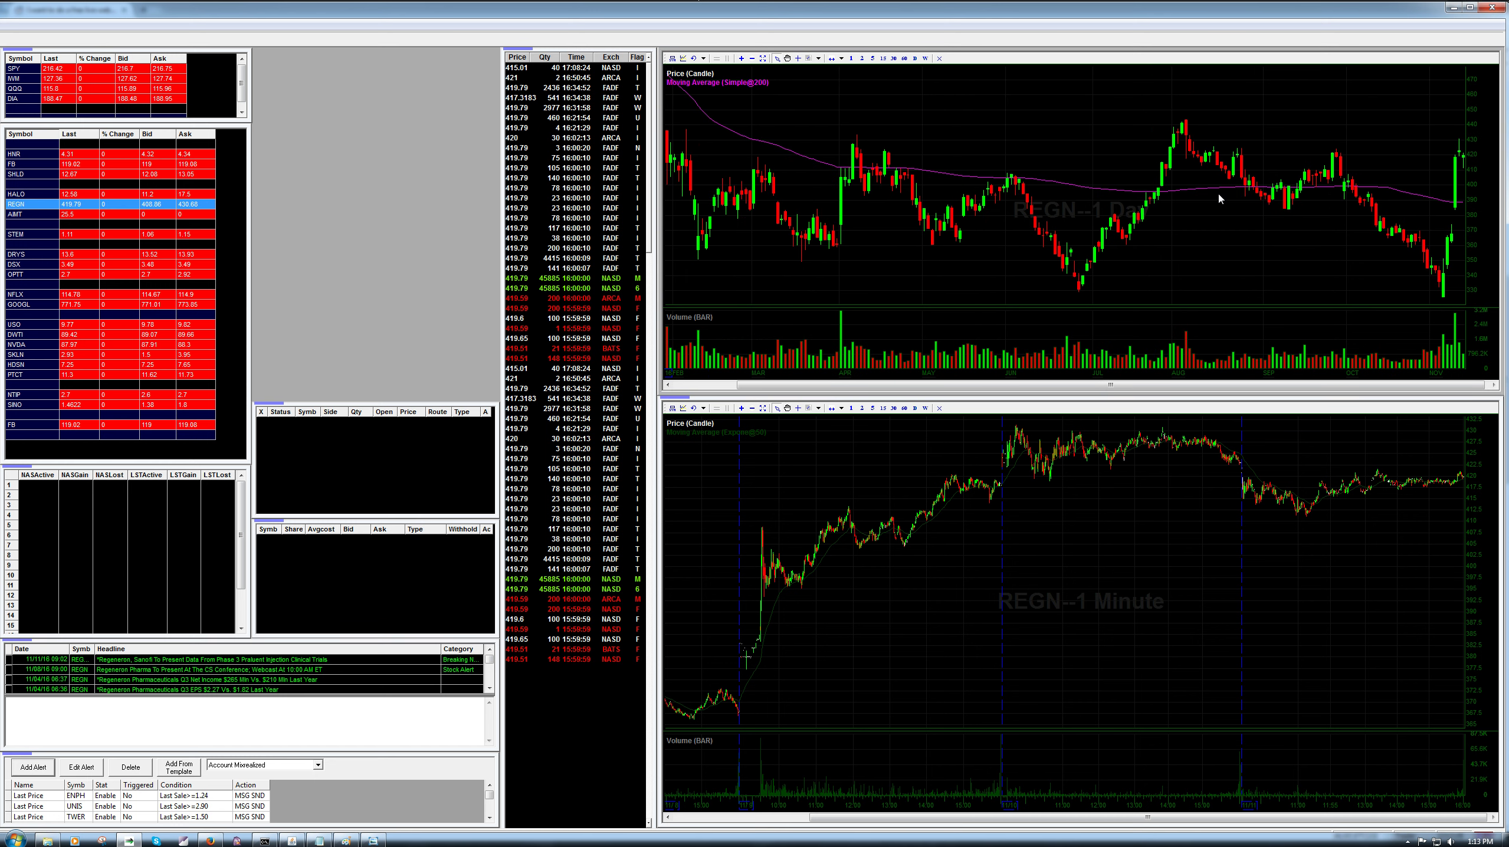
scroll(1219, 198, down, 2)
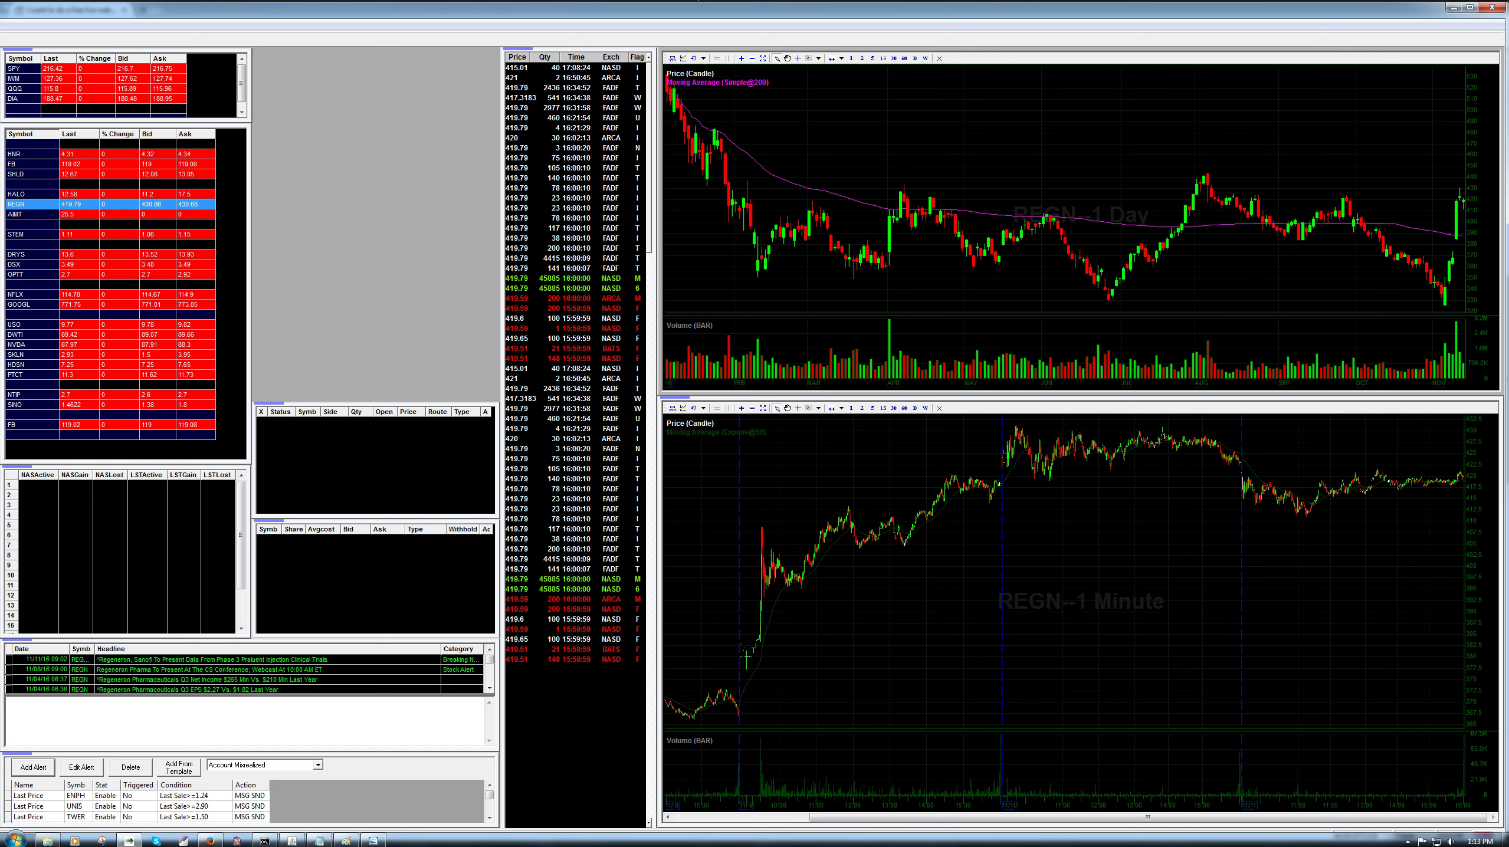
click(28, 194)
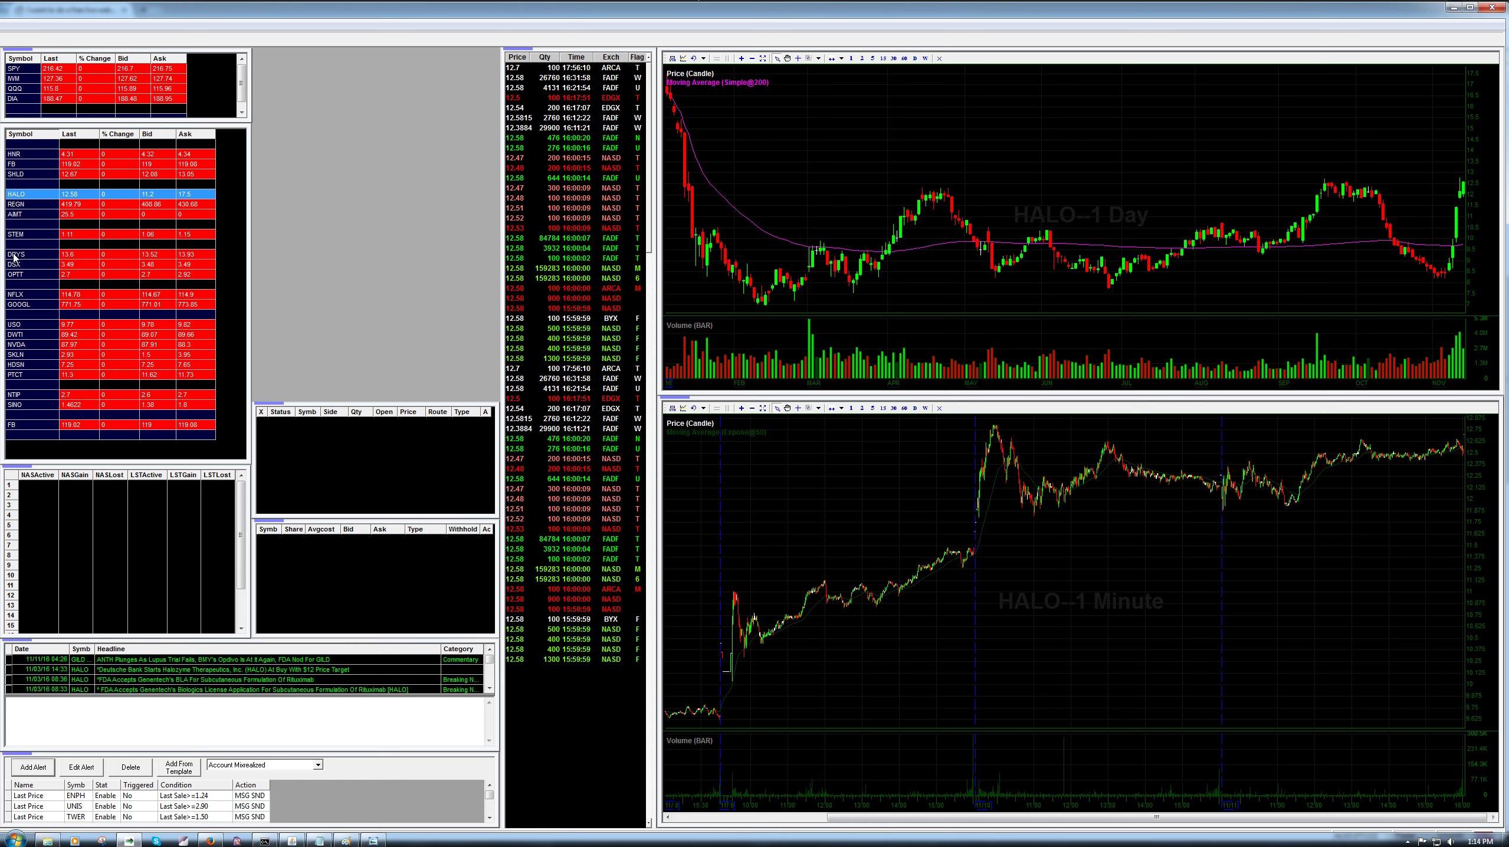
click(34, 406)
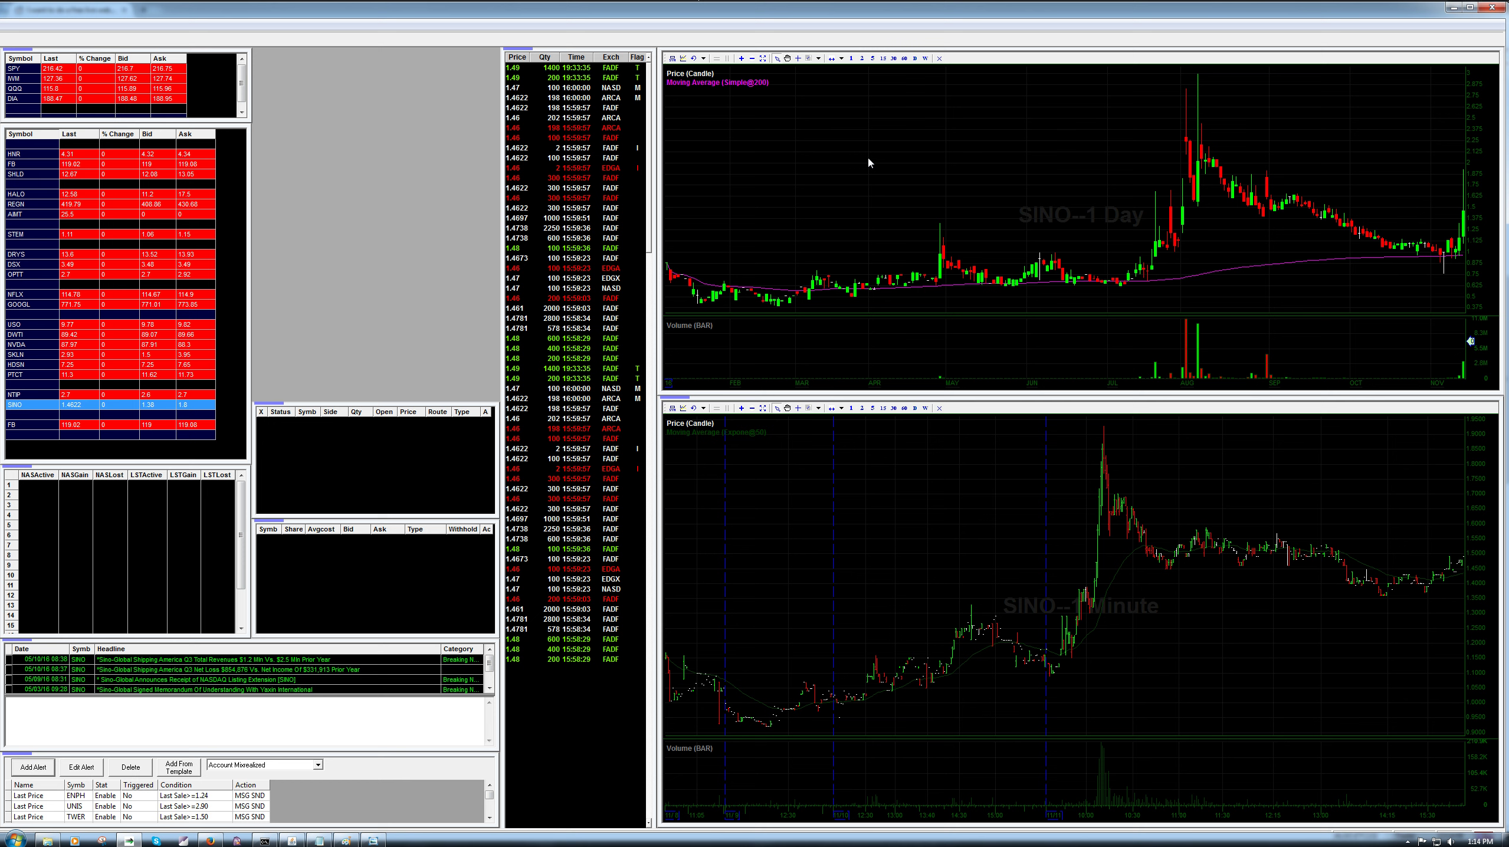
Step: Add DGLY to the empty watch-list row below FB and load its charts
click(45, 436)
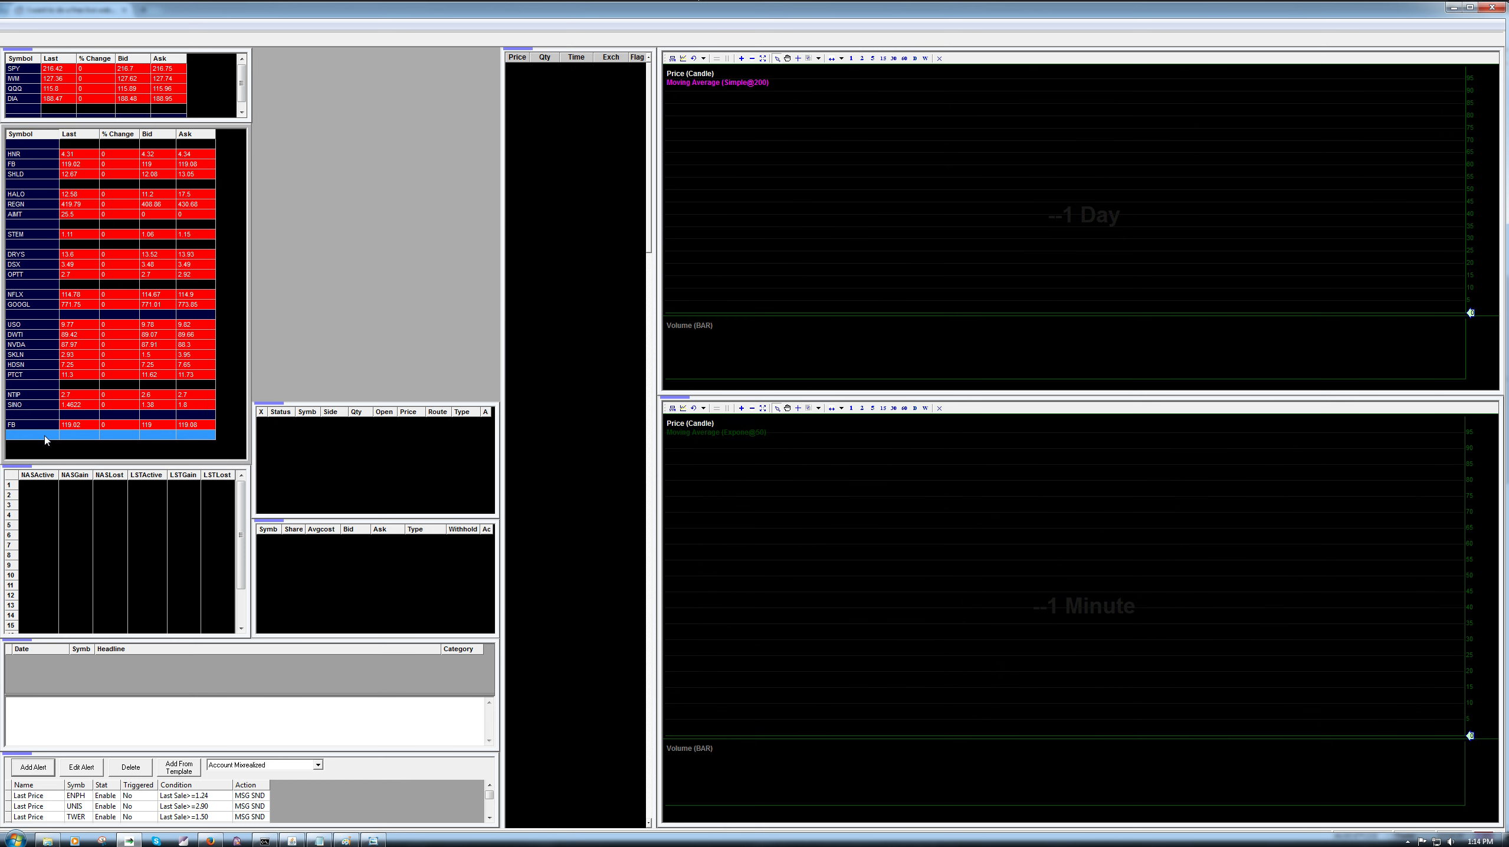
text(DGLY)
key(Return)
click(44, 436)
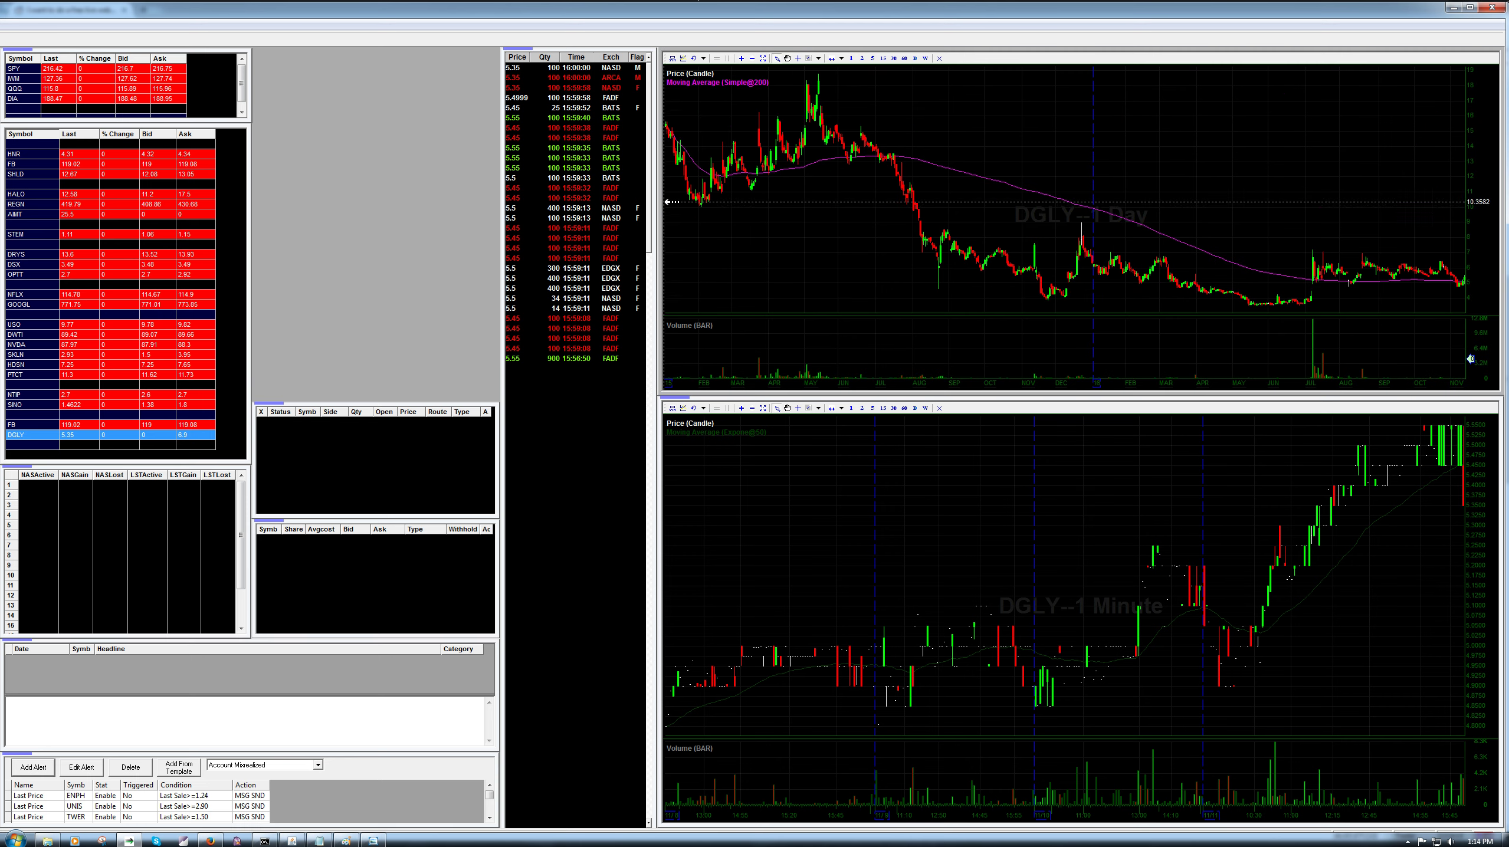
Step: Examine the earlier steep rally and pullback in DGLY's daily price history
scroll(672, 202, down, 3)
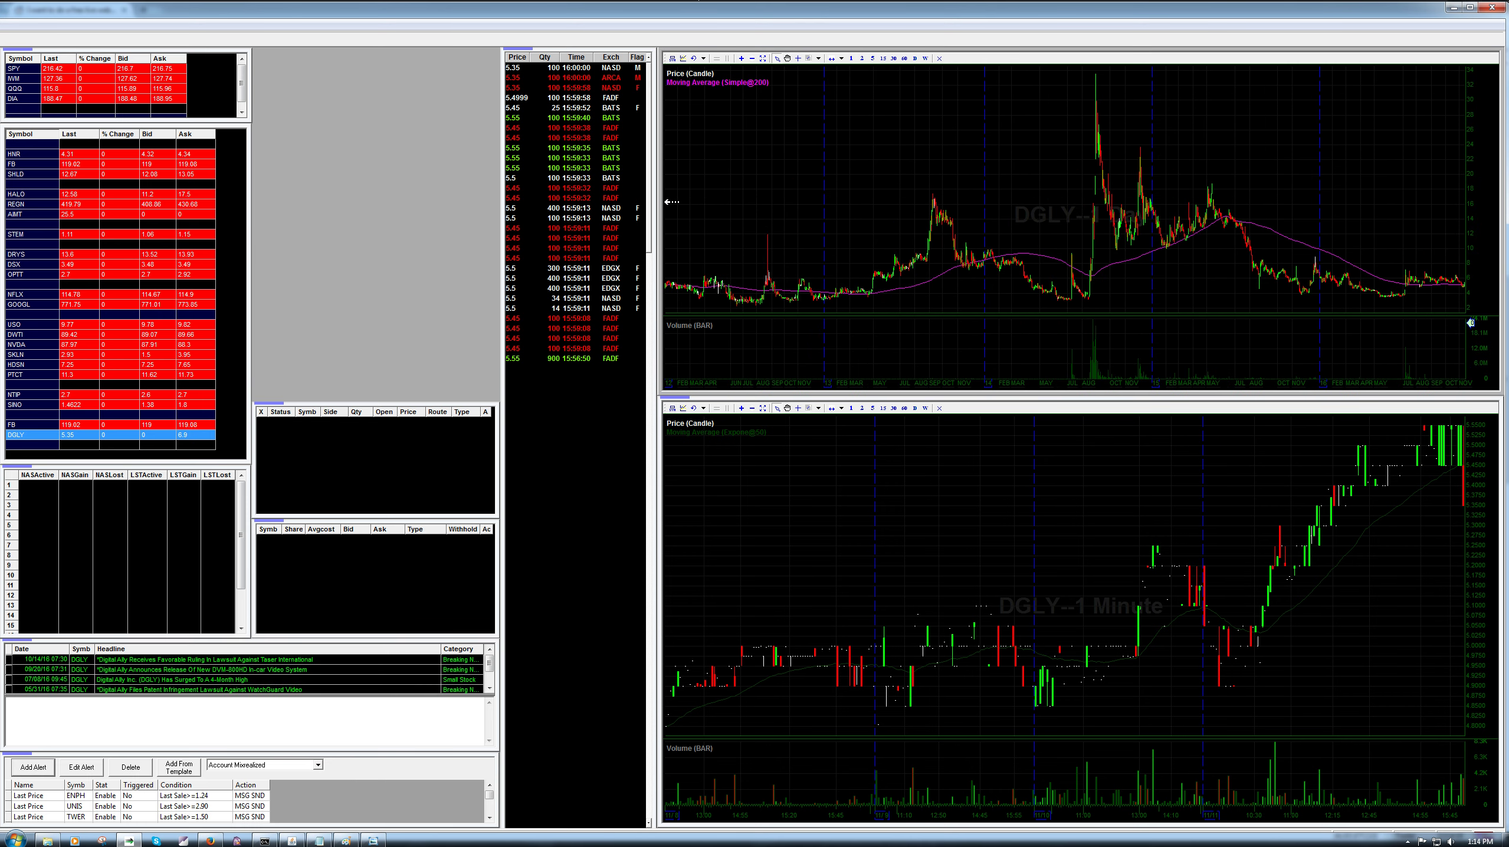
scroll(904, 216, up, 5)
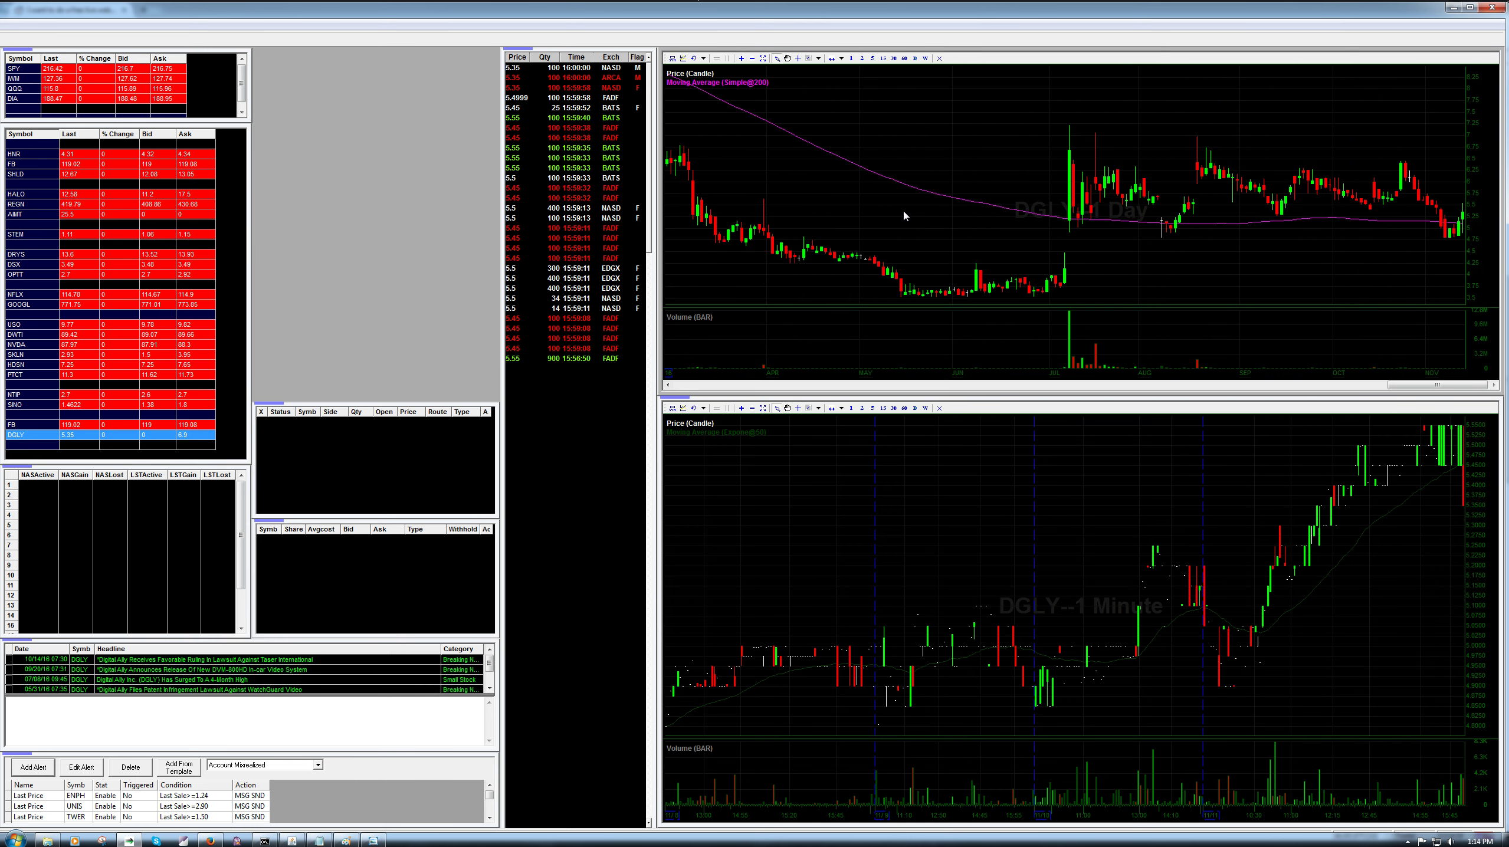
click(1127, 384)
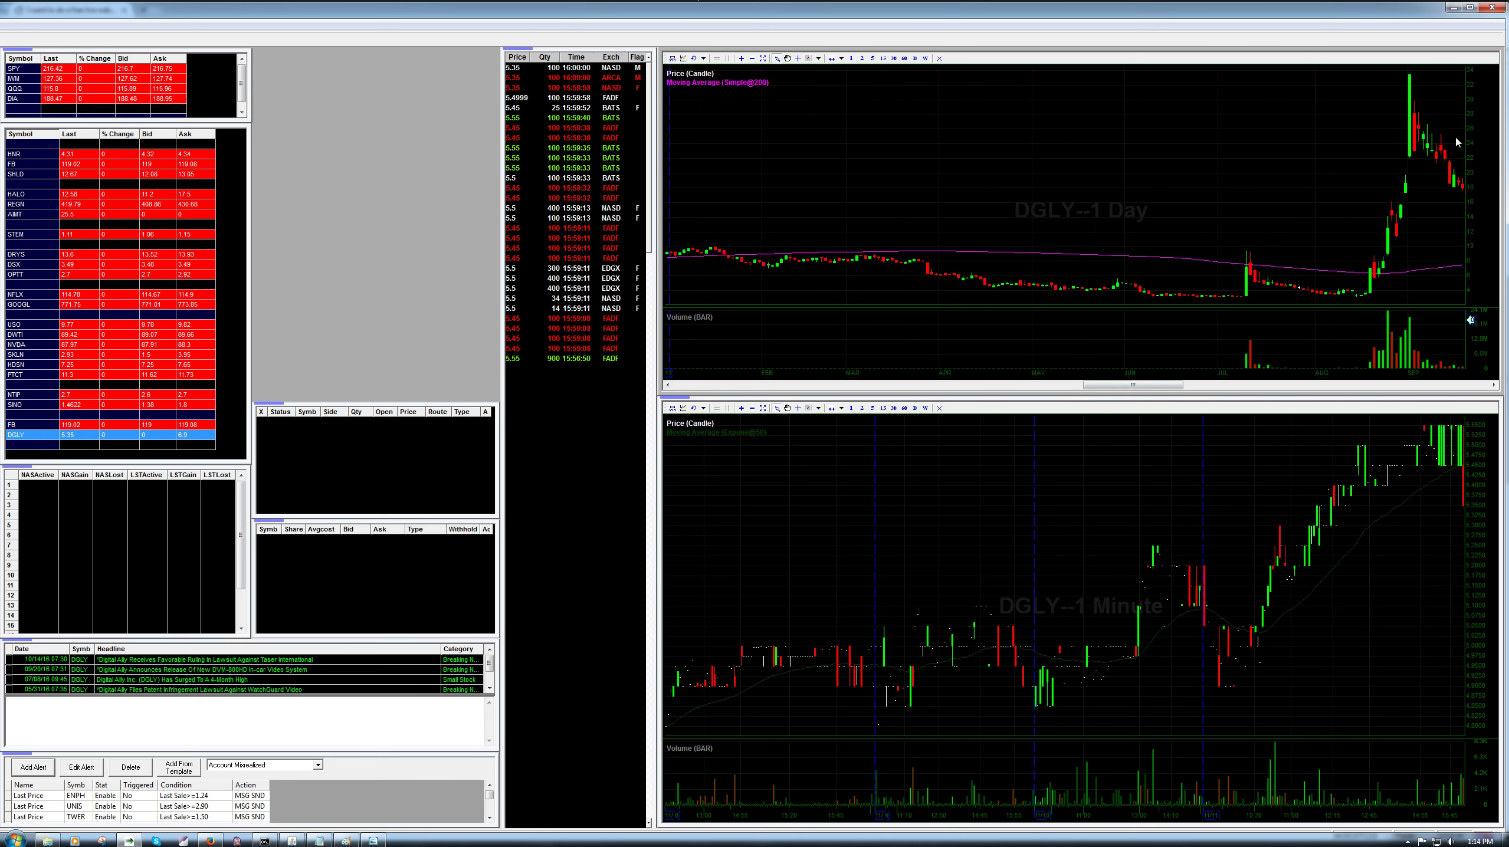
mouse_move(1368, 298)
Step: Load SKLN, examine its daily chart over shorter and longer ranges, and briefly check the Reddit thread
click(41, 353)
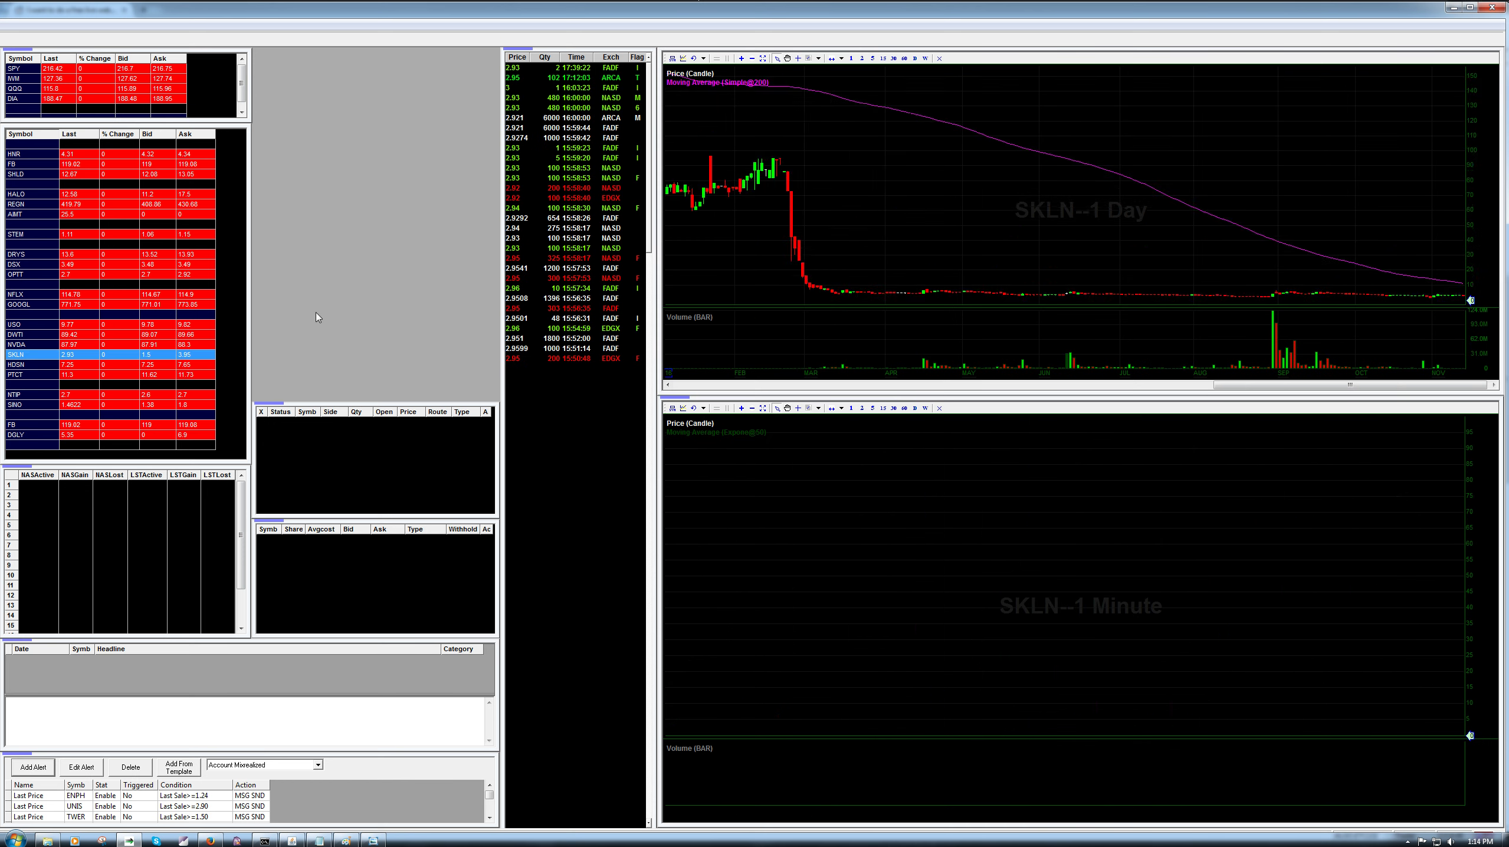
scroll(886, 228, up, 5)
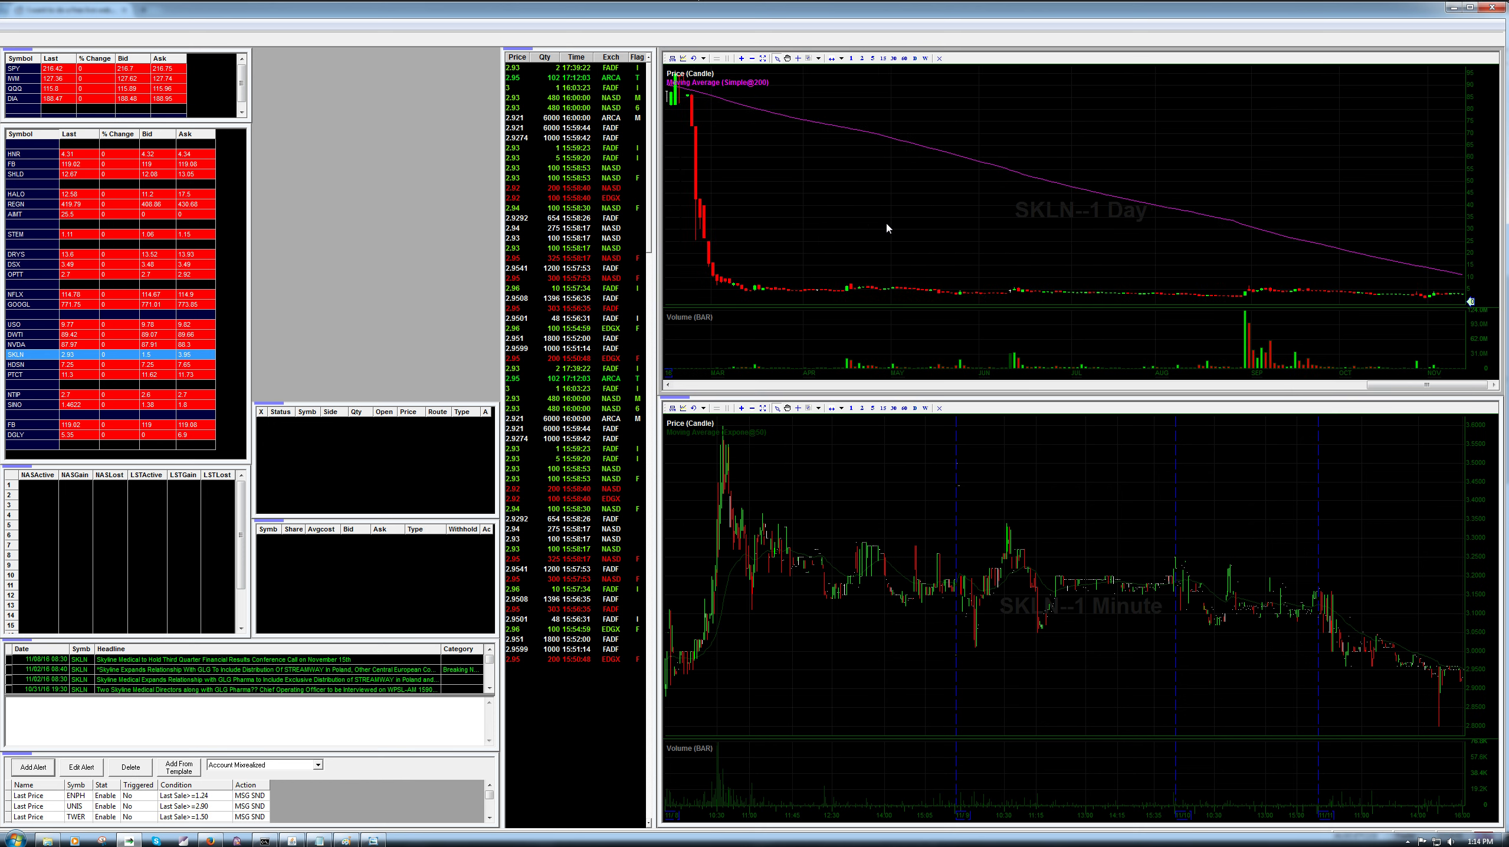
scroll(887, 228, down, 4)
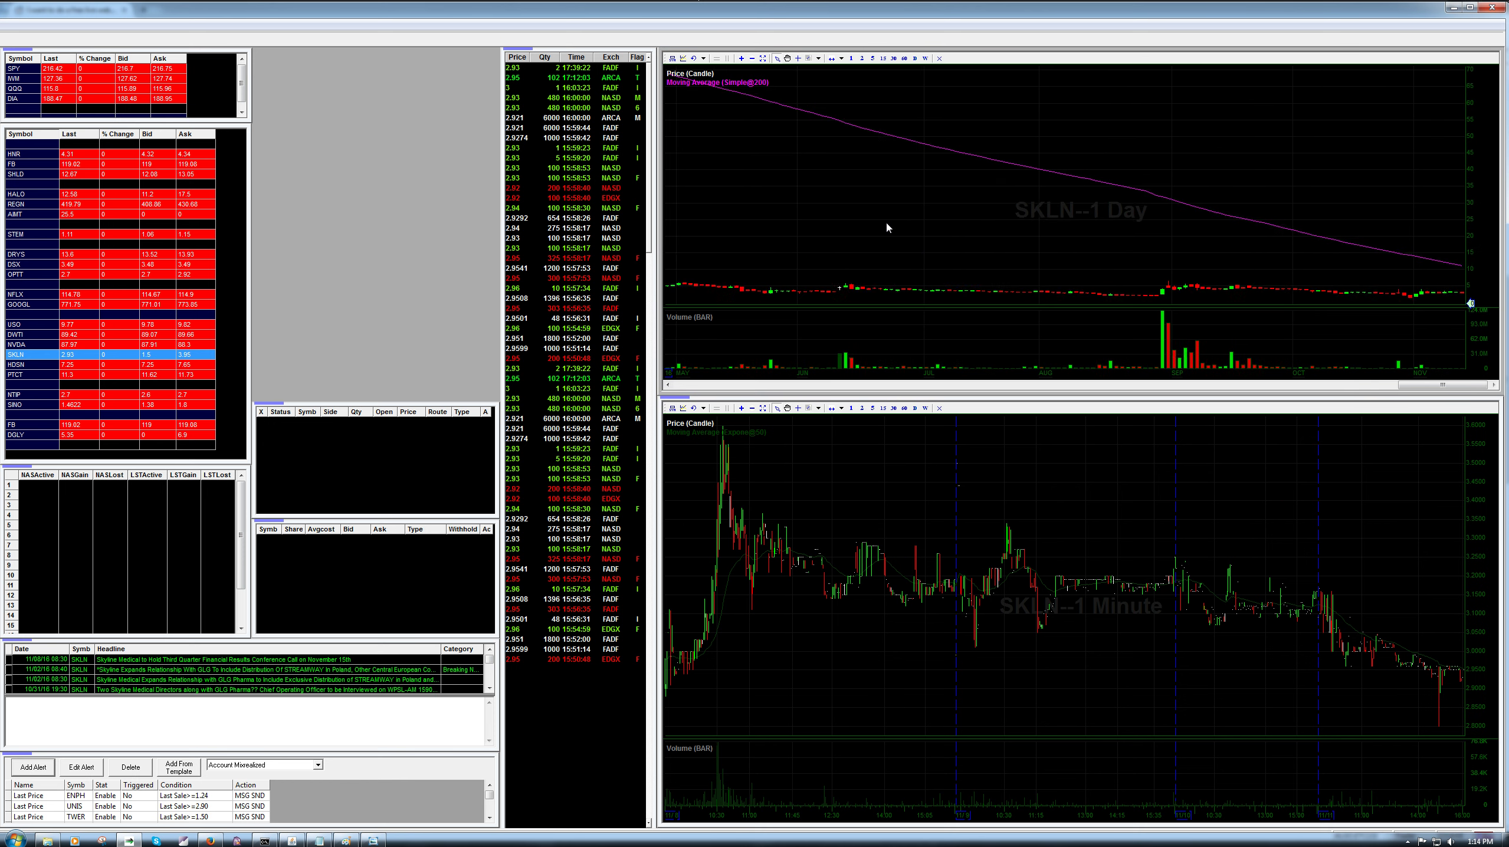
scroll(877, 256, down, 5)
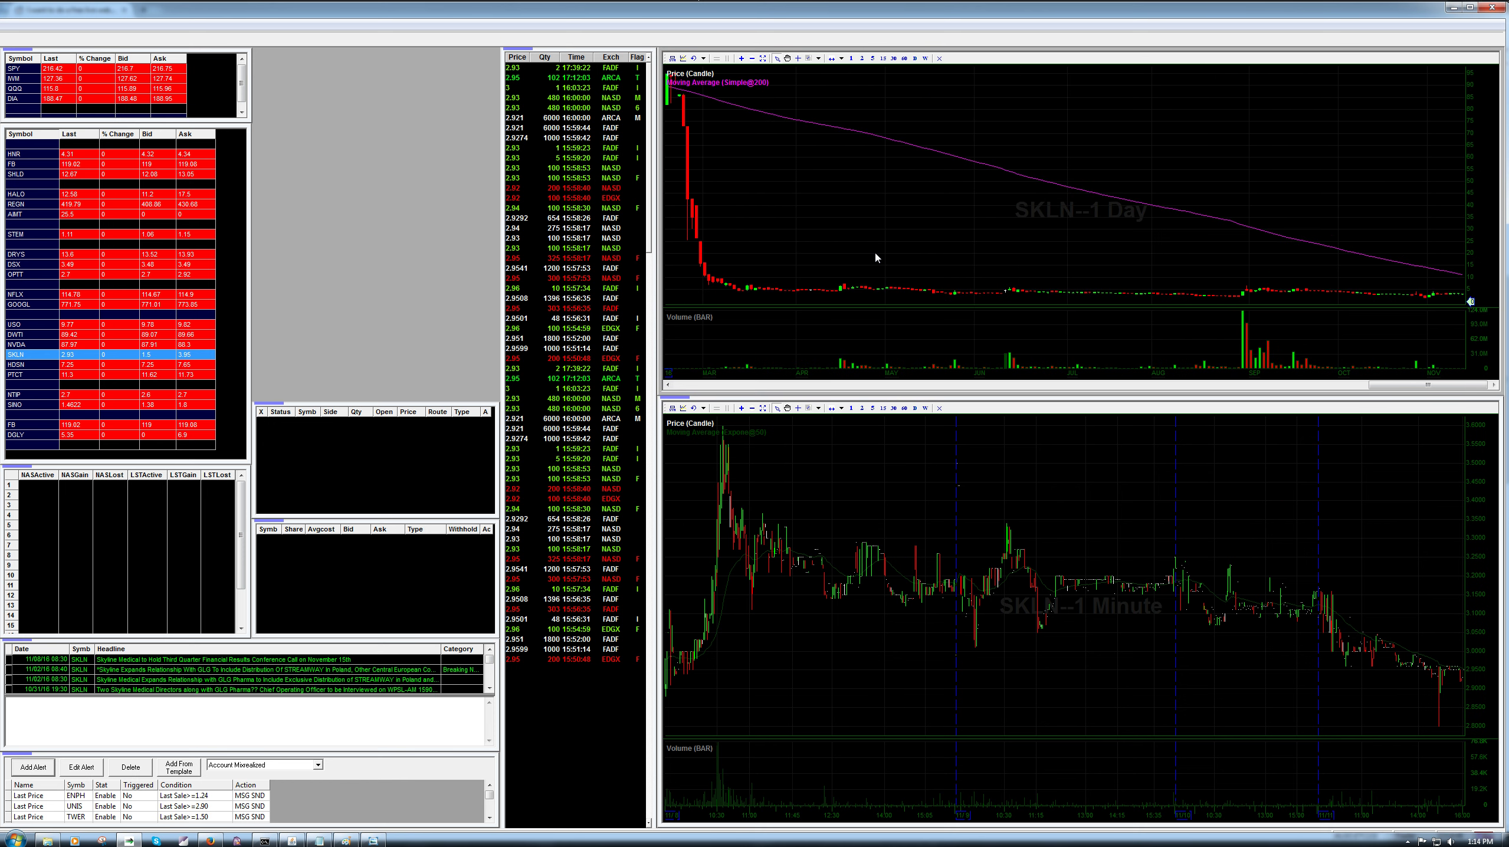
scroll(877, 264, down, 1)
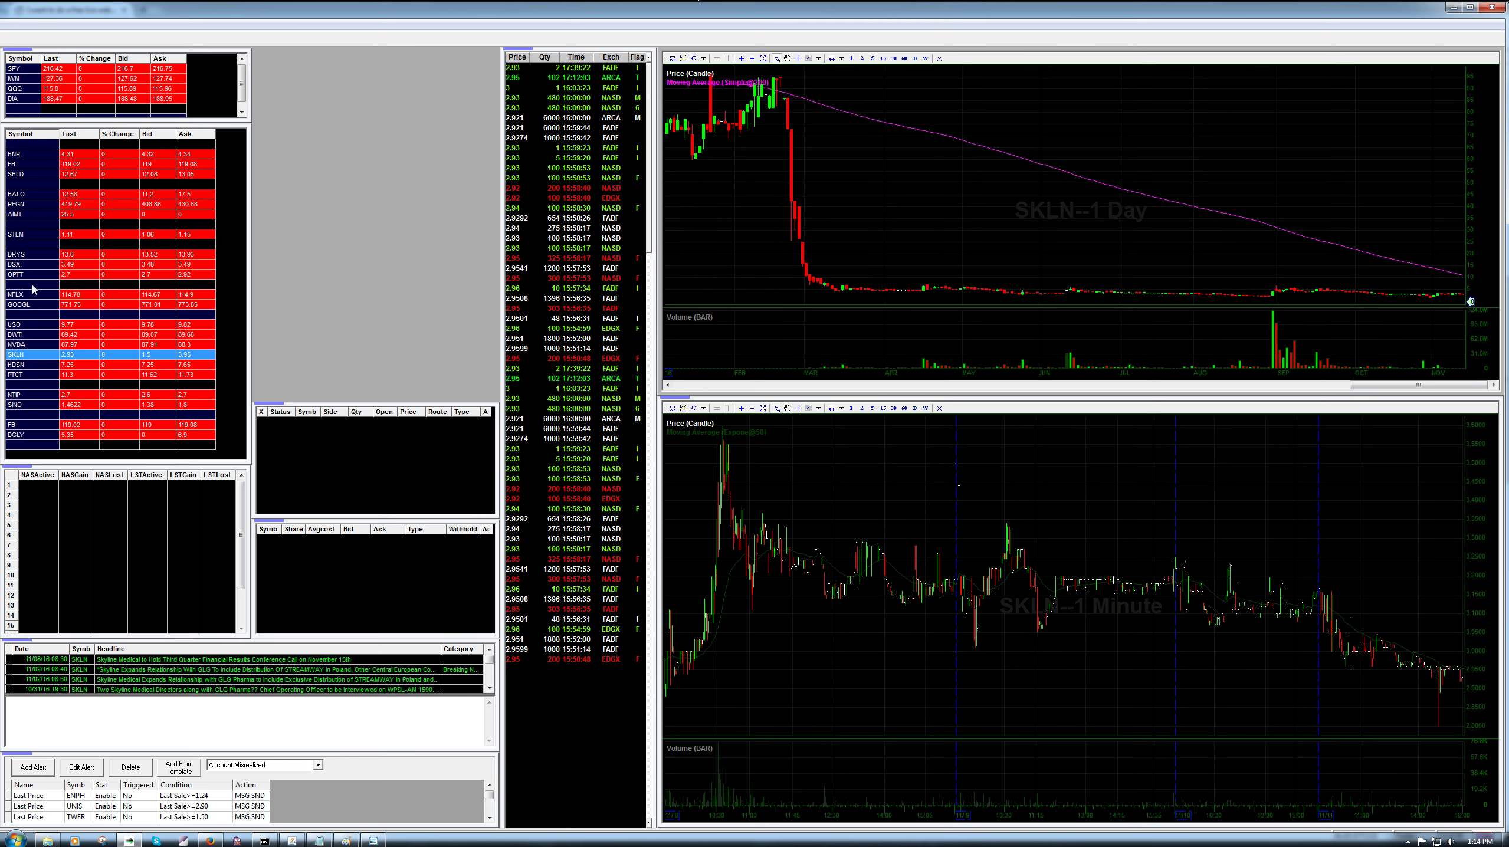
key(alt+Tab)
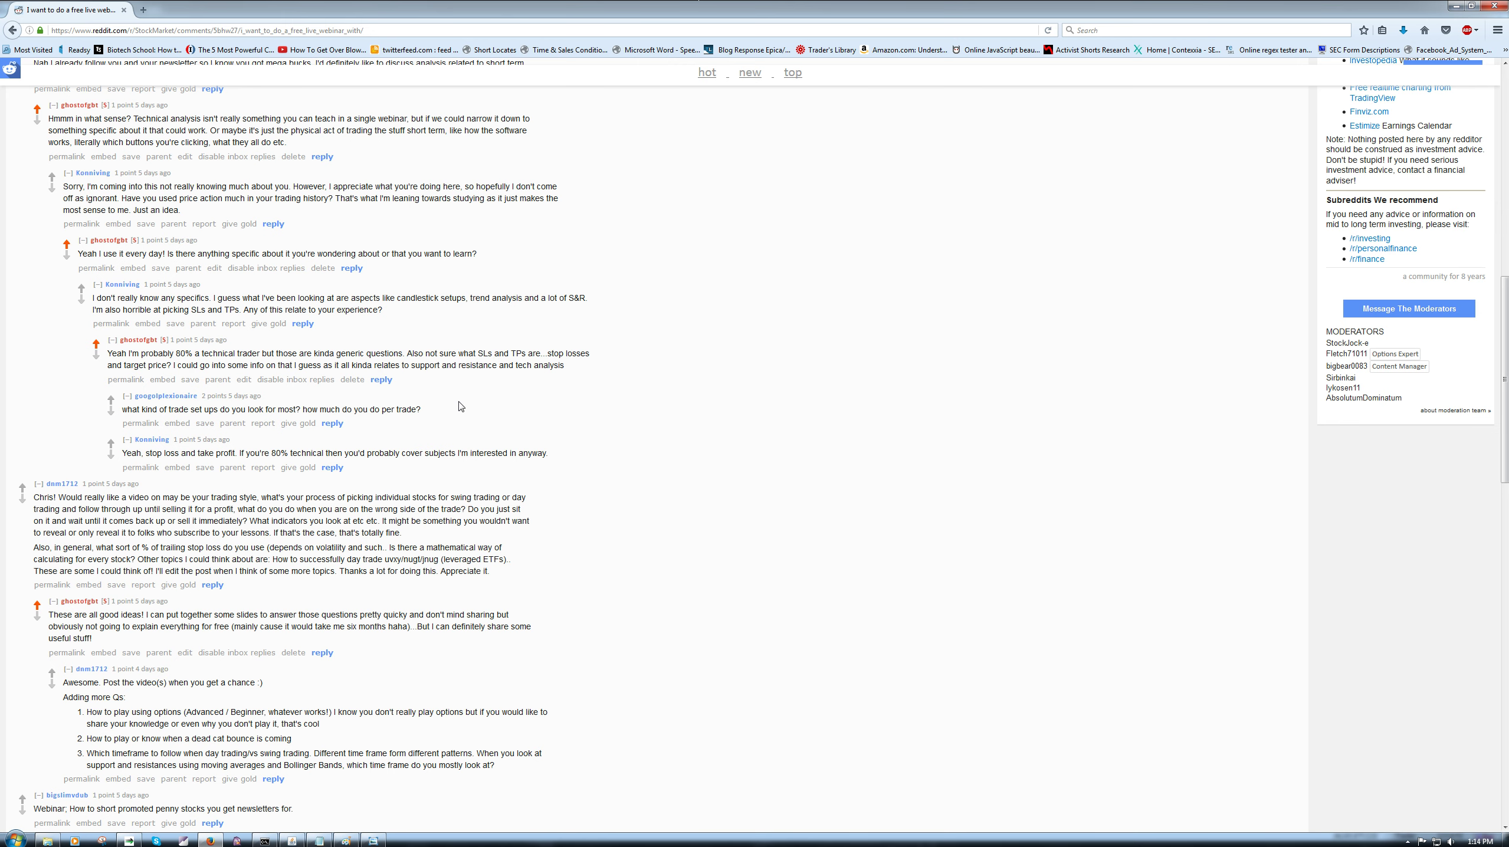
key(alt+Tab)
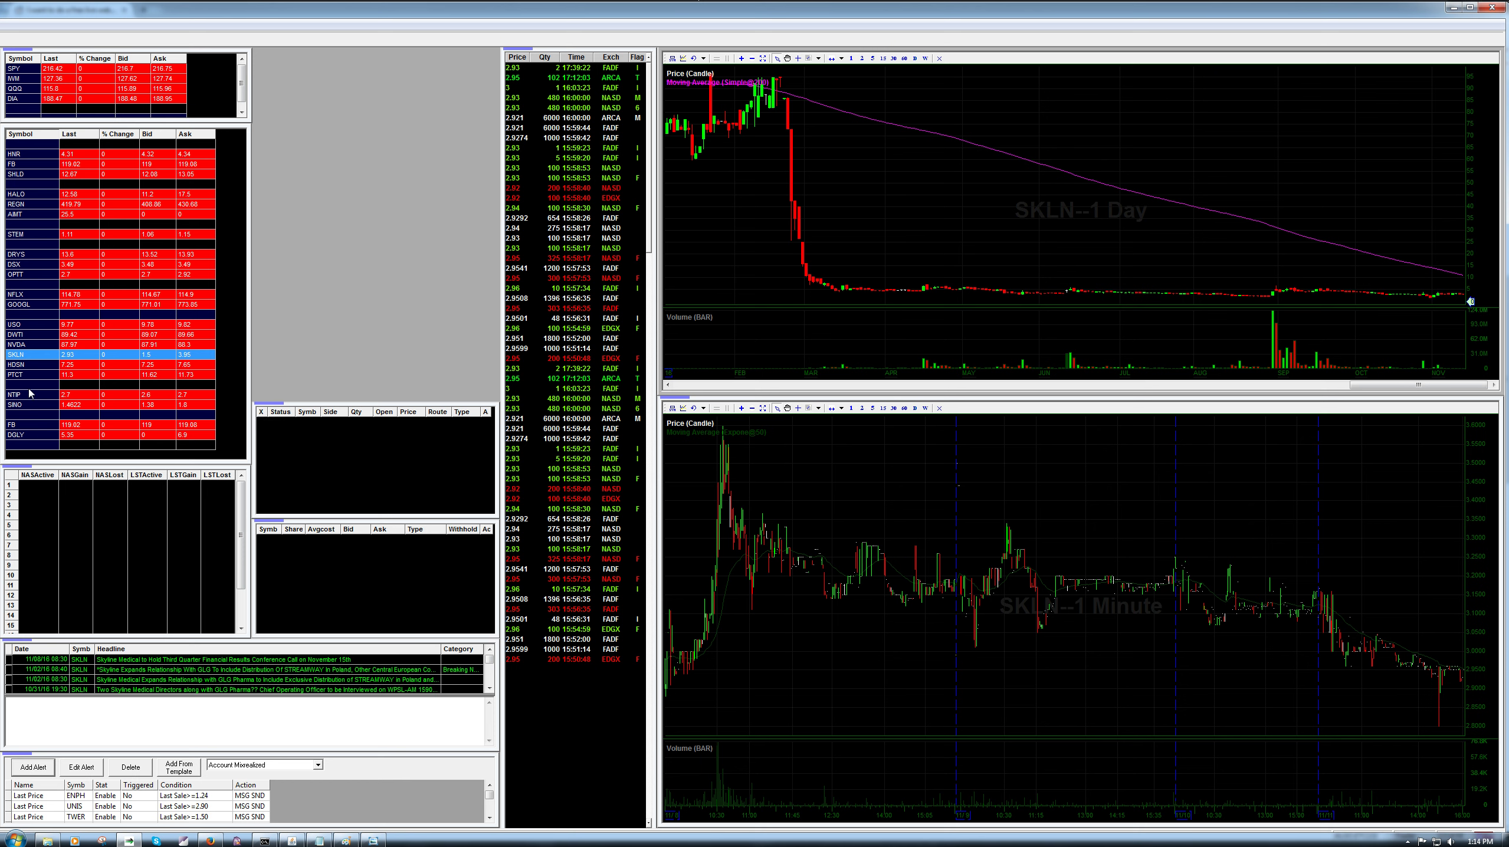
Step: Add TKAI to the watch list and enlarge its daily chart, framing the gap down and the consolidation that follows
text(tkai)
key(Return)
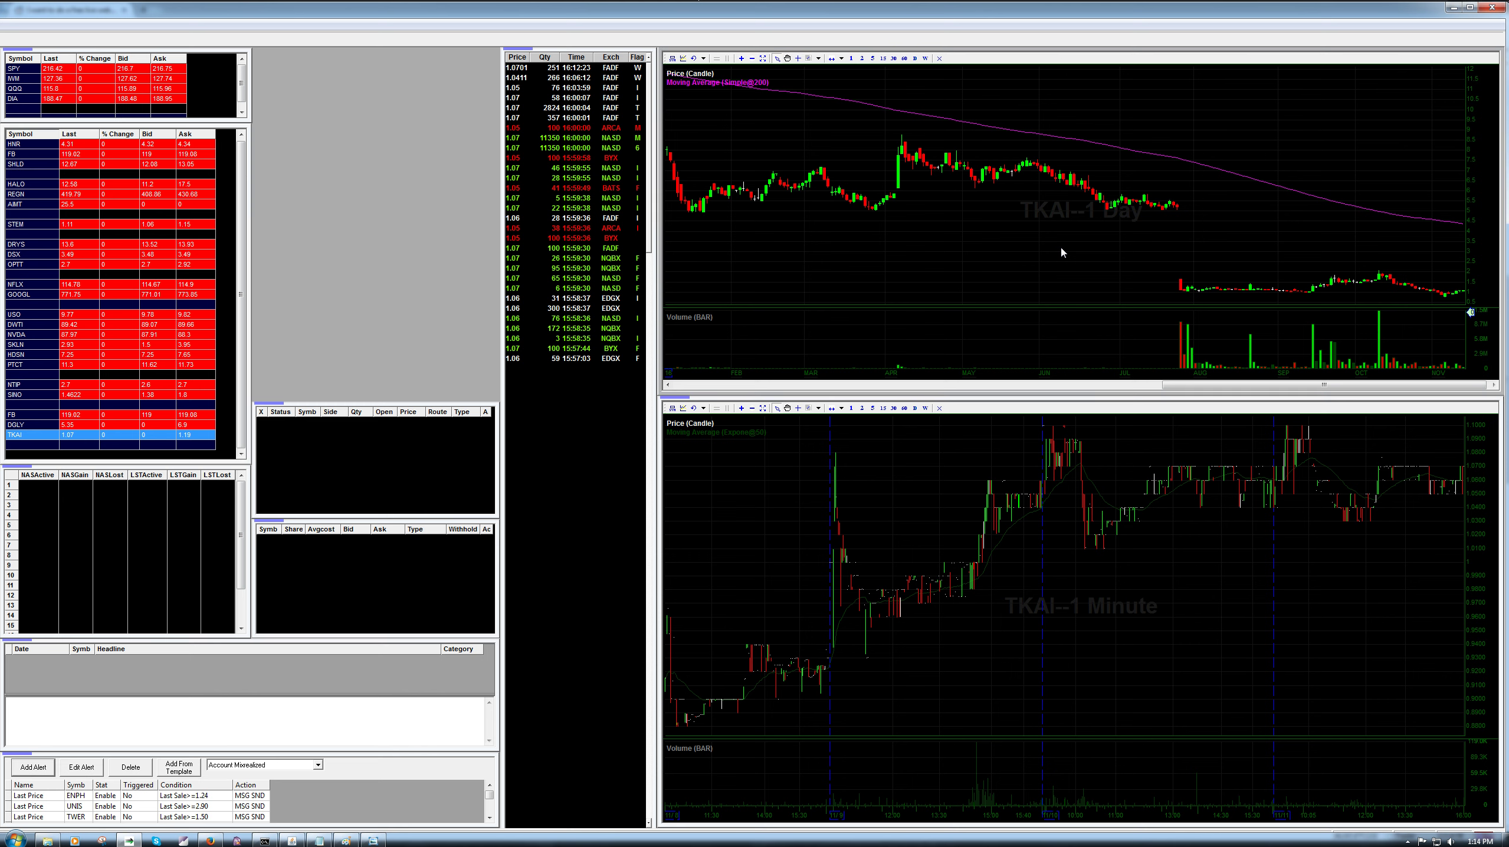
scroll(1061, 253, up, 3)
scroll(1061, 252, up, 5)
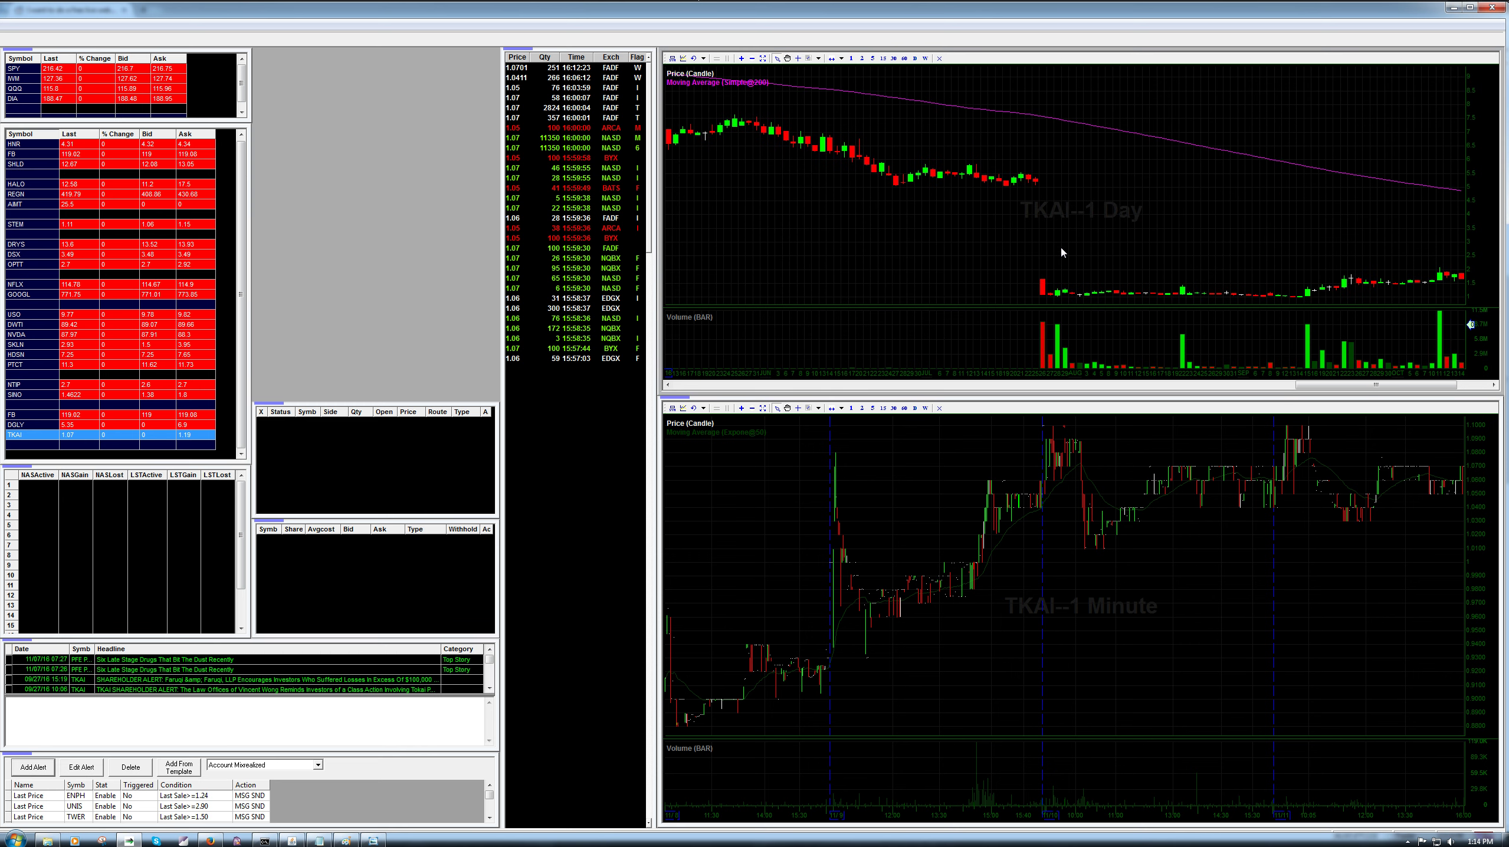
scroll(1061, 252, up, 3)
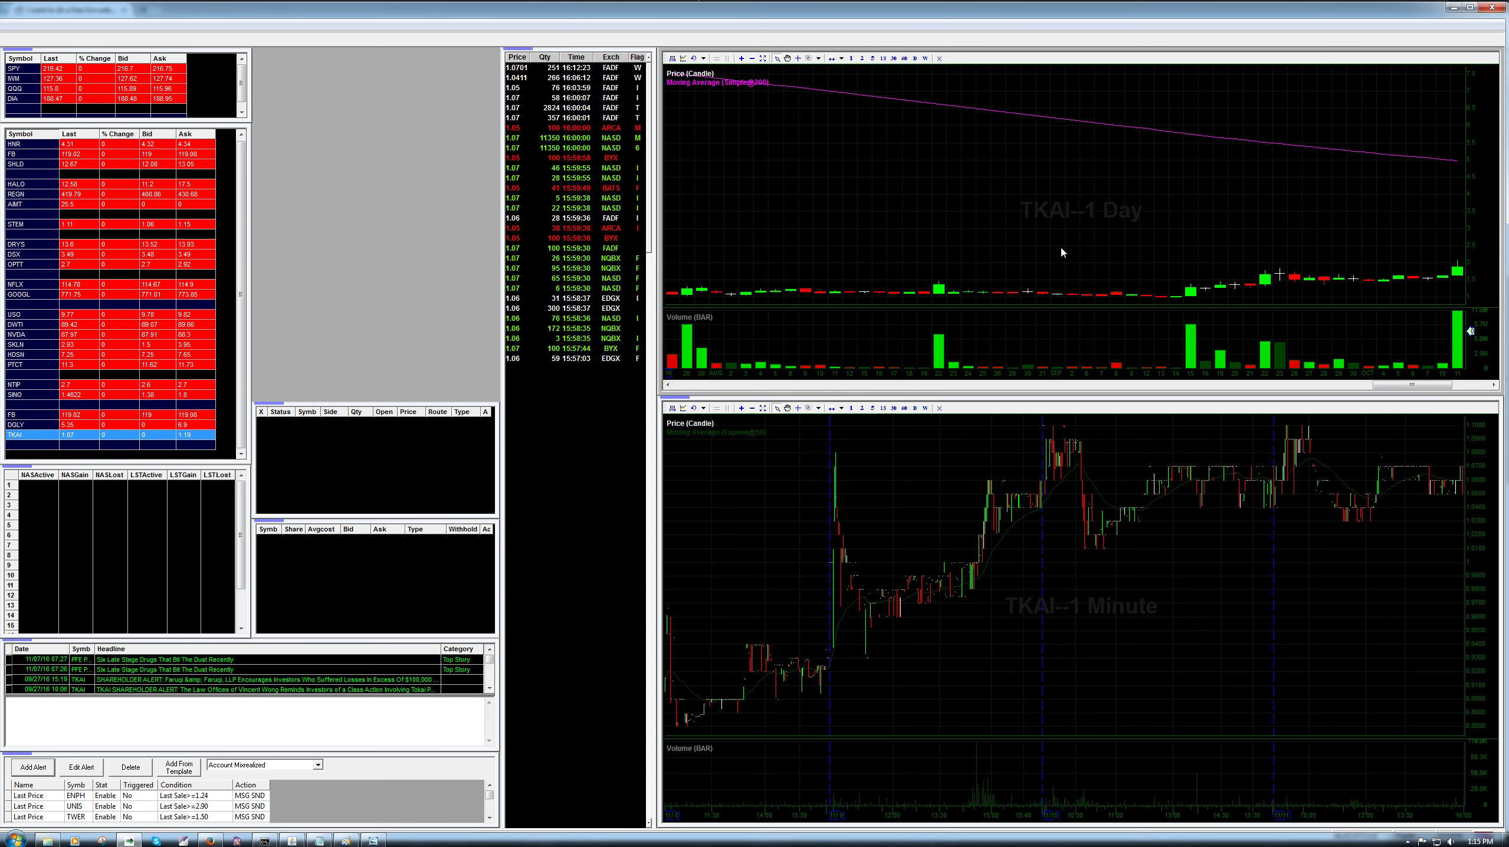
double_click(963, 394)
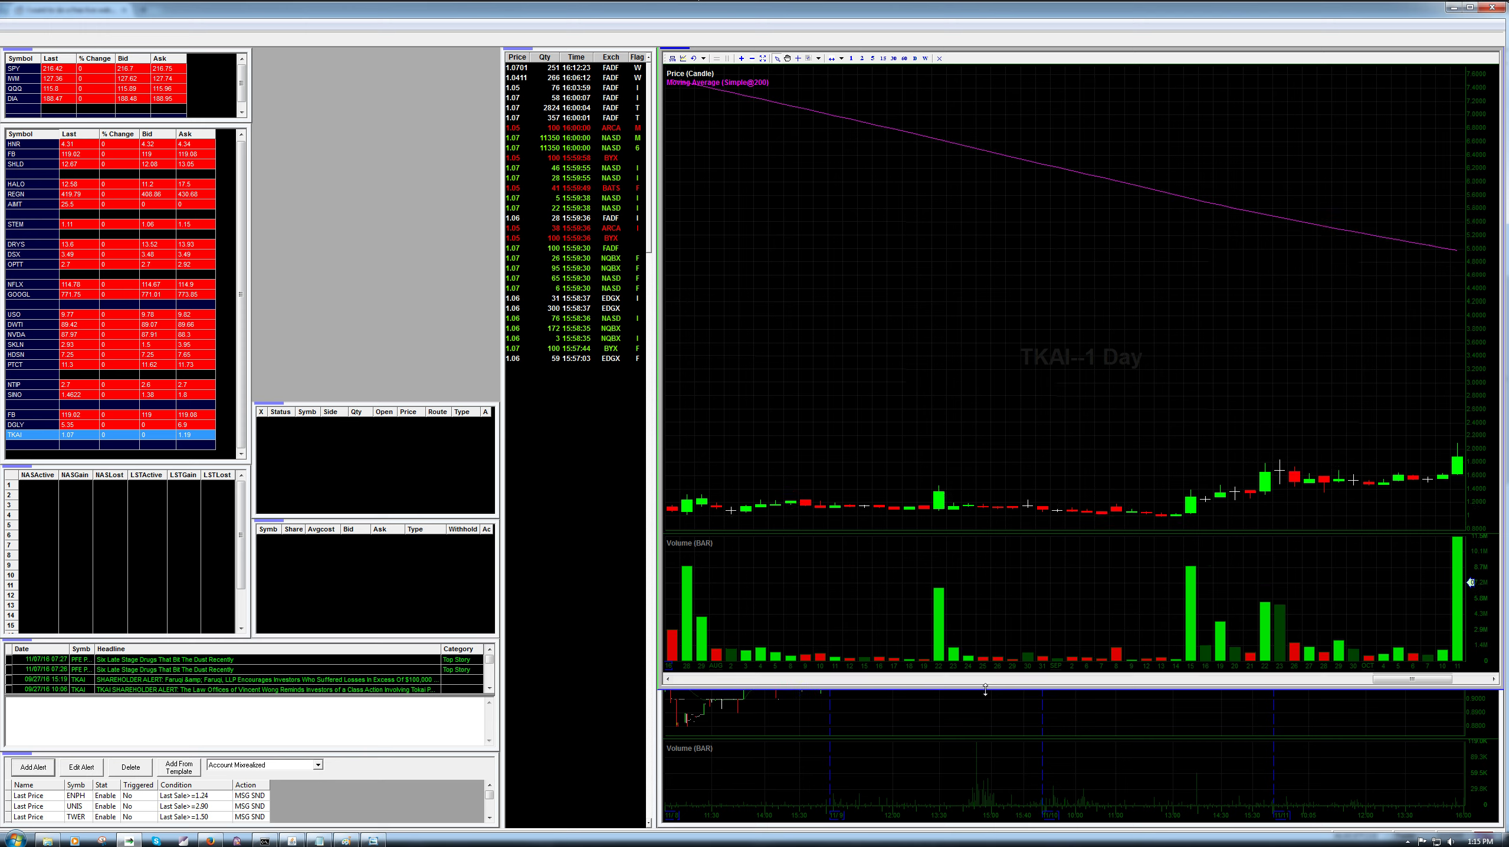
scroll(977, 390, up, 5)
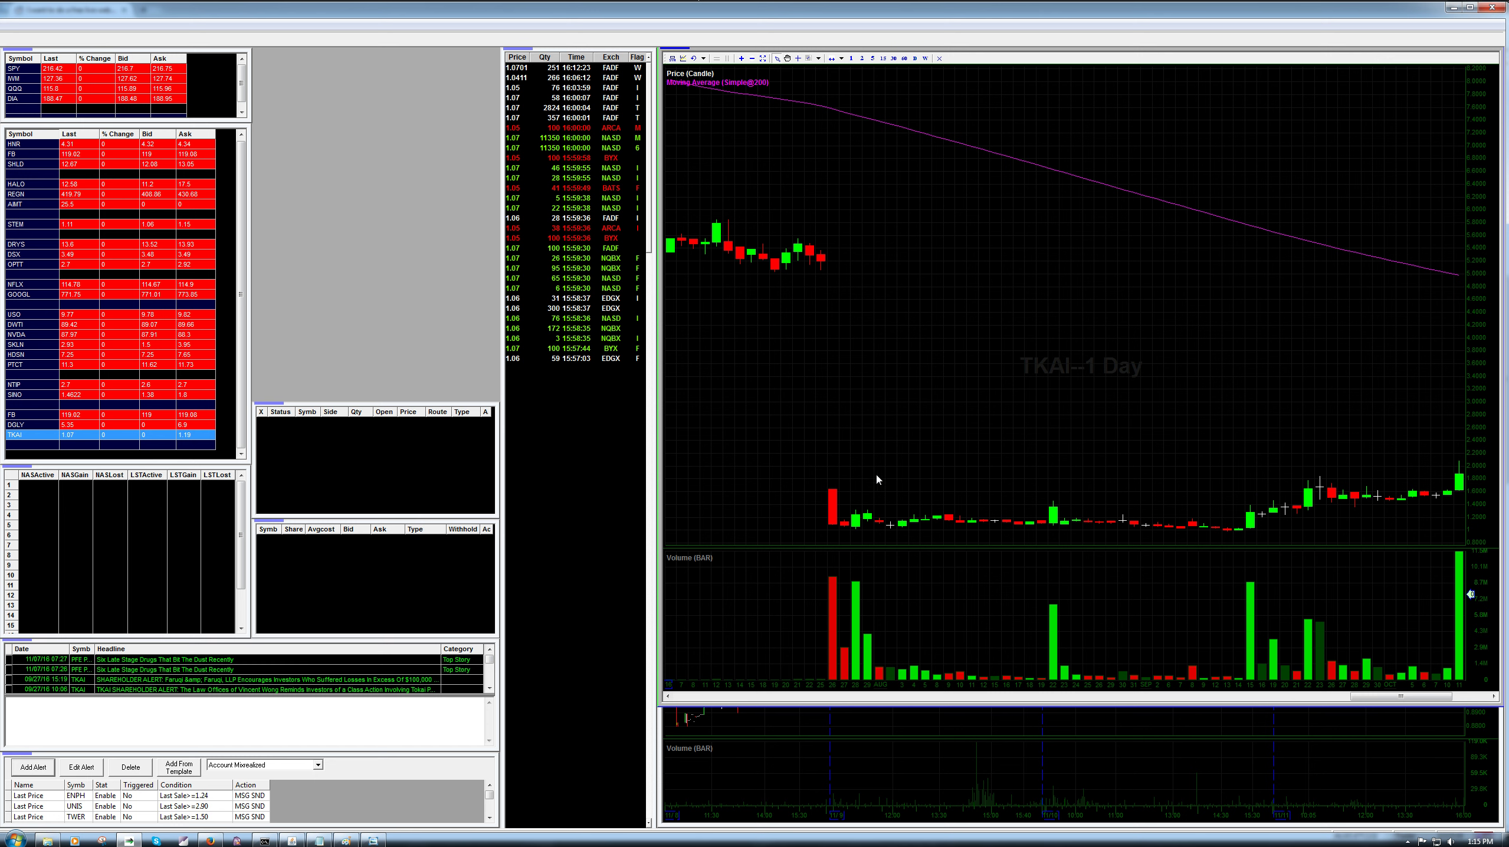
Step: Draw a slightly descending trend line over the highs of TKAI's daily consolidation, ending at the breakout candle
click(808, 58)
drag(1309, 475, 1459, 490)
drag(1288, 490, 1278, 493)
Step: Try a nearly horizontal support line under TKAI's lows following the gap down, and delete it
click(809, 58)
drag(833, 528, 1295, 533)
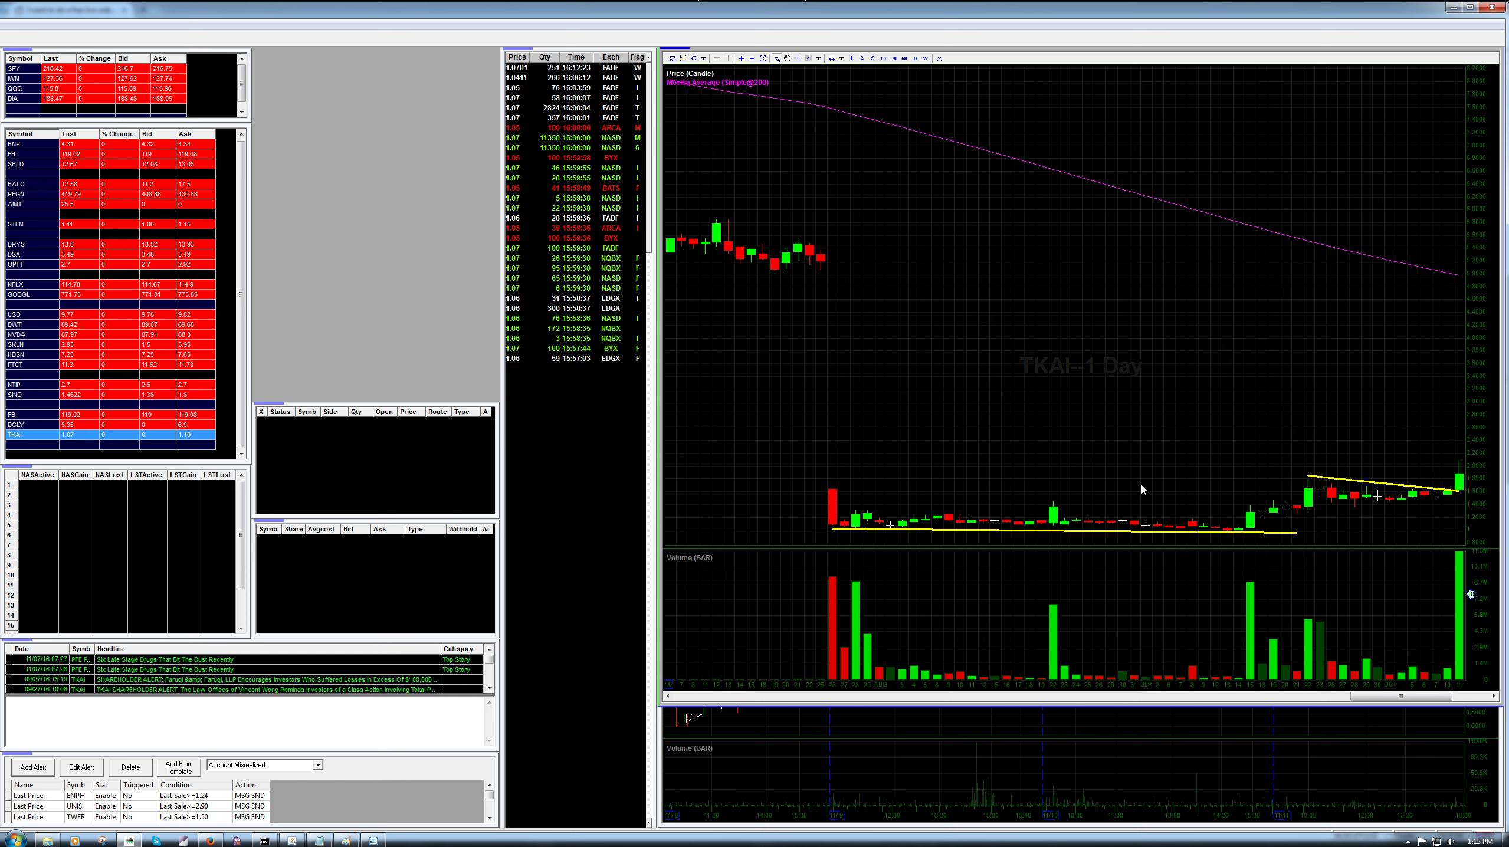
scroll(1145, 489, up, 3)
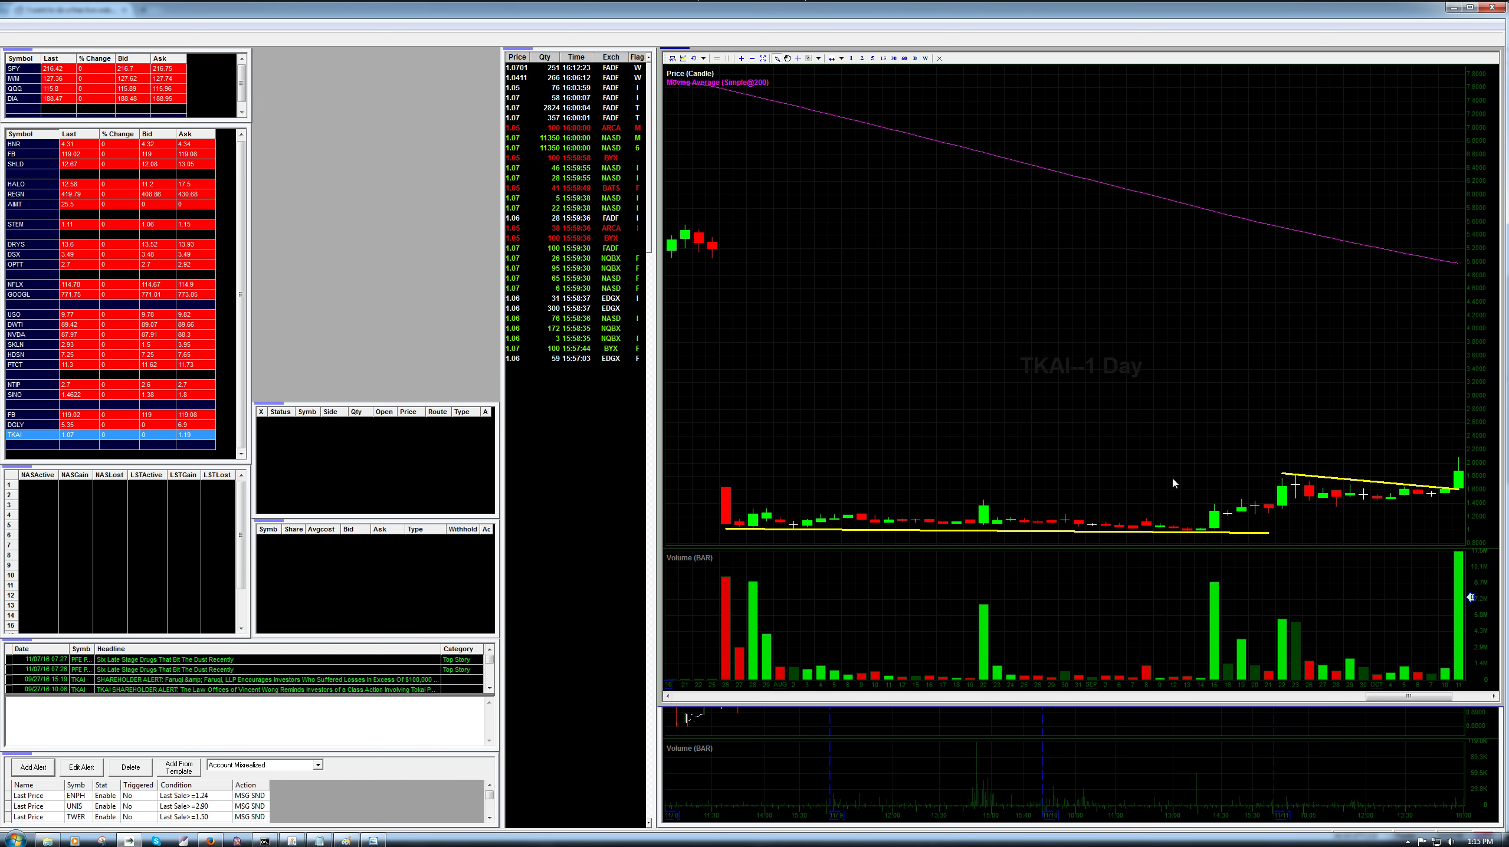
click(1177, 533)
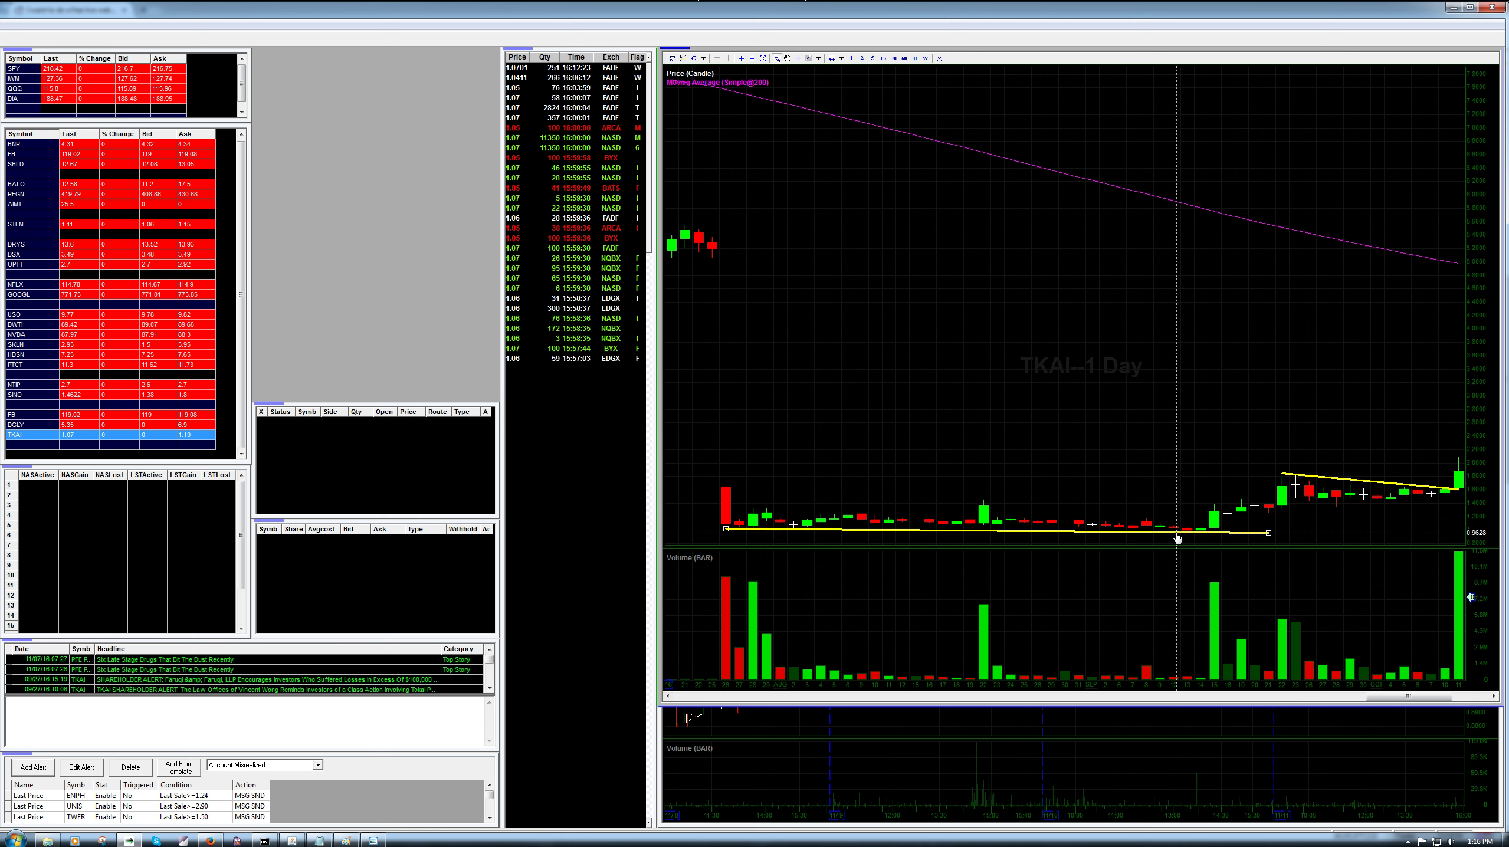
key(Delete)
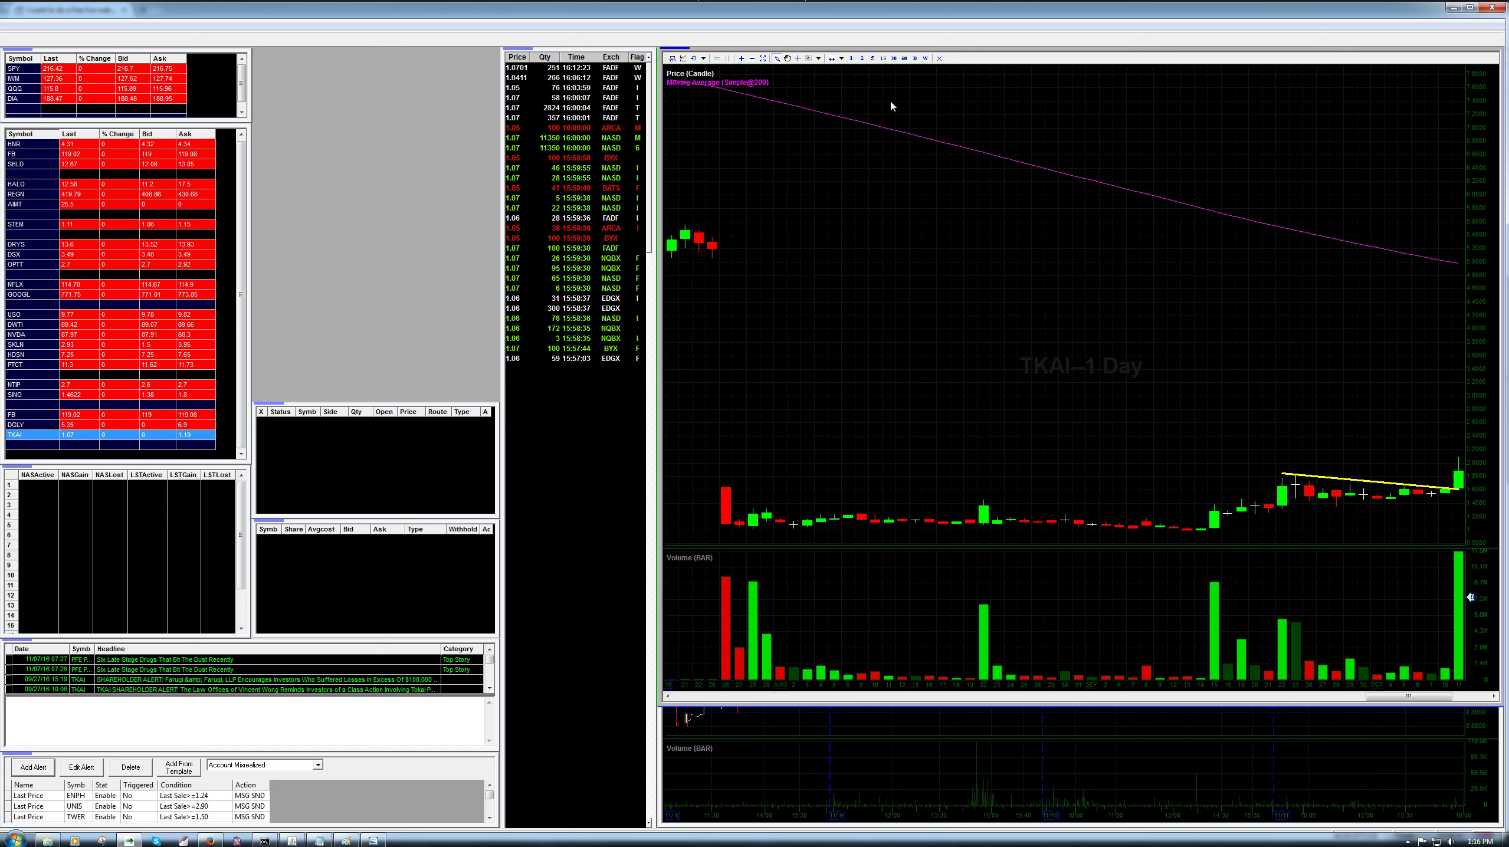
Step: Draw a rising trend line under TKAI's recent daily lows so it converges with the descending line above
click(808, 59)
drag(1227, 524, 1460, 499)
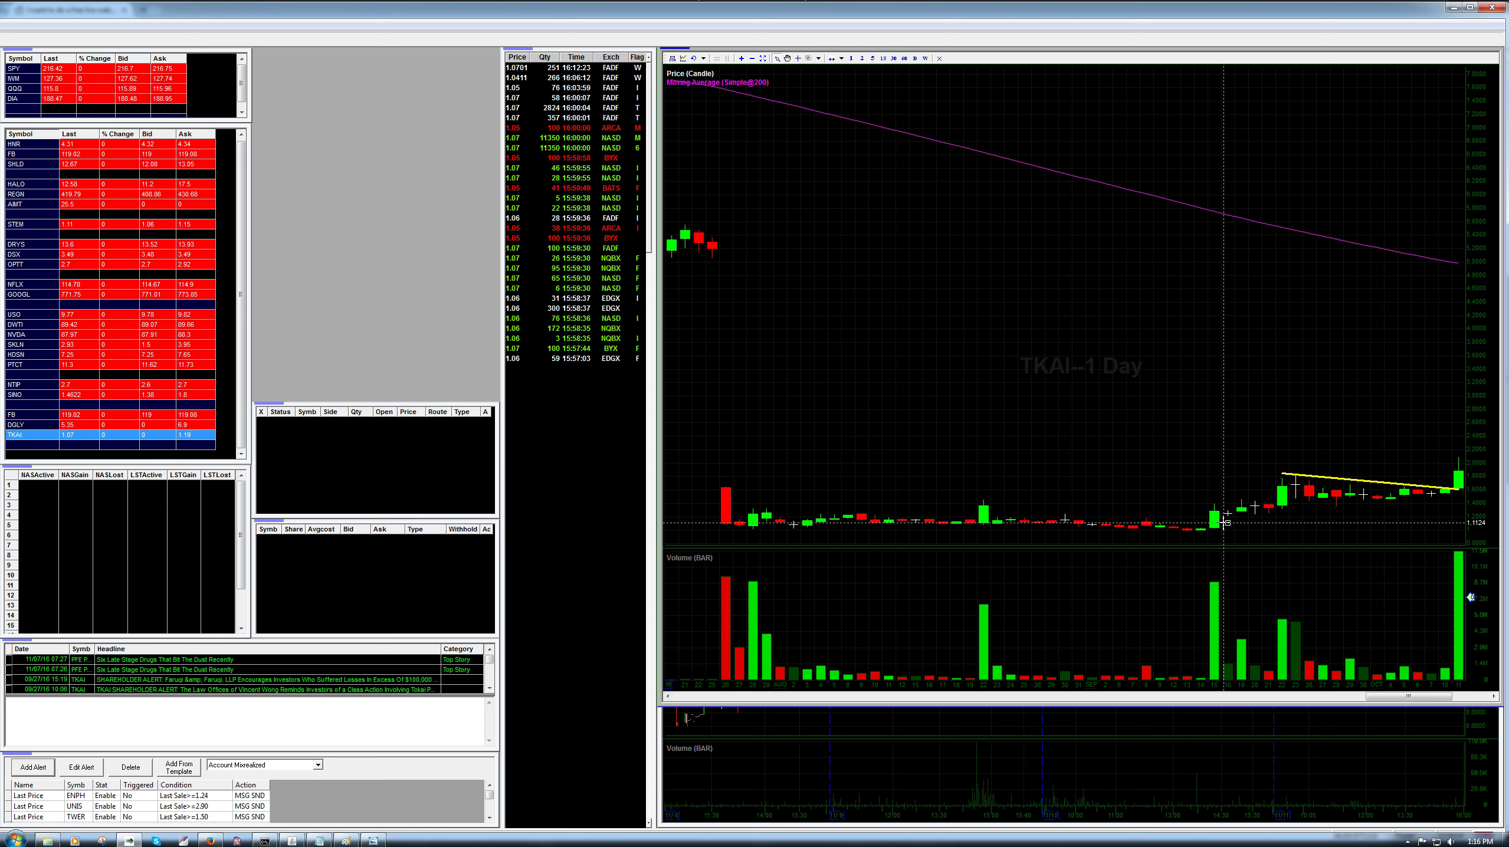
scroll(1196, 502, down, 3)
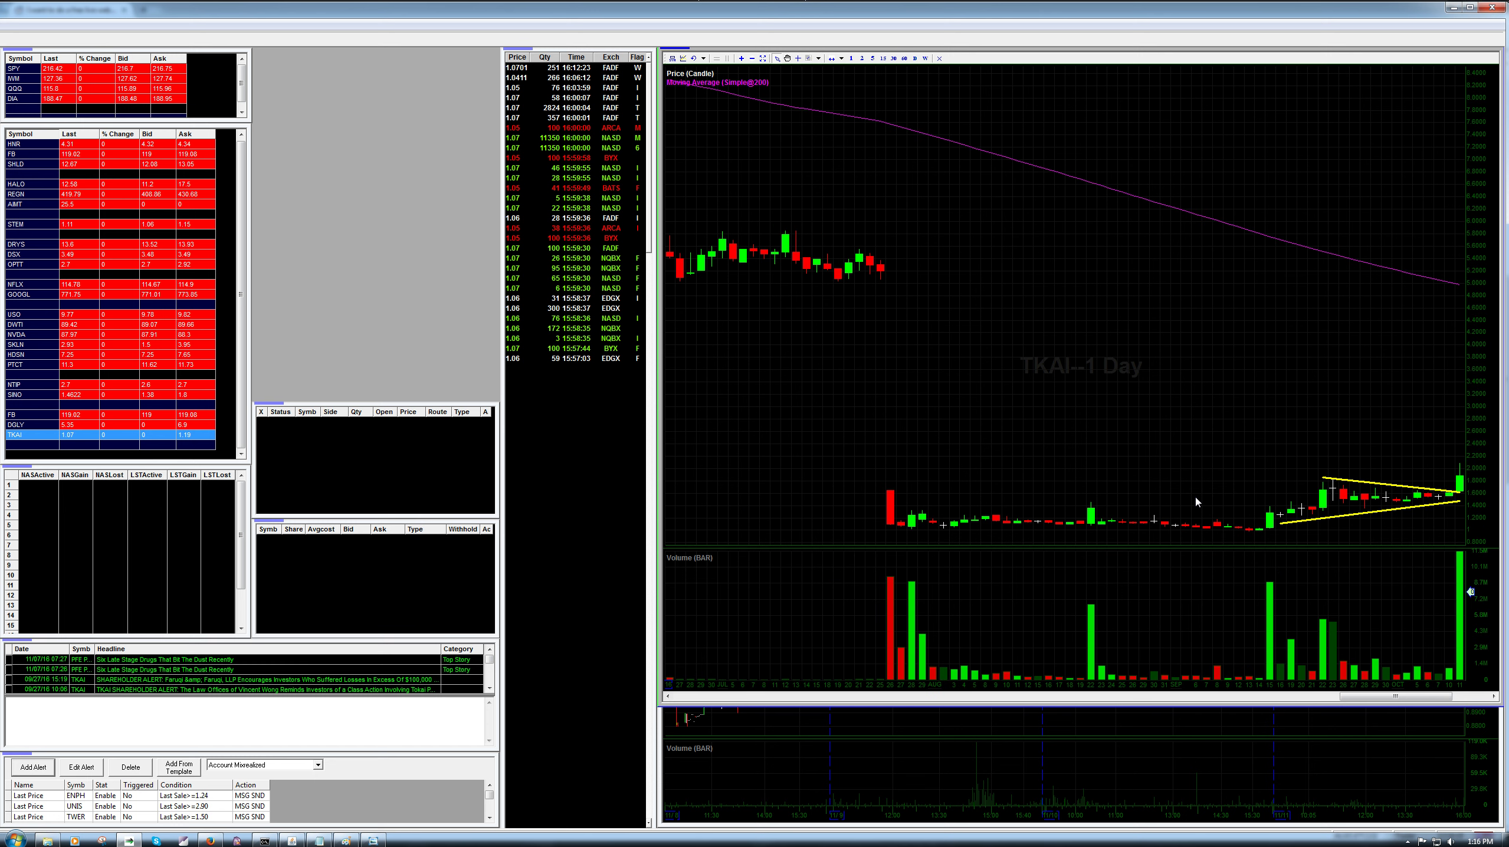
Step: Advance TKAI's daily chart past the breakout to examine the following price action, and compare it with the longer history
key(Right)
key(Right)
key(Right)
key(Right)
key(Right)
key(Right)
key(Right)
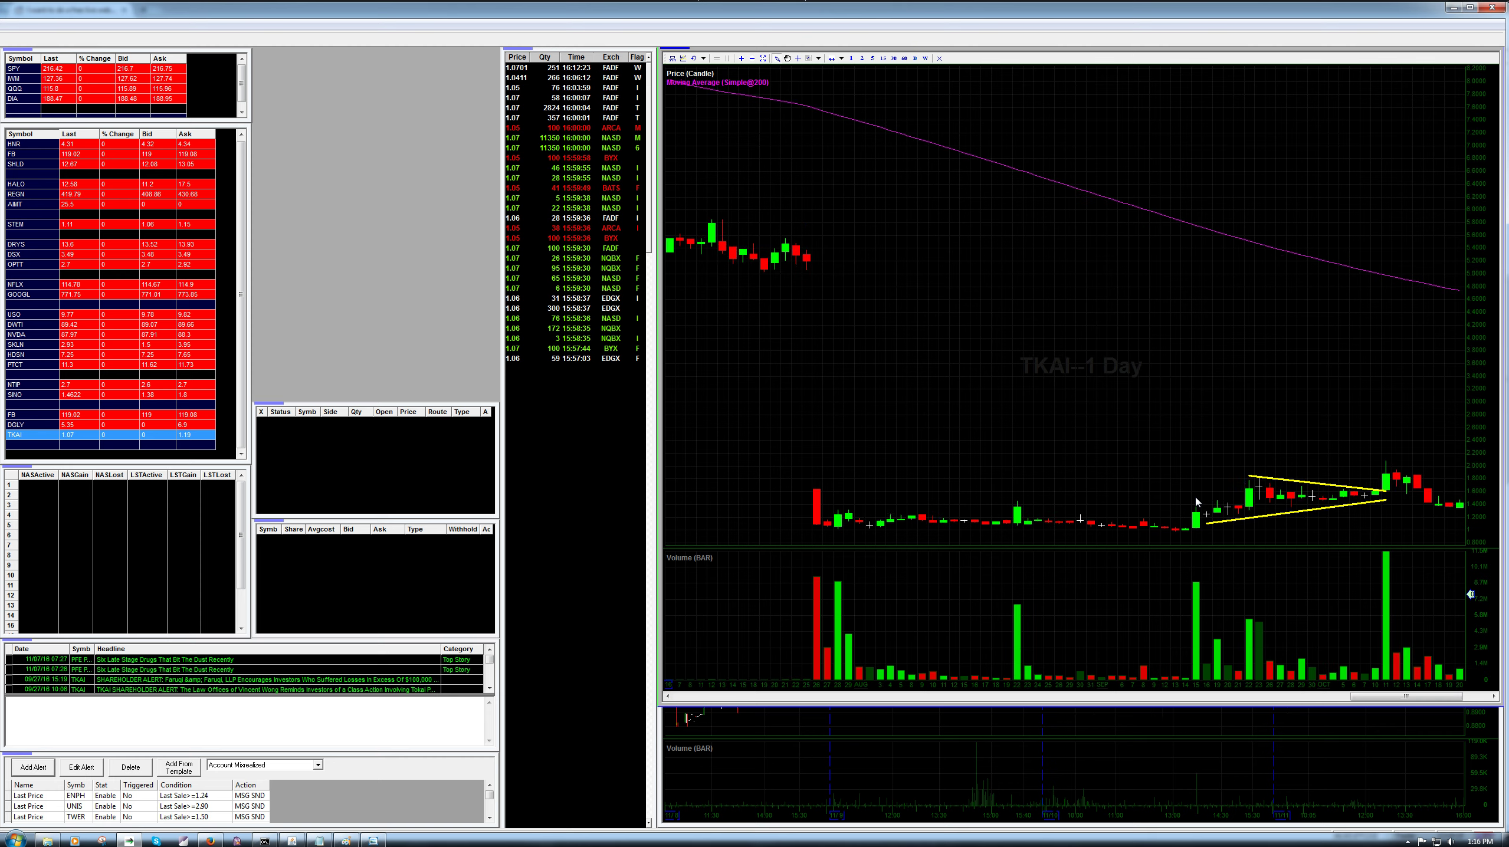
key(Right)
key(Right)
key(Right)
key(Right)
key(Right)
key(Right)
key(Right)
key(Right)
key(Right)
key(Right)
key(Right)
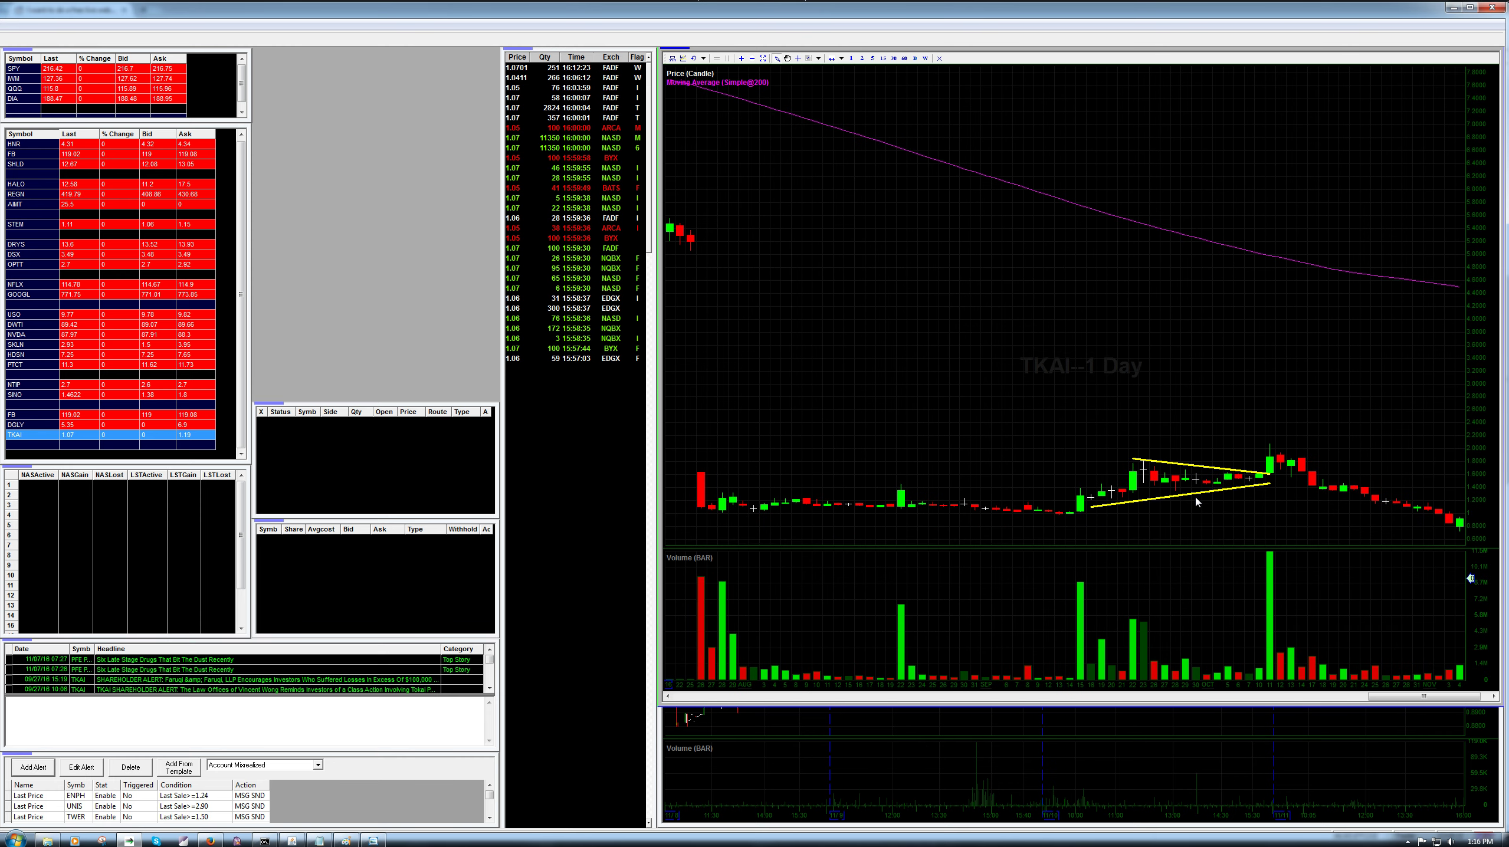
scroll(1196, 501, down, 8)
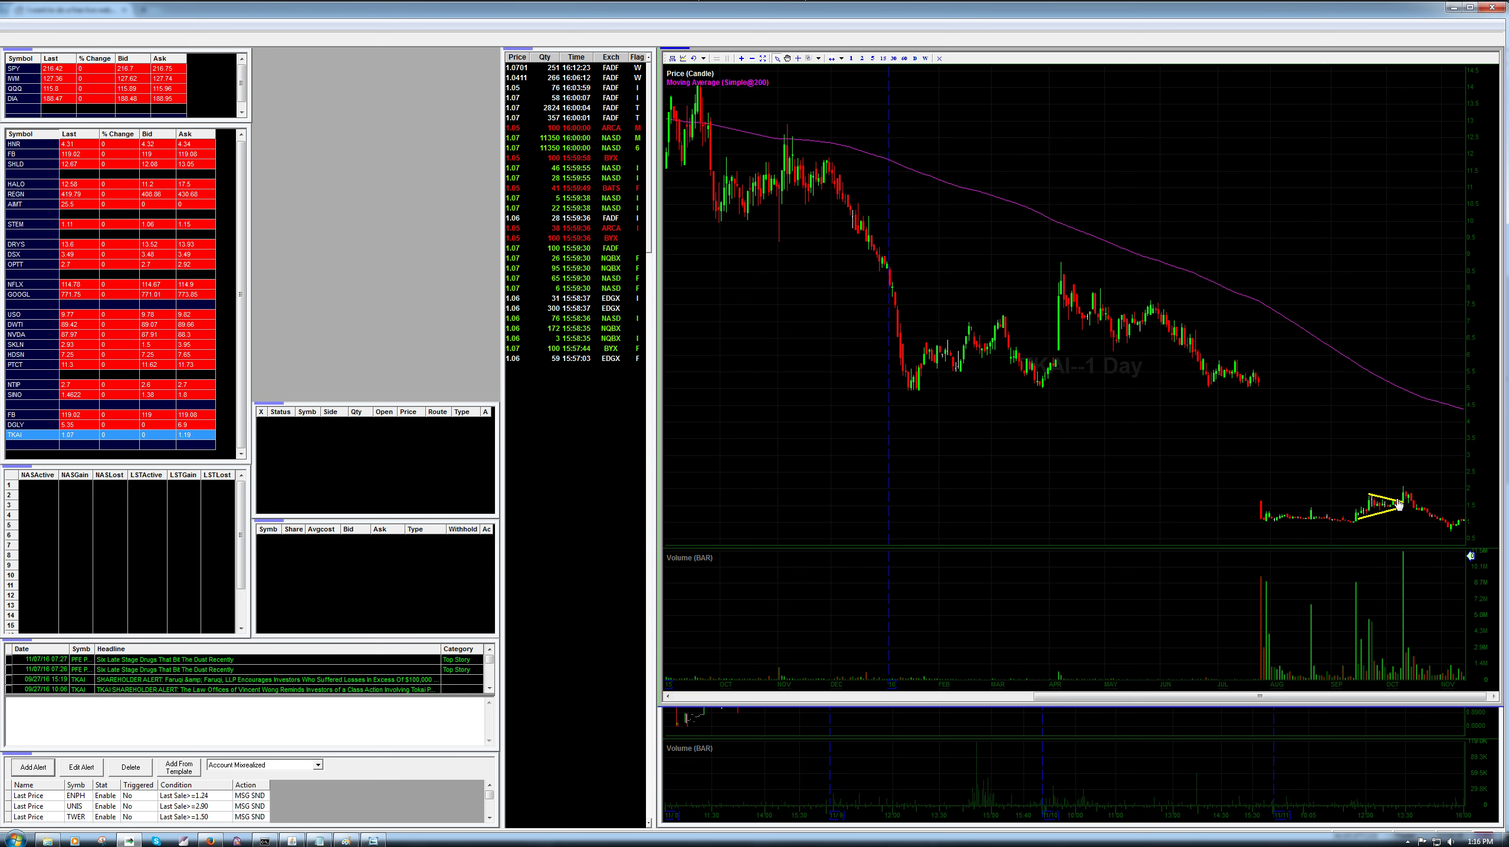
Step: Remove all trend lines from TKAI's daily chart, and keep TKAI selected in the watchlist
right_click(1286, 465)
mouse_move(1323, 510)
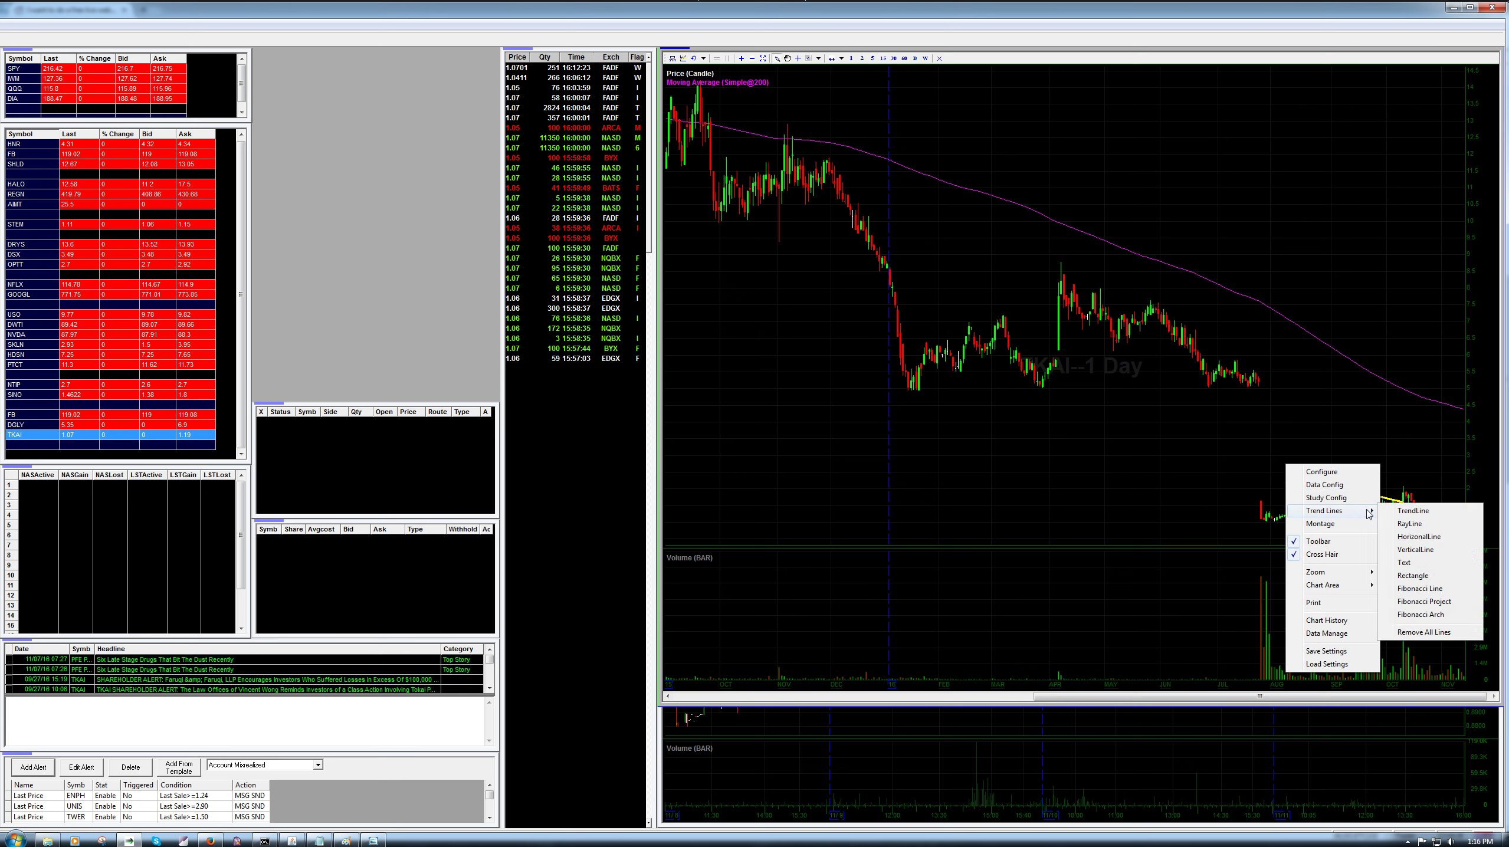
click(1426, 633)
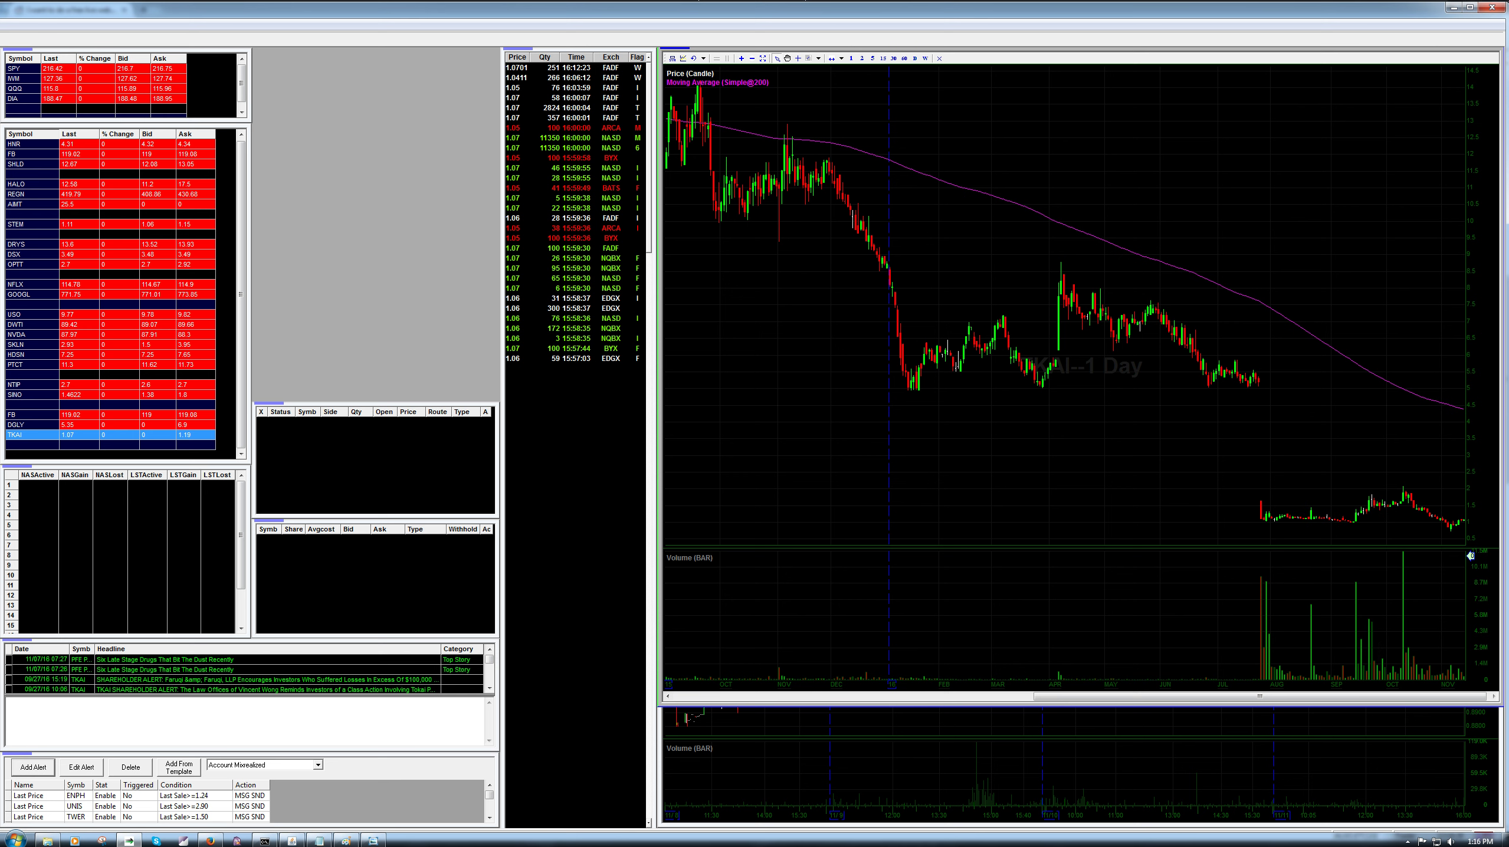
click(44, 448)
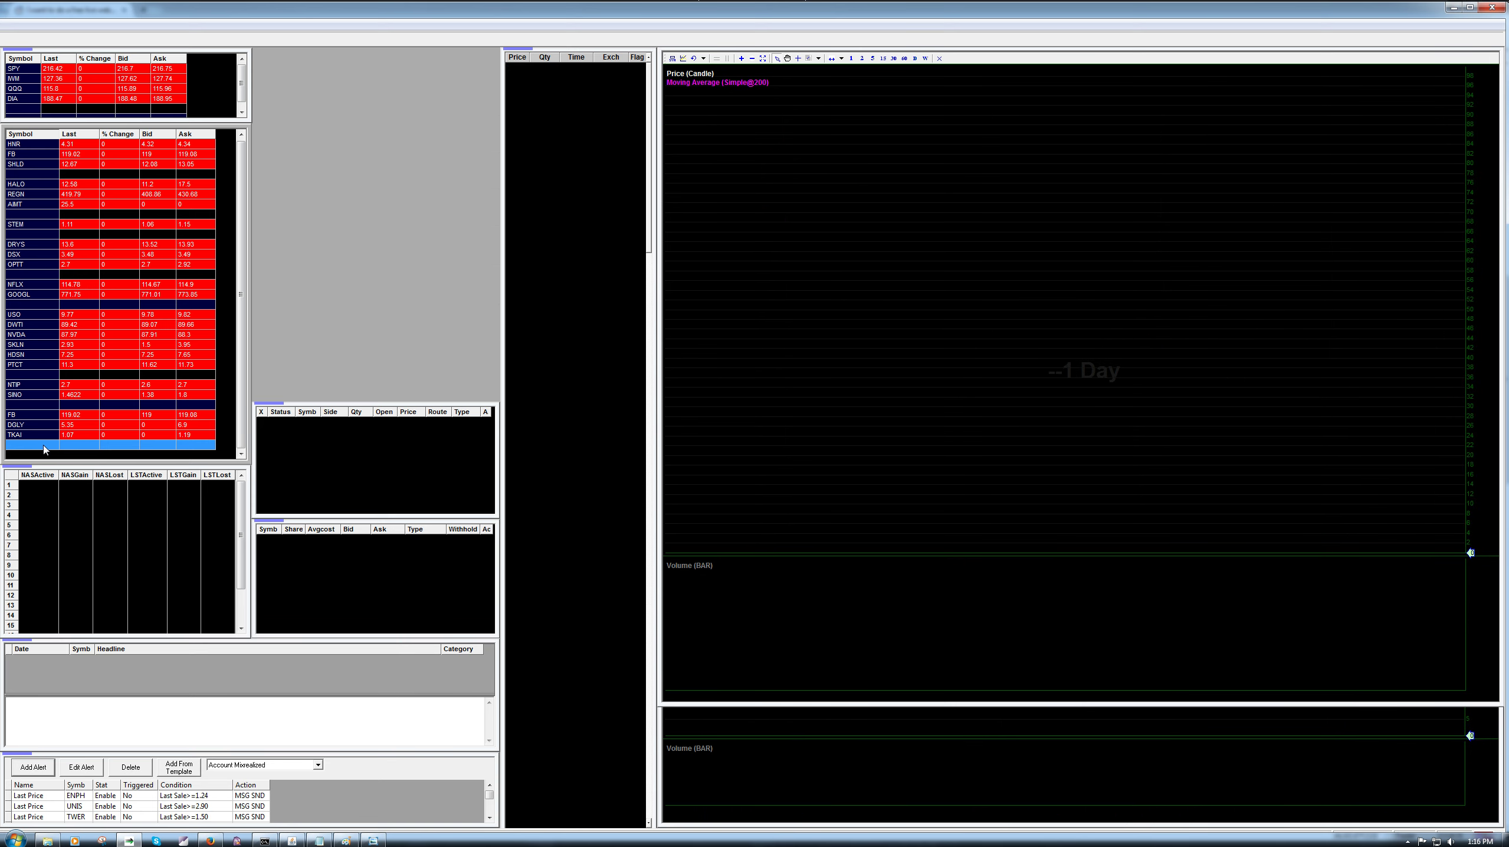
key(Up)
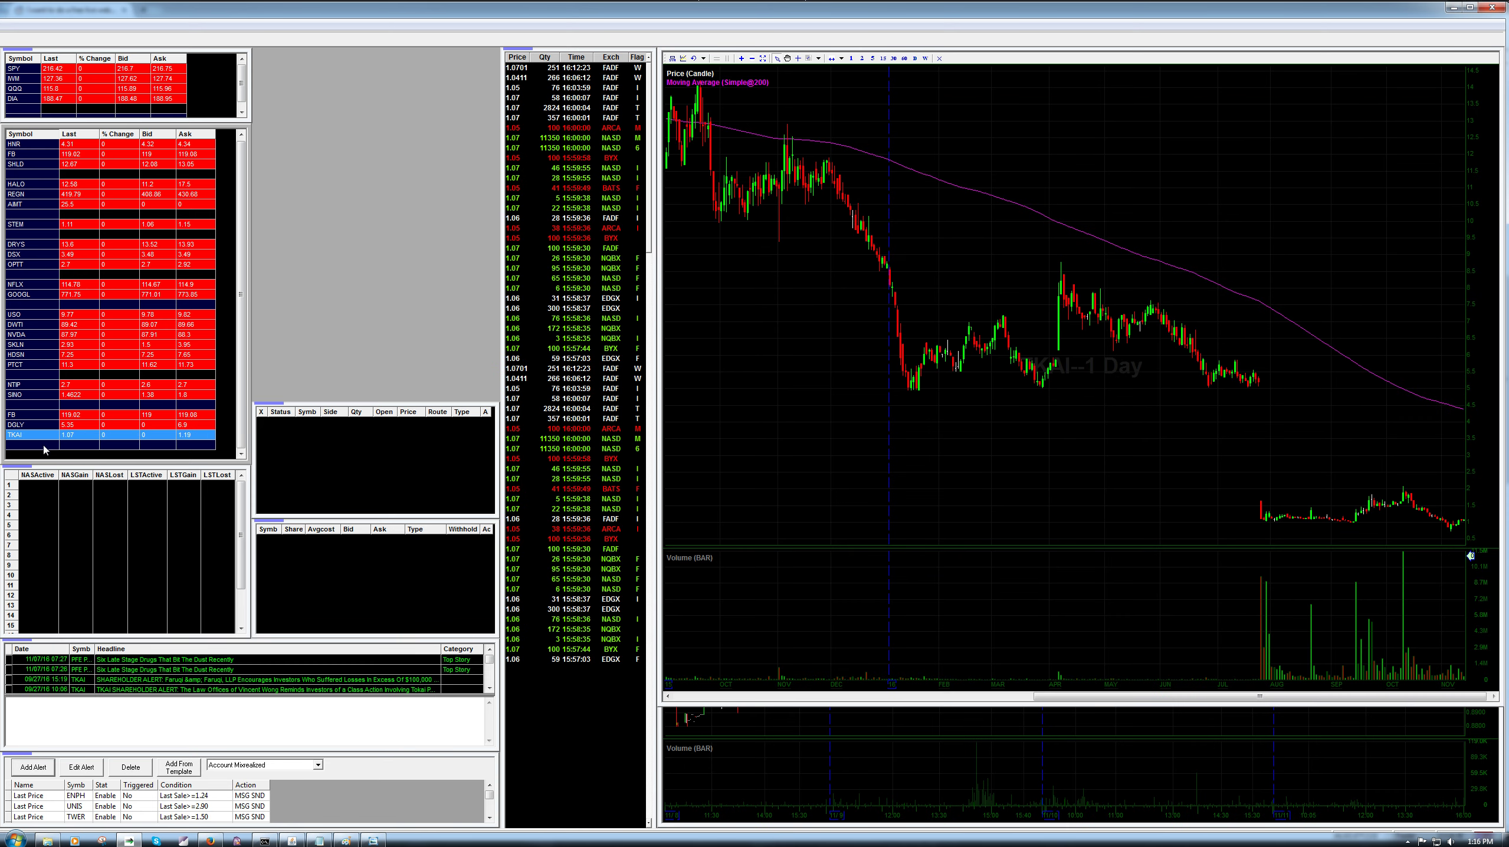
Step: Switch to the Reddit thread and read the question on stock picking, losing trades, indicators and trailing stops
key(alt+Tab)
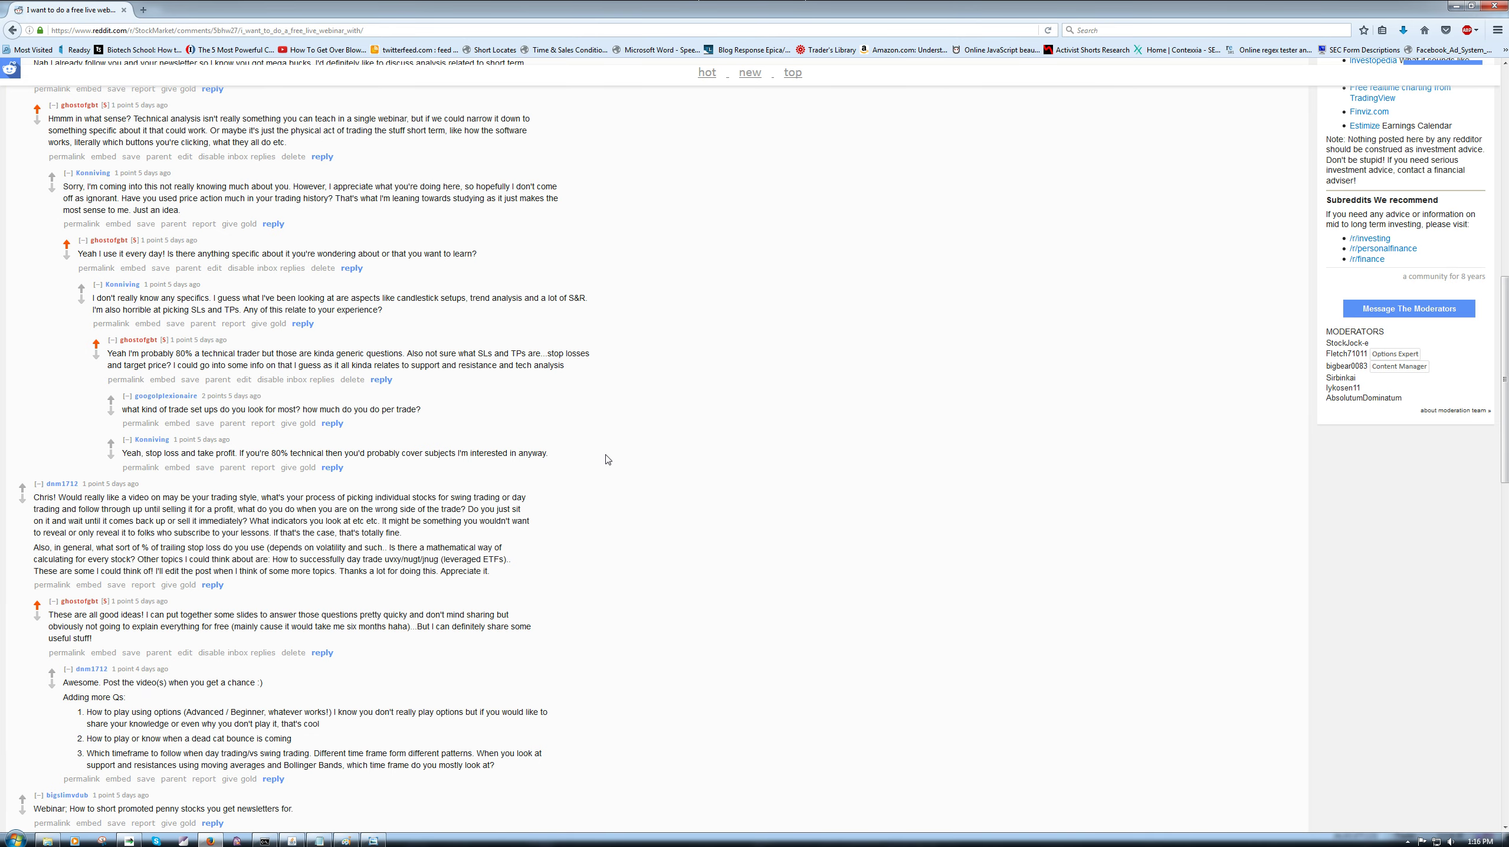
scroll(607, 459, down, 5)
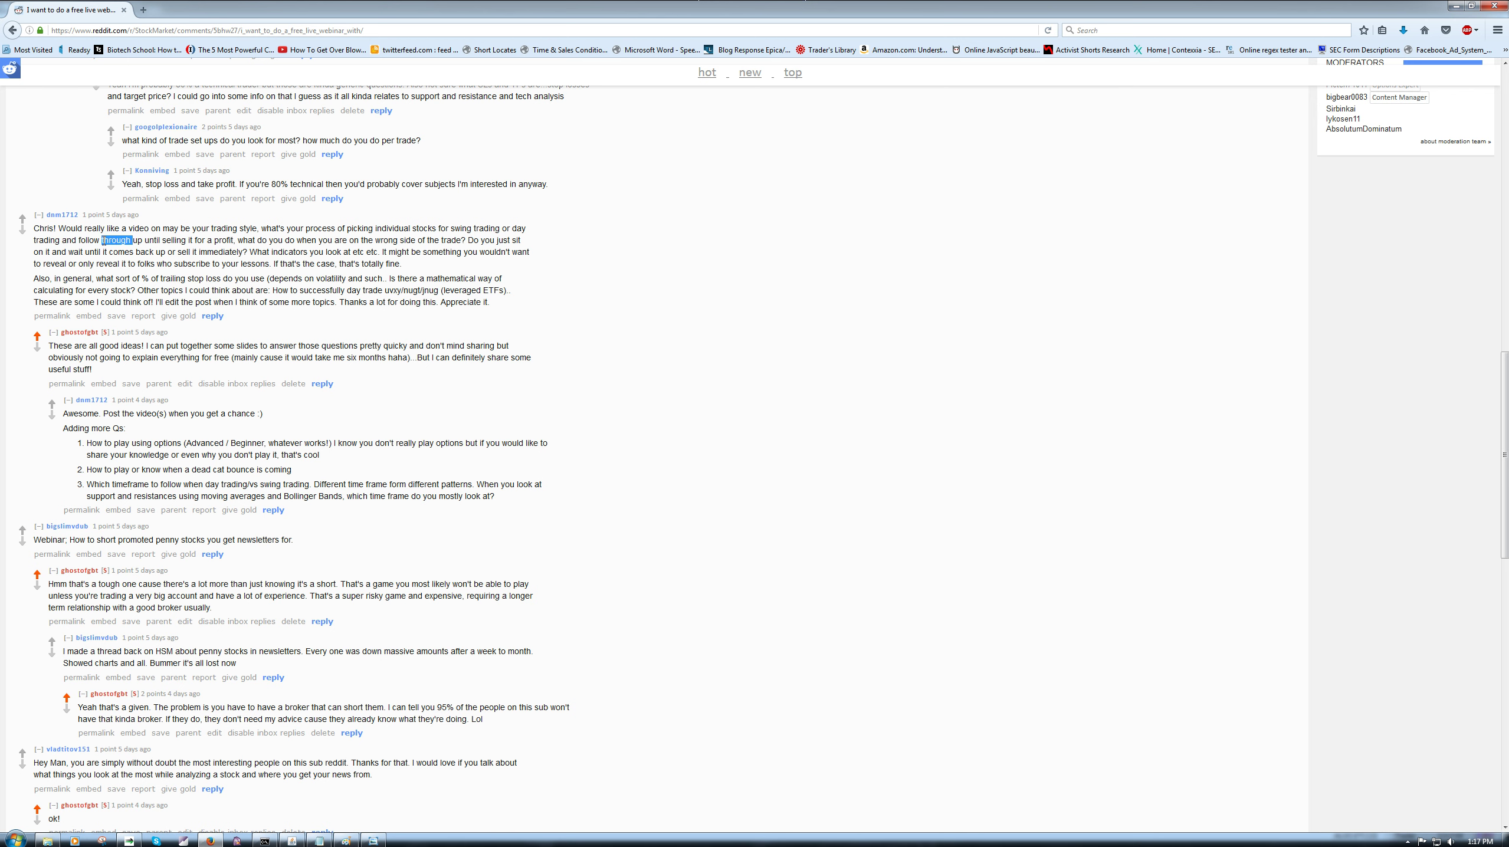
triple_click(102, 241)
click(173, 254)
drag(69, 246, 203, 254)
click(221, 251)
drag(128, 279, 142, 290)
double_click(155, 278)
triple_click(155, 278)
click(150, 279)
Step: Return to the trading platform, enter JNUG in the empty watchlist row below TKAI, and replace it with NUGT
key(alt+Tab)
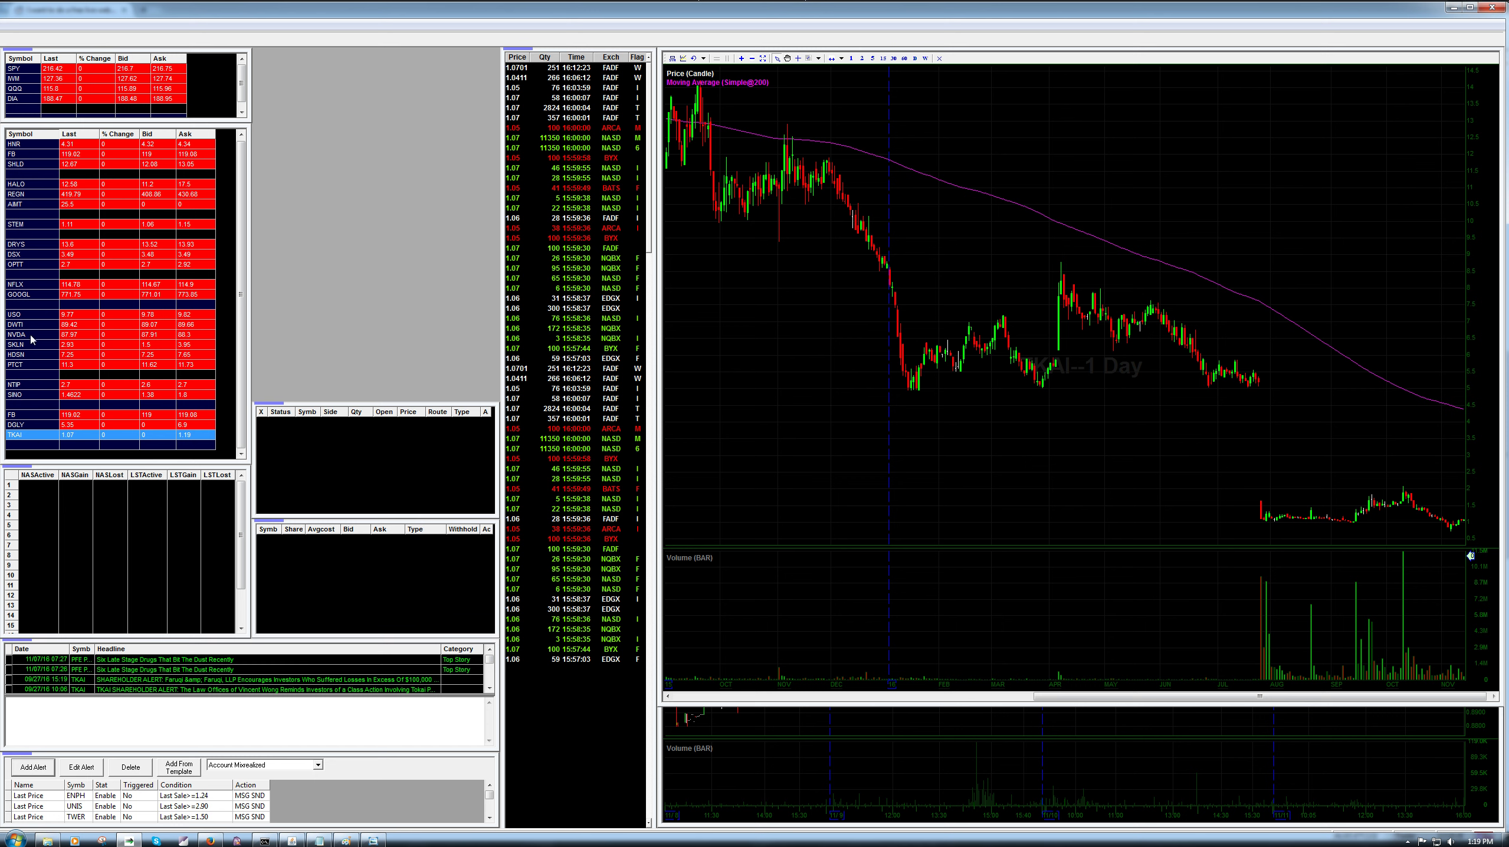
click(37, 446)
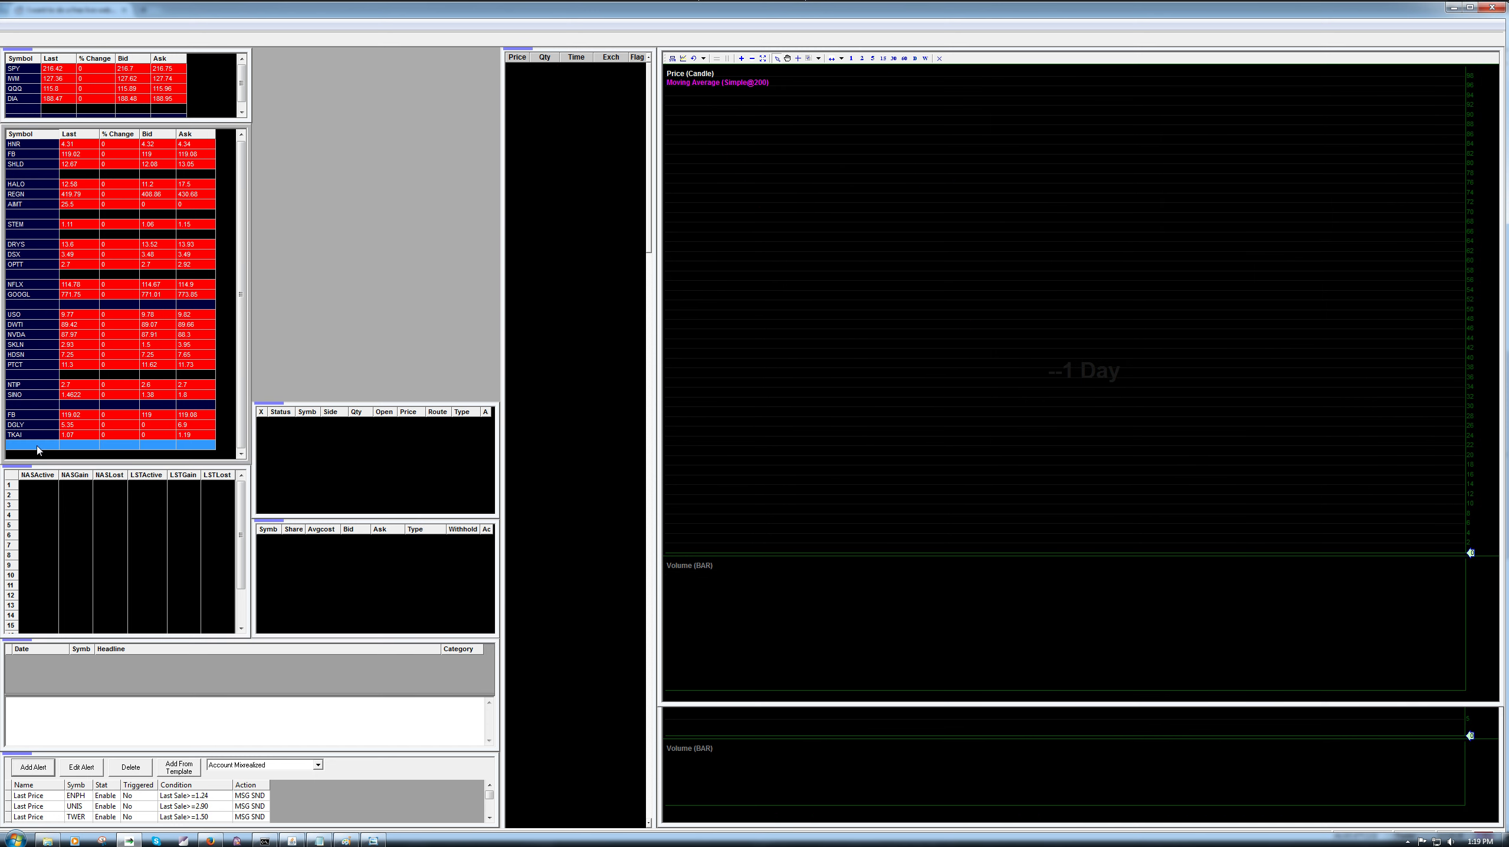
text(JNUG)
key(Return)
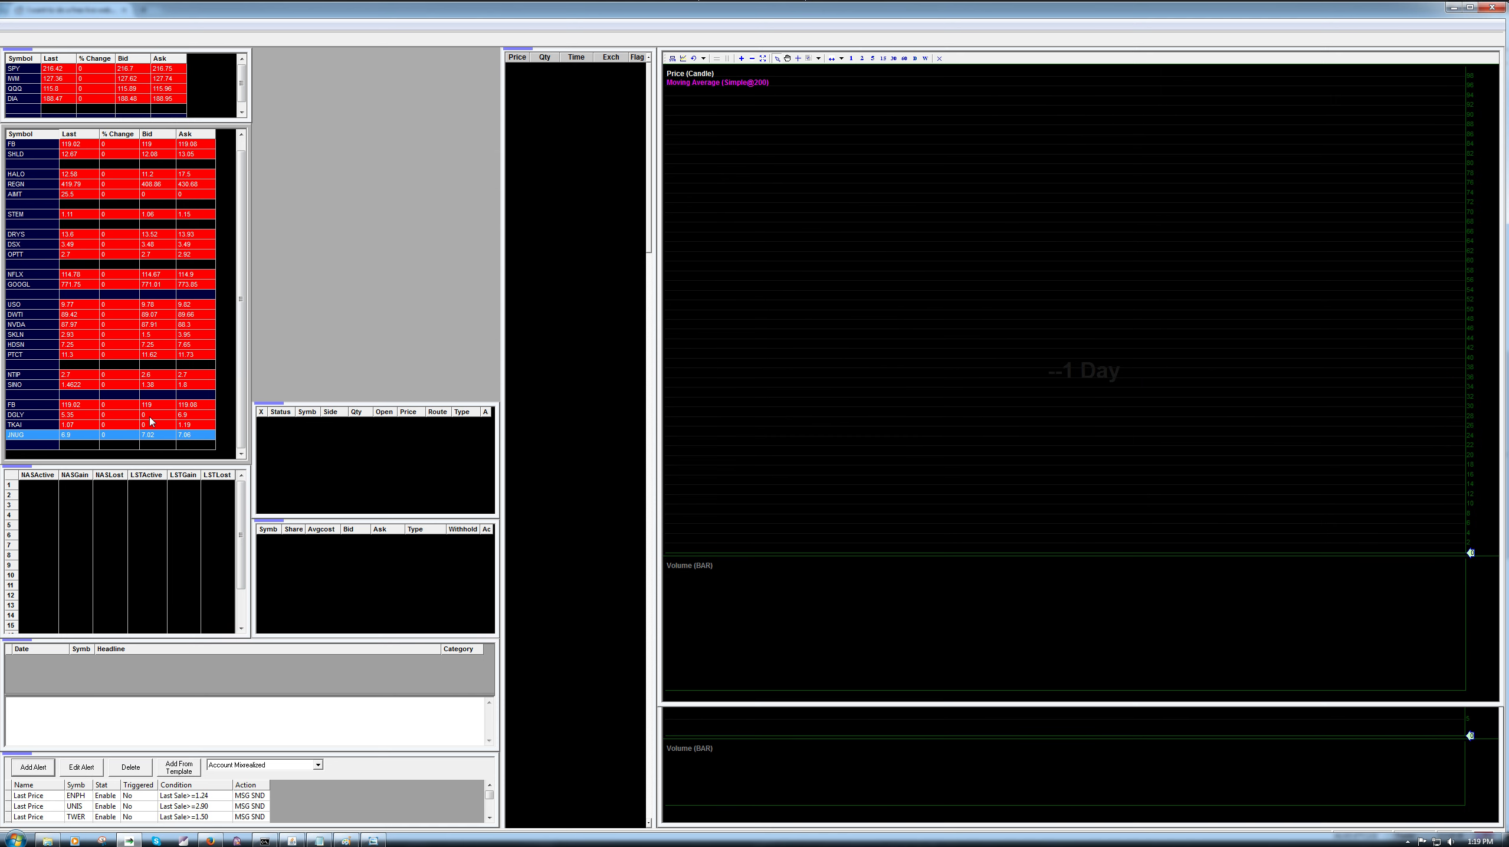
text(NUGT)
key(Return)
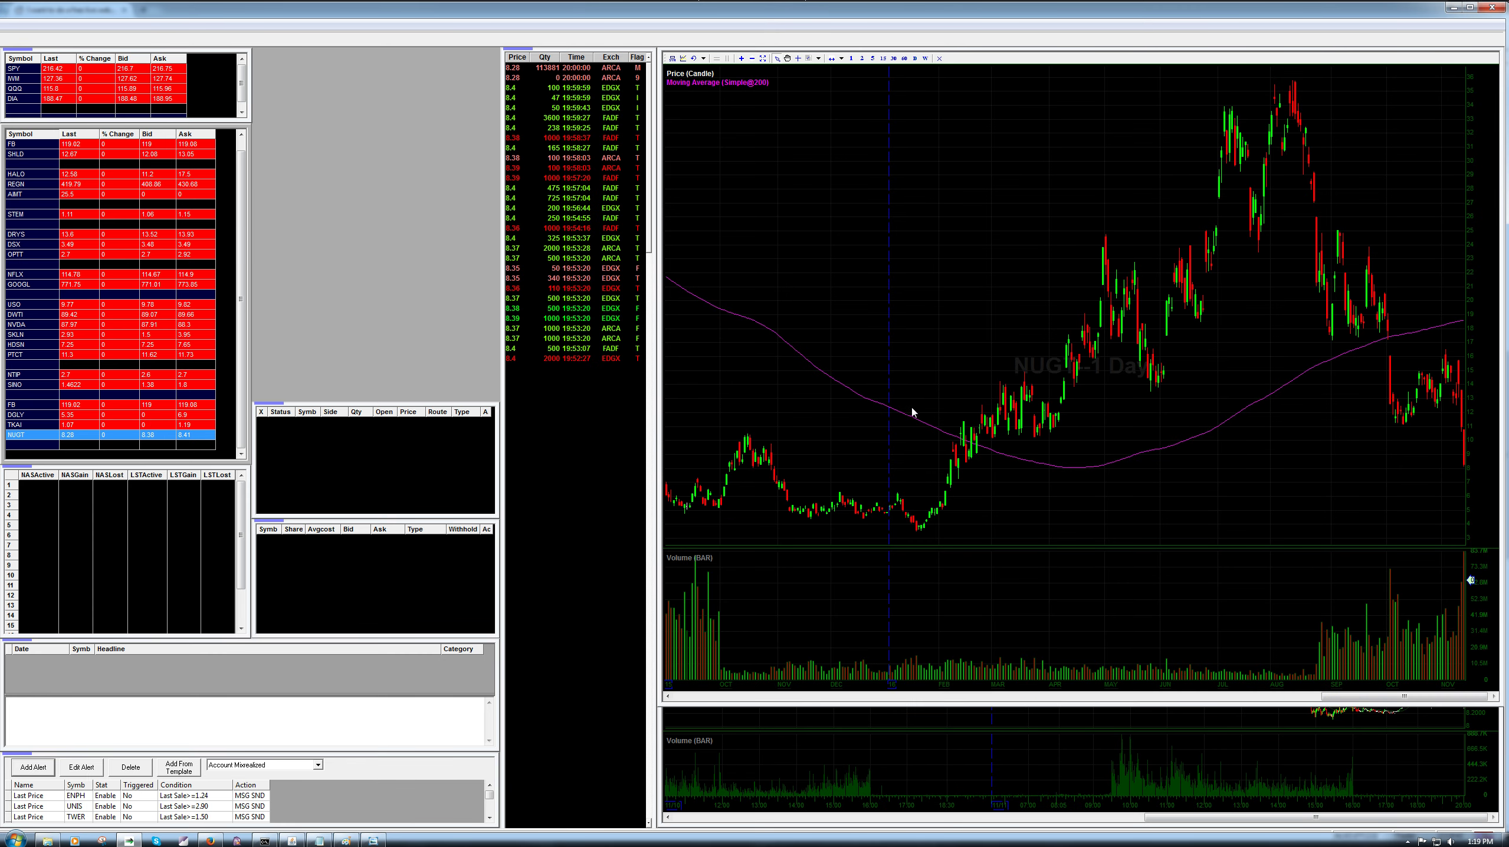
Step: Set NUGT's intraday chart to 5-minute candles and shrink the daily chart so both charts are fully visible
click(1119, 717)
scroll(956, 597, up, 3)
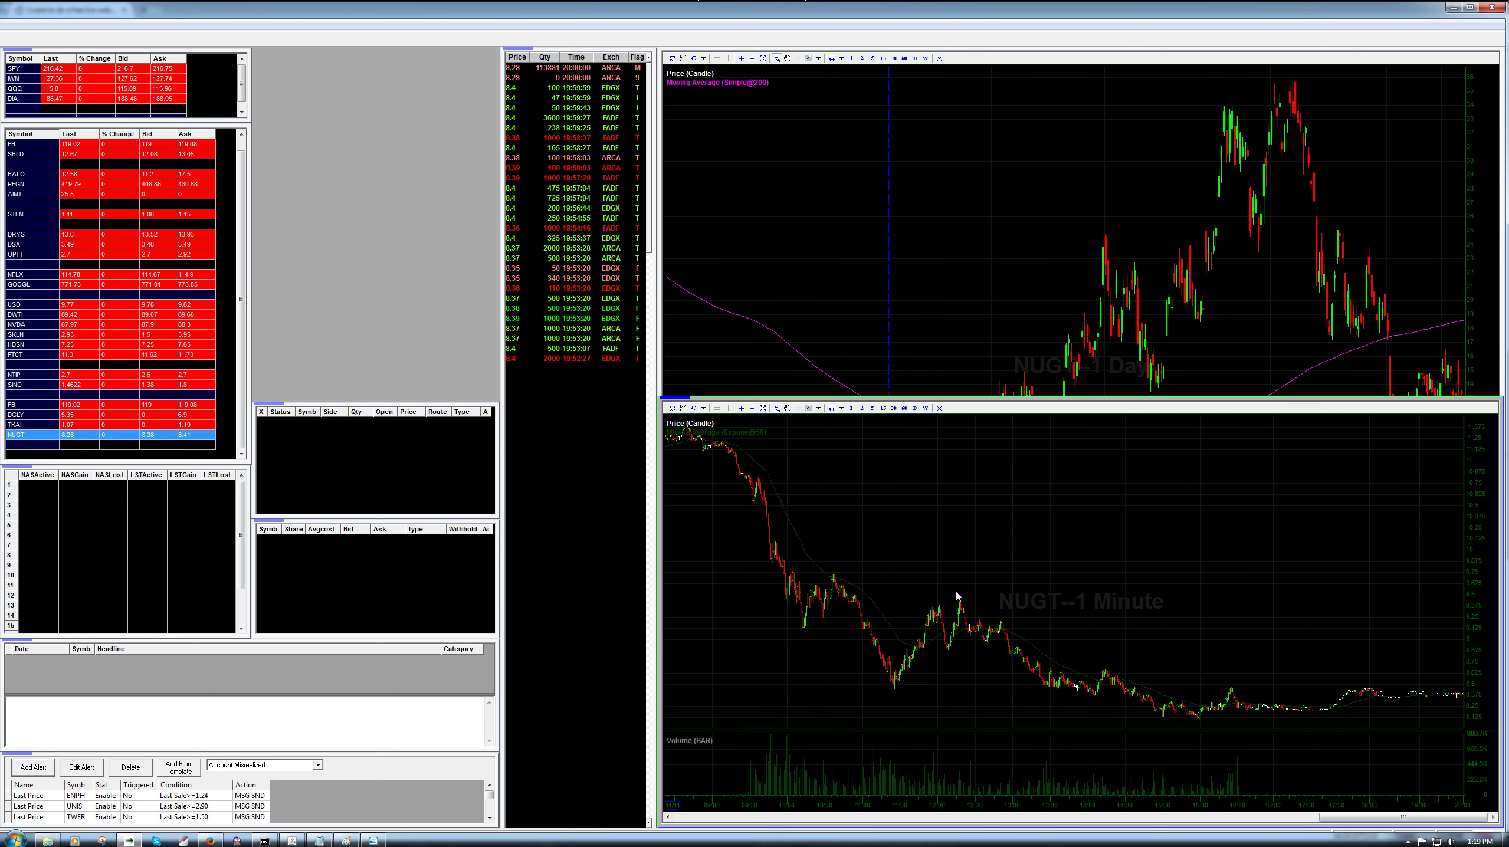
click(872, 408)
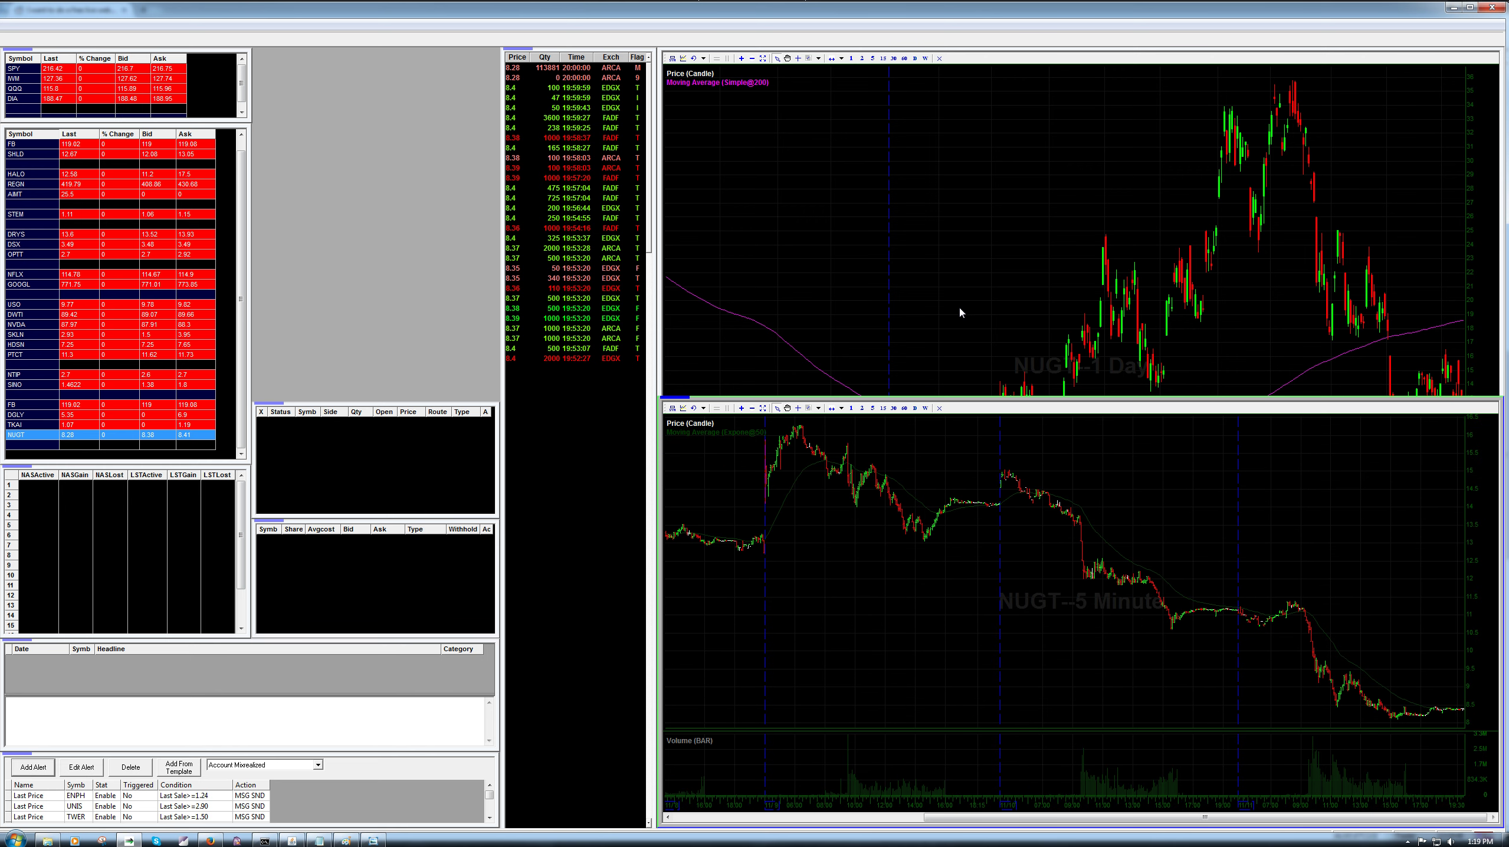
click(963, 313)
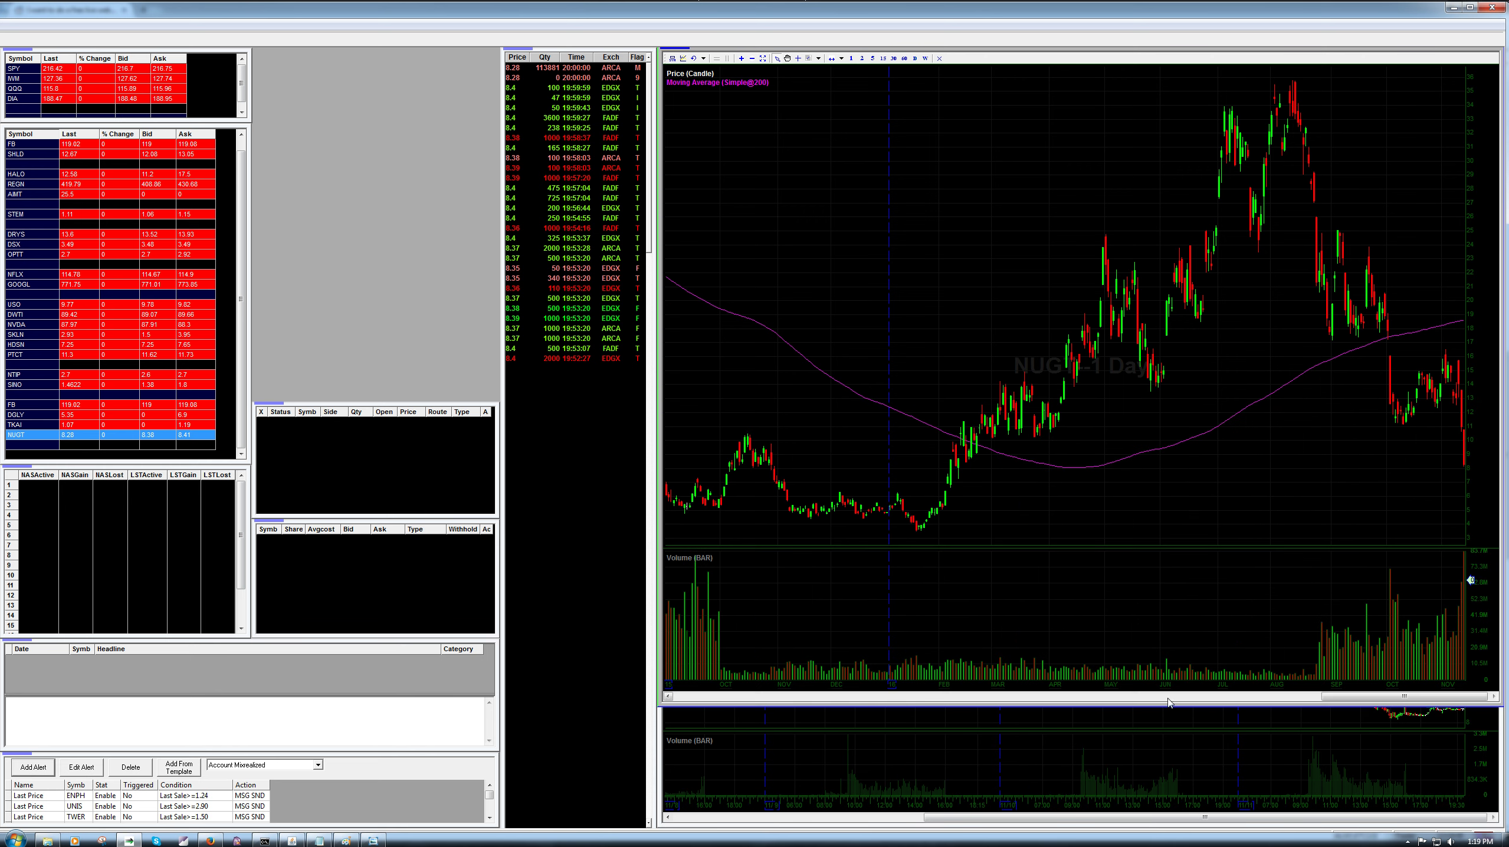
drag(1172, 705, 1170, 392)
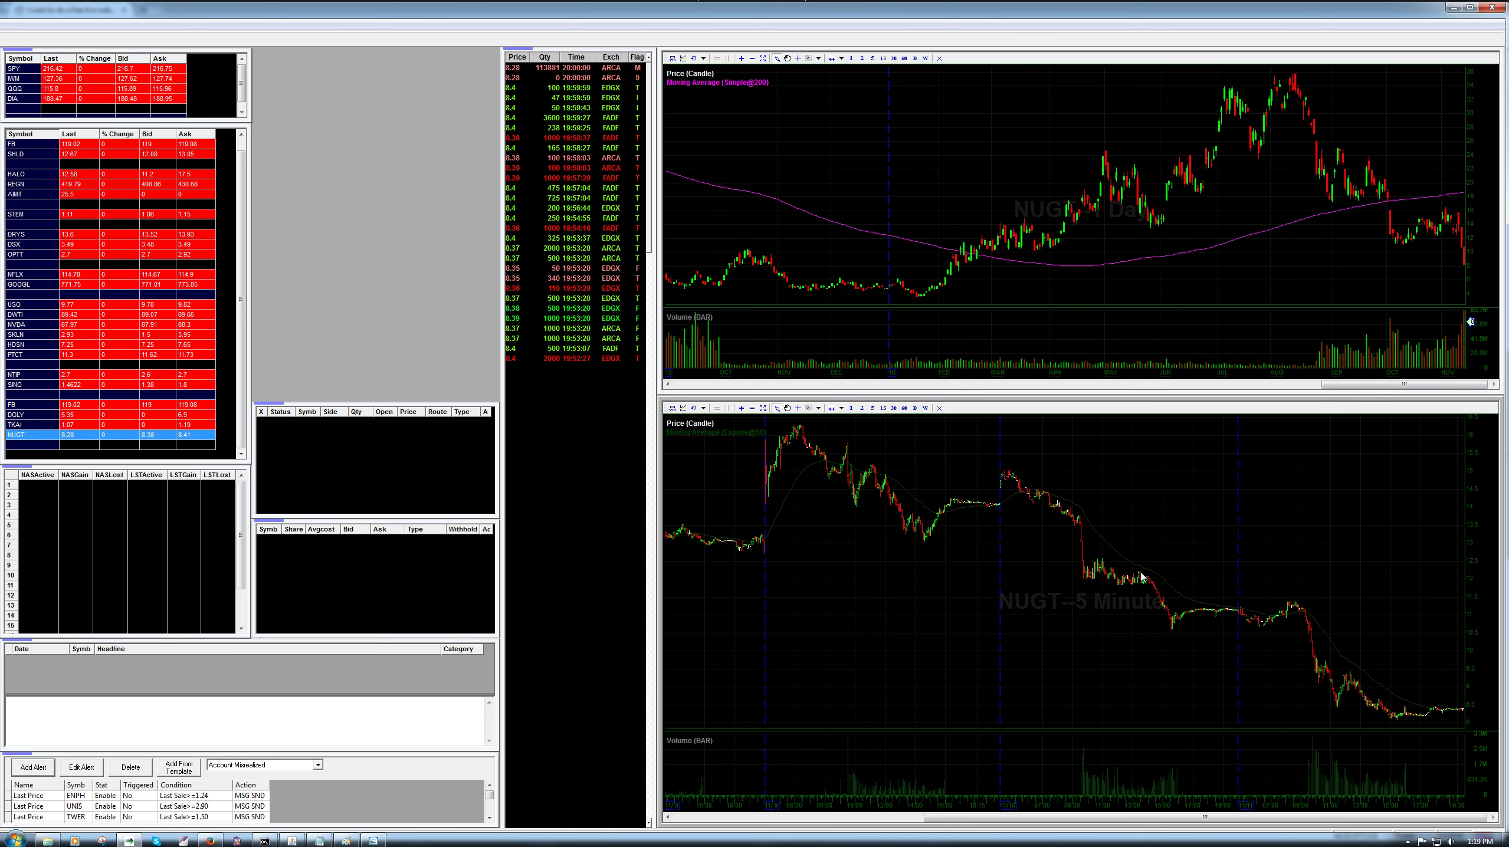
Step: Draw a descending trend line across NUGT's 5-minute highs, from the peak to the end of the latest session
click(807, 408)
mouse_move(802, 421)
mouse_down()
mouse_move(1139, 526)
mouse_move(1474, 653)
mouse_move(1464, 660)
mouse_up()
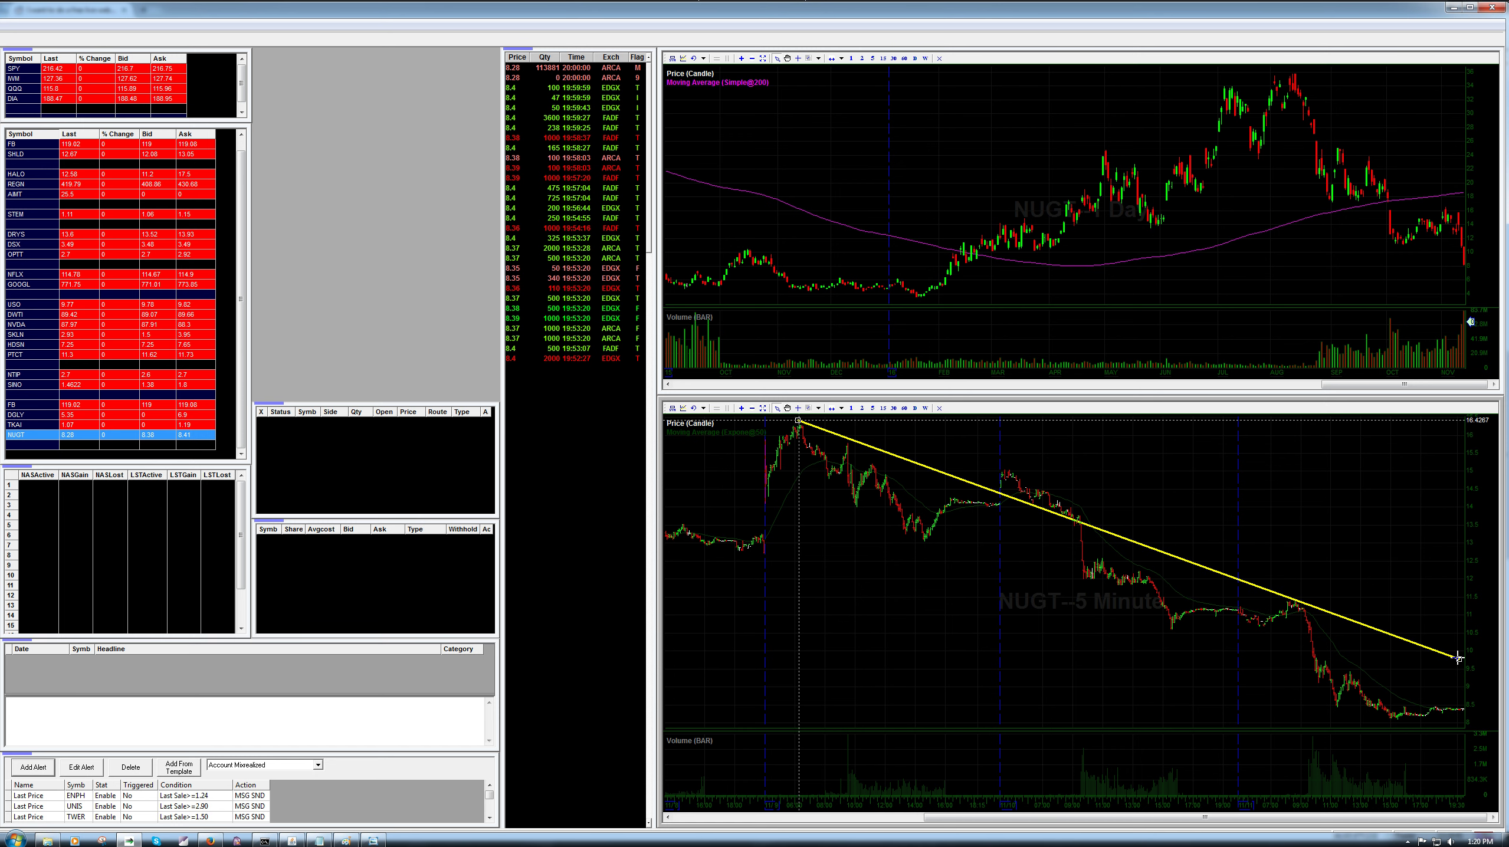
click(1013, 481)
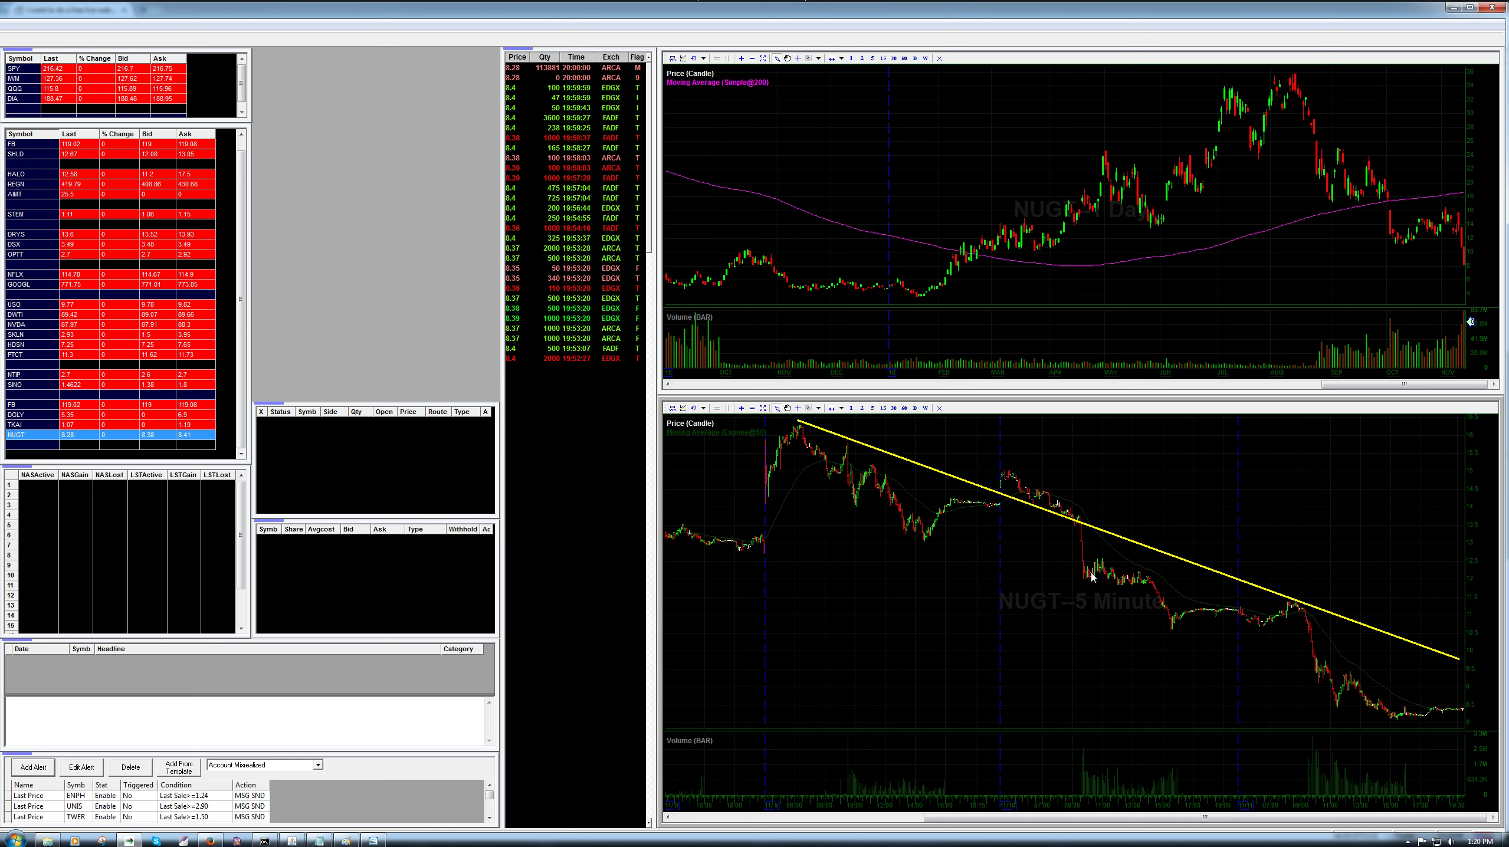
Step: Try a shorter, steeper descending line along the first pullback after NUGT's 5-minute peak, and delete it
click(809, 408)
drag(844, 442, 947, 523)
click(918, 500)
key(Delete)
Step: Inspect a candle's data during NUGT's pullback and delete the long descending trend line from the 5-minute chart
right_click(891, 536)
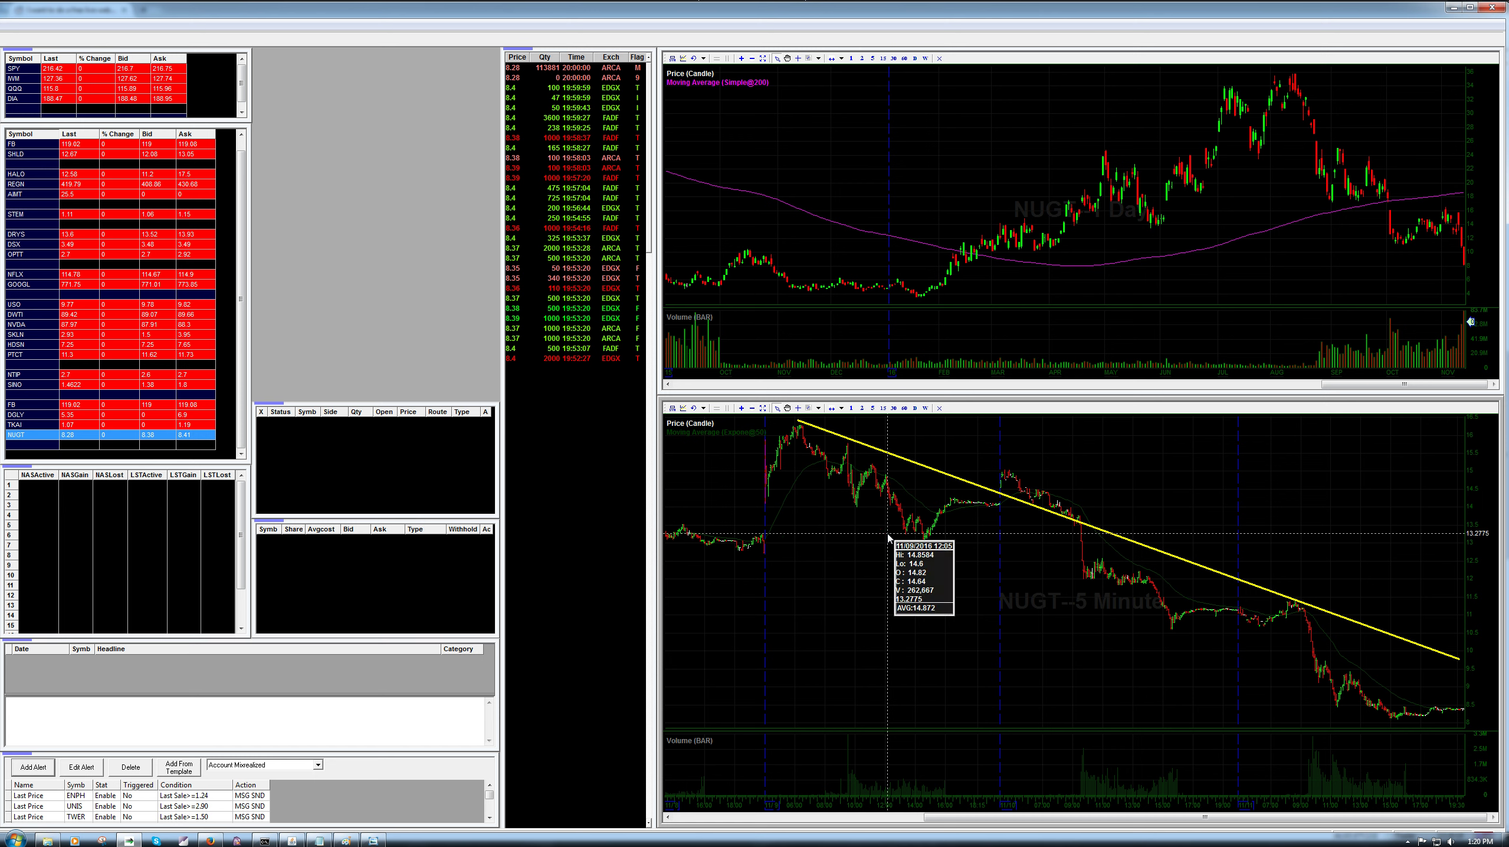
key(Escape)
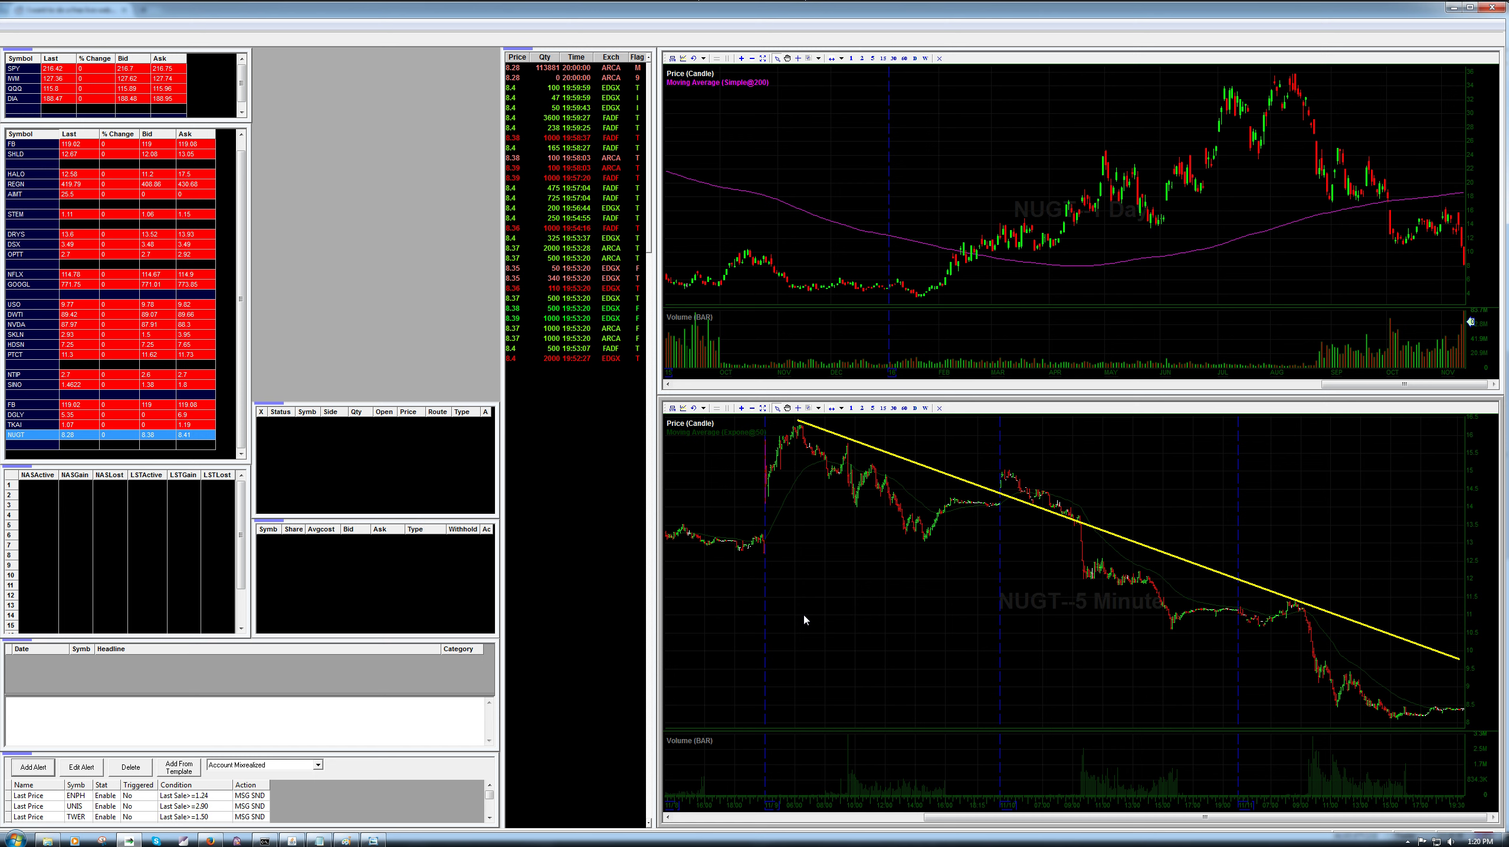
click(917, 464)
key(Delete)
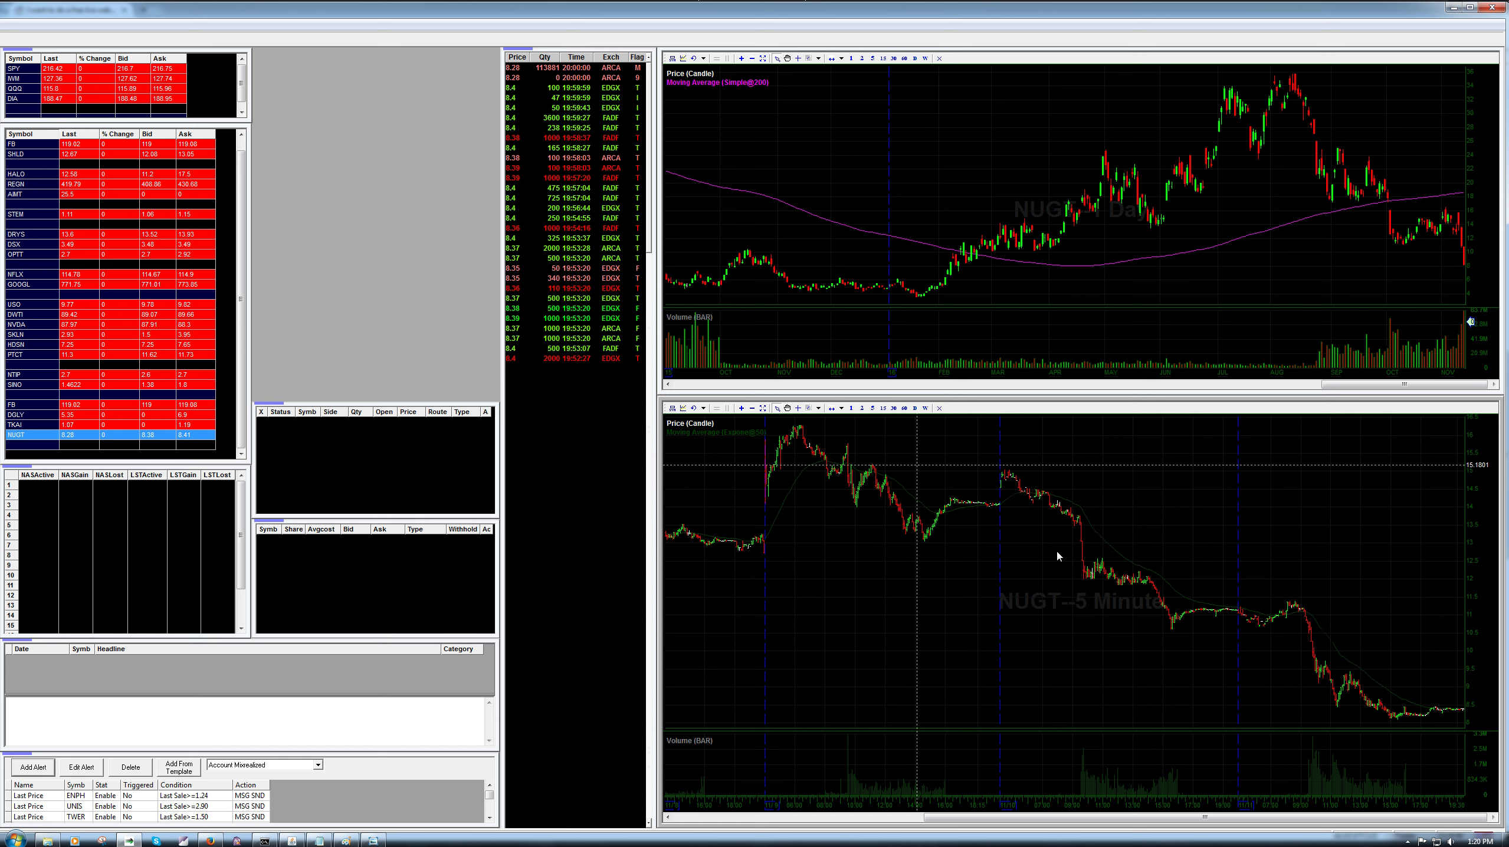
scroll(939, 542, down, 3)
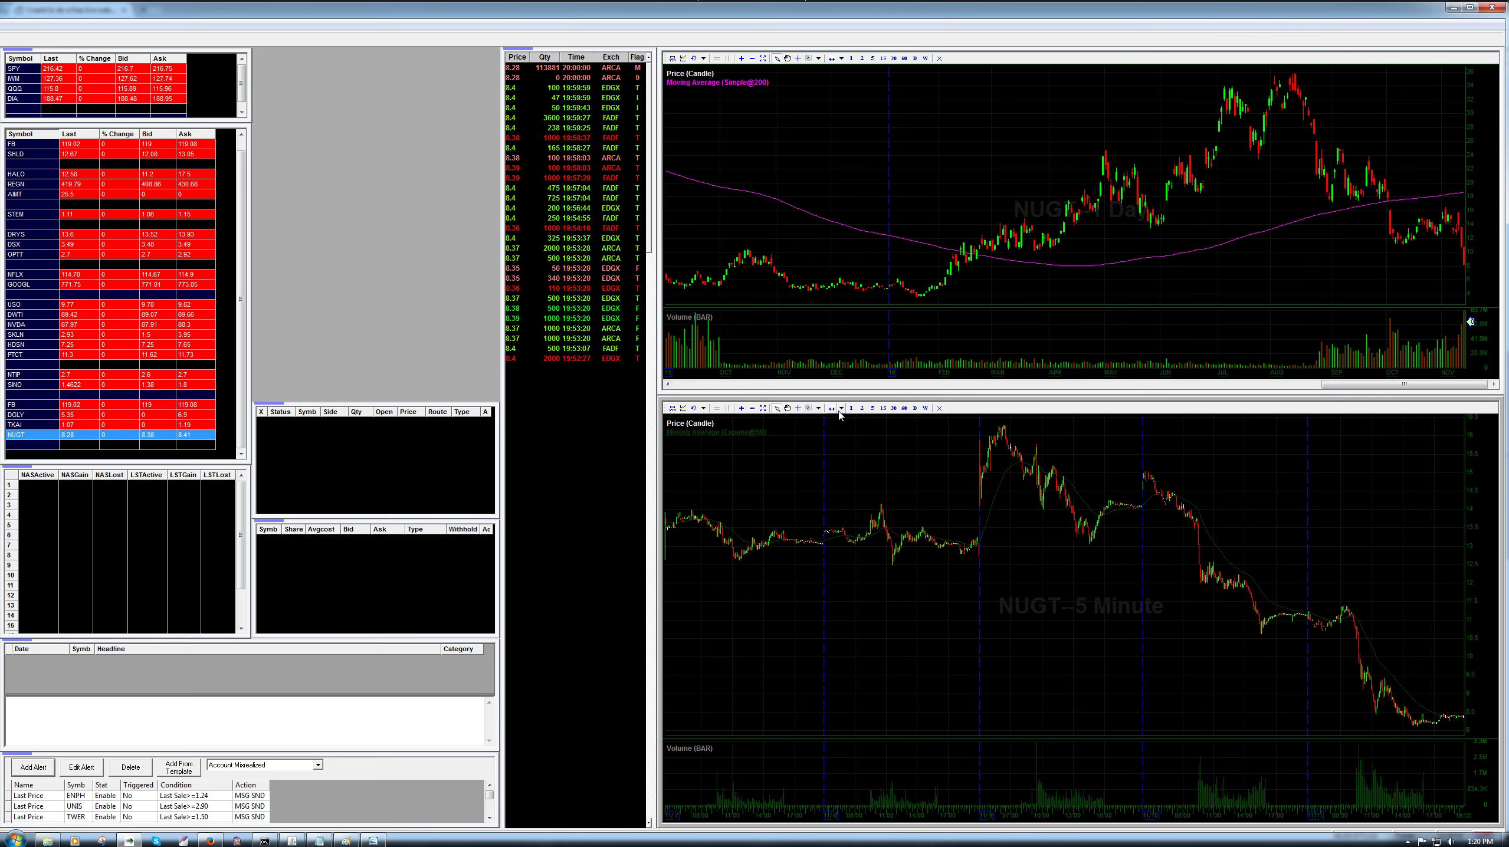
Step: Switch to the Reddit thread and read the question on trailing stop percentages, volatility and a mathematical calculation
key(alt+Tab)
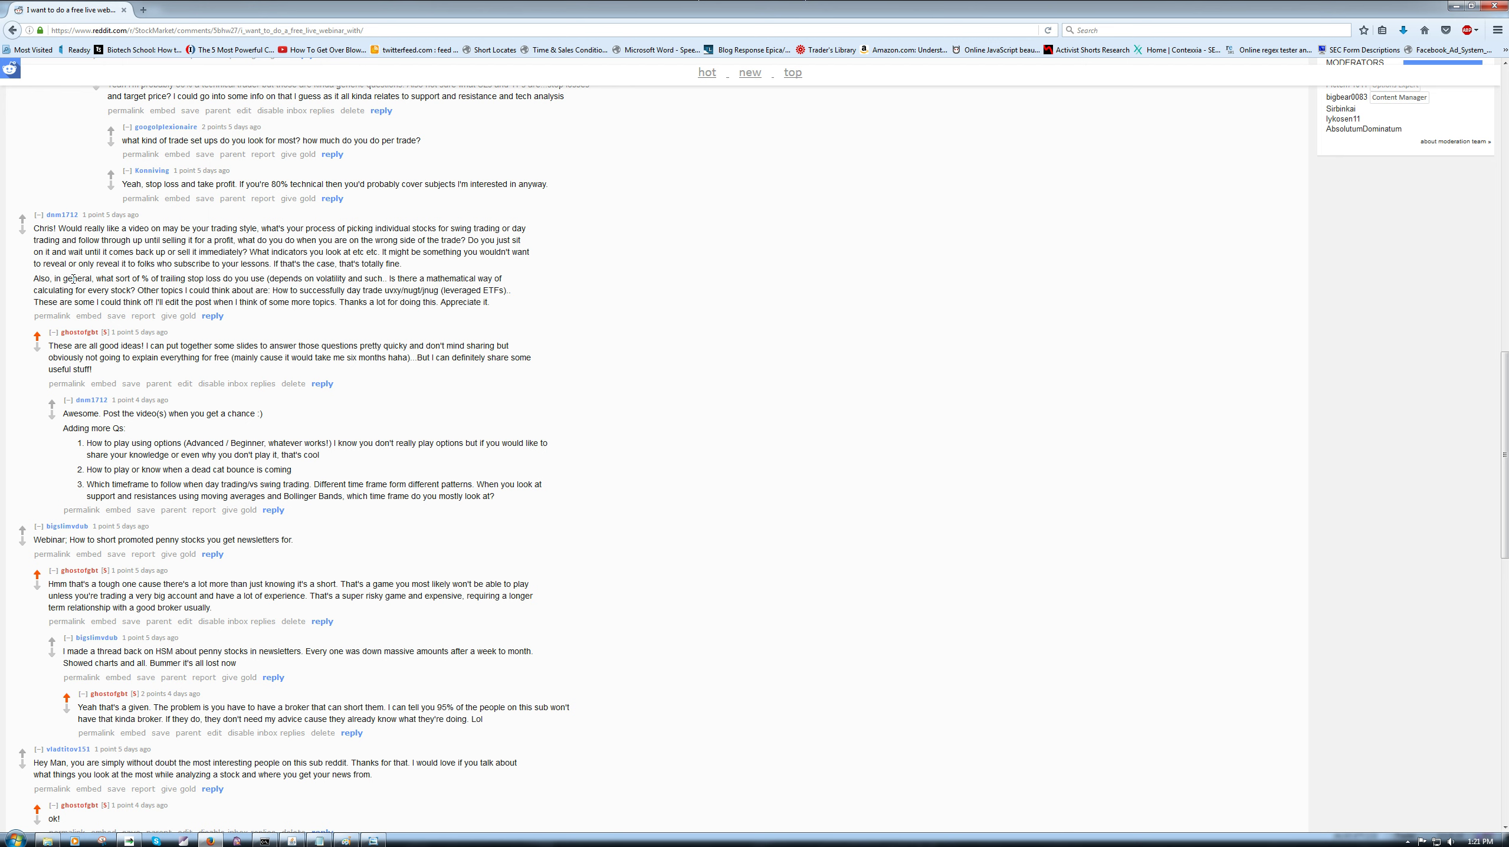
triple_click(137, 278)
double_click(136, 278)
click(140, 278)
drag(275, 279, 387, 280)
click(361, 282)
Step: Return to the trading platform and bring up PTCT's charts from the watchlist, focusing the 5-minute chart on its latest spike
key(alt+Tab)
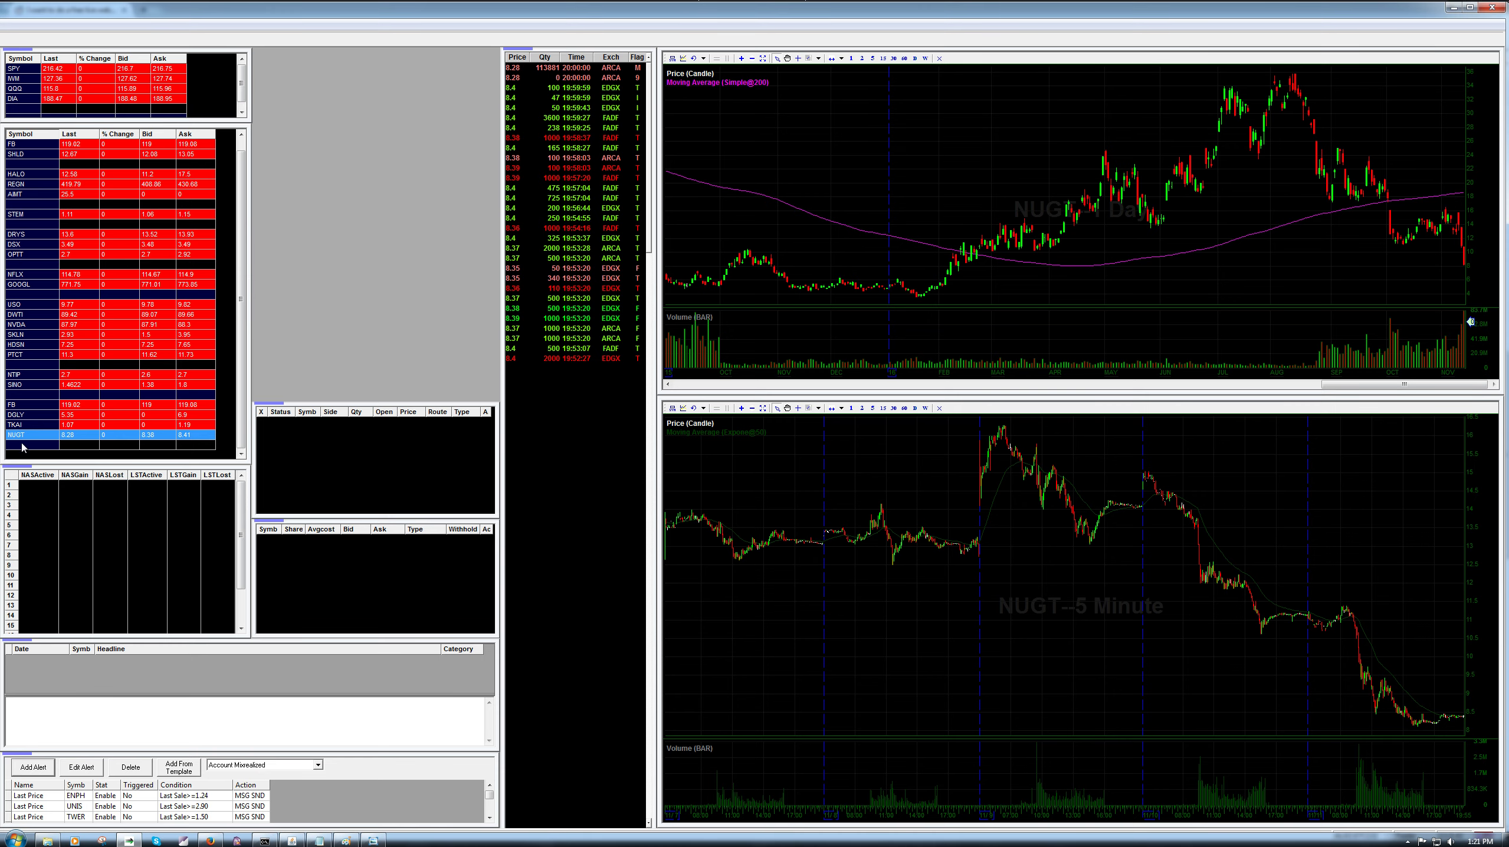
key(Up)
key(Up)
key(Up)
key(Up)
key(Up)
key(Up)
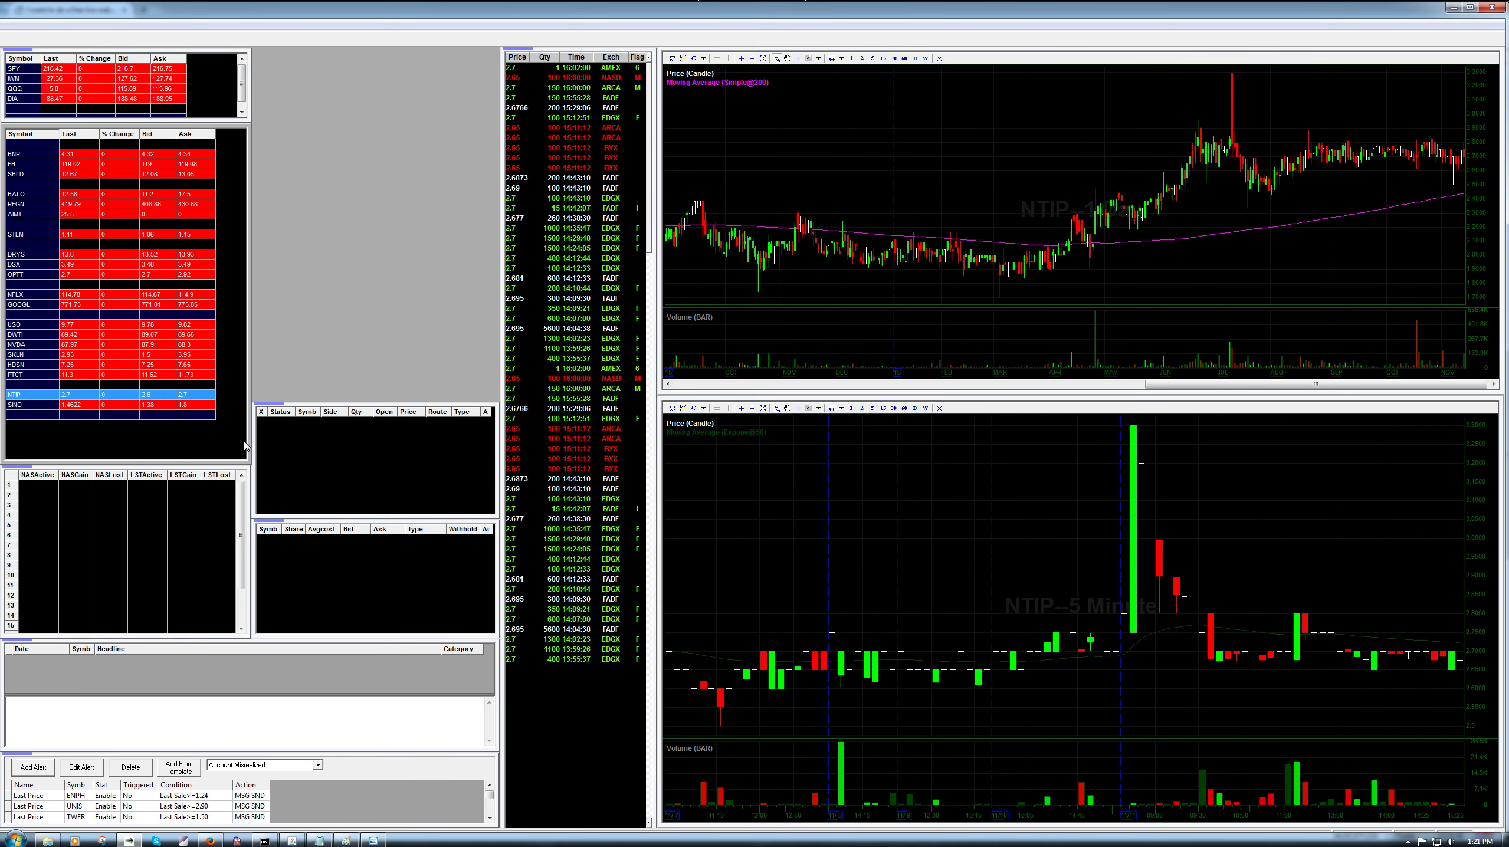
key(Up)
key(Up)
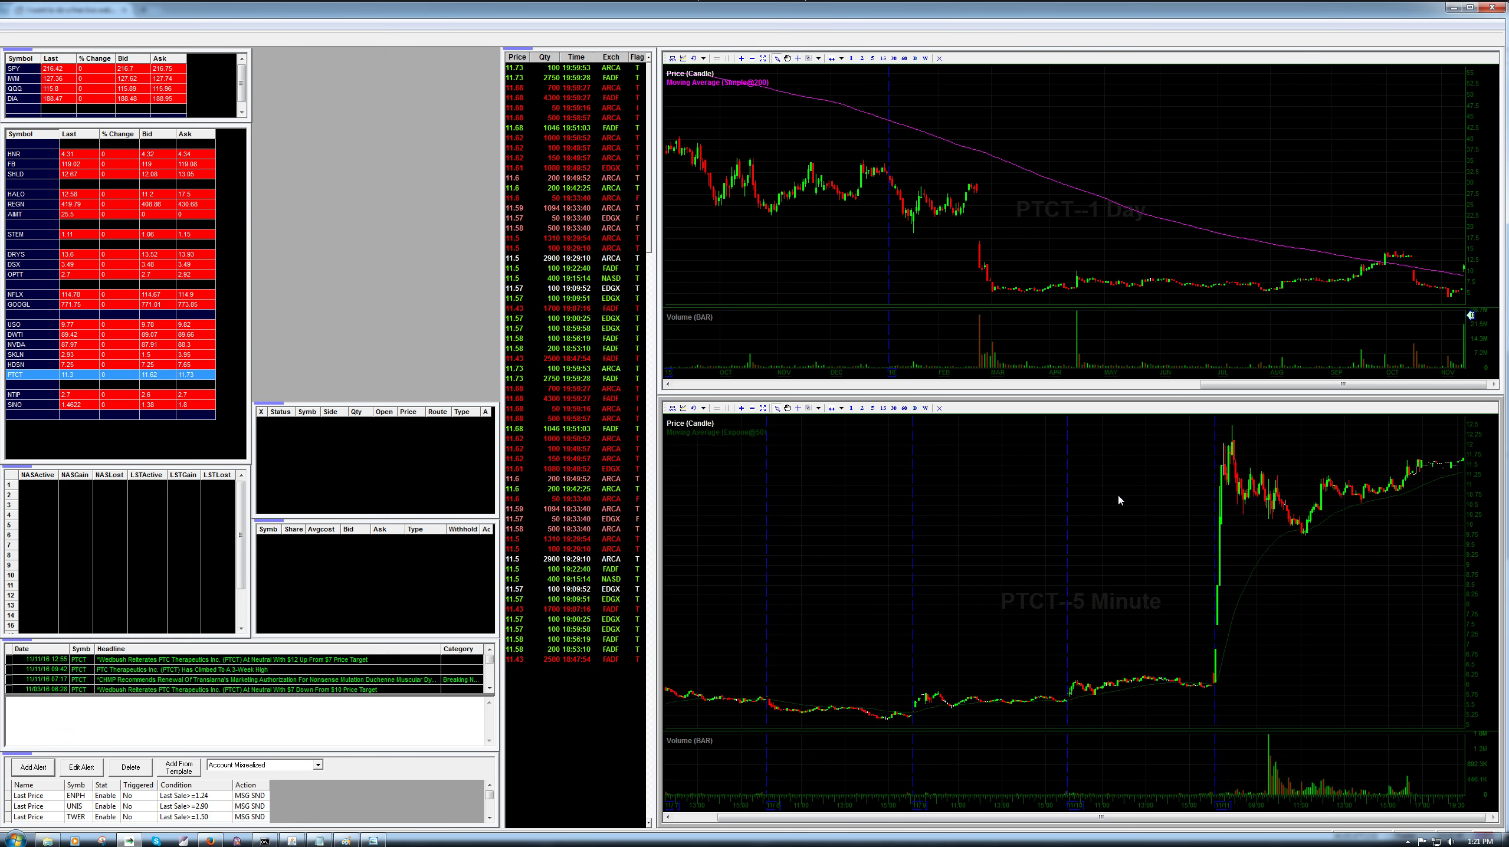
scroll(1118, 500, up, 2)
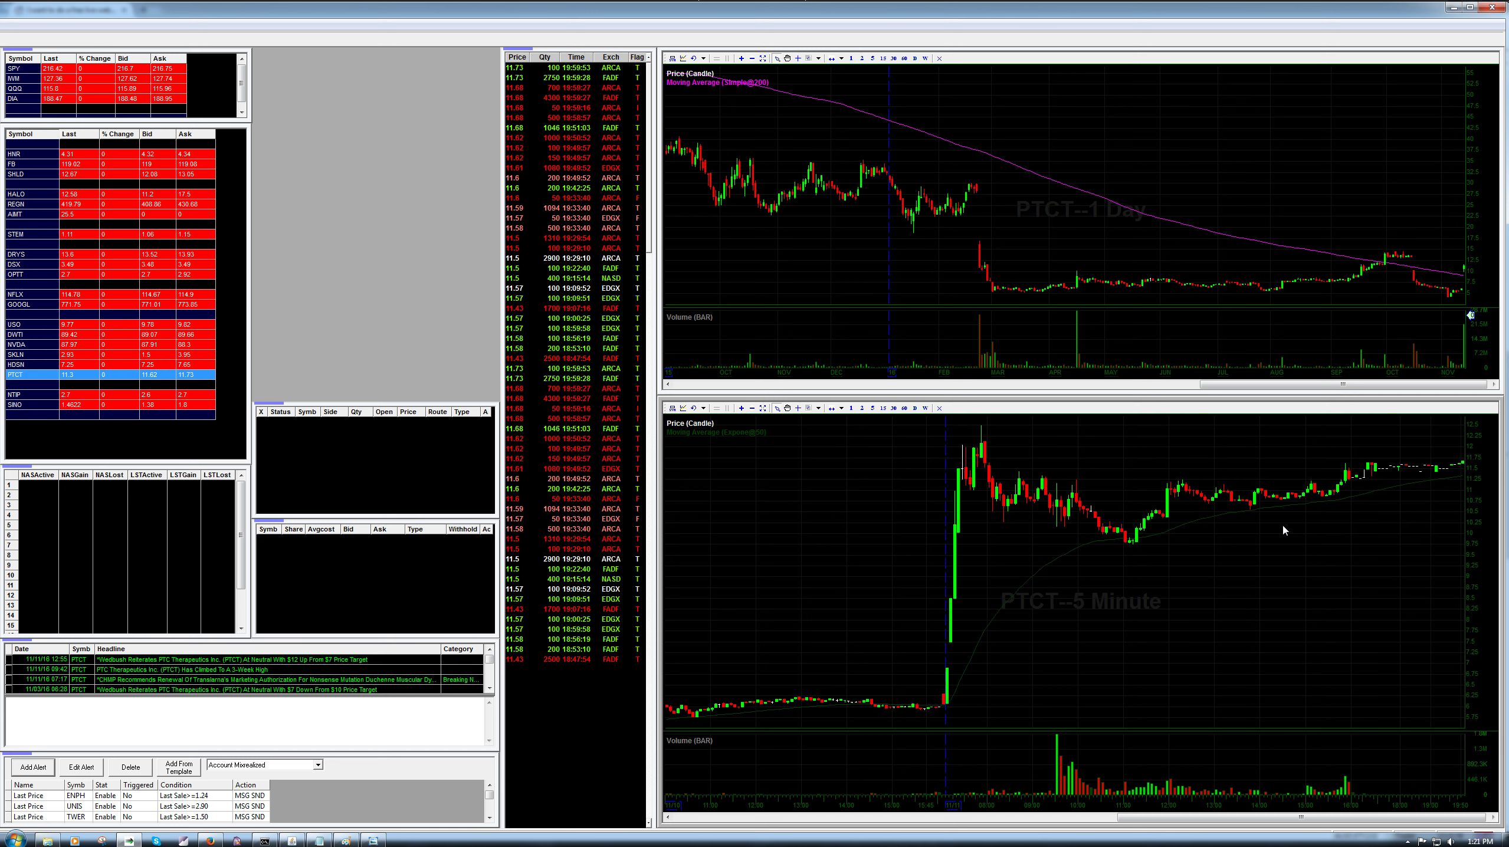
Step: Draw a horizontal resistance line over PTCT's late-session highs on the 5-minute chart
click(808, 408)
drag(1336, 461, 1463, 461)
scroll(1364, 497, up, 5)
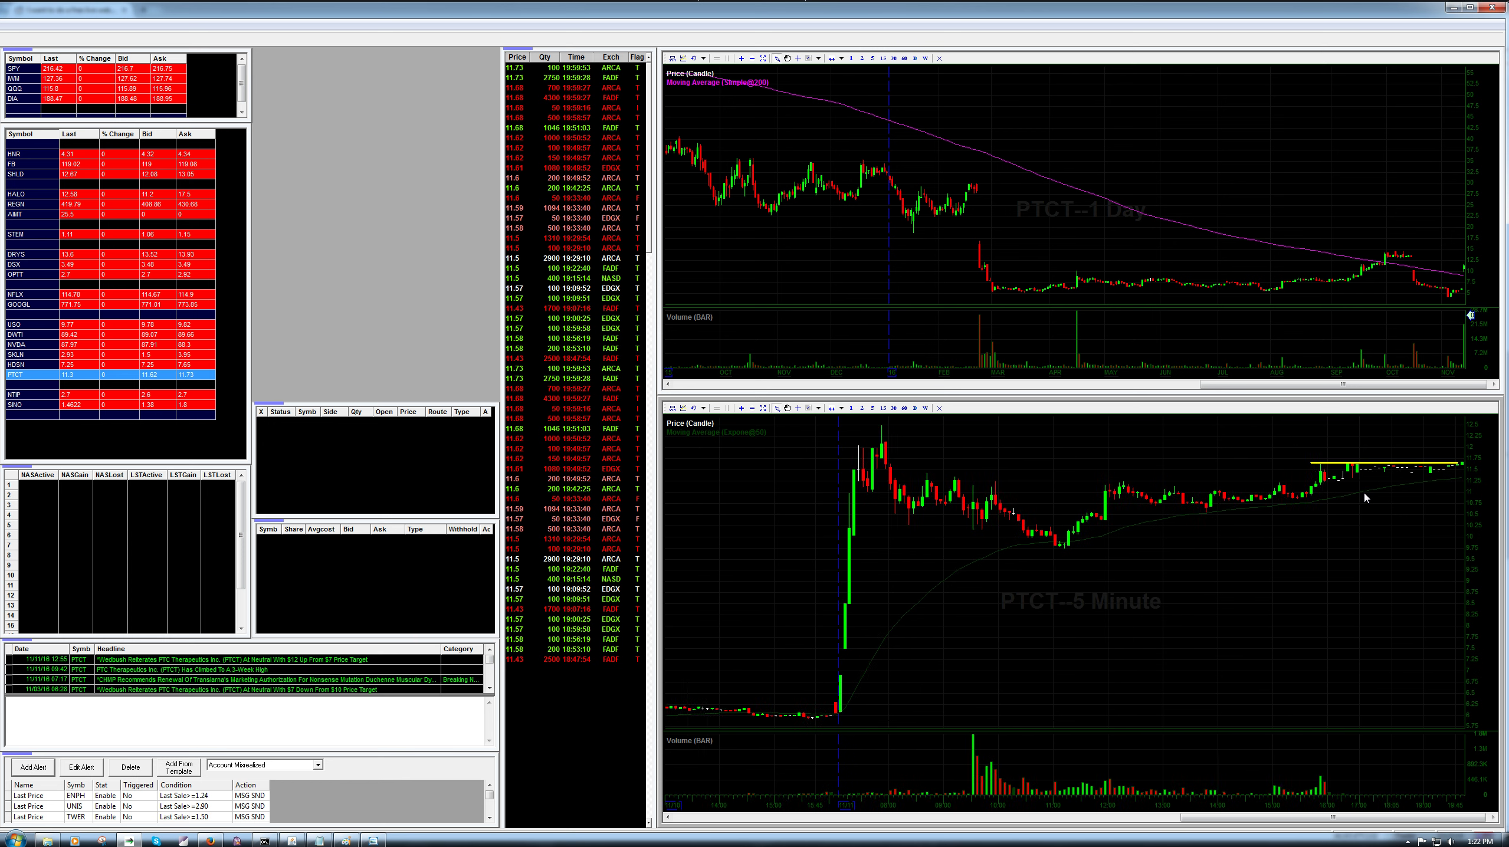
scroll(1364, 497, up, 1)
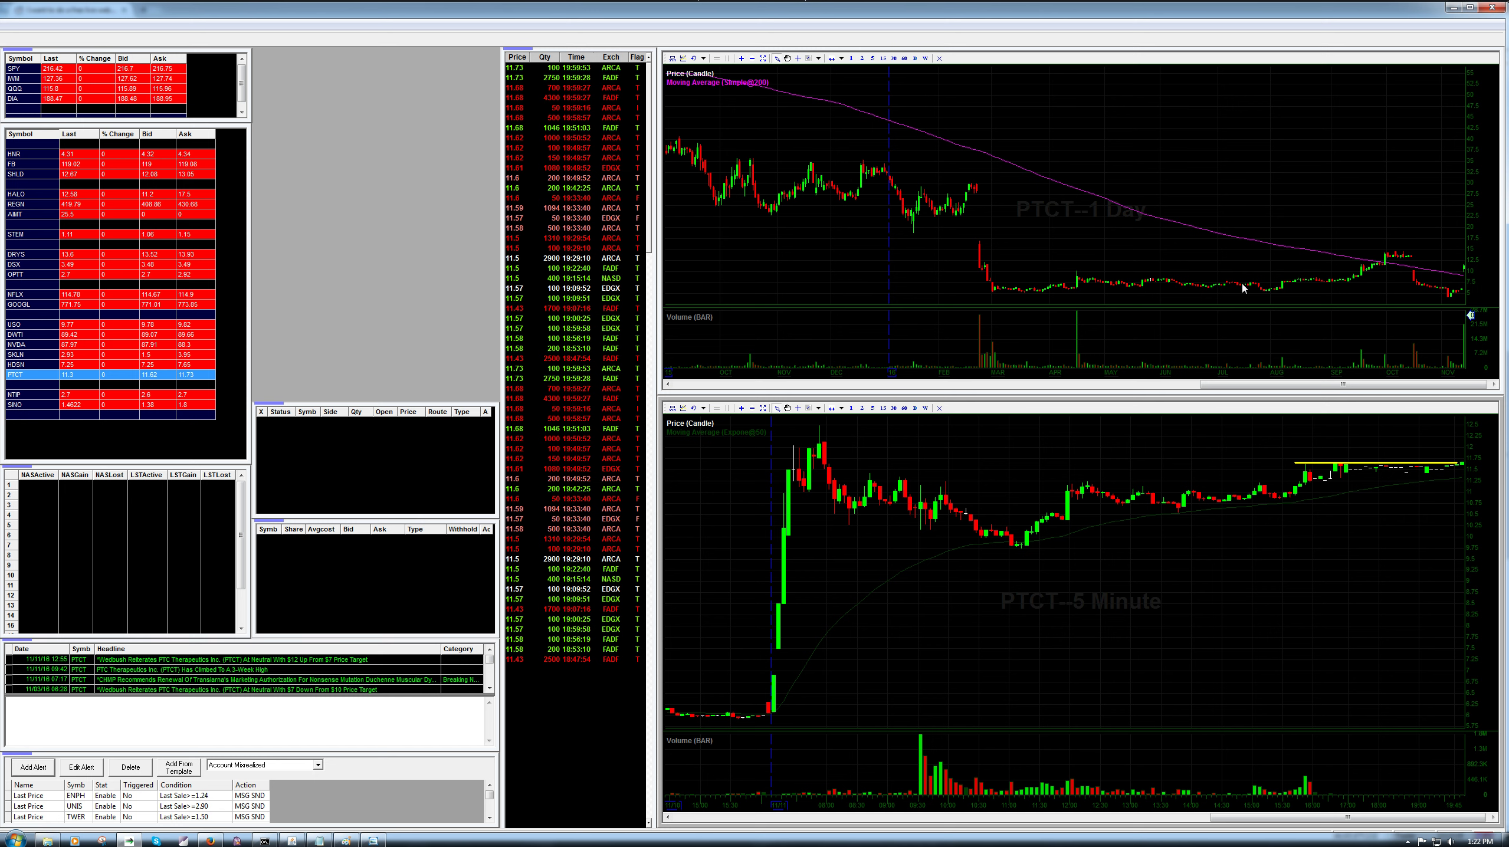
scroll(1240, 281, up, 3)
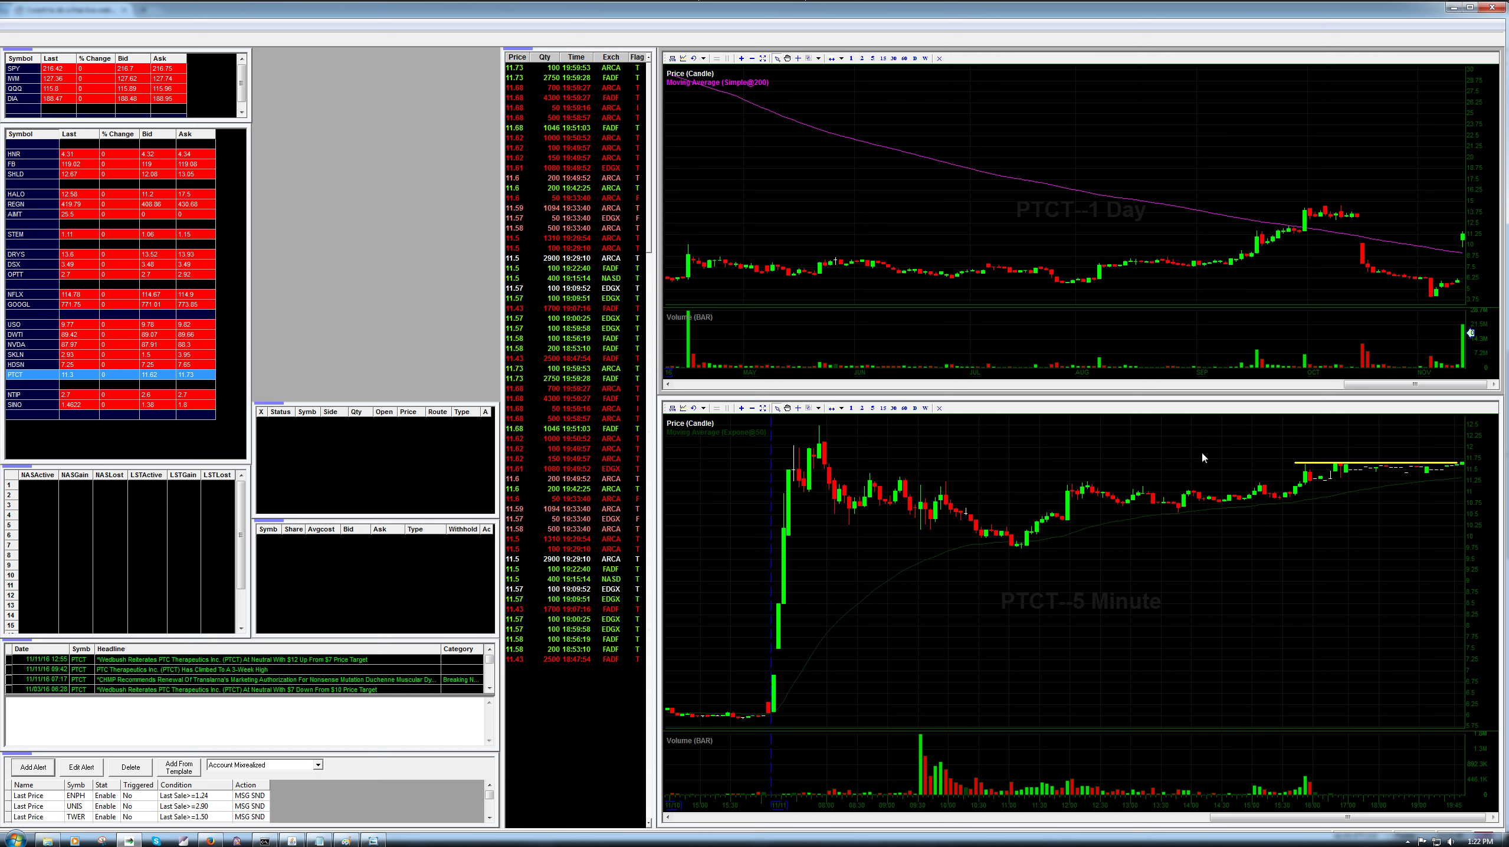
Step: Draw a rising trend line under PTCT's 5-minute lows towards the resistance line, and shift its start slightly later and higher
click(809, 408)
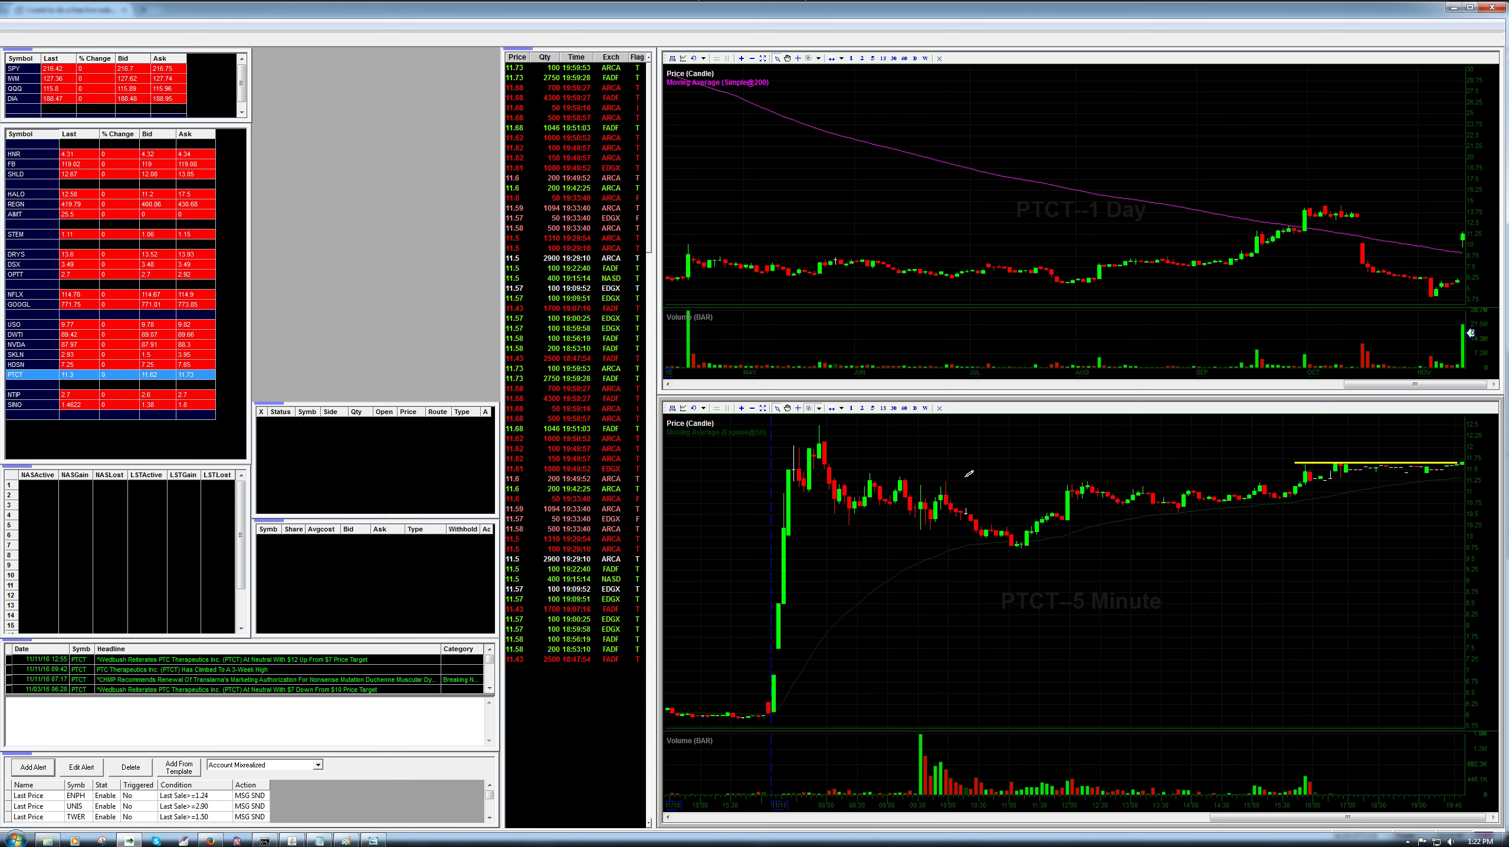
drag(1011, 547, 1457, 470)
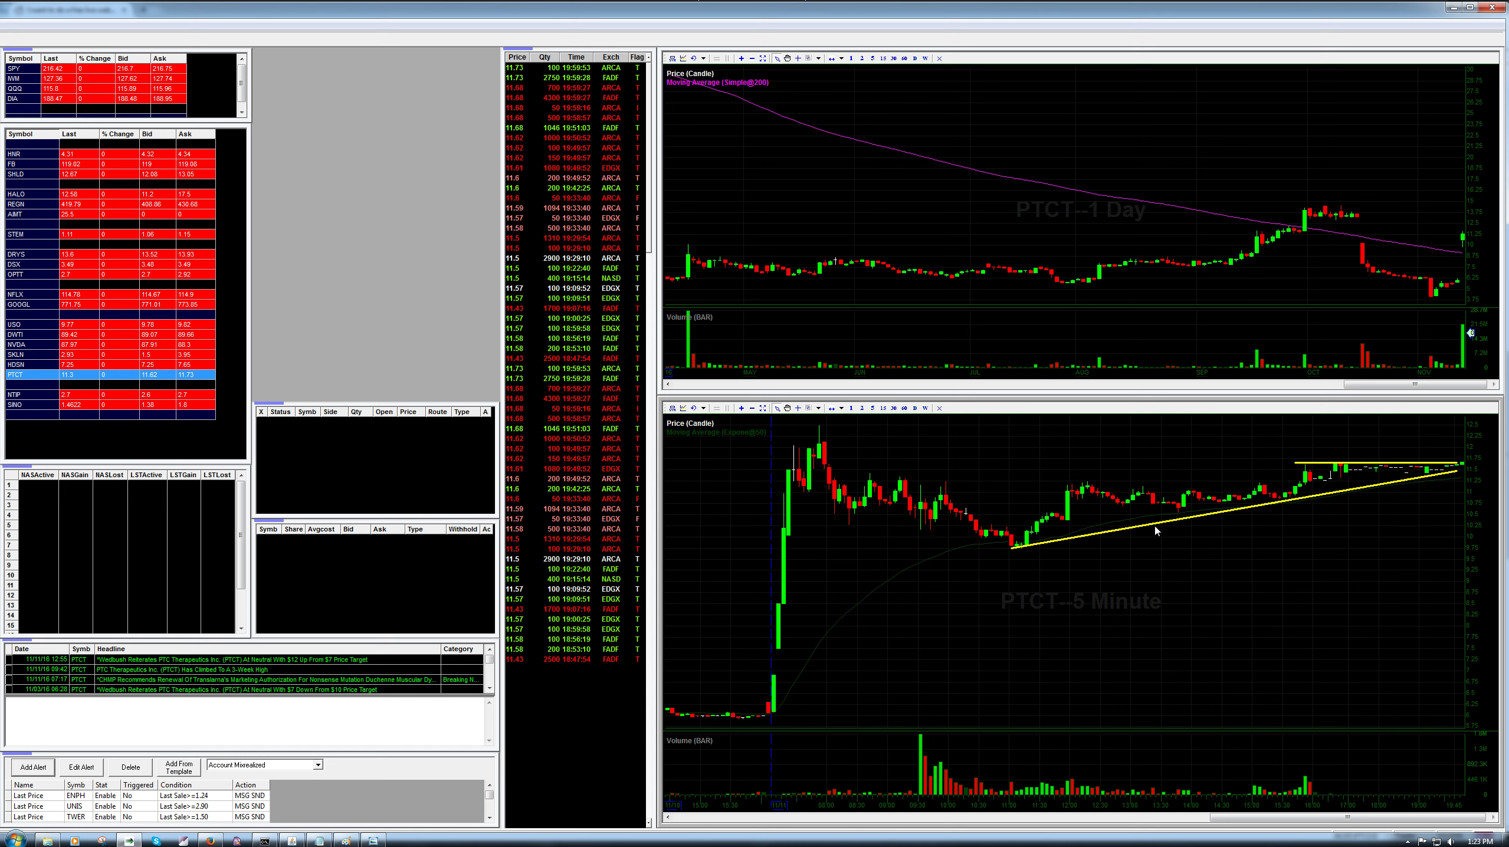
click(1456, 468)
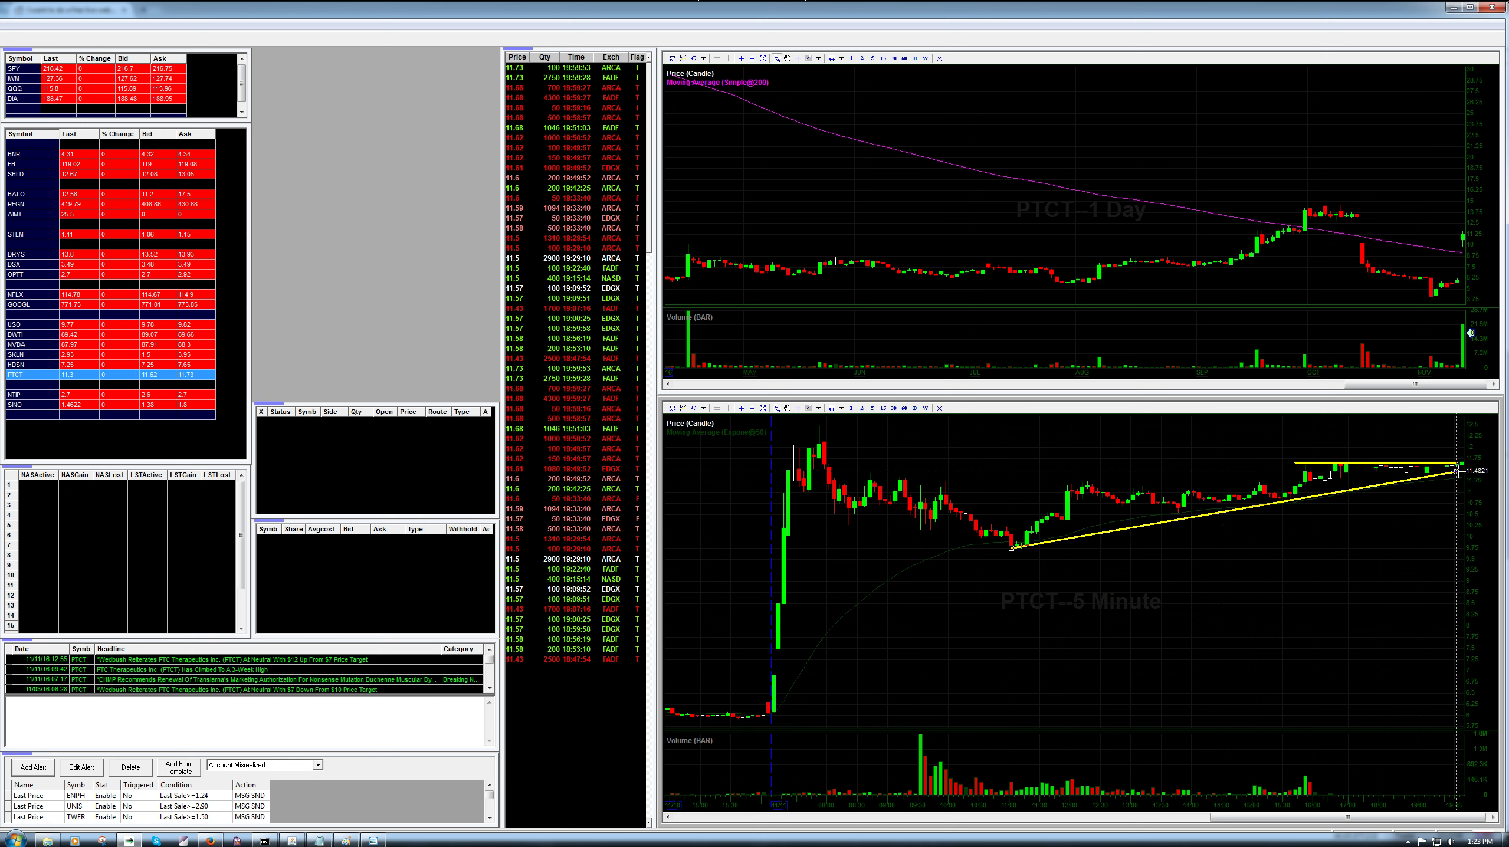
click(1396, 539)
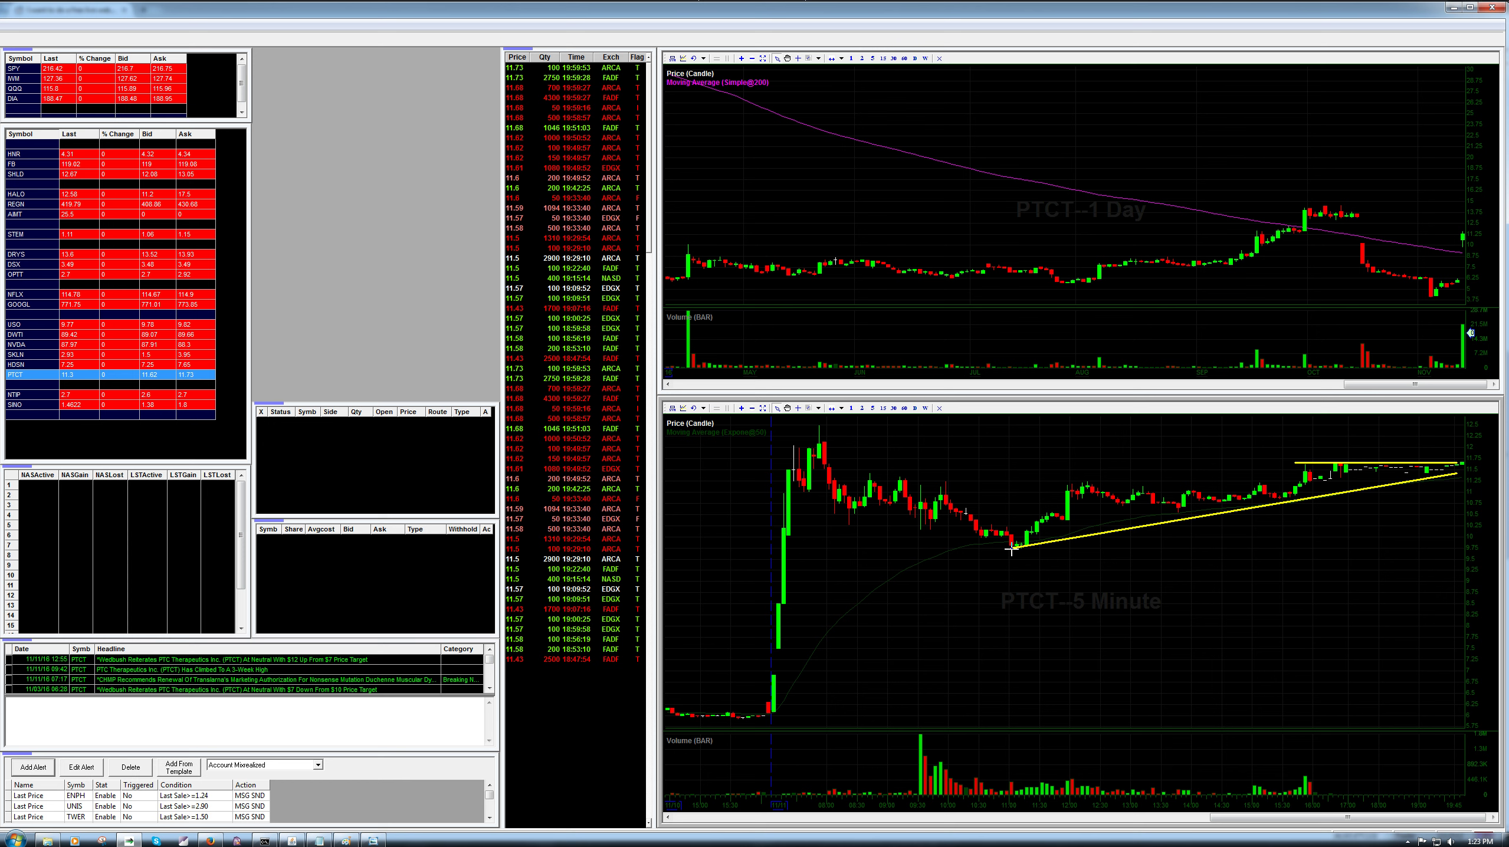
drag(1010, 548, 1042, 534)
Step: Inspect the price data of PTCT's candles around the middle of the rising trend line
right_click(1175, 533)
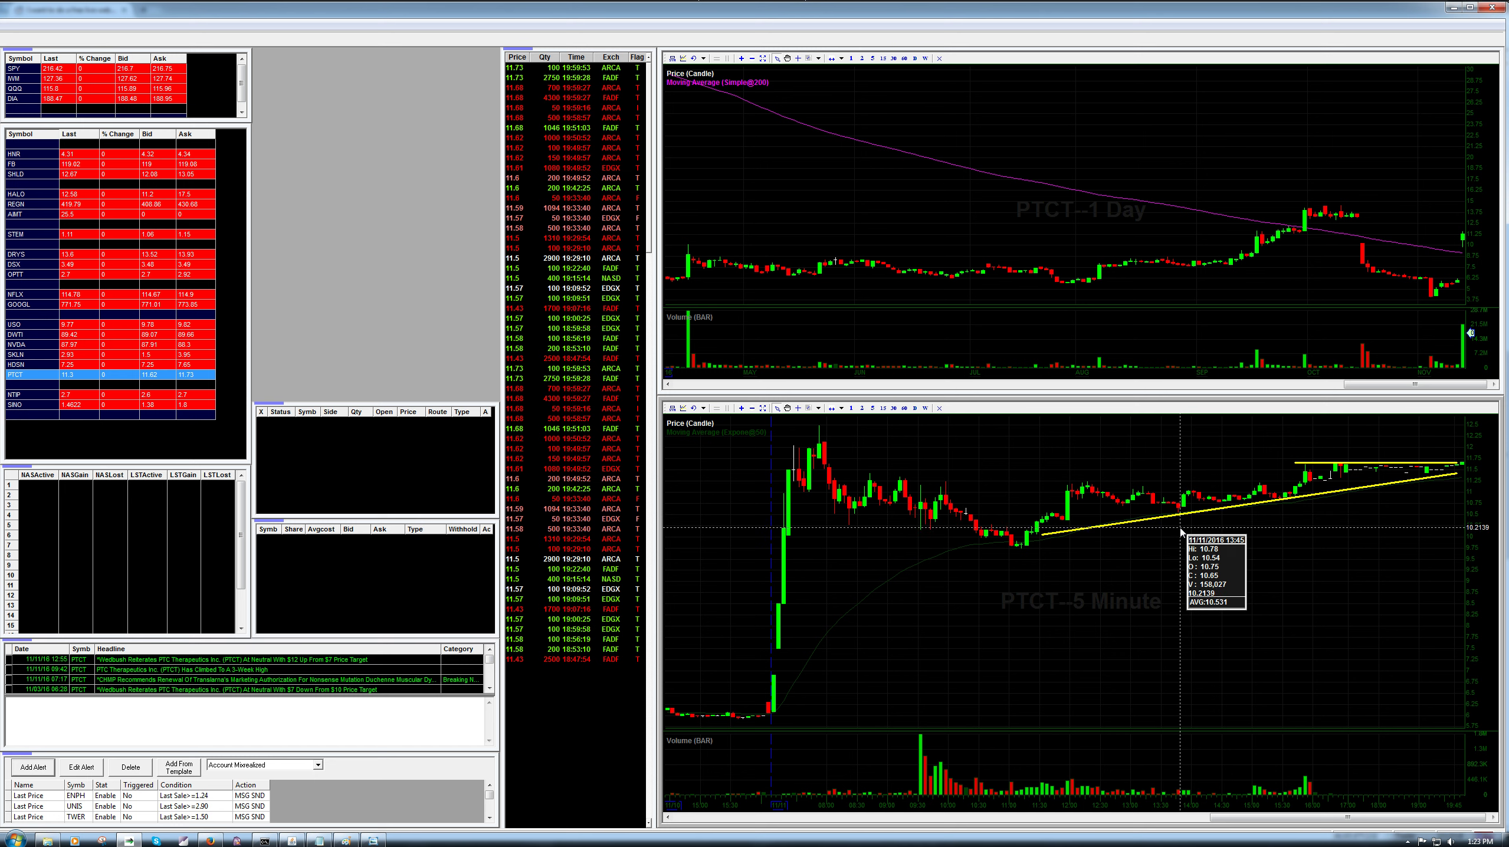
key(Escape)
right_click(1177, 481)
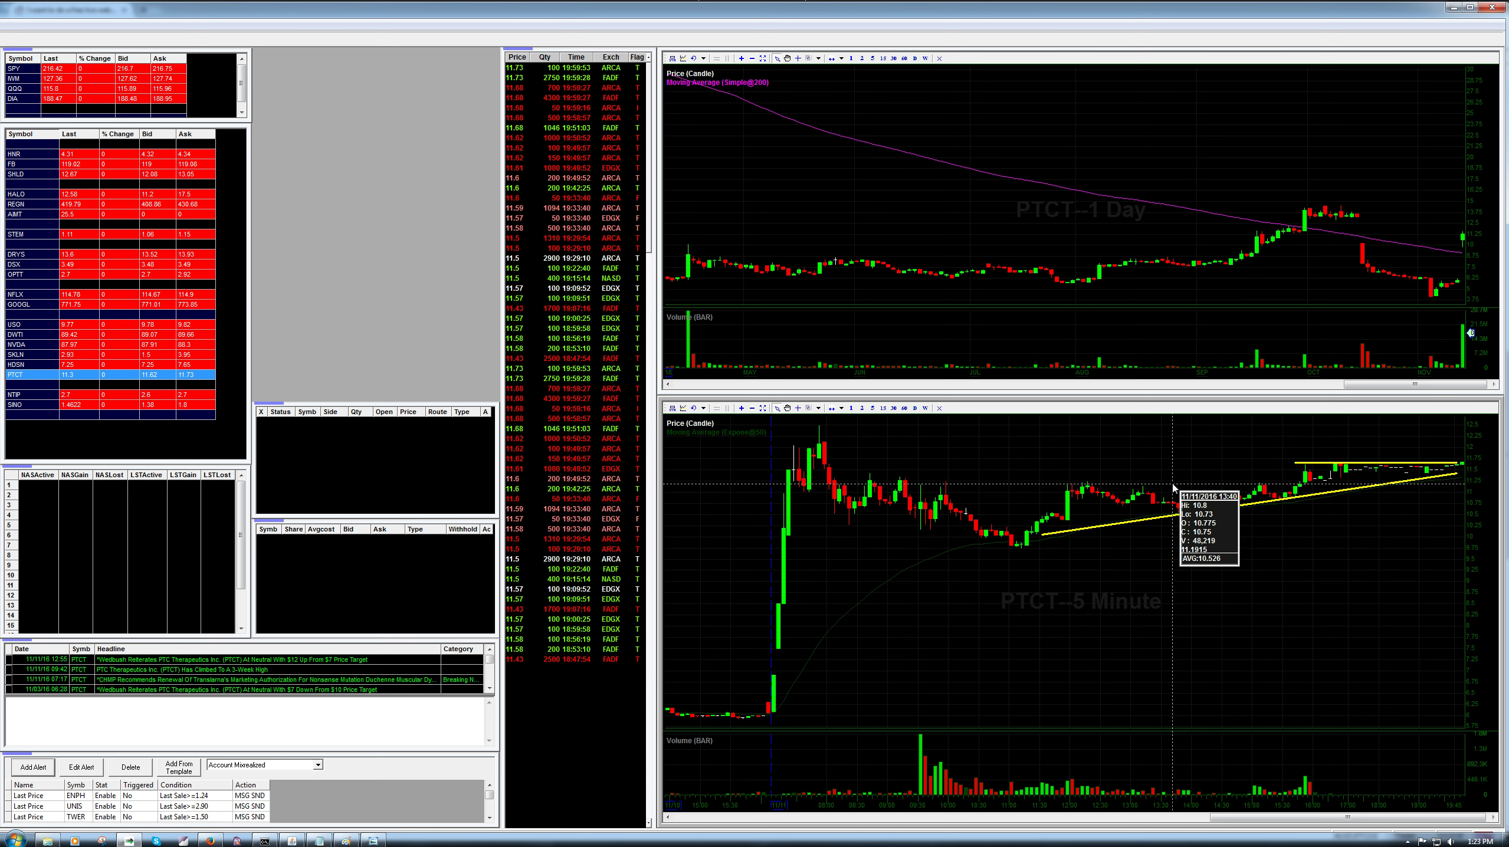
key(Escape)
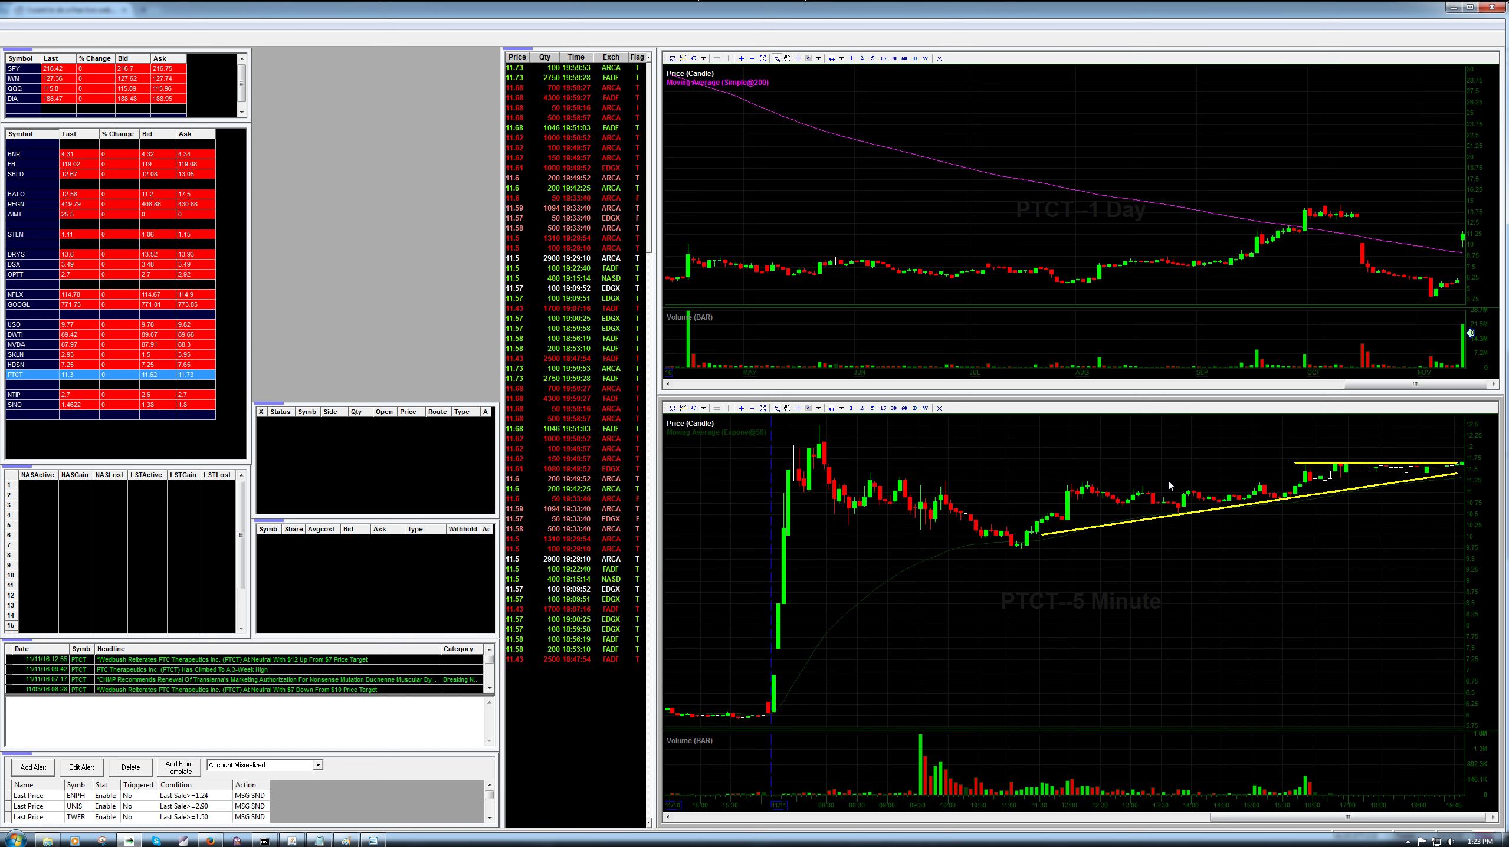
Step: Delete the rising trend line and the resistance line from PTCT's 5-minute chart, and check a midday candle's price data
click(1312, 501)
key(Delete)
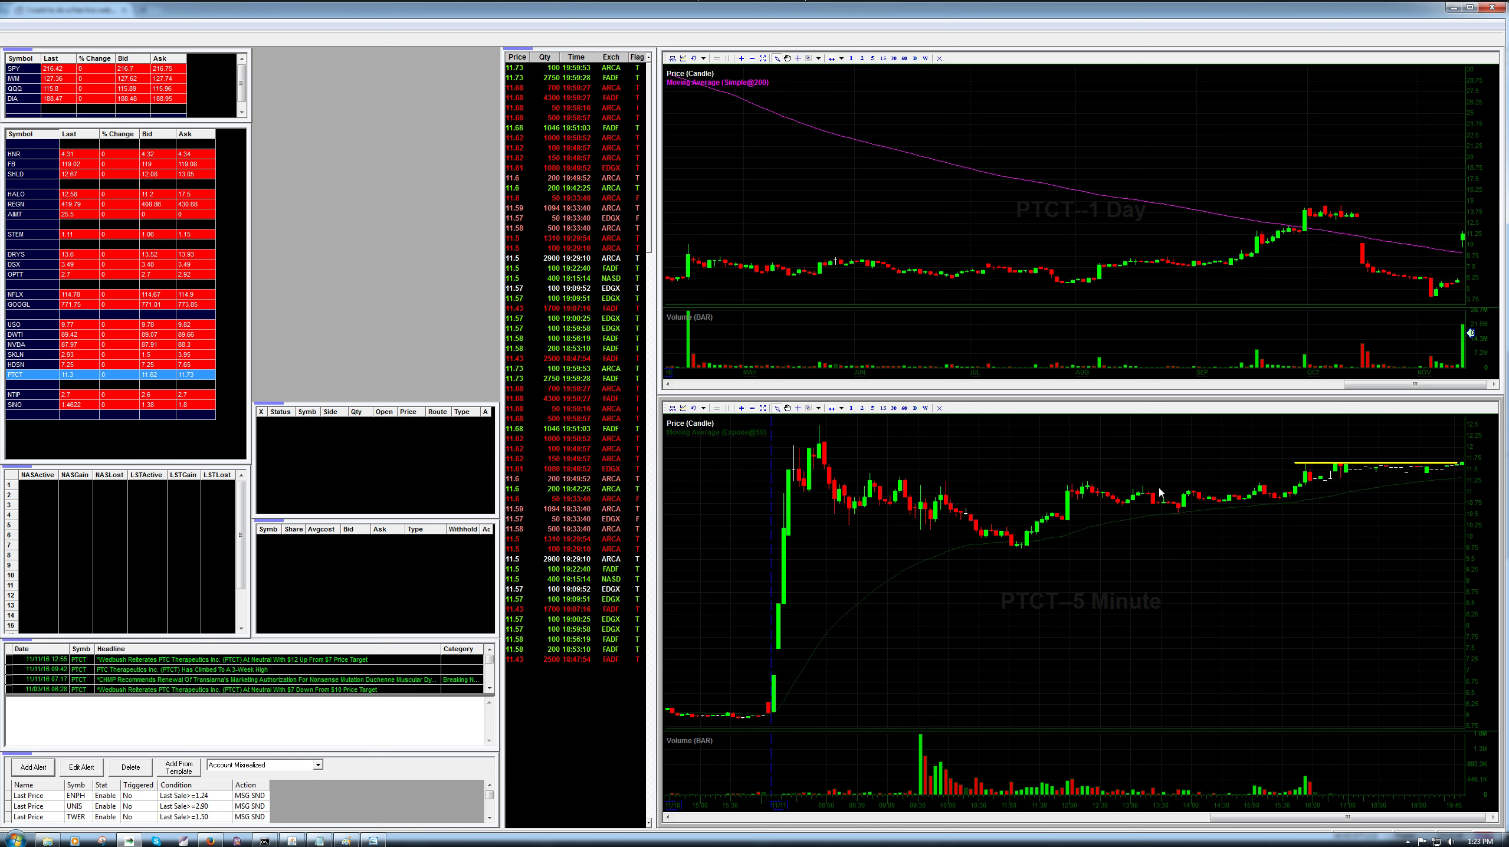
mouse_move(1121, 486)
click(1365, 463)
click(1359, 467)
key(Delete)
click(1171, 496)
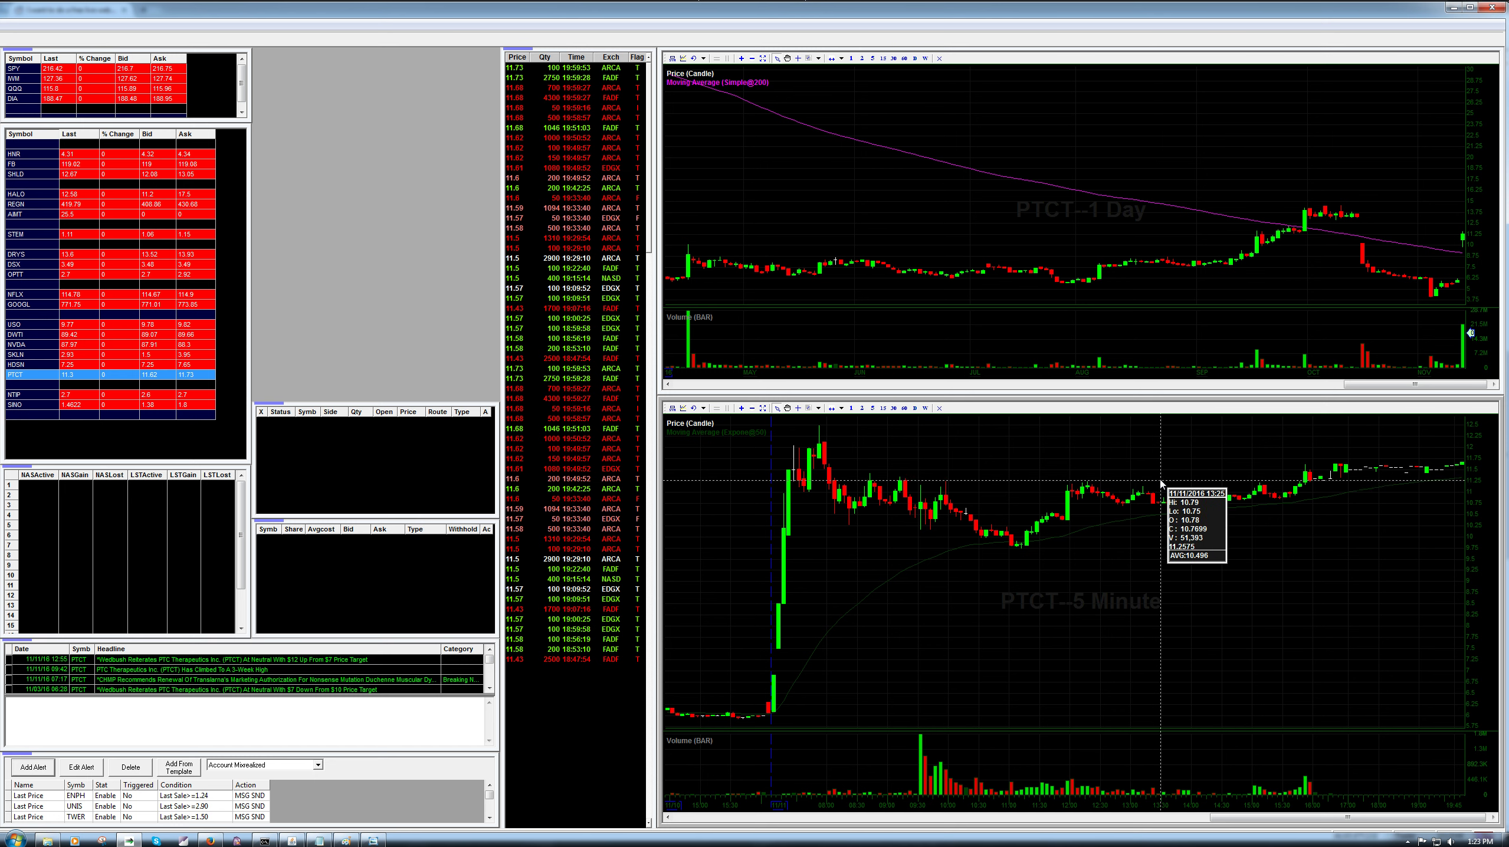
click(1162, 484)
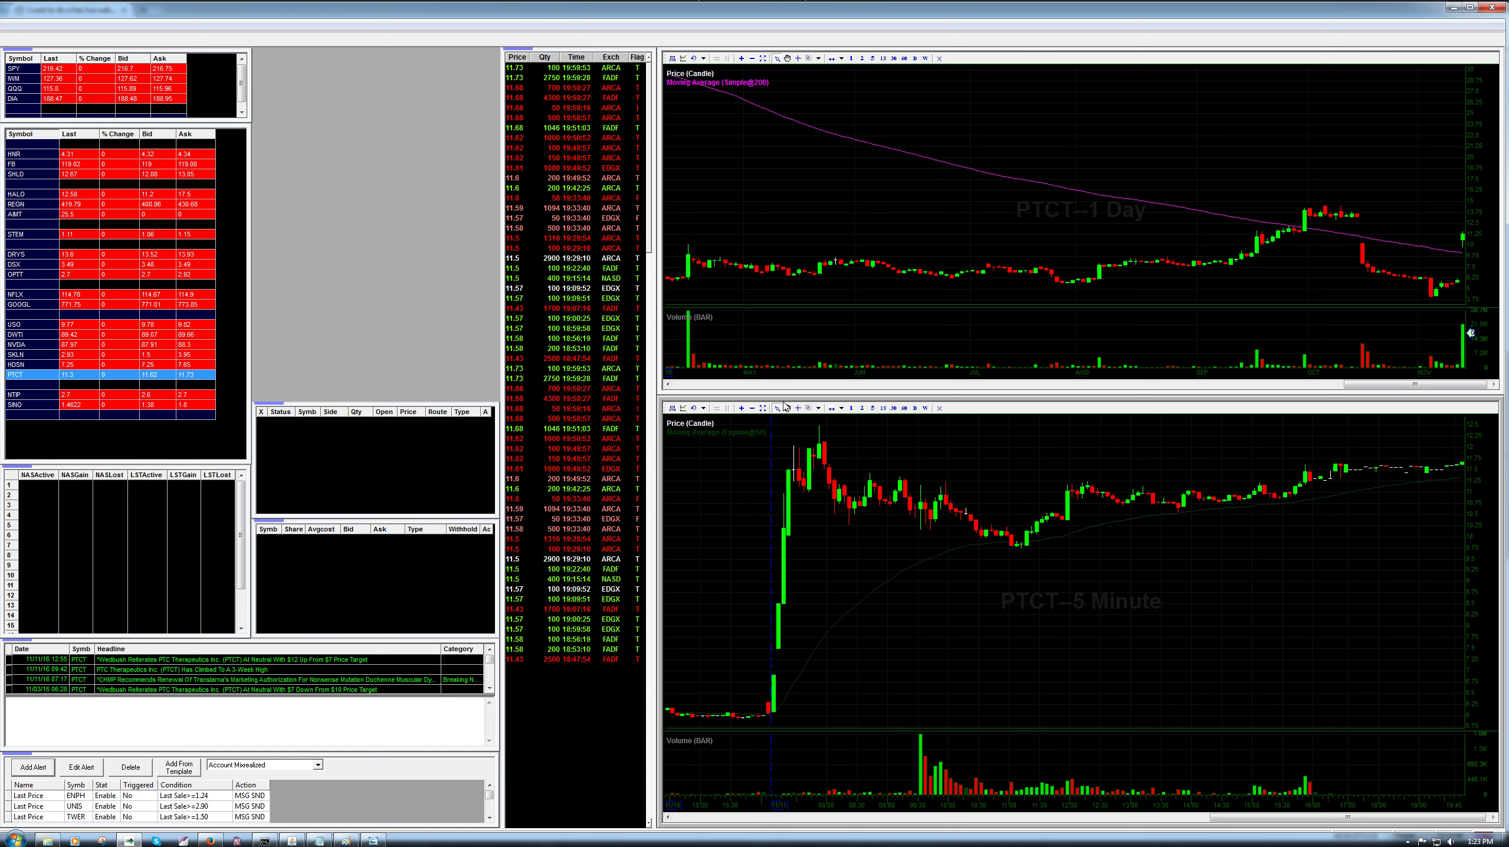
Step: Draw a resistance line over PTCT's late-session highs and a rising trend line under its lows on the 5-minute chart
click(808, 408)
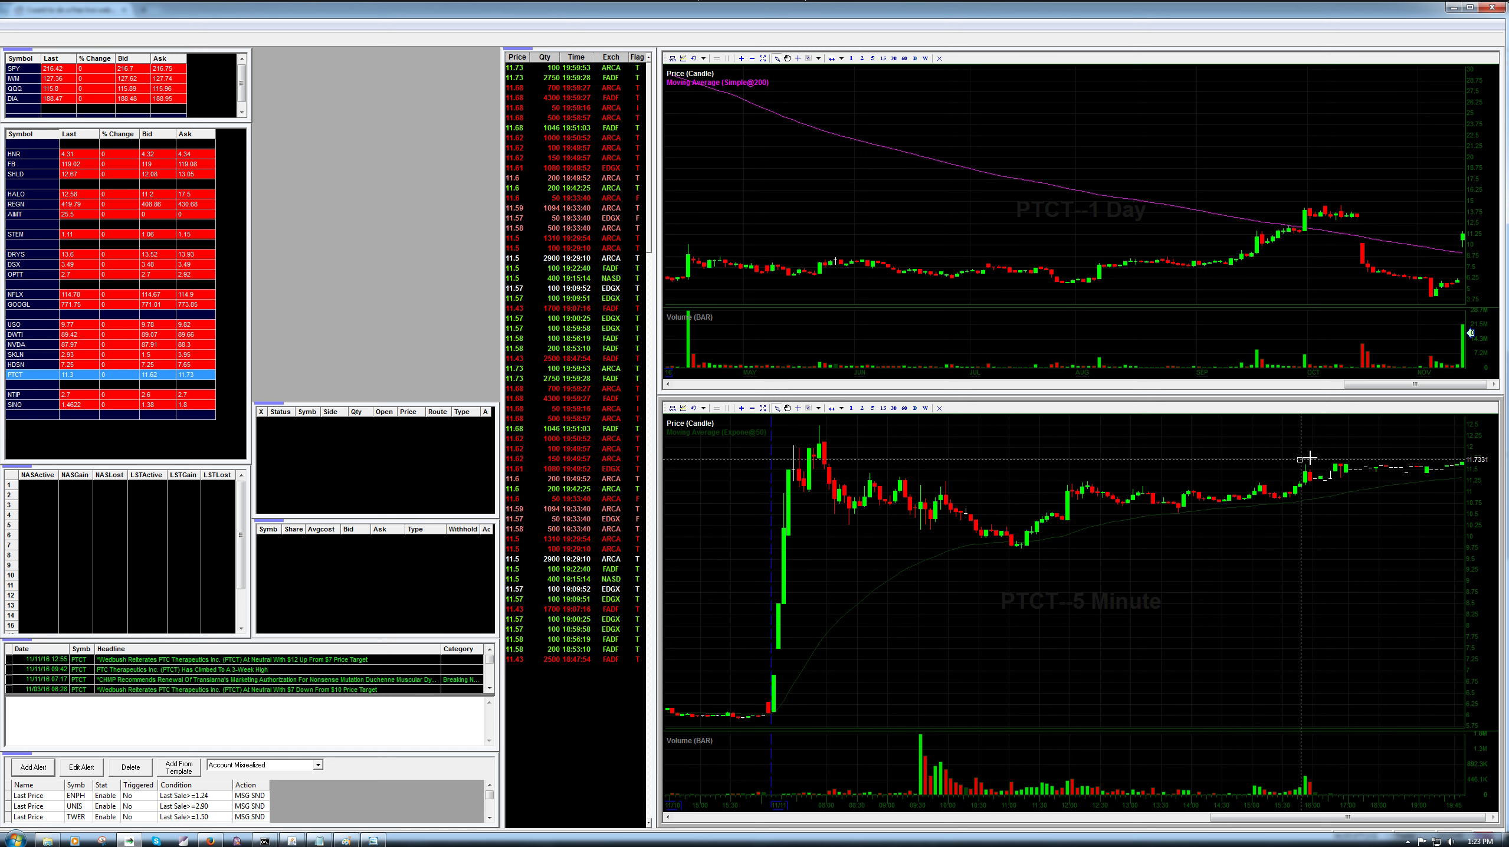
drag(1300, 460, 1463, 459)
click(809, 408)
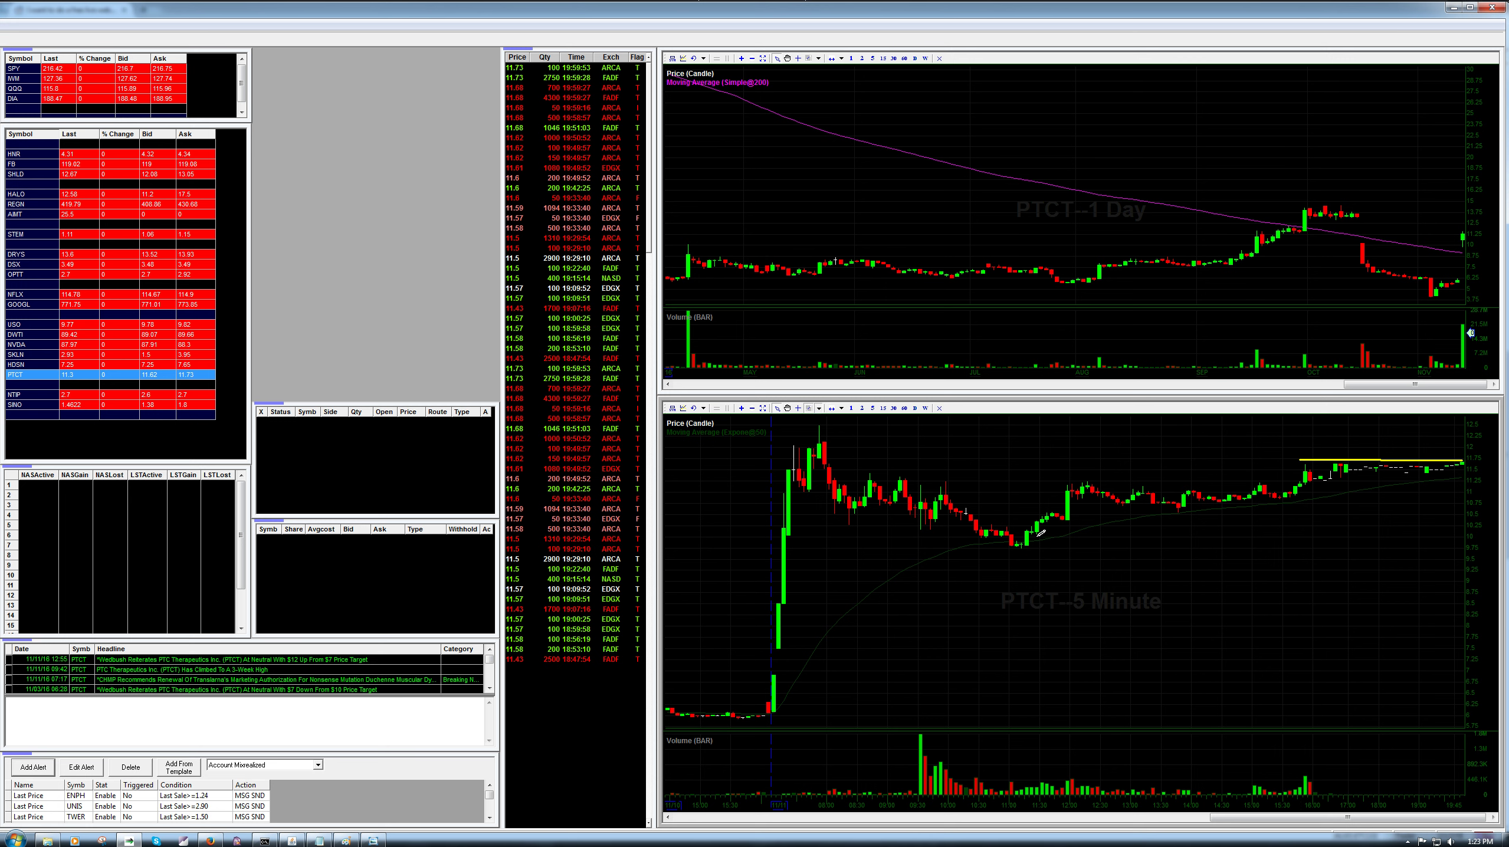
drag(1033, 535, 1462, 475)
click(1426, 520)
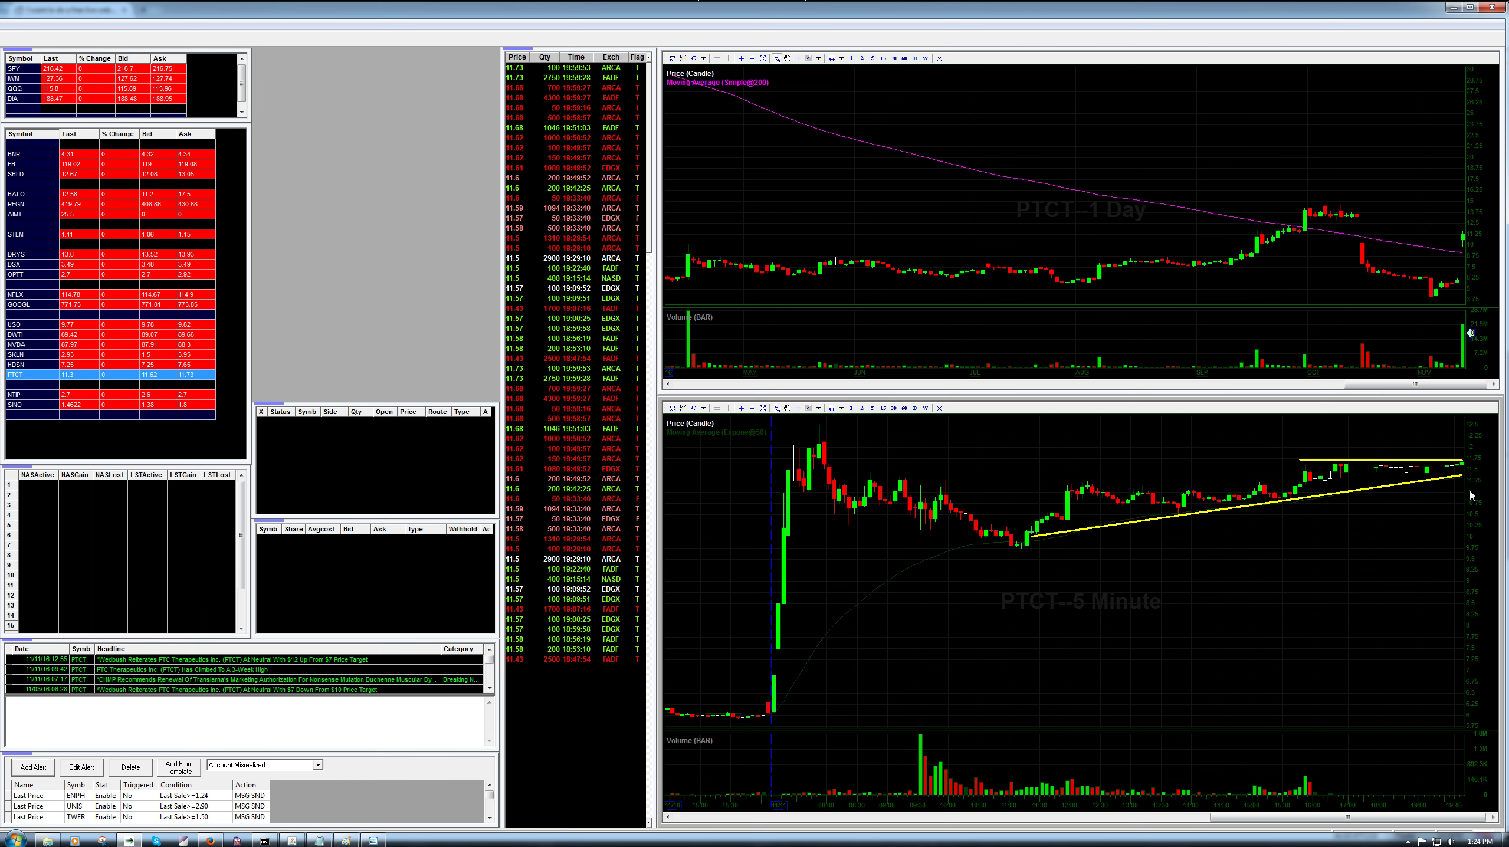
Step: Draw a horizontal line on PTCT's daily chart from the highs before the gap down across to the latest candle
scroll(1230, 484, up, 3)
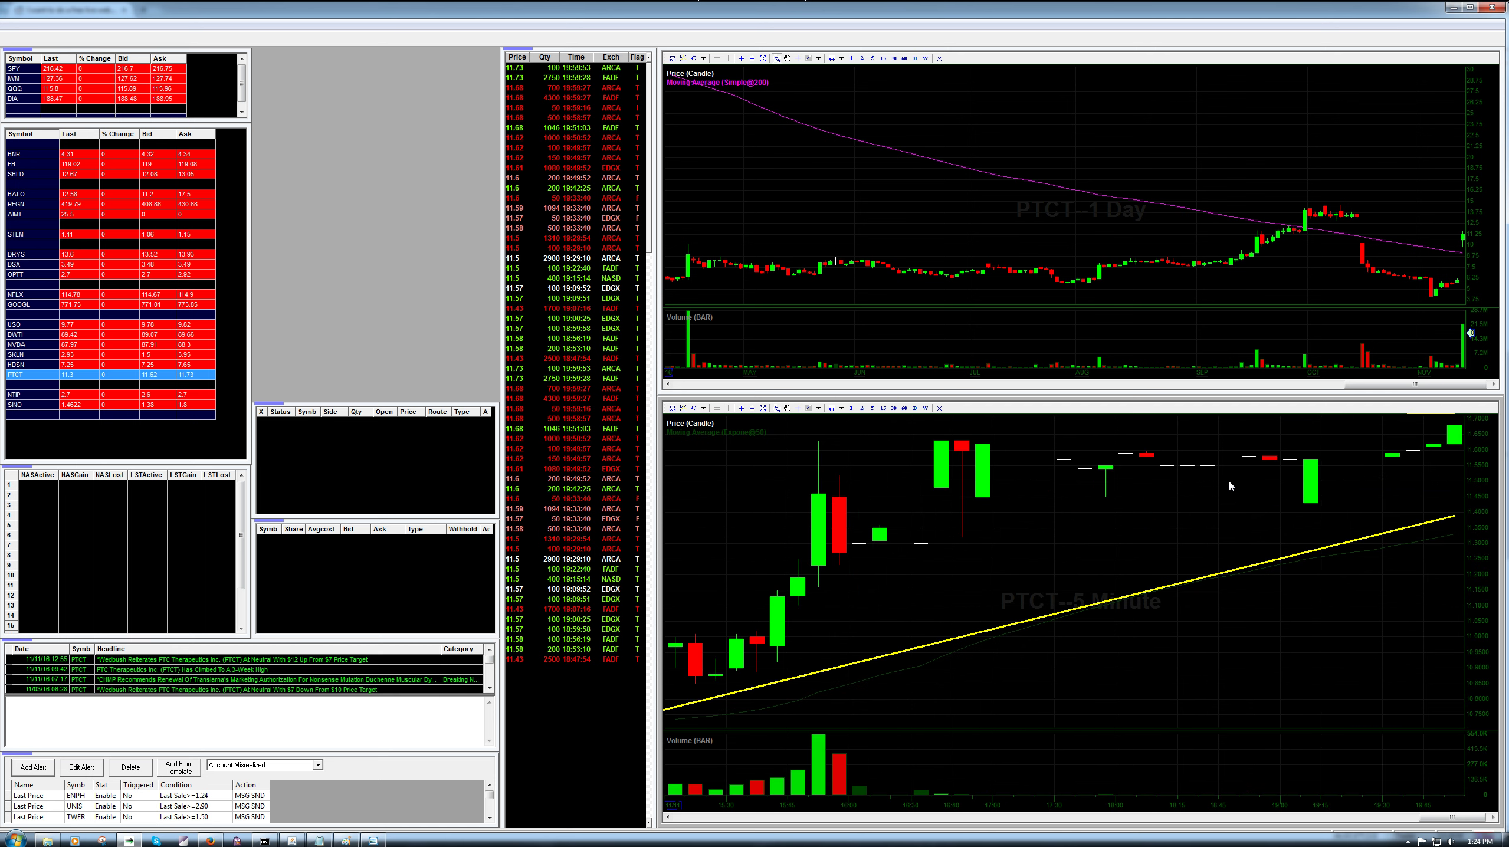
scroll(1225, 484, down, 3)
scroll(1230, 484, up, 5)
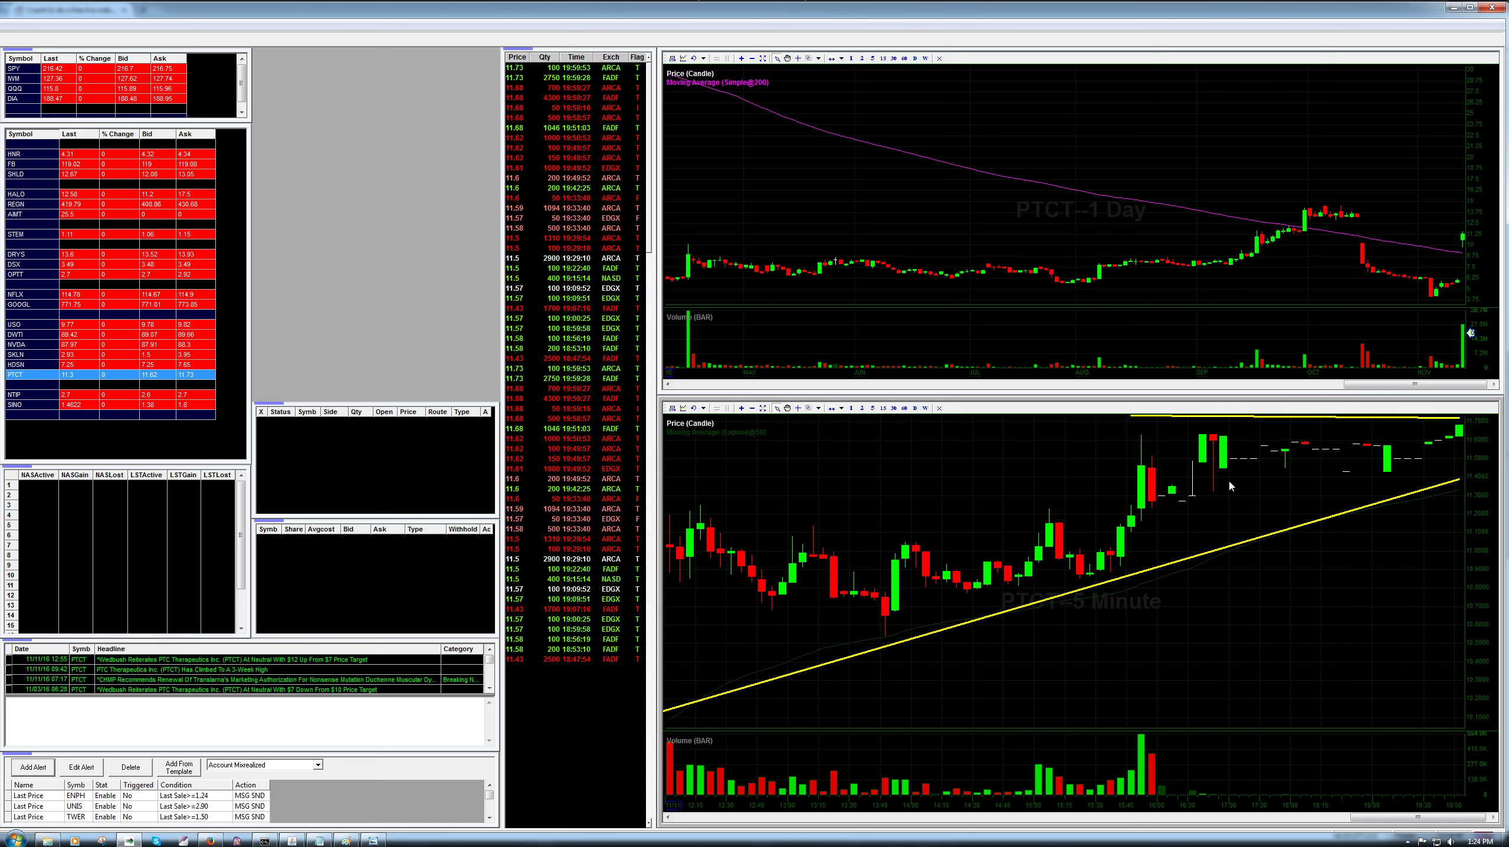
scroll(1386, 542, down, 1)
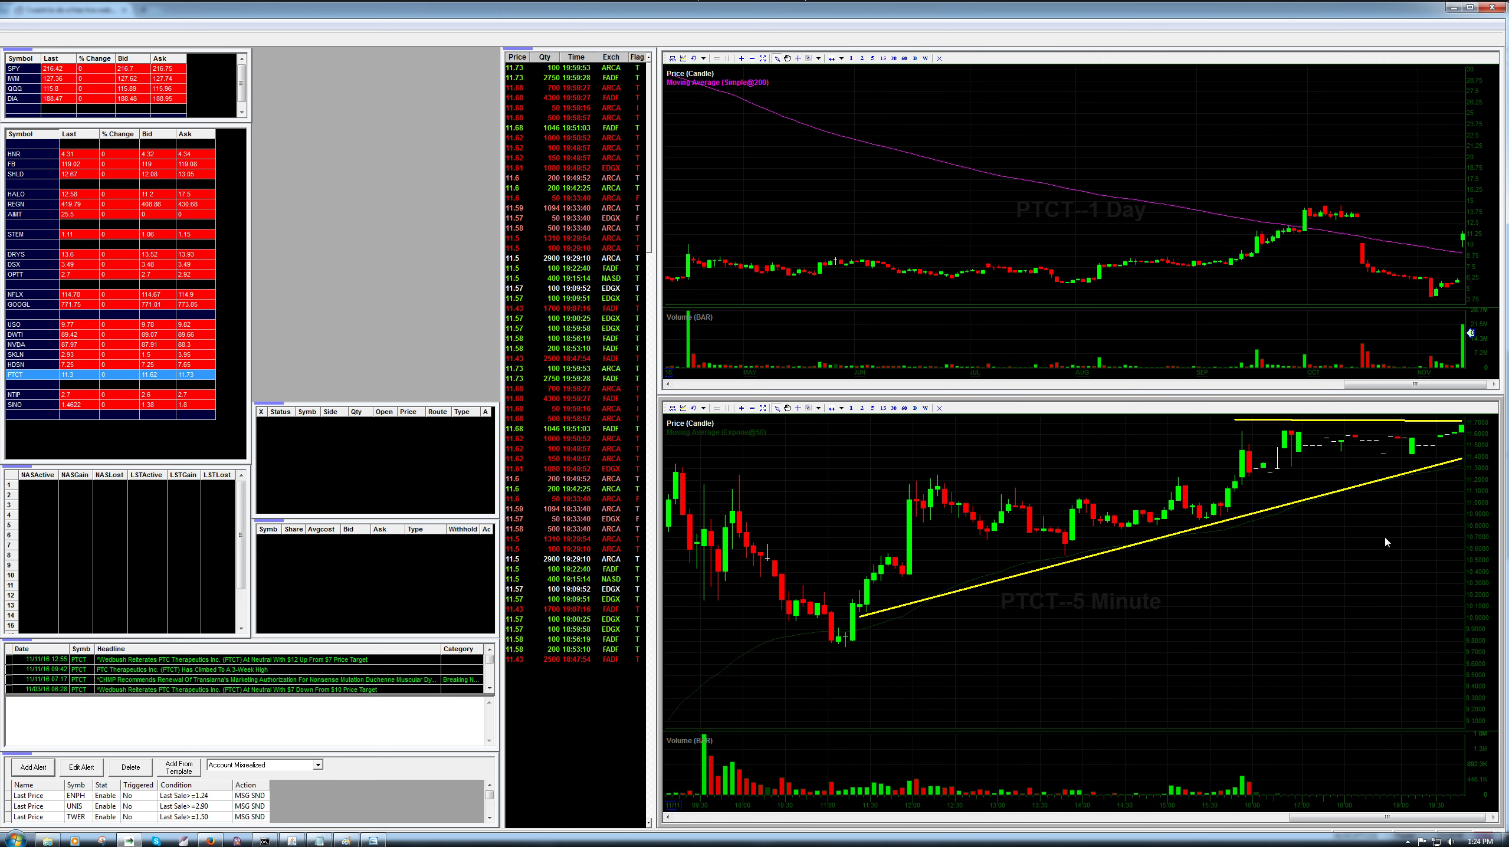
mouse_move(1468, 486)
scroll(1076, 441, down, 5)
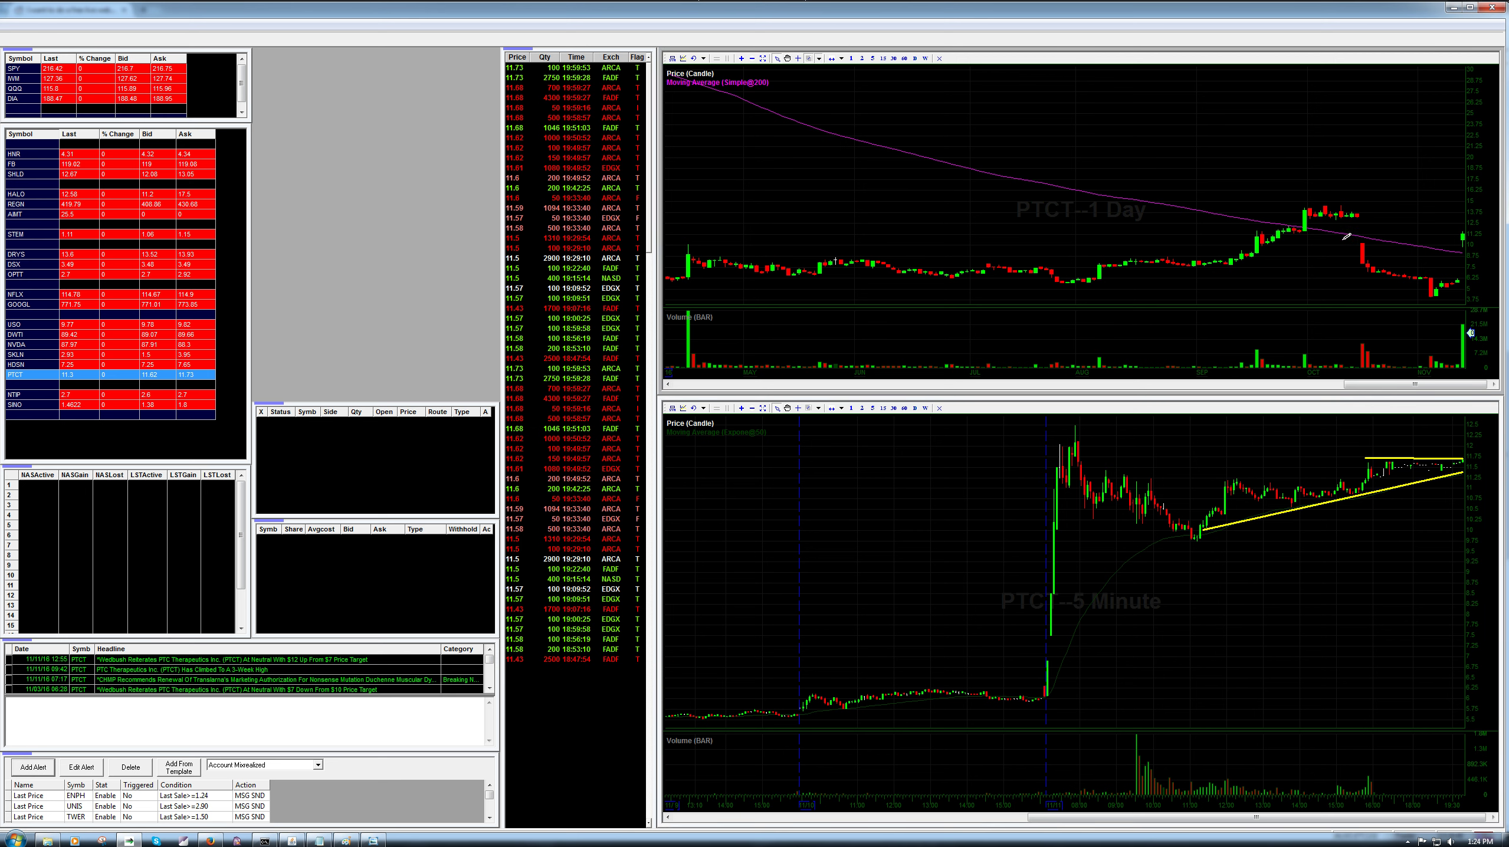
drag(1308, 220, 1464, 219)
Step: Open the calculator, compute 0.75 × 3, and return to the PTCT charts
key(super)
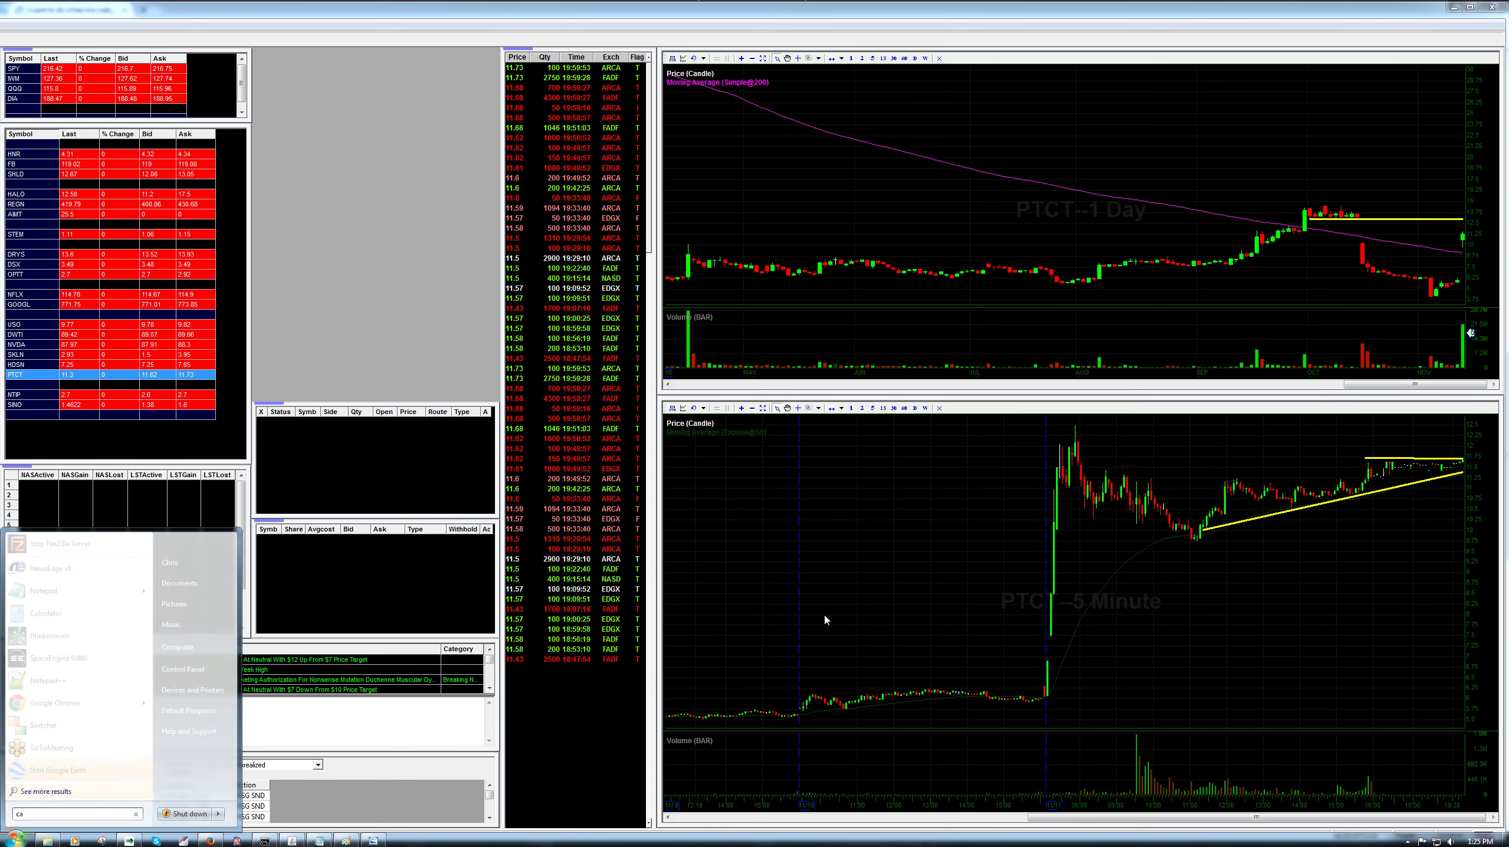
text(calc)
key(Return)
text(.75)
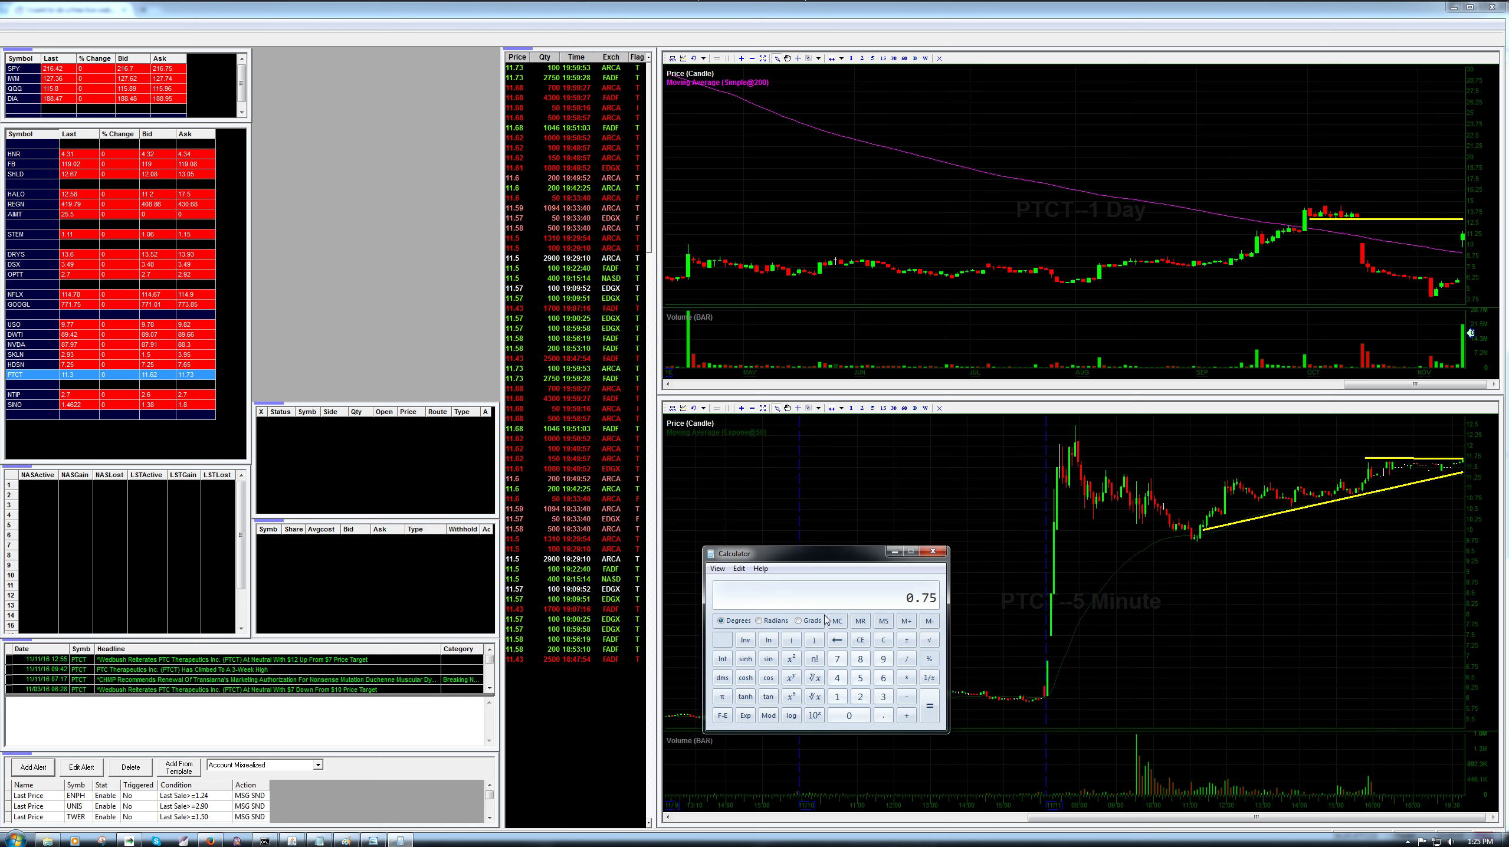
text(*3)
key(Return)
text(14)
click(1257, 223)
drag(1241, 221, 1240, 223)
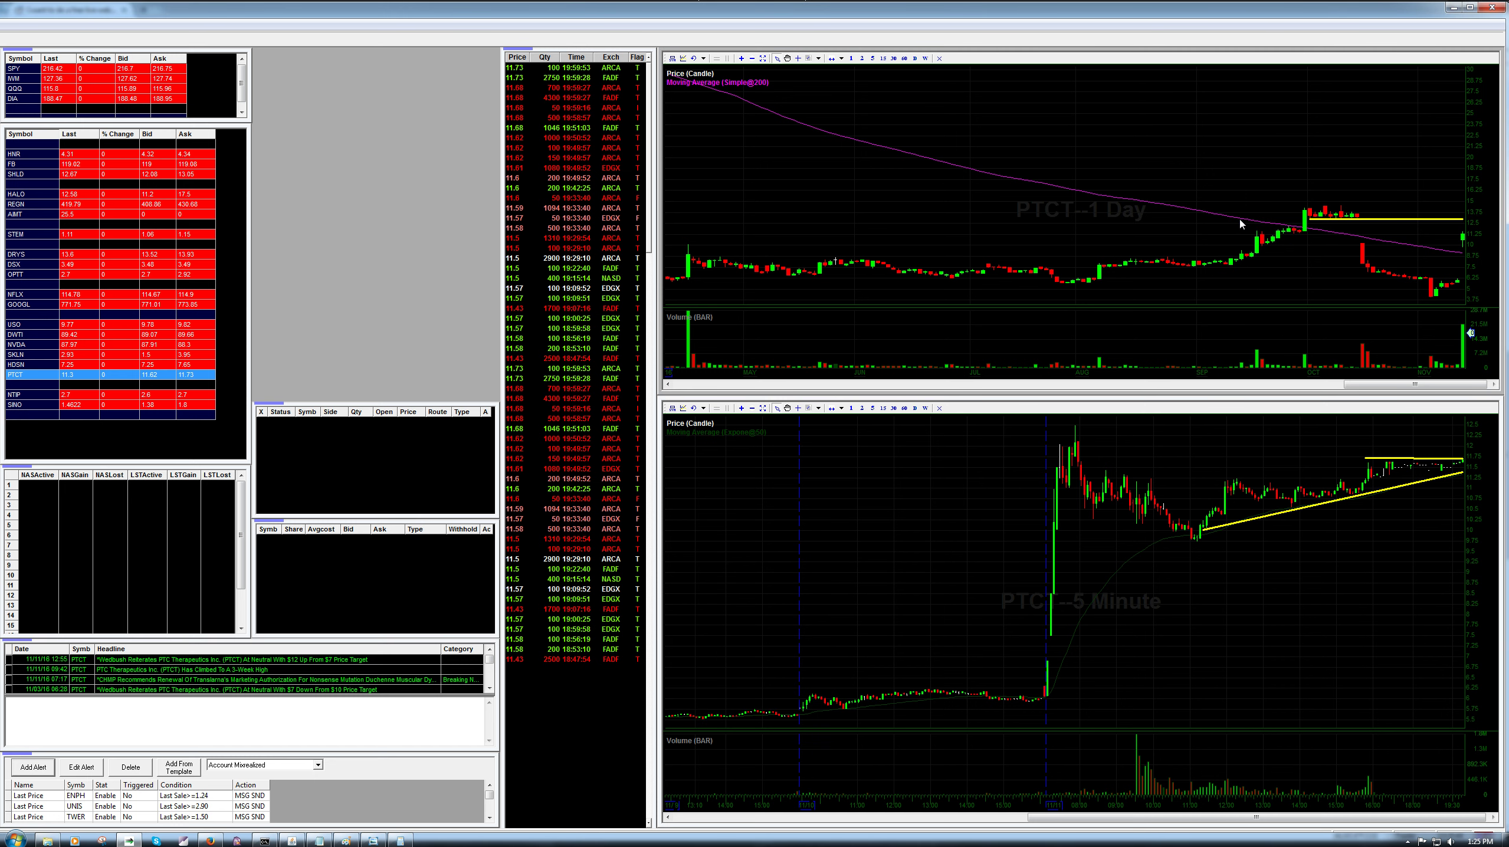
Step: Draw a second horizontal line on PTCT's daily chart, just above the highs before the gap down
click(809, 59)
drag(1300, 204, 1465, 204)
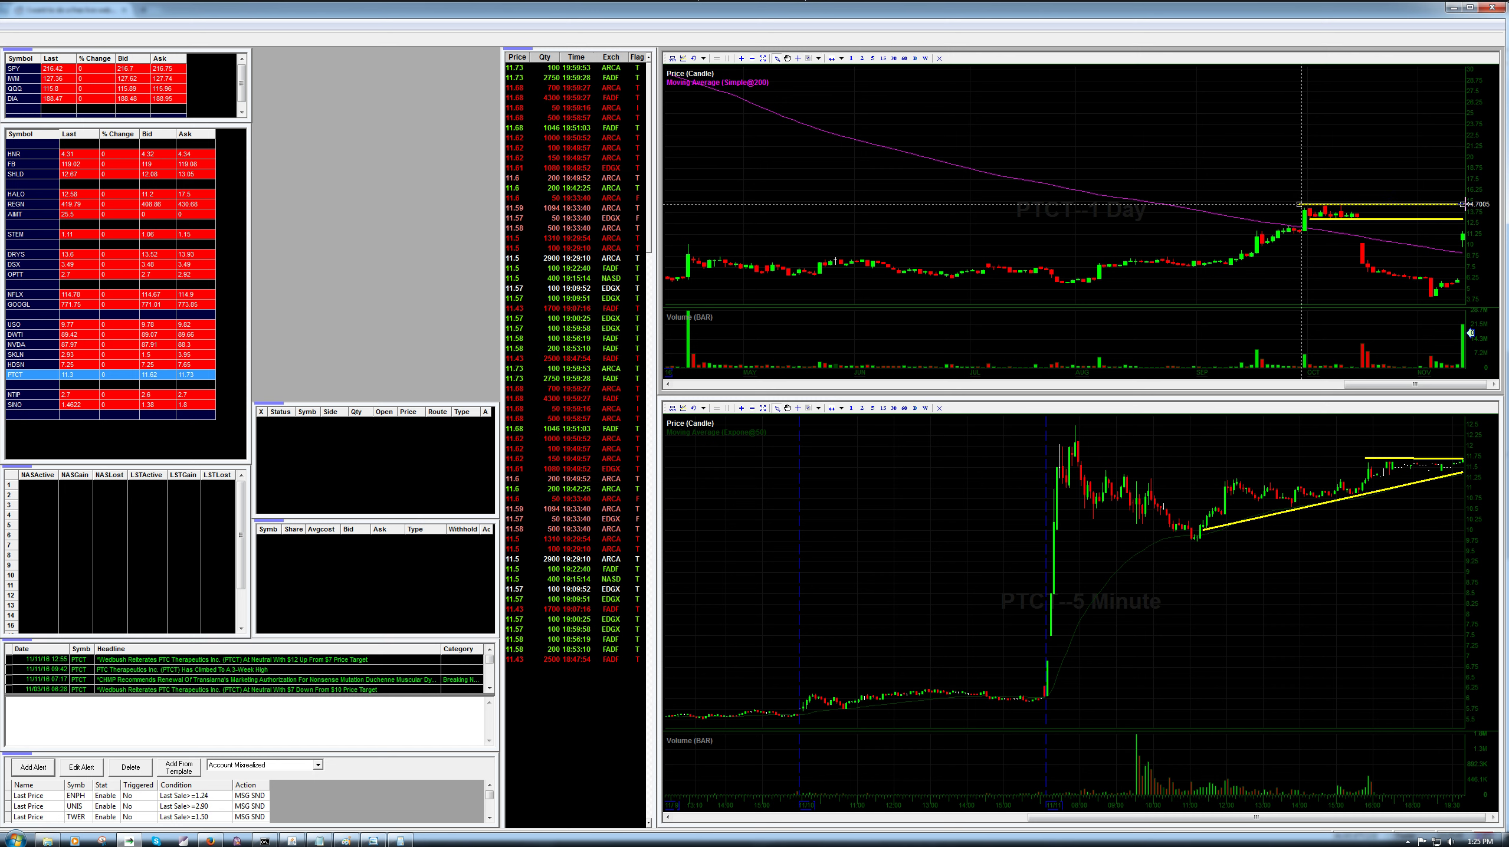
mouse_move(1341, 233)
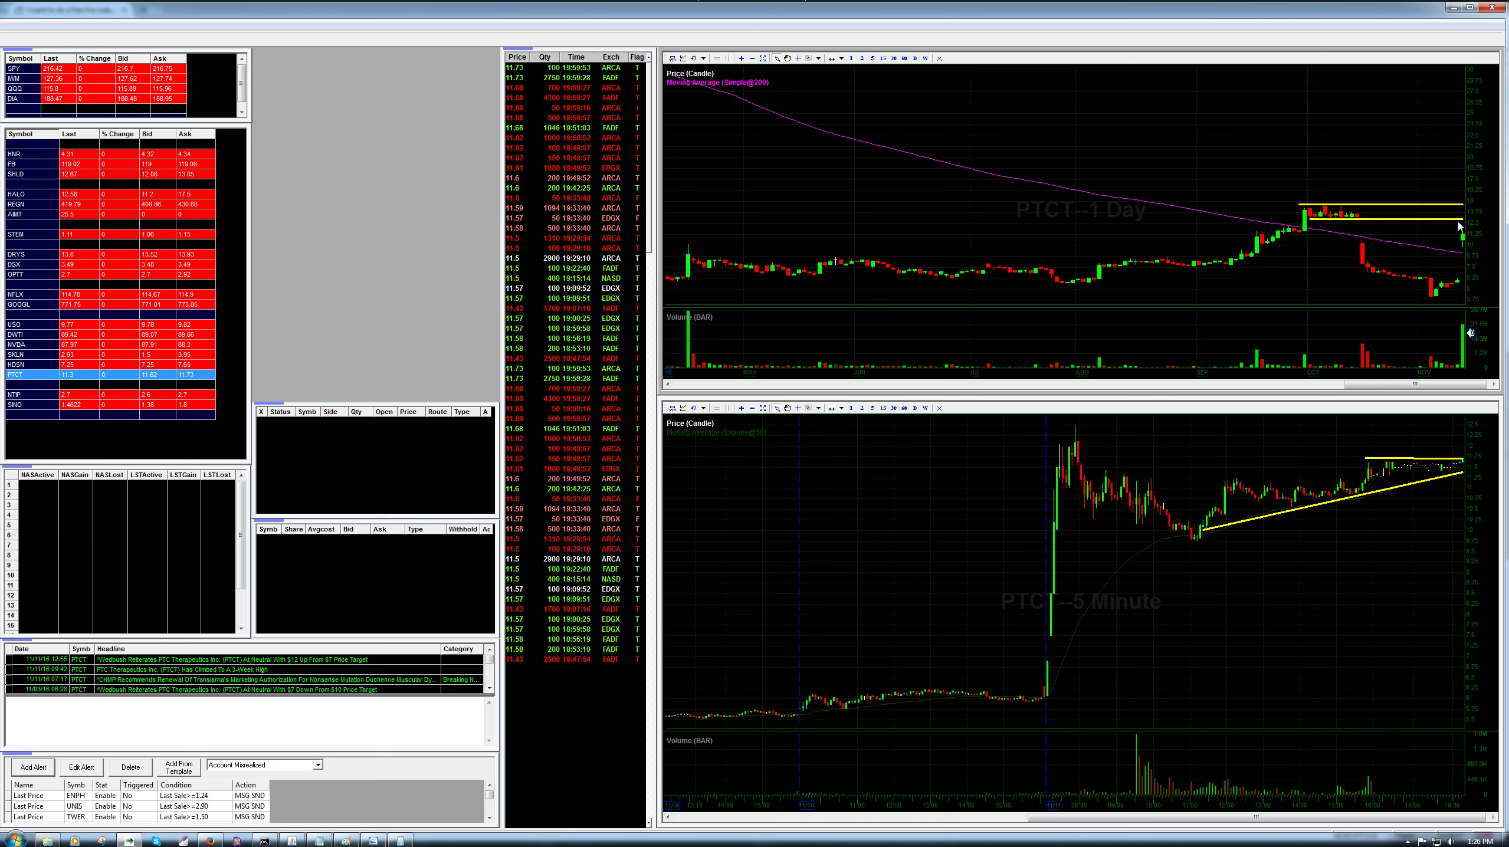
Step: Remove all drawn lines from PTCT's daily and 5-minute charts
click(210, 840)
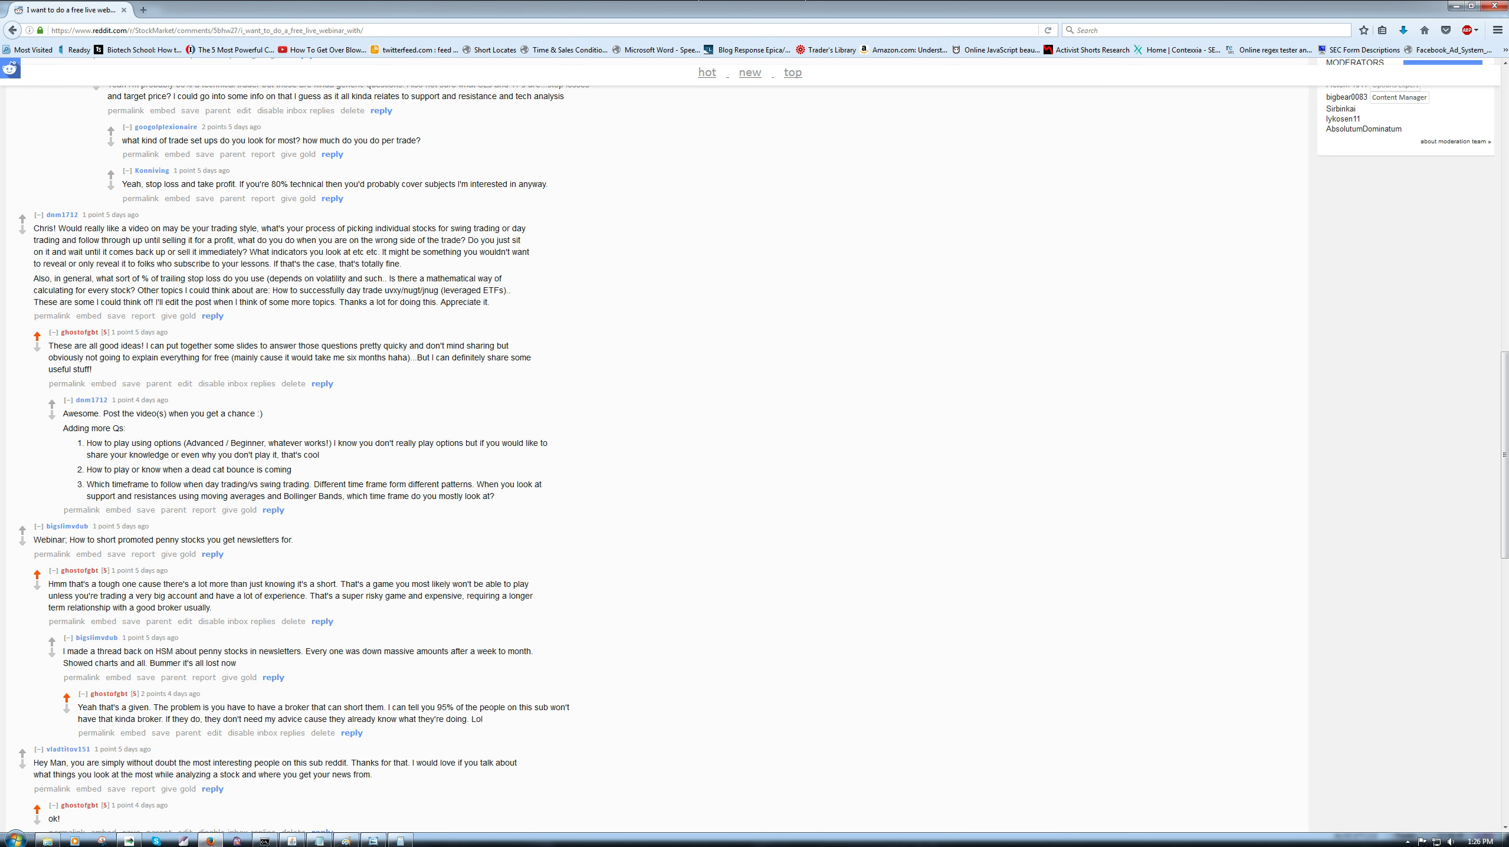
key(alt+Tab)
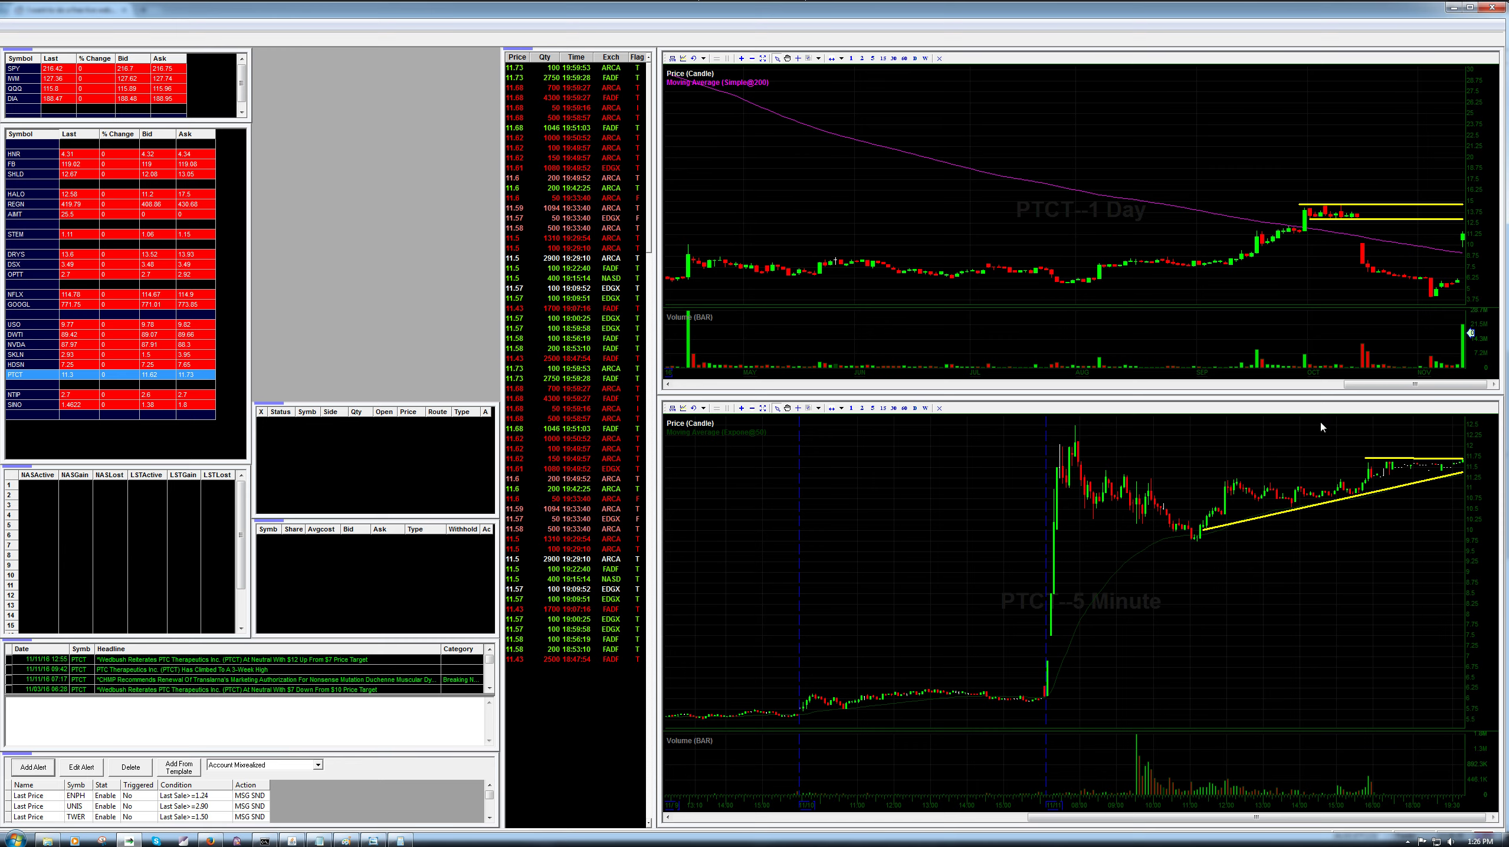
right_click(1129, 220)
mouse_move(1180, 262)
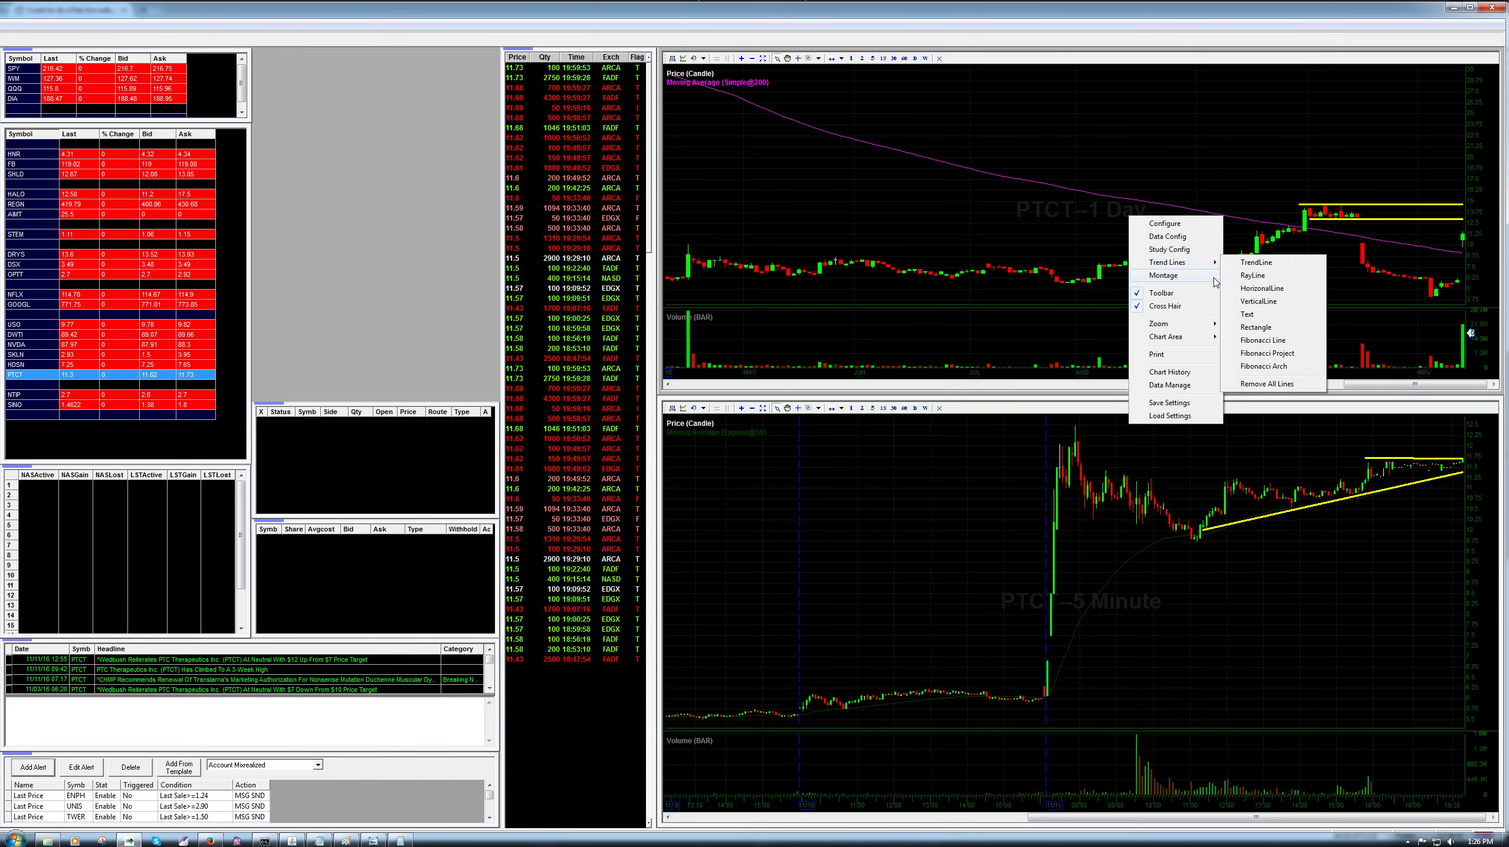
click(1264, 384)
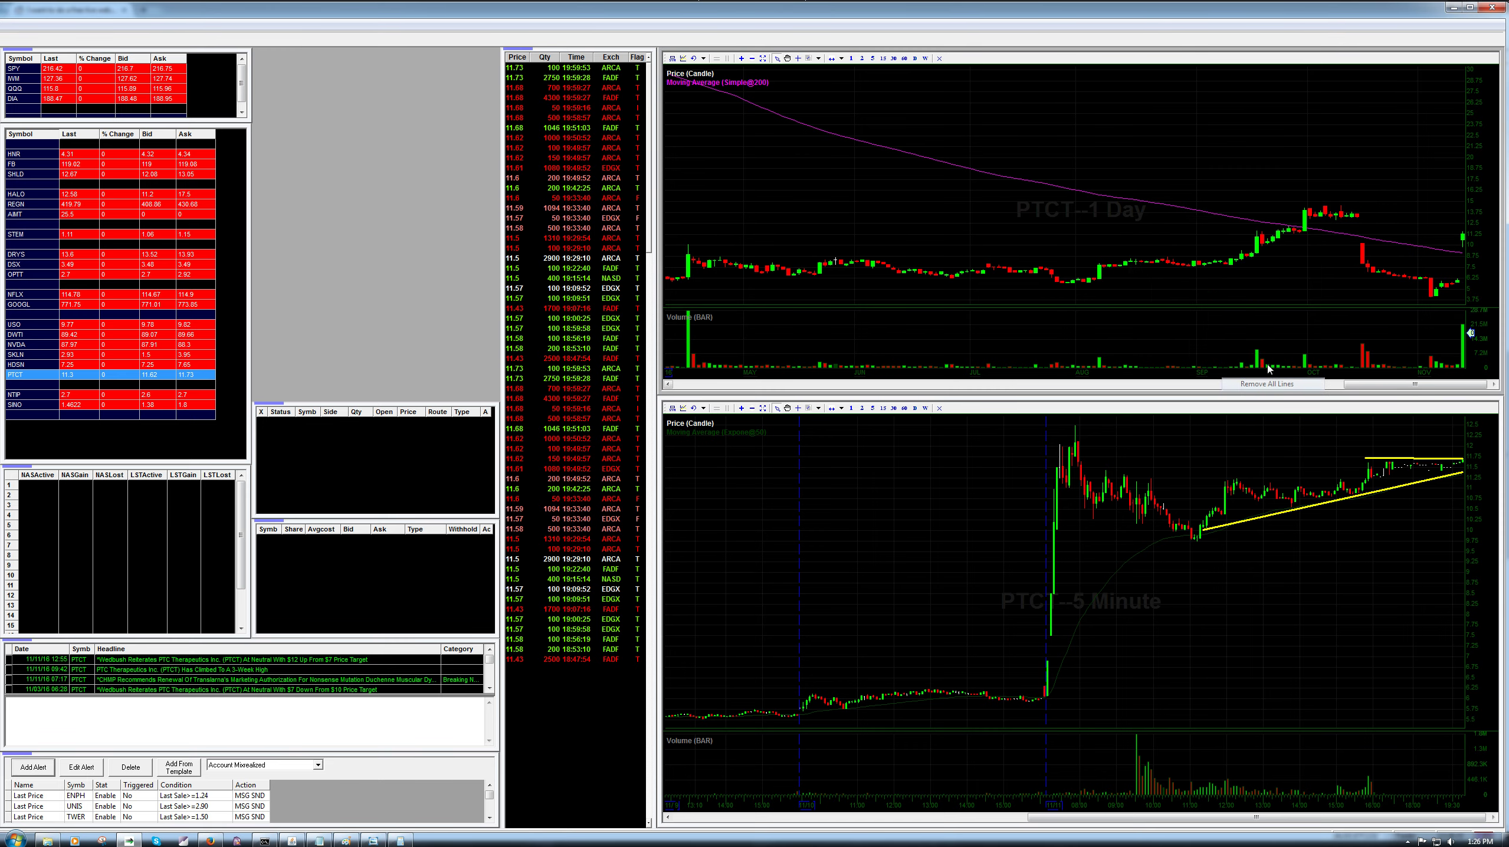
right_click(1314, 468)
mouse_move(1348, 511)
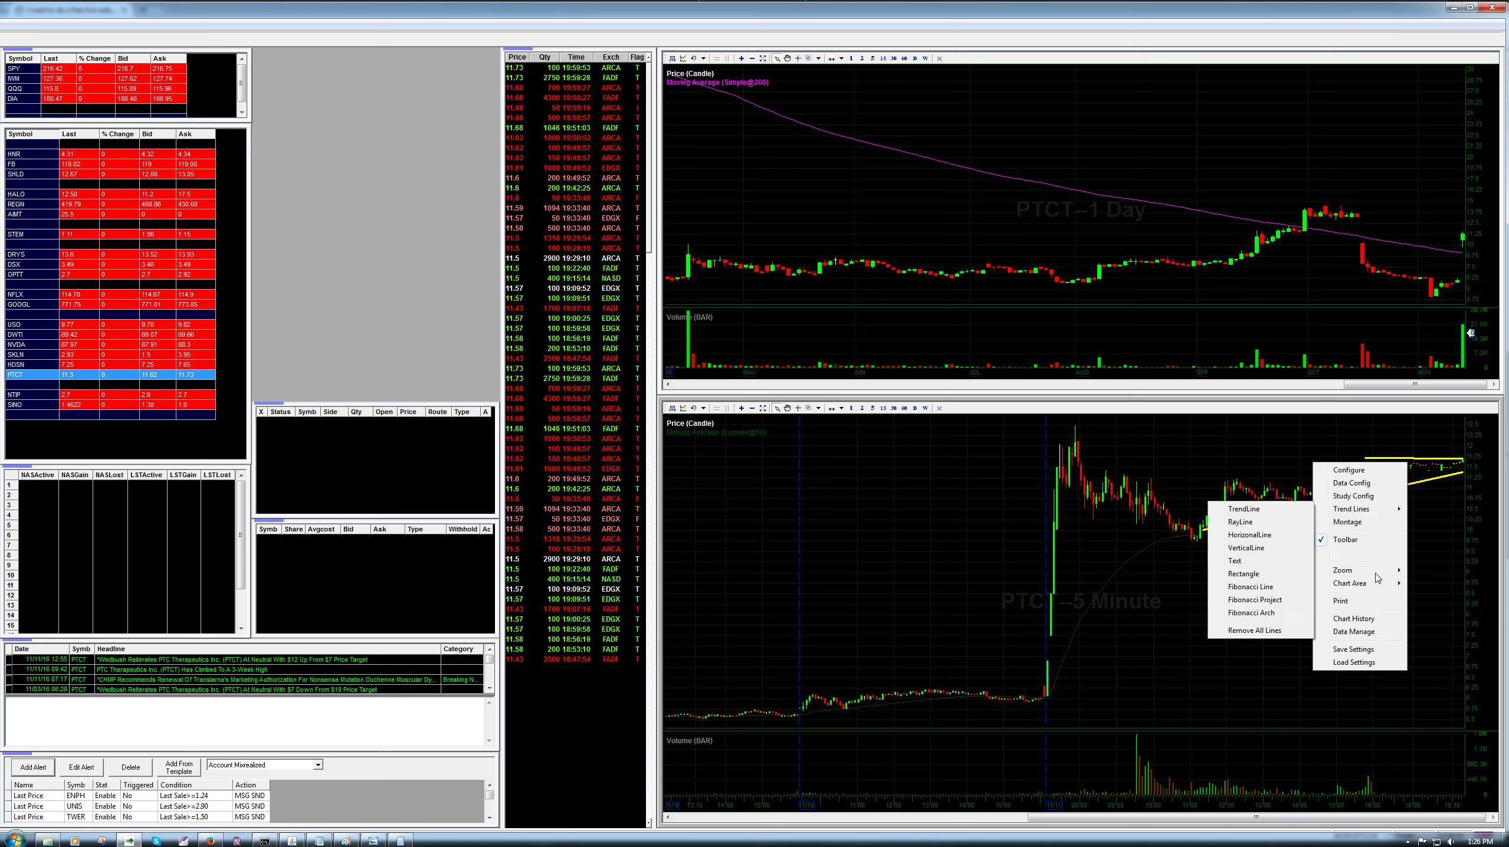
click(1265, 629)
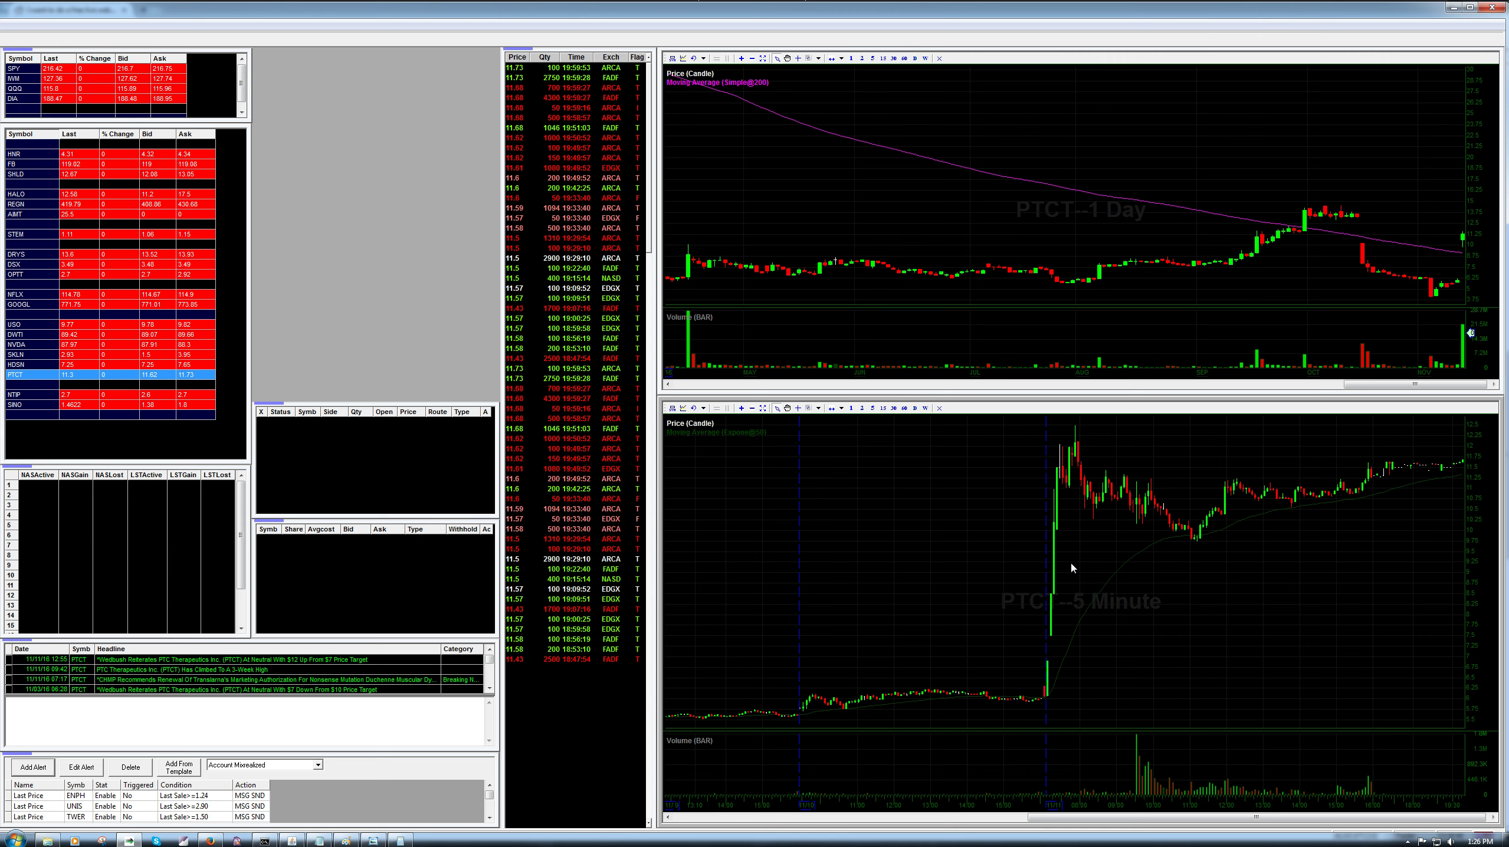
Step: Switch to the browser to review the Reddit questions, and open the saved filters on stockfetcher.com in a new tab
key(alt+Tab)
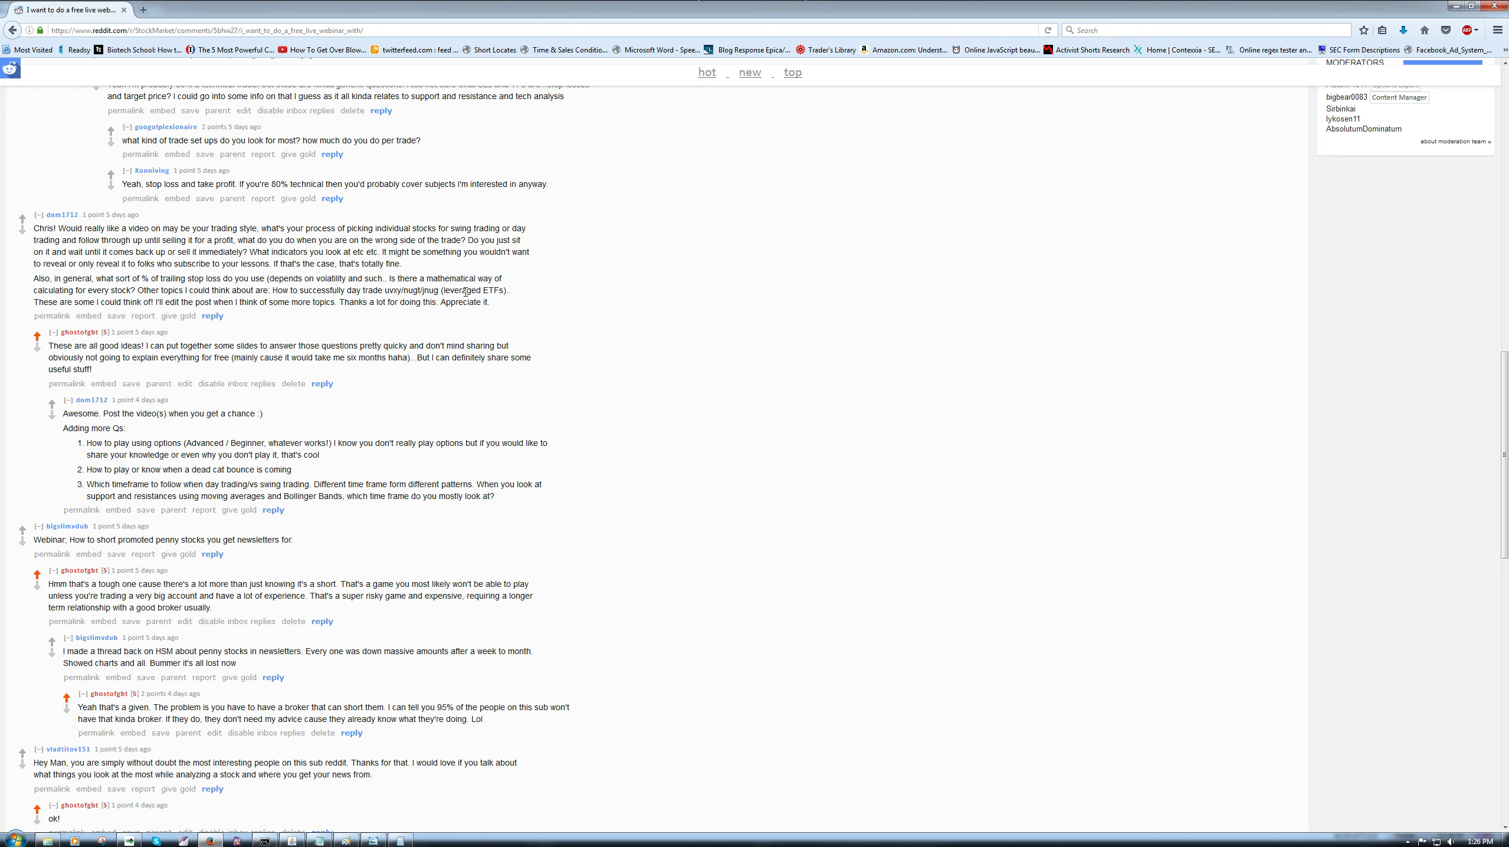
scroll(464, 291, down, 2)
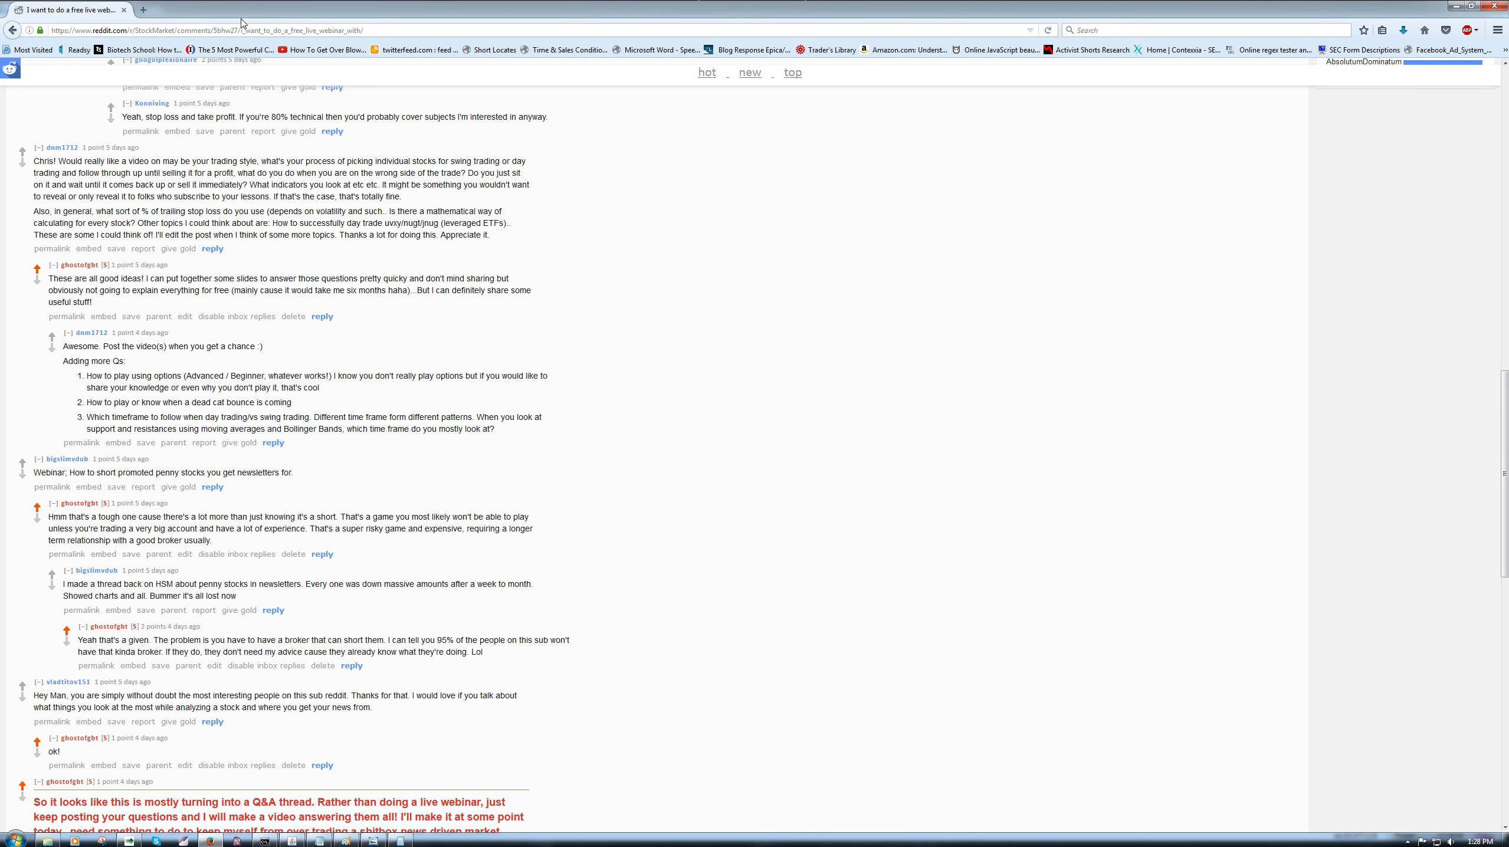
click(143, 10)
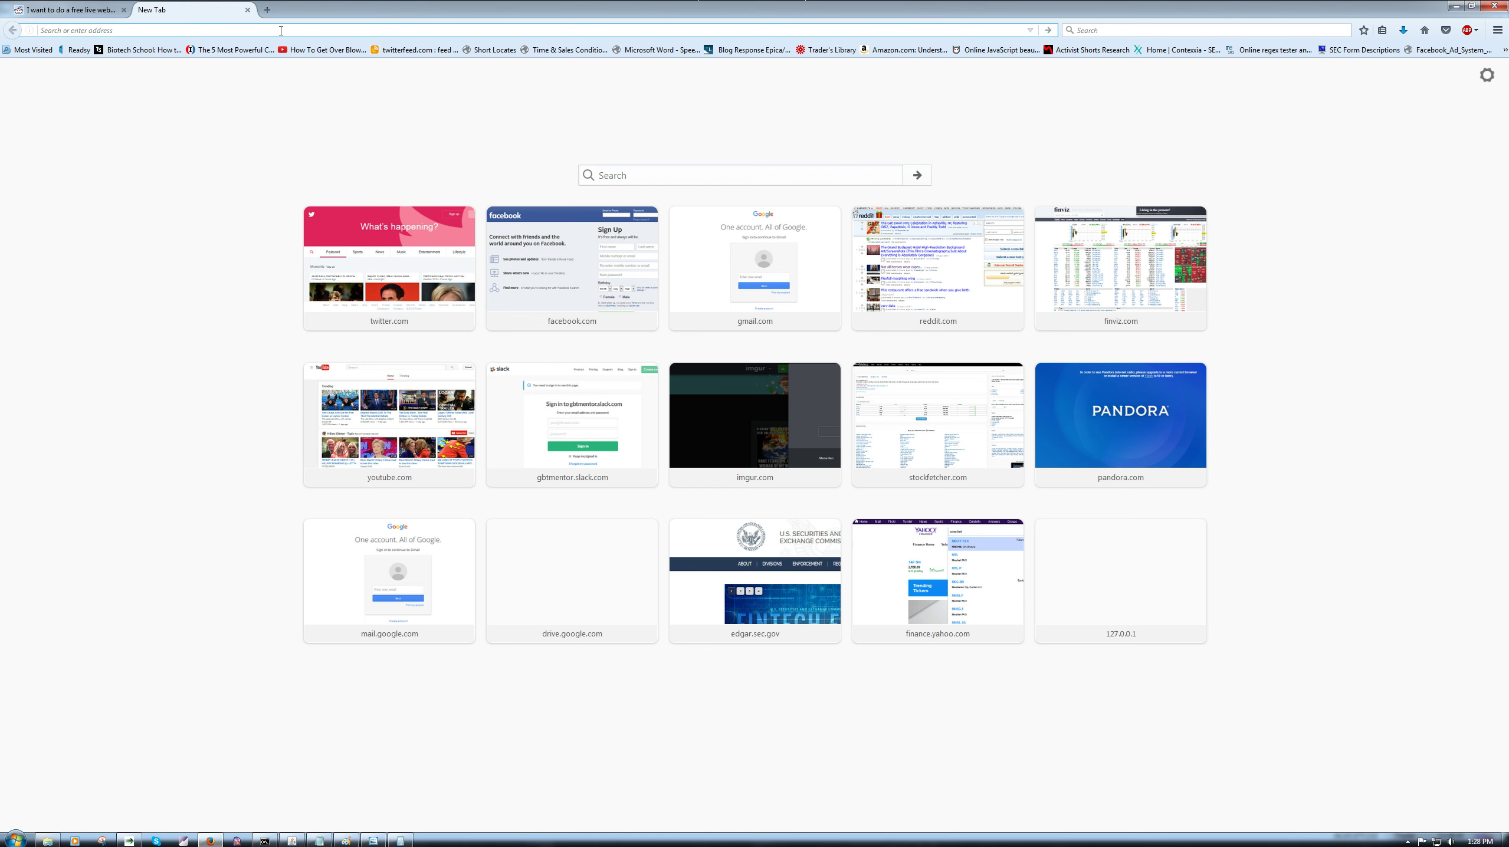
text(stockfetcher.com/)
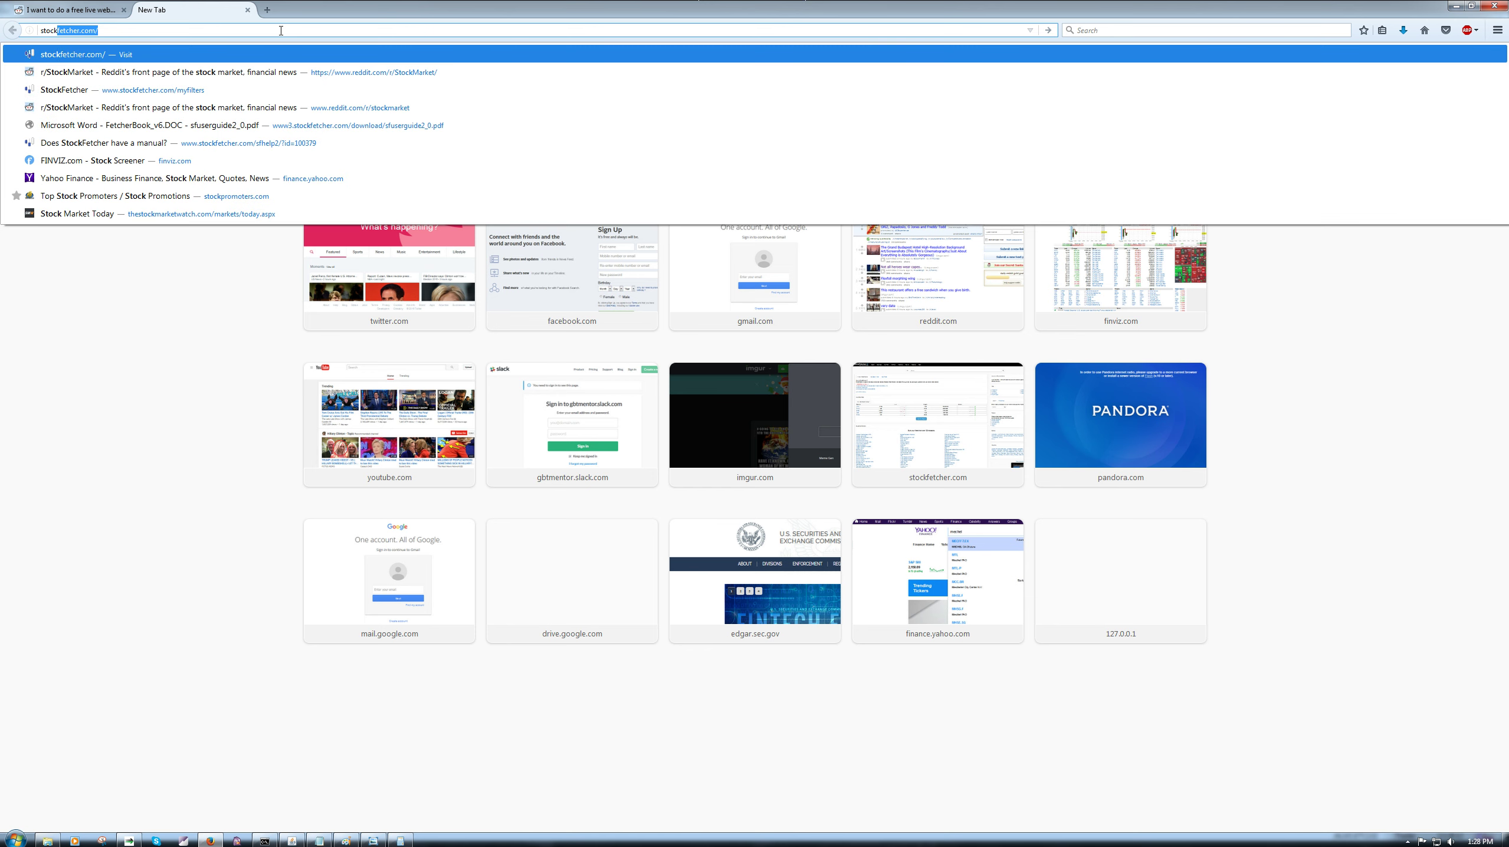
key(Return)
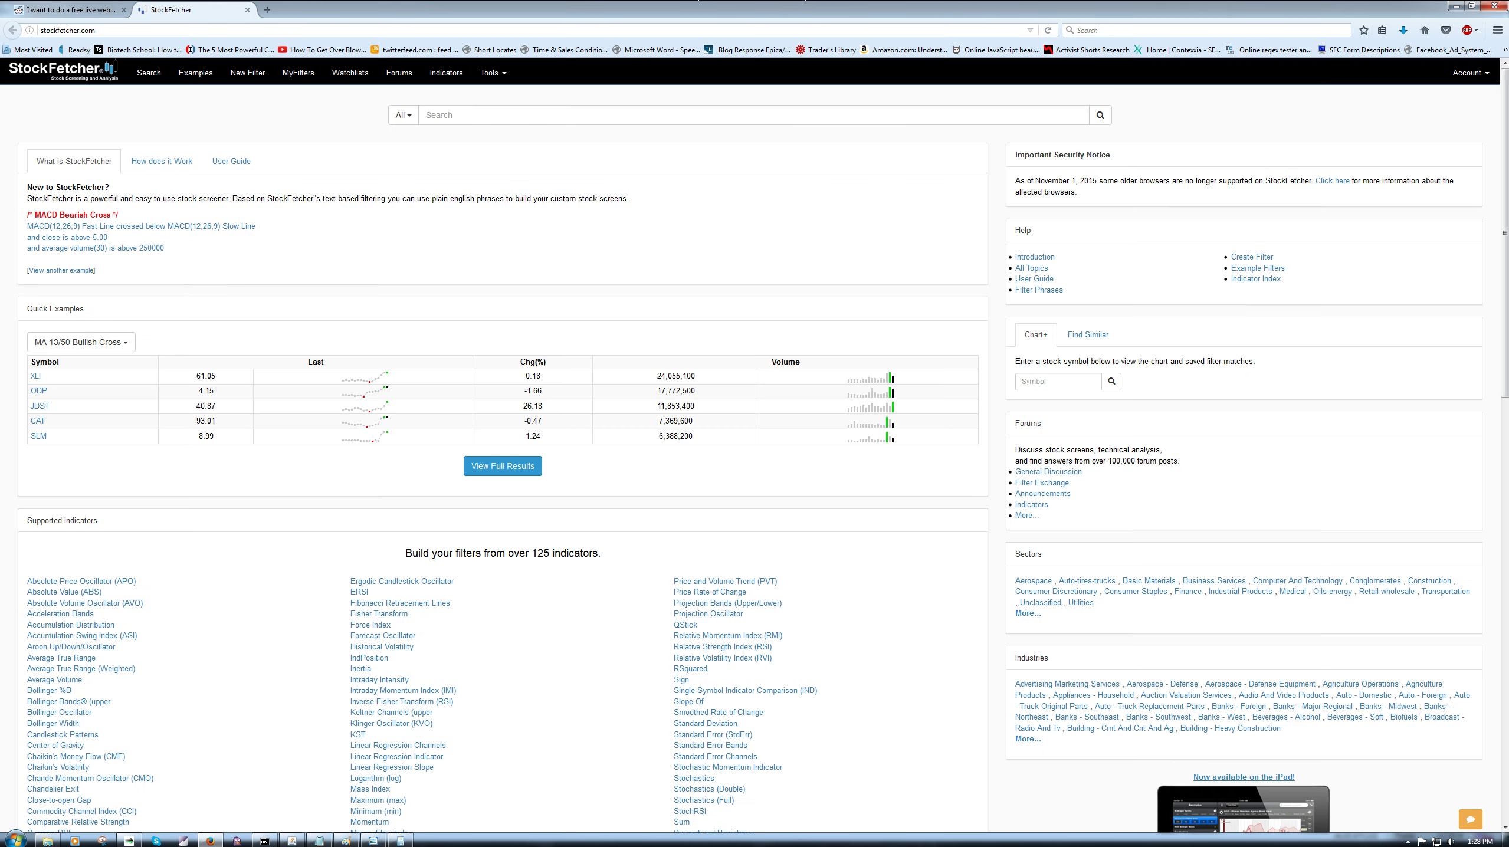
click(287, 74)
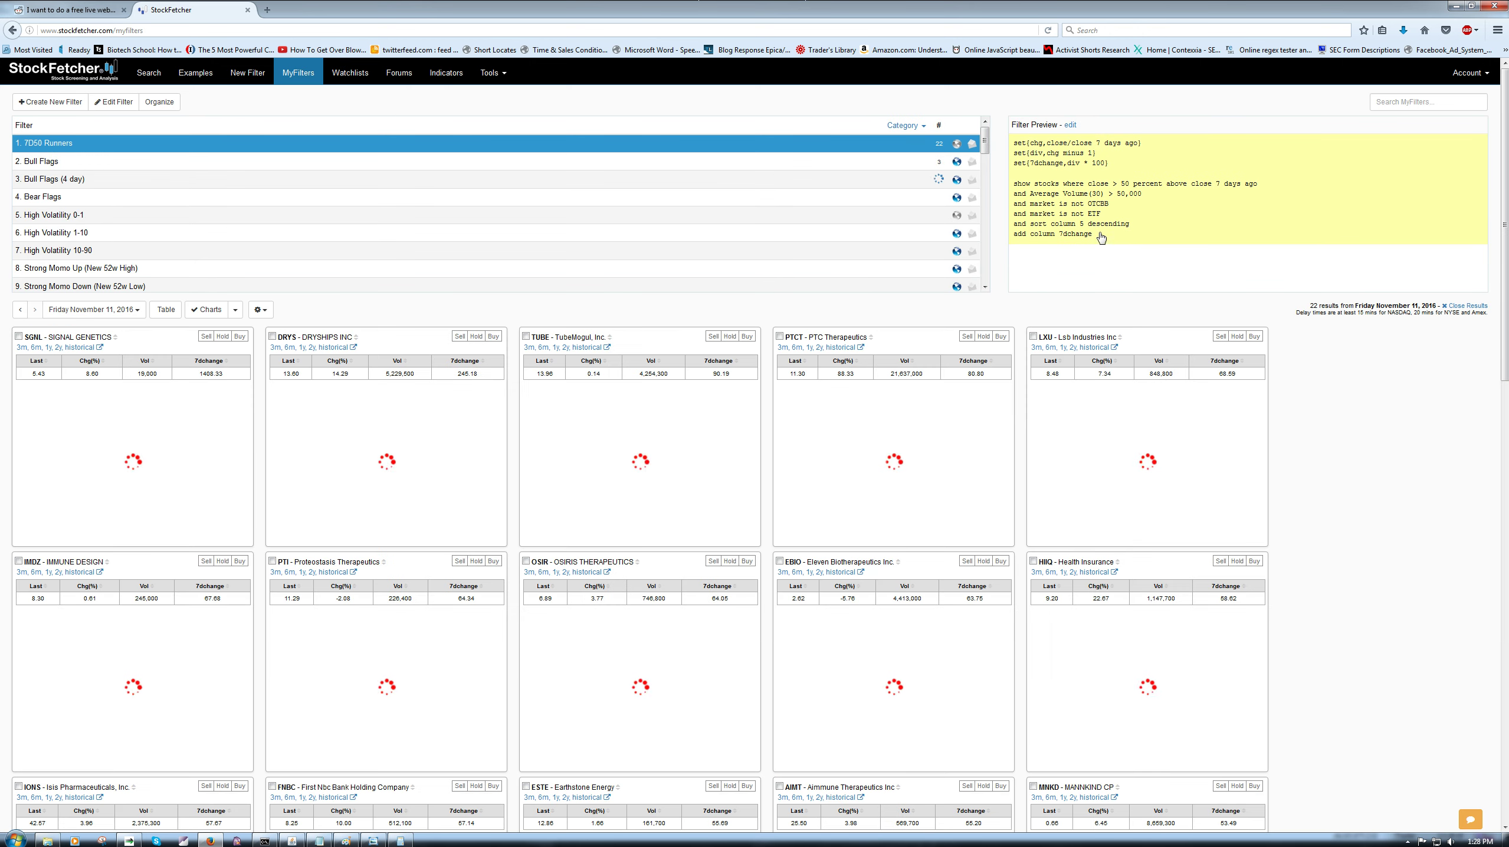
Step: Create a new StockFetcher filter starting with the line "show stocks where price greater than 1 and less than 10"
click(67, 99)
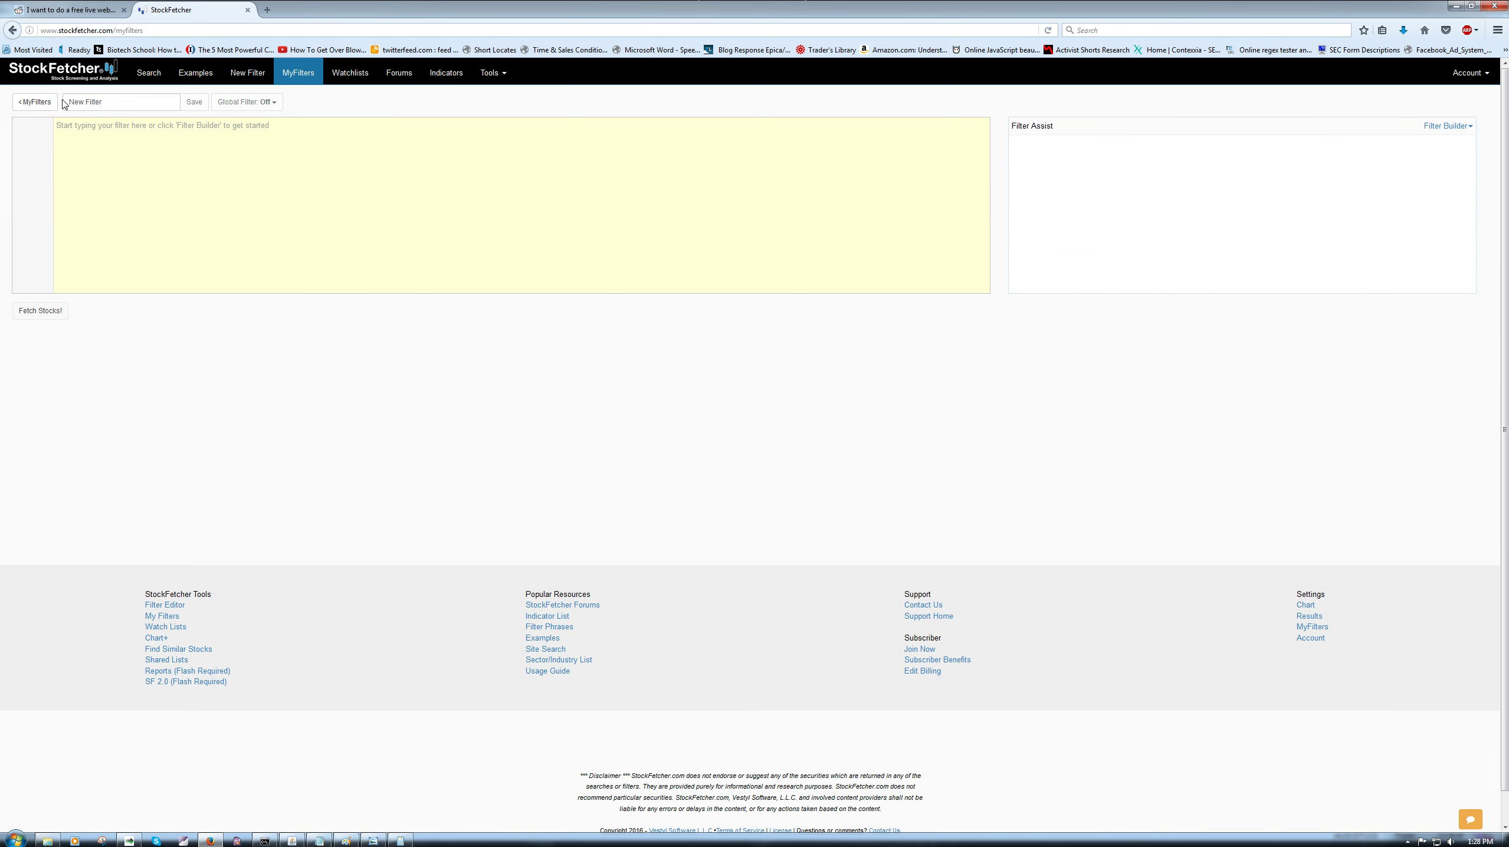
text(show )
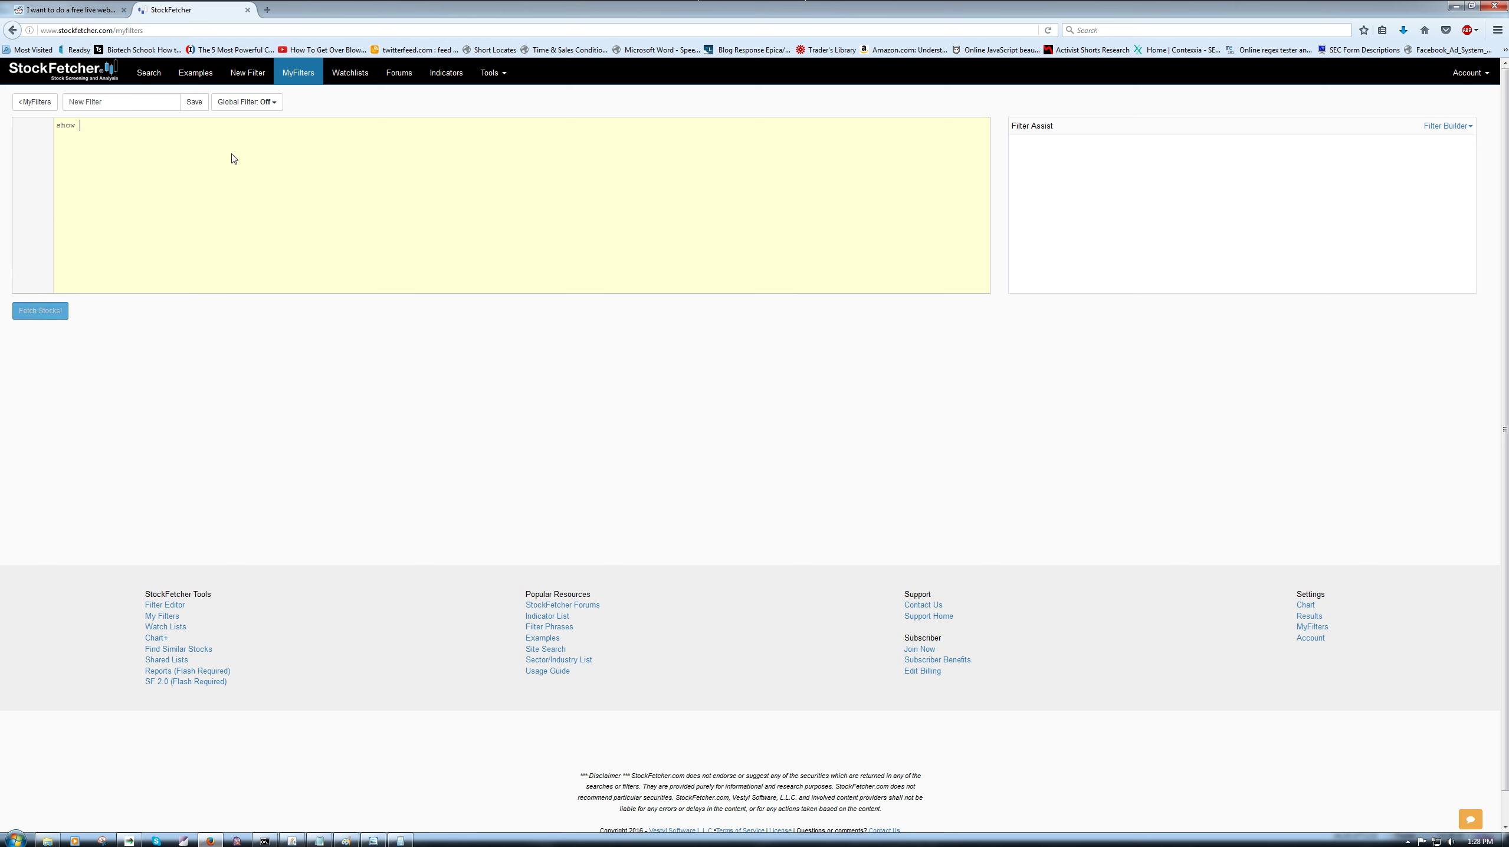
text(stocks where pric)
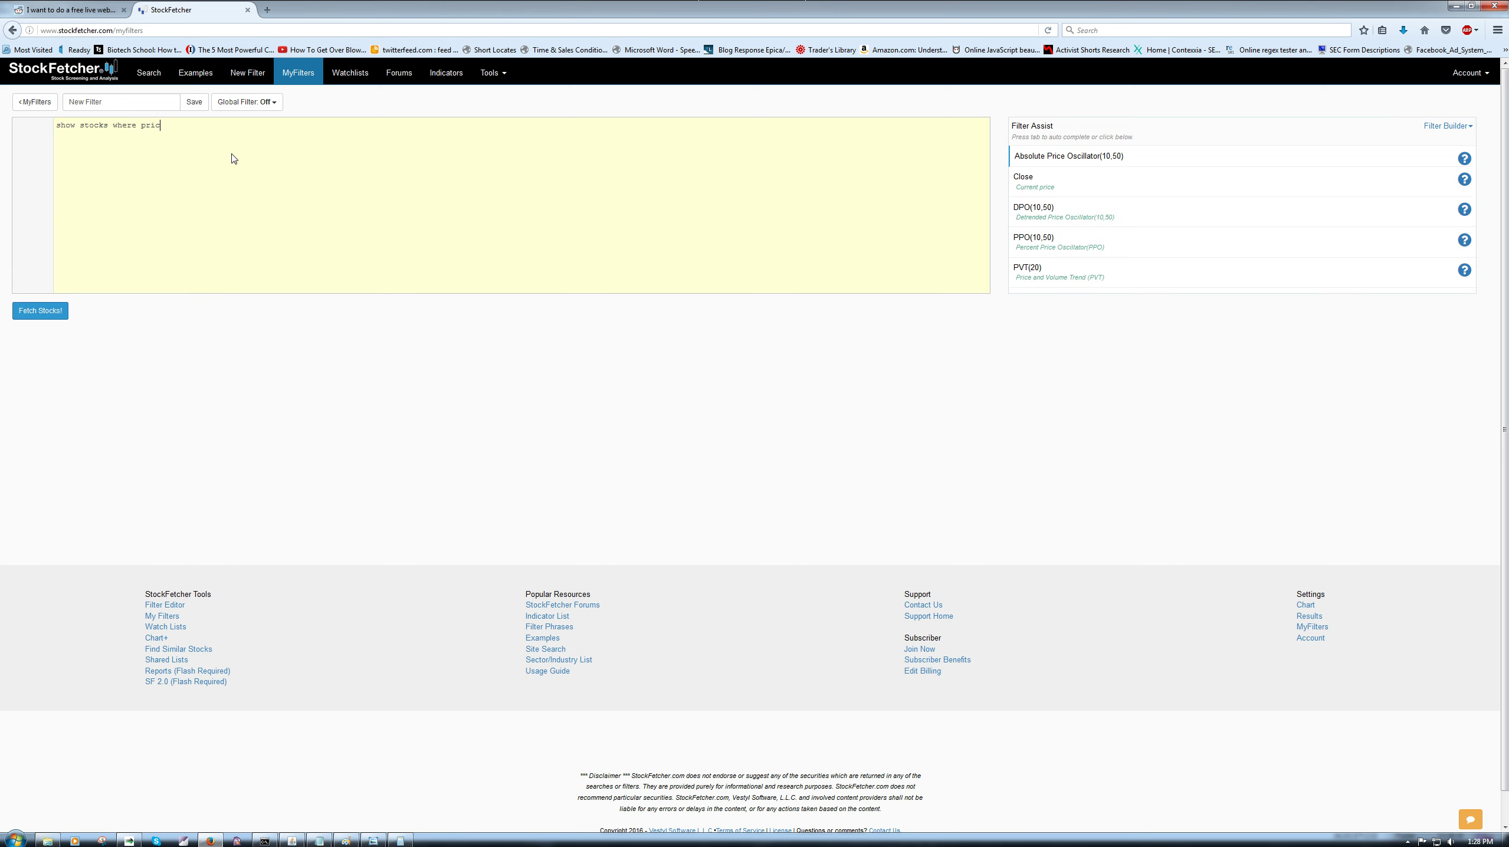
text(e >)
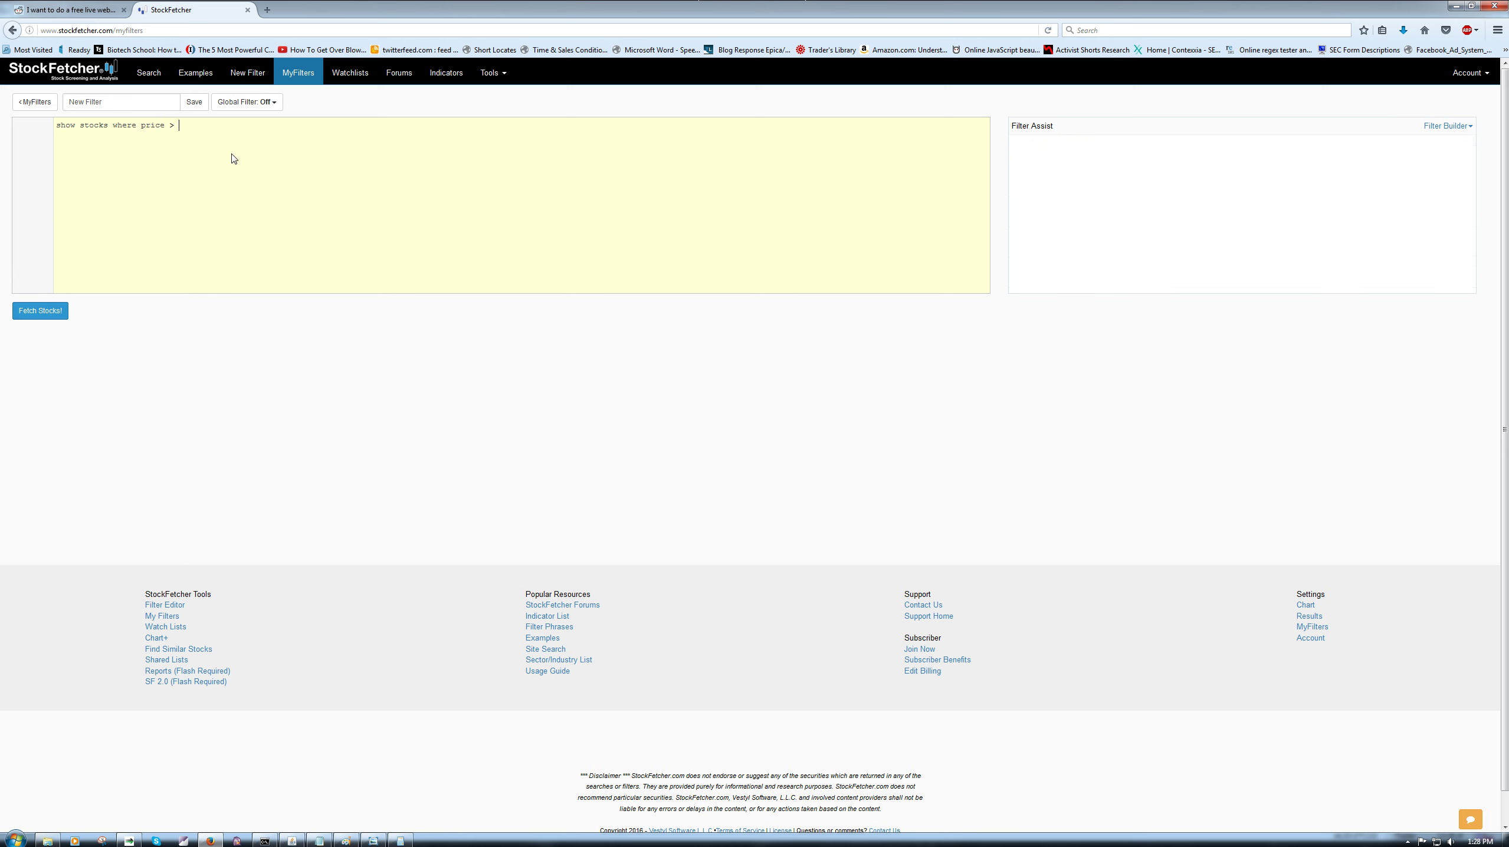
key(BackSpace)
key(BackSpace)
text(greater than 1 and less than 10)
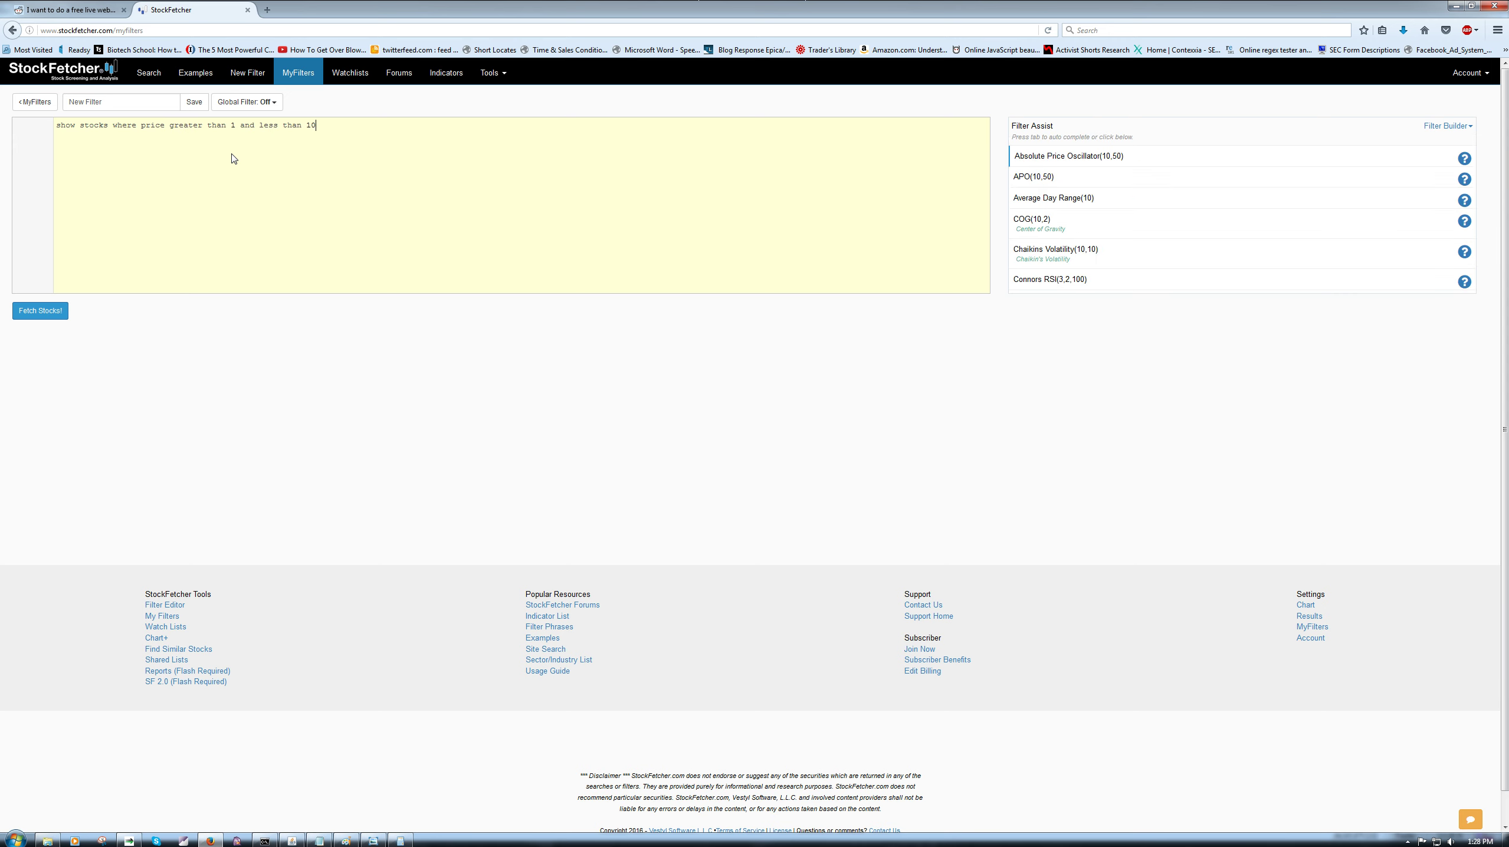
key(Return)
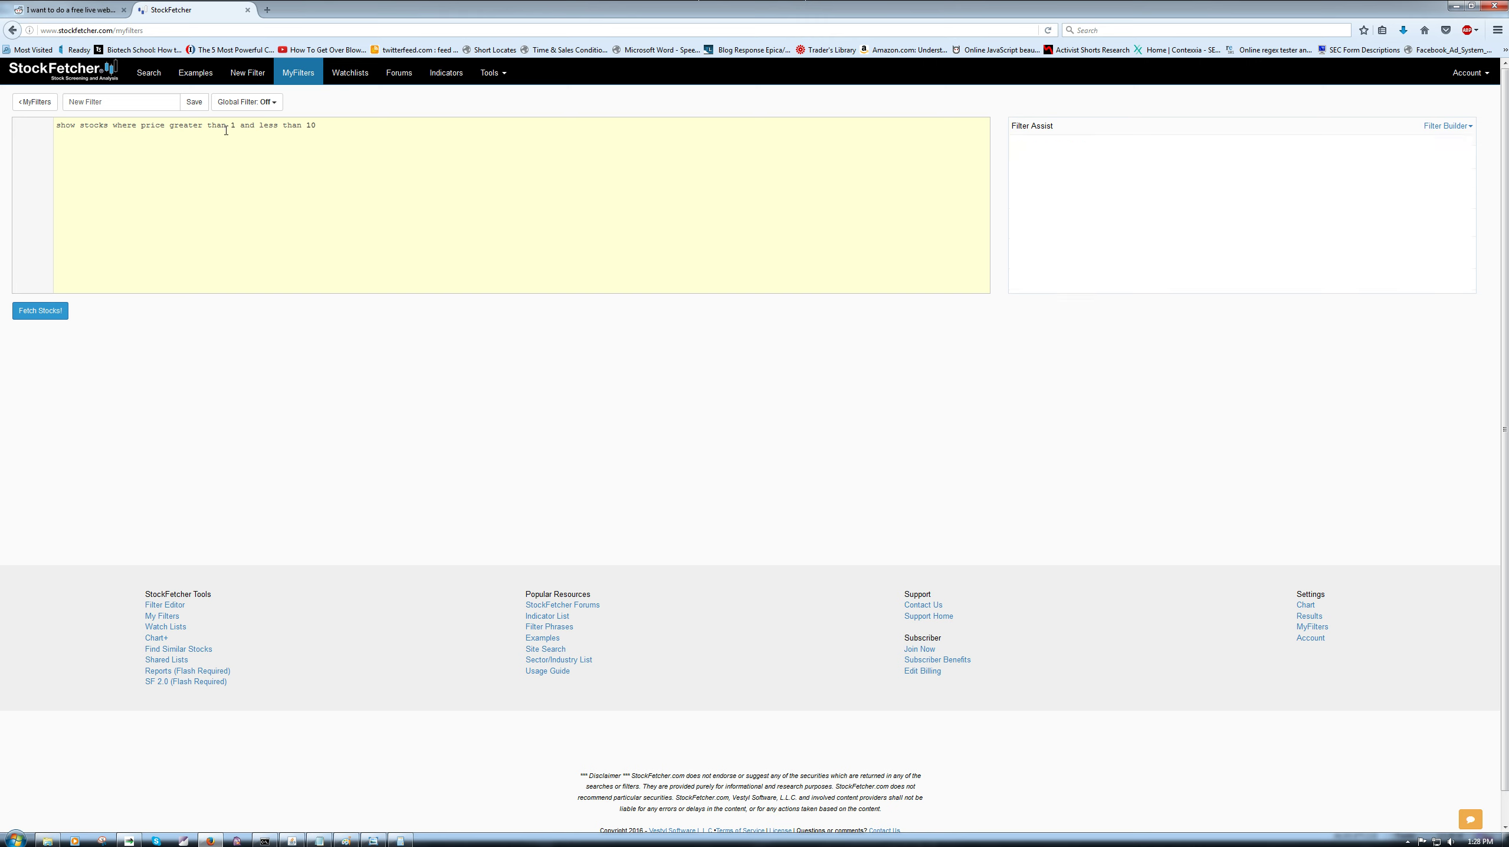
Step: Add the filter conditions "and average volume(30) greater than 500,000" and "and price above ma(200)" on separate lines below the price condition
text(and)
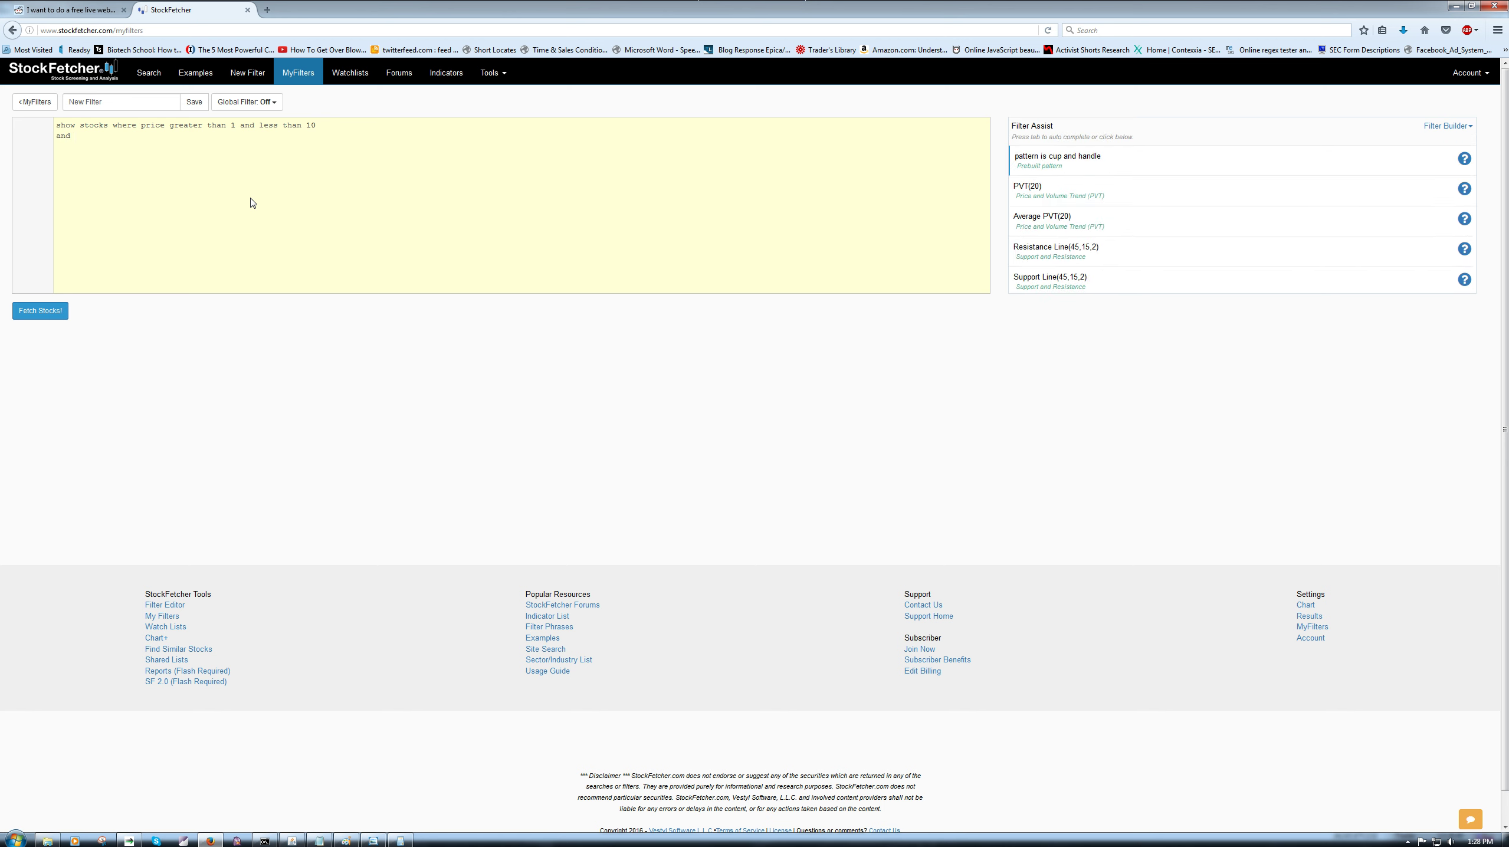
text( average volume(309))
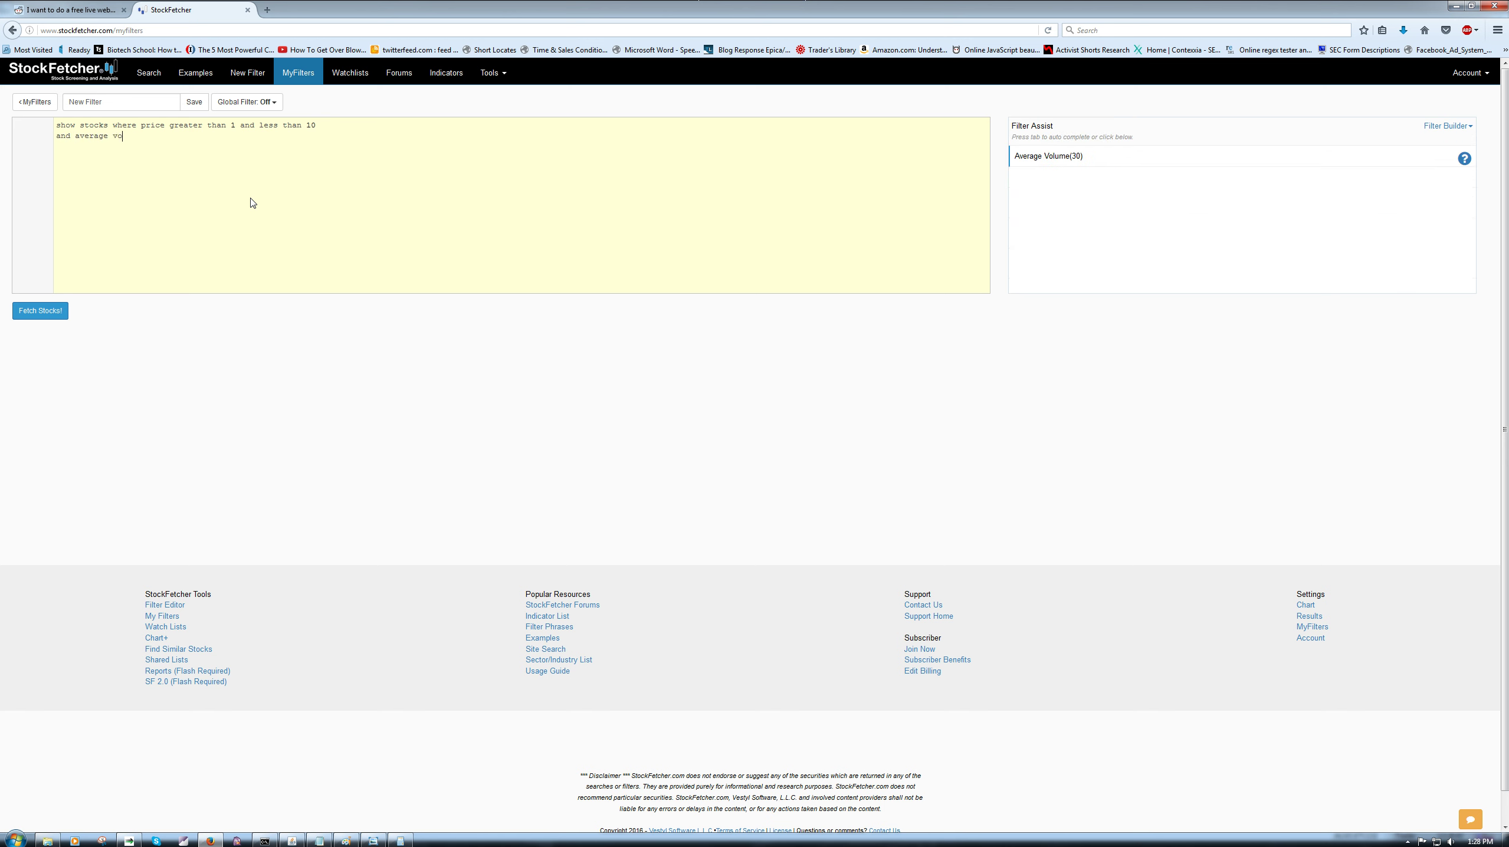
key(BackSpace)
key(BackSpace)
key(BackSpace)
text() grea)
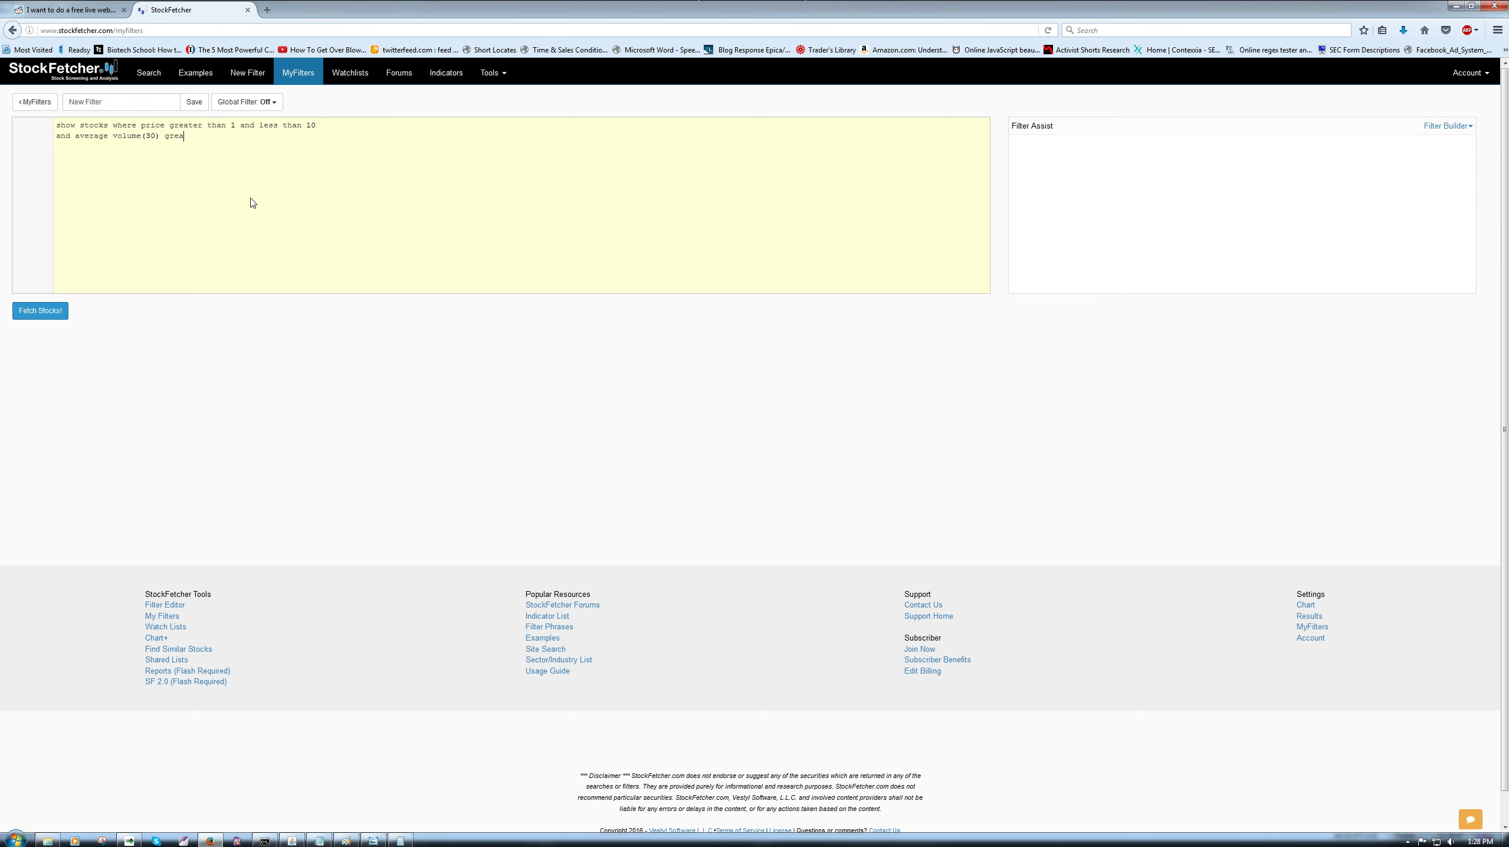
text(ter than 500,000 )
text(and price above )
text(ma(200))
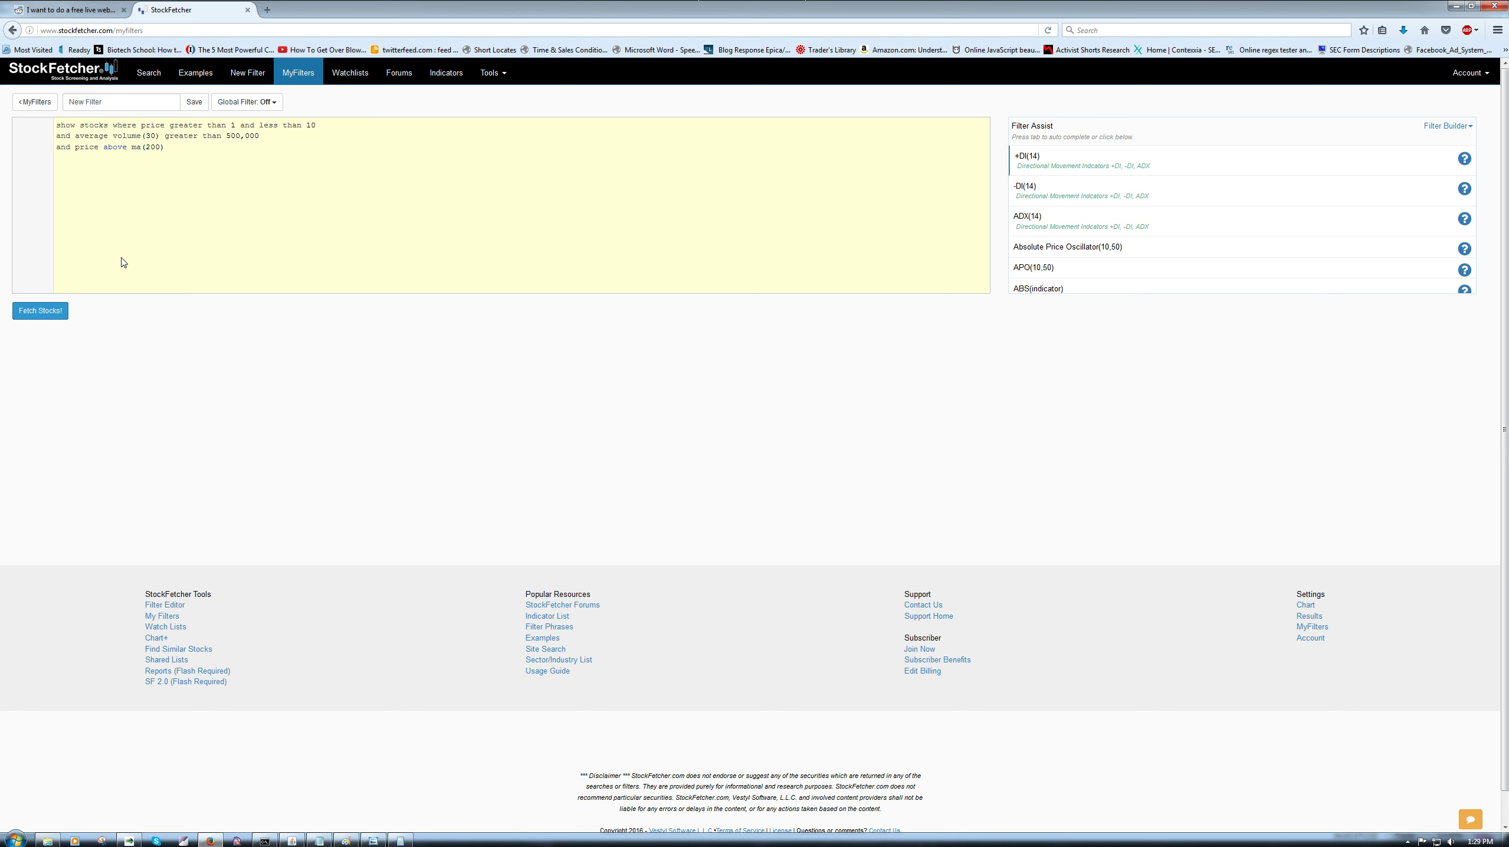
Step: Fetch the stocks matching the filter and run Debug Filter on its conditions
click(58, 309)
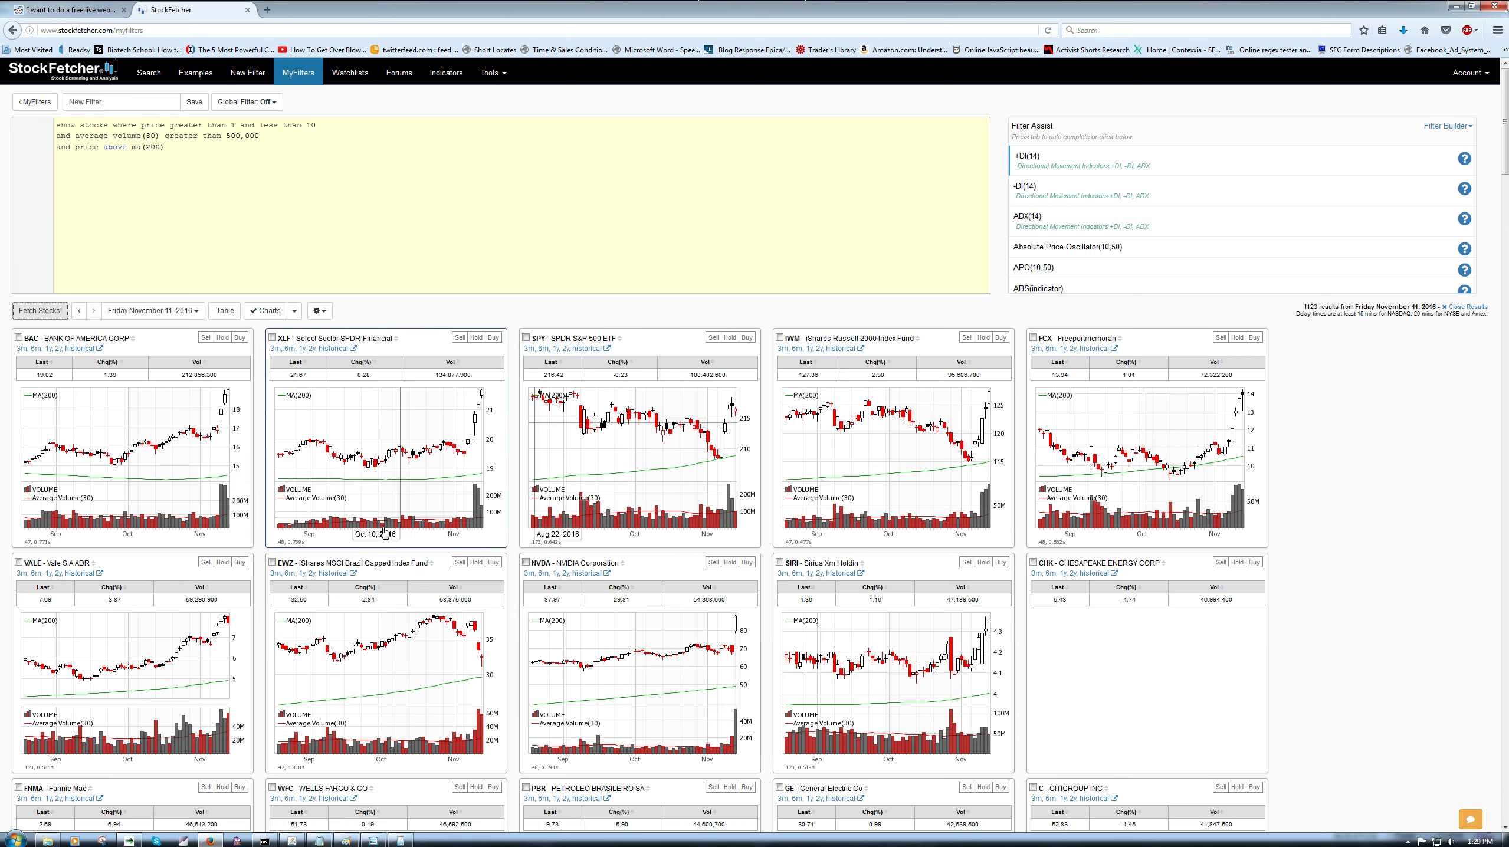
click(319, 310)
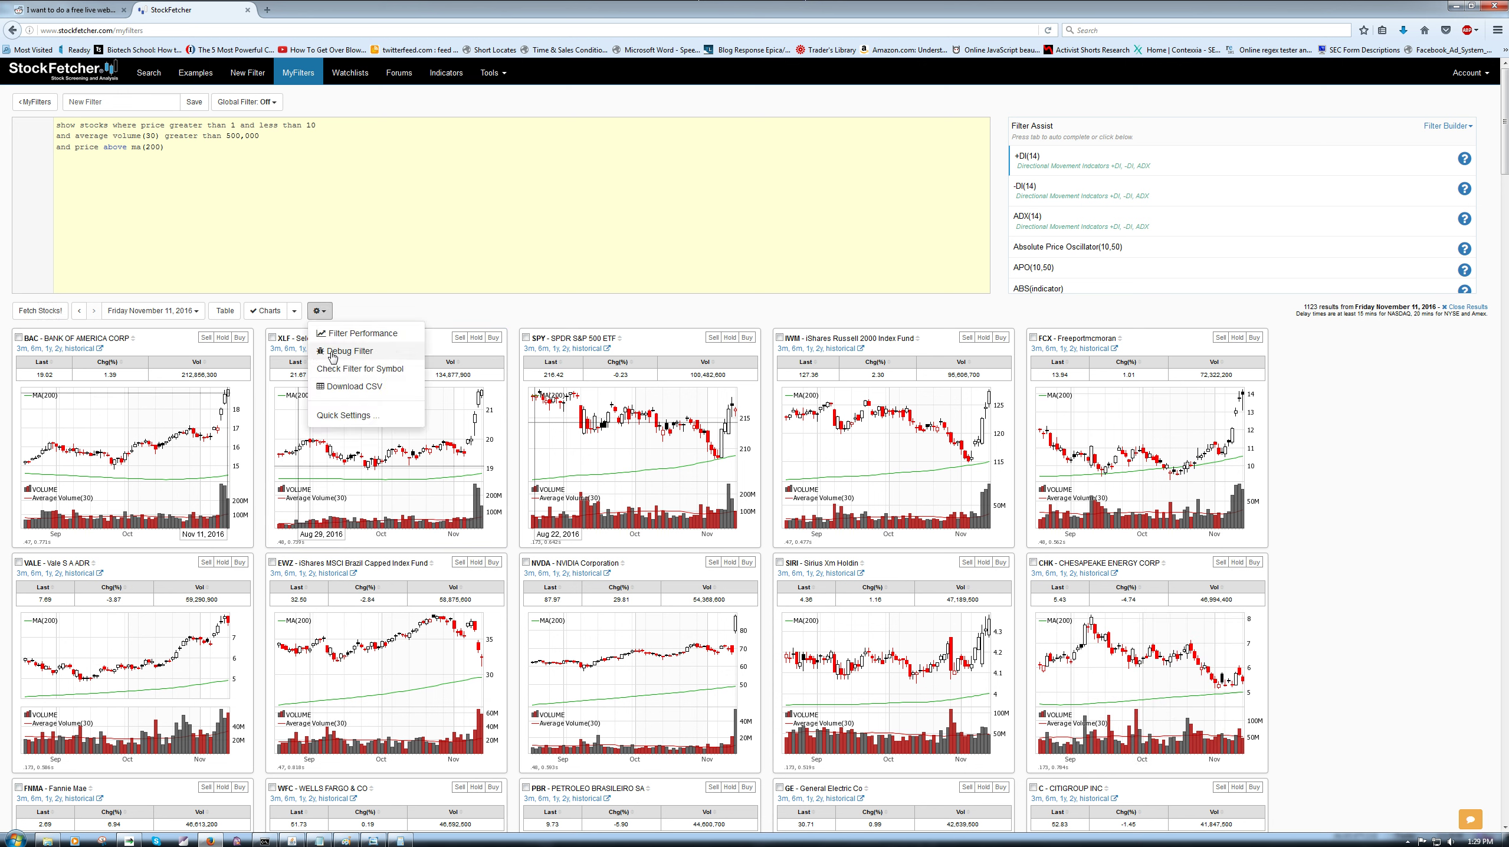
click(323, 353)
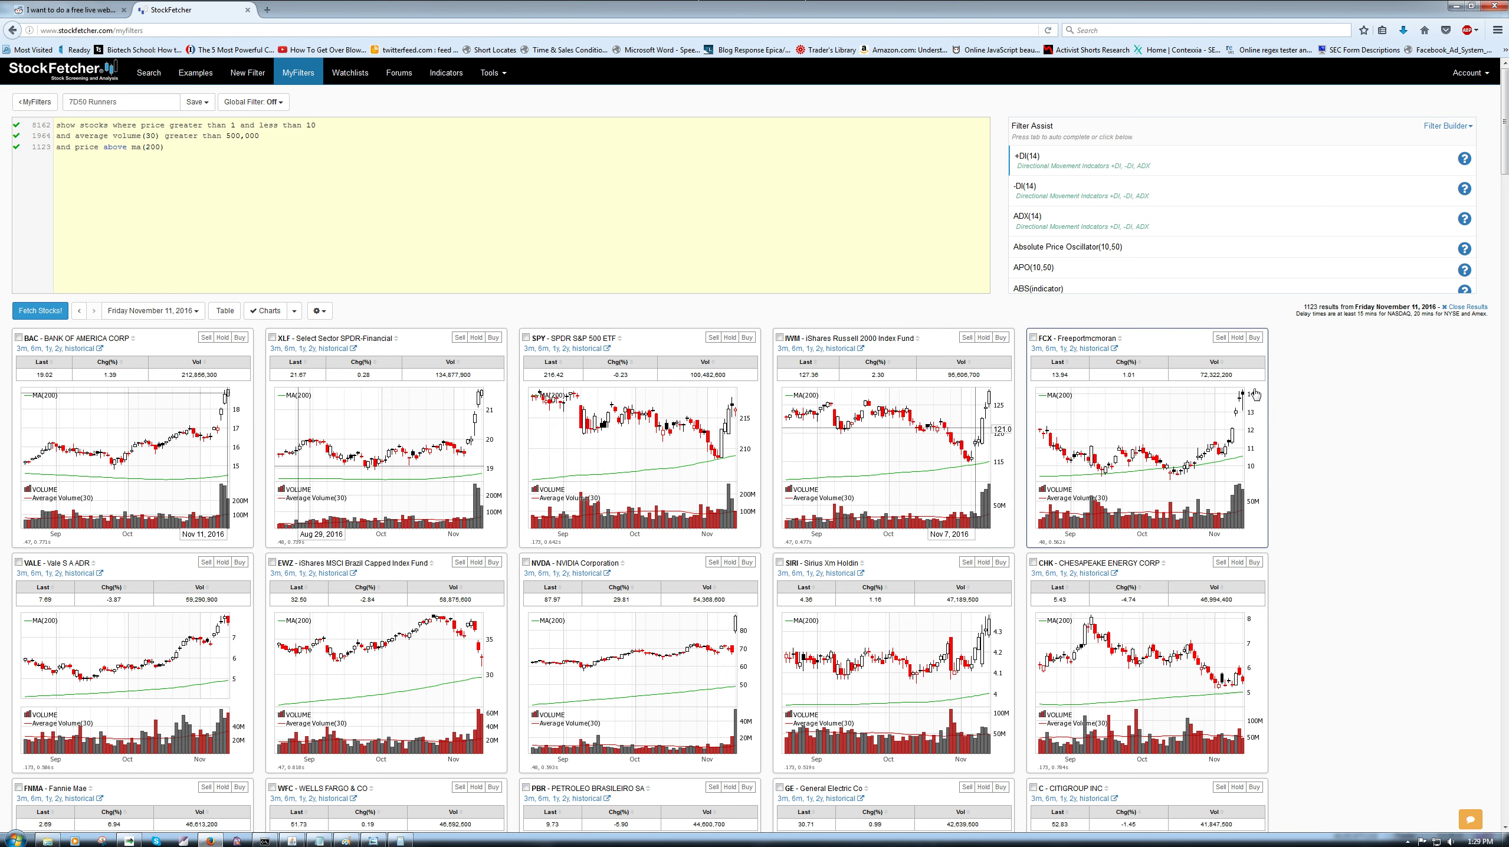
Step: Examine the fetched stock charts, comparing each price with its MA(200) line and its volume
scroll(1275, 408, down, 3)
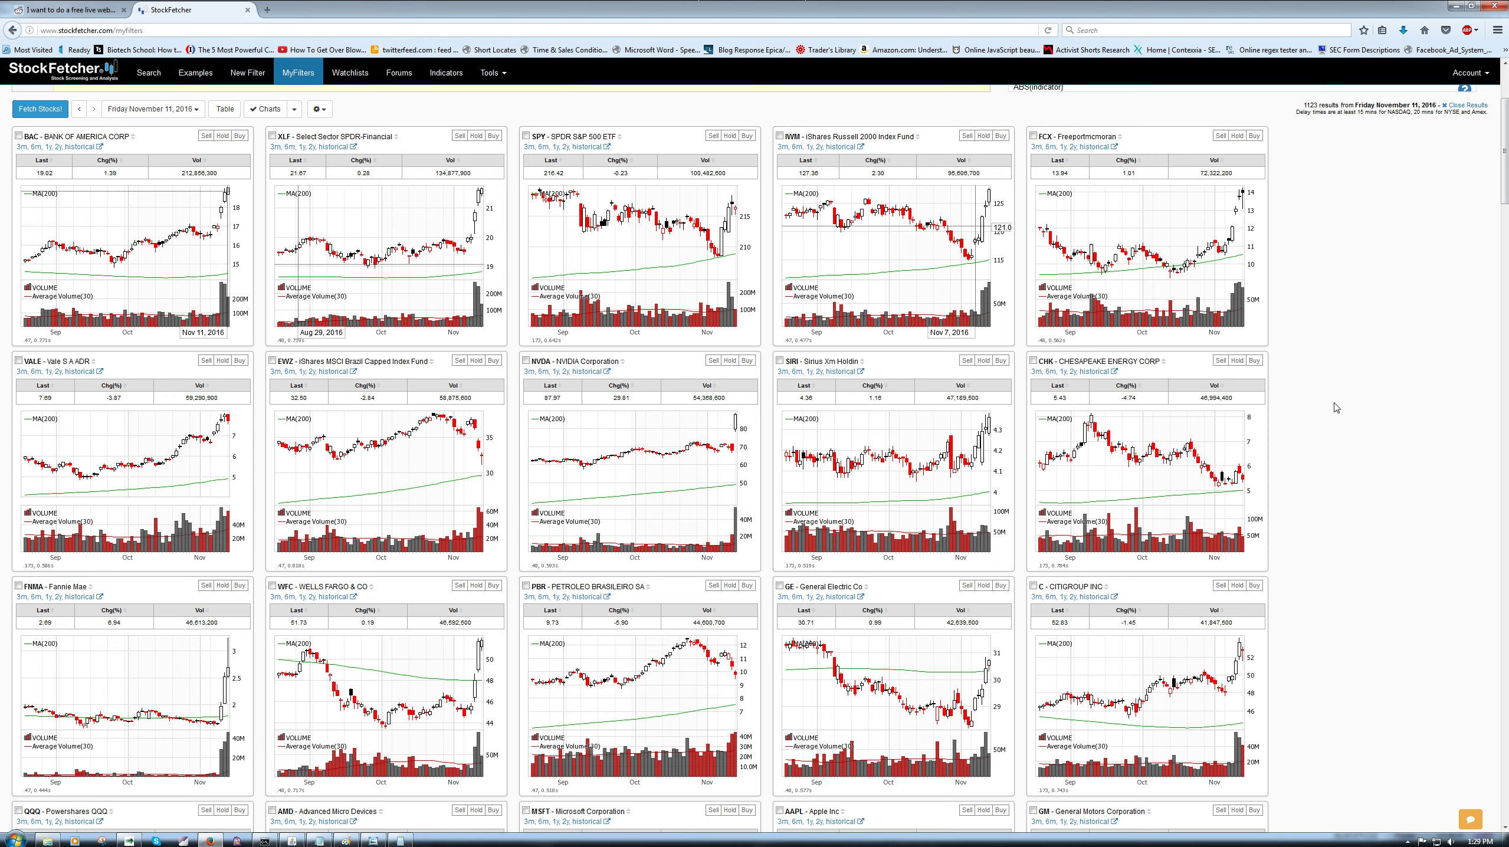
scroll(1252, 405, down, 10)
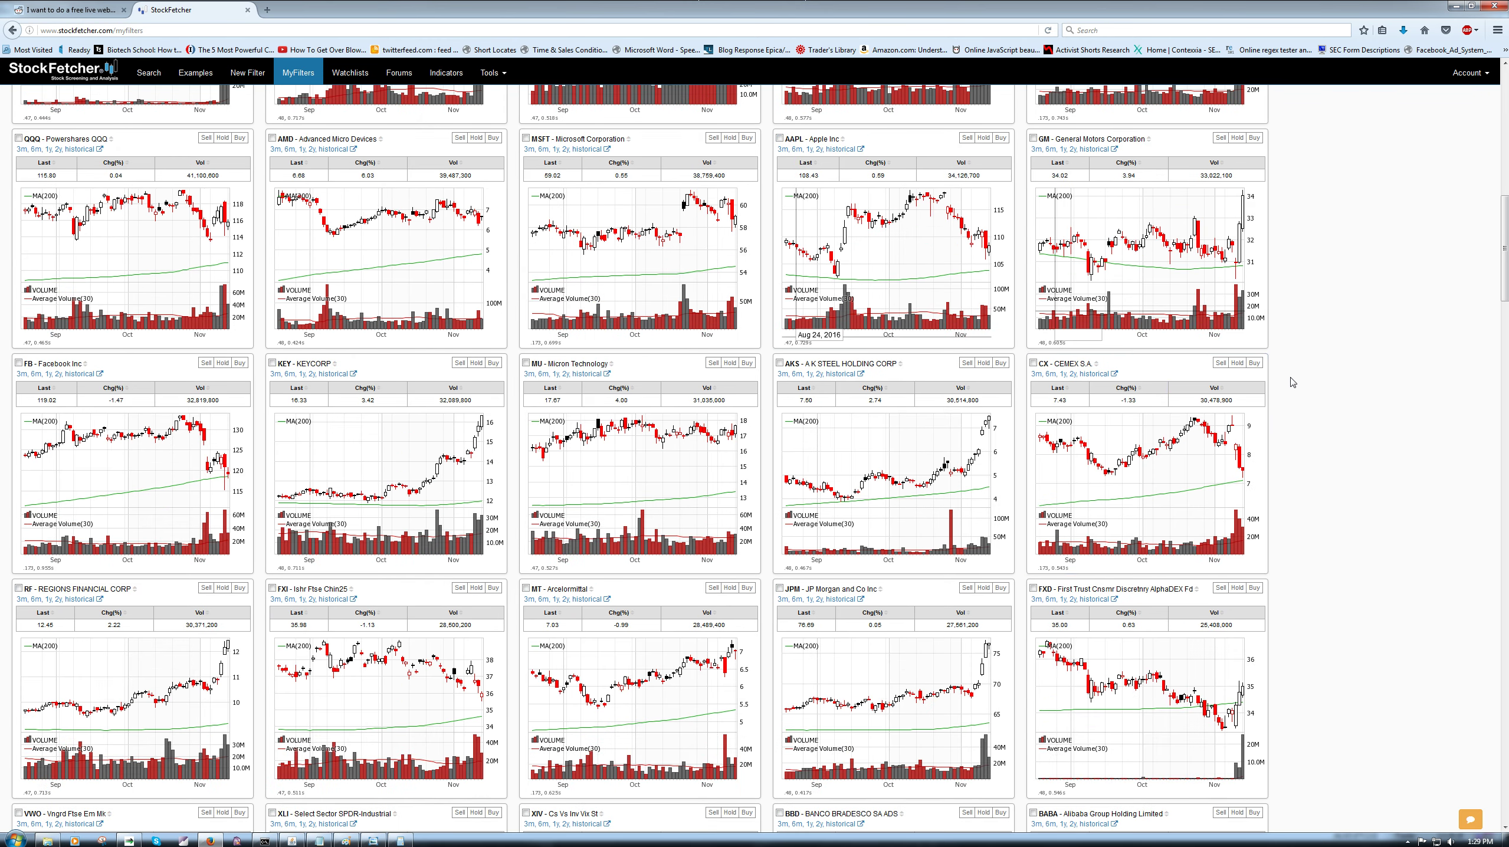
scroll(910, 406, up, 1)
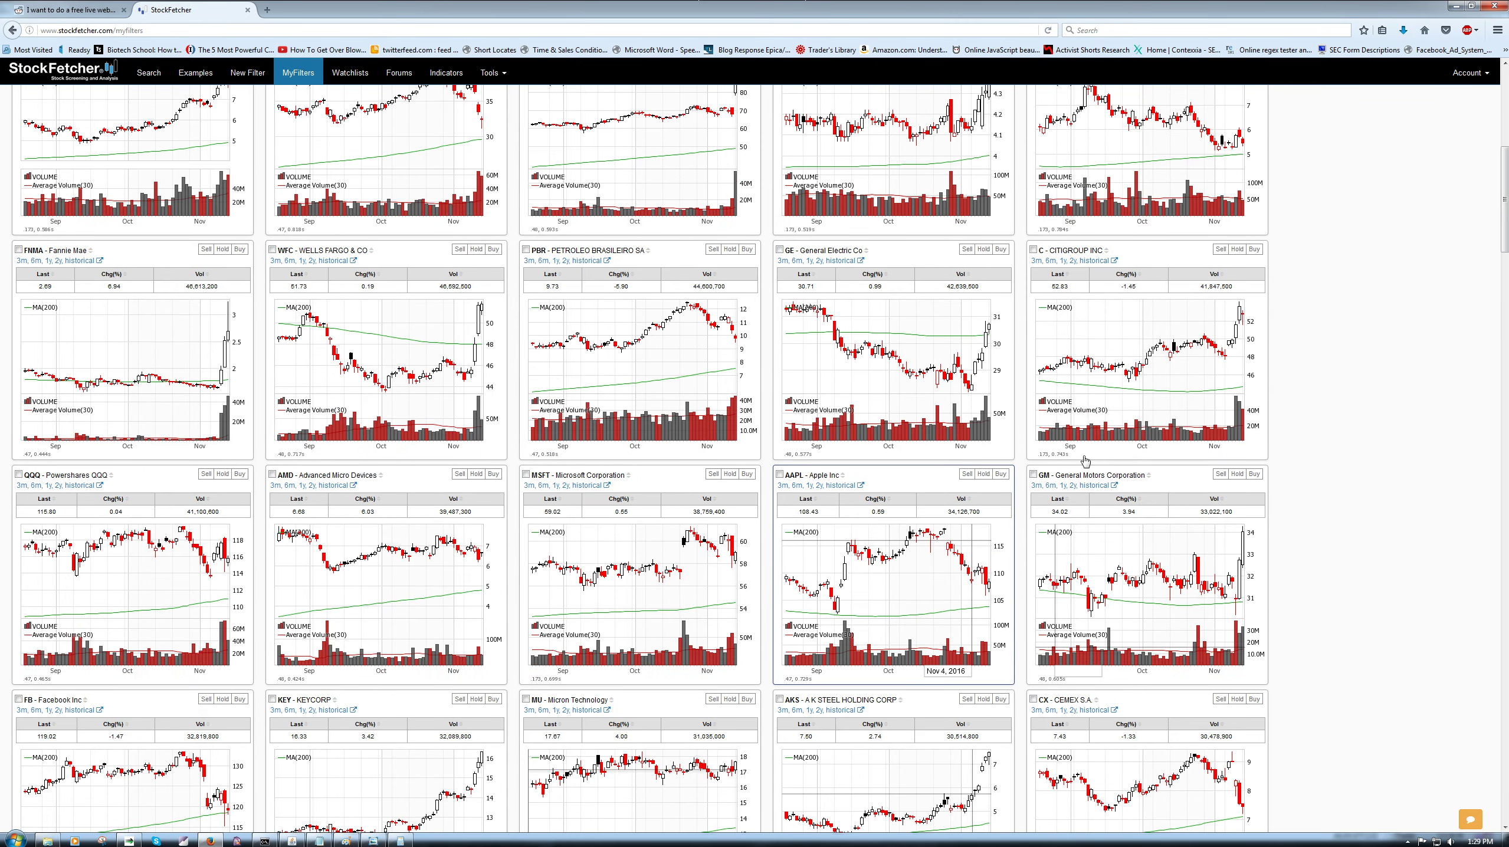
scroll(549, 439, down, 1)
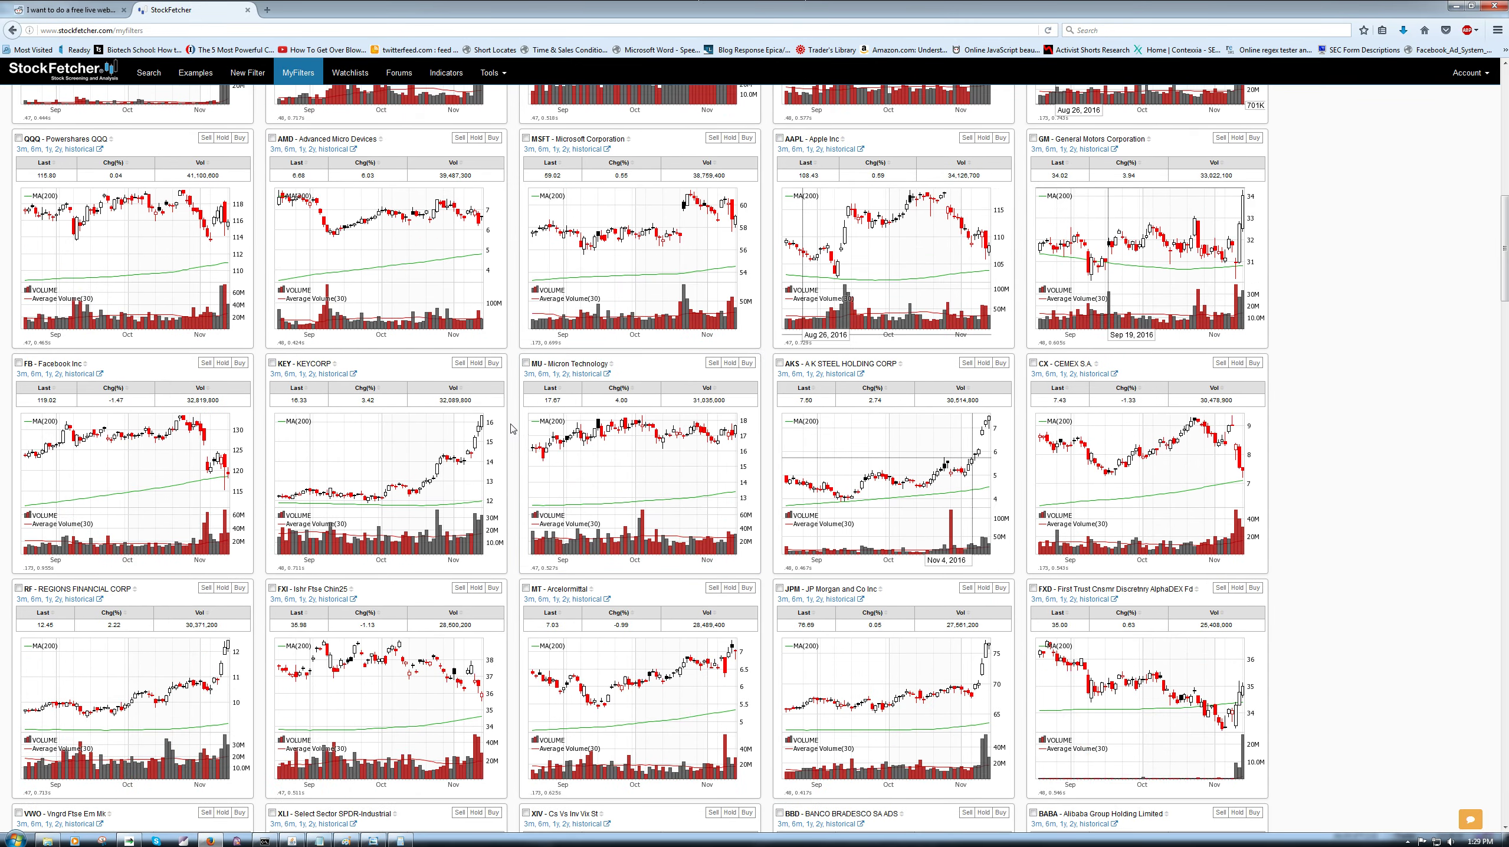
scroll(517, 434, down, 6)
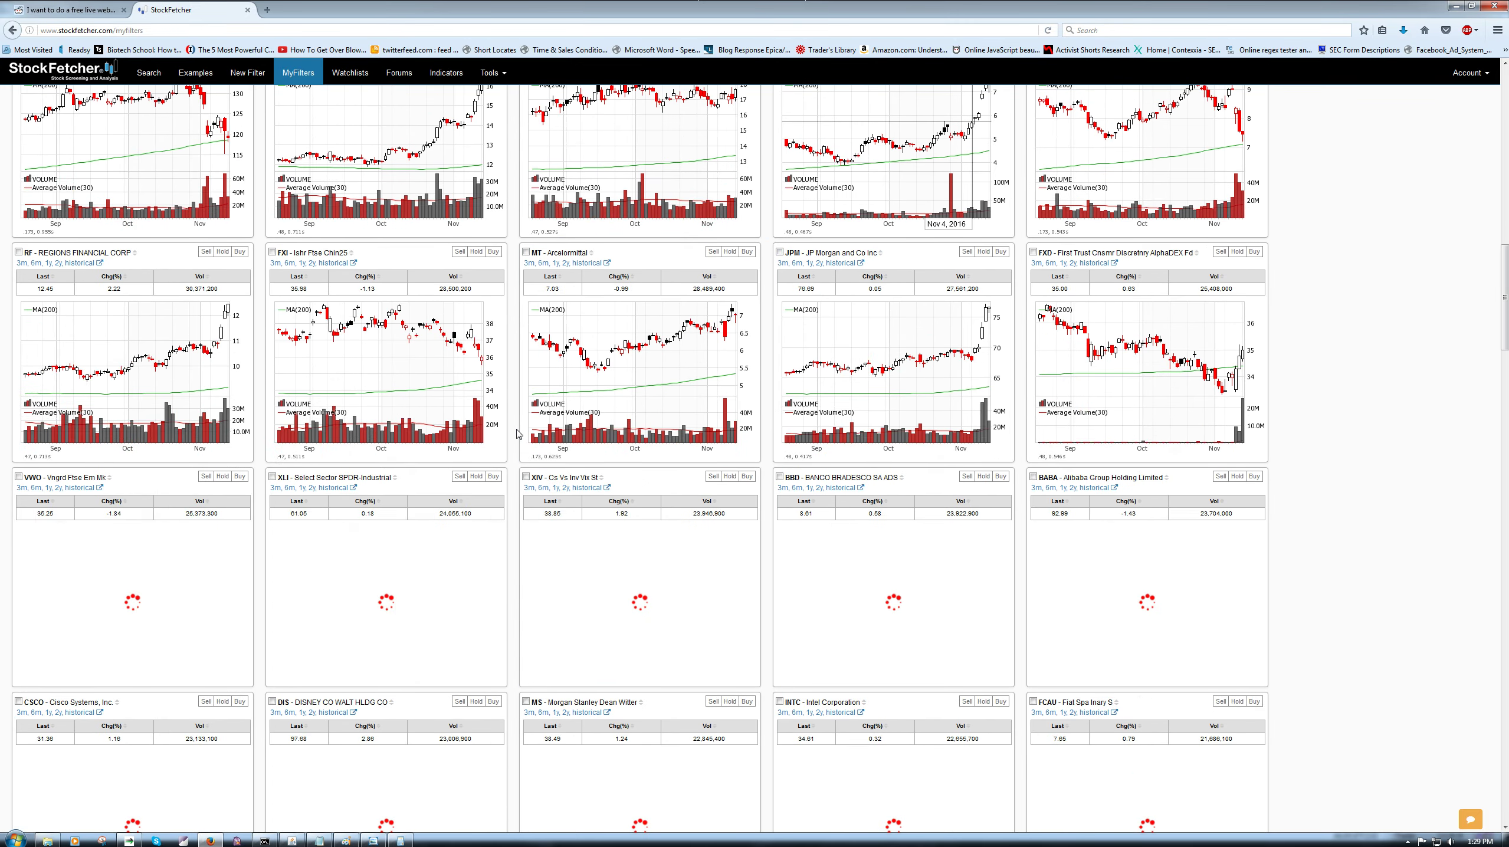
scroll(517, 434, up, 15)
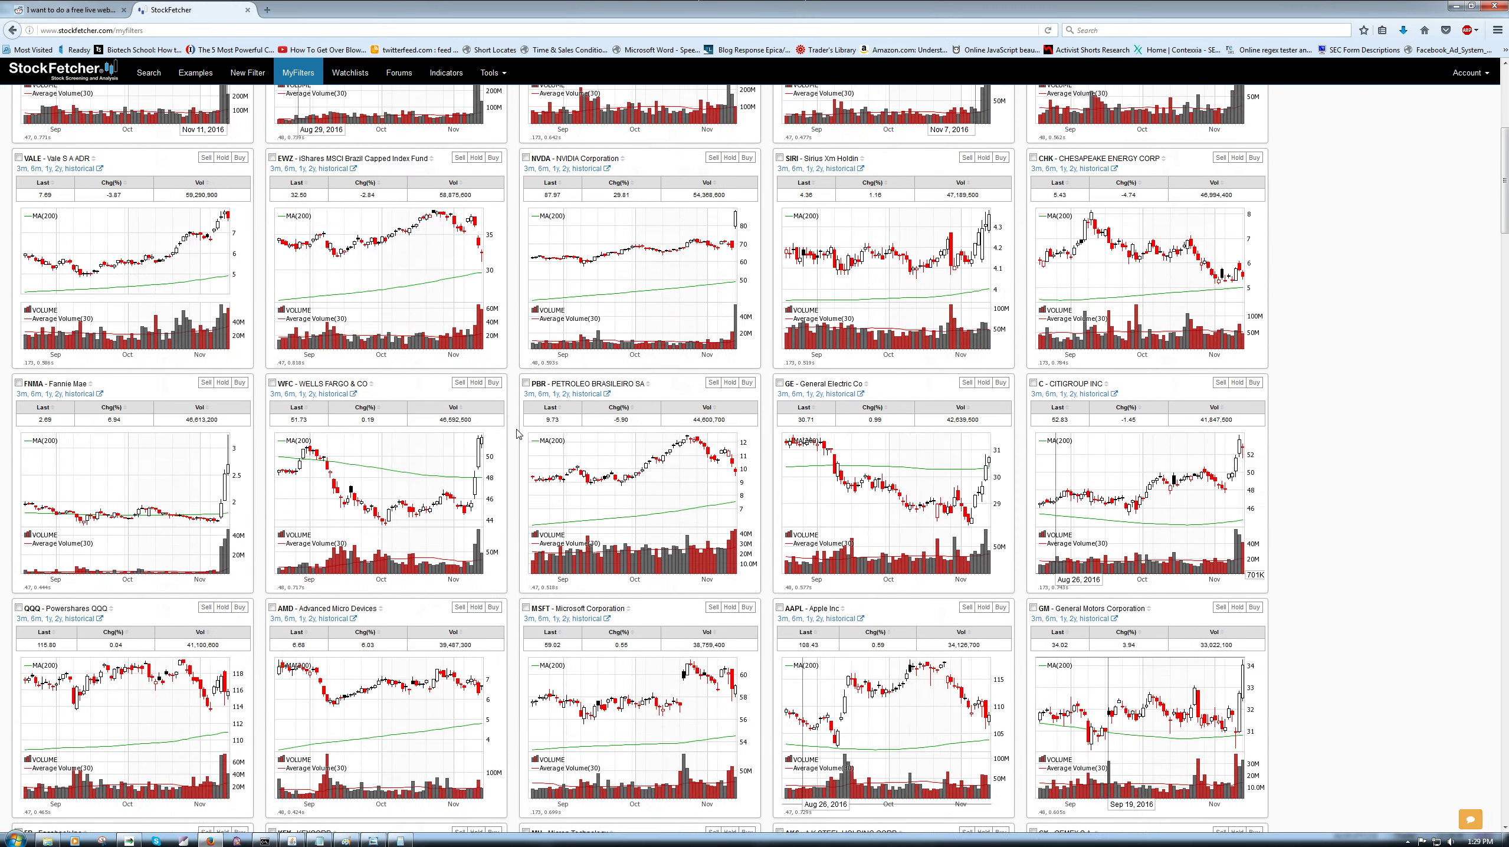
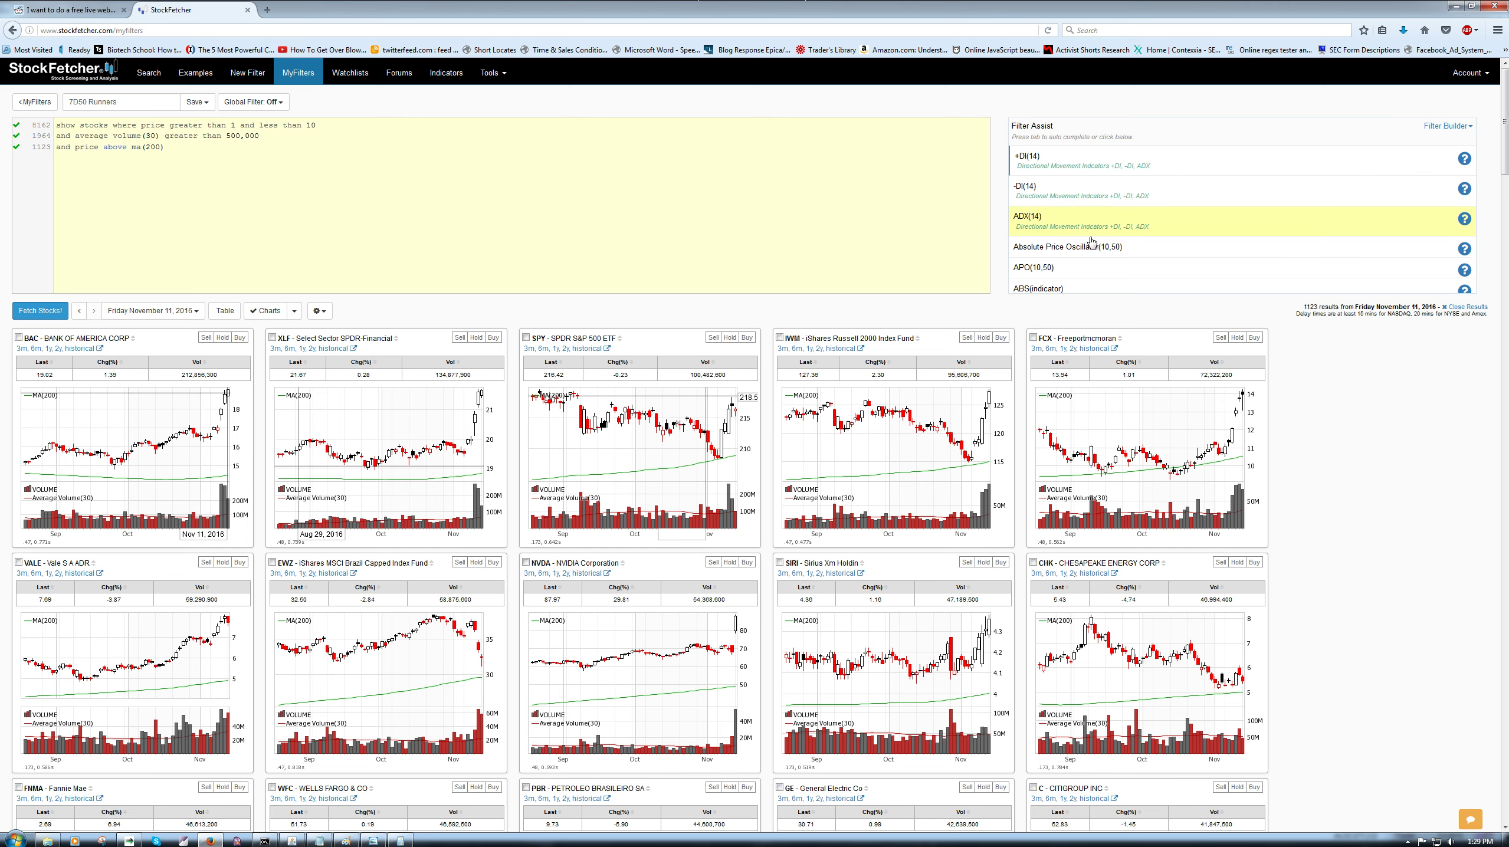
scroll(680, 314, down, 5)
scroll(679, 314, up, 4)
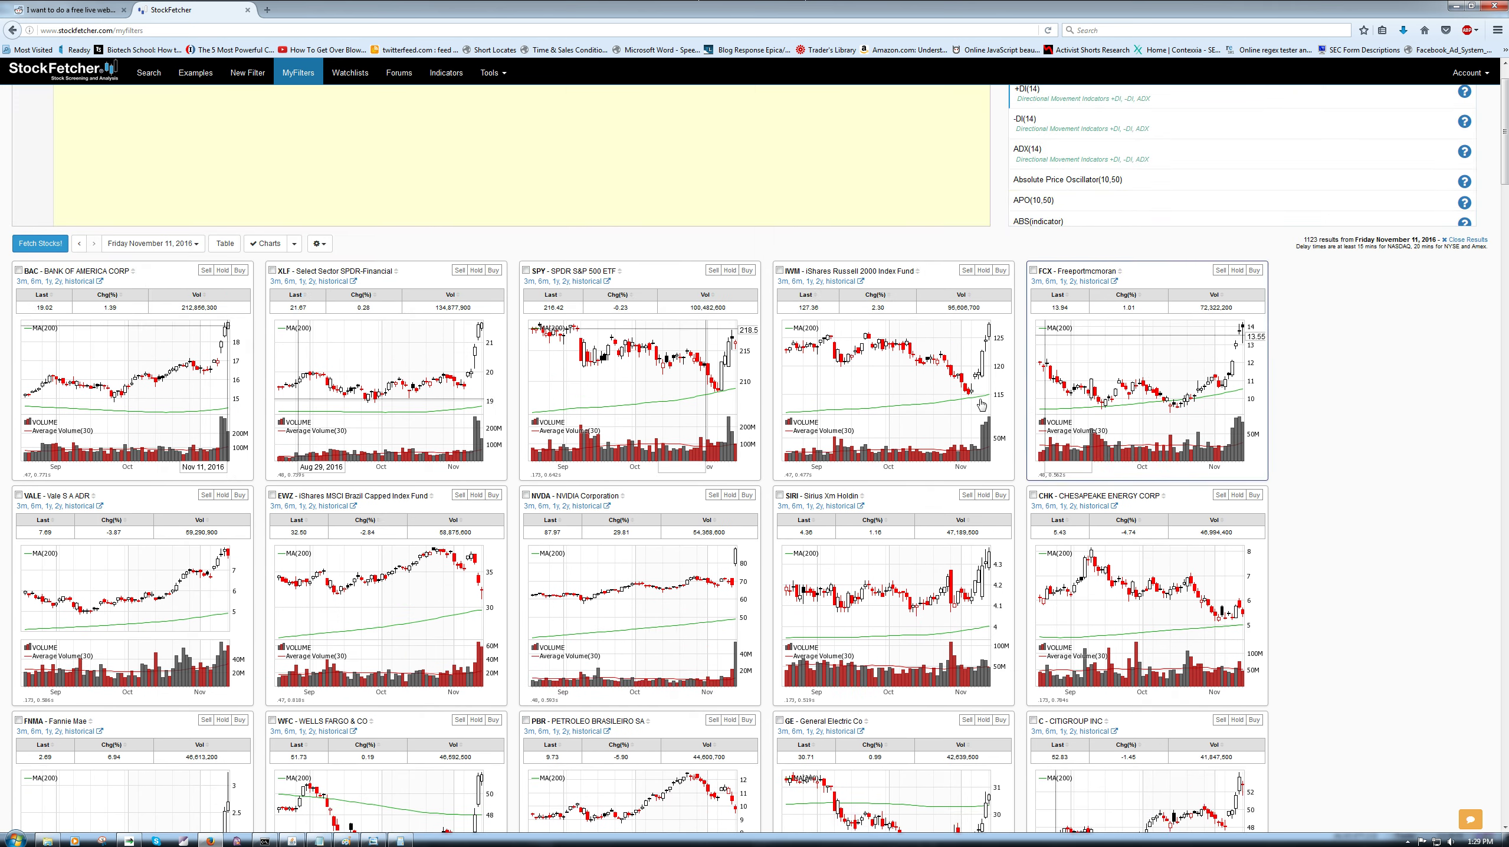
scroll(679, 314, up, 1)
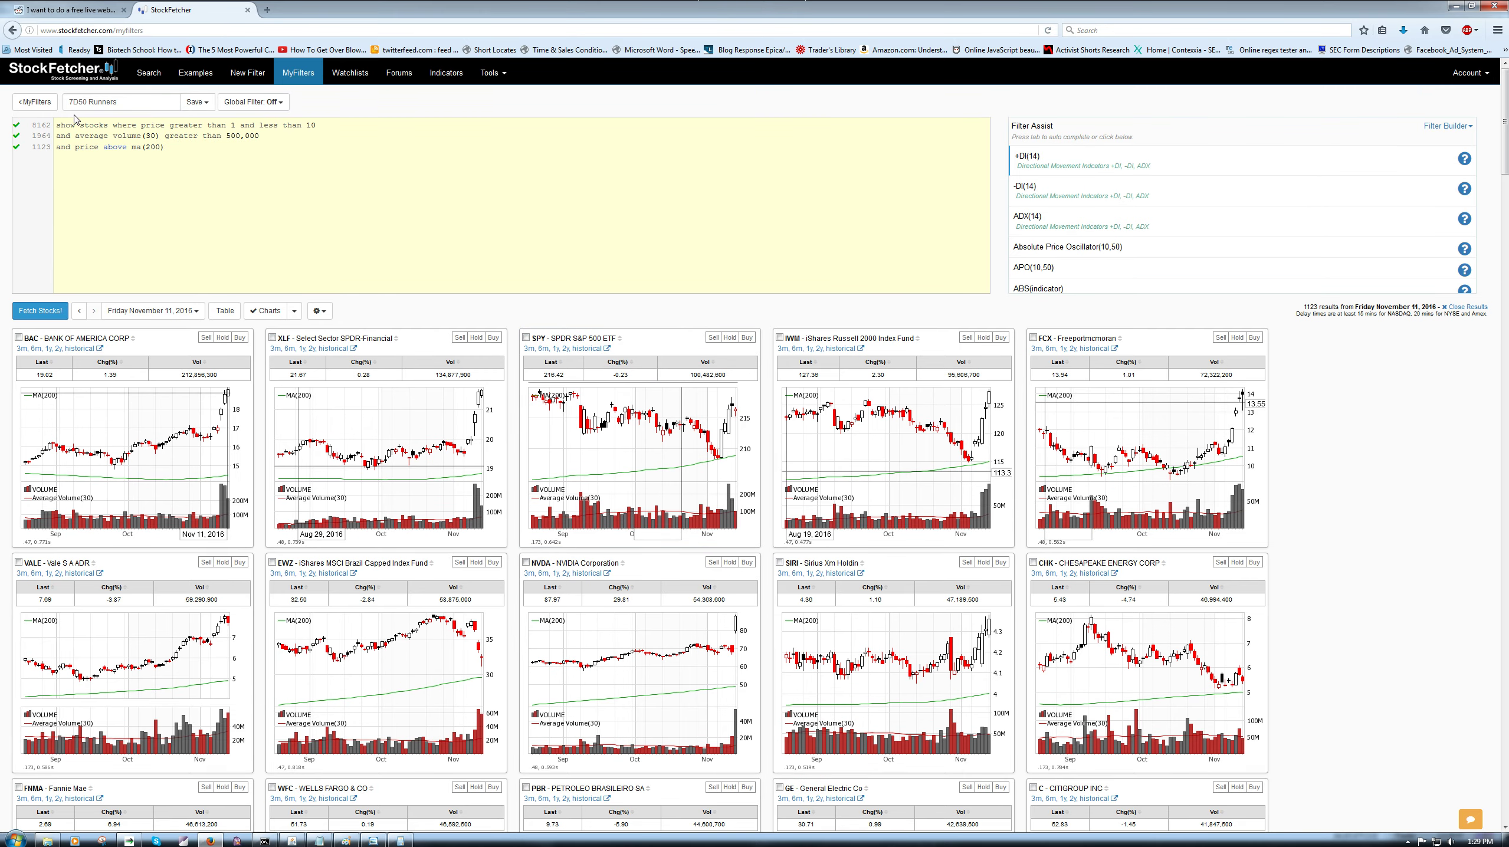
Step: Return to the saved filters list and run the 7D50 Runners filter
click(40, 103)
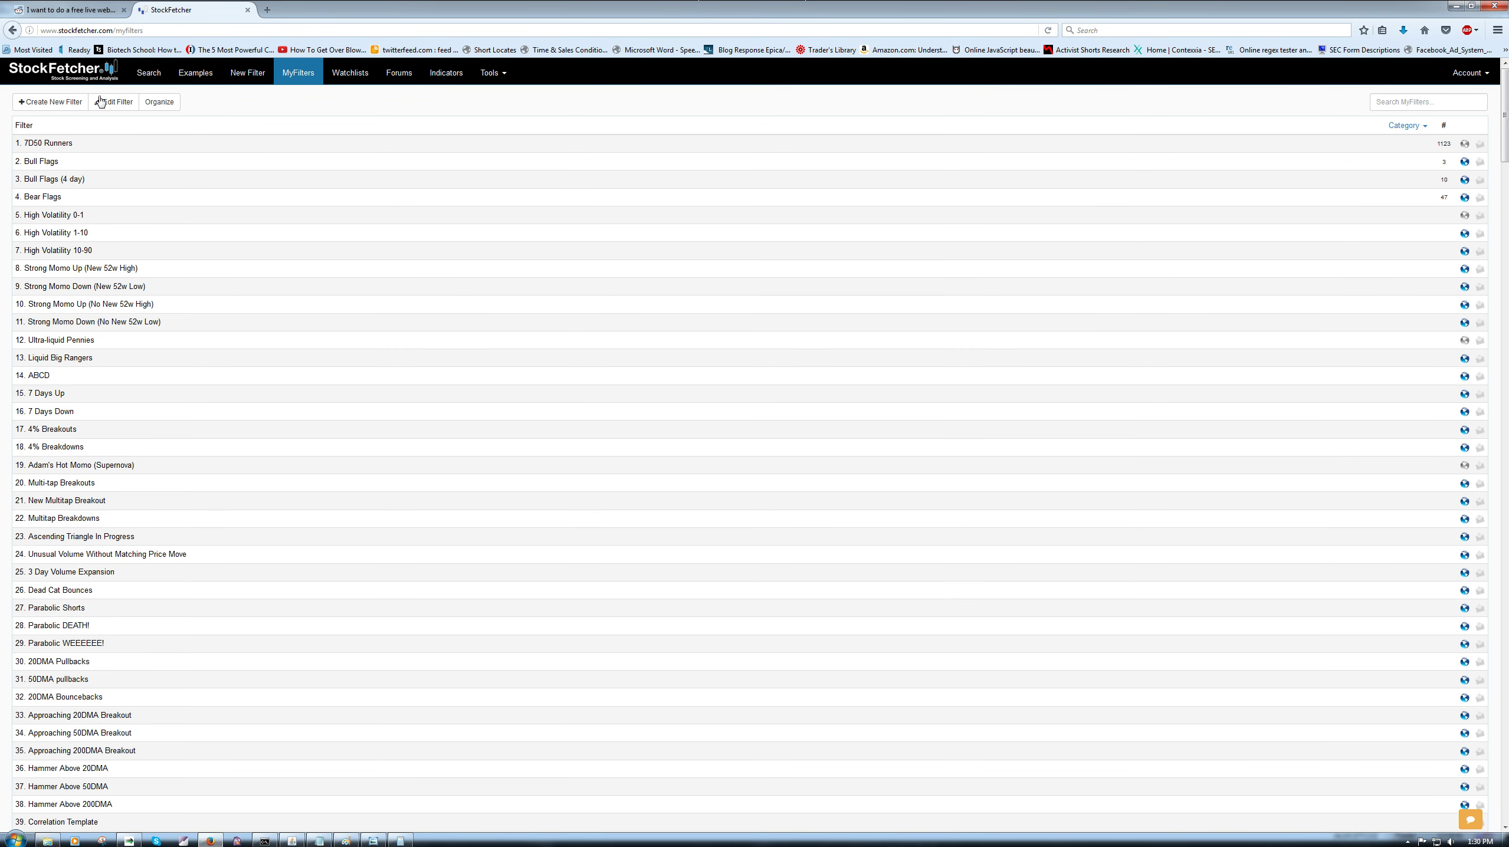
click(327, 144)
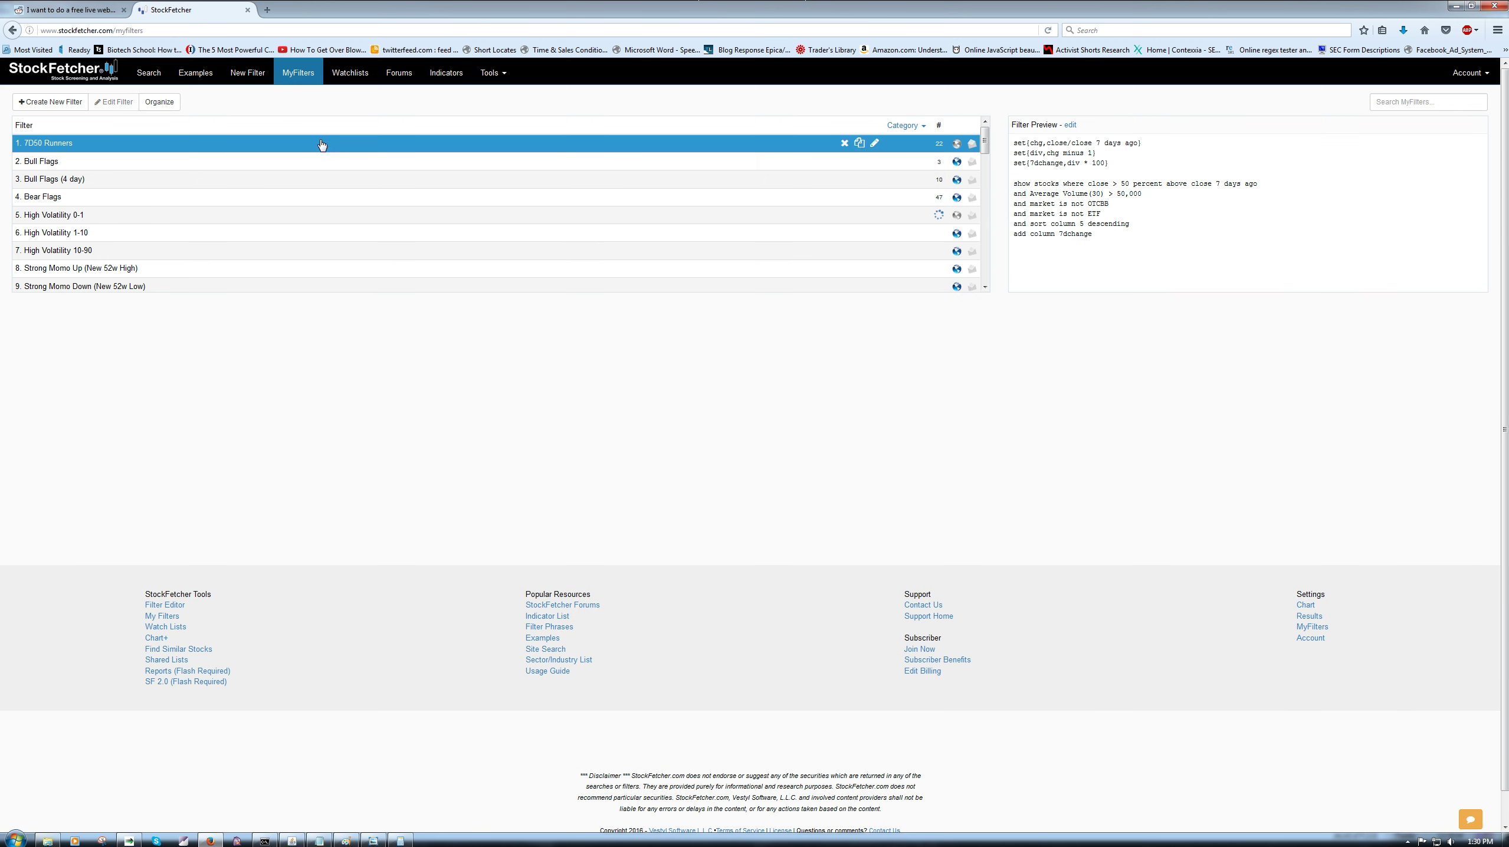
scroll(242, 196, down, 3)
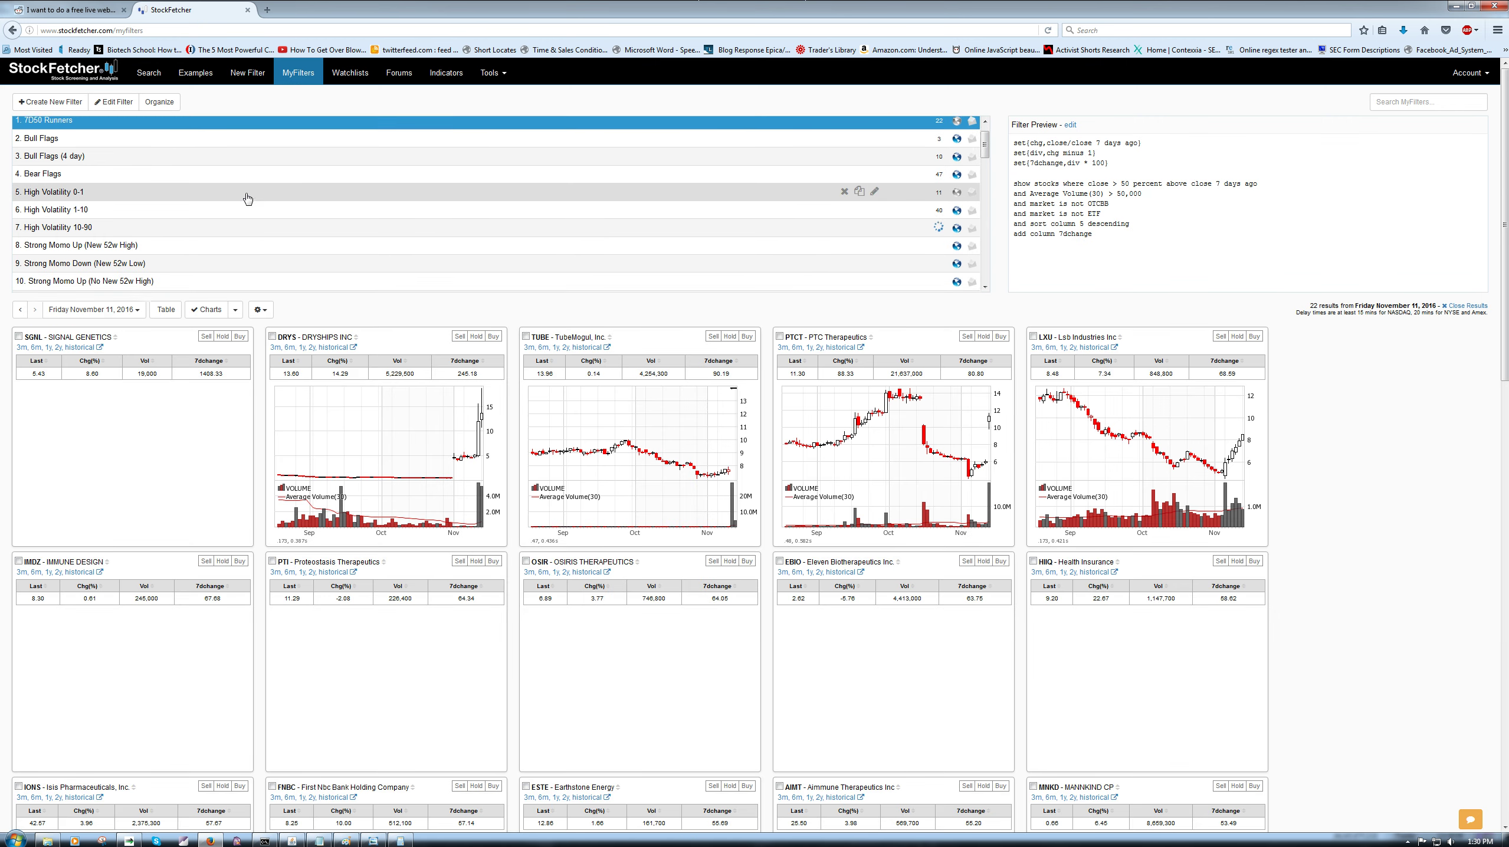
scroll(295, 196, up, 3)
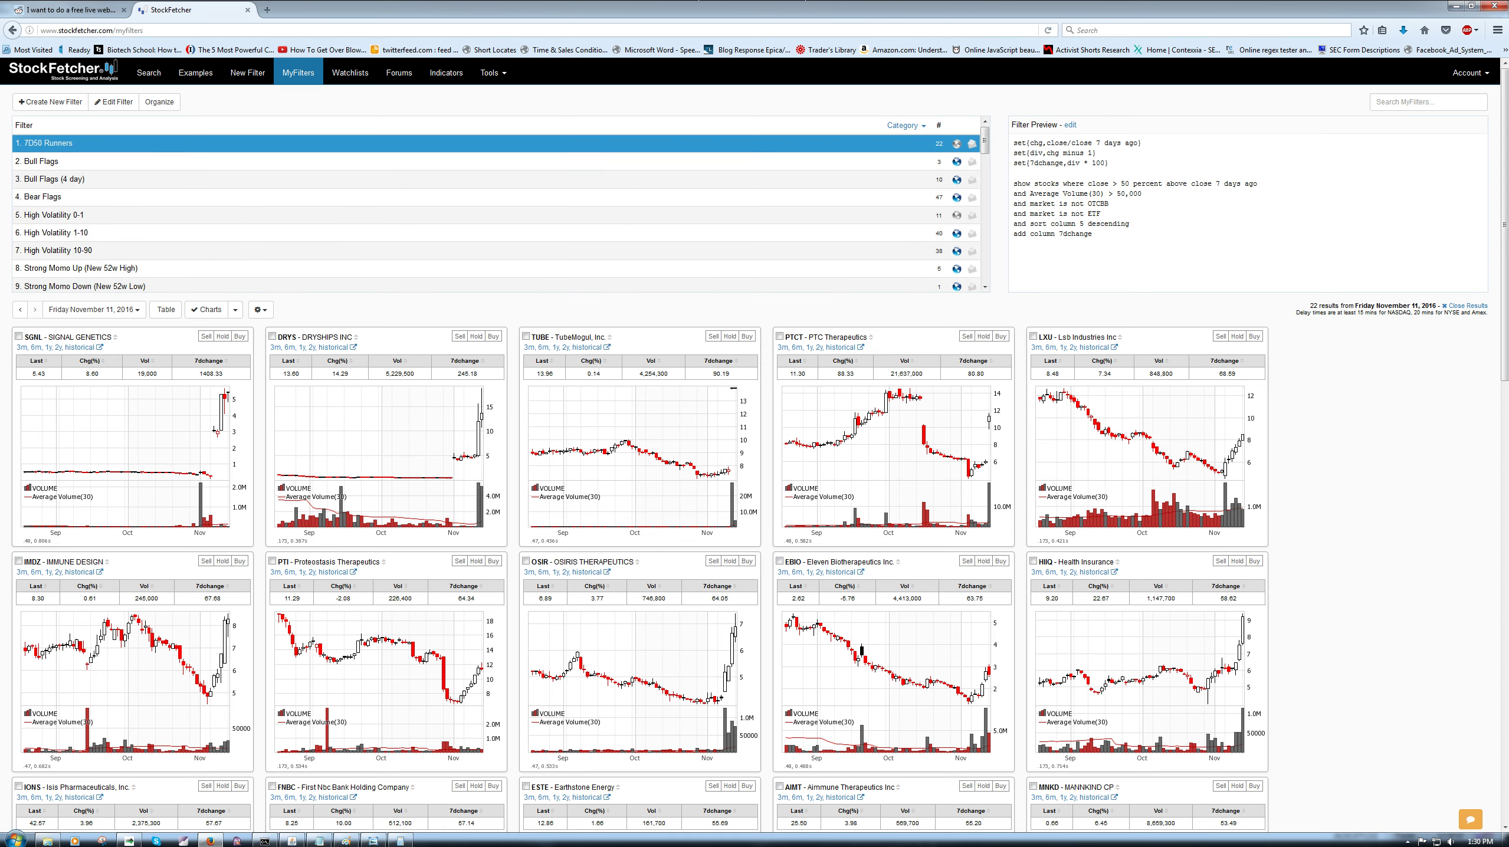
Step: Switch to the trading platform and view the daily and 5-minute charts of AIMT, HALO and REGN from the watchlist
key(alt+Tab)
click(44, 214)
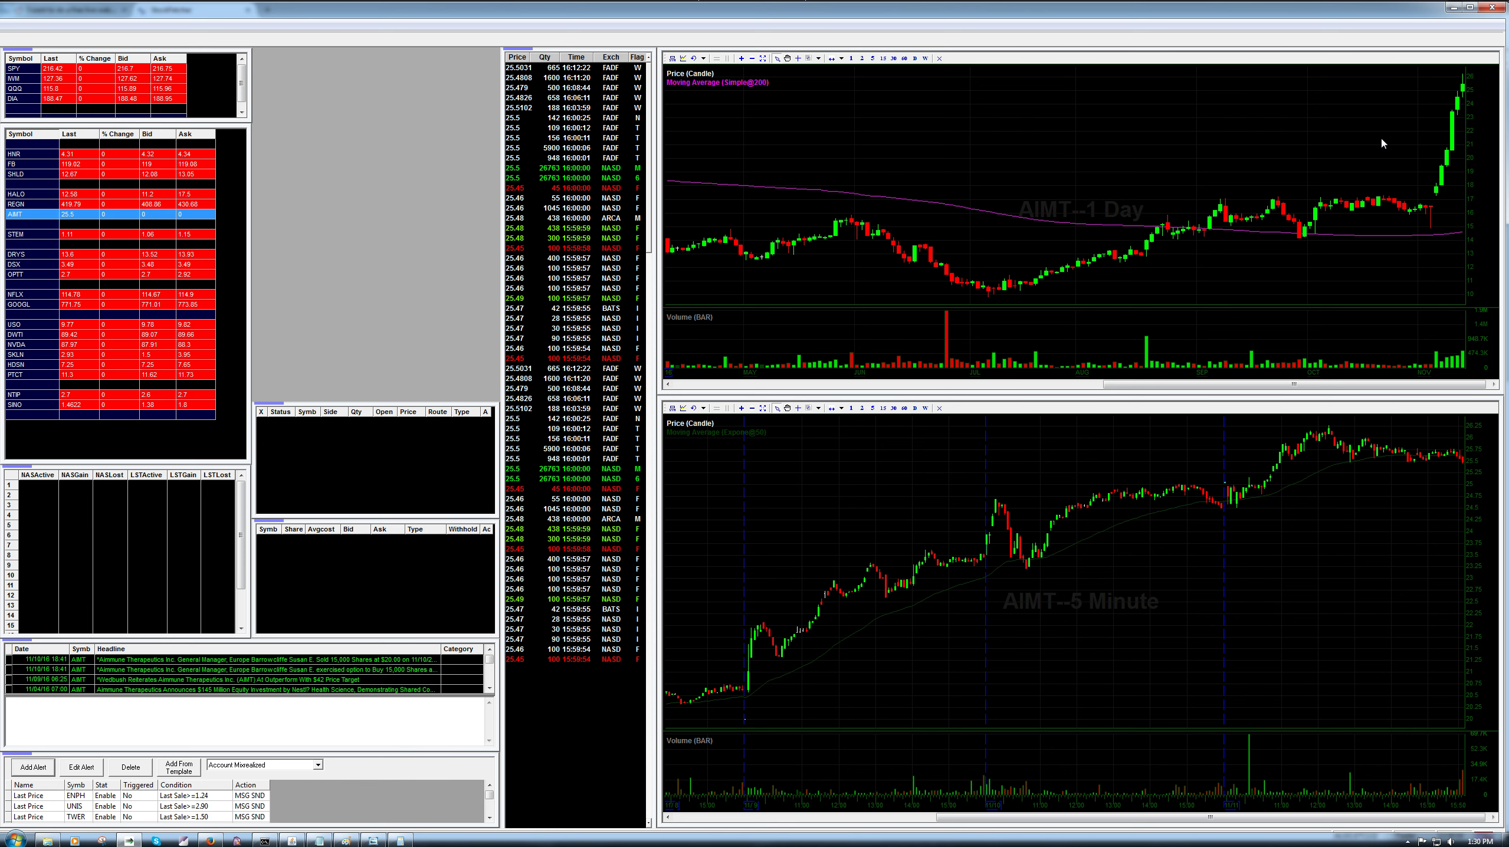
click(36, 194)
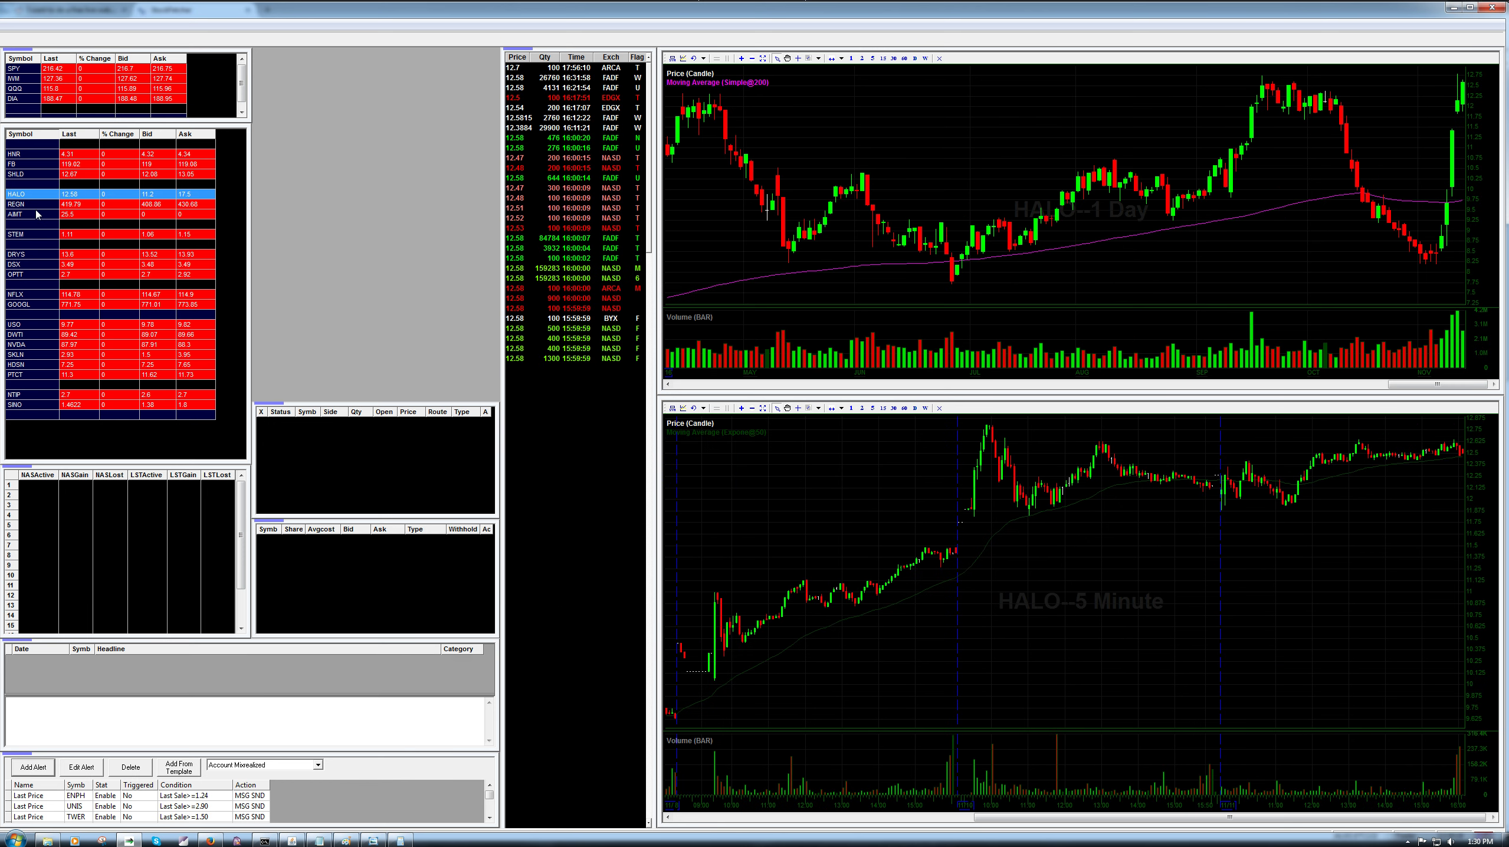
key(Down)
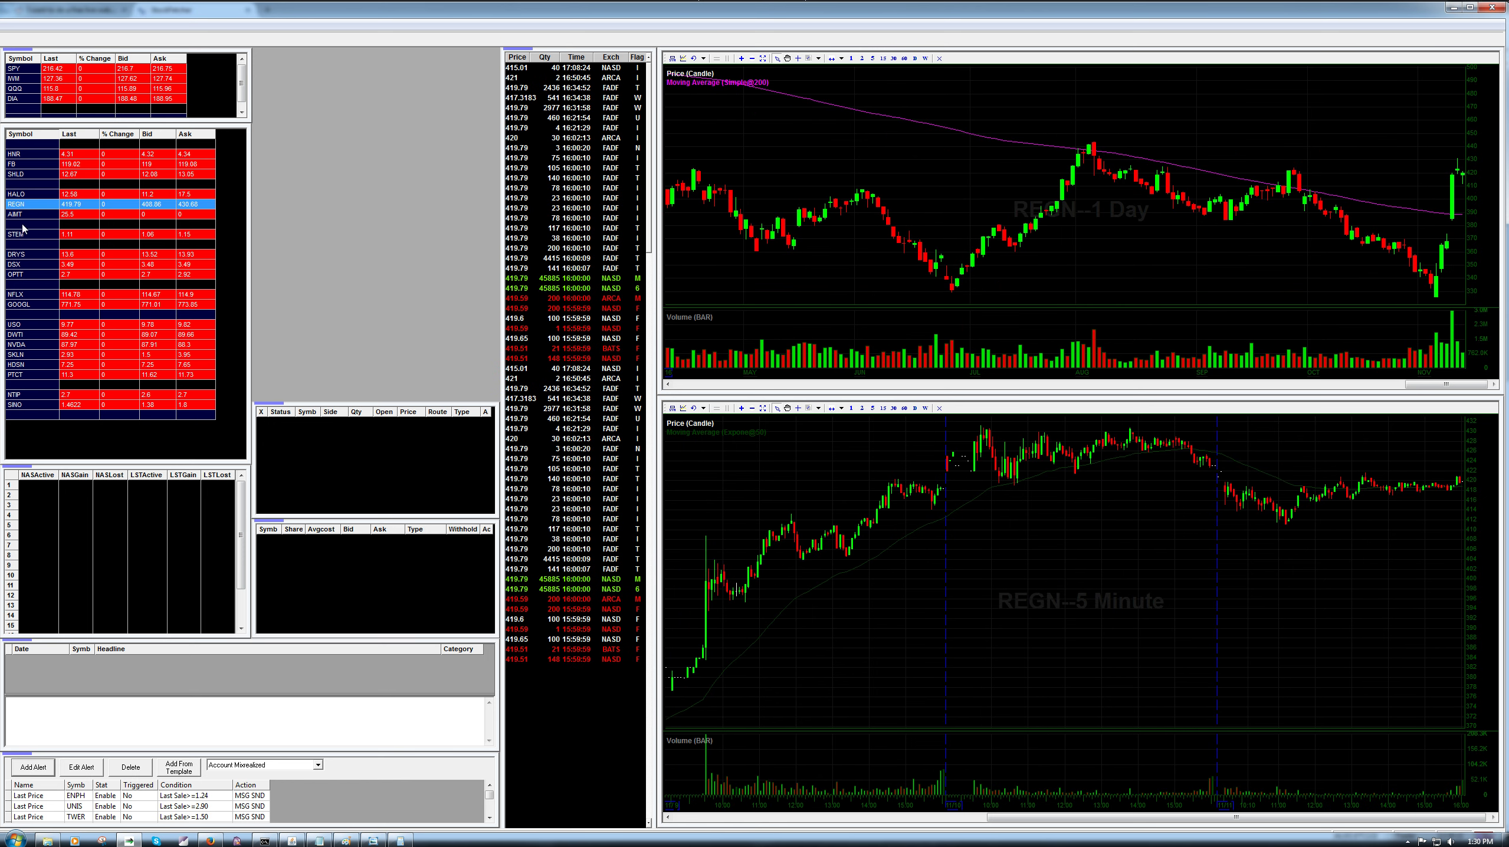
click(26, 203)
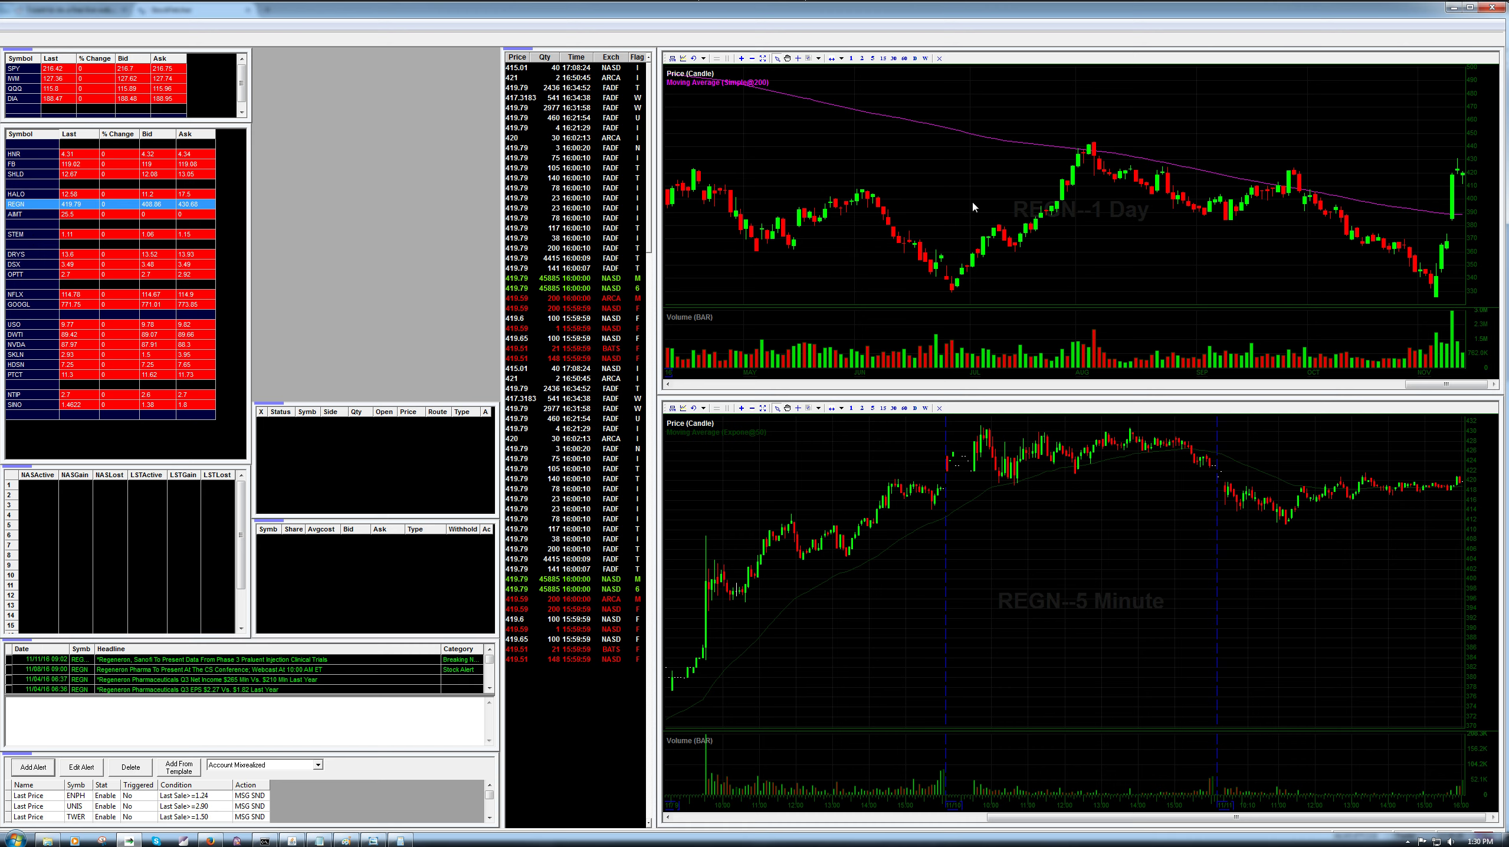
Step: Switch back to StockFetcher and look through the 7D50 Runners charts down to the FNBC row
key(alt+Tab)
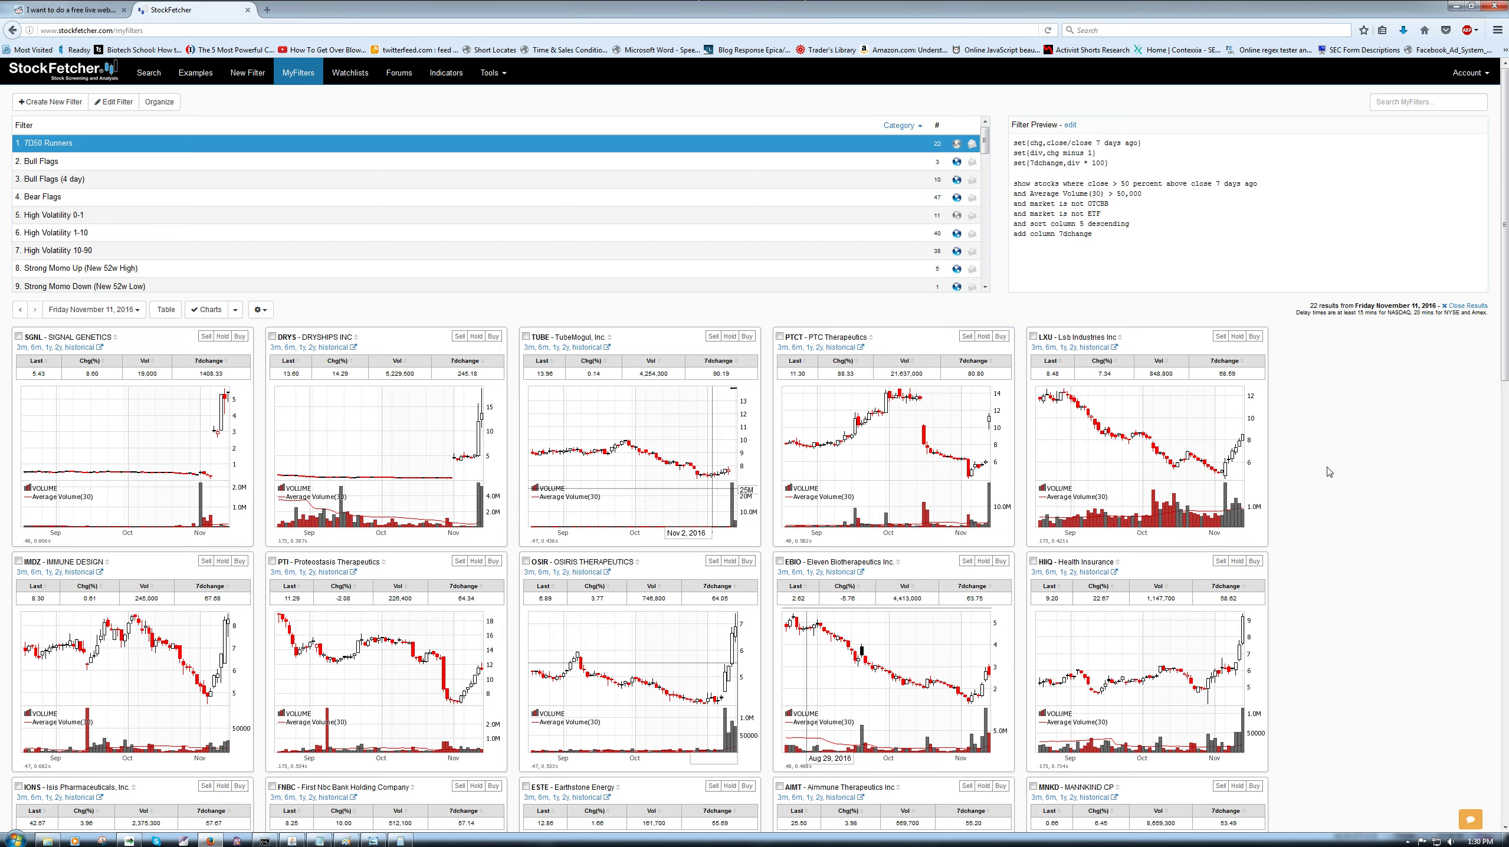
scroll(1328, 472, down, 5)
scroll(1328, 471, down, 4)
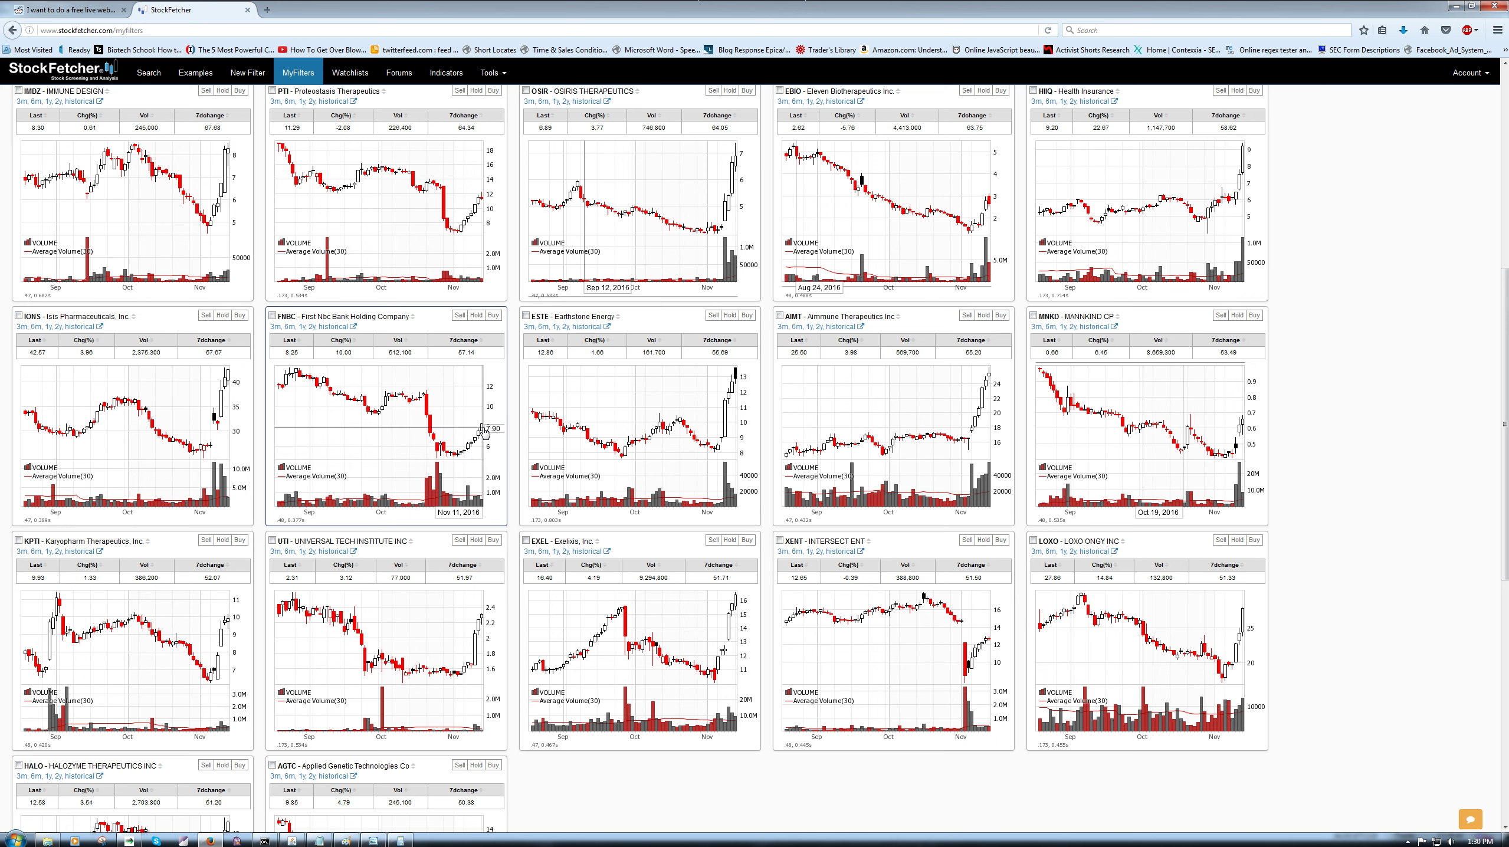
Step: Switch to the trading platform, add FNBC at the end of the watchlist and inspect its recent daily candles
key(alt+Tab)
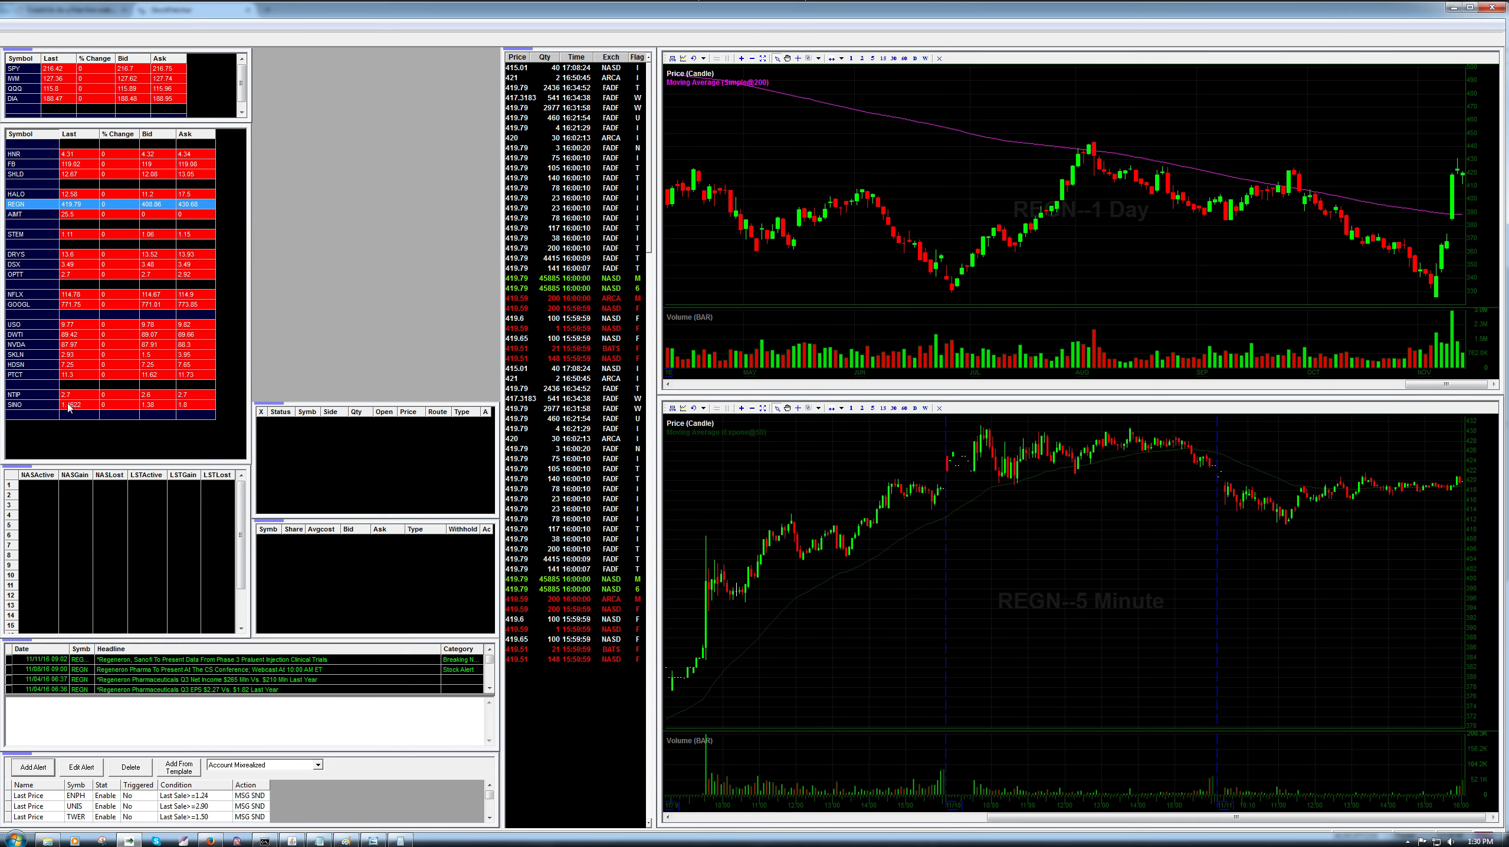
click(42, 415)
key(Return)
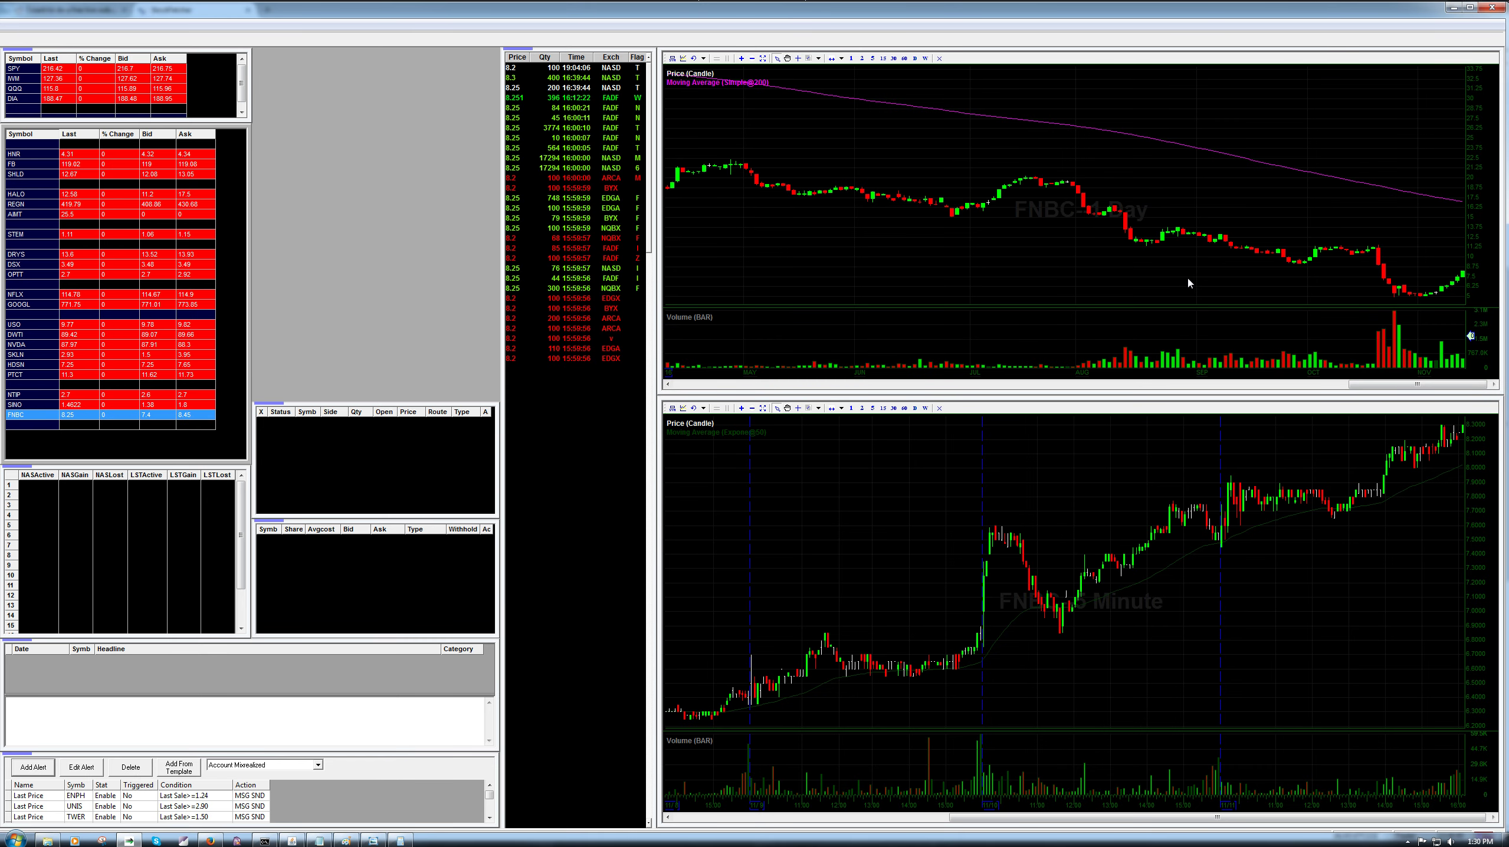
scroll(1186, 282, up, 5)
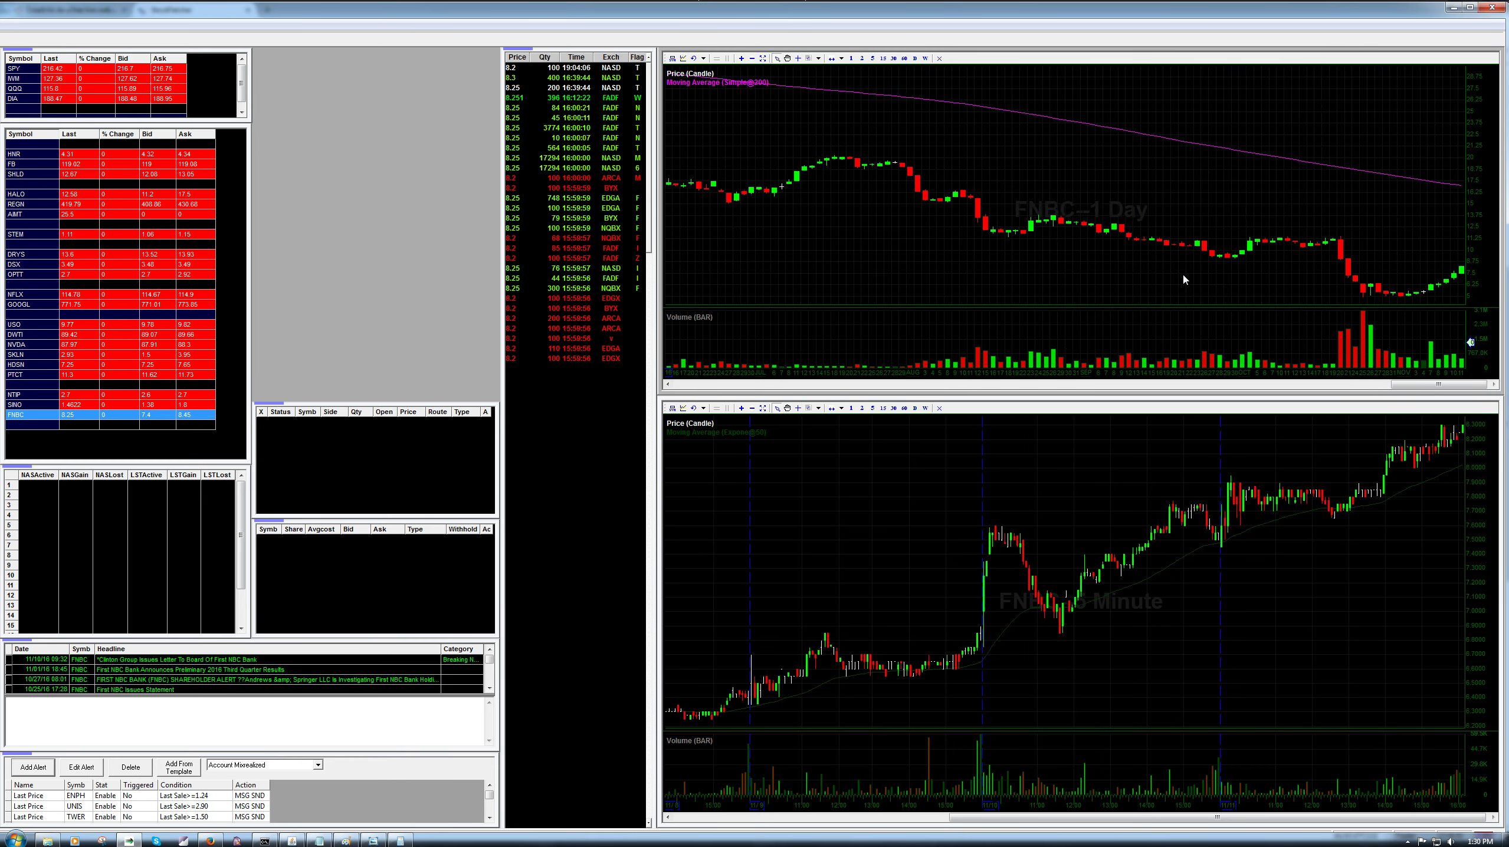
scroll(1183, 281, up, 5)
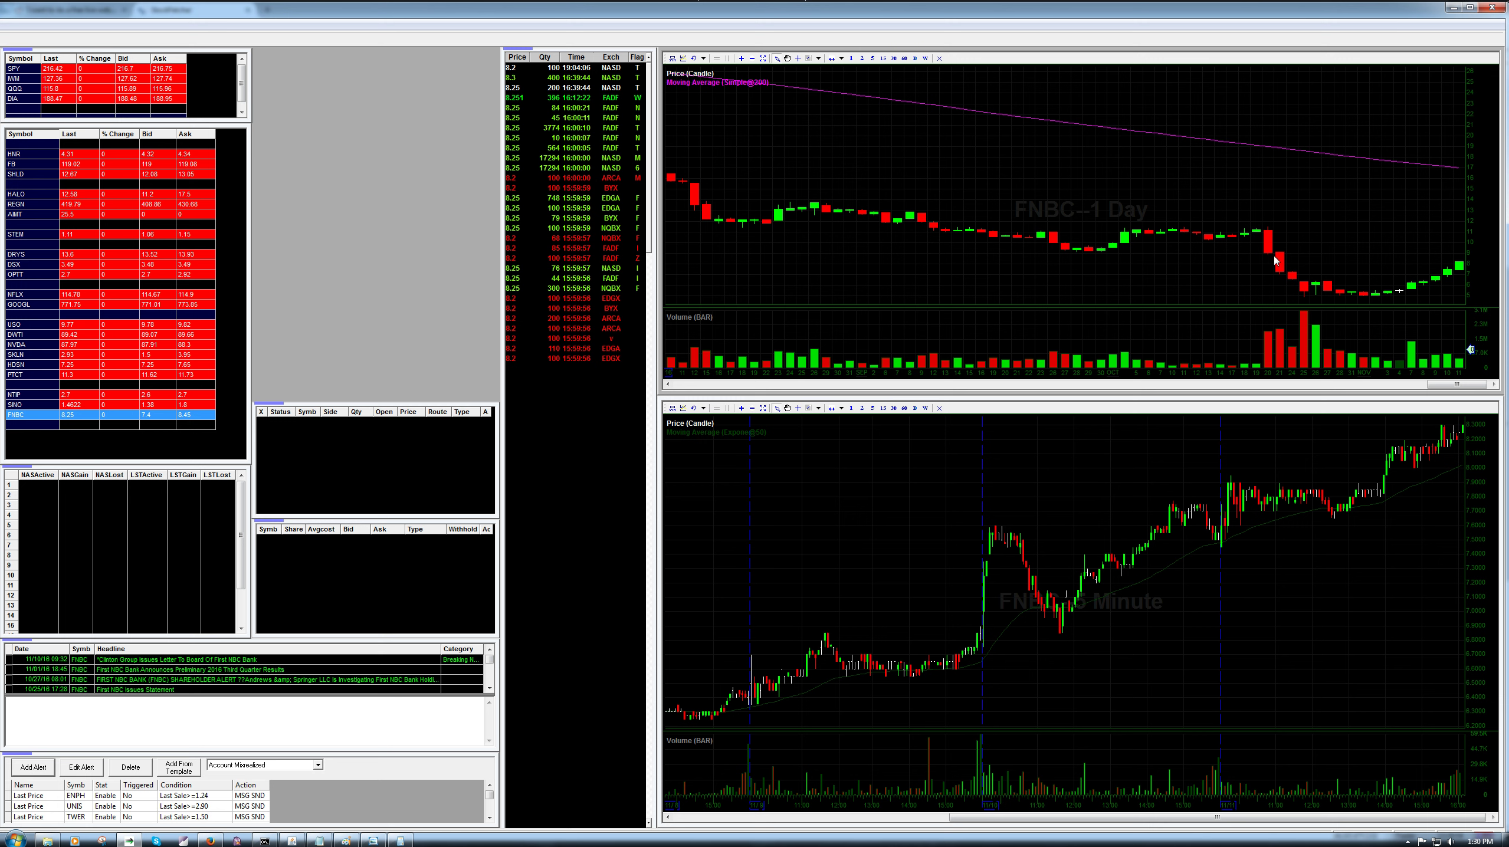
mouse_move(1172, 259)
Step: Switch back to StockFetcher and review the remaining 7D50 Runners charts through HALO and AGTC
key(alt+Tab)
key(alt+Tab)
key(alt+Tab)
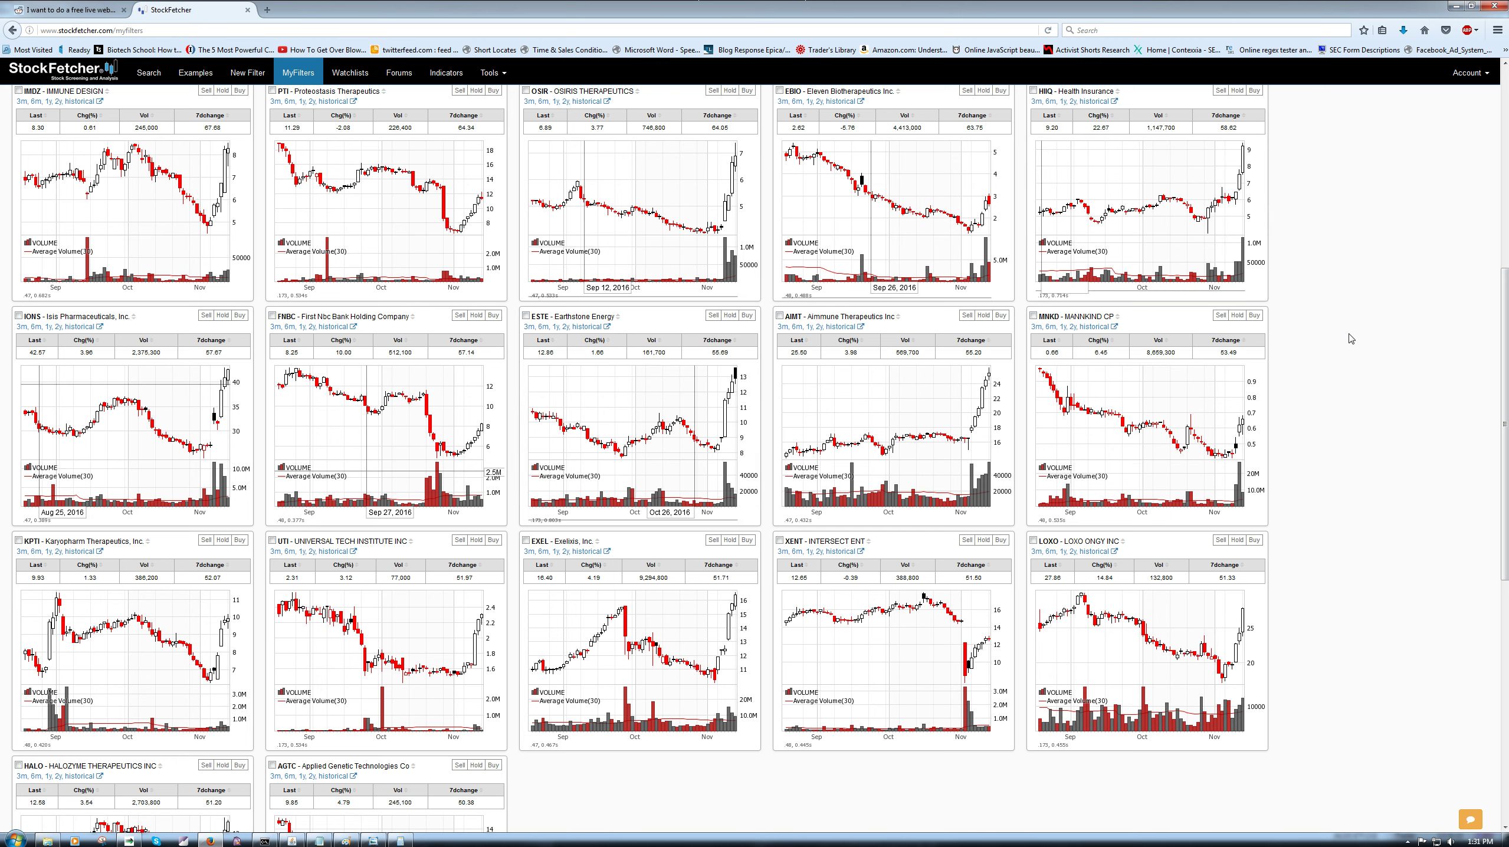
scroll(1351, 338, down, 6)
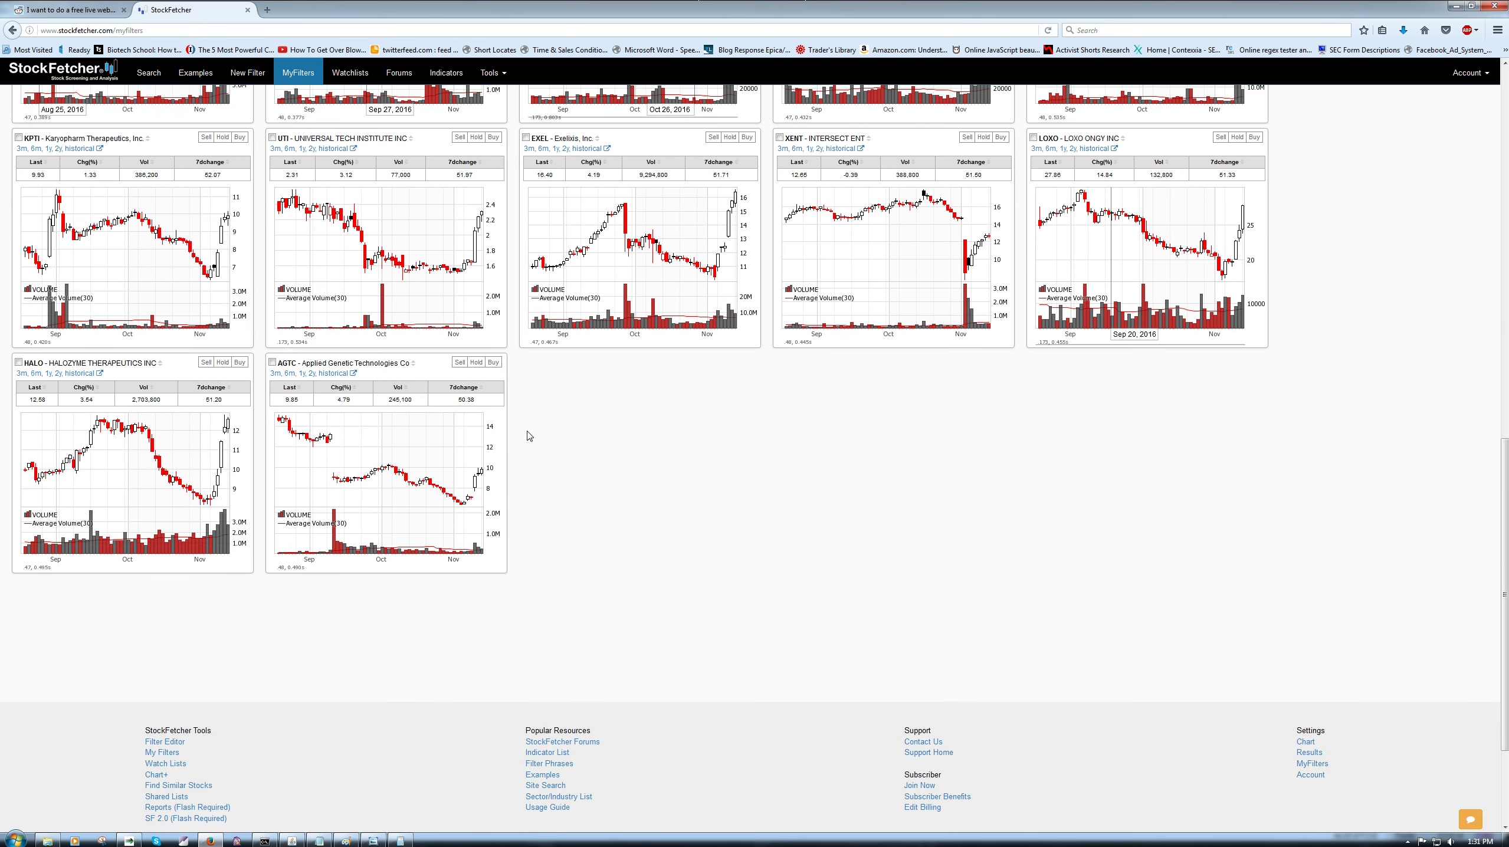
Step: Run the saved Bull Flags filter, followed by the High Volatility 0-1 filter
scroll(529, 436, up, 13)
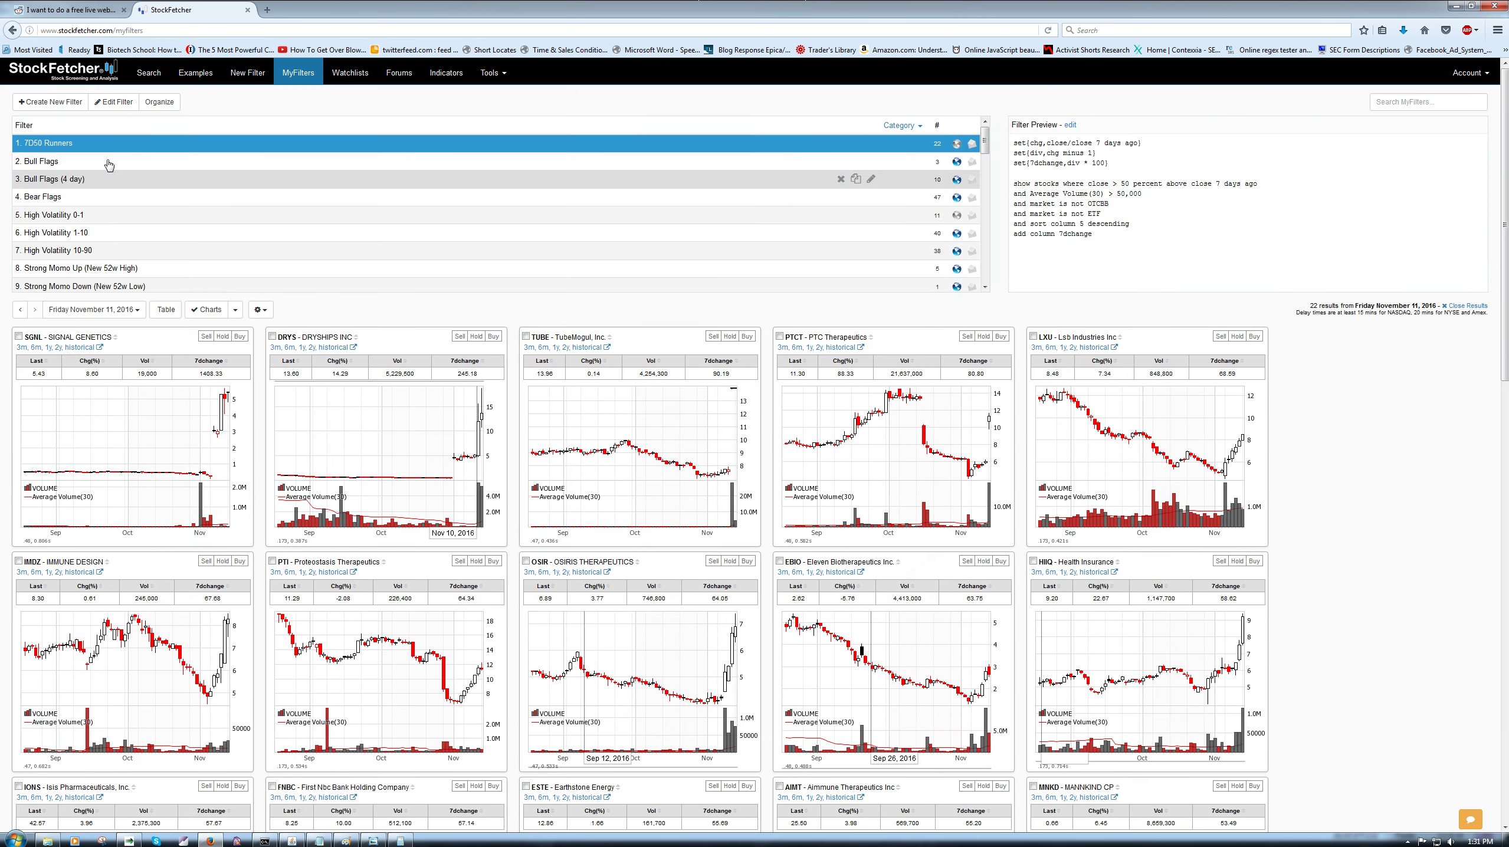
click(108, 169)
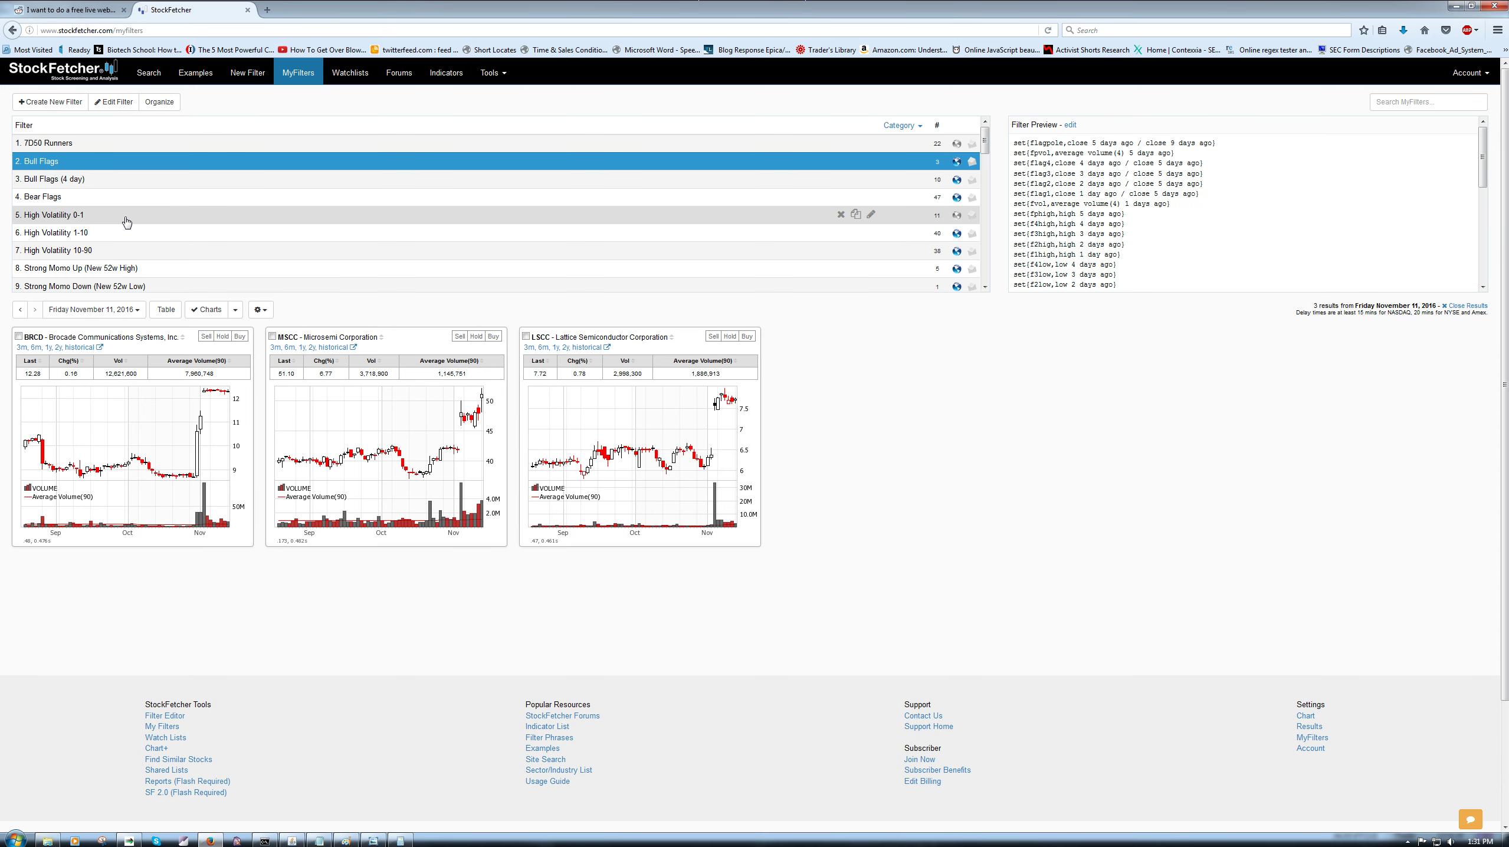
click(126, 222)
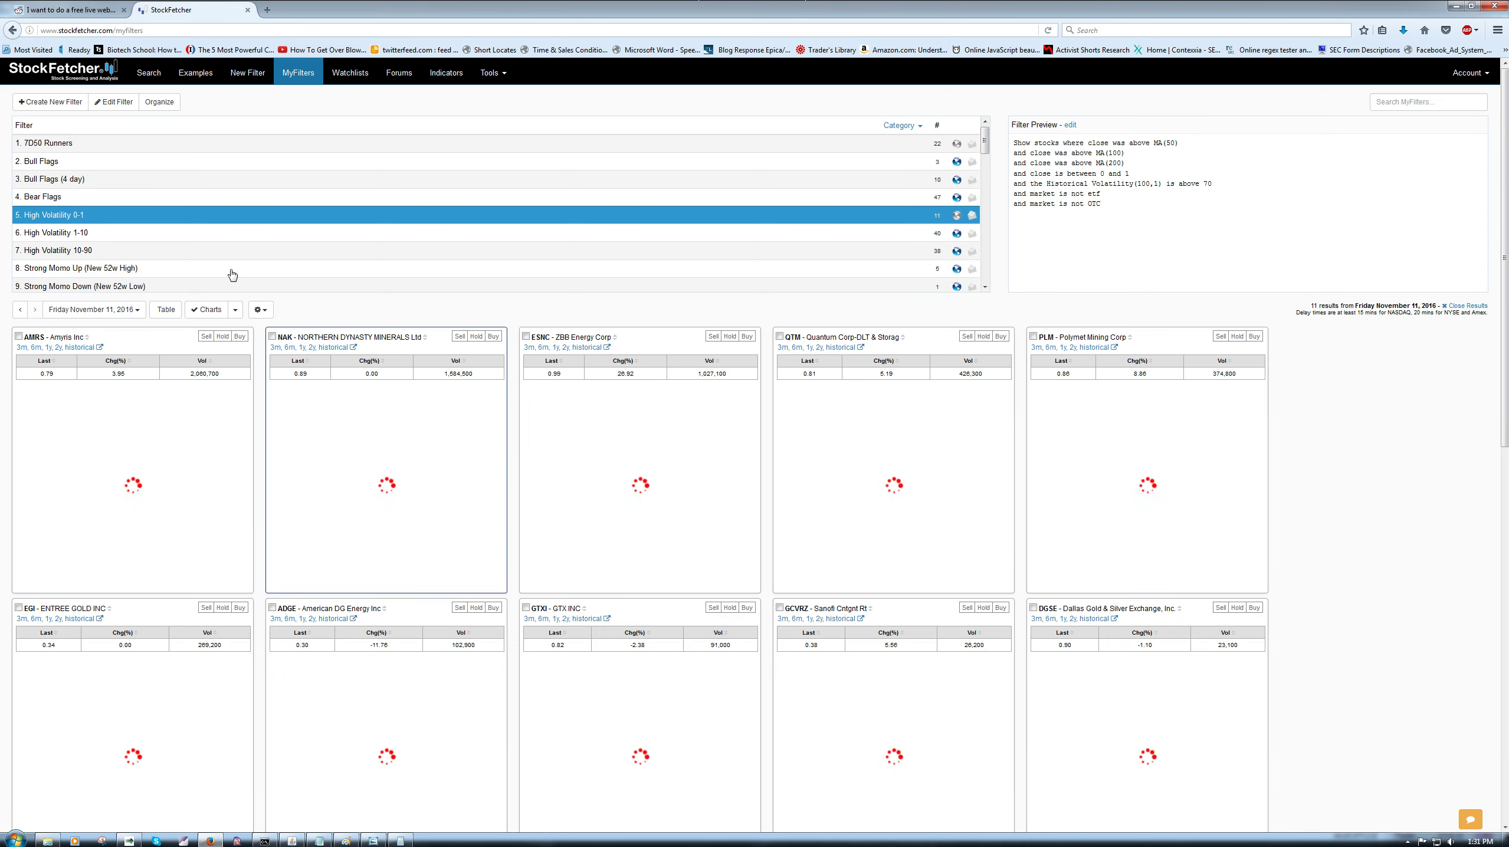
Step: Run the saved Liquid Big Rangers filter
scroll(226, 239, down, 3)
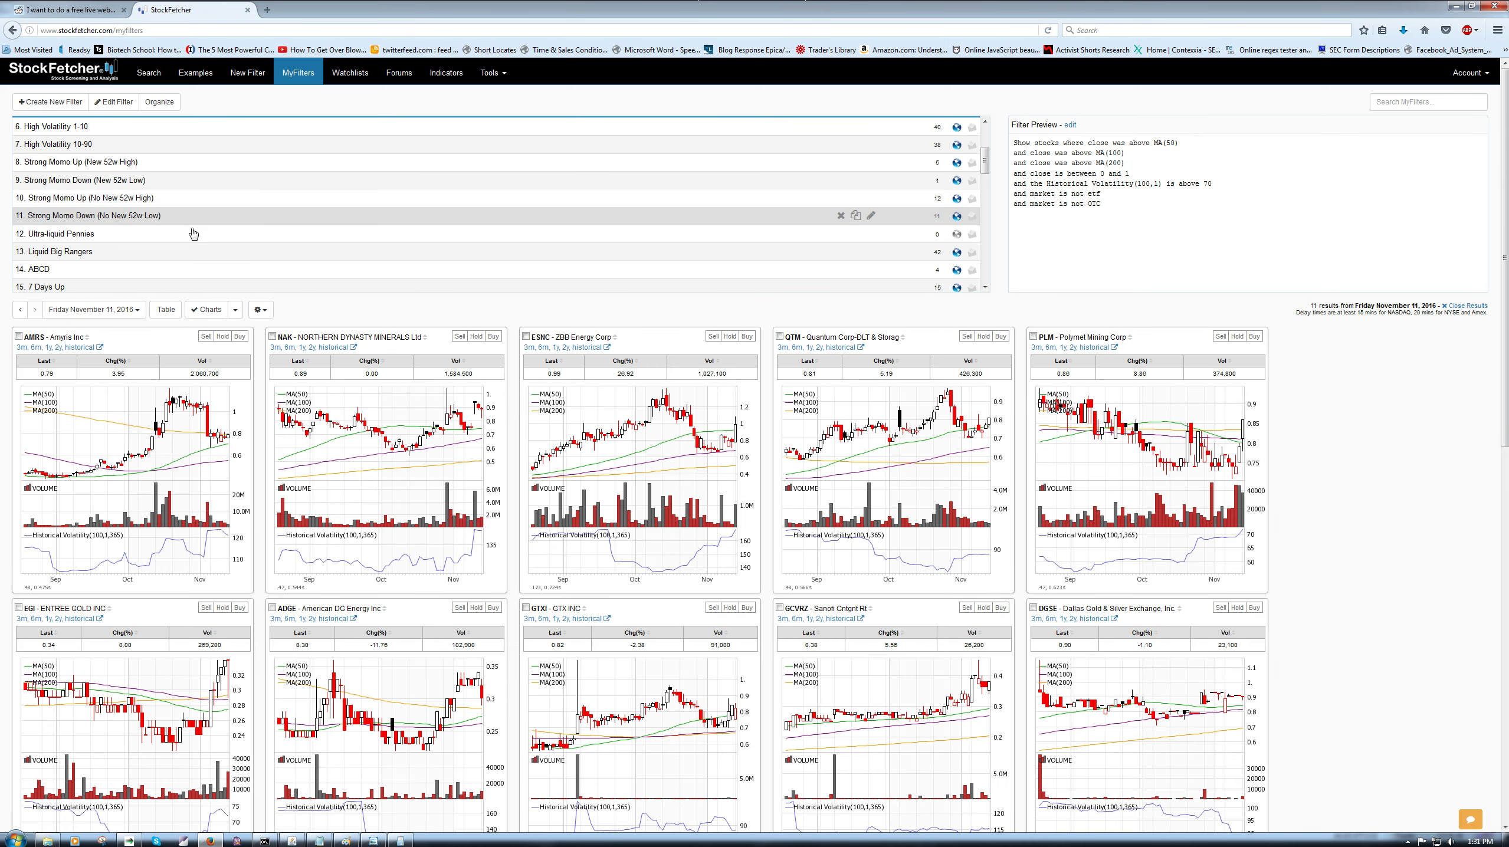
scroll(193, 217, down, 2)
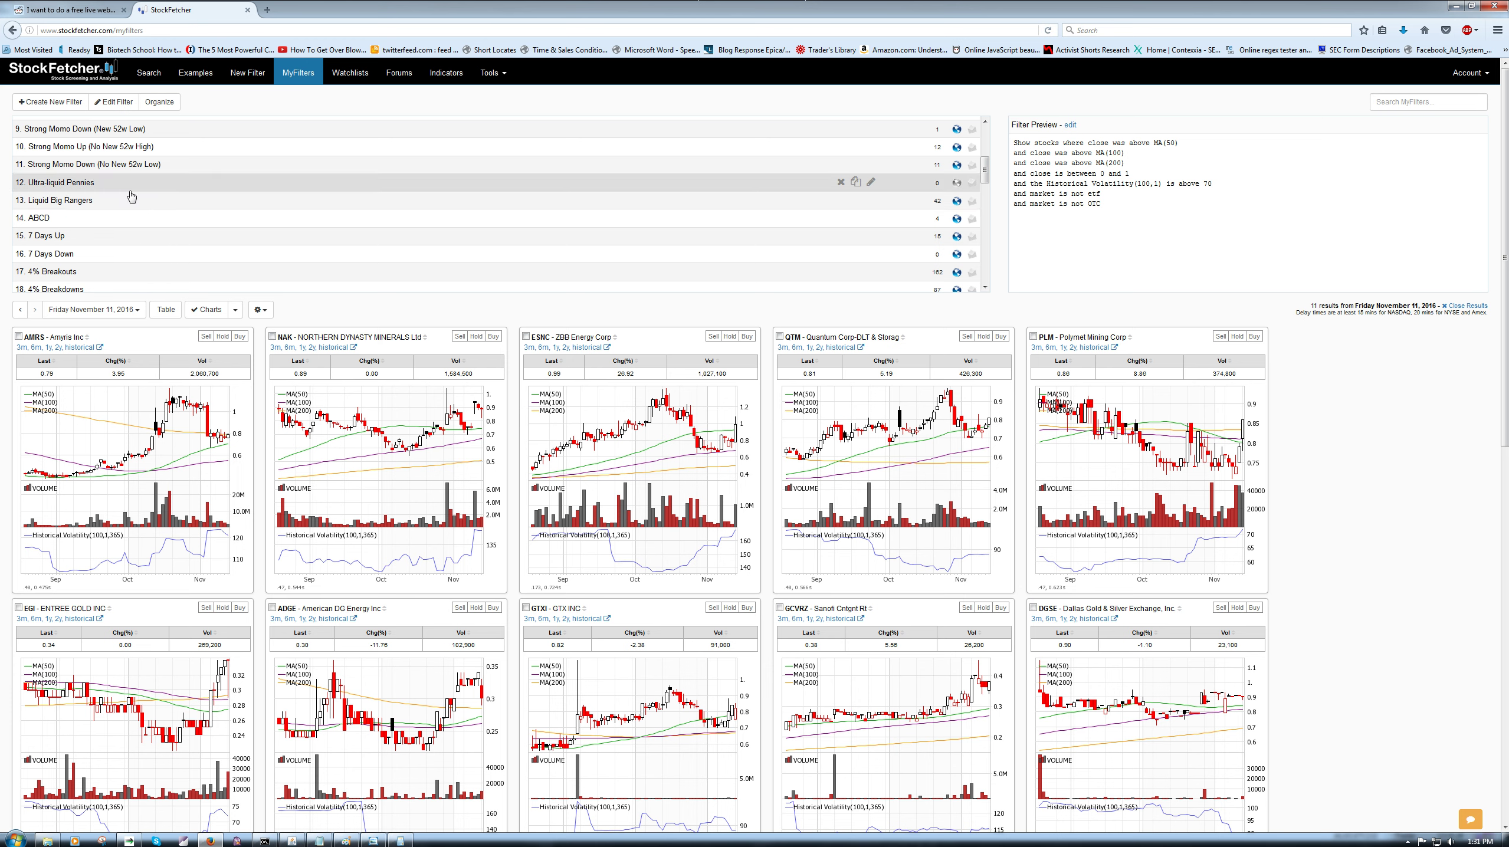
click(138, 204)
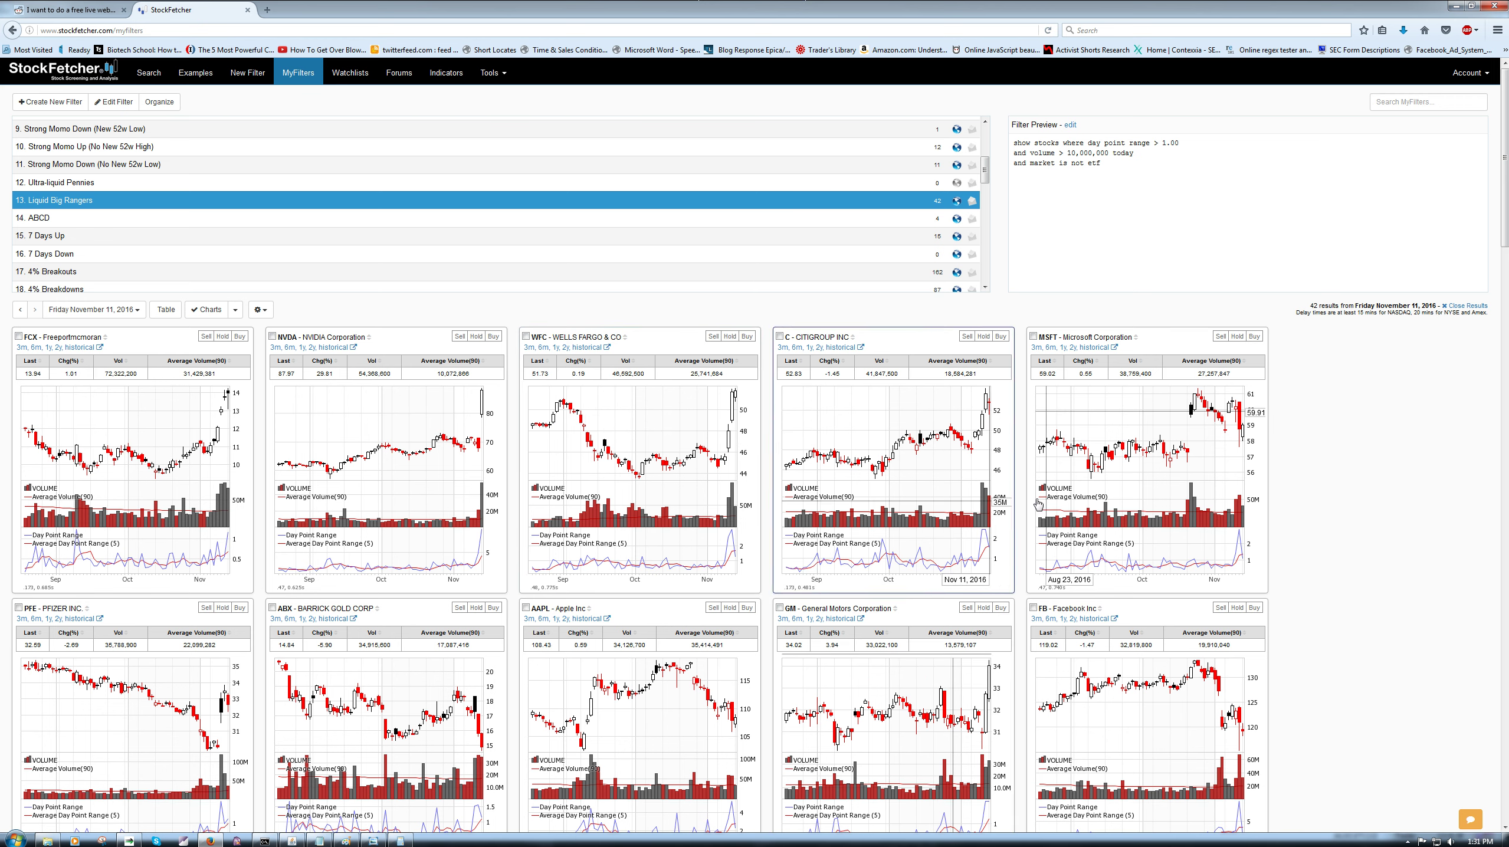
Step: Look through the Liquid Big Rangers result charts down to the final CTSH chart, and return to the filter list
scroll(1246, 441, down, 3)
scroll(1374, 440, down, 6)
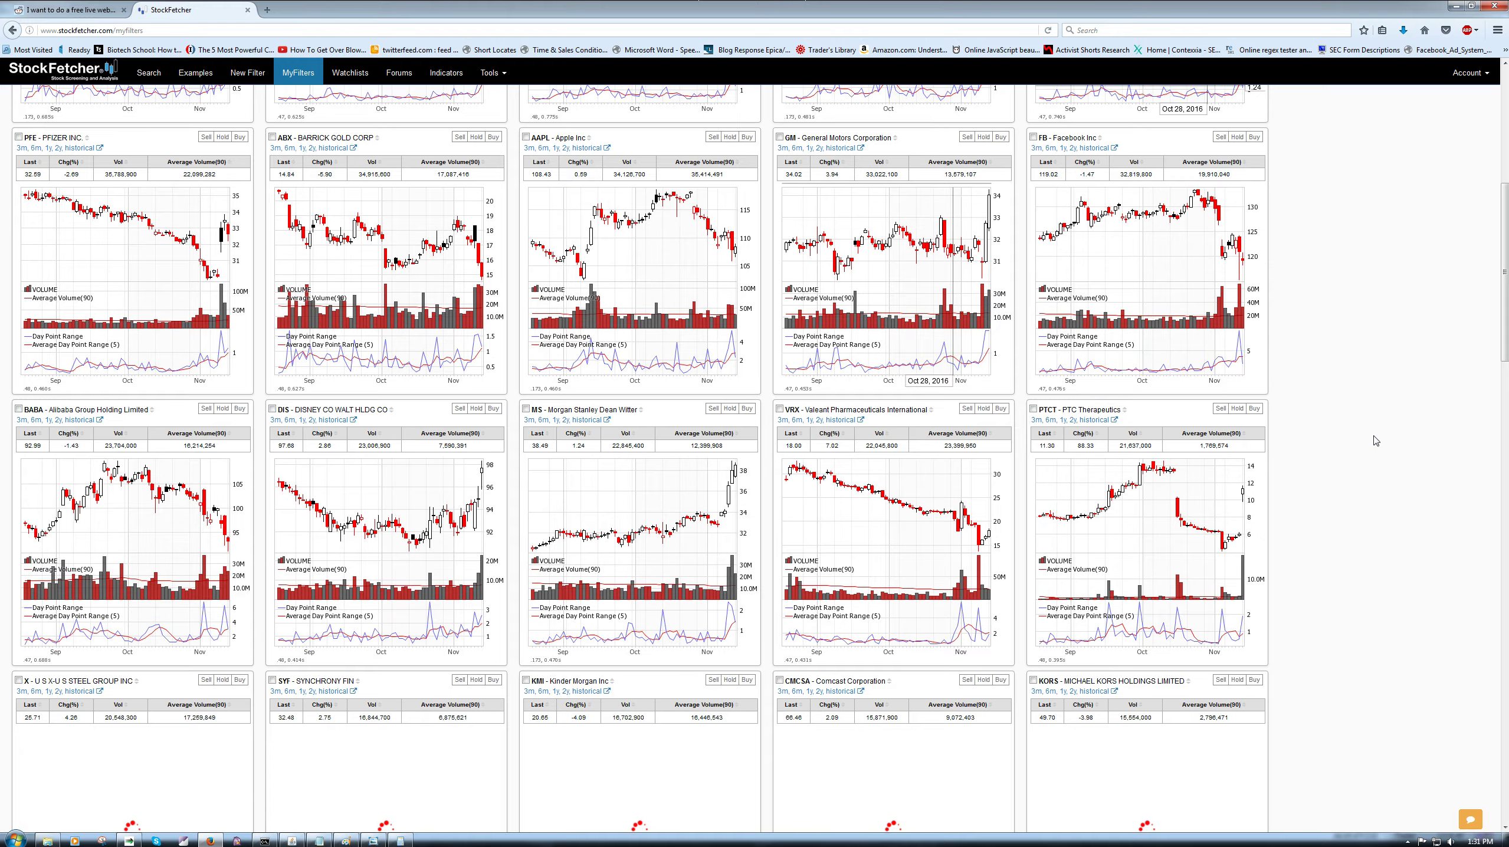
scroll(1364, 447, down, 1)
scroll(1364, 447, down, 10)
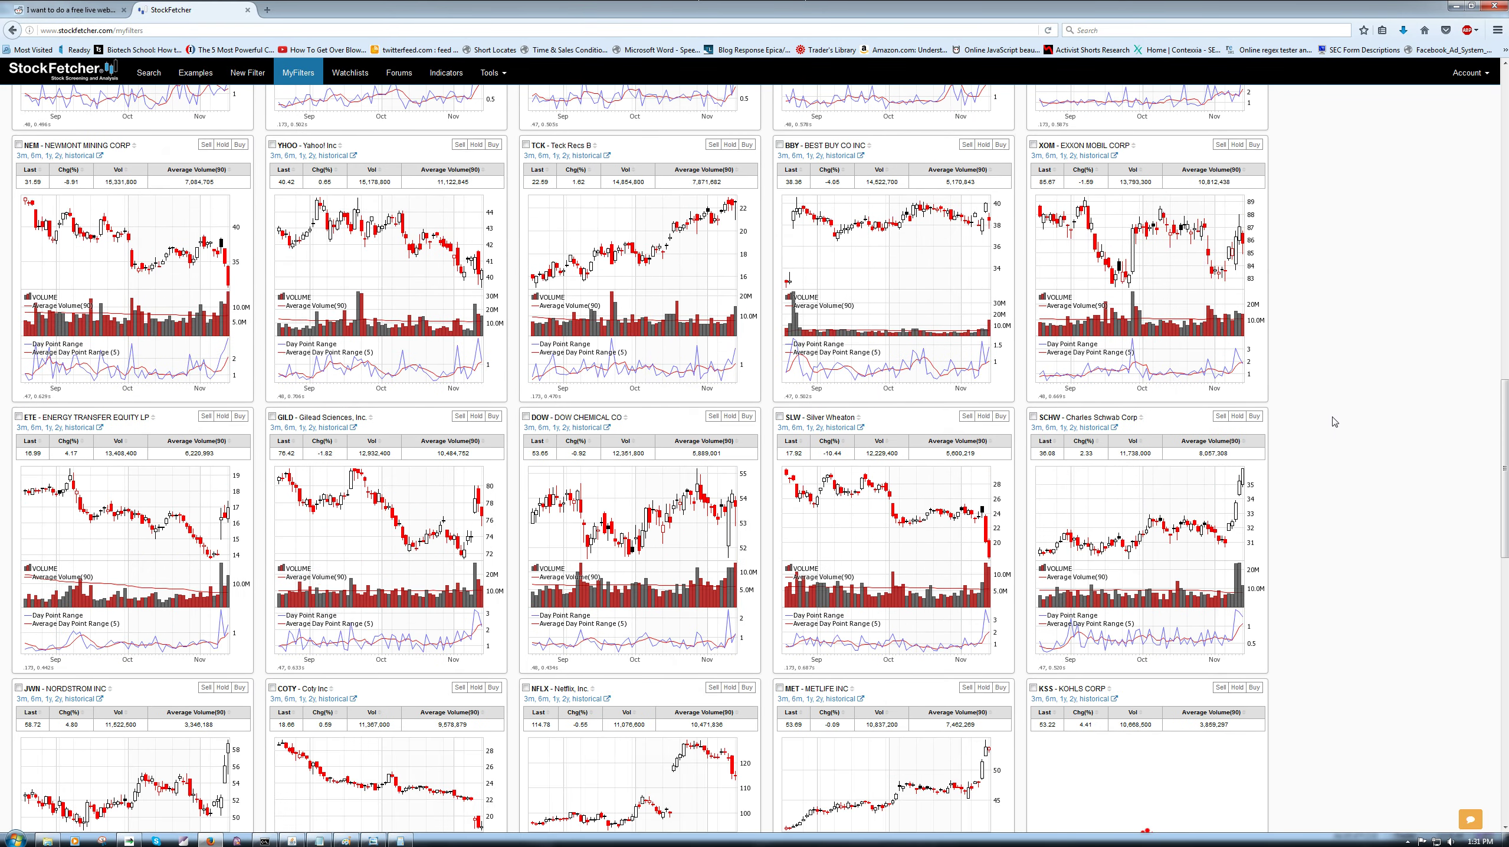
scroll(1334, 422, down, 10)
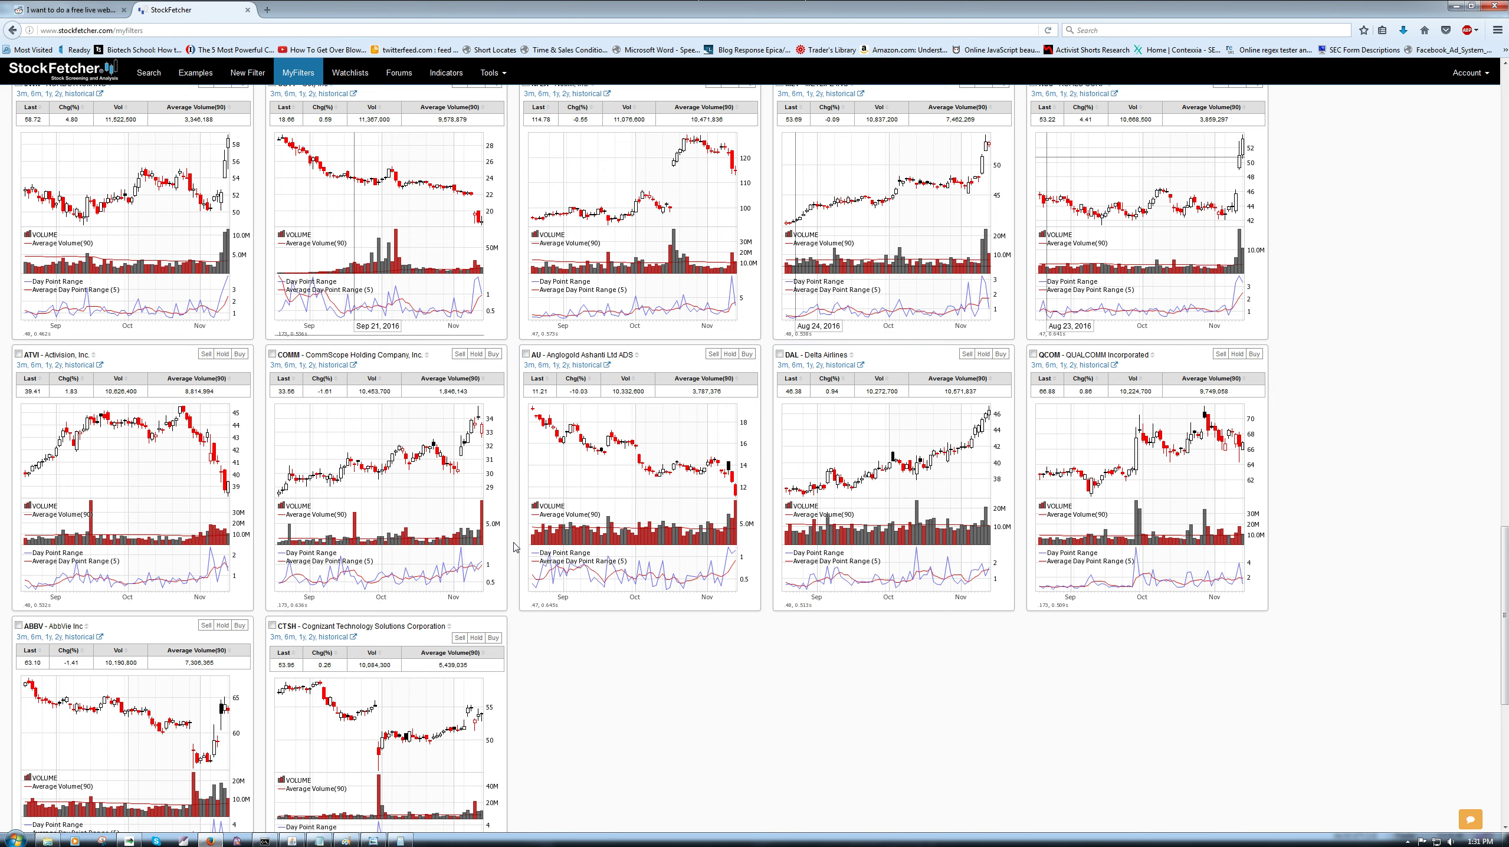
scroll(515, 546, up, 20)
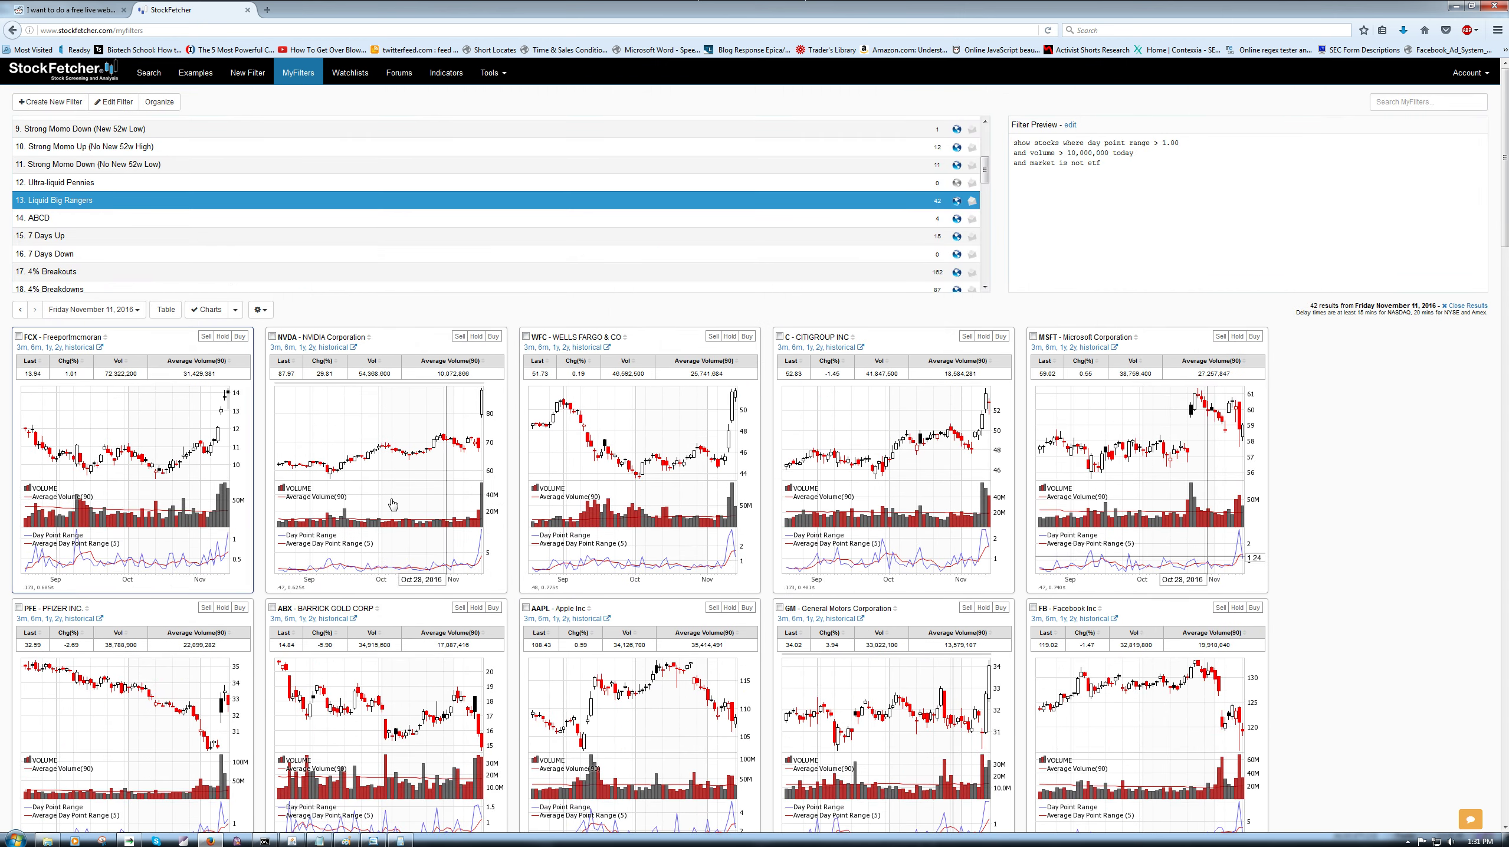
Step: Run the saved 7 Days Up, 7 Days Down and 4% Breakouts filters one after another
click(236, 240)
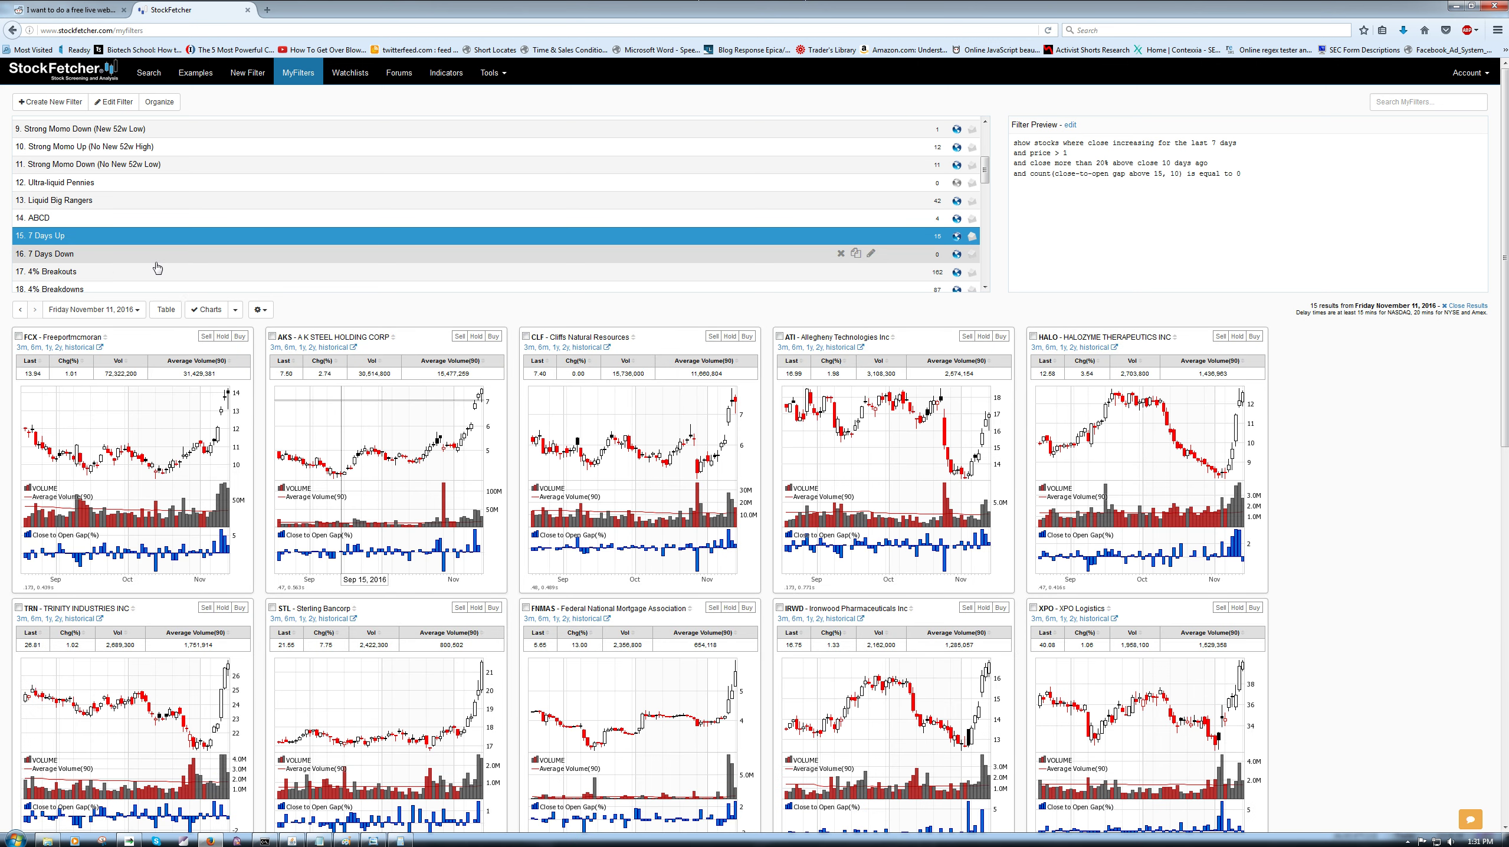
click(158, 261)
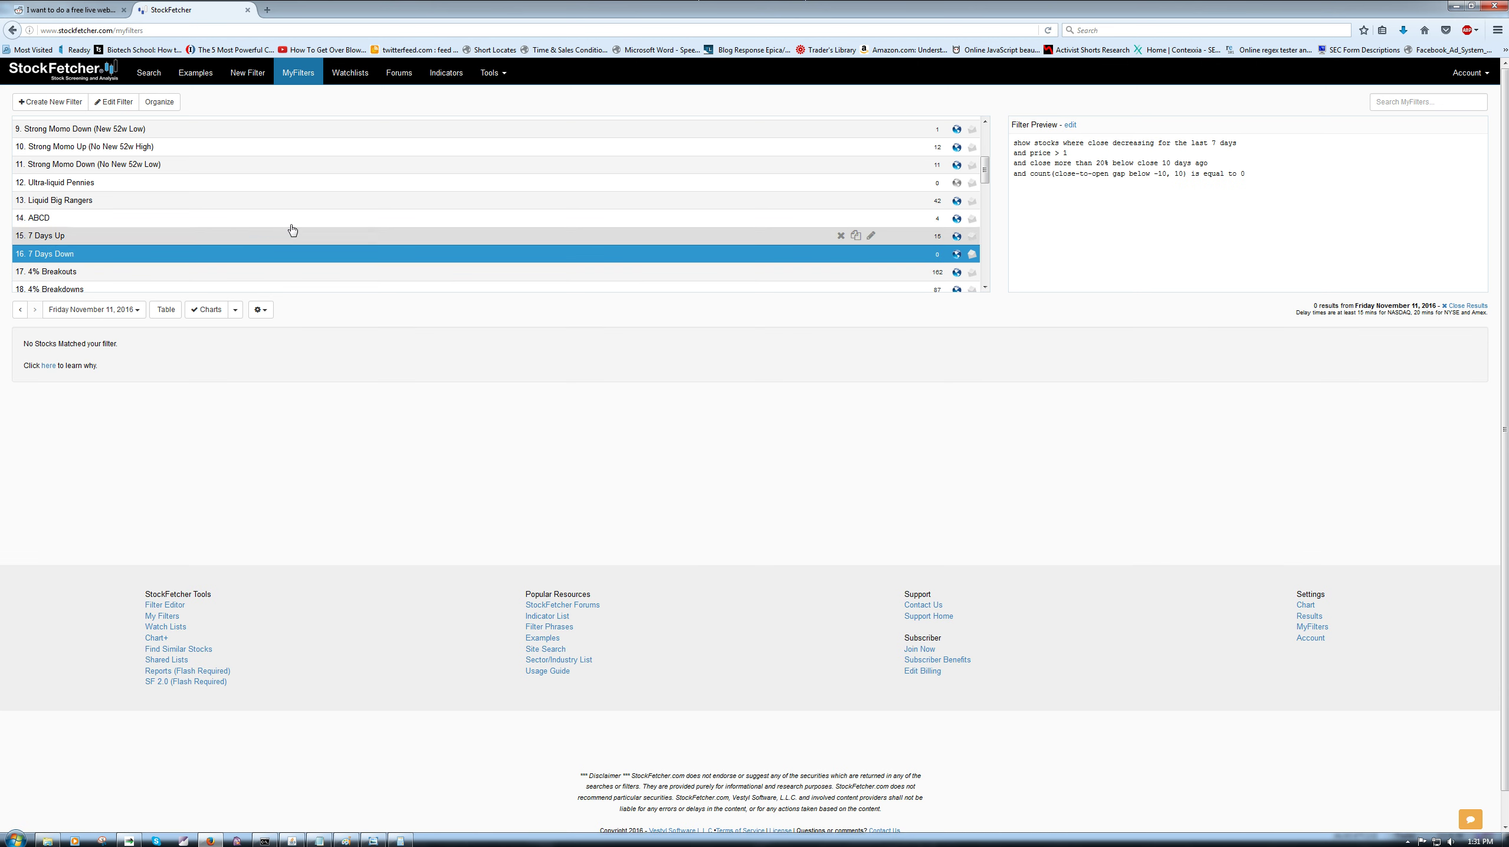
scroll(219, 226, down, 2)
click(185, 247)
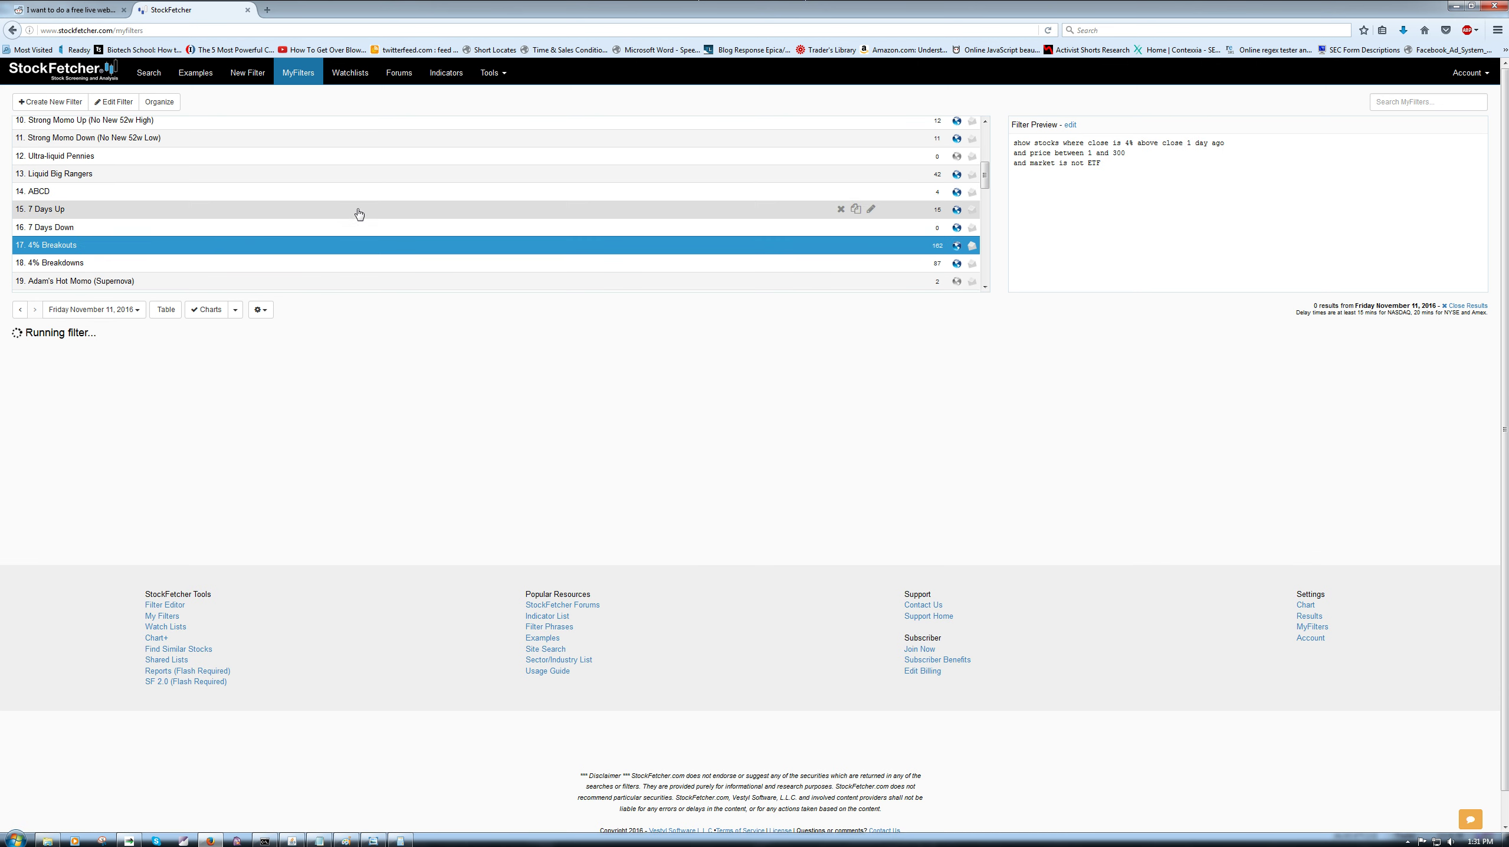
Step: Look through the 4% Breakouts charts down to the row containing STL (Sterling Bancorp)
scroll(210, 252, down, 1)
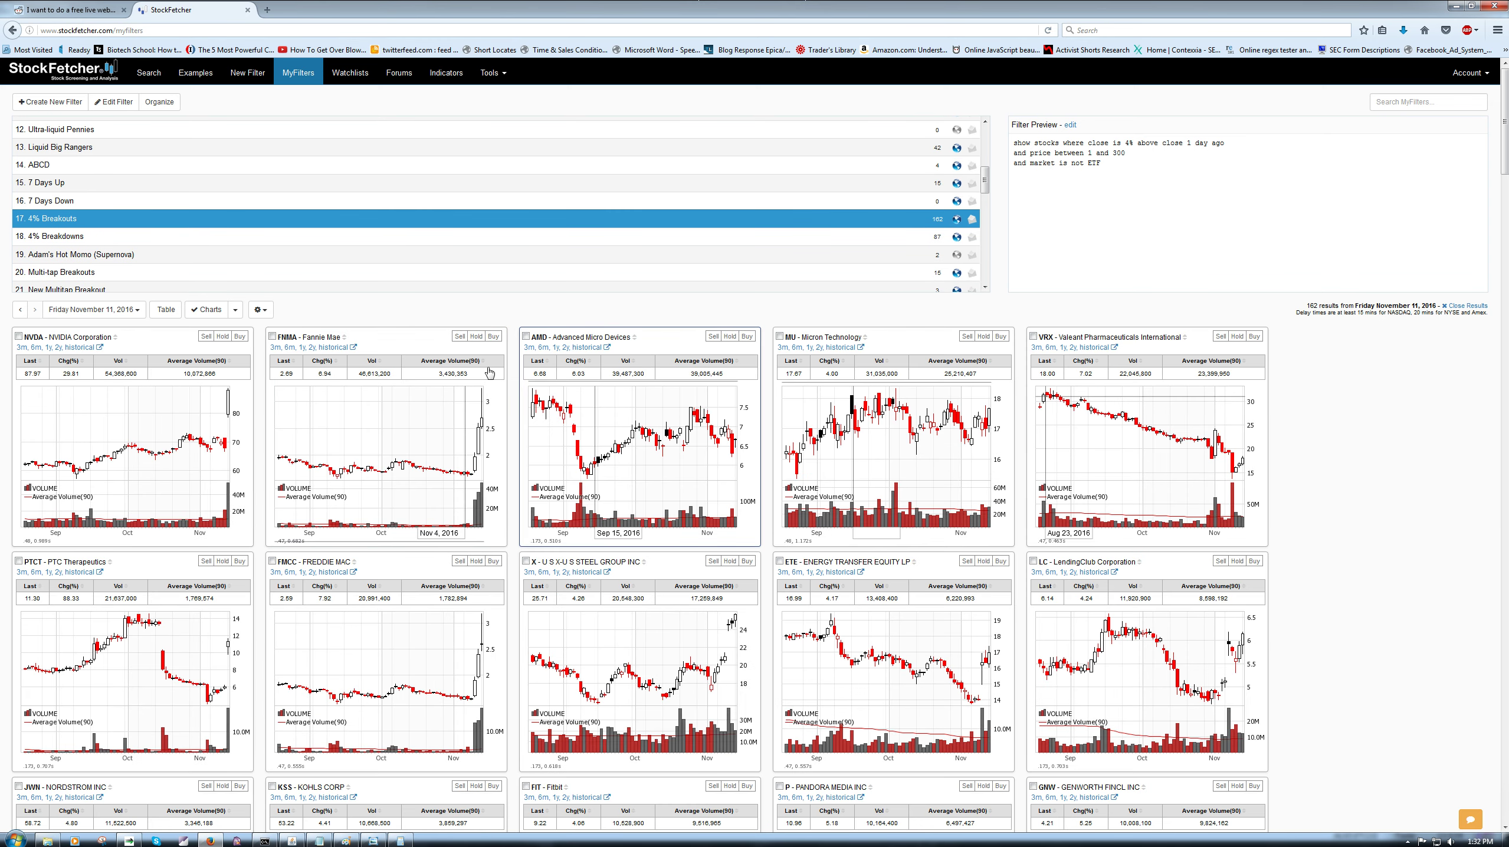
scroll(1430, 465, down, 3)
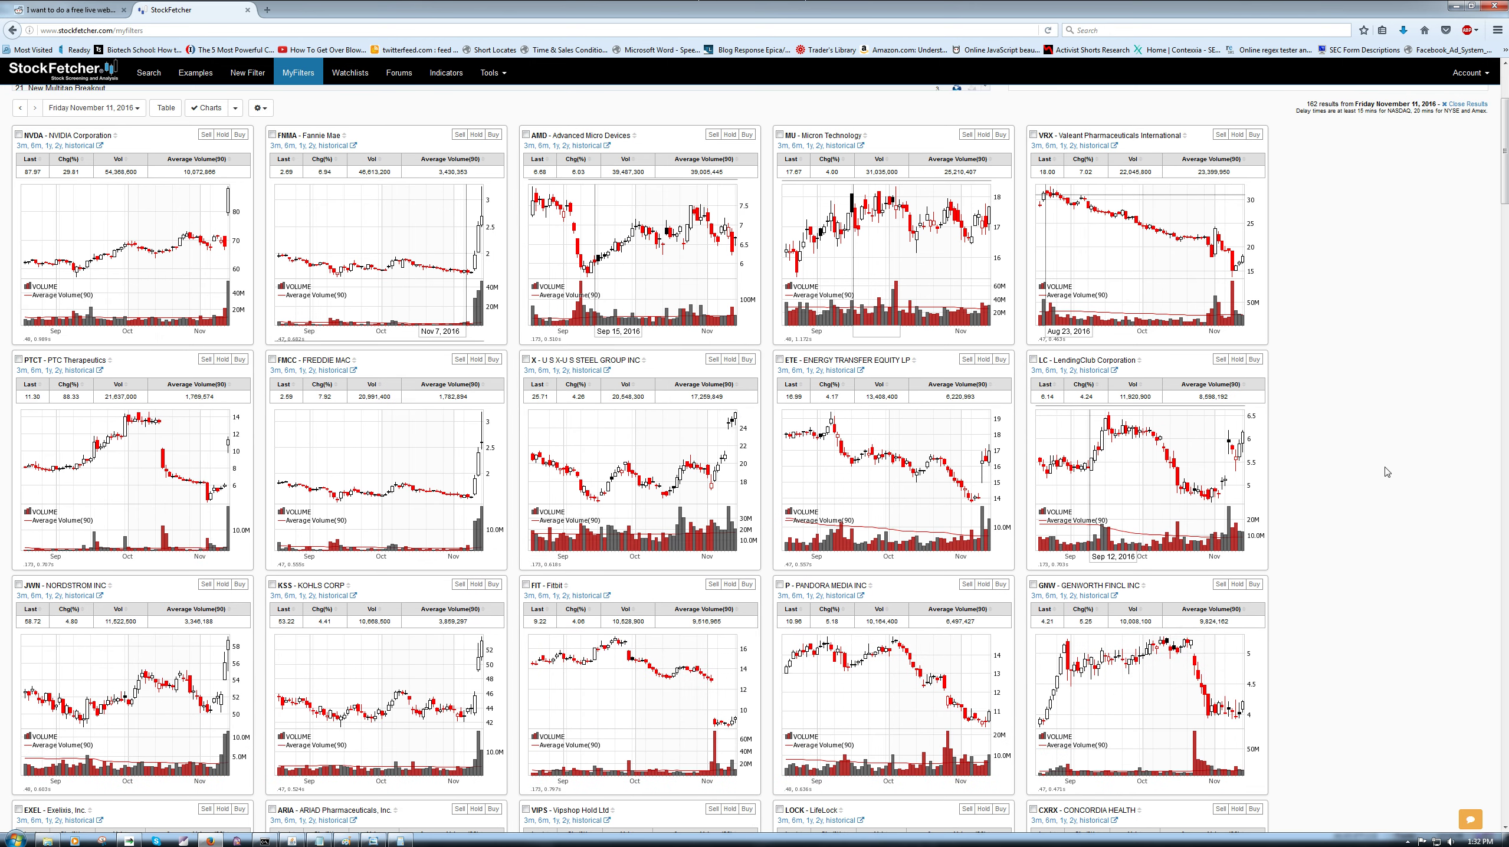
scroll(1387, 471, down, 2)
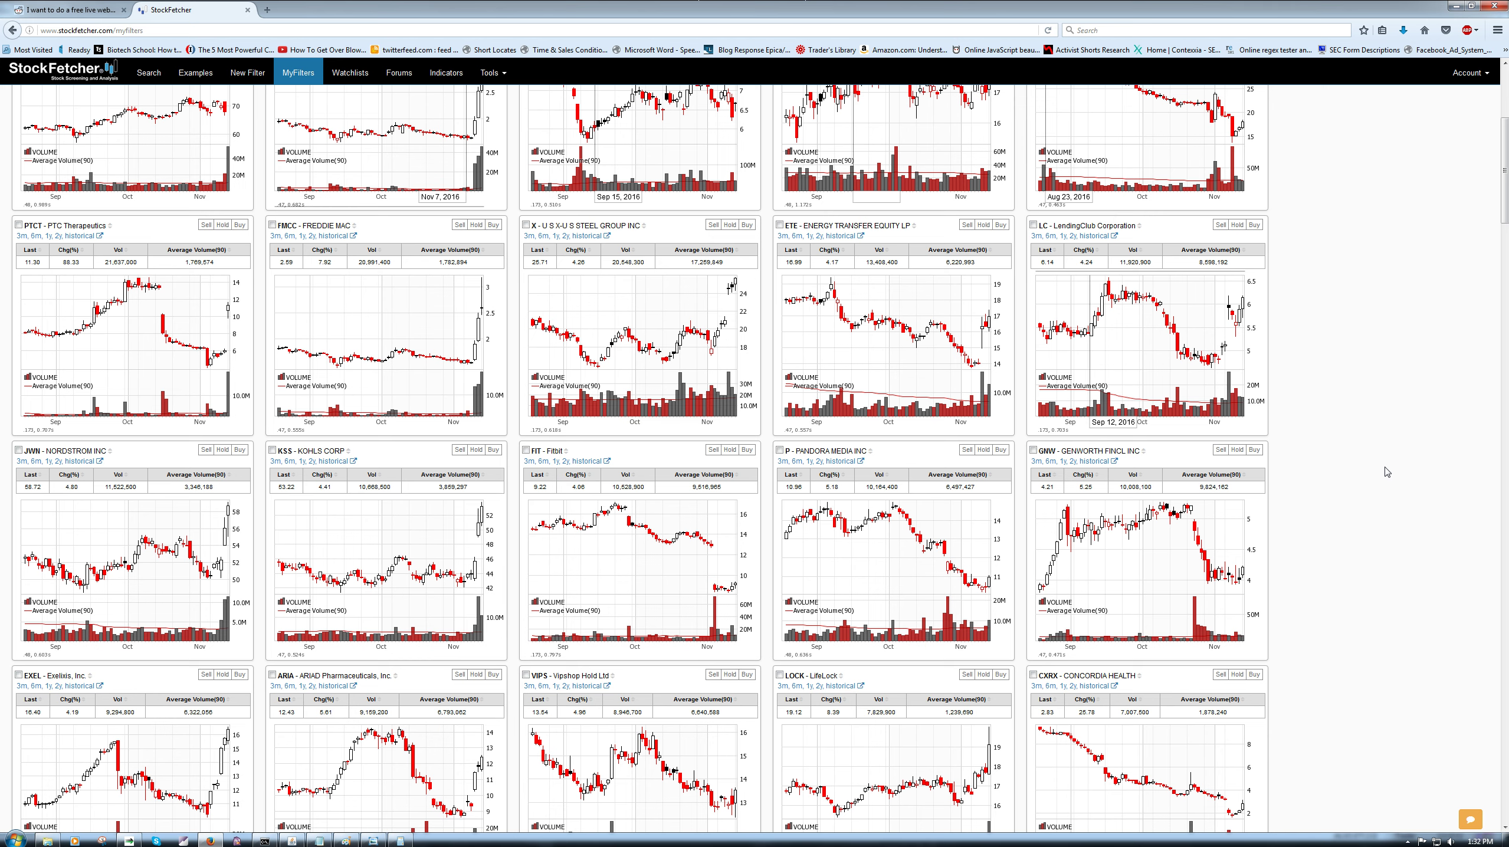
scroll(1386, 471, down, 9)
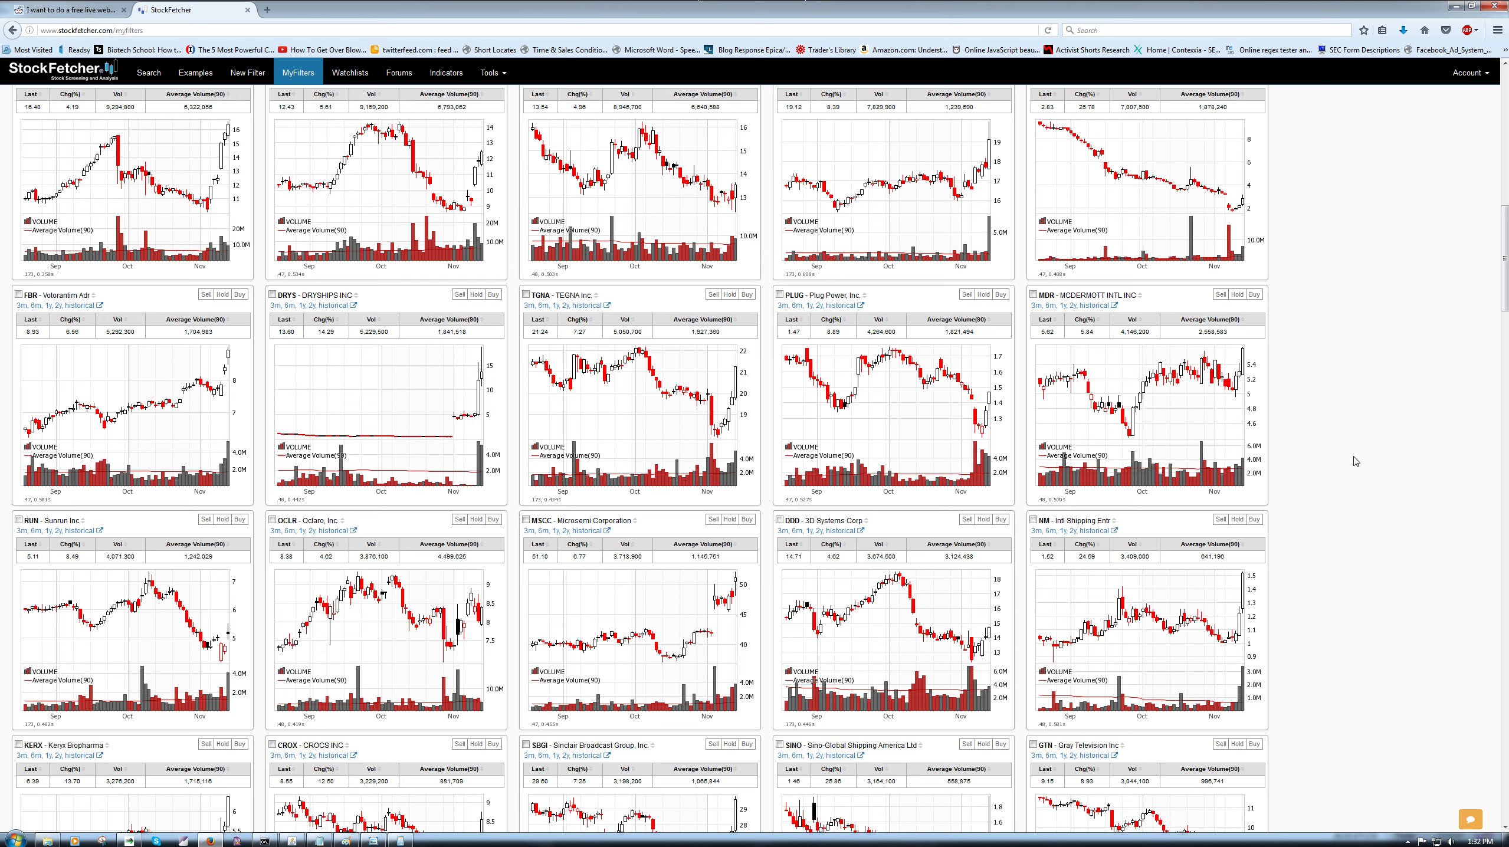
scroll(1322, 473, down, 3)
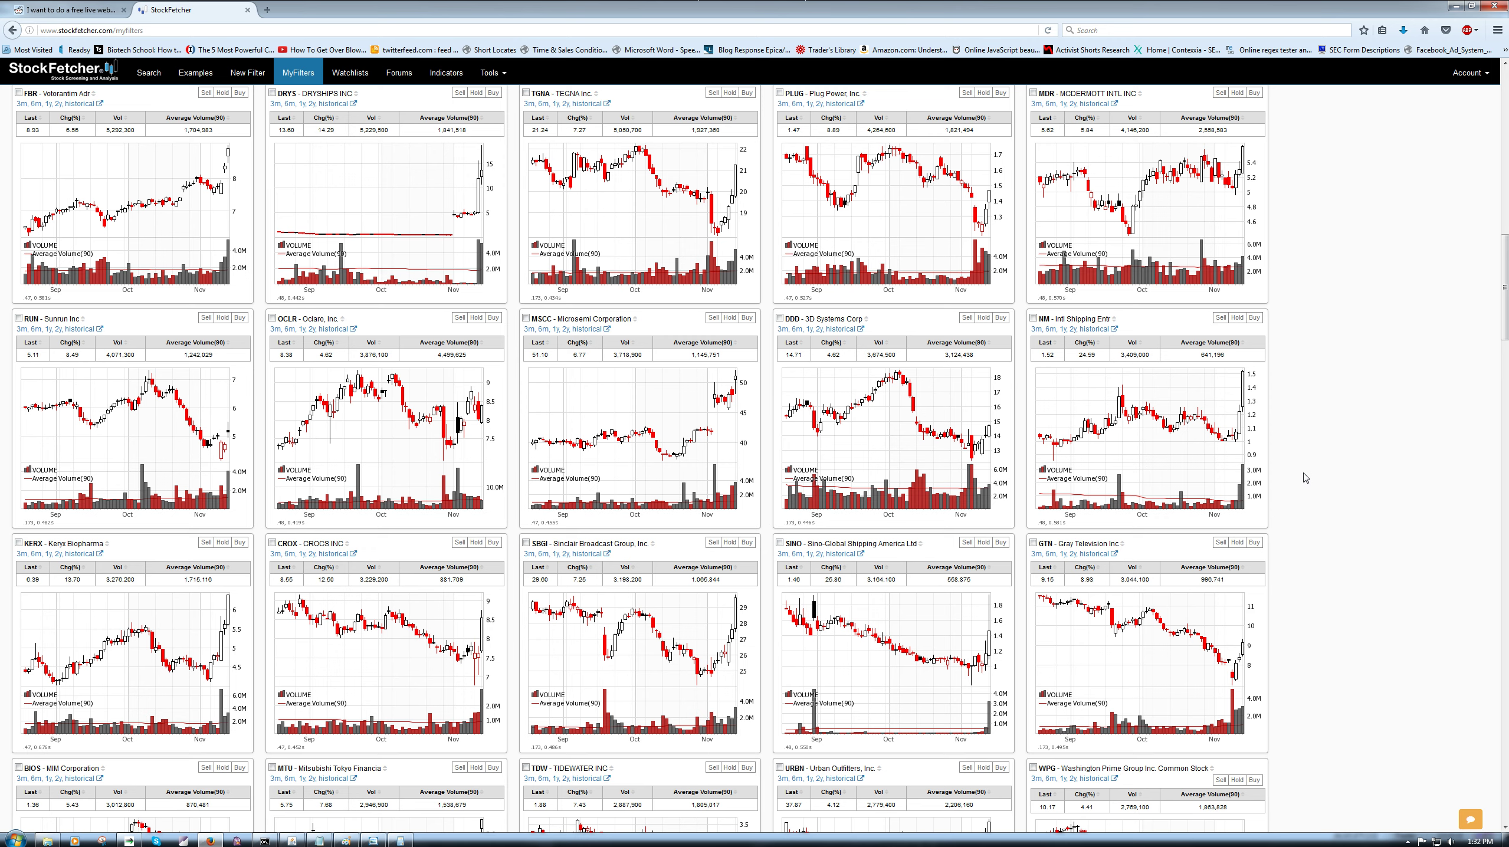
scroll(1305, 478, down, 5)
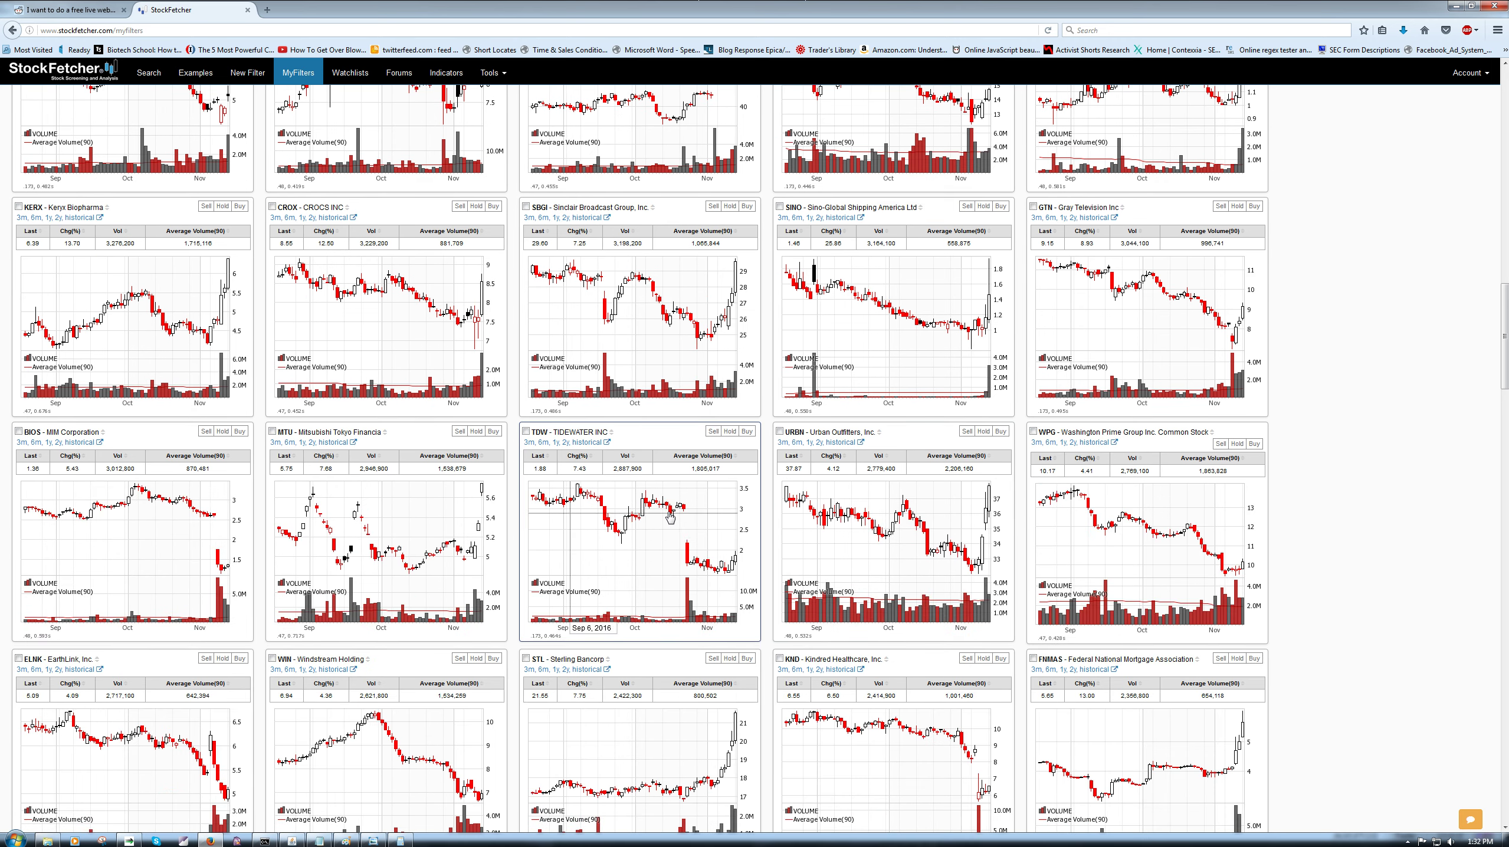
scroll(1316, 391, down, 6)
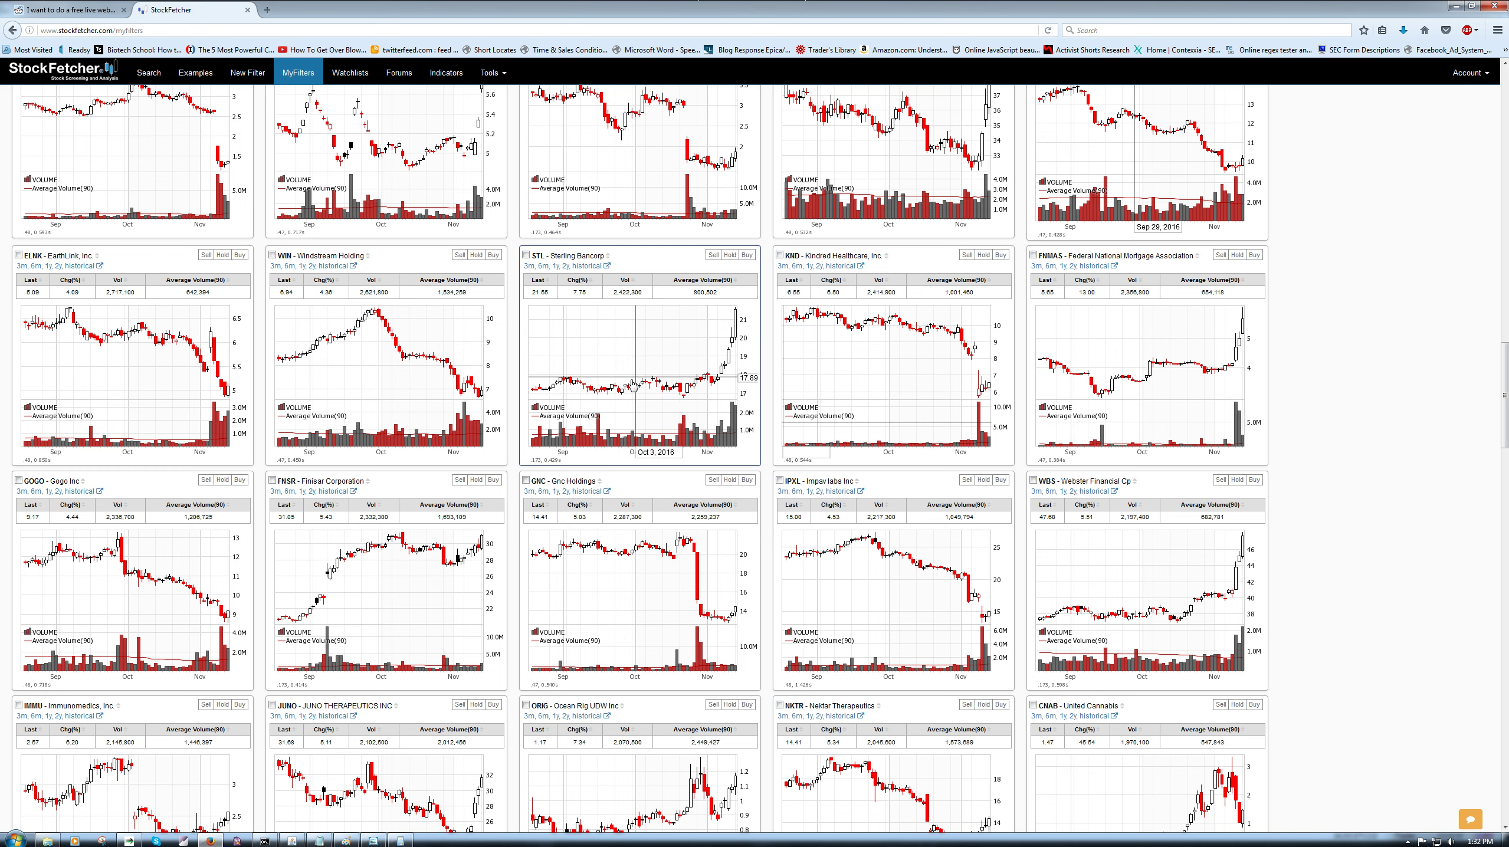
Step: Switch to the trading platform, add STL at the end of the watchlist and inspect a longer stretch of its daily candles
key(alt+Tab)
click(50, 425)
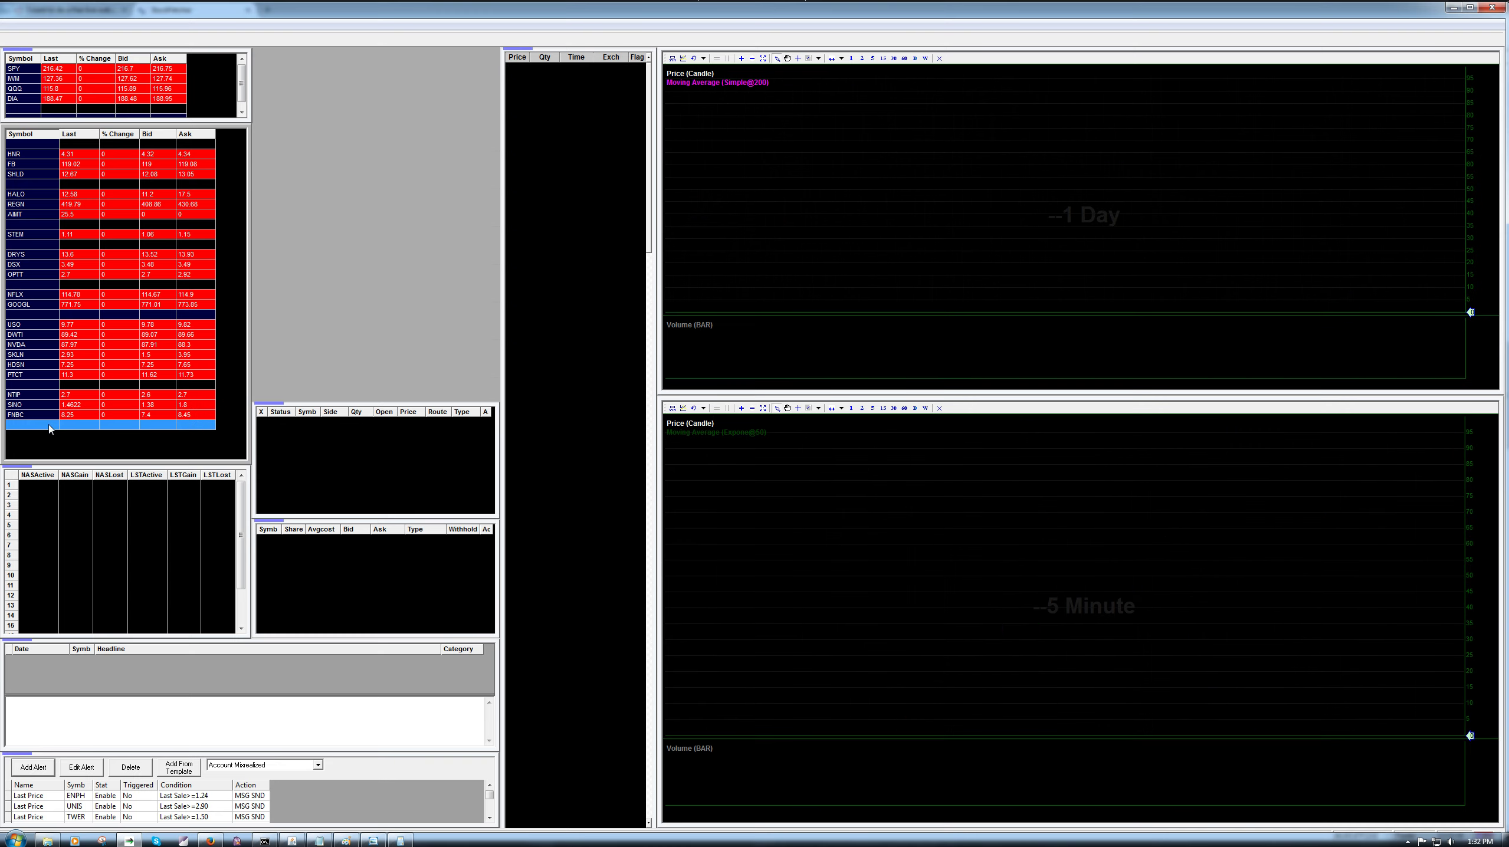
text(stl)
key(Return)
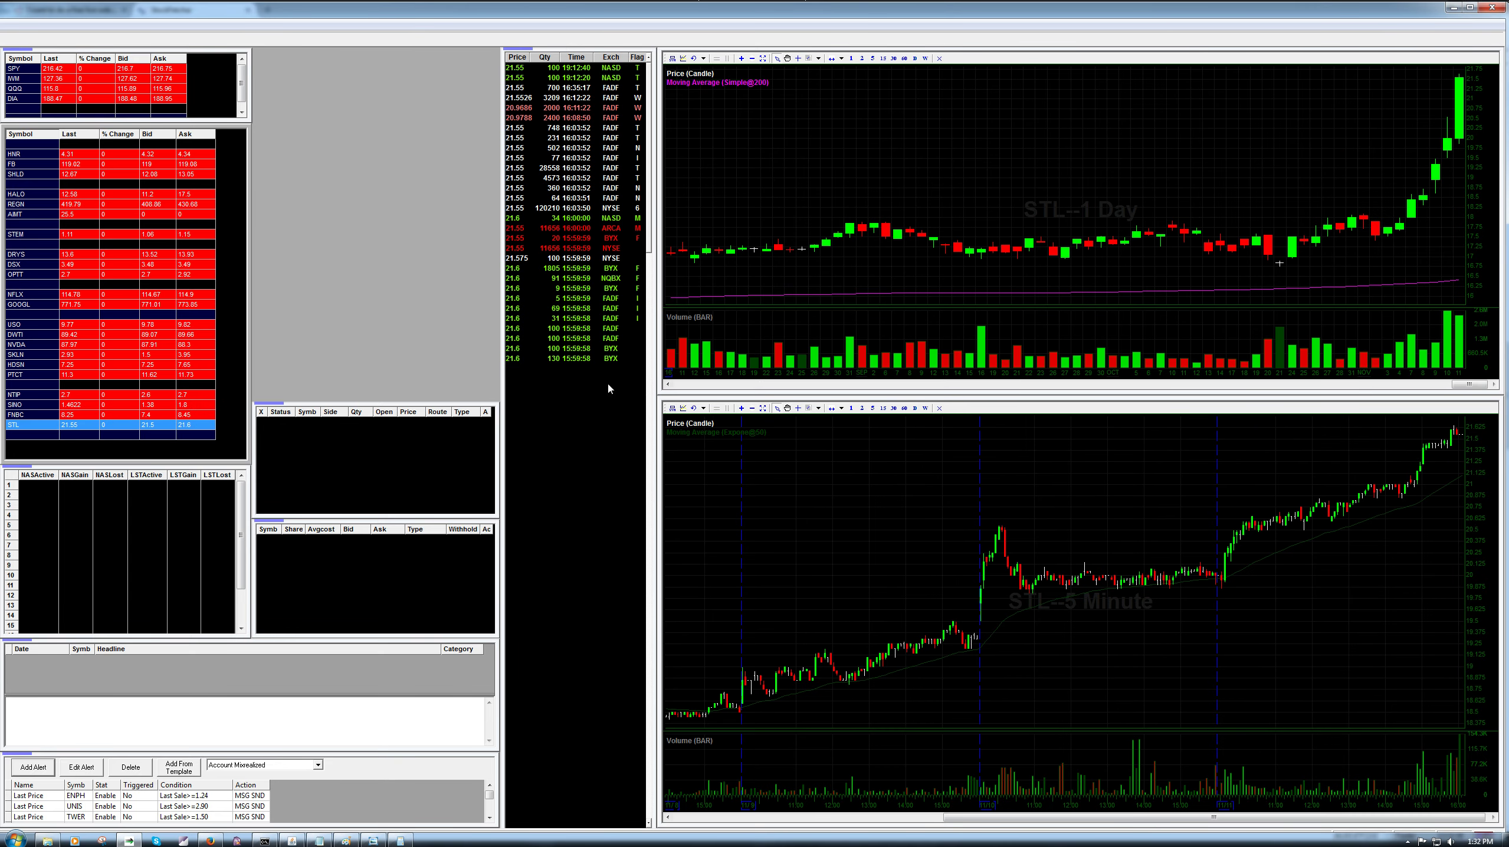
scroll(1251, 177, down, 5)
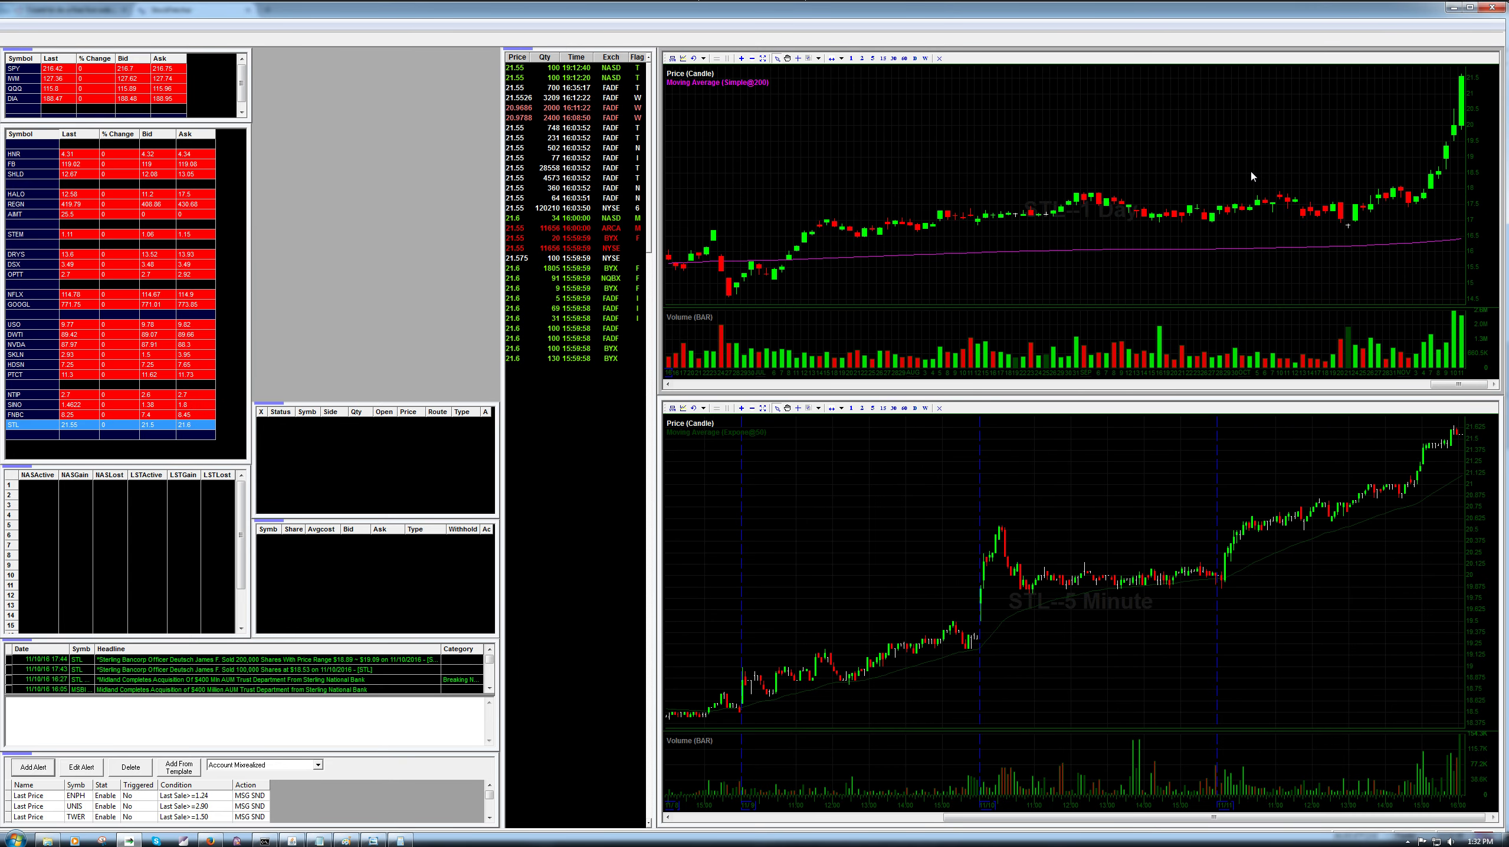
scroll(1252, 176, down, 2)
scroll(1251, 176, up, 2)
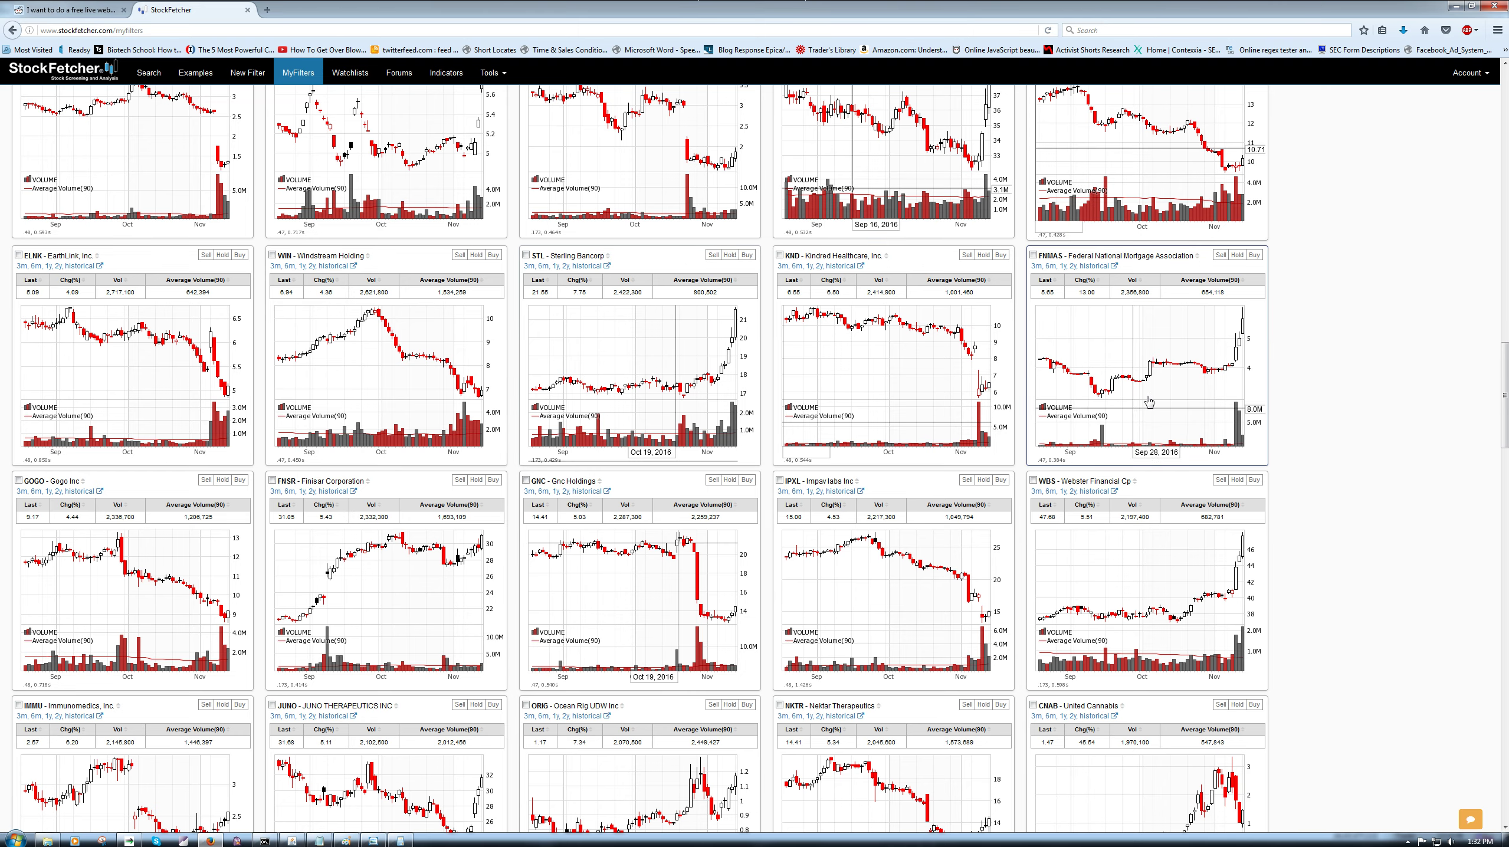
Step: Switch back to StockFetcher, review the further 4% Breakouts charts below STL, and return to the start of the filter list
scroll(1314, 324, down, 8)
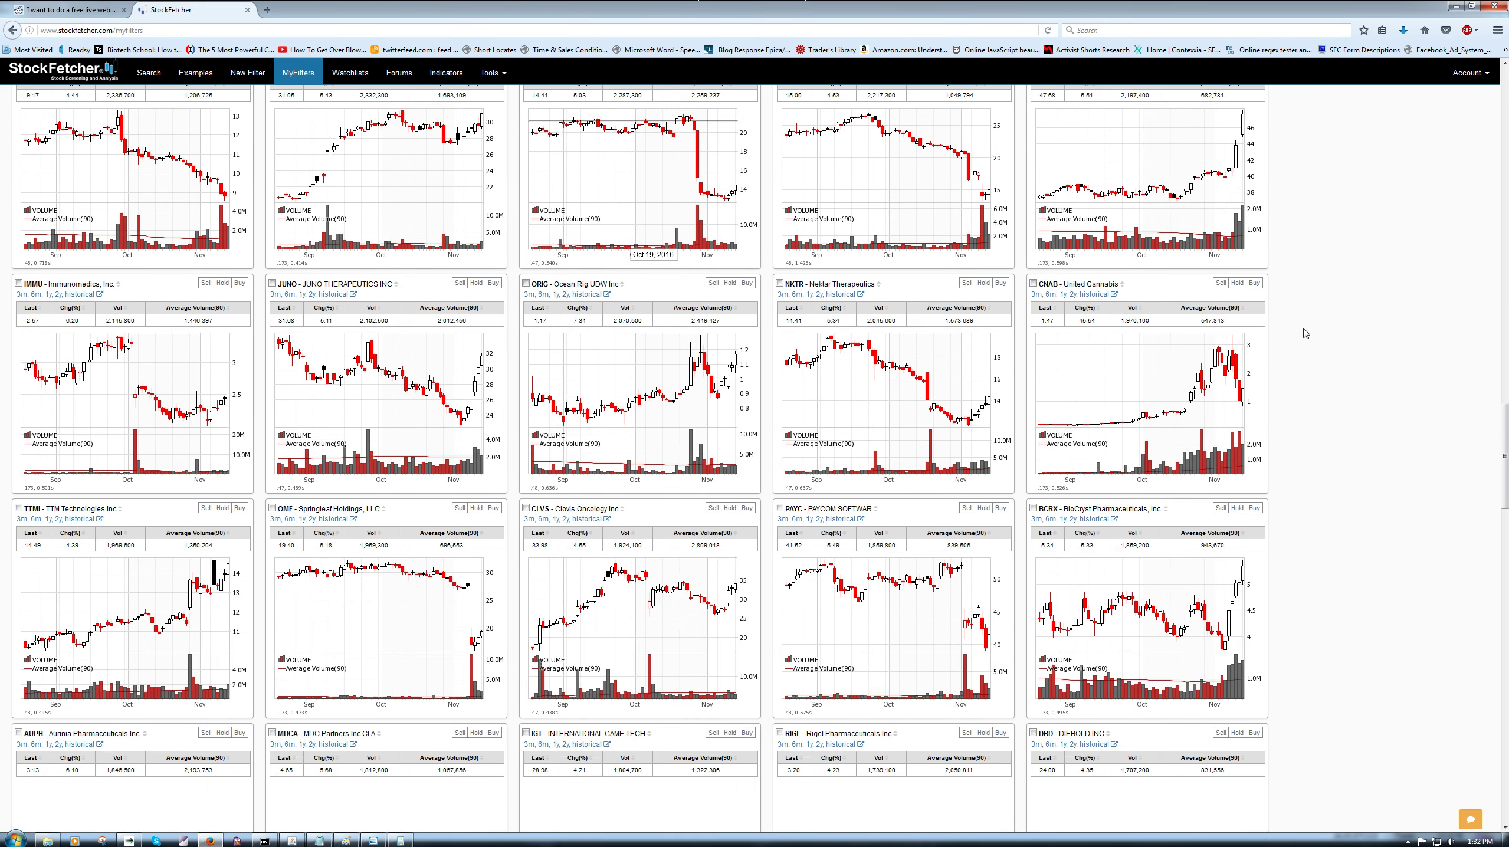
scroll(510, 569, down, 10)
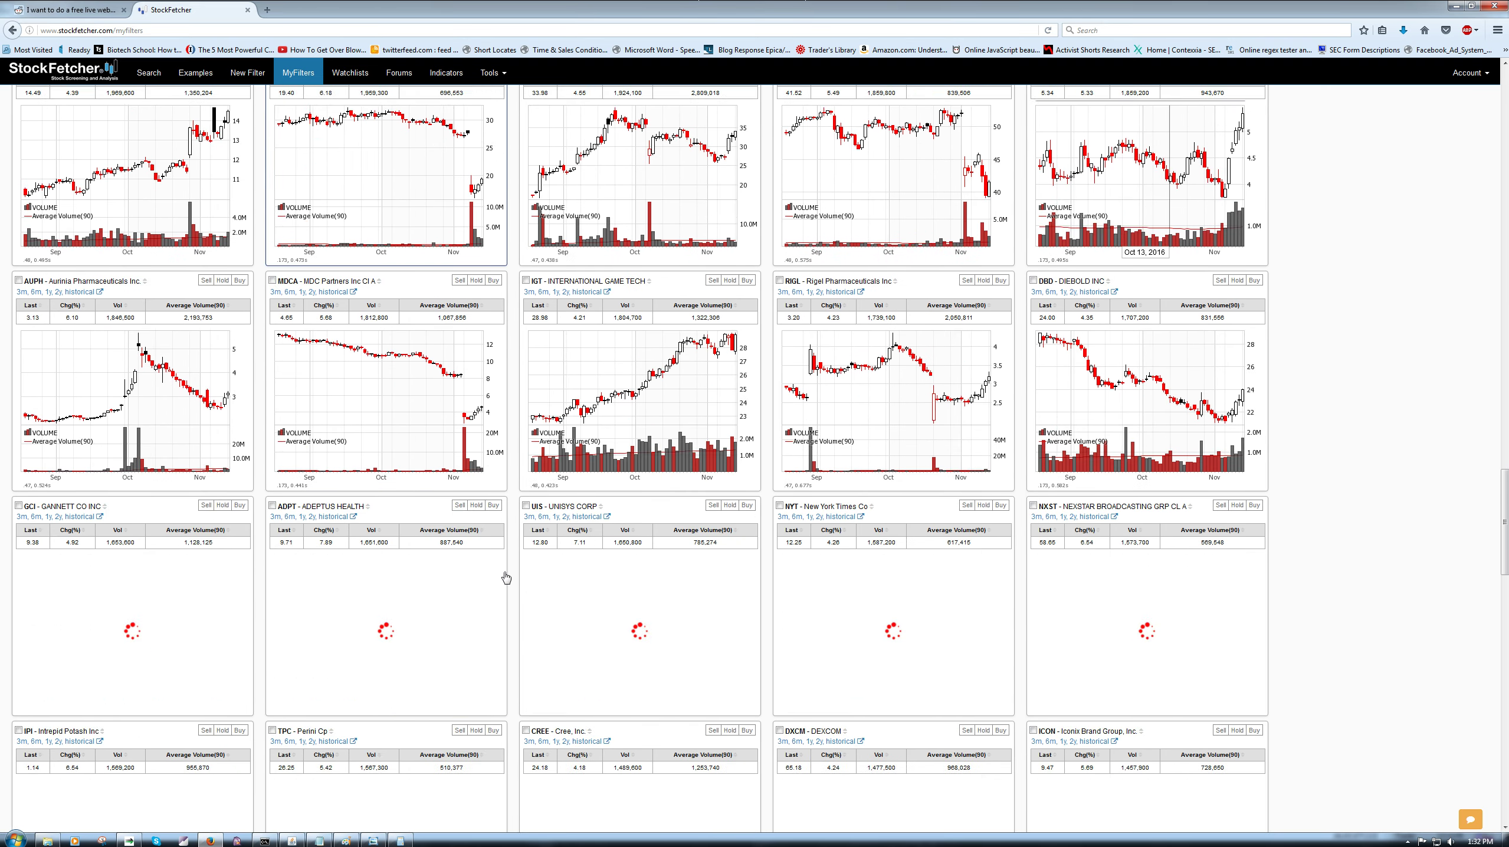
scroll(517, 560, down, 4)
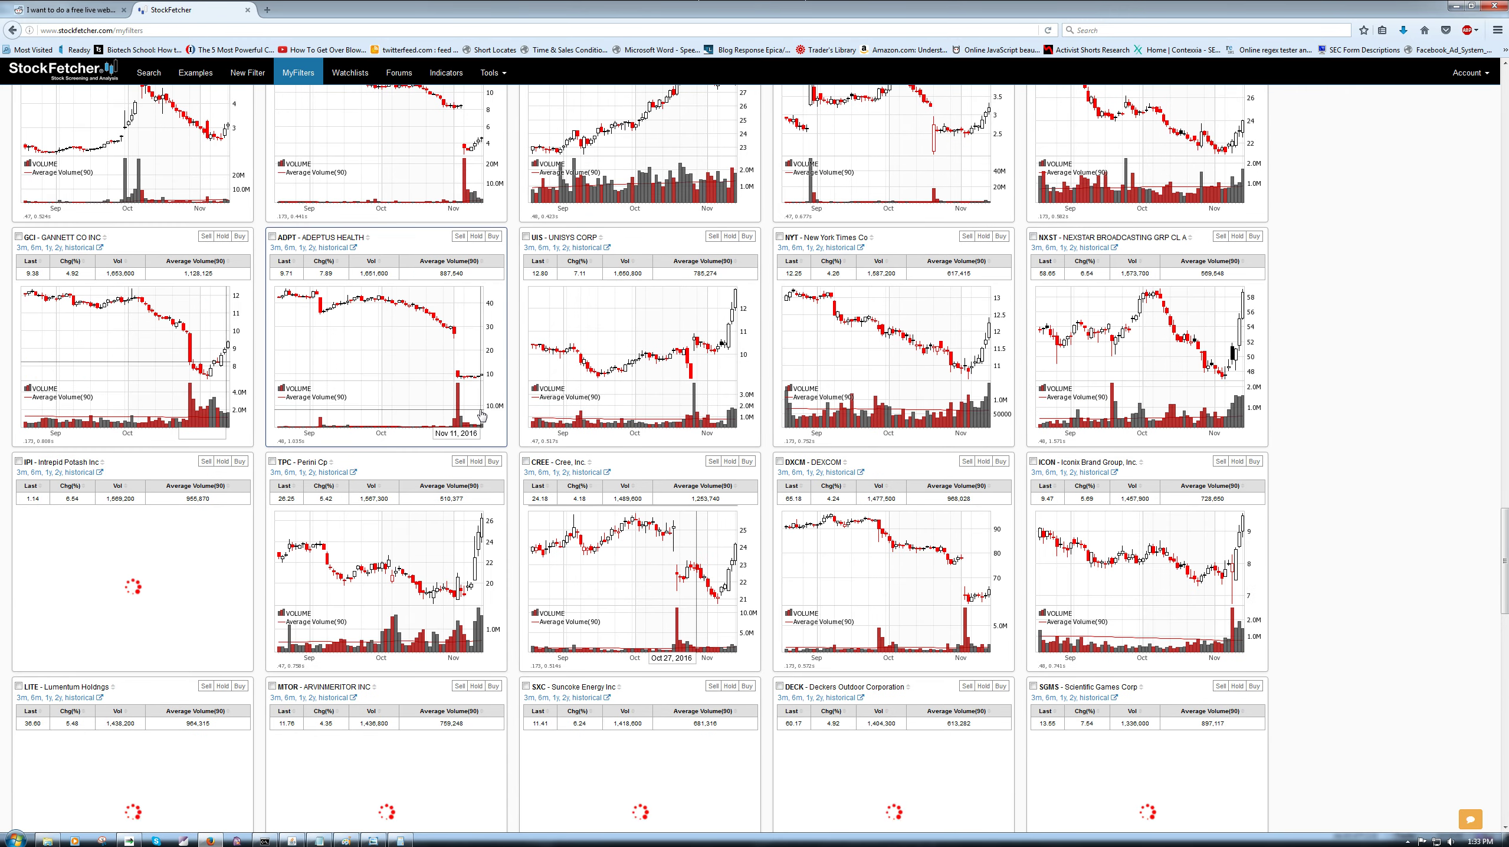
scroll(481, 415, down, 10)
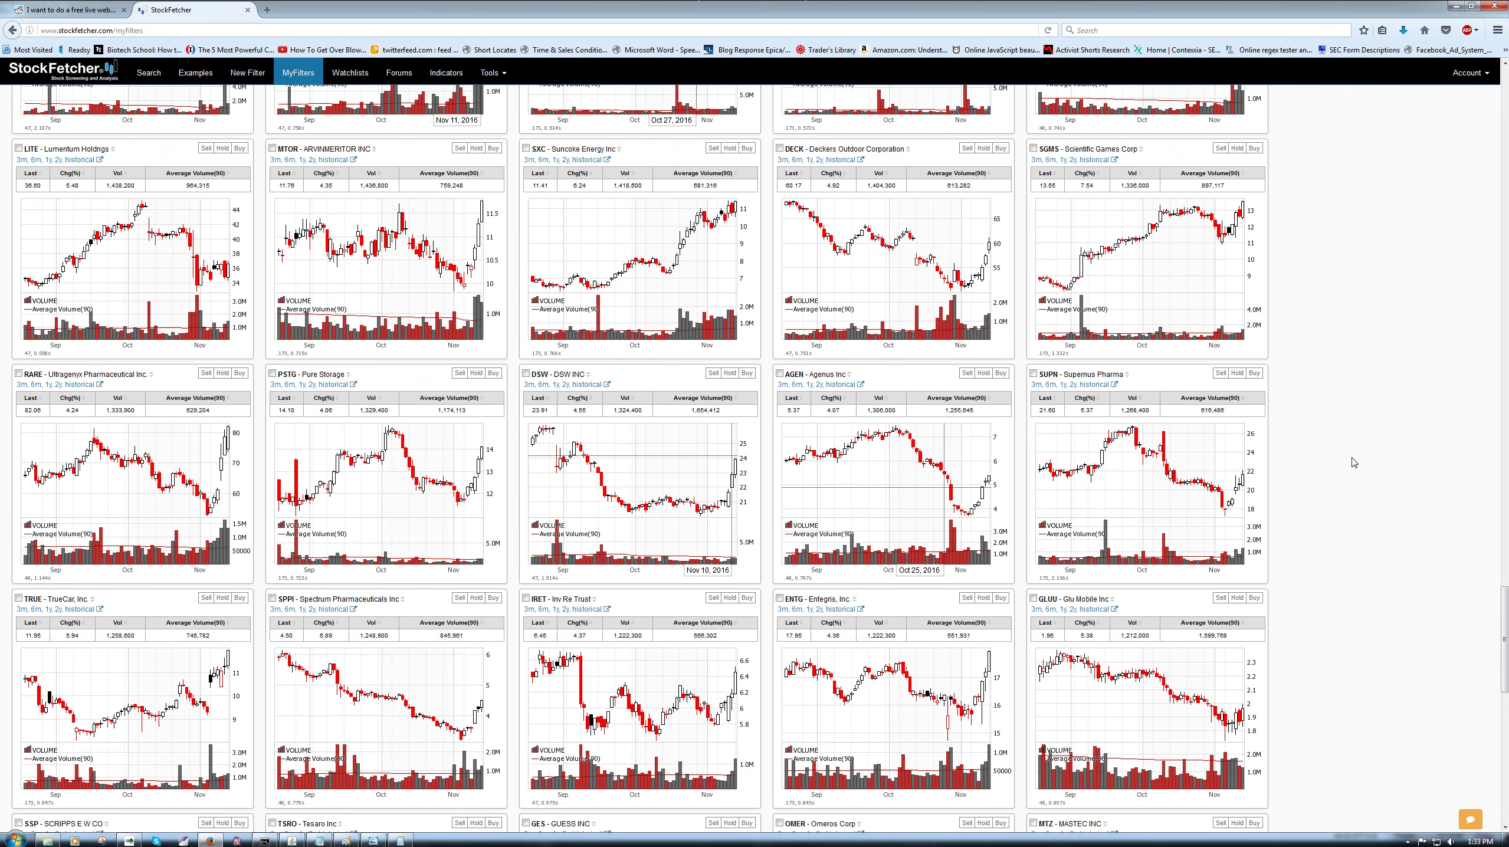
scroll(1354, 461, down, 8)
scroll(1354, 461, down, 5)
scroll(1354, 462, up, 20)
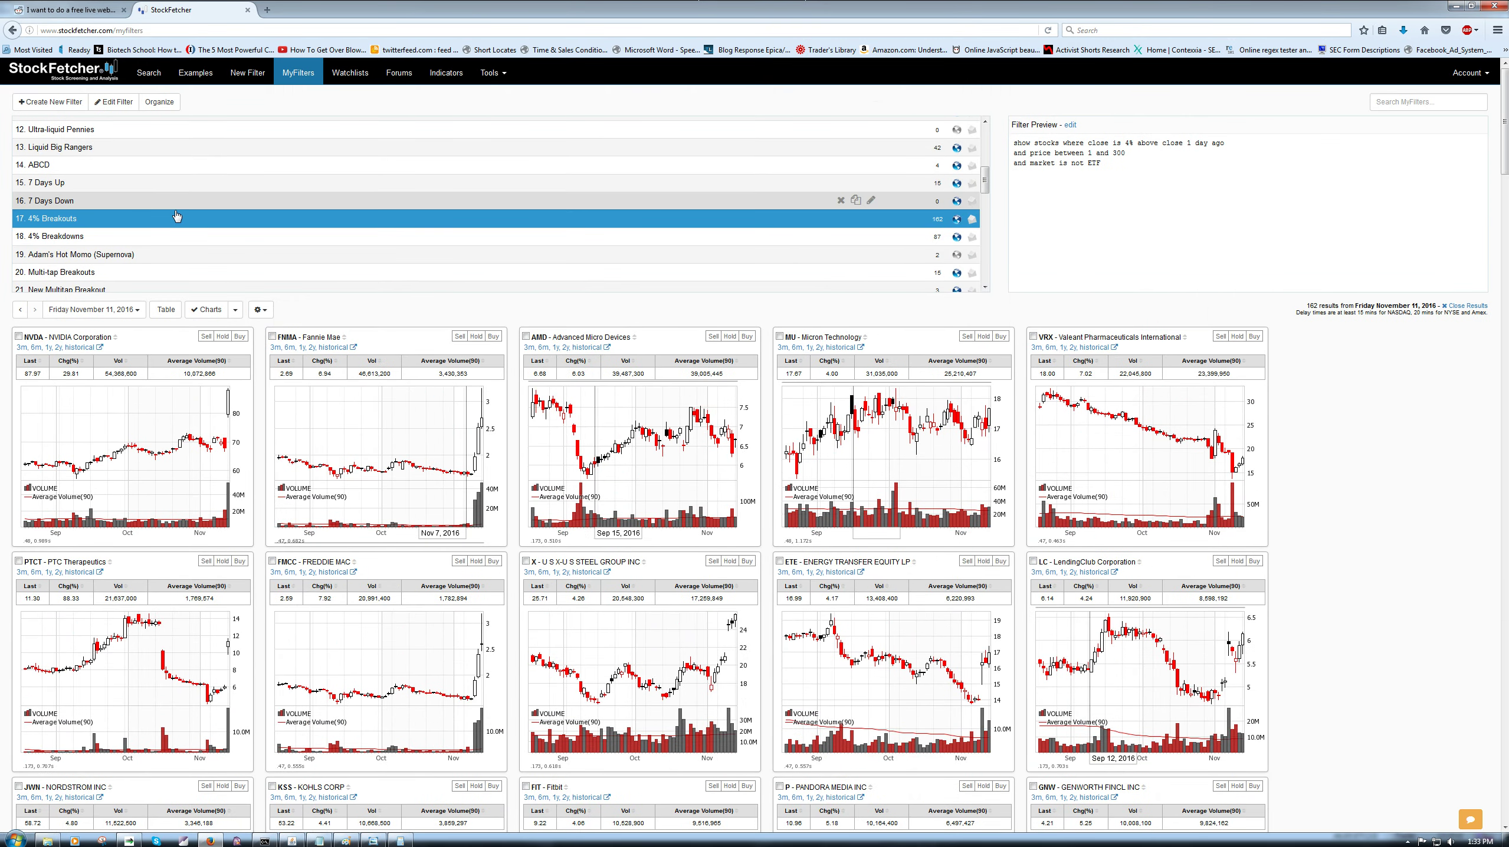
scroll(171, 193, up, 5)
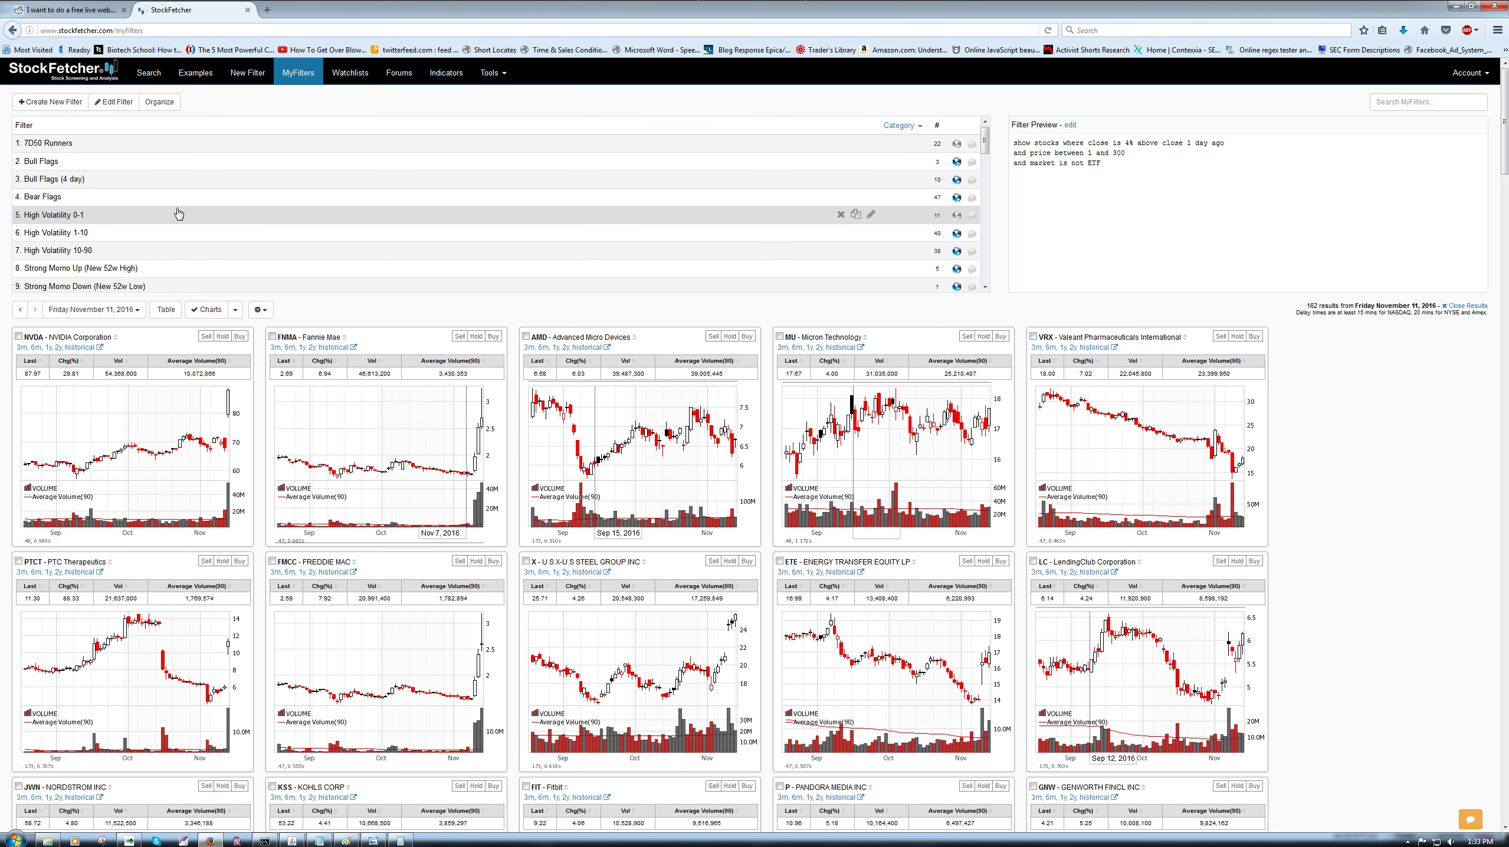
Step: Go to finviz.com and open the Top Gainers and Top Losers screens in separate new tabs
click(214, 29)
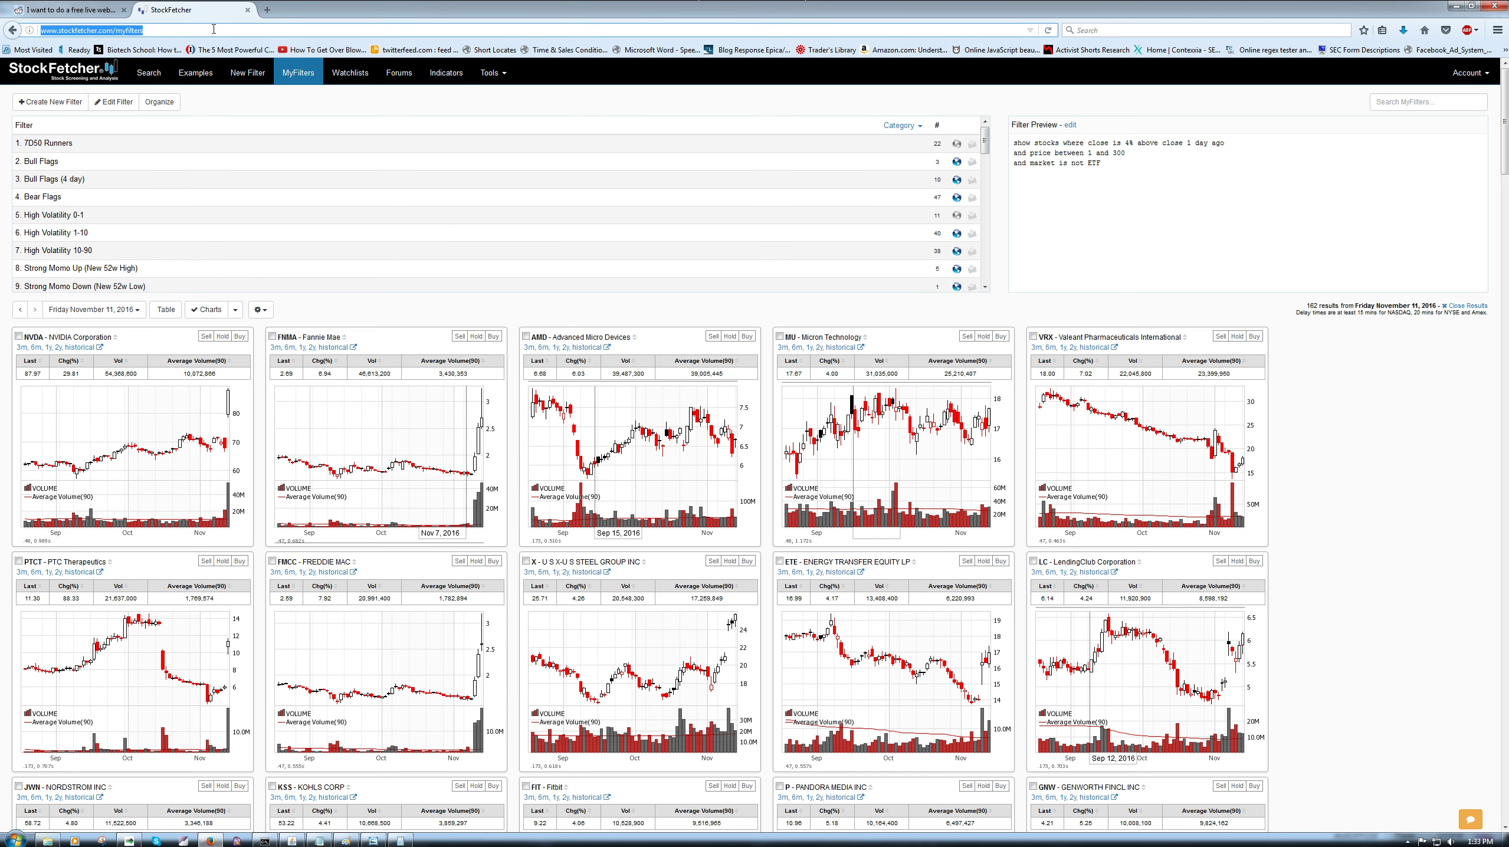
text(finviz.com/)
key(Return)
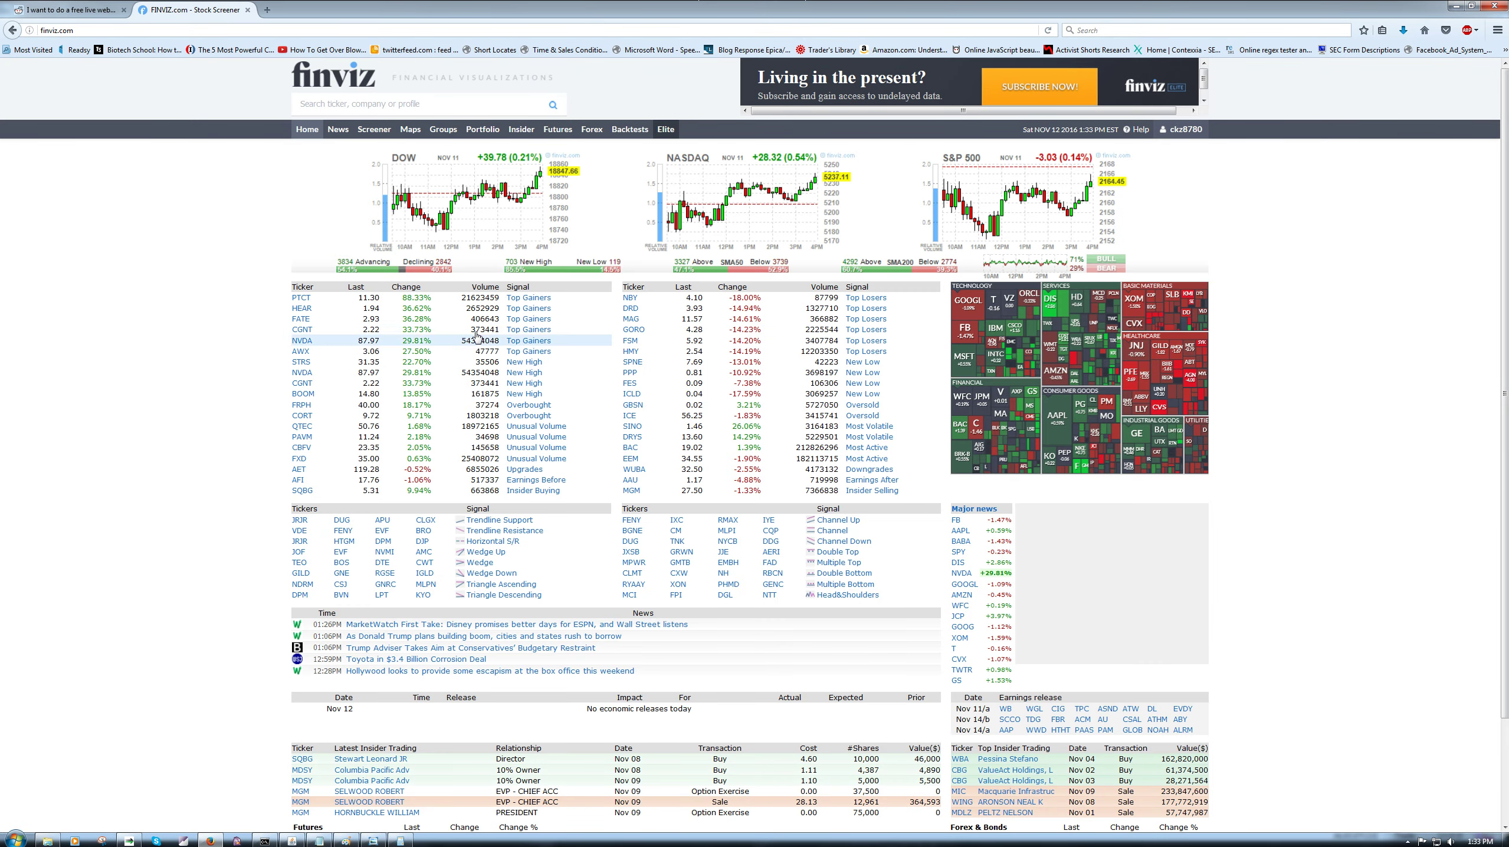
middle_click(514, 298)
scroll(515, 300, down, 2)
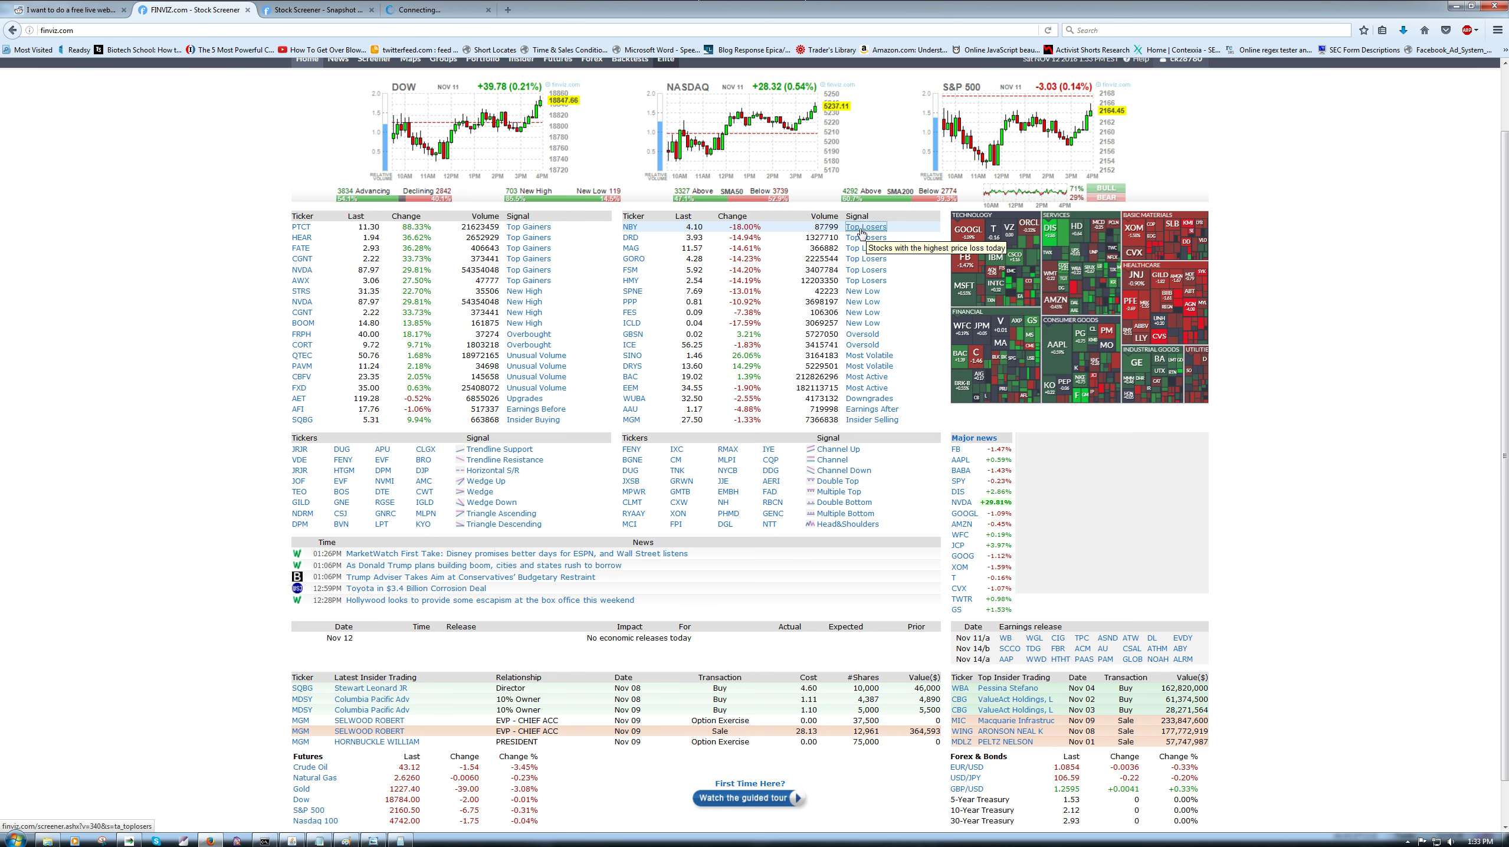
scroll(135, 253, up, 2)
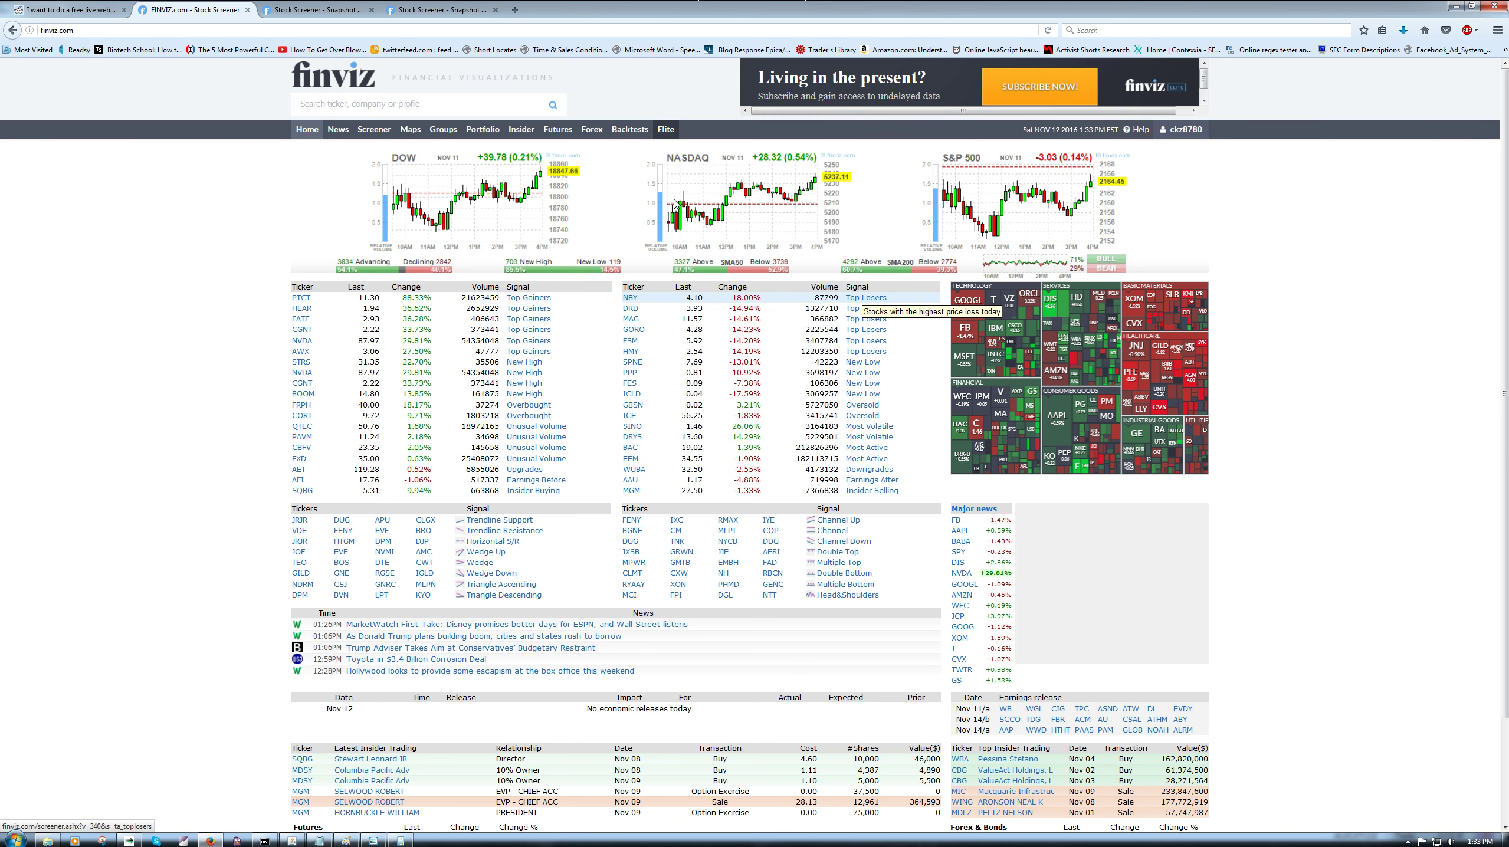
Step: Display the Top Gainers screen as daily candle charts and look through them down to the XOMA row
click(335, 11)
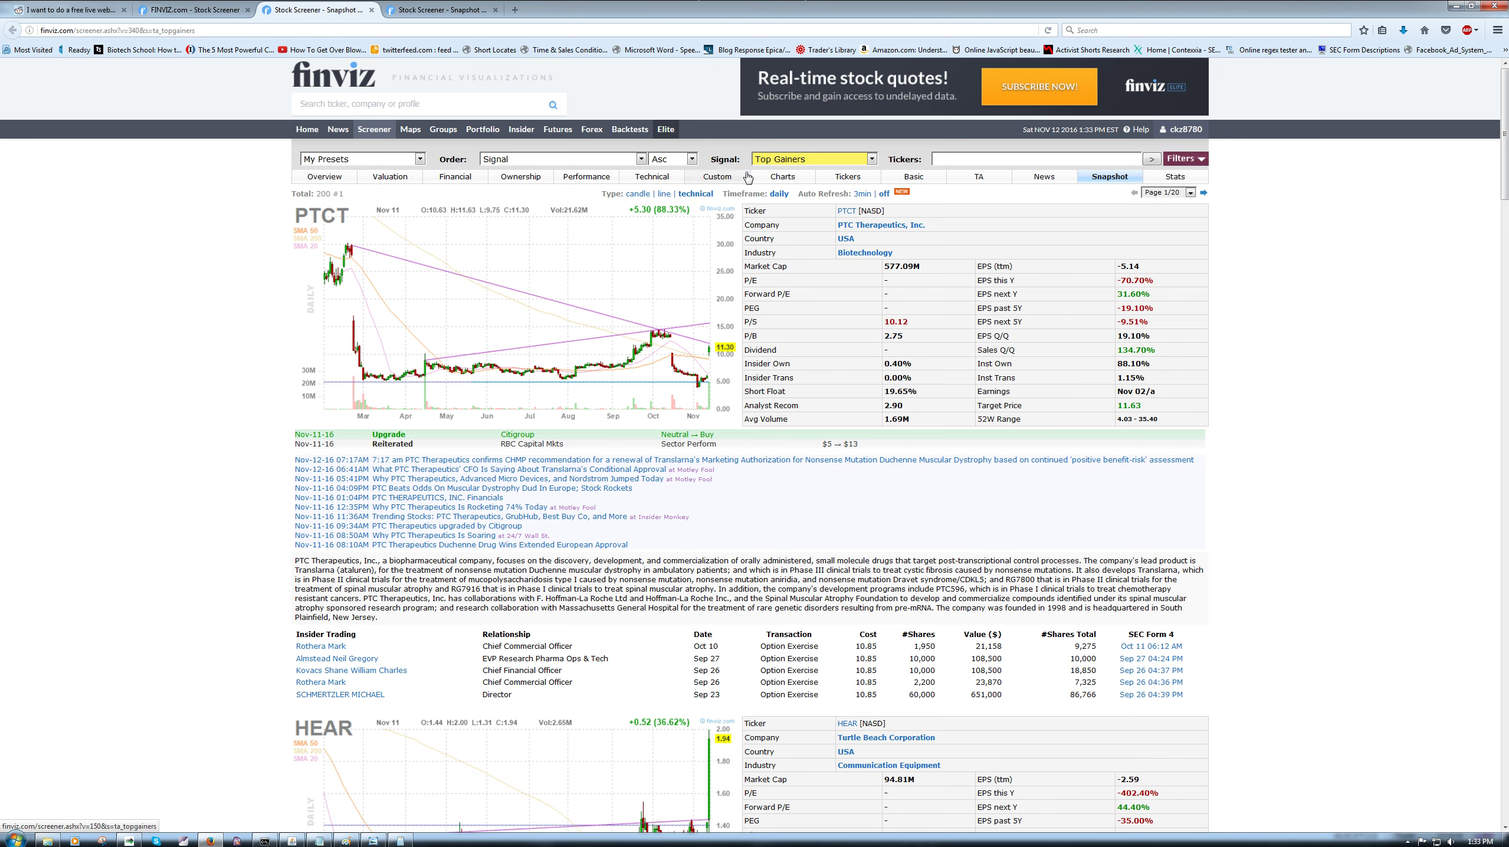
click(641, 195)
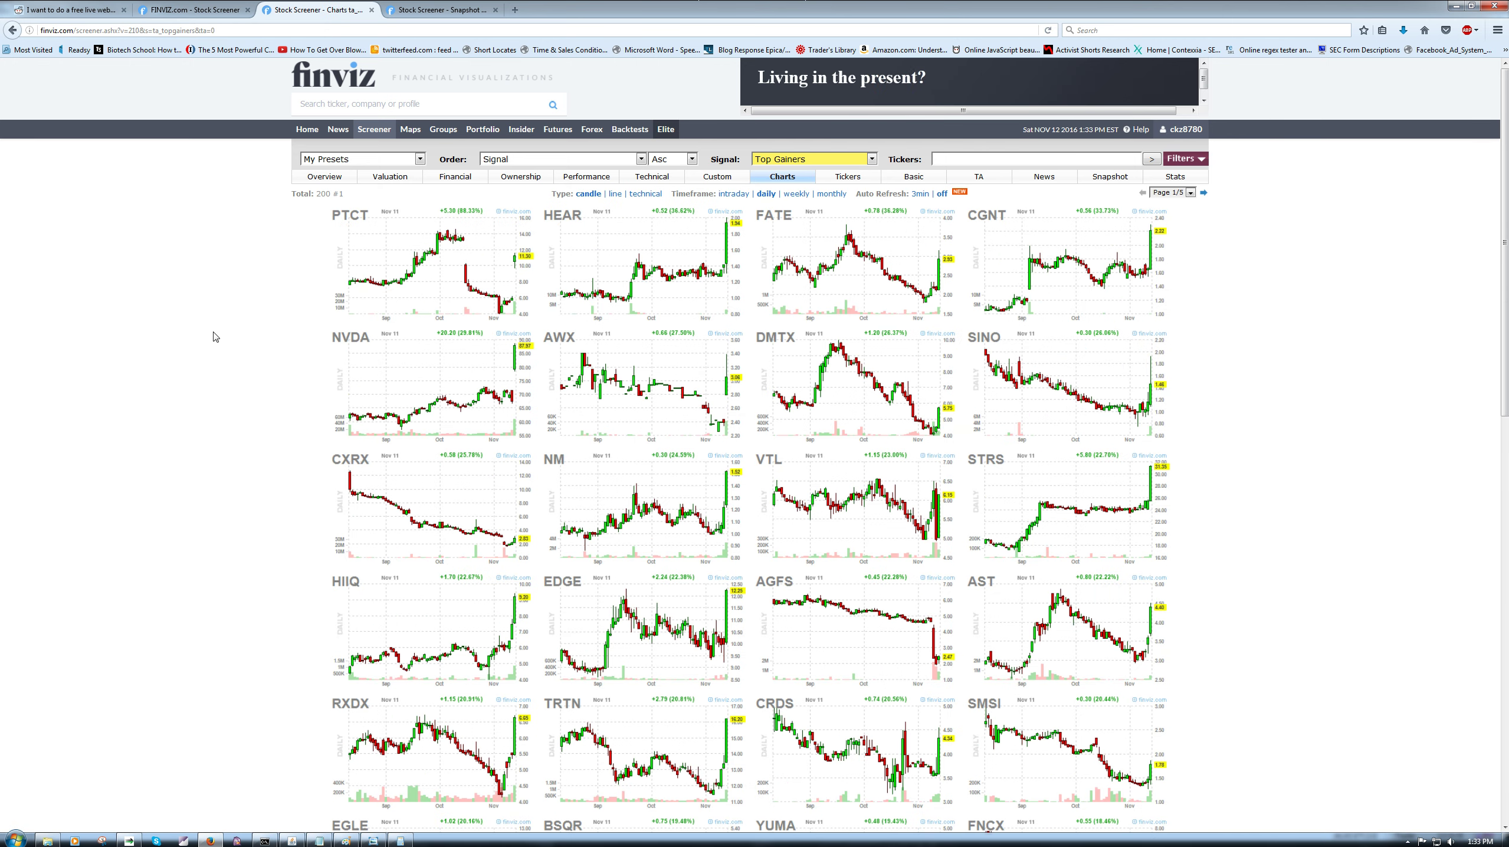
scroll(463, 422, down, 5)
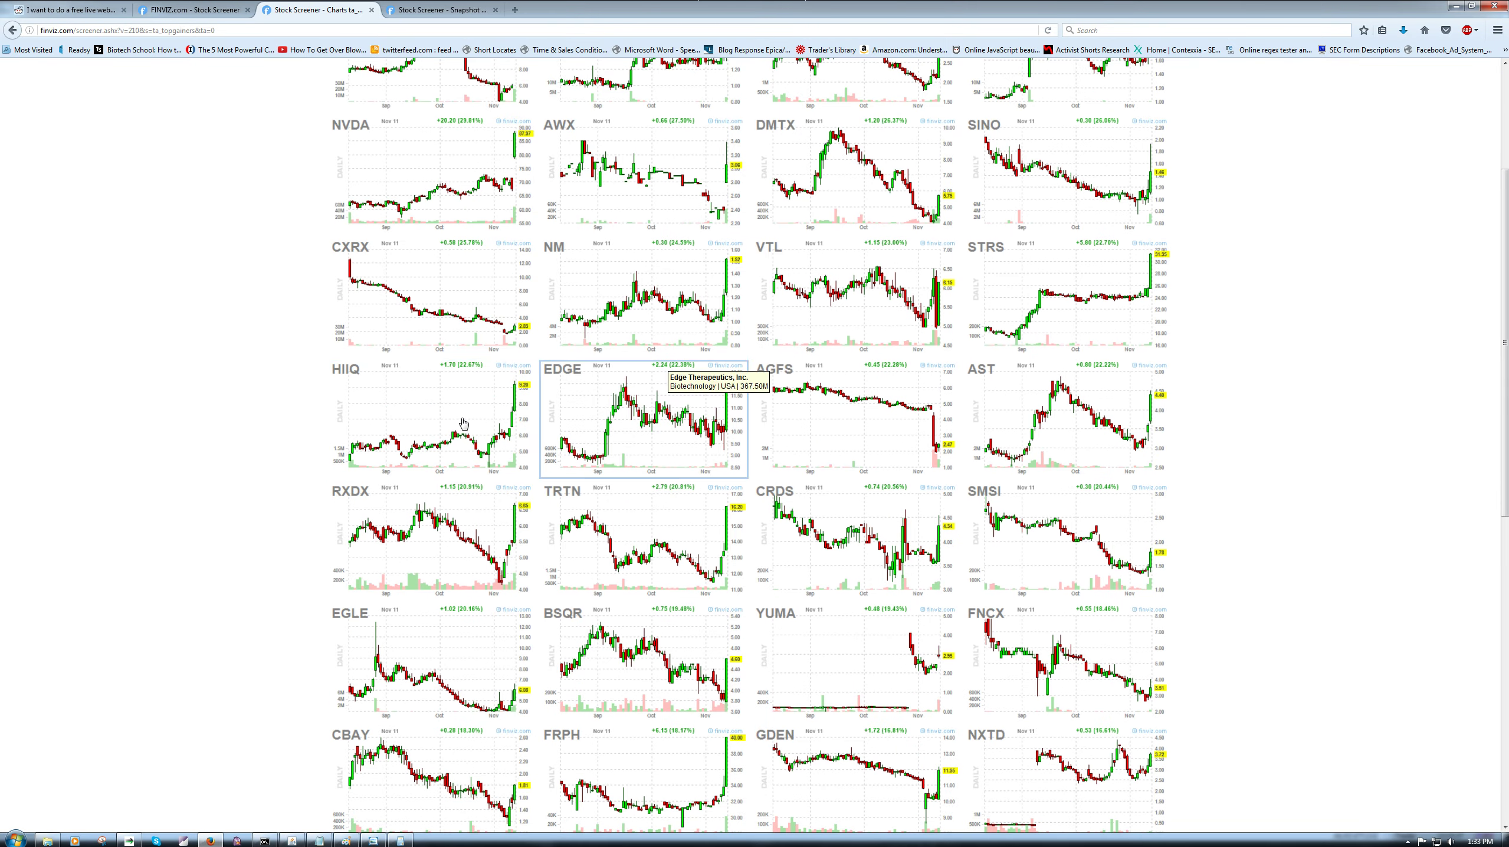
scroll(250, 425, down, 3)
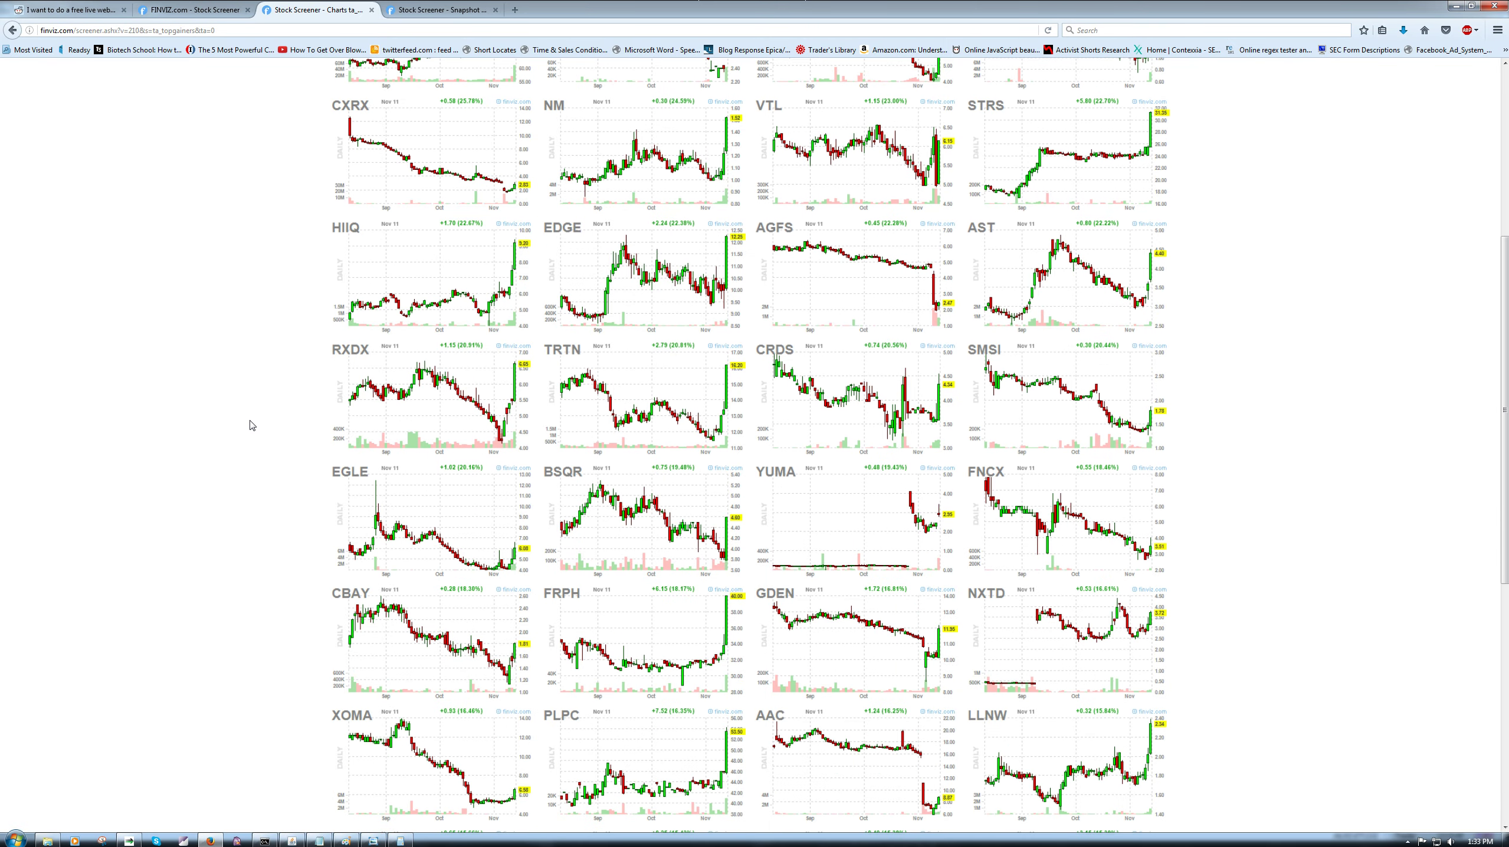
Step: Look through the remaining Top Gainers charts from the XOMA row to the end of the first page
scroll(249, 425, down, 8)
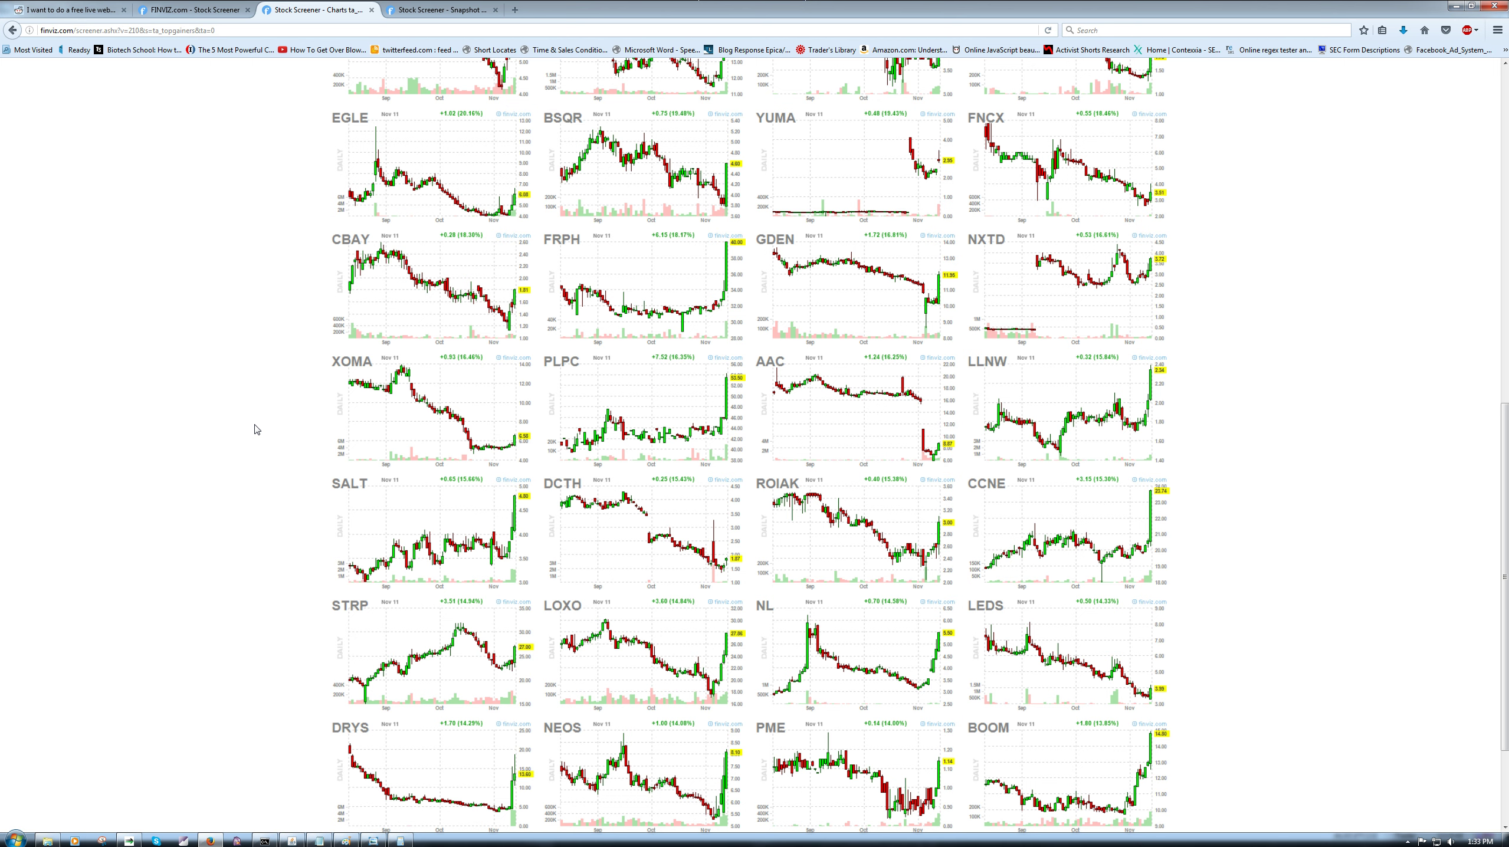
scroll(1256, 413, down, 3)
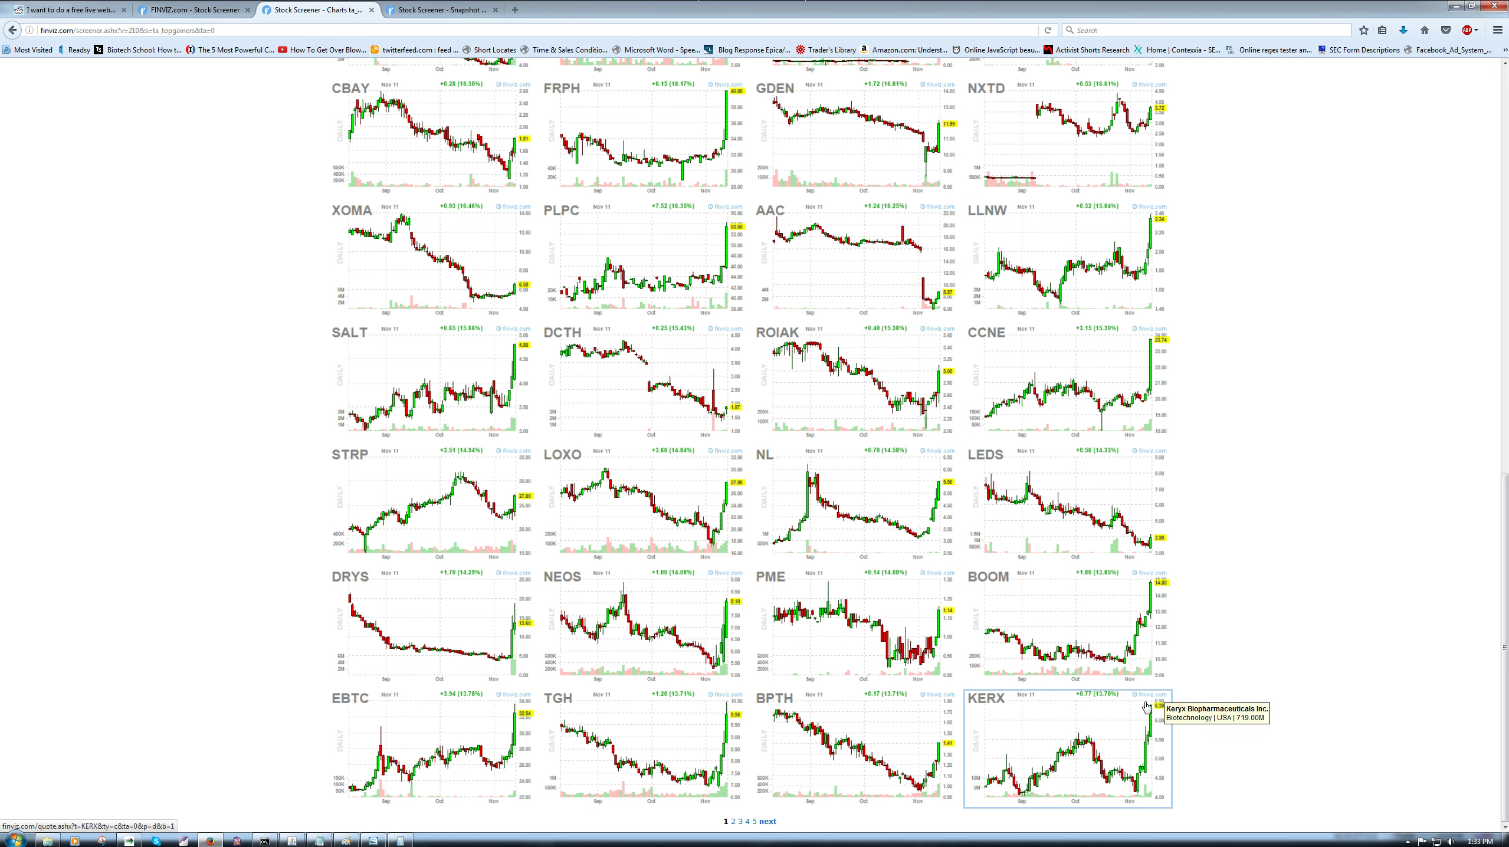
scroll(925, 545, up, 3)
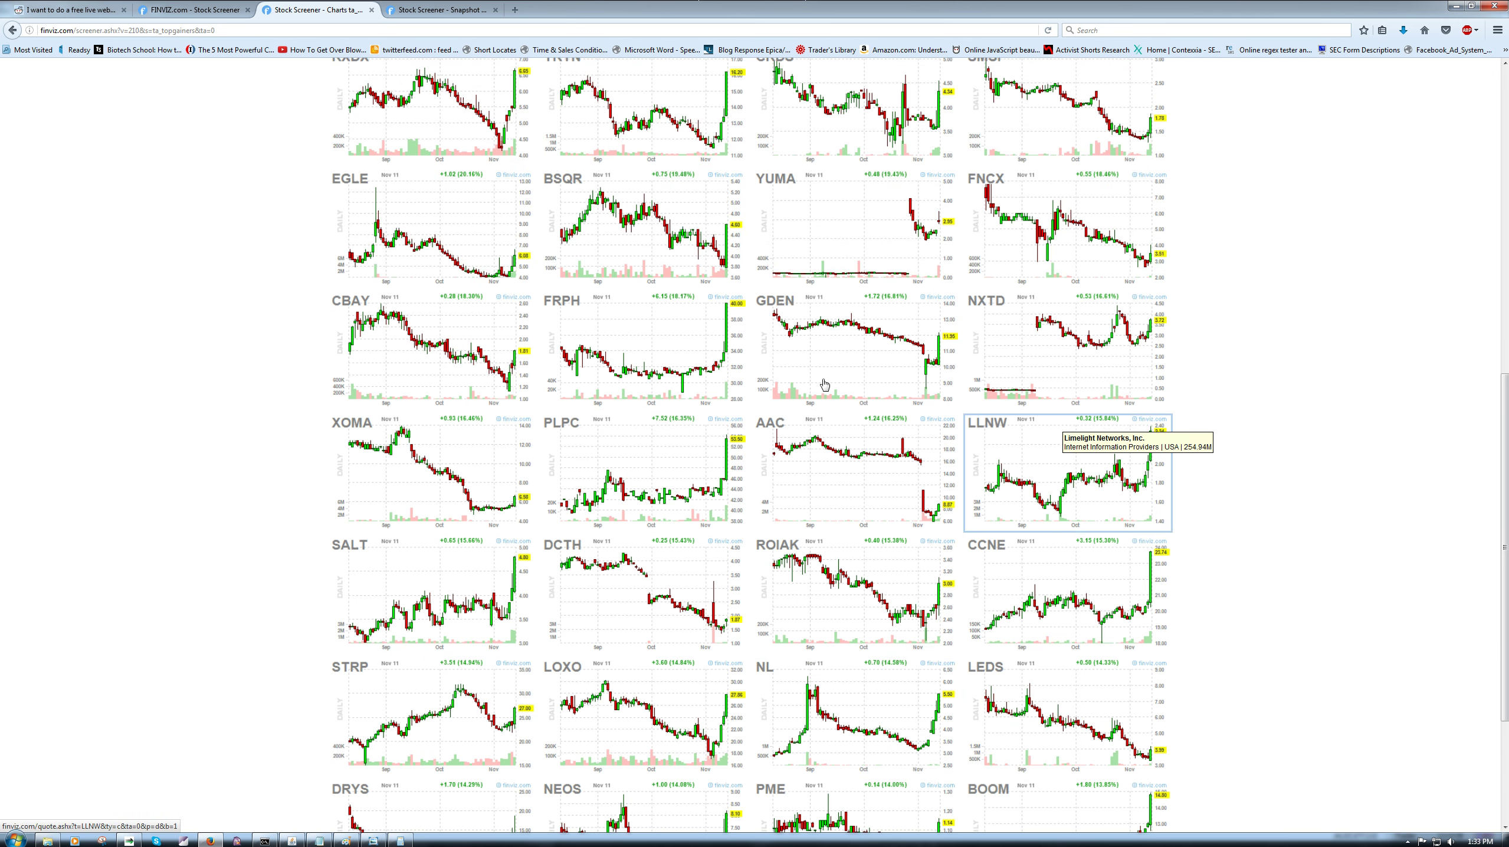
scroll(825, 385, up, 4)
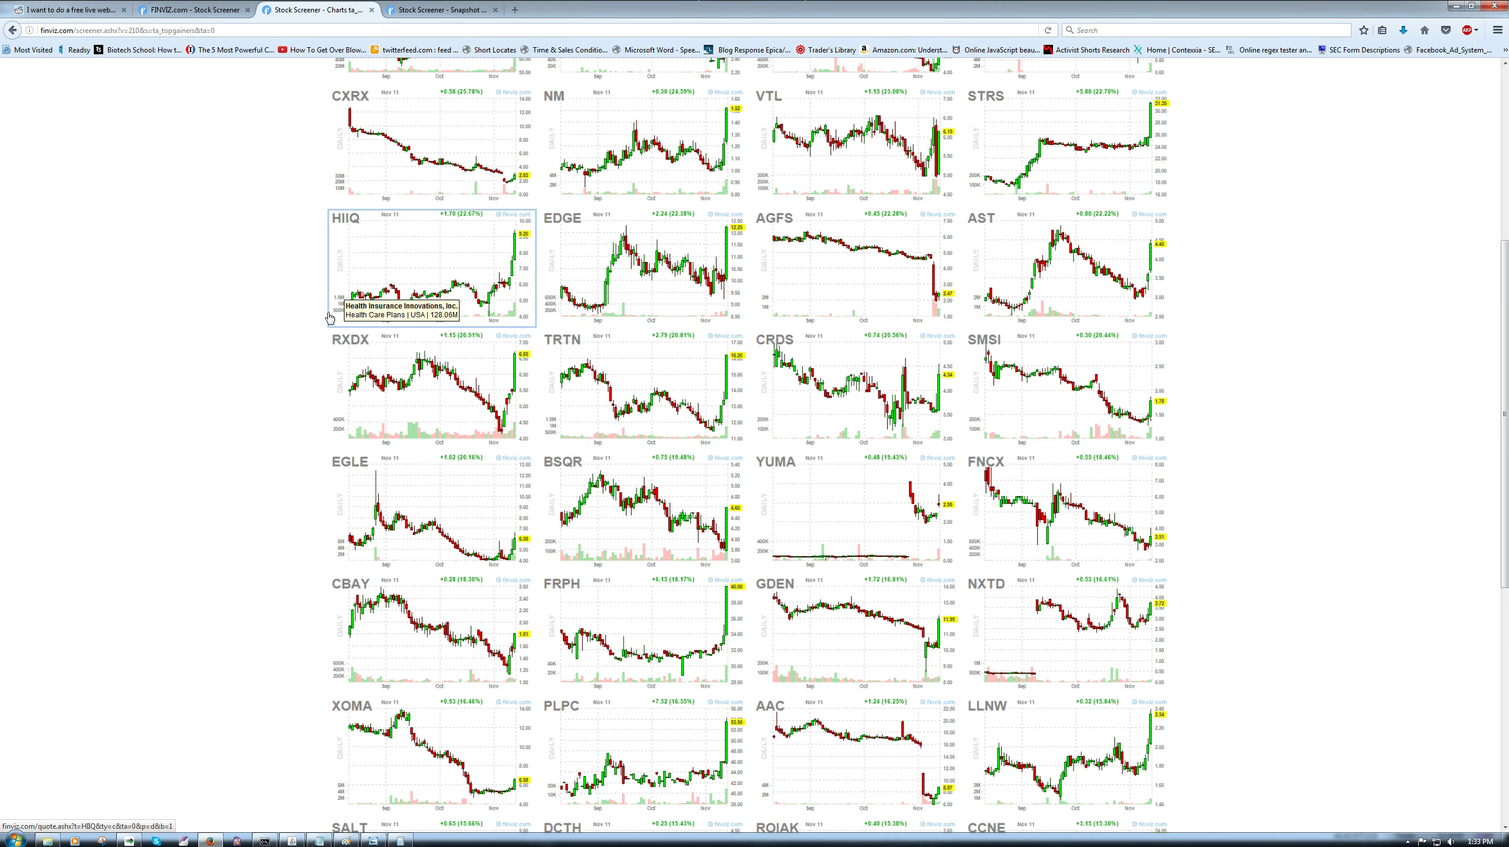
scroll(329, 317, up, 5)
scroll(313, 350, down, 3)
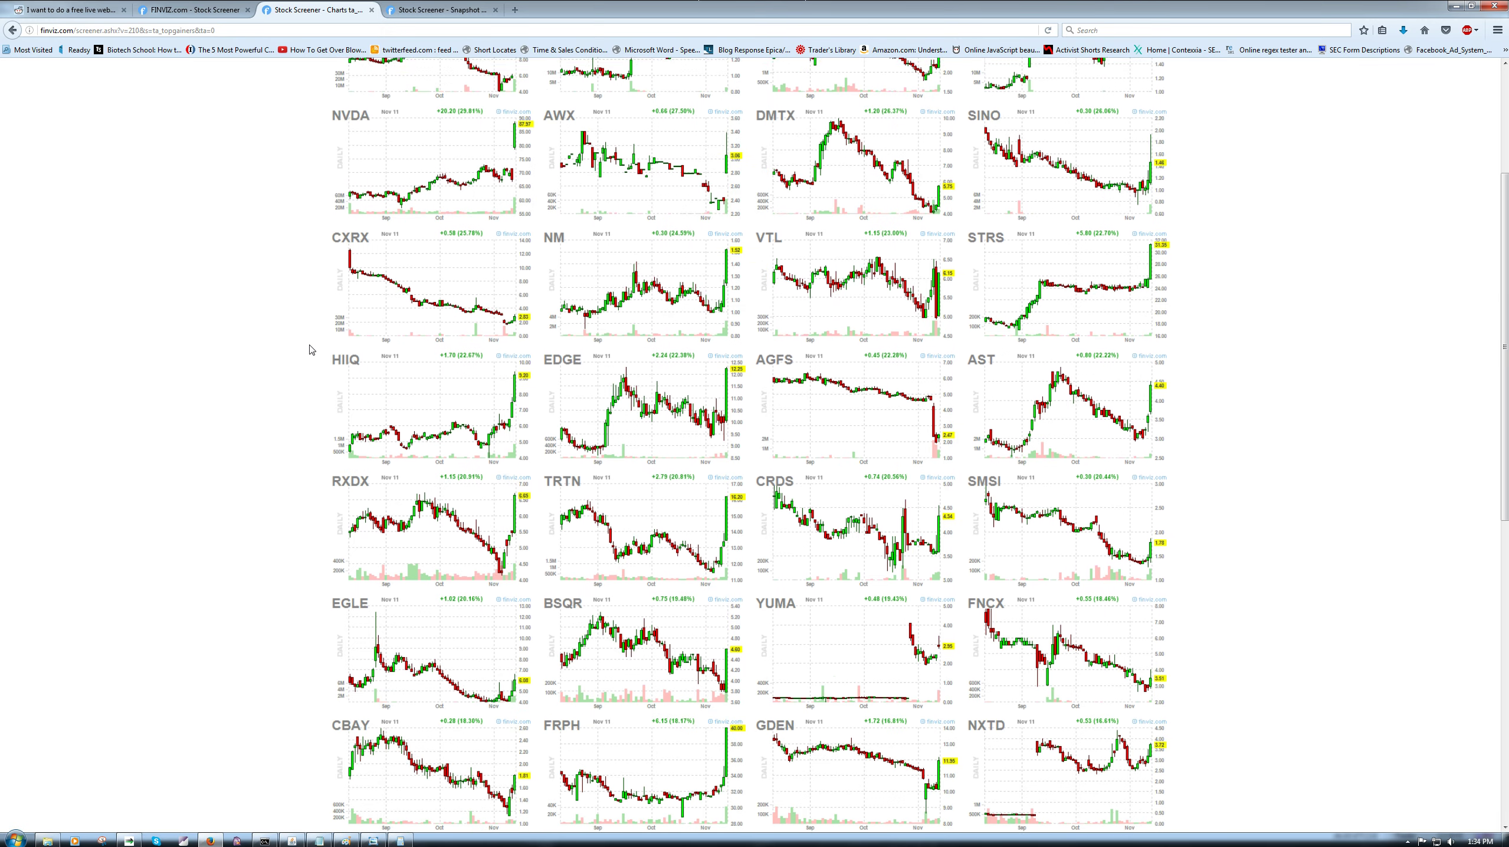
scroll(311, 344, down, 9)
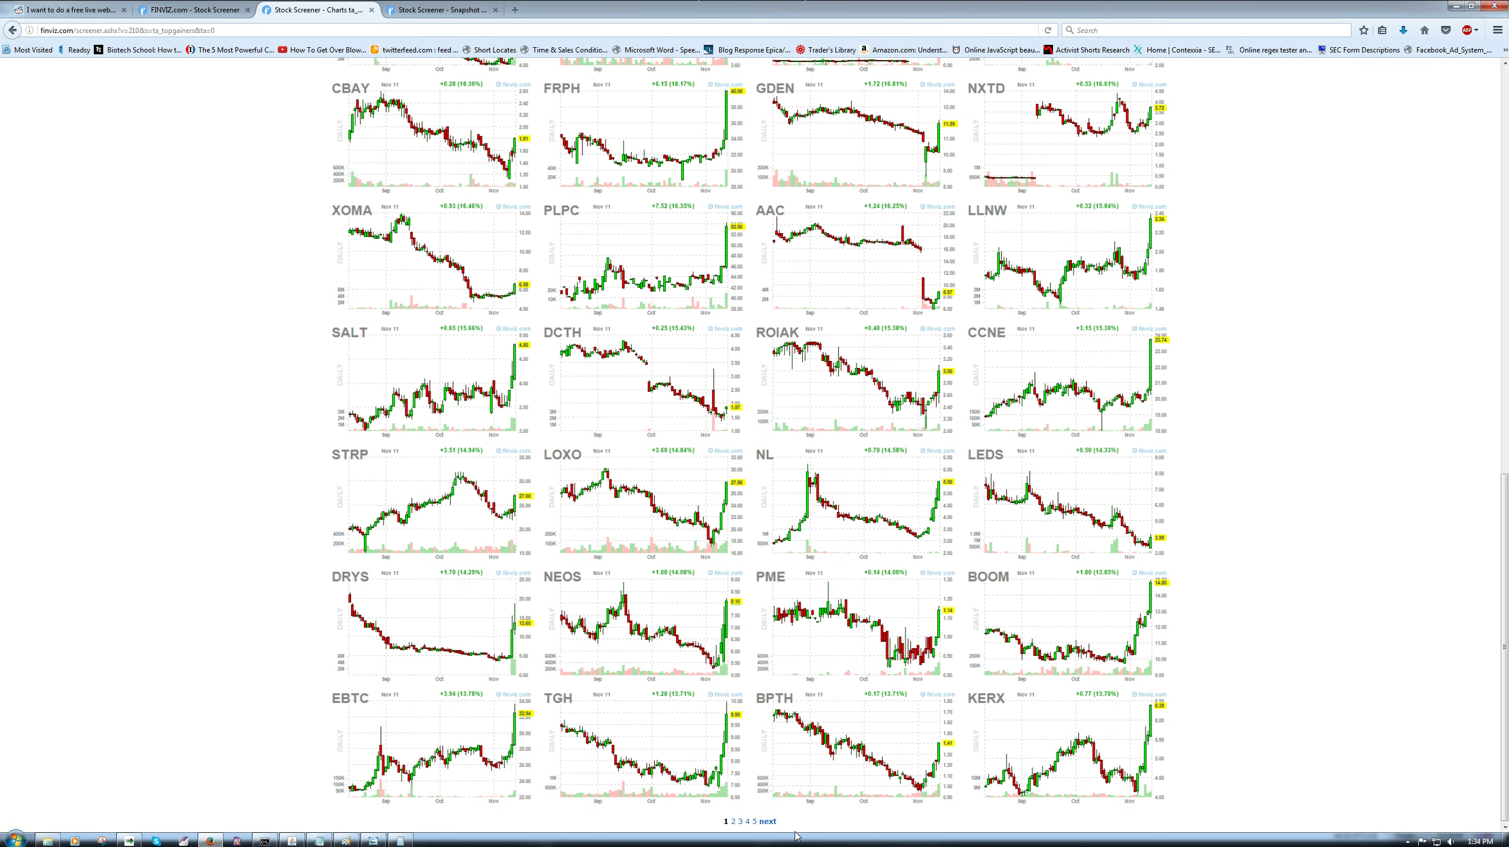
Step: Open the second page of the Top Gainers charts and glance over its first rows
click(767, 821)
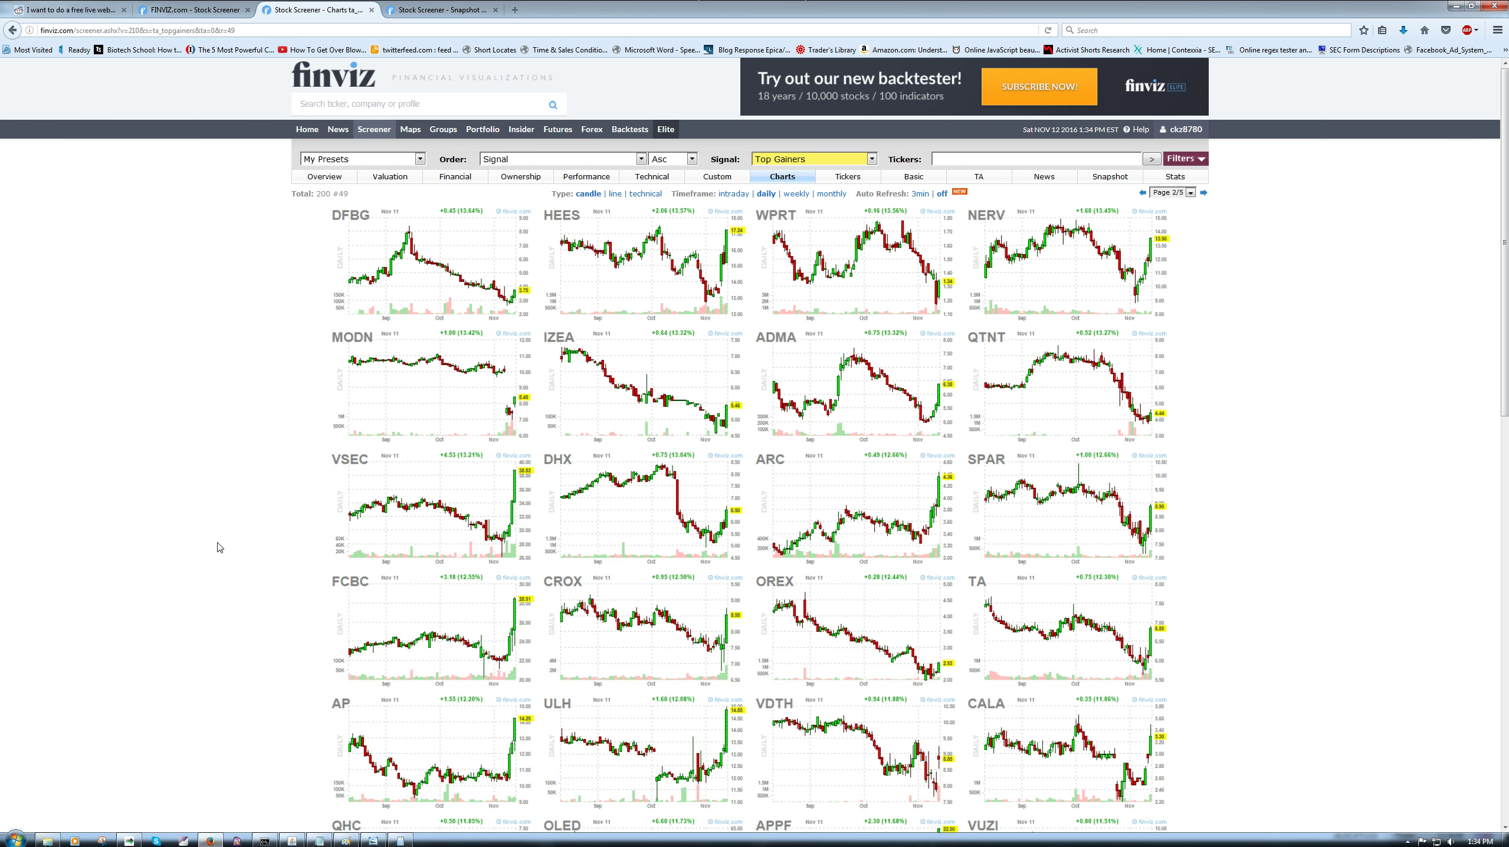
scroll(211, 522, down, 2)
scroll(236, 489, up, 2)
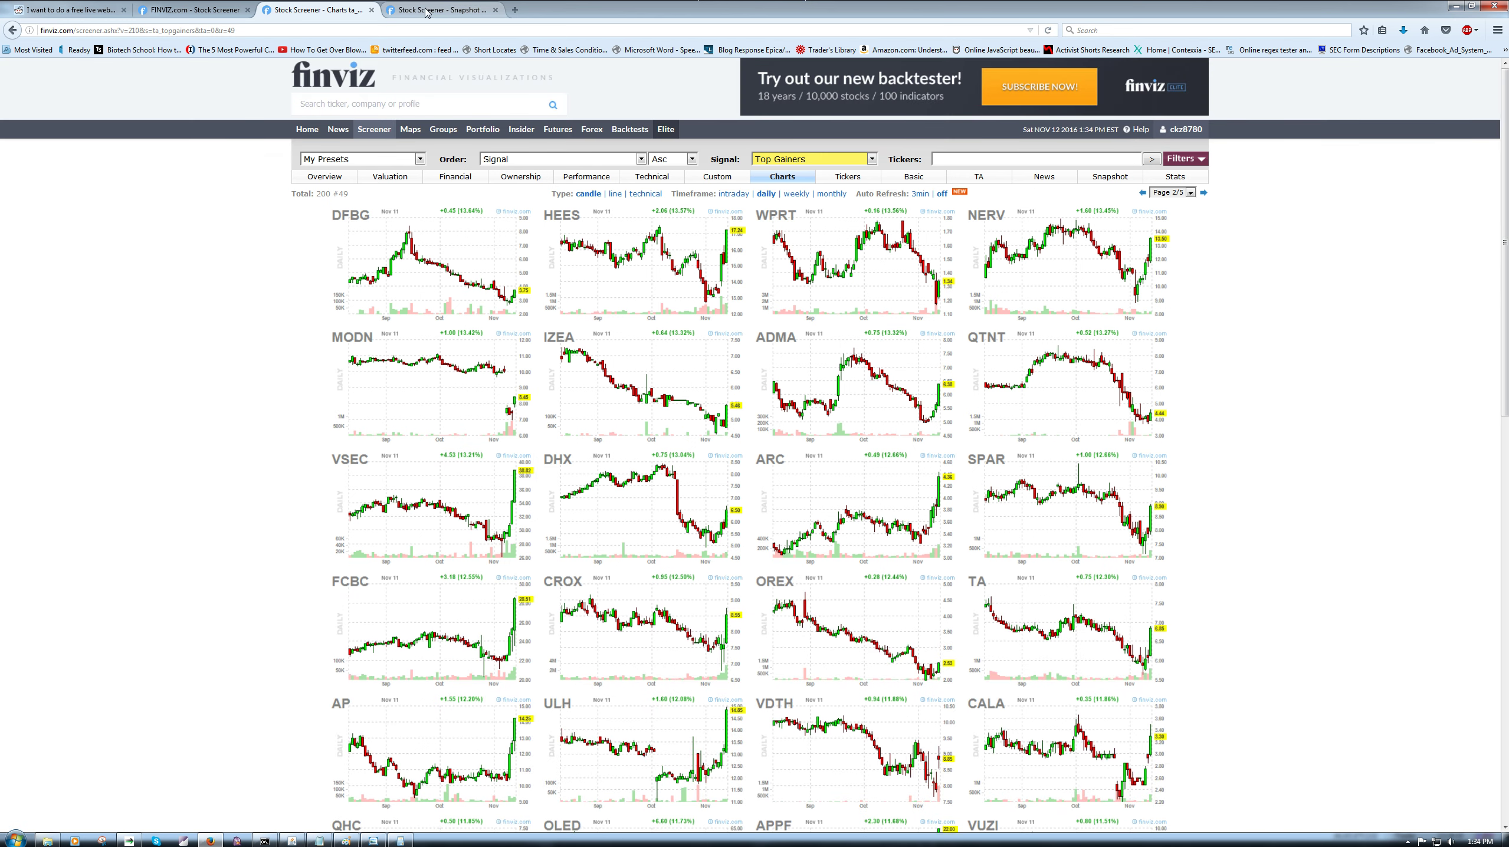
Step: Display the Top Losers screen as daily candle charts
click(427, 10)
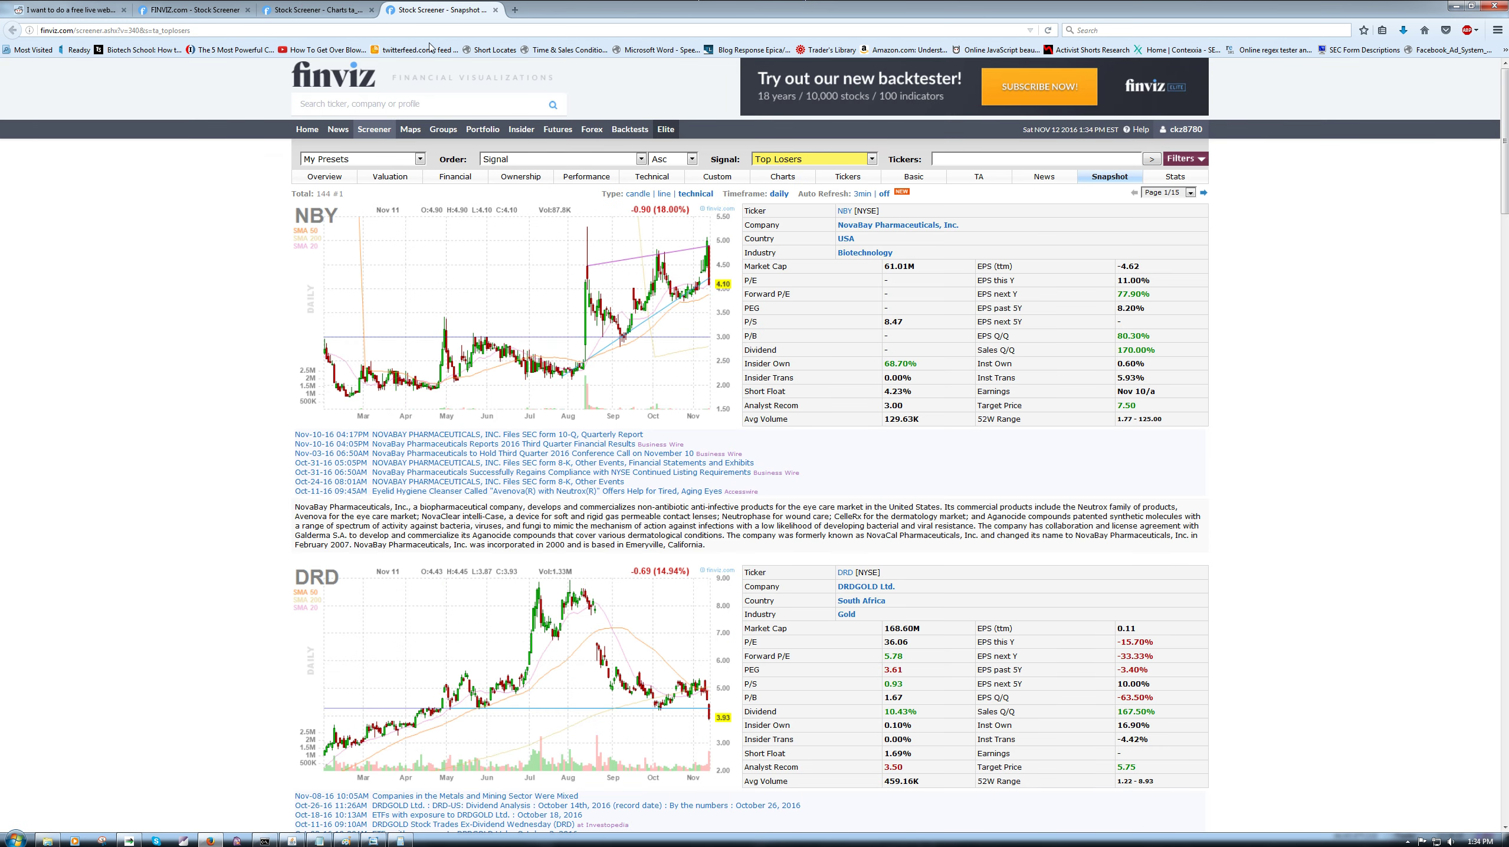
click(771, 178)
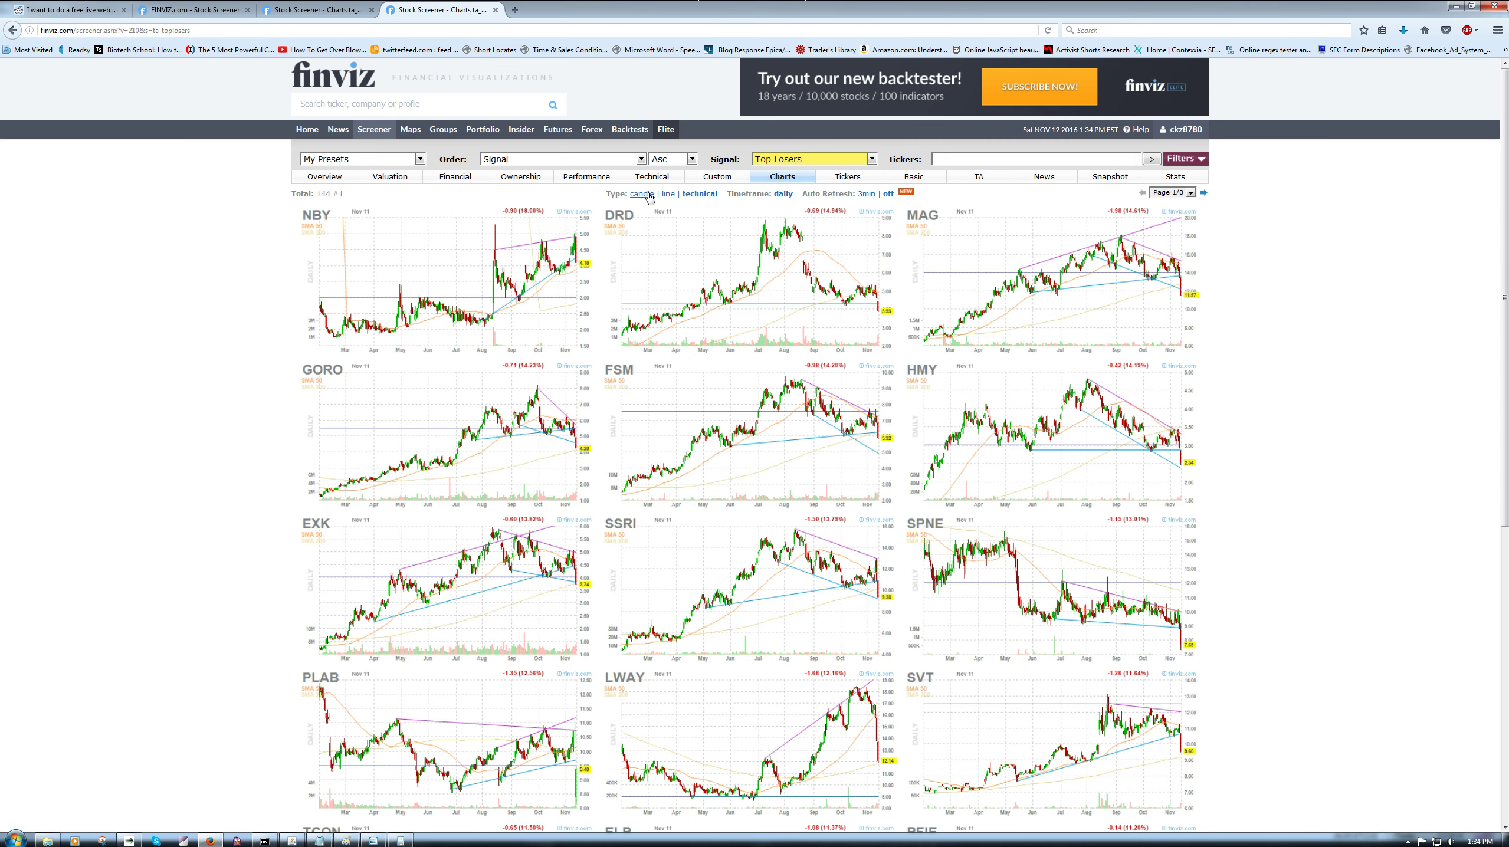
click(641, 194)
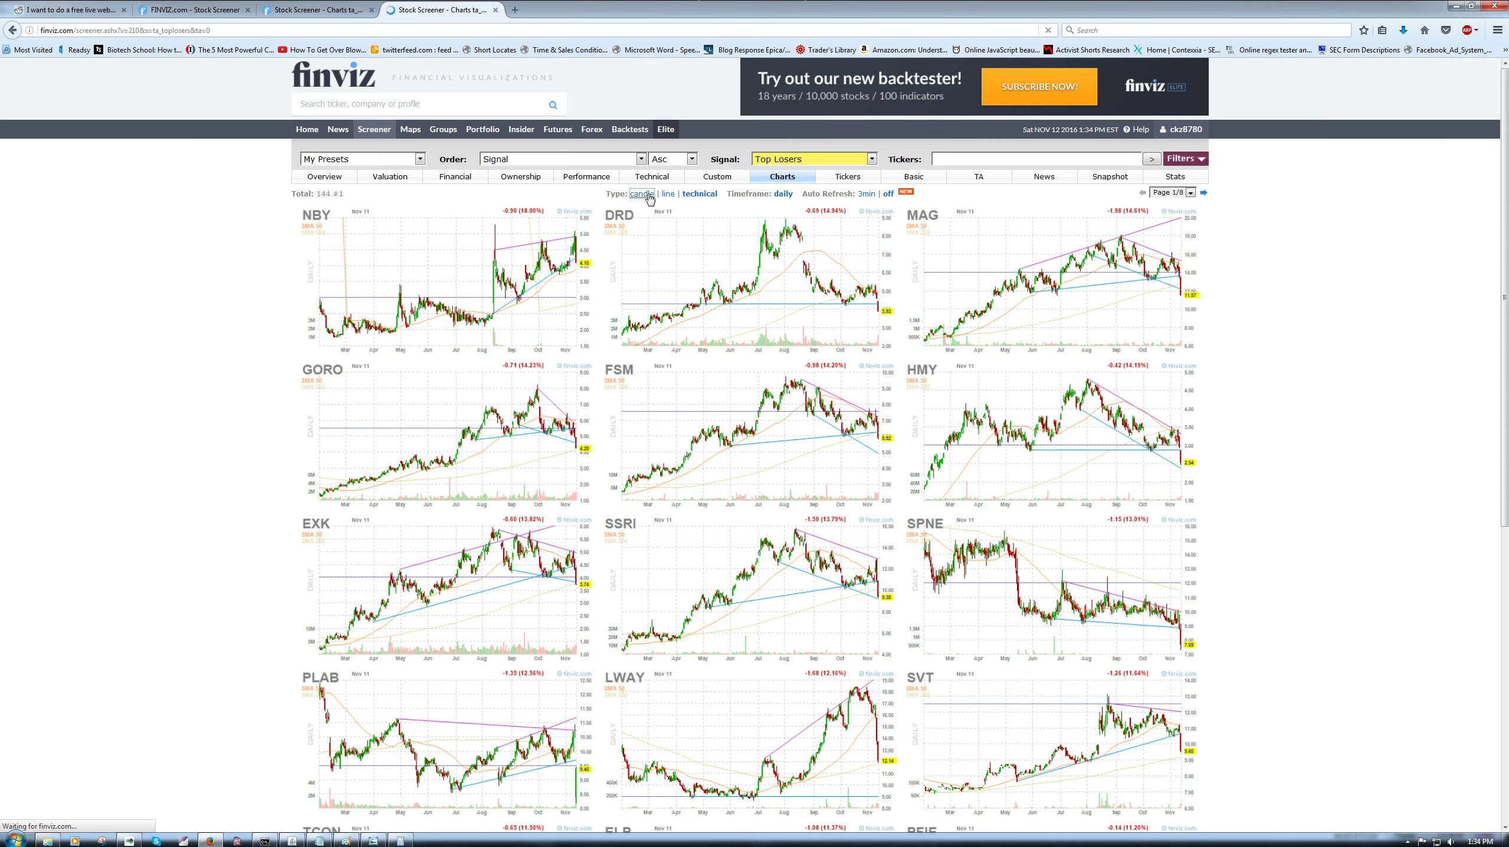
click(646, 194)
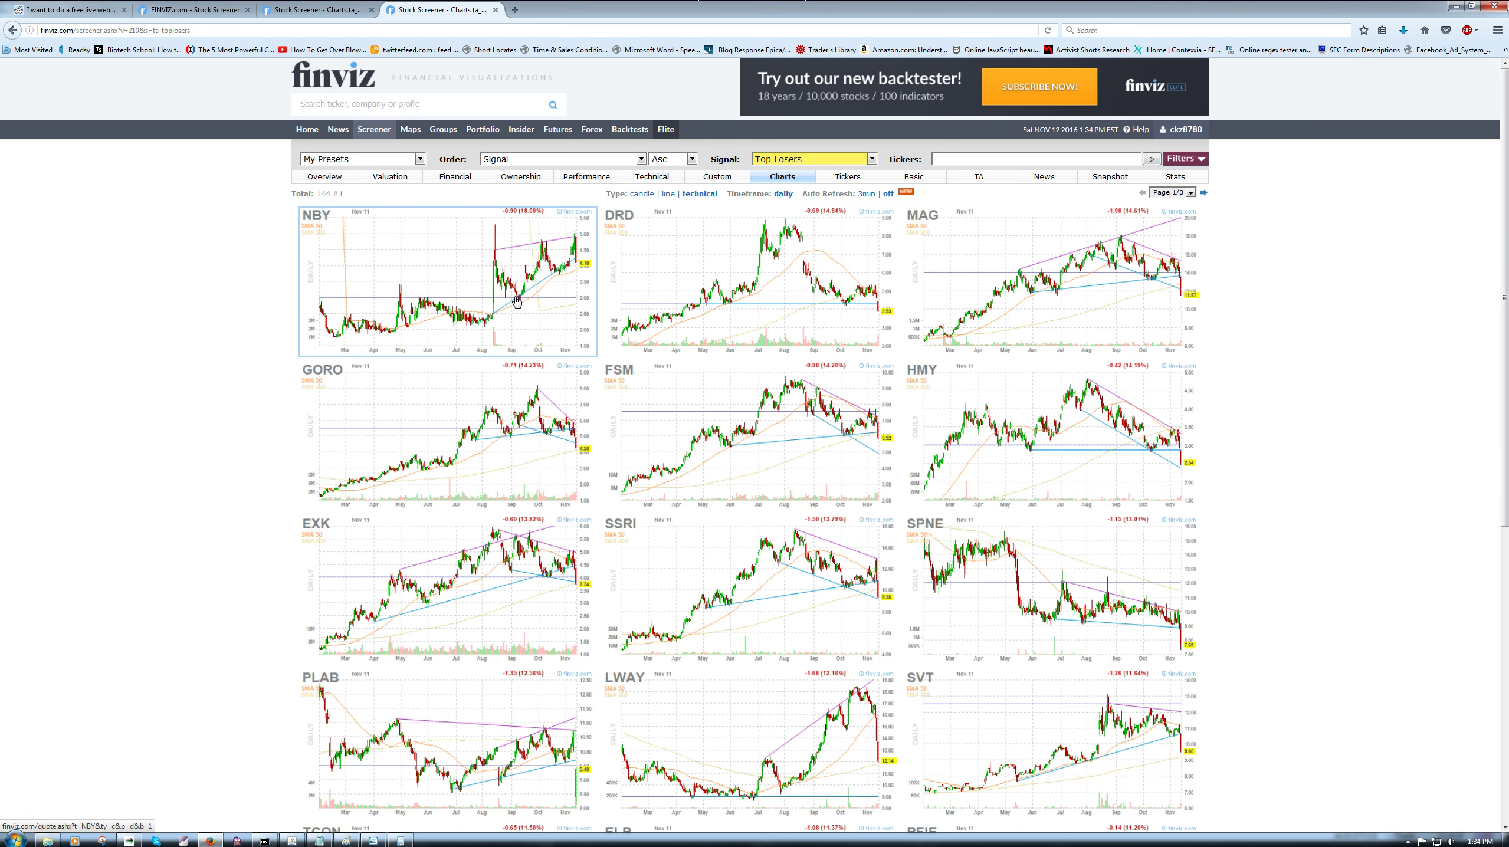
click(645, 198)
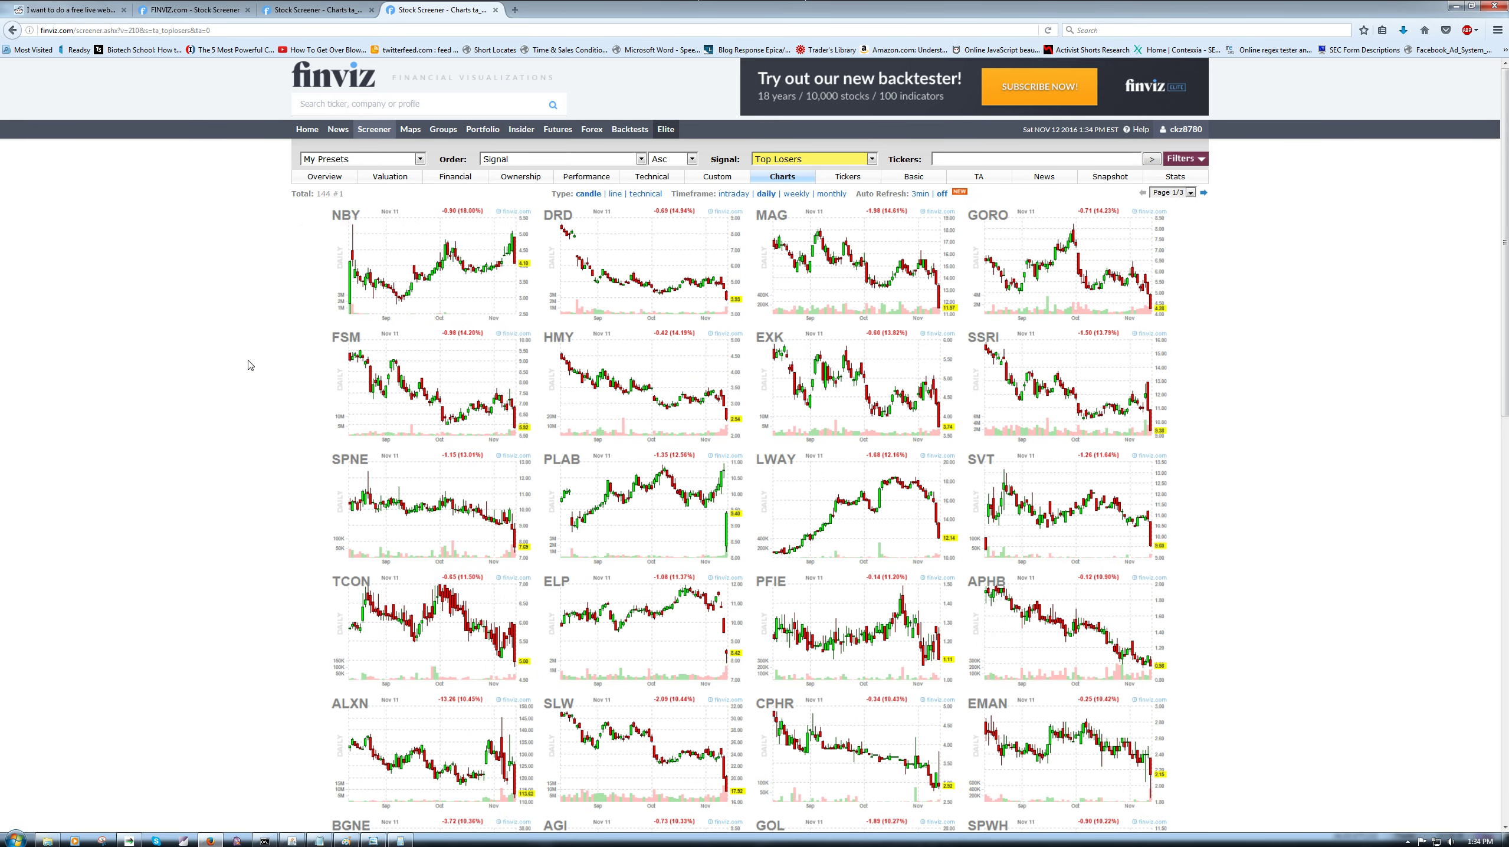
Step: Look through the first page of Top Losers charts and return to the second page of Top Gainers charts
scroll(286, 424, down, 5)
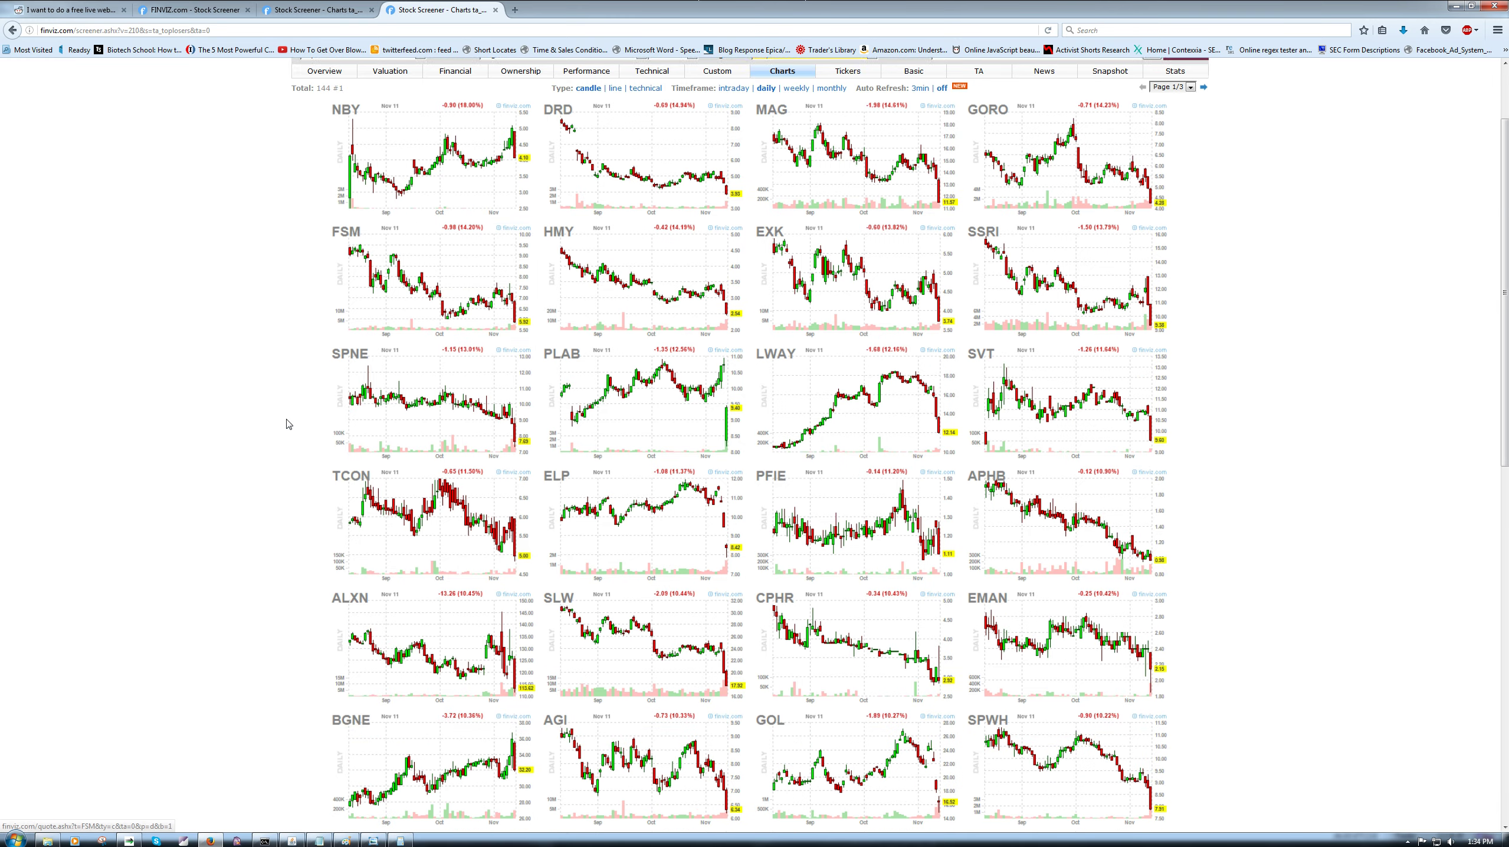
scroll(262, 424, down, 7)
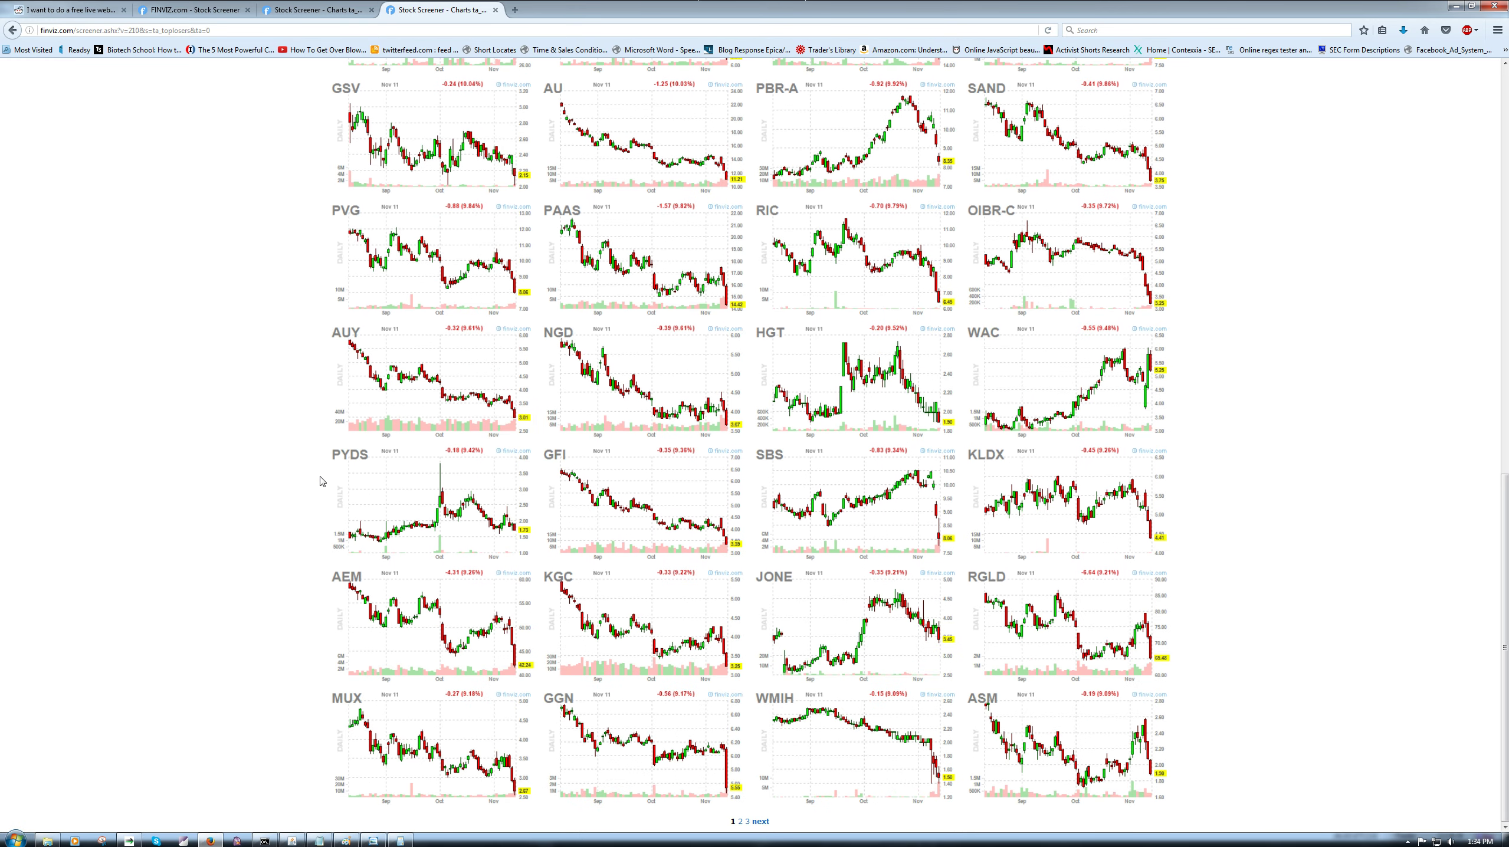
scroll(247, 509, up, 12)
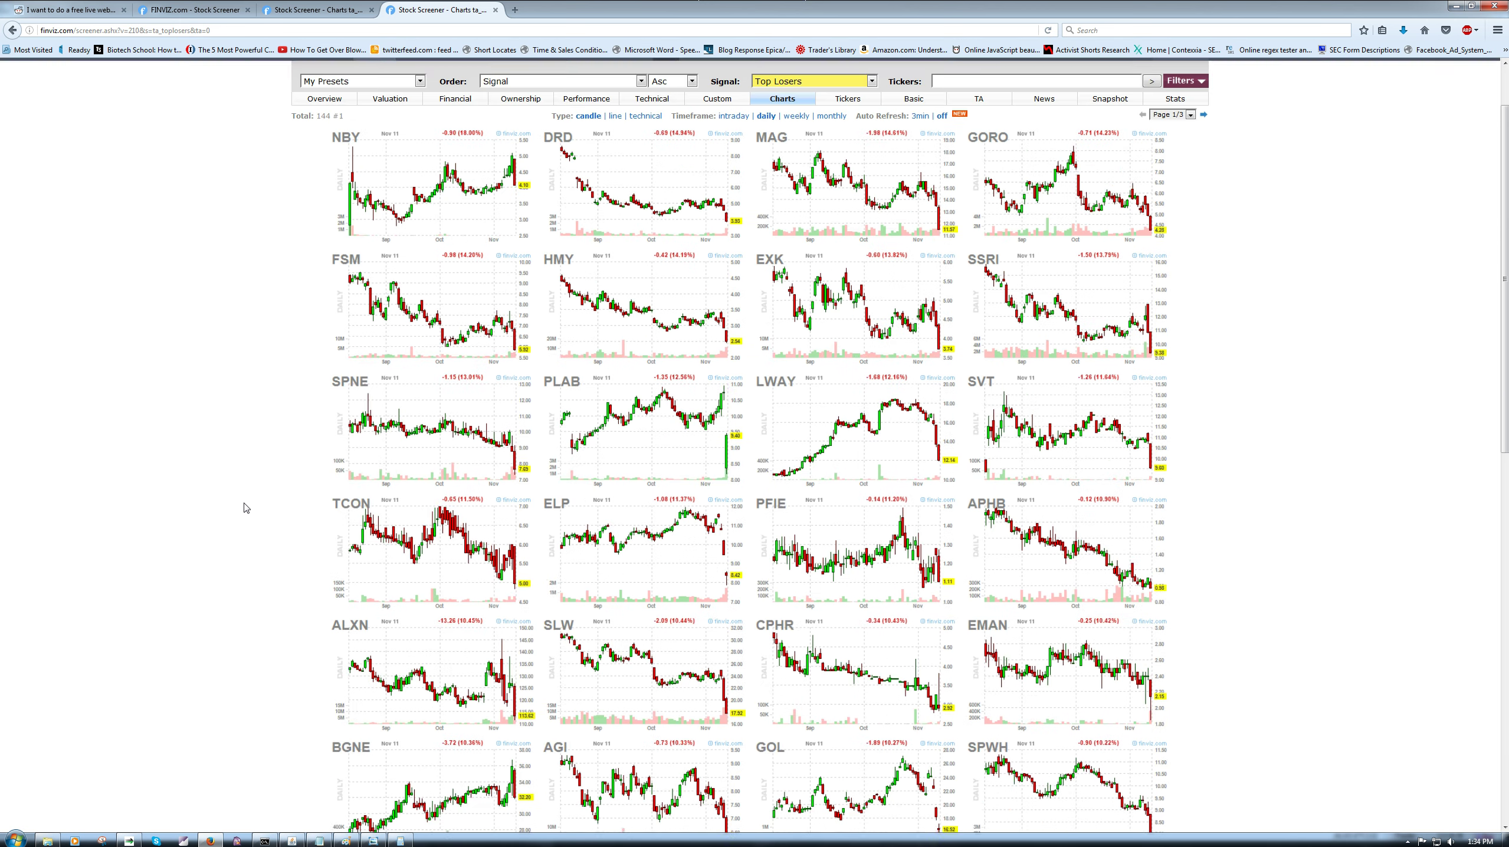
click(303, 11)
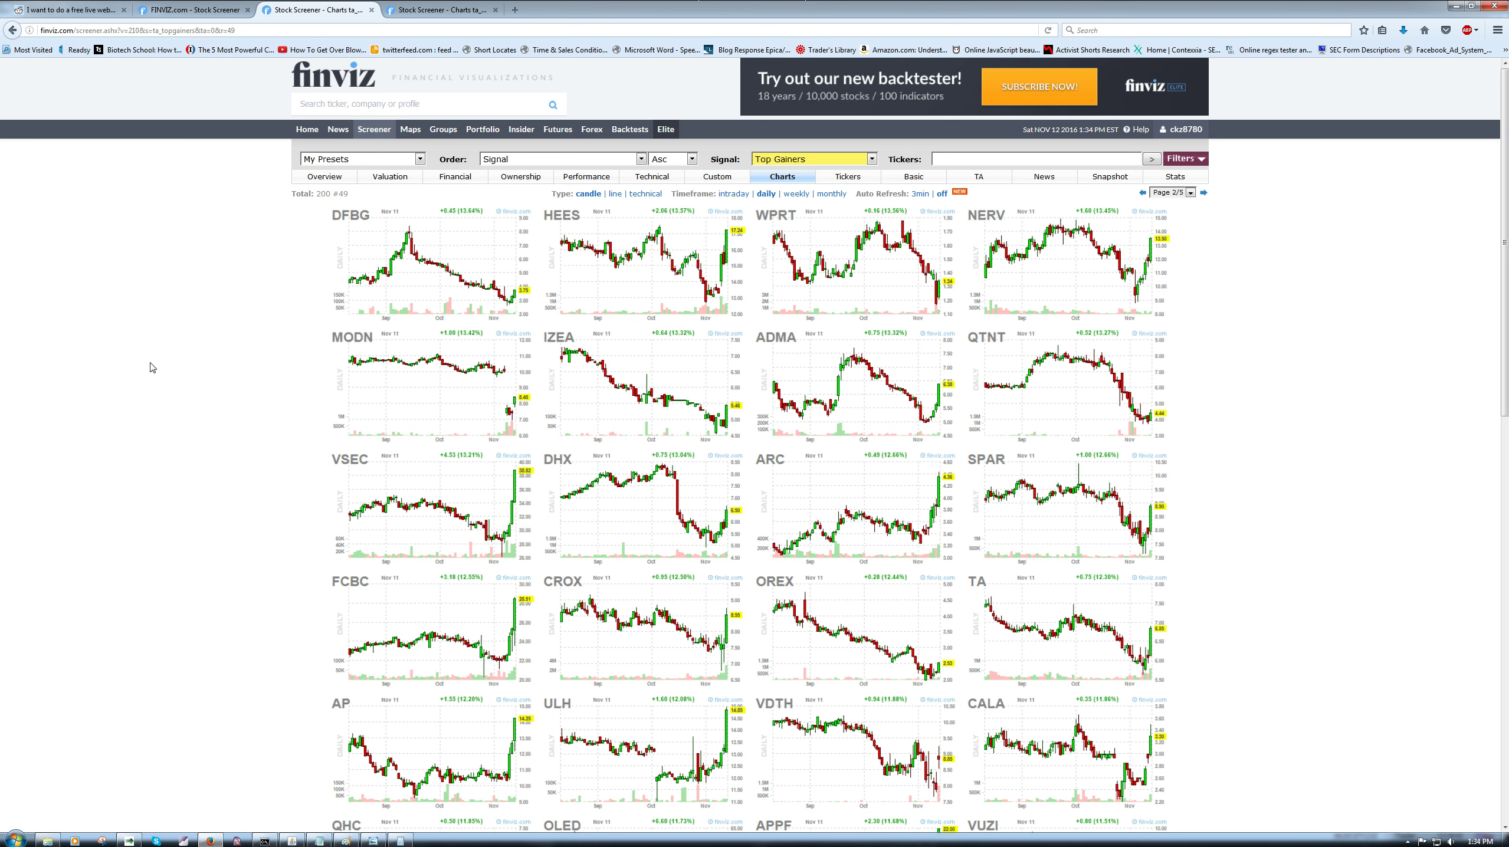
scroll(152, 368, down, 3)
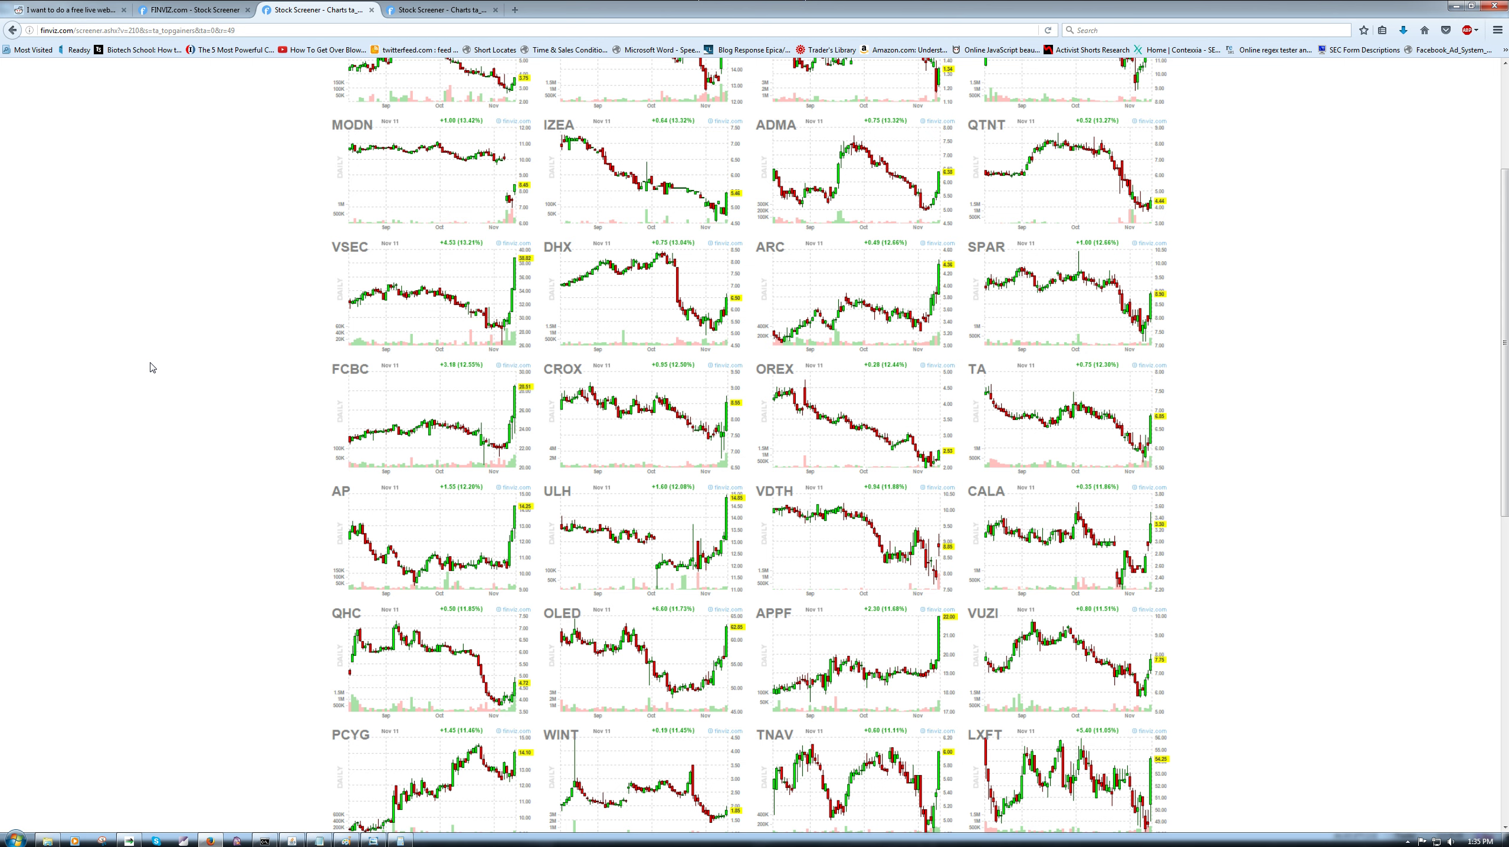
Step: Switch to the trading platform, load NVDA from the watchlist and show a longer stretch of its daily candles
key(alt+Tab)
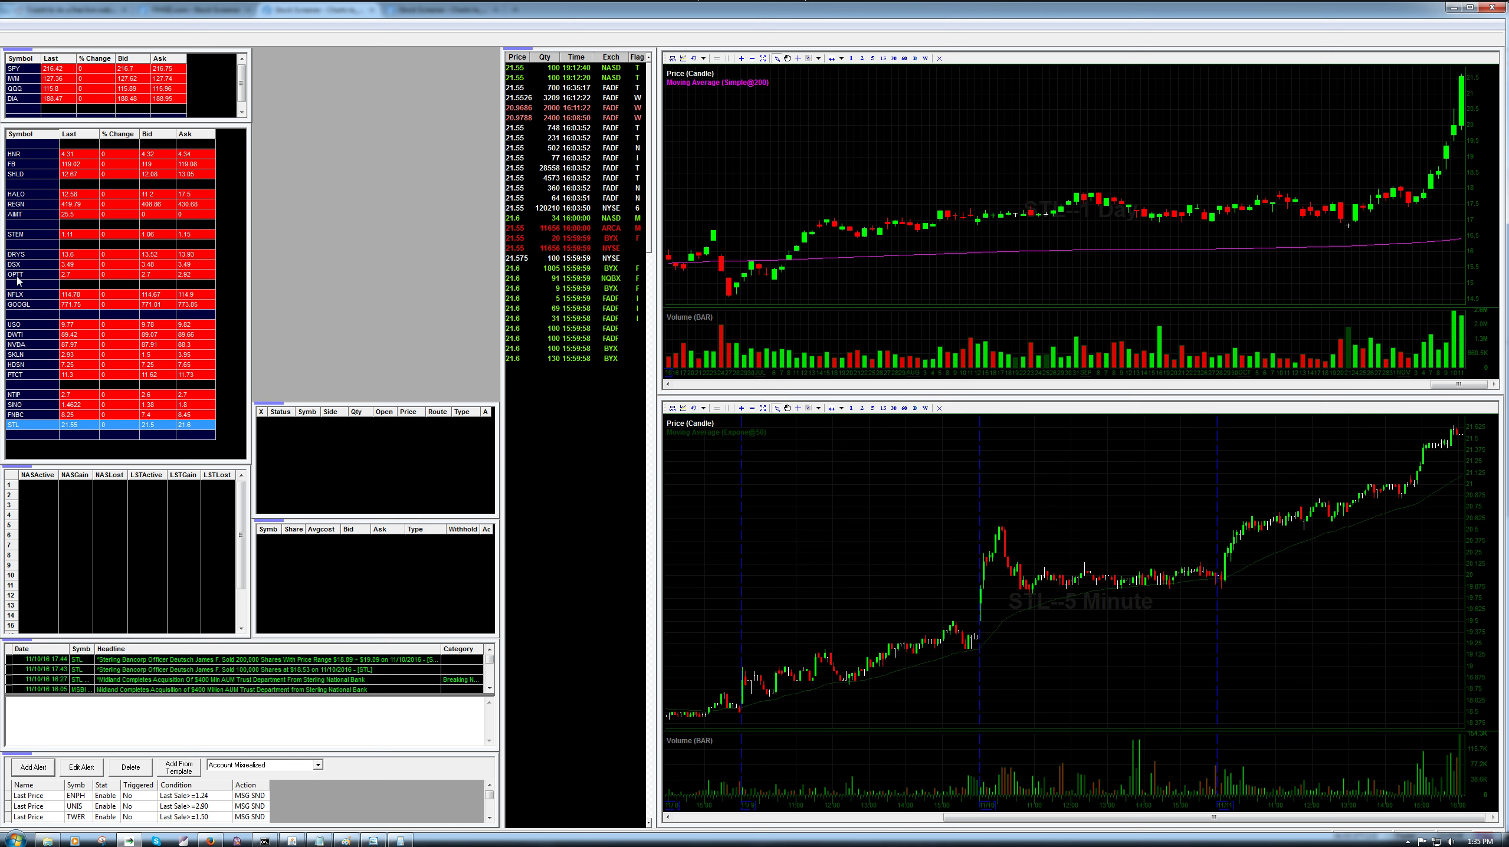
click(34, 345)
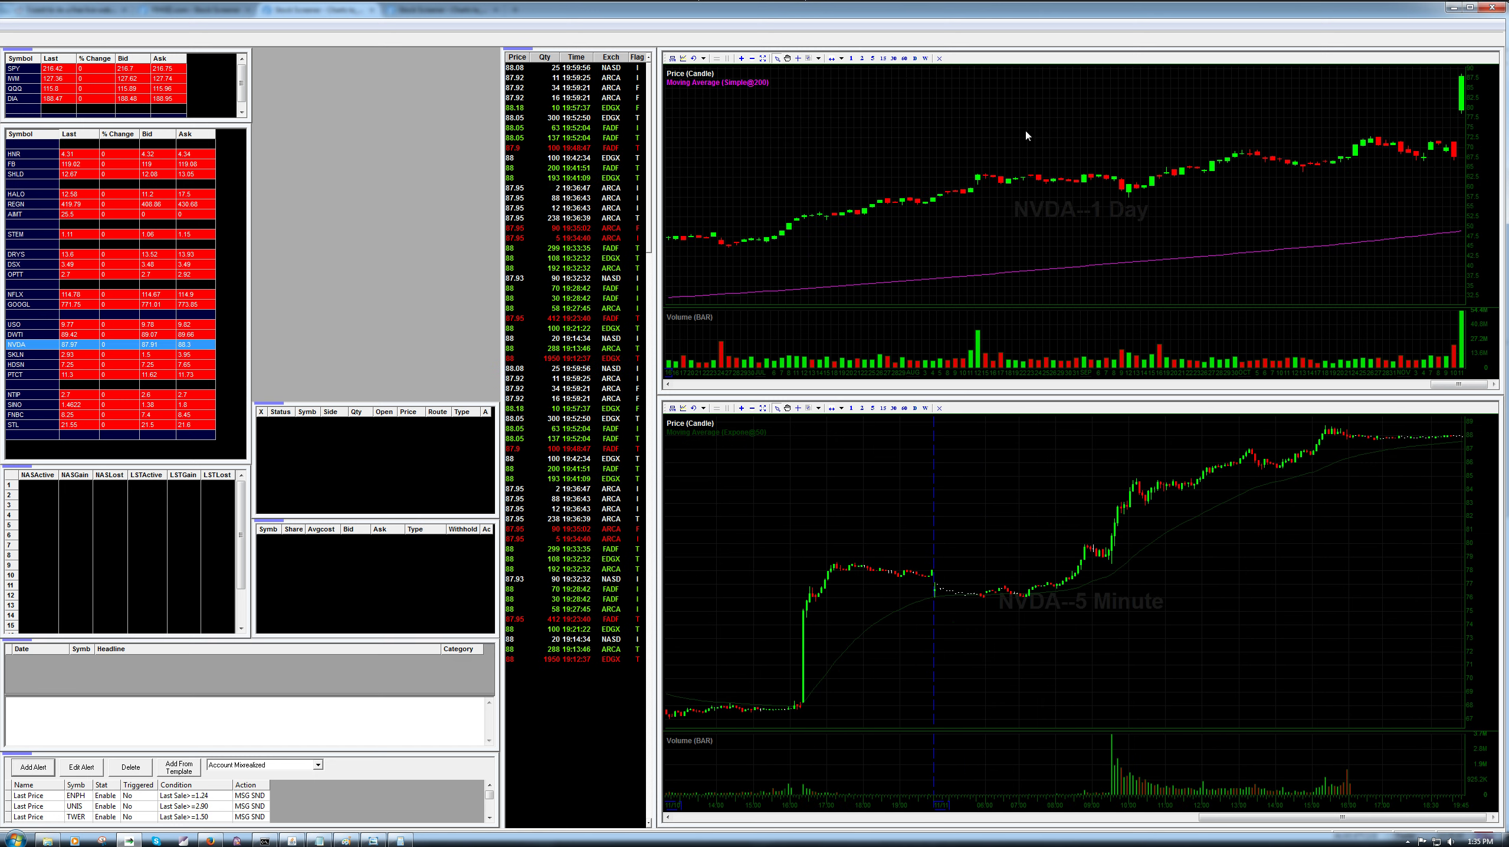
scroll(981, 217, down, 5)
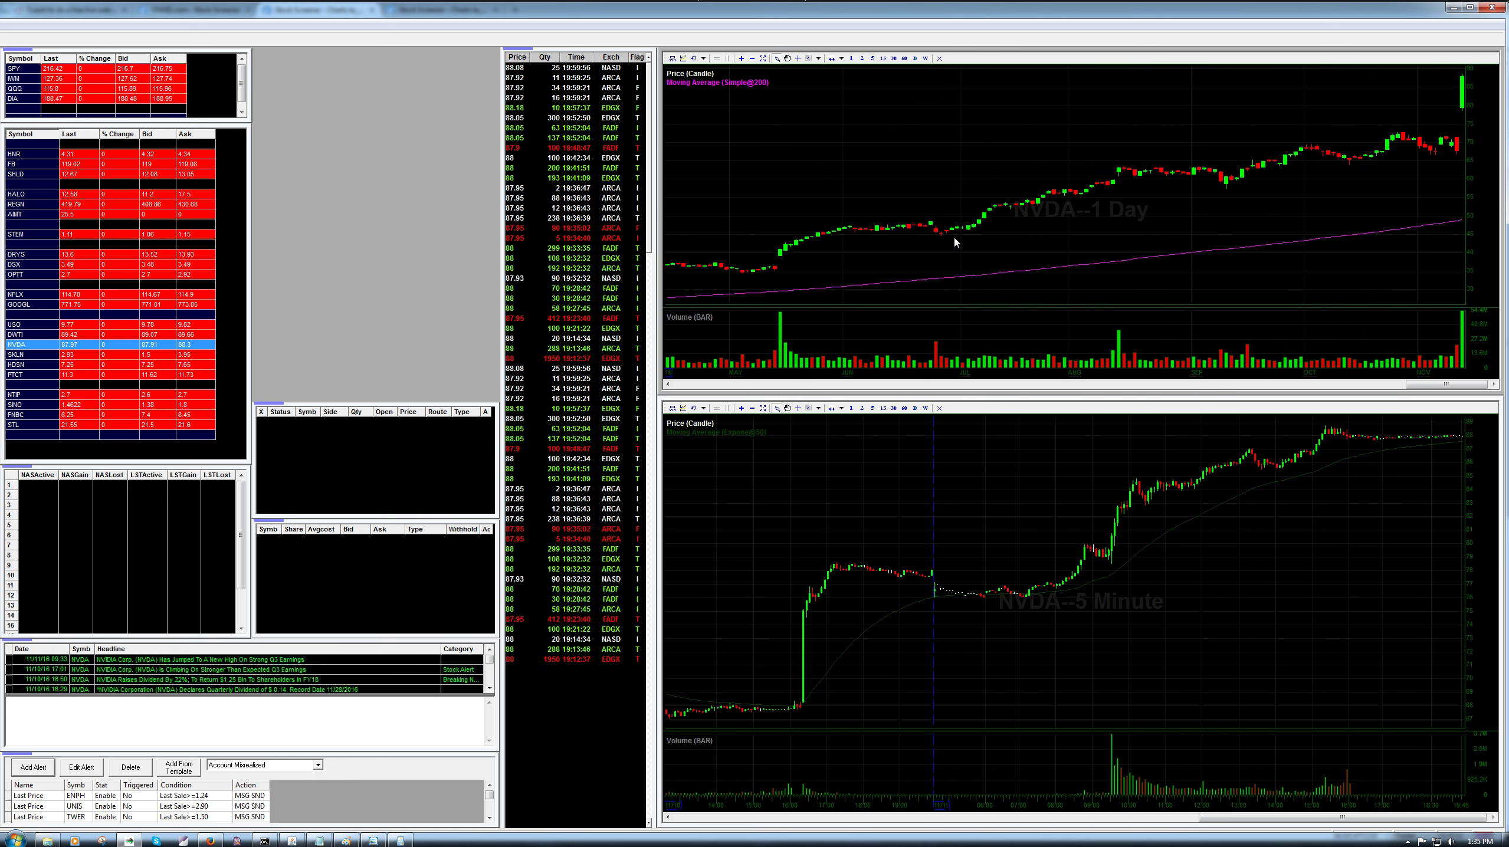
scroll(913, 261, down, 2)
Step: Inspect the price data of the mid-May 2016 gap-up candles on the NVDA daily chart
mouse_move(875, 254)
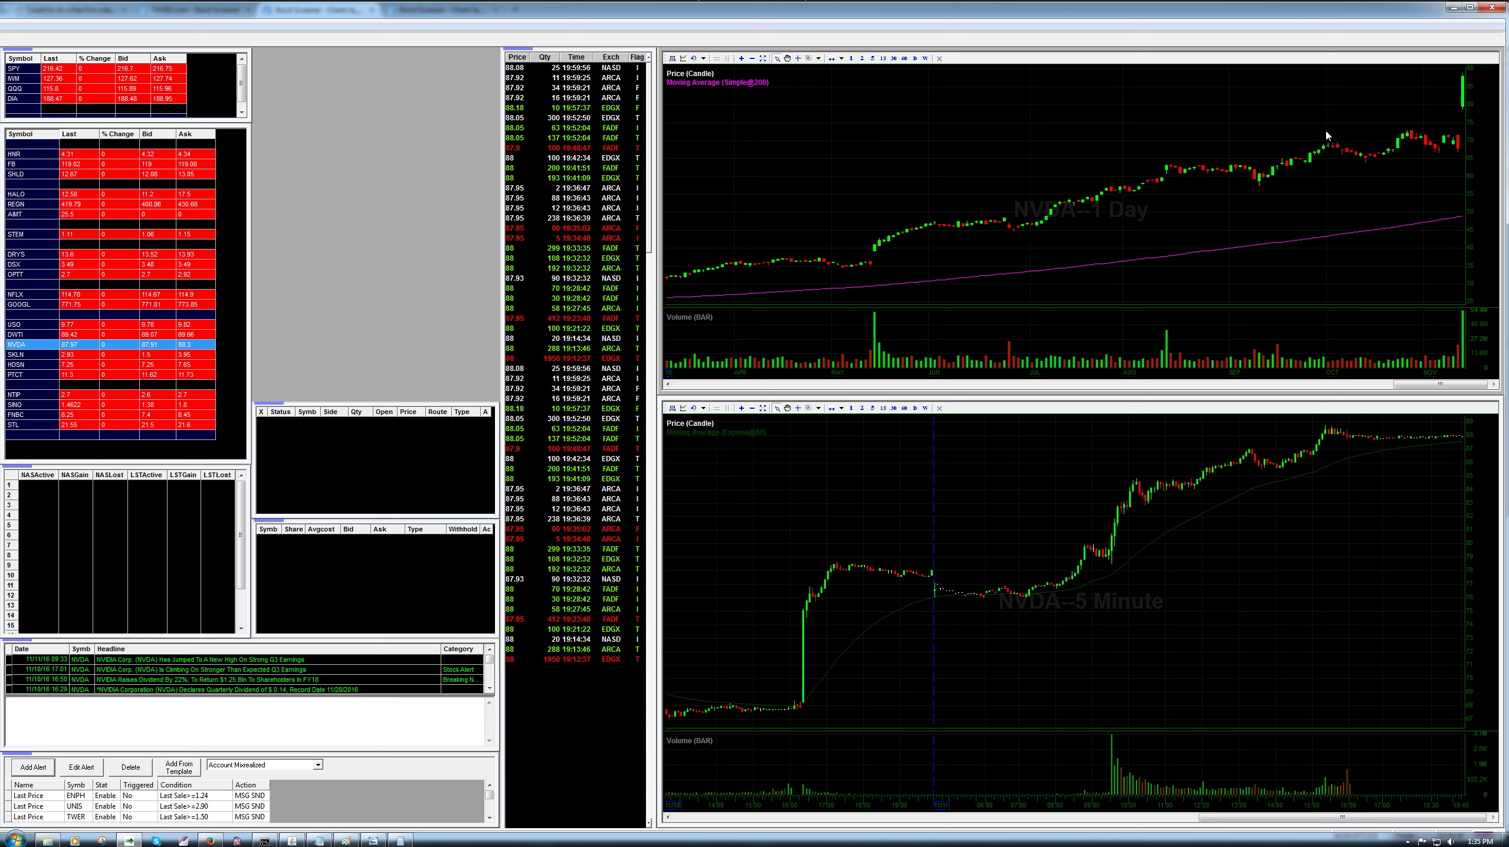
click(875, 259)
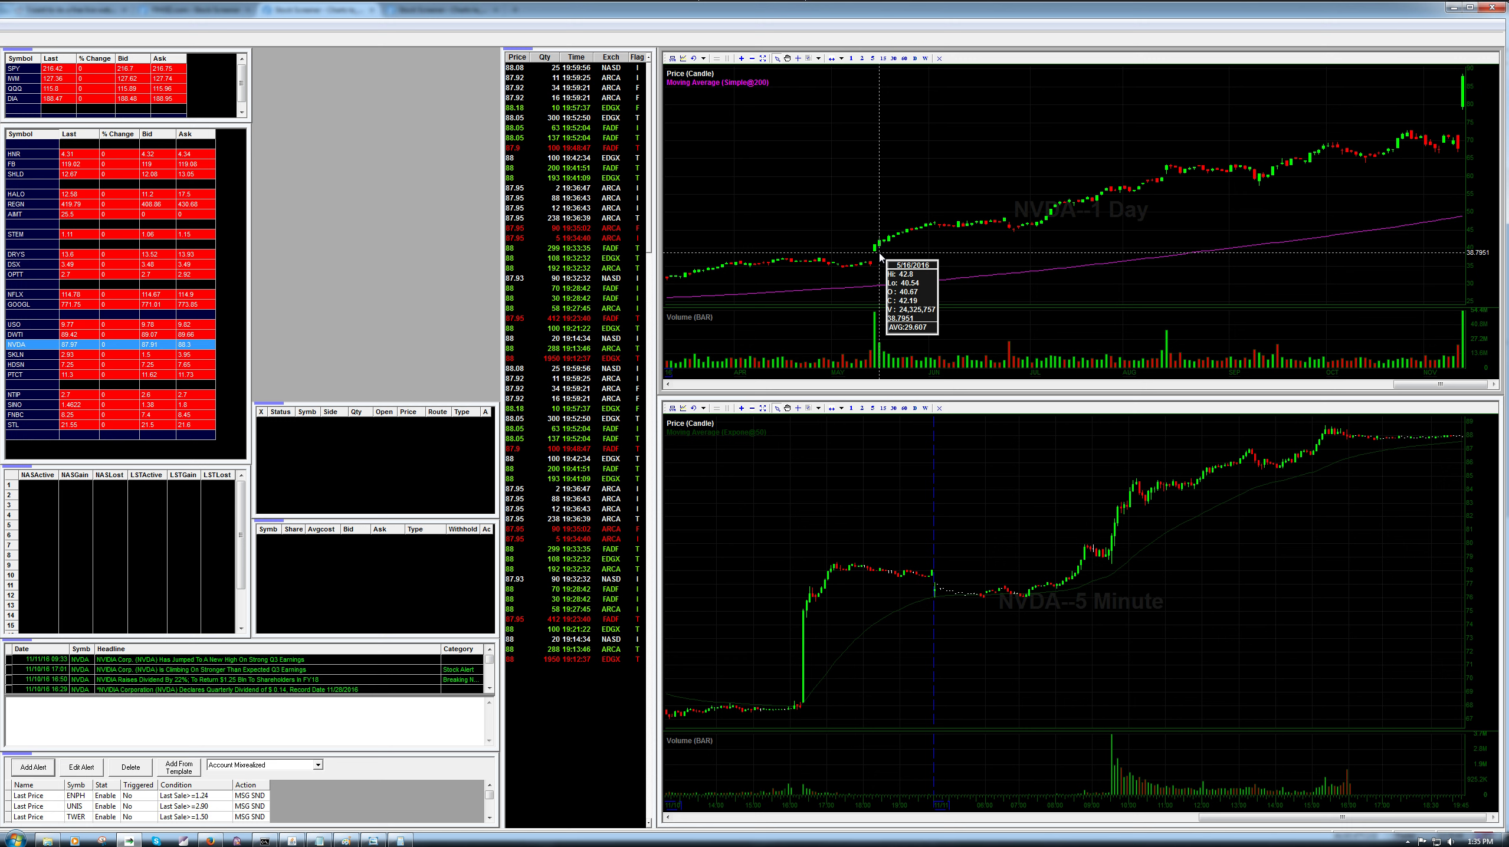
click(879, 256)
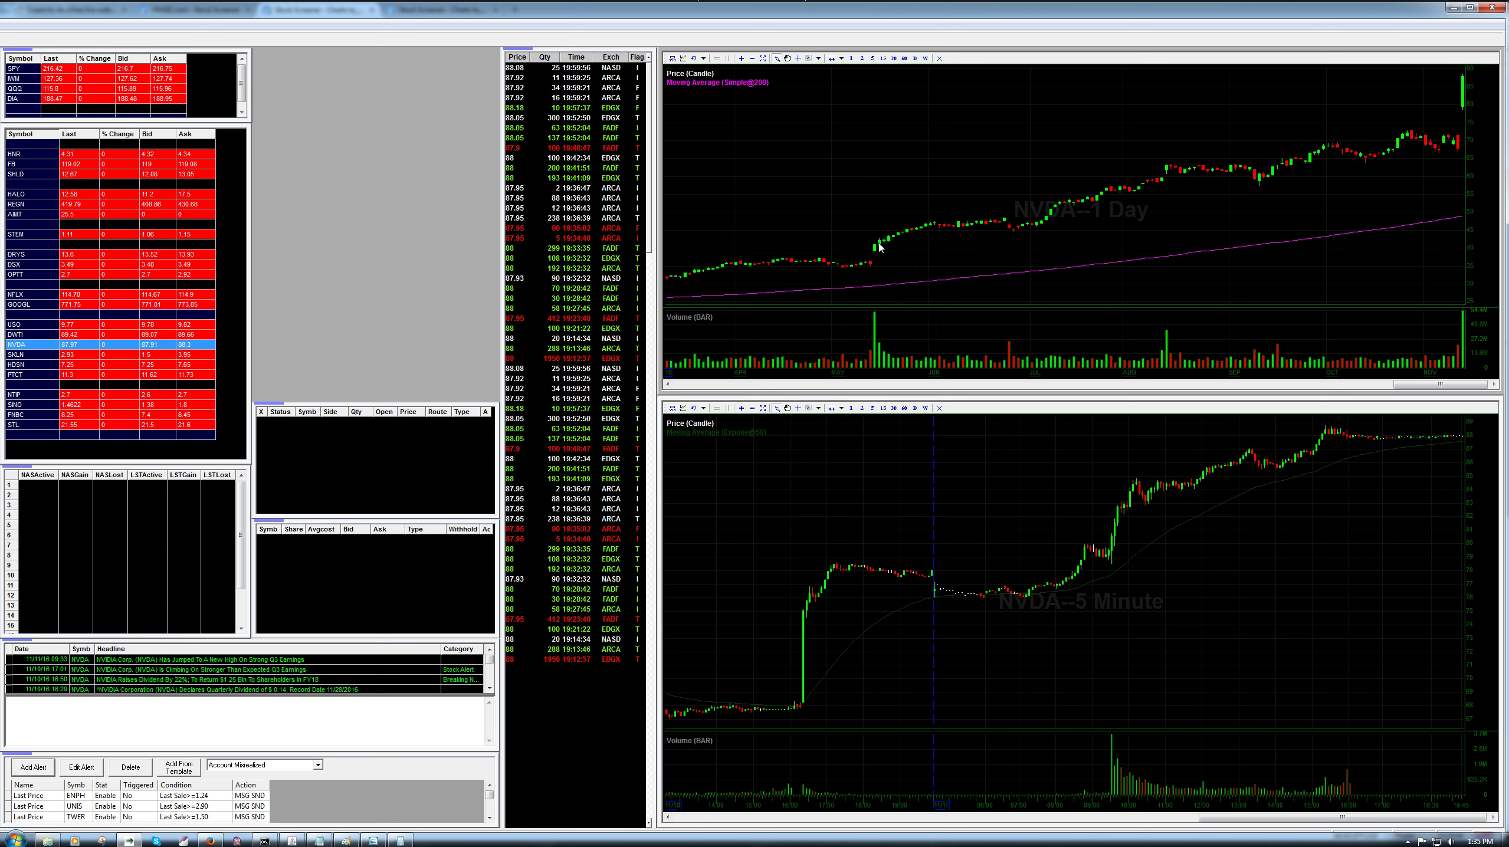
click(935, 226)
click(935, 226)
click(879, 261)
click(878, 256)
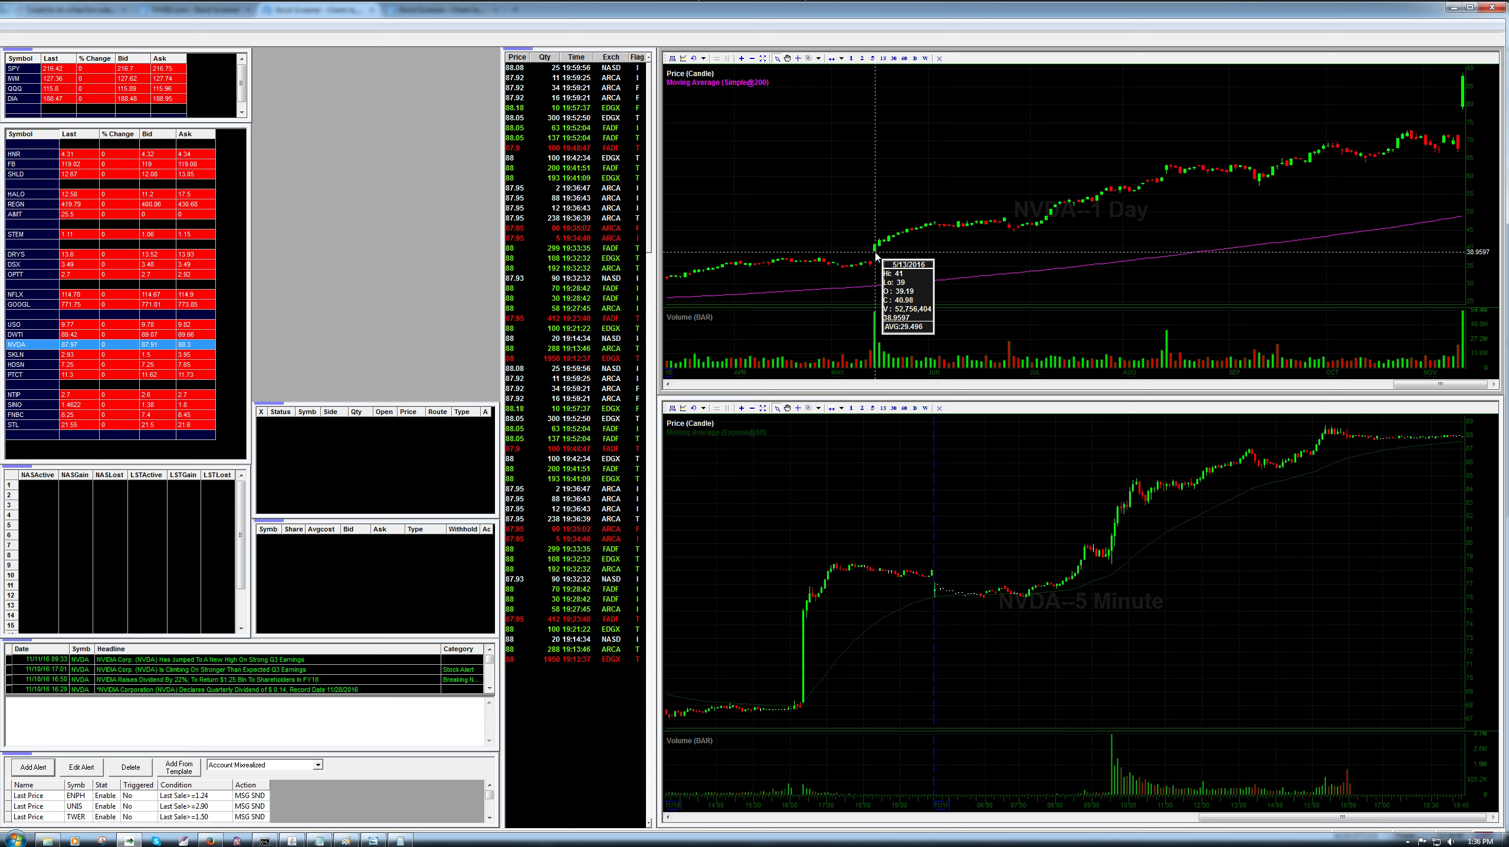
click(876, 256)
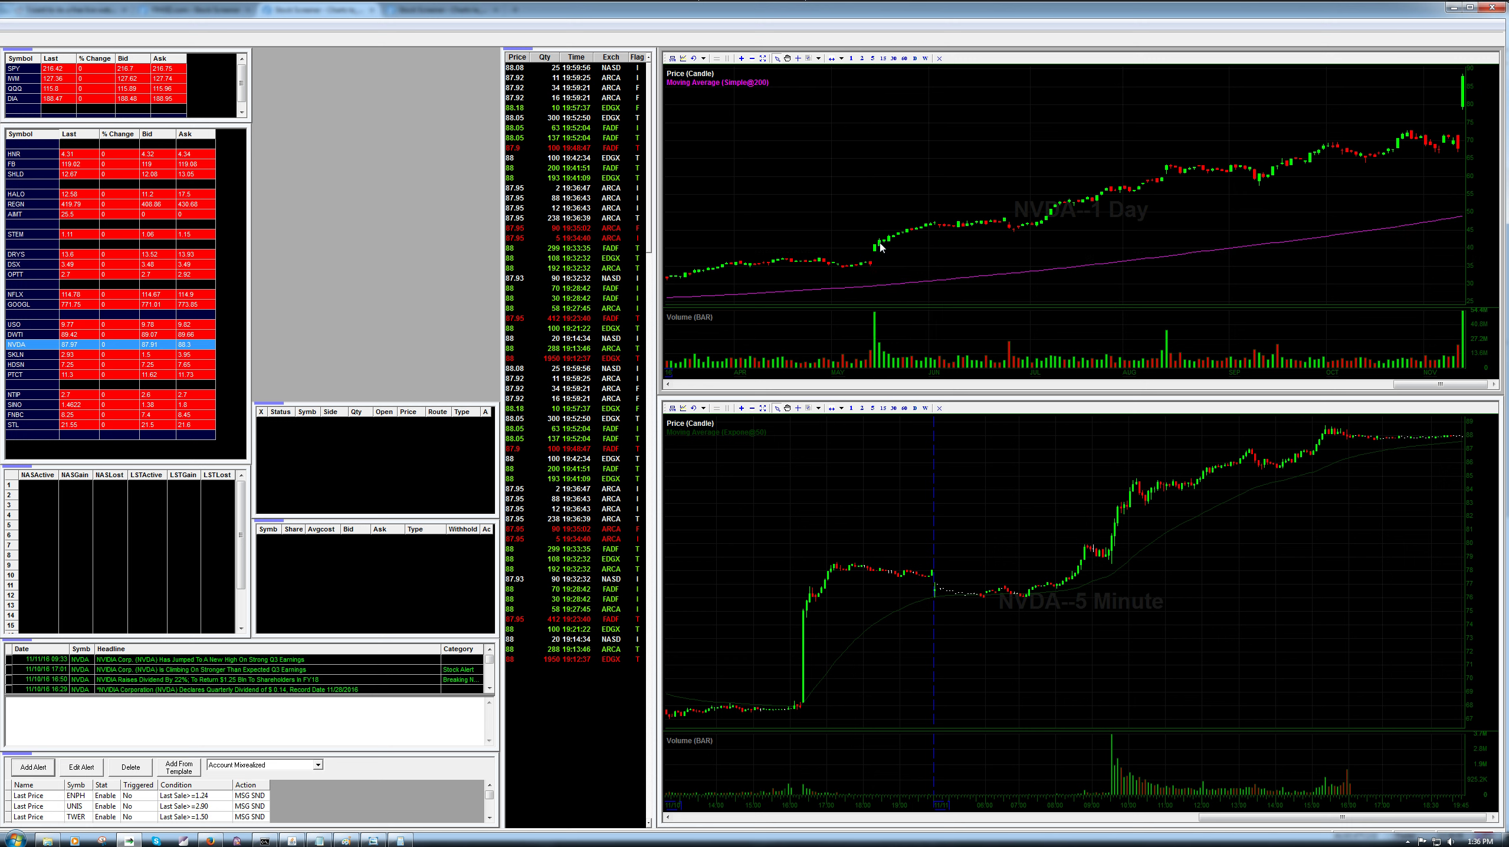
click(878, 246)
click(878, 247)
click(876, 252)
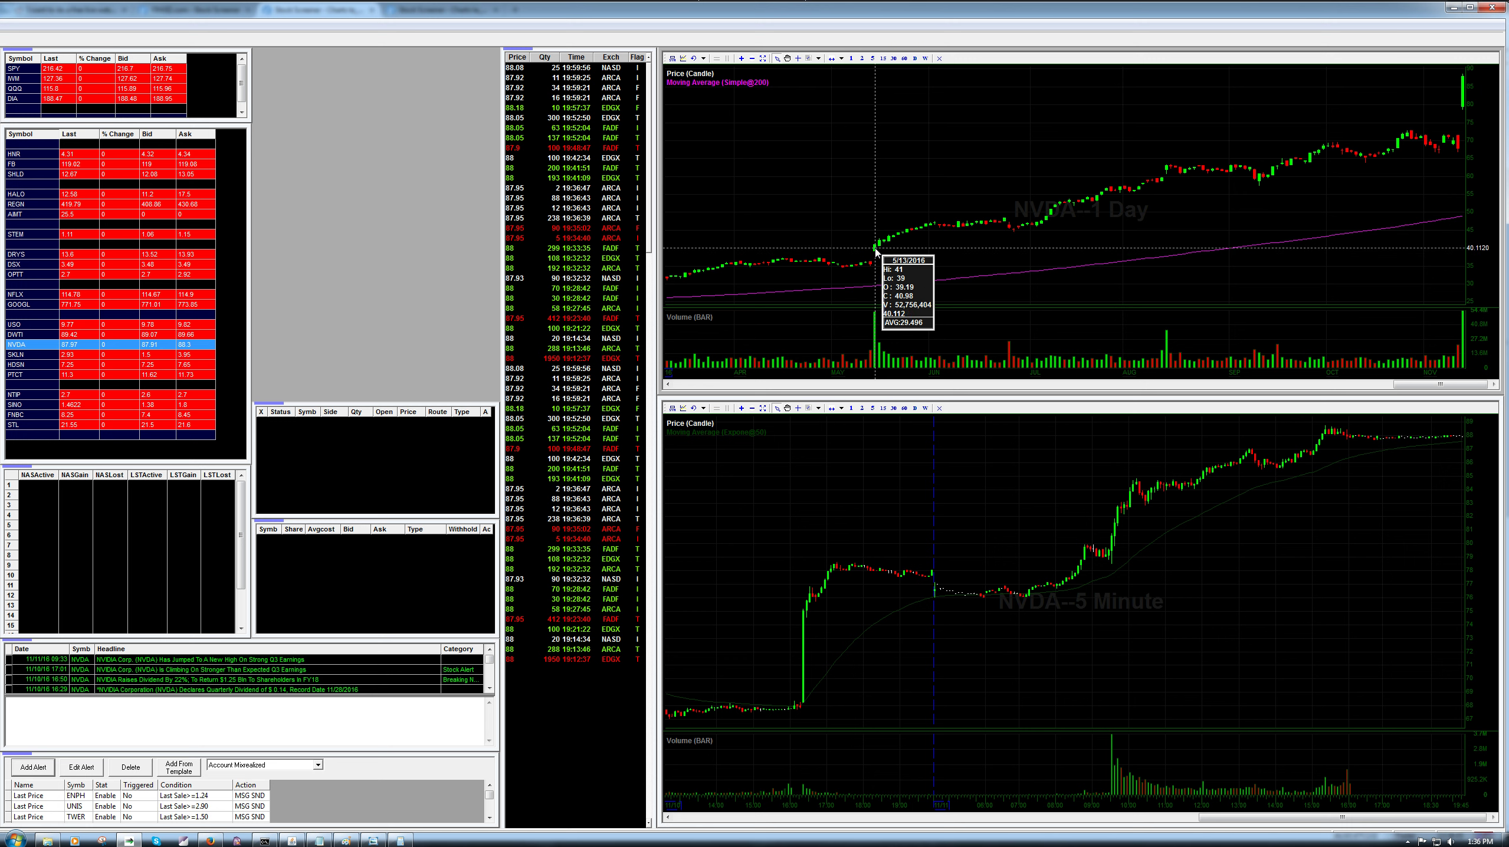
Step: Switch back to the browser, go to the Reddit webinar thread and read the viewers' further questions
key(alt+Tab)
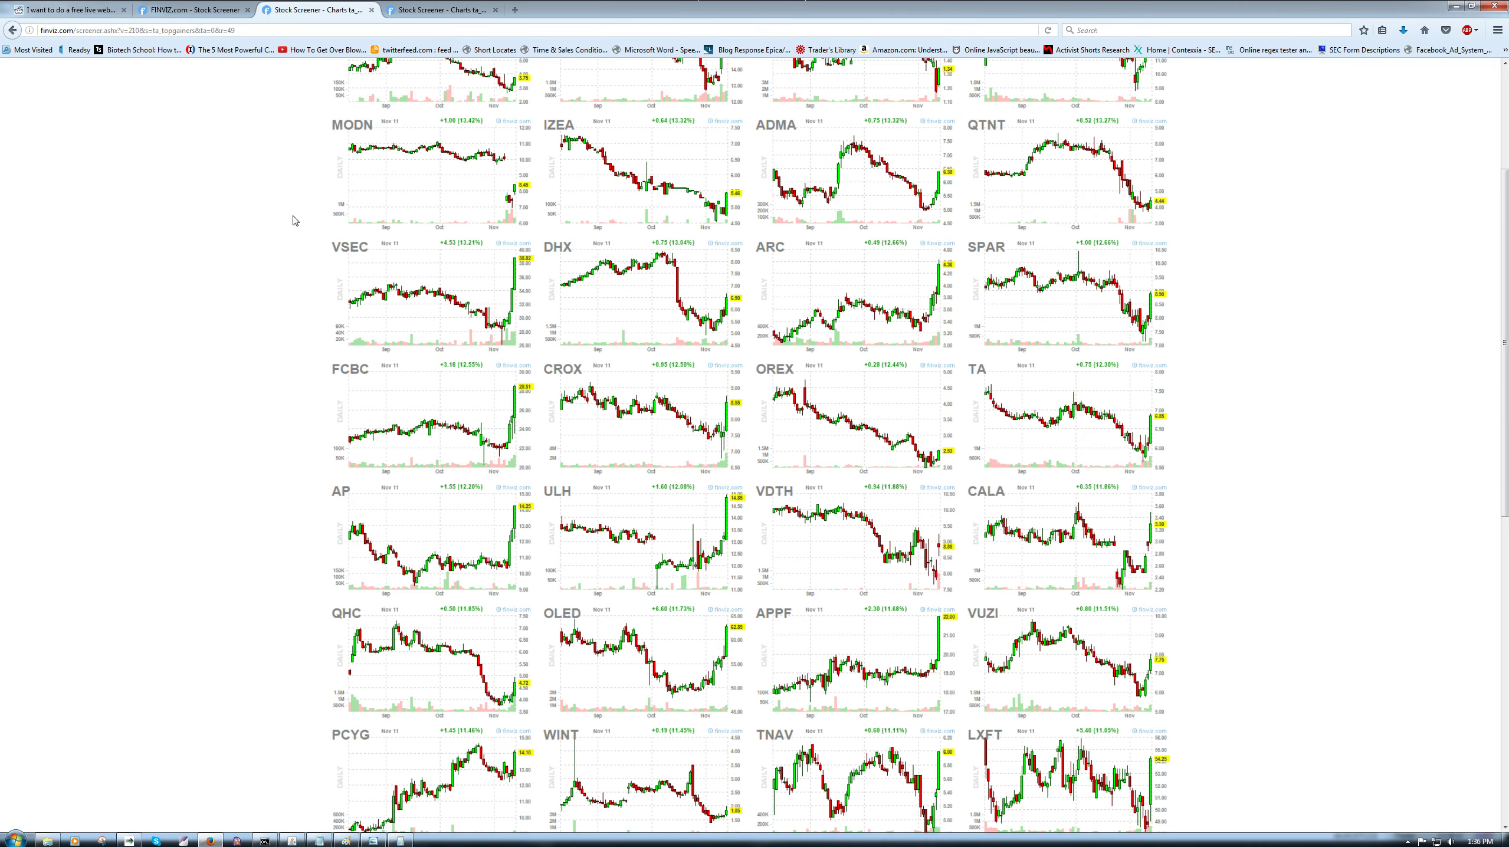
scroll(295, 220, up, 3)
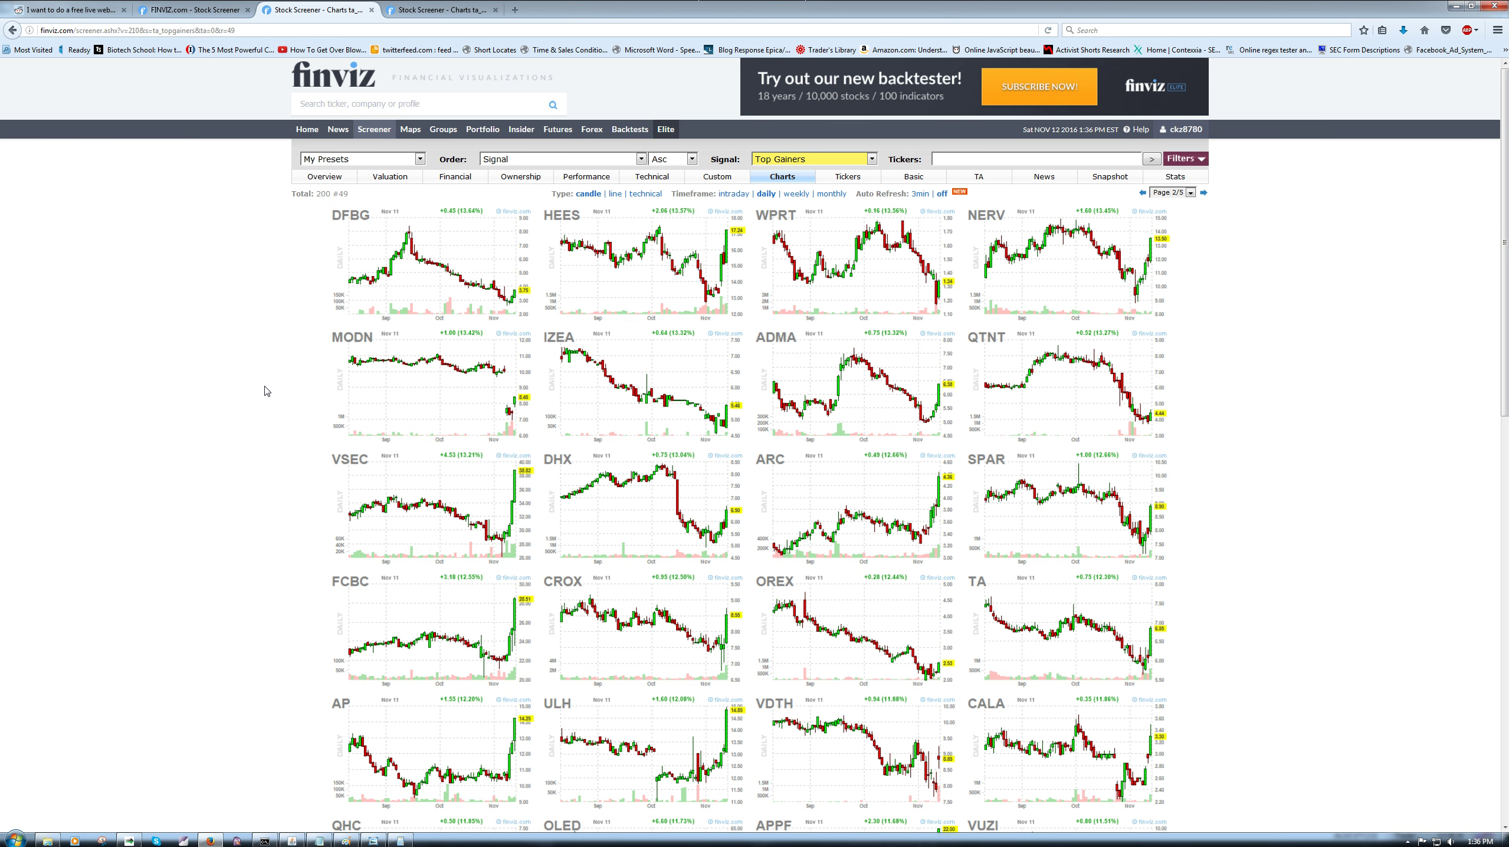
click(65, 10)
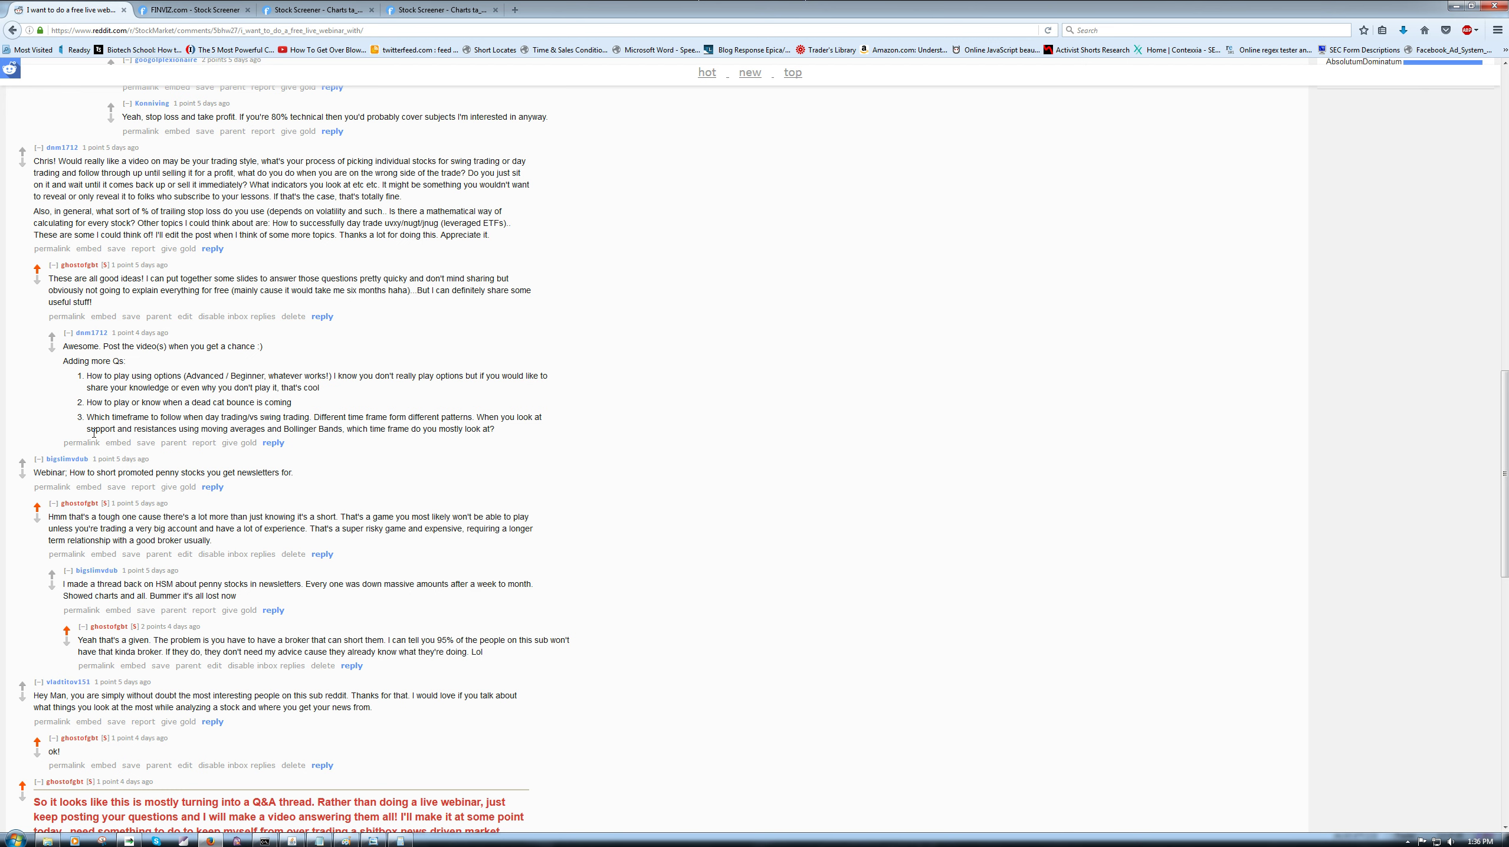
scroll(80, 380, down, 2)
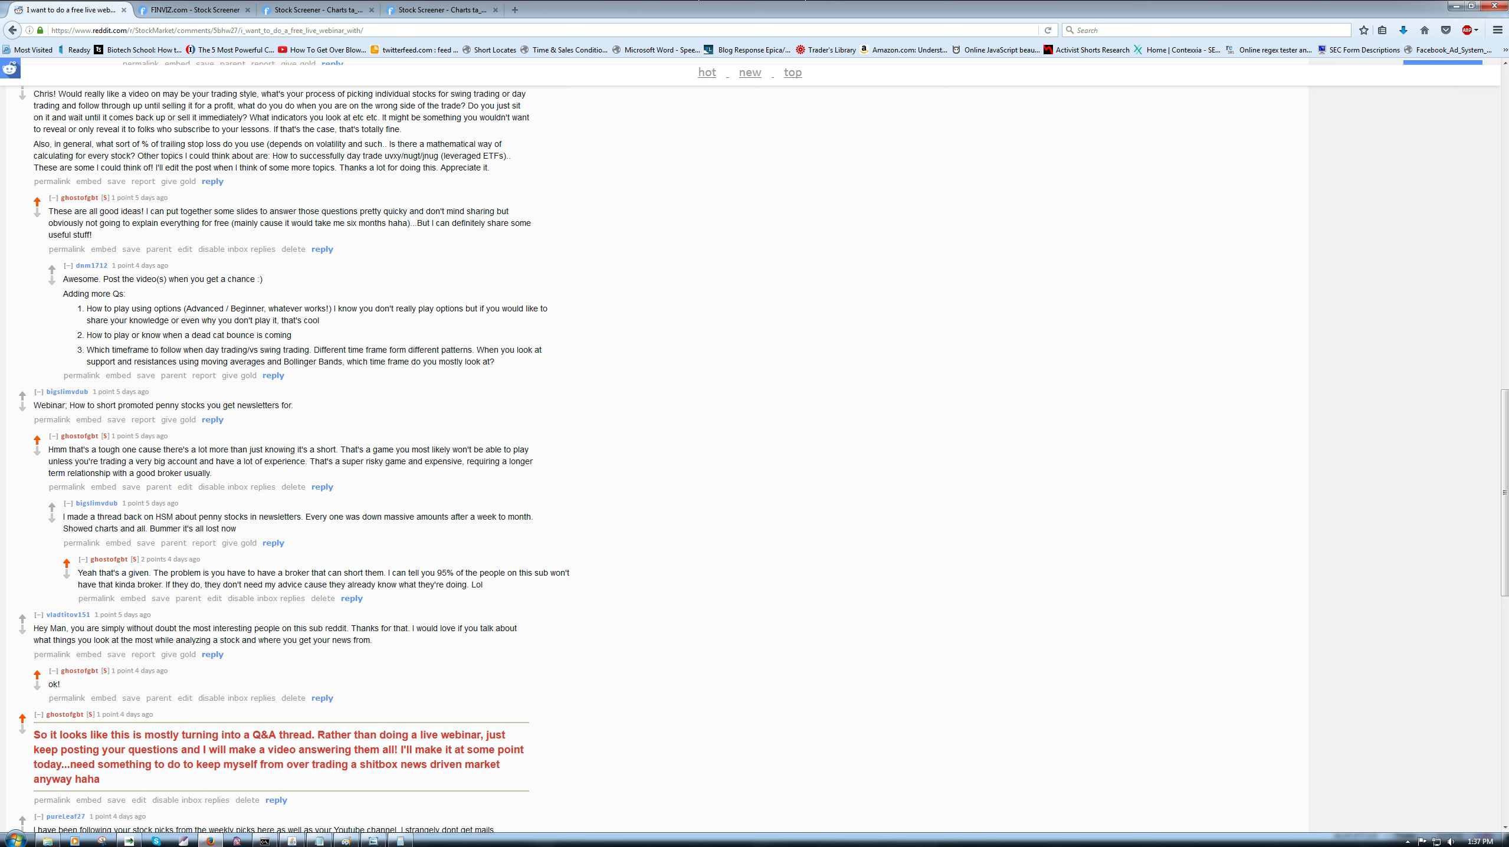
Step: Switch to the trading platform and add FB at the end of the watchlist
key(alt+Tab)
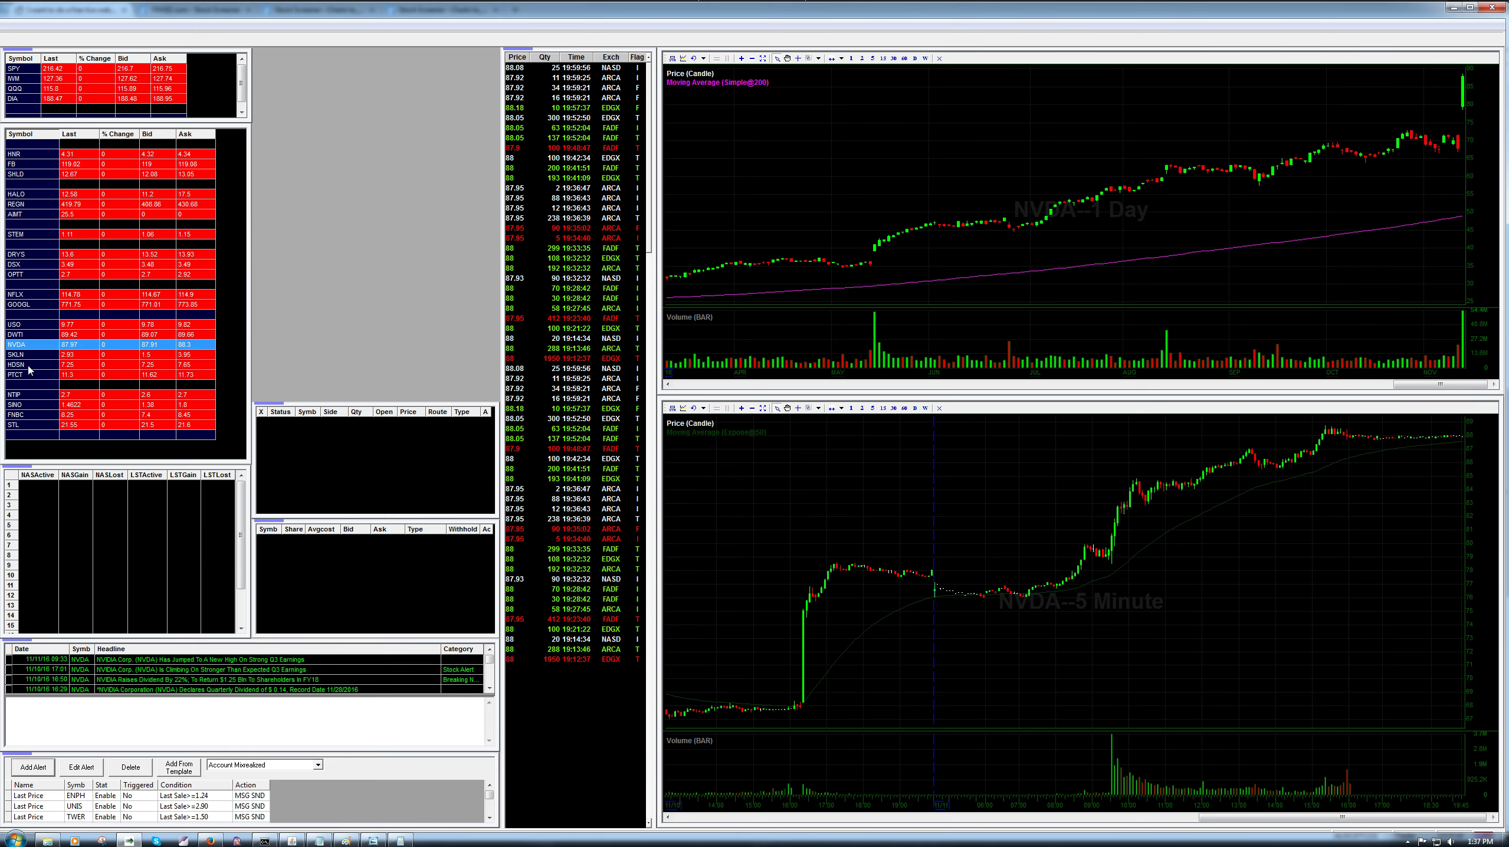
click(32, 434)
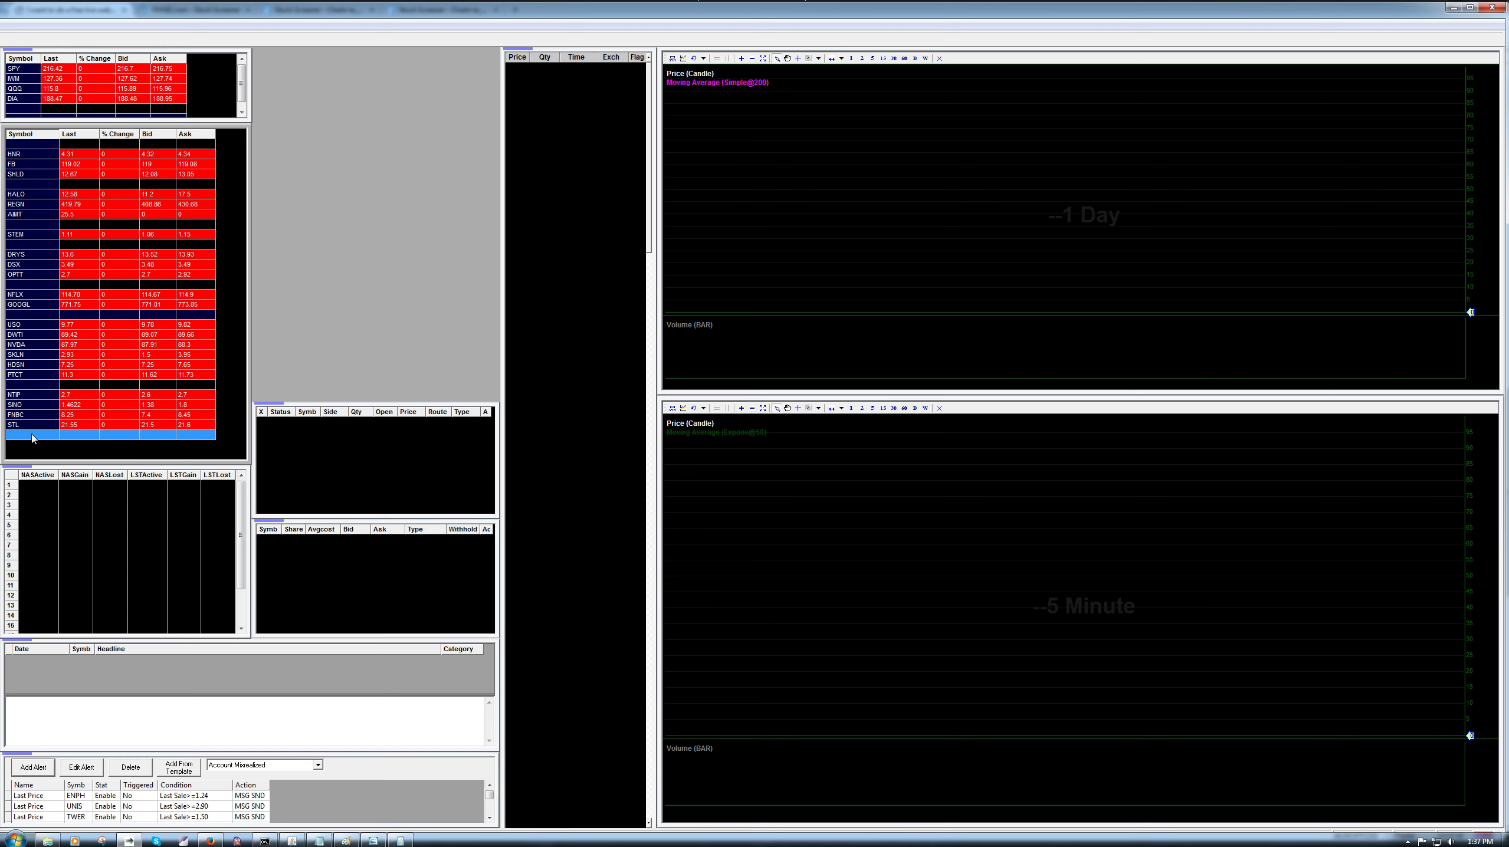
text(FB)
key(Return)
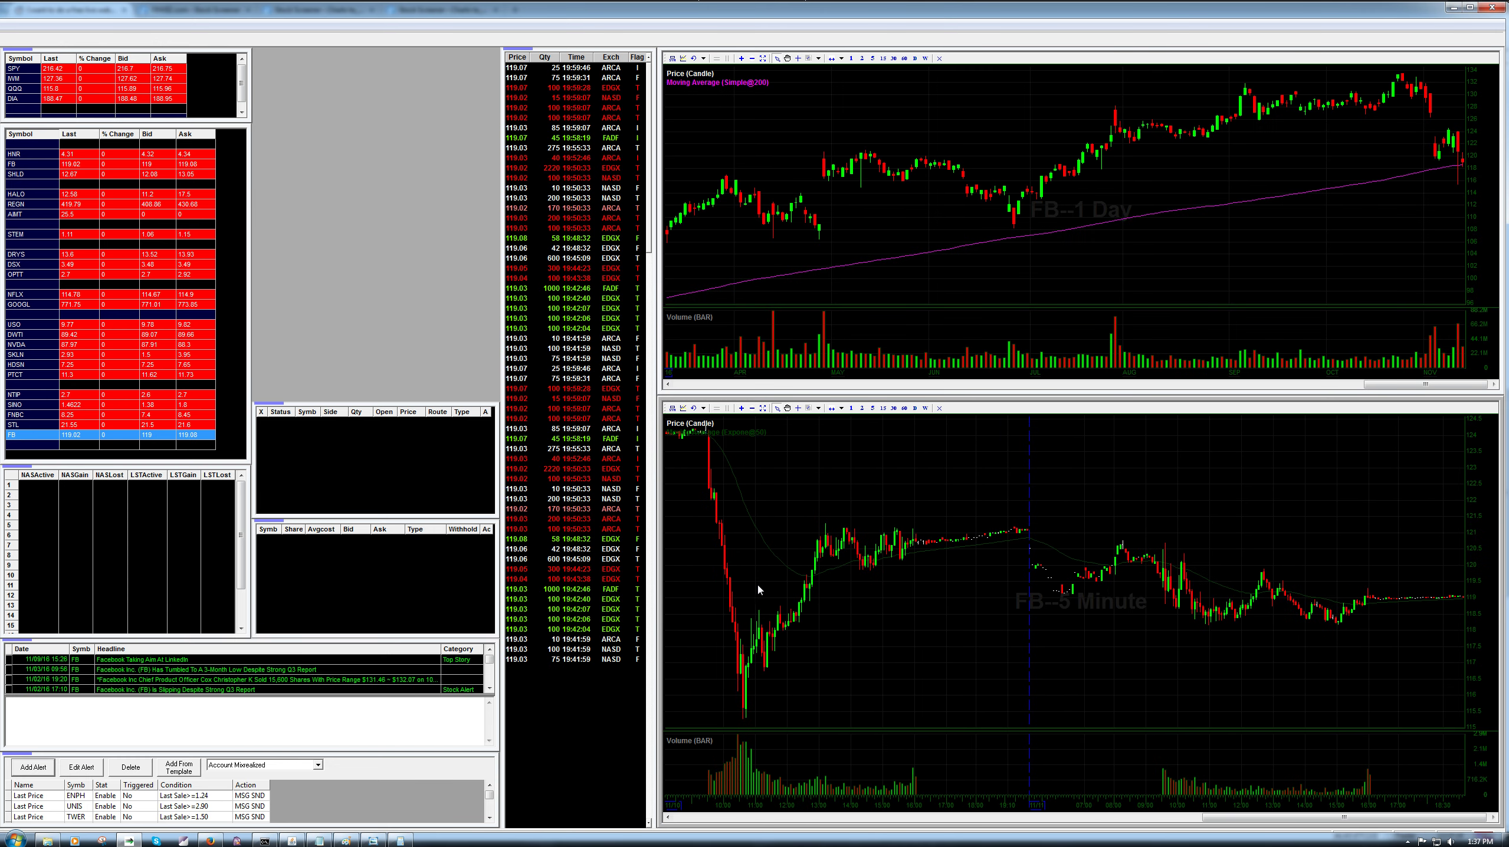
Step: Mark the rebound after the morning low on the FB 5-minute chart with a short horizontal line and a rising trend line
click(809, 409)
drag(749, 609, 816, 610)
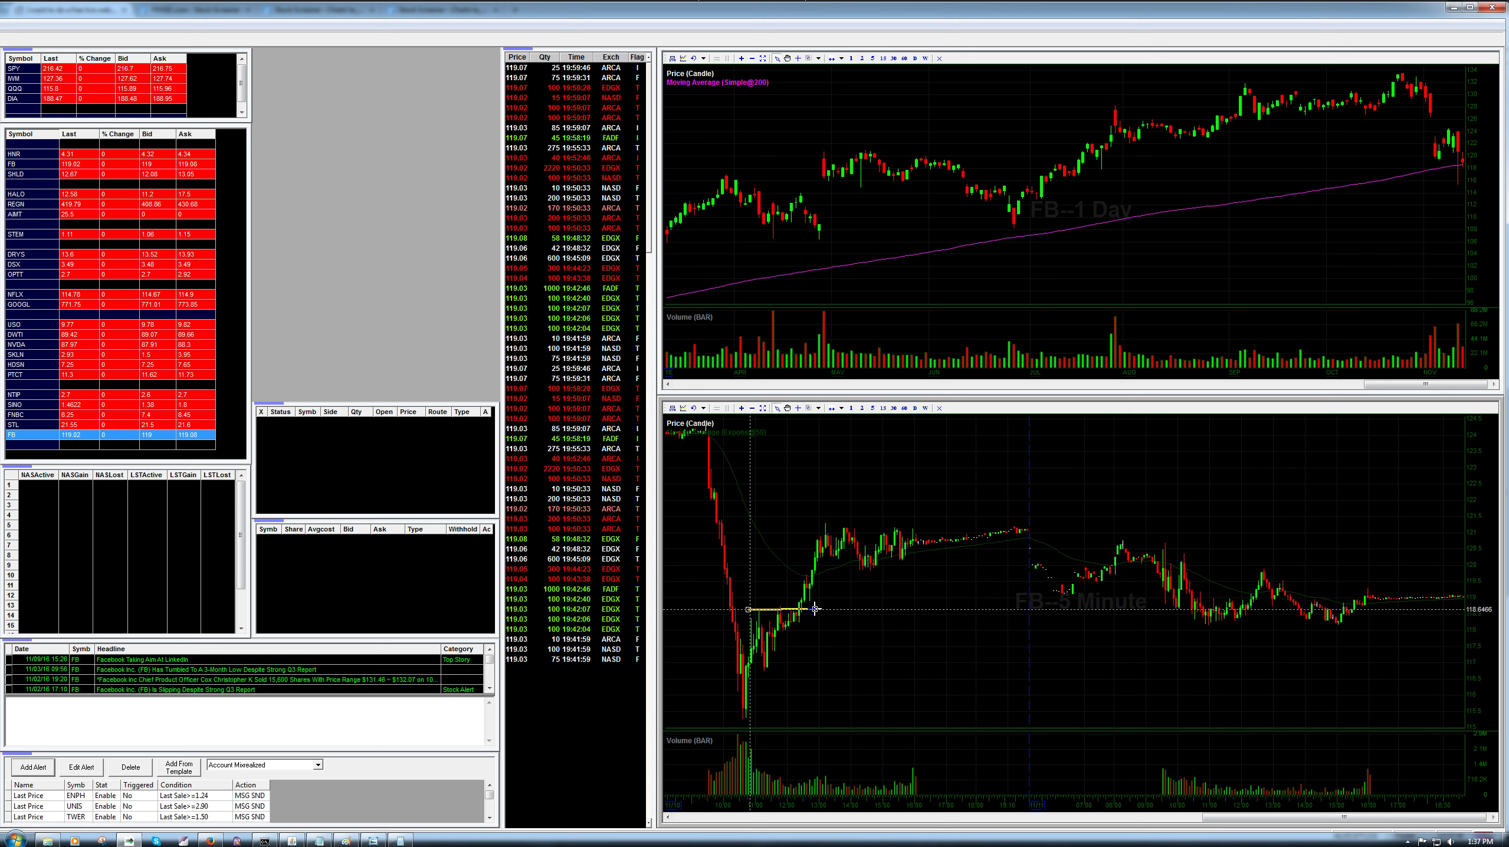
click(808, 408)
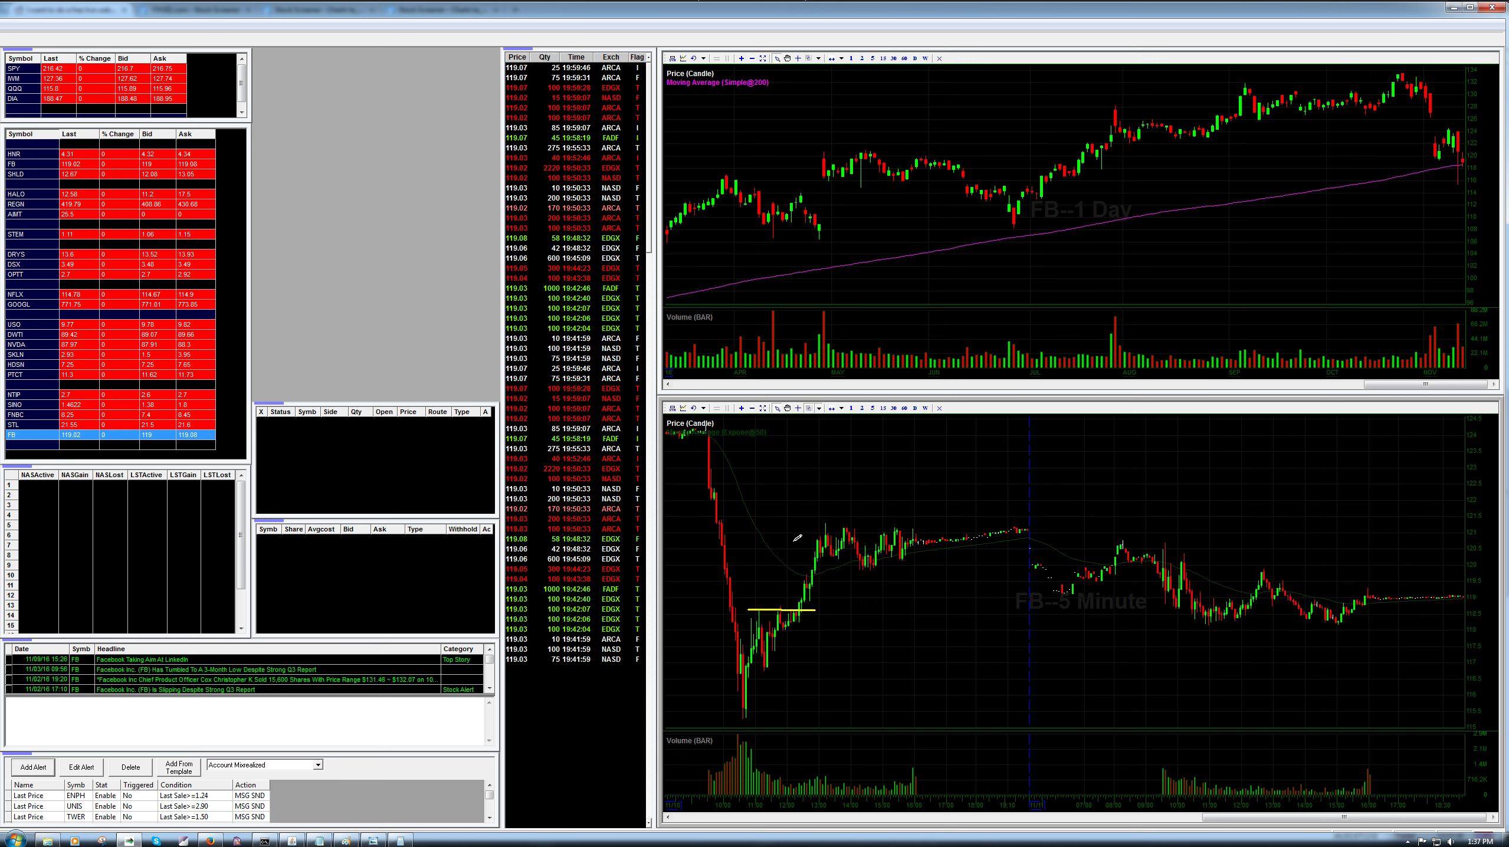
drag(750, 664, 814, 614)
Step: Load HDSN and then PTCT from the watchlist, and return to the Reddit thread in the browser to read the questions
click(32, 364)
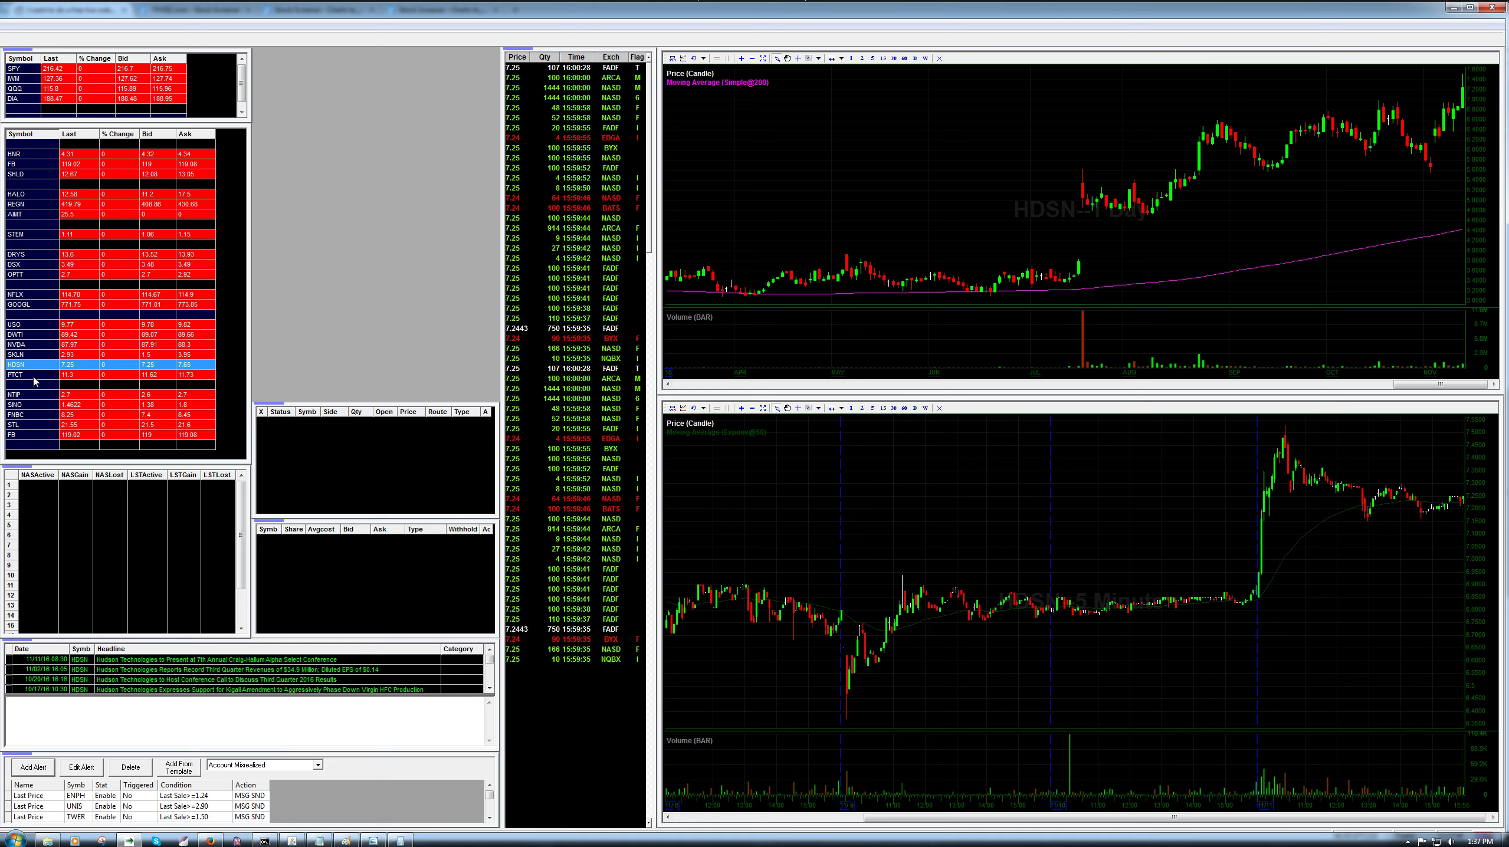
click(33, 375)
key(alt+Tab)
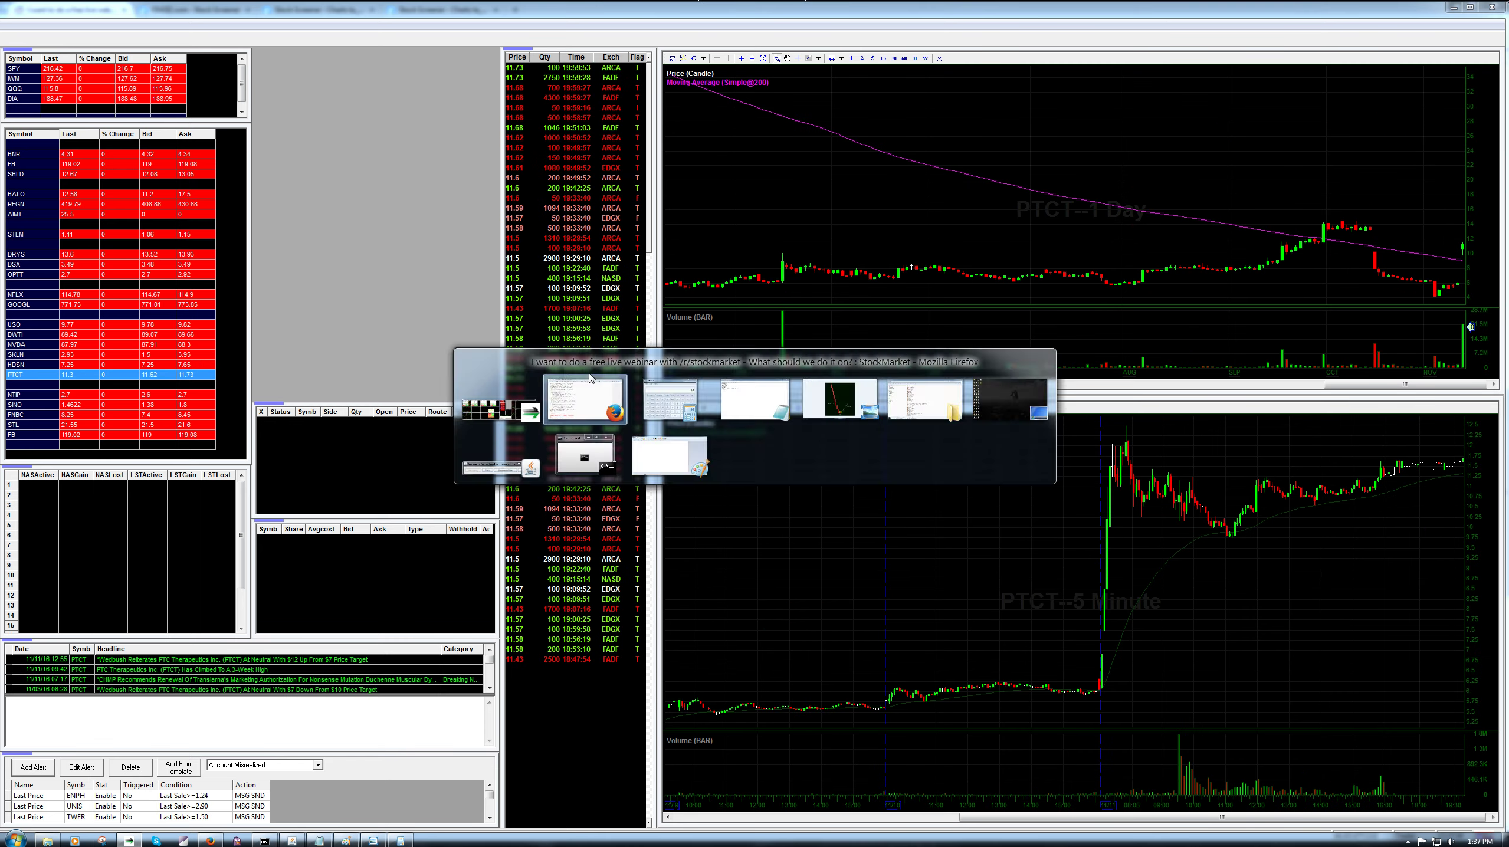
click(590, 378)
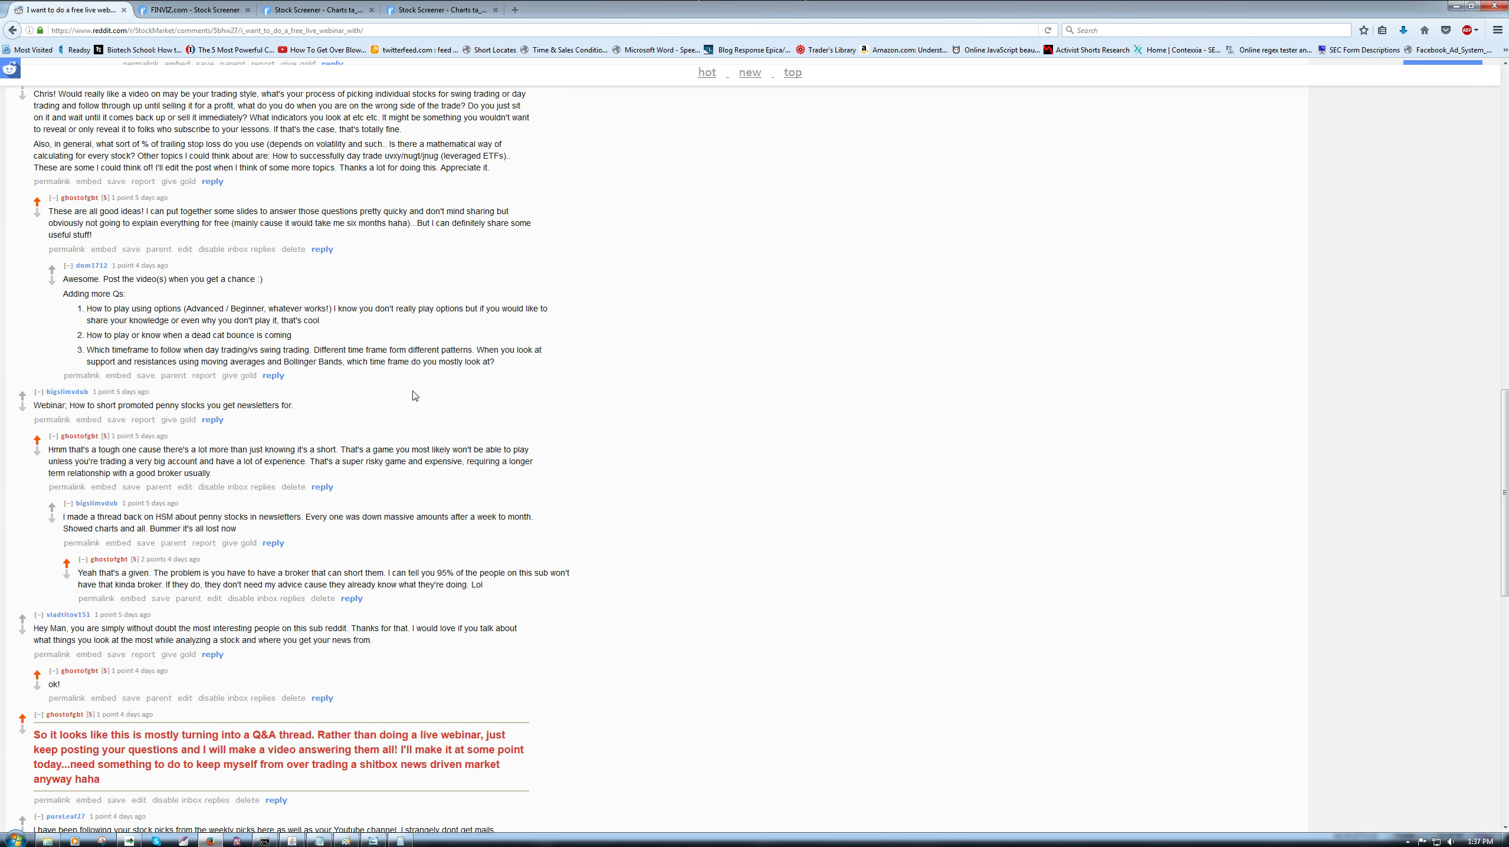
Step: Switch back to the trading platform and set PTCT's intraday chart to 30-minute candles
key(alt+Tab)
key(alt+Tab)
key(alt+Tab)
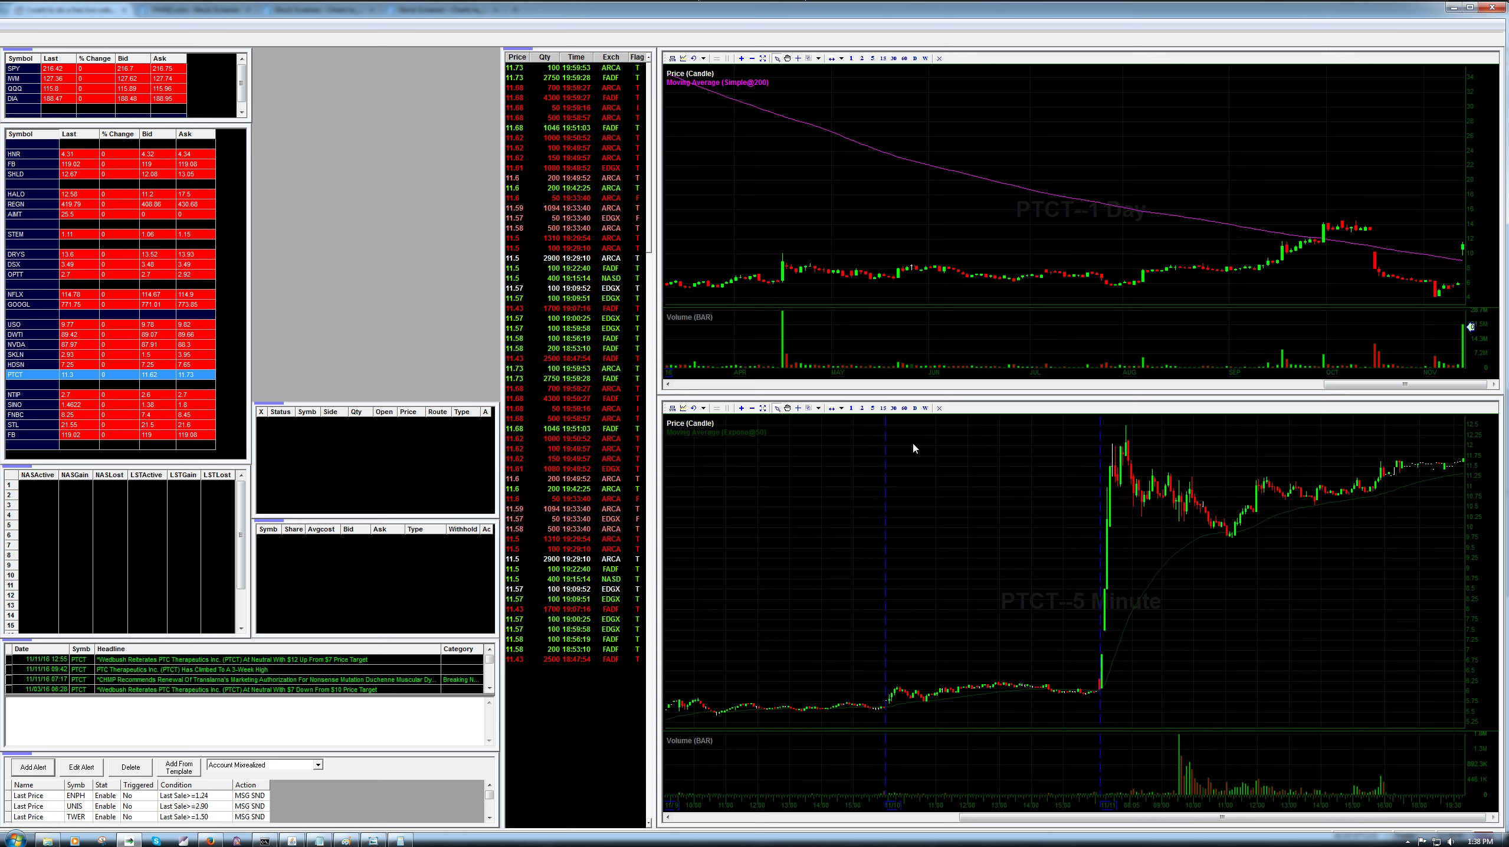
click(893, 409)
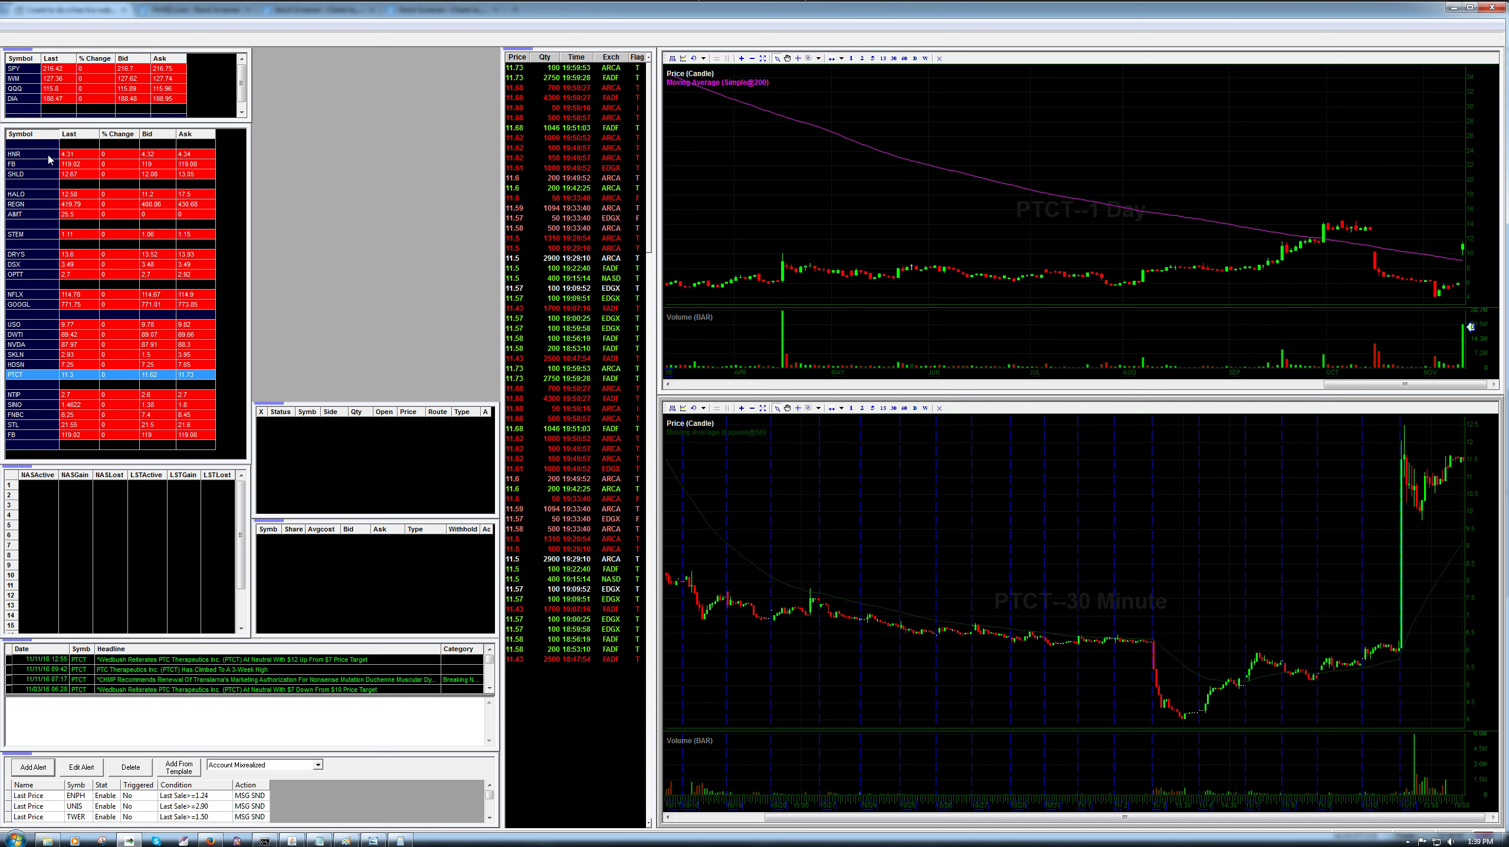
Step: Load HNR from the watchlist and examine its most recent days in 5-minute candles
click(49, 156)
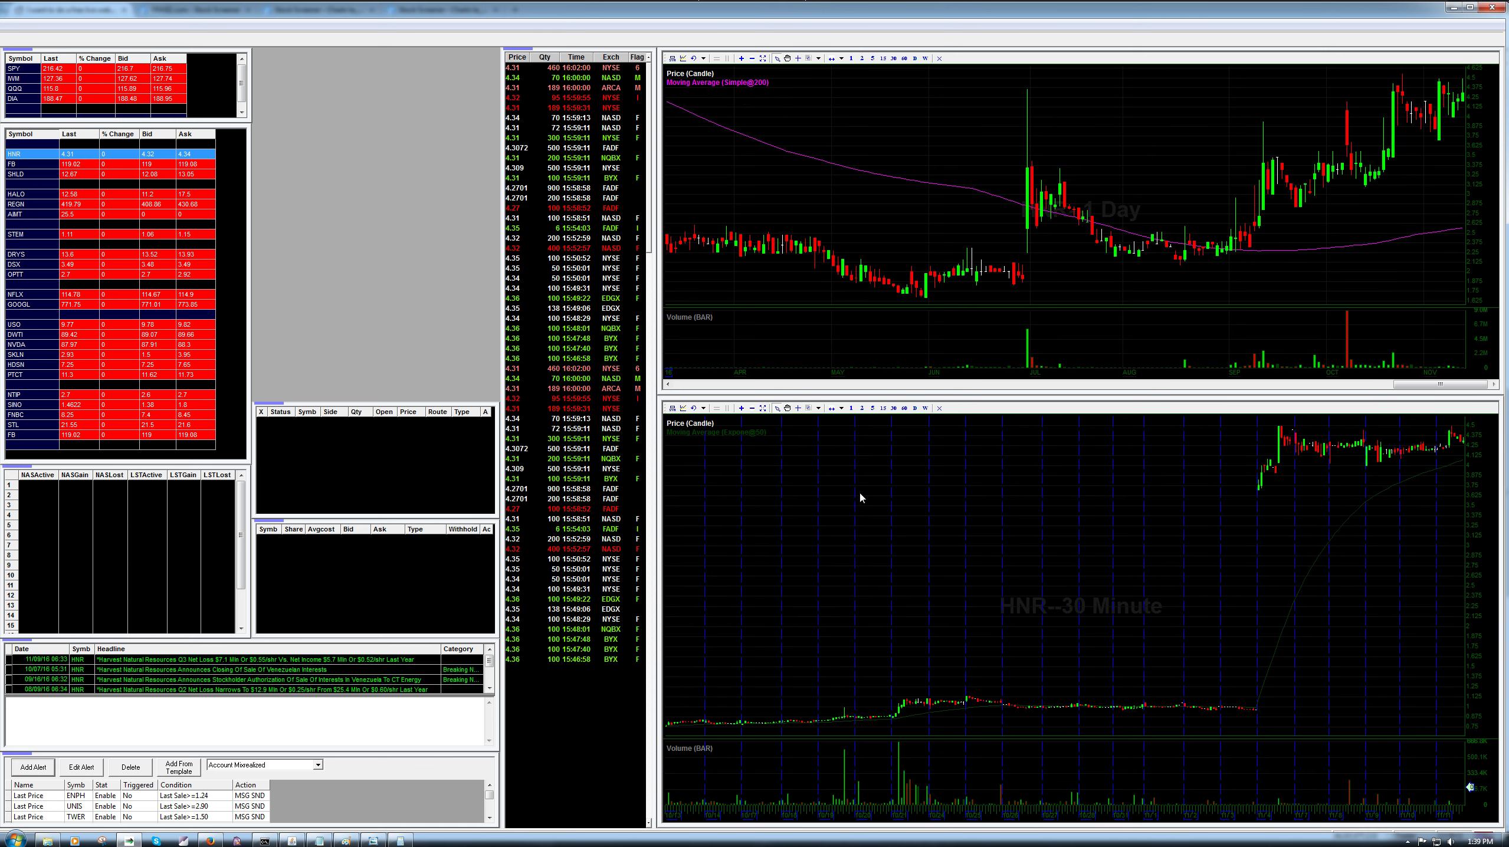
click(873, 408)
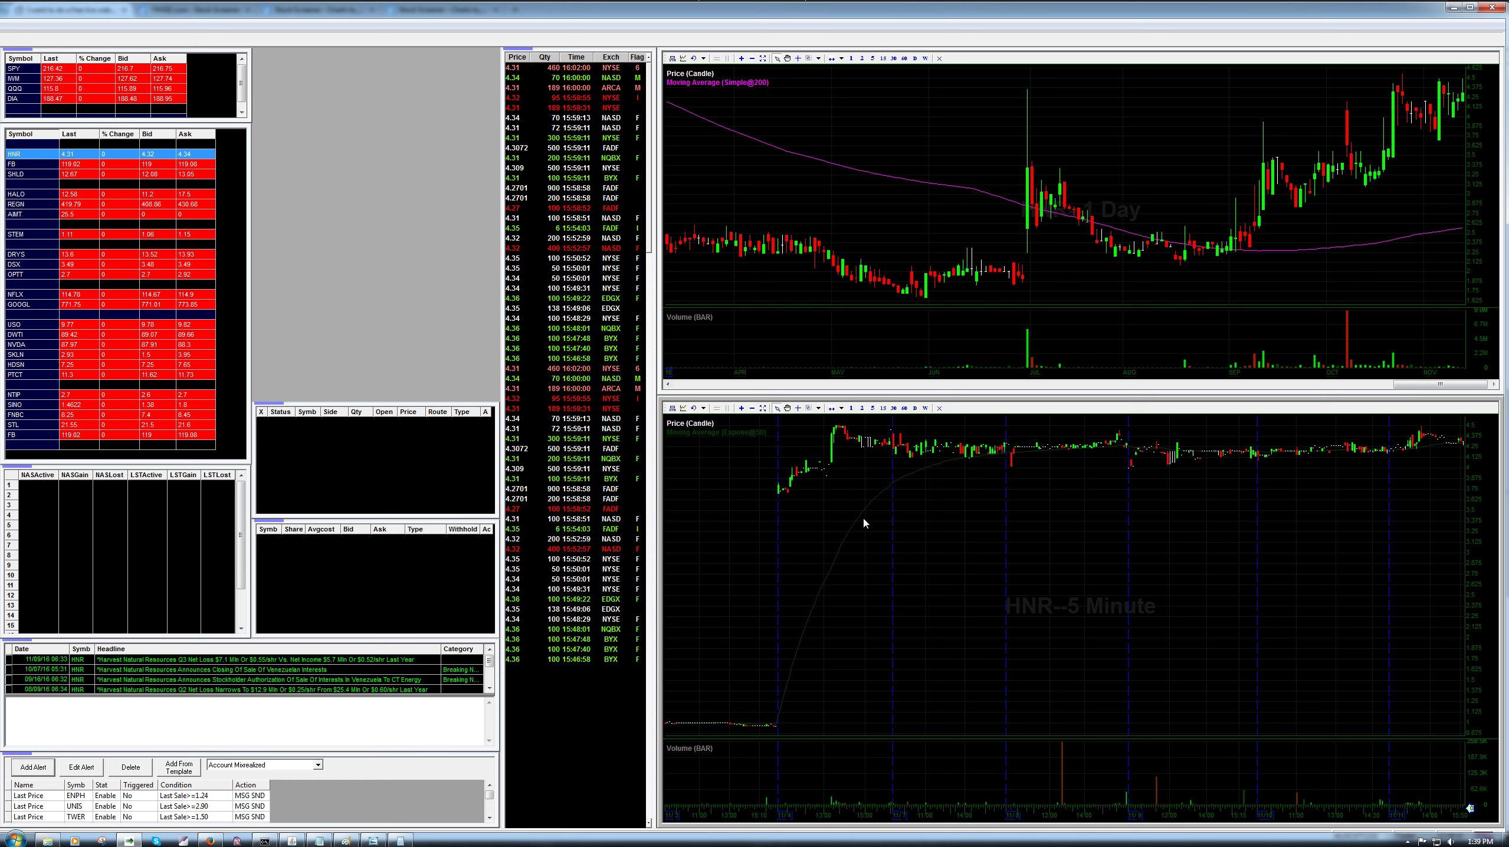
scroll(865, 522, up, 1)
scroll(863, 524, up, 3)
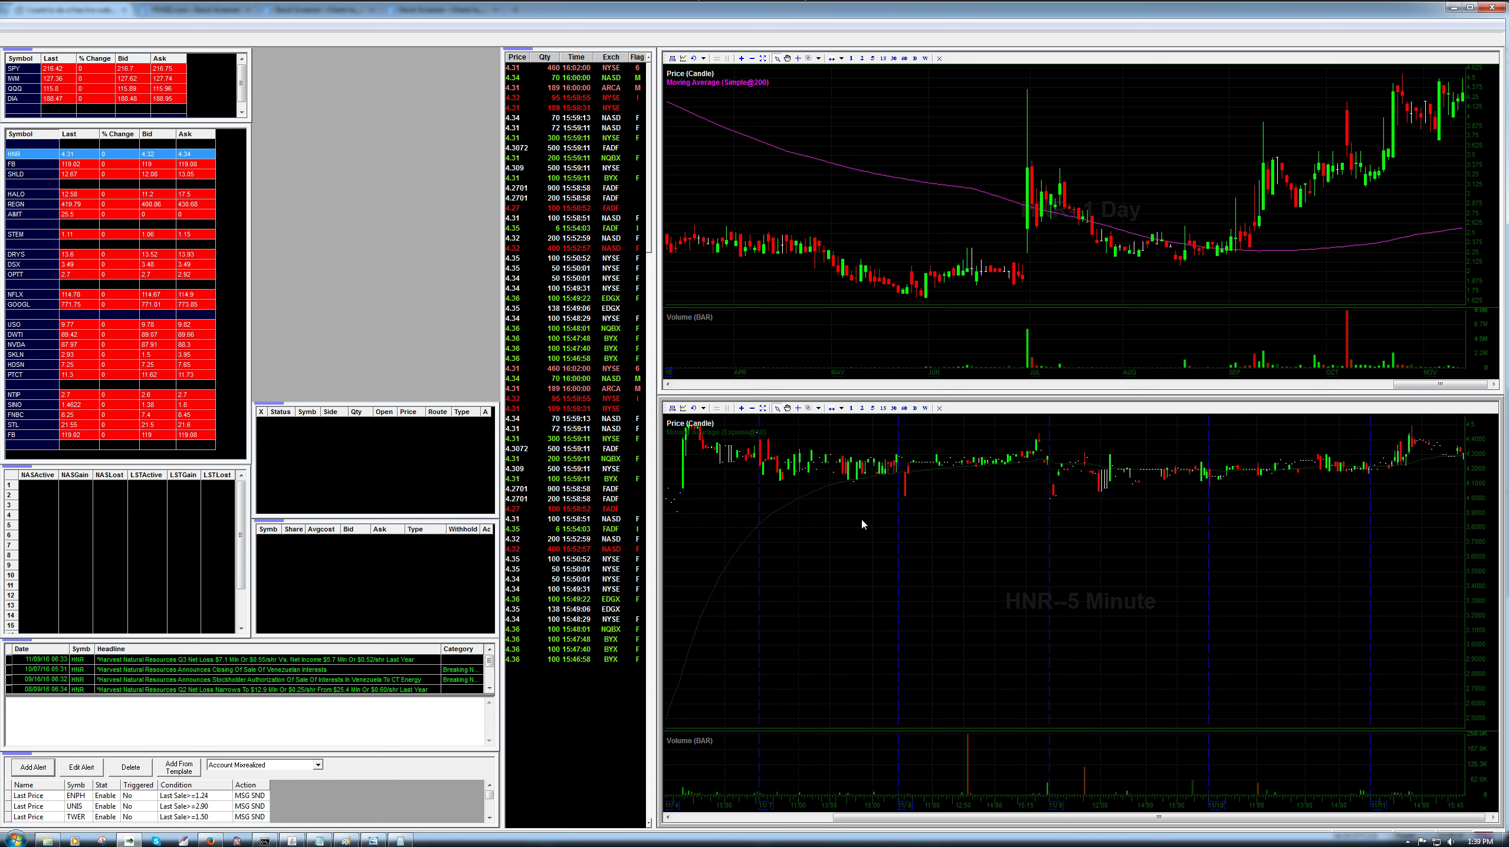
scroll(862, 525, up, 1)
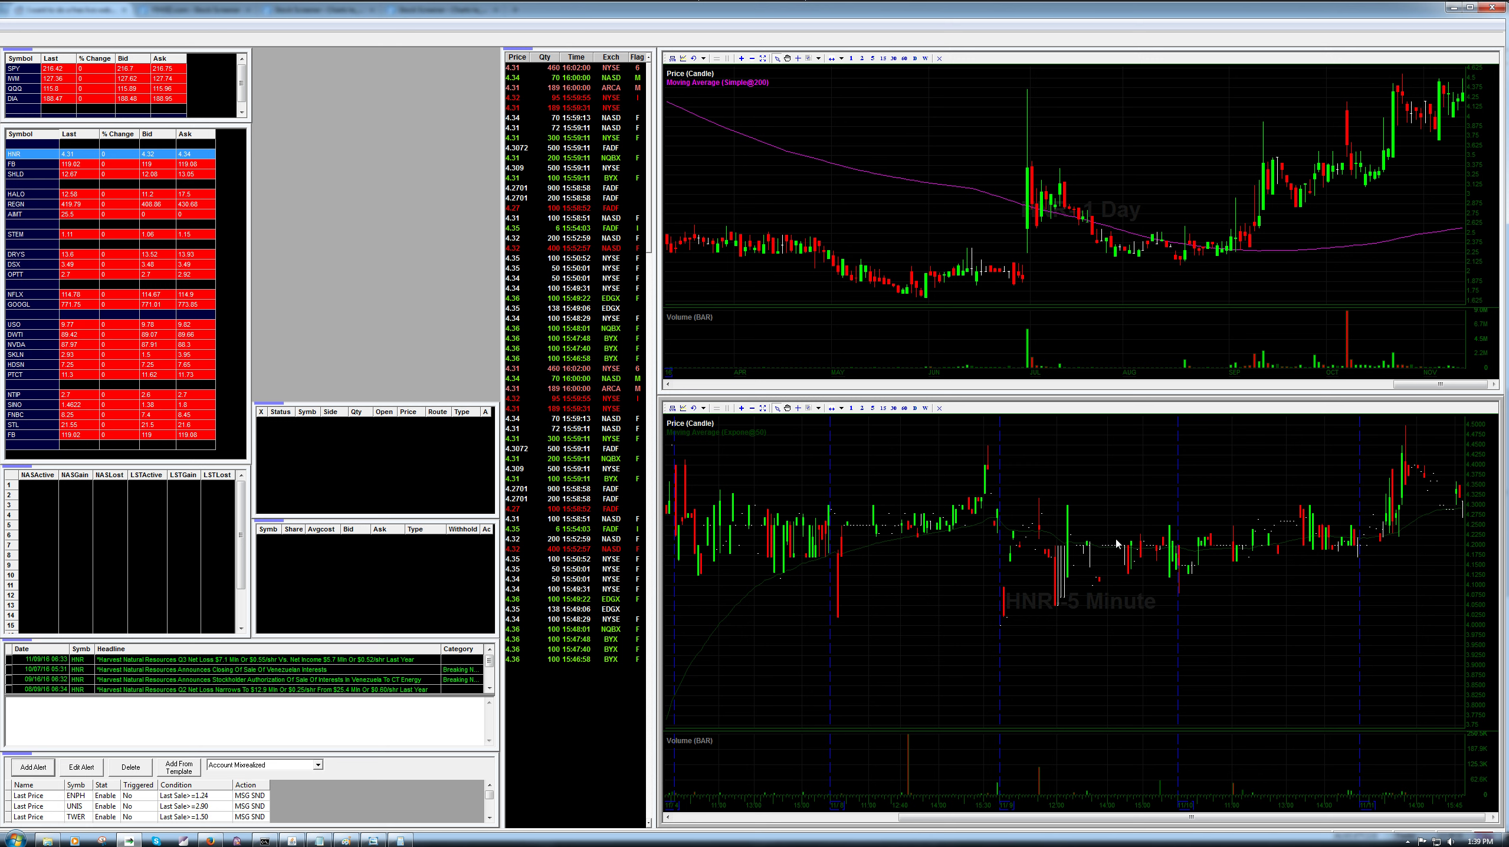
Step: Step HNR's intraday chart through 30-minute to 60-minute candles and draw a descending trend line across the highs after the gap up
click(893, 408)
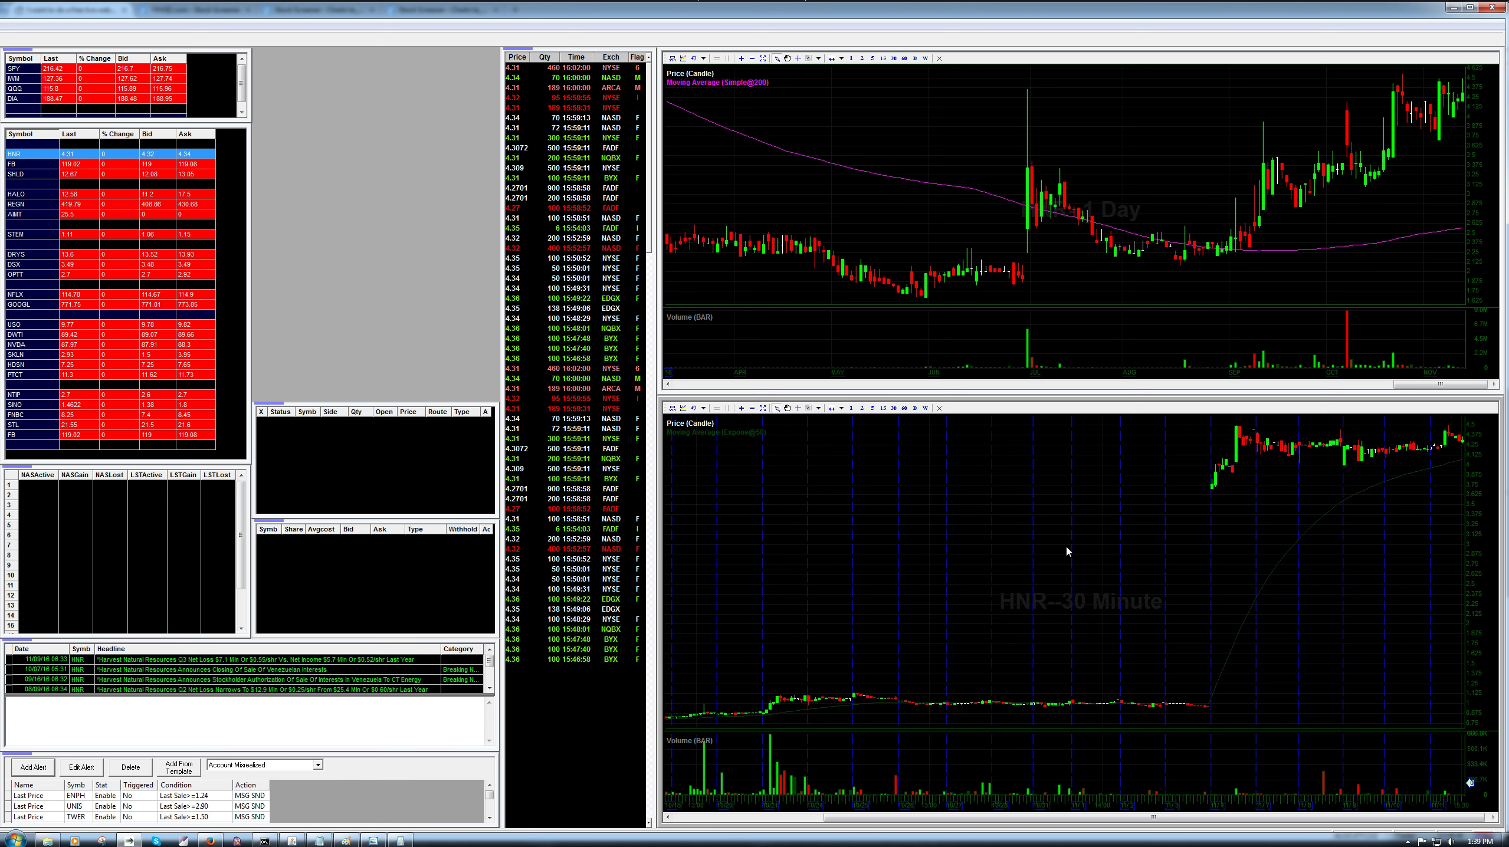
click(904, 408)
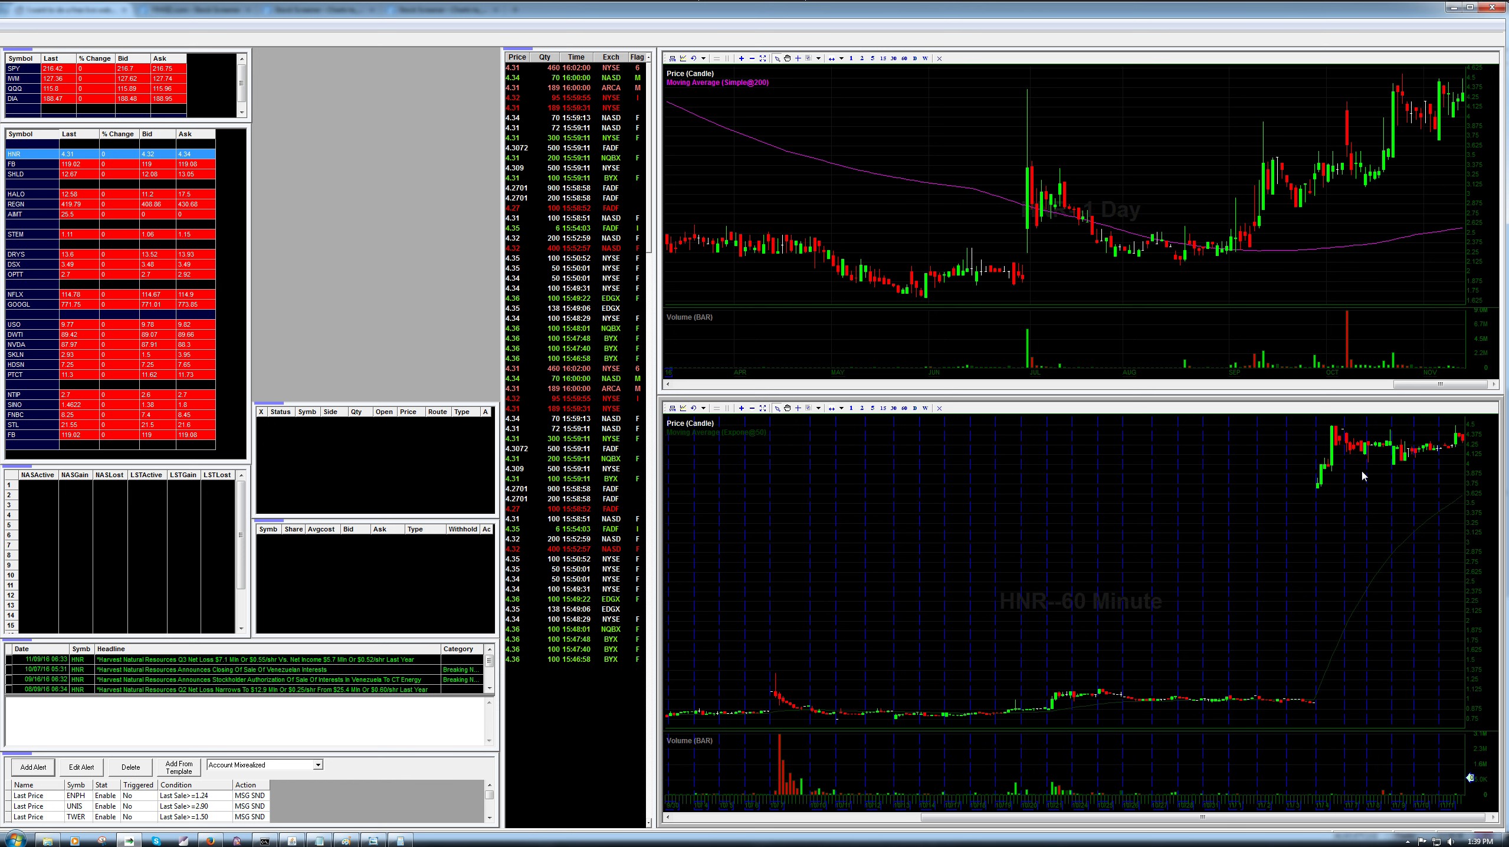
click(814, 408)
drag(1326, 423, 1458, 441)
Step: Show over a year of HNR daily candles and draw a horizontal resistance line from the autumn 2015 breakdown to the latest candles
scroll(1020, 164, down, 1)
scroll(1020, 166, down, 4)
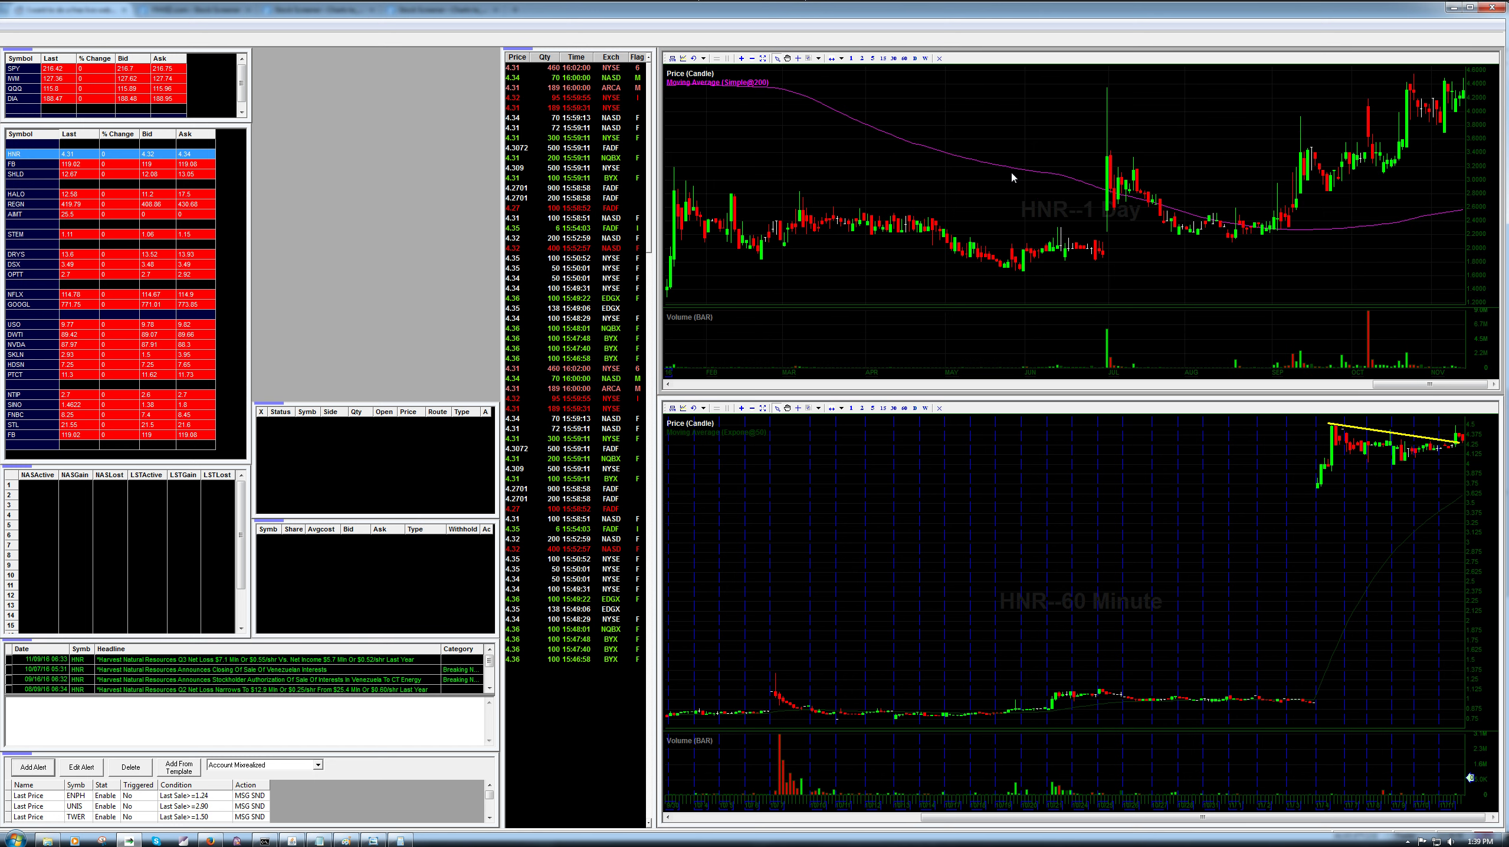
scroll(1022, 171, down, 4)
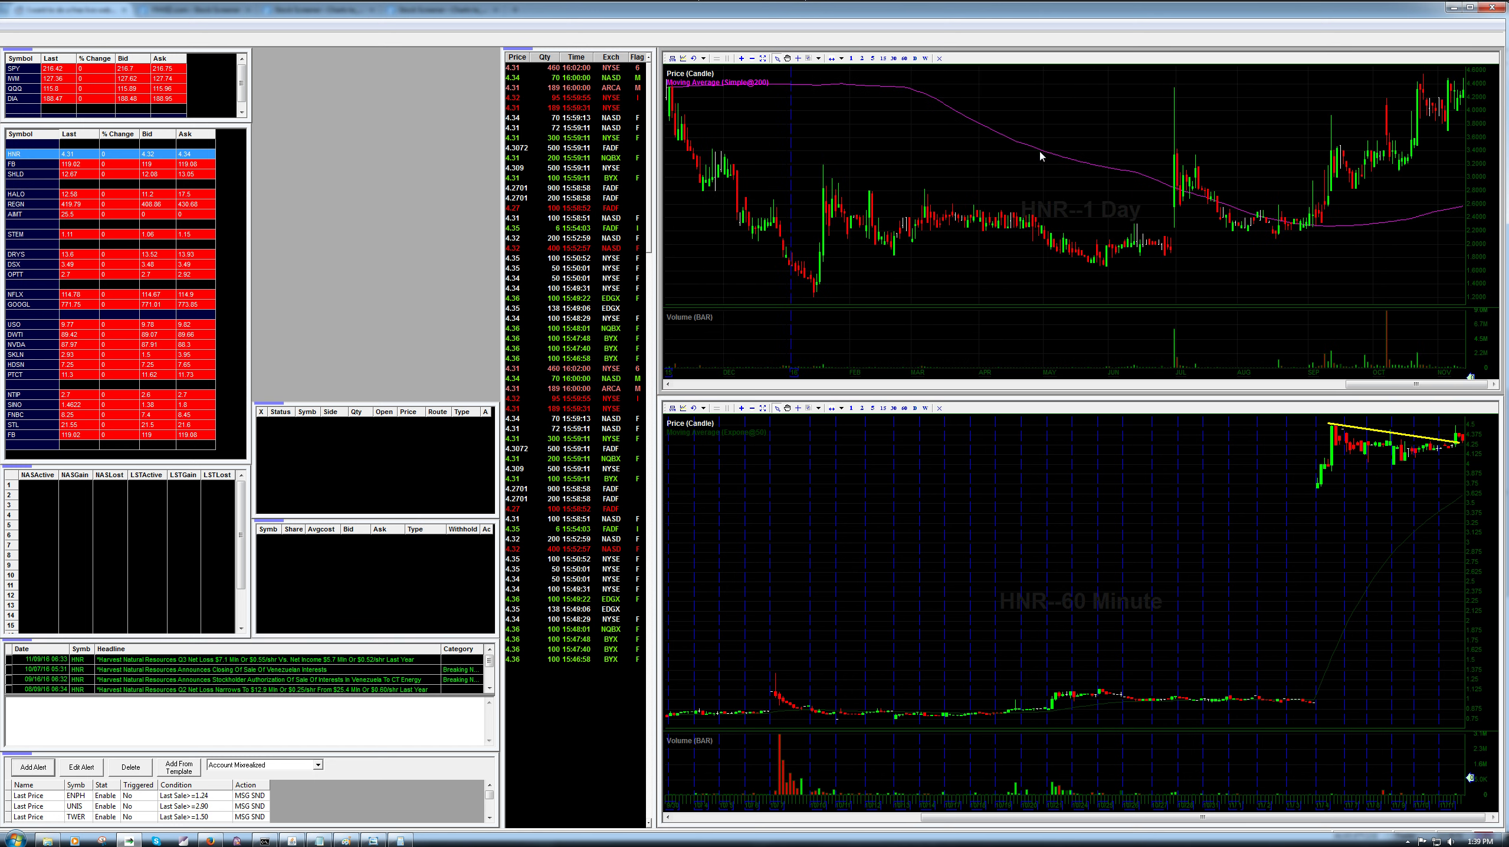
scroll(1035, 175, down, 4)
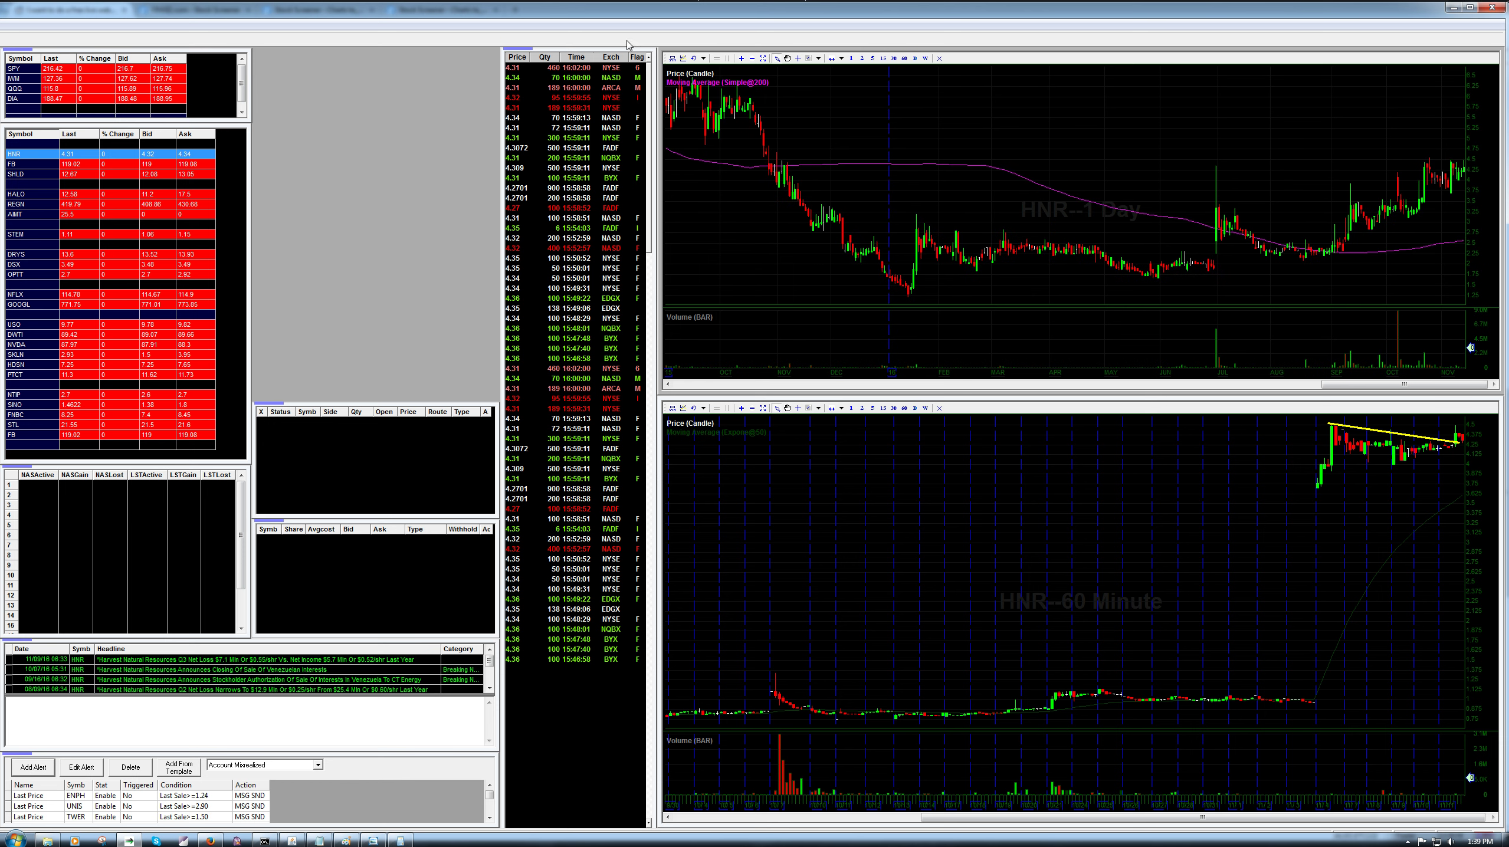
click(808, 58)
drag(771, 161, 1465, 160)
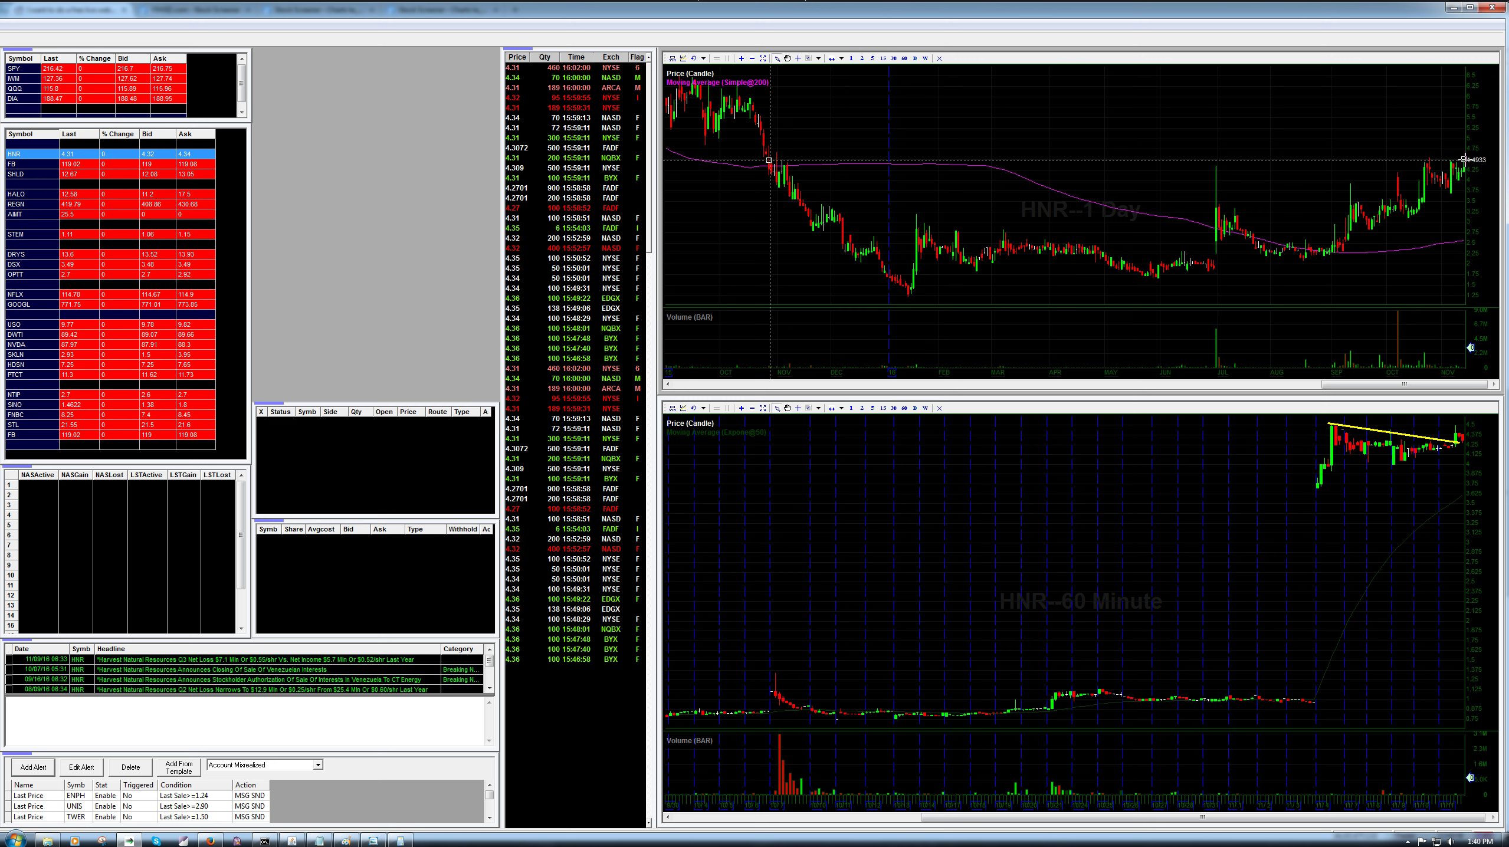
click(1183, 200)
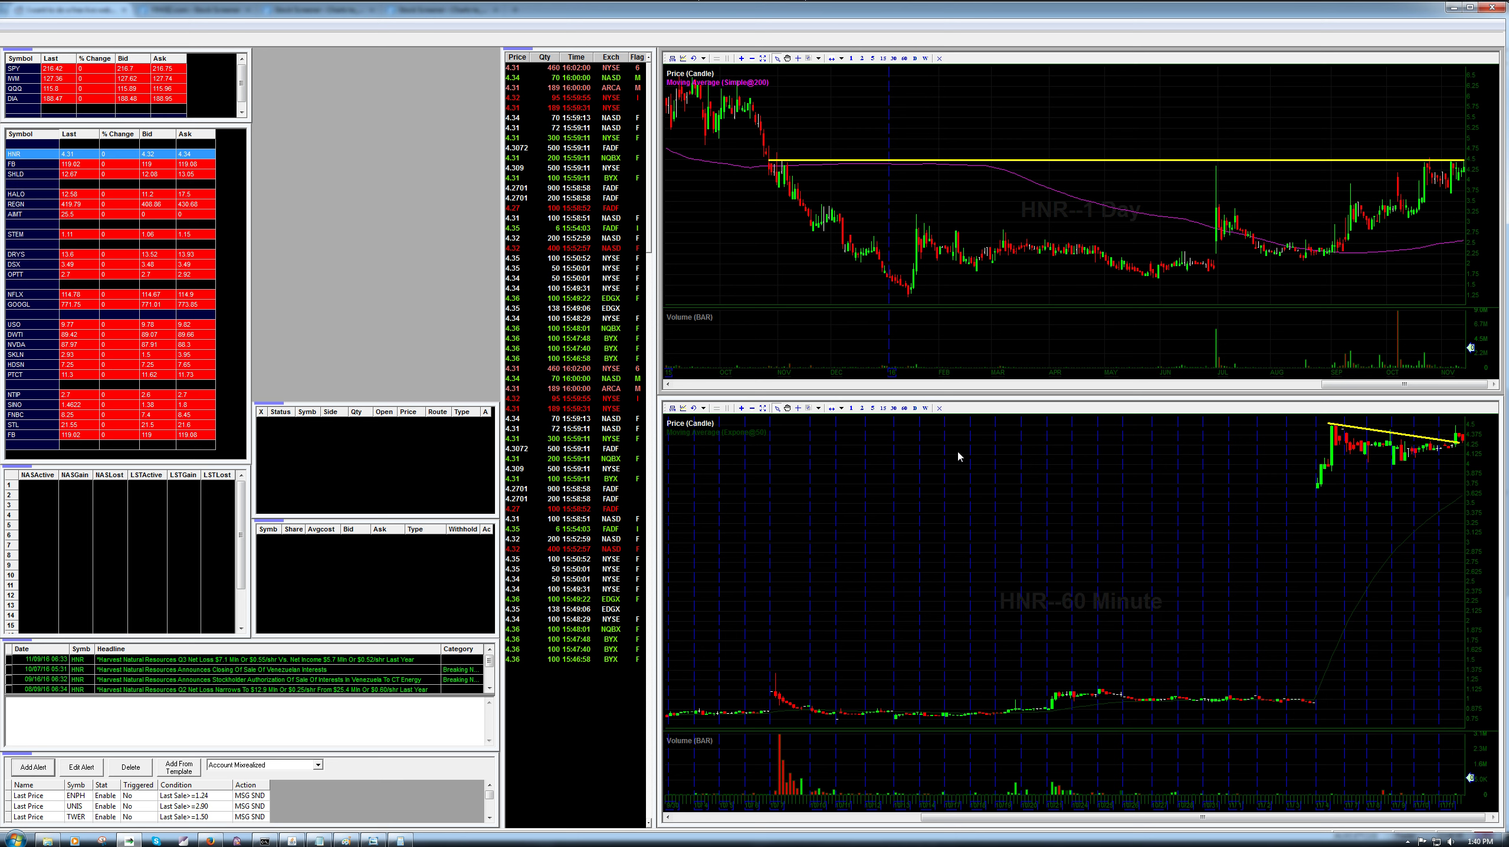
Step: Set HNR's intraday chart to 5-minute candles, then switch to the browser and highlight the Reddit question about trading style and indicators
mouse_move(996, 198)
click(871, 408)
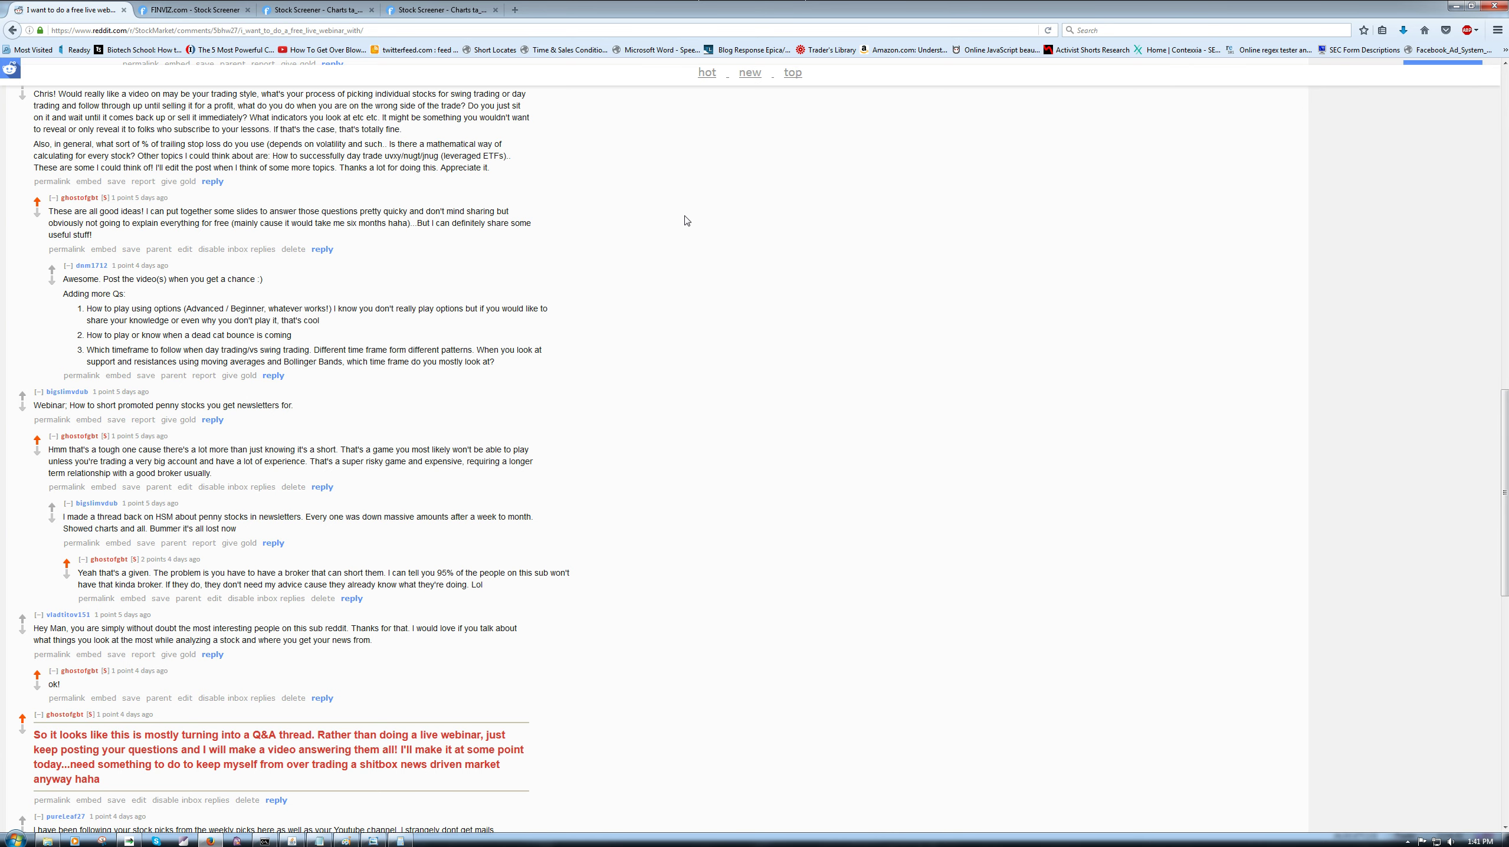
scroll(648, 276, up, 5)
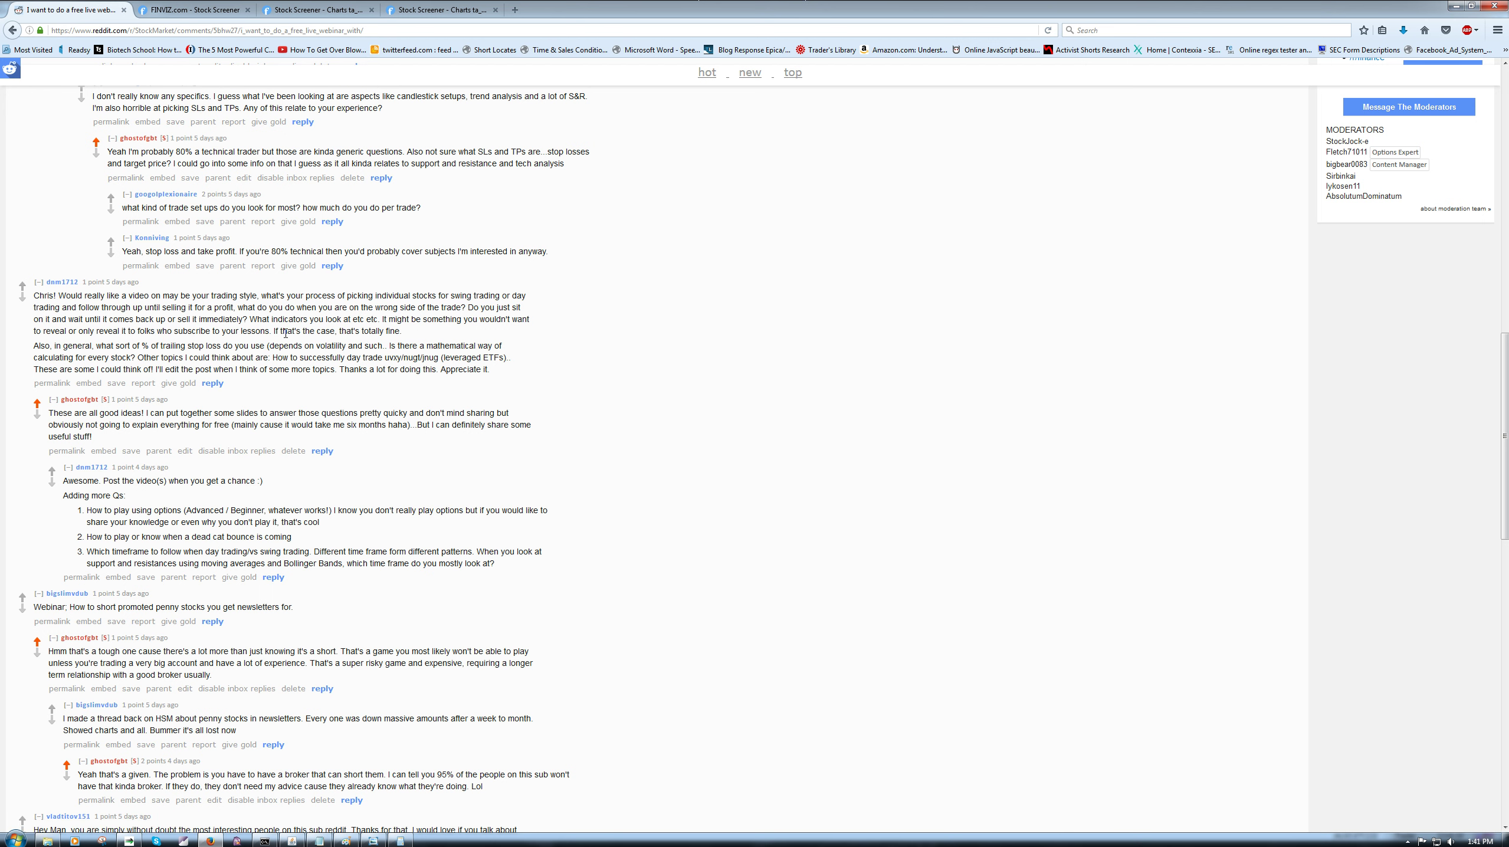
triple_click(336, 322)
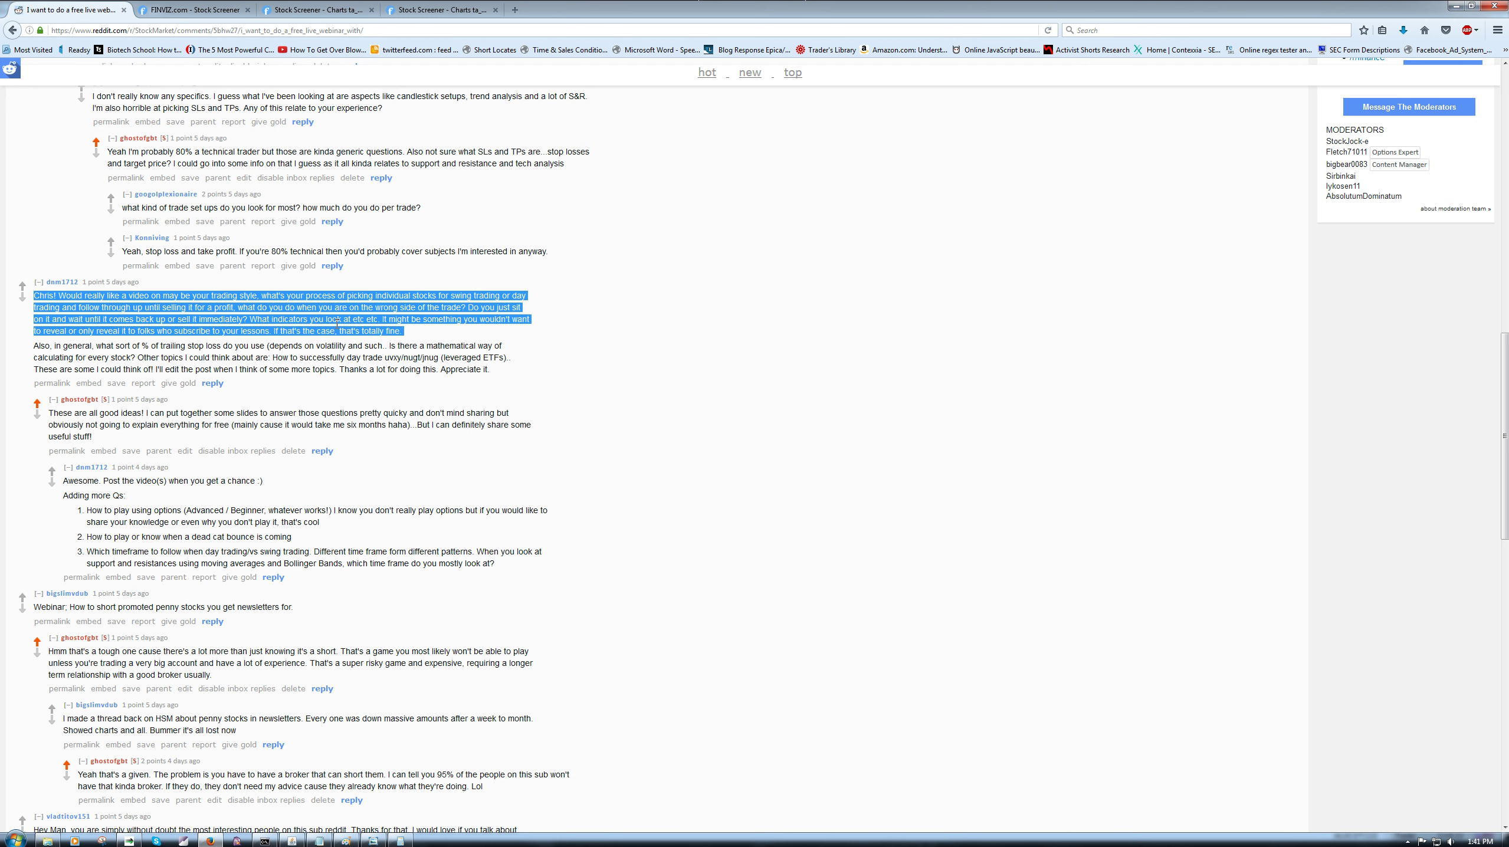
click(337, 322)
Step: Open the greenbartrading.com post "Cleaning the Slate – Why I No Longer Use Indicators" in a new browser tab
click(513, 10)
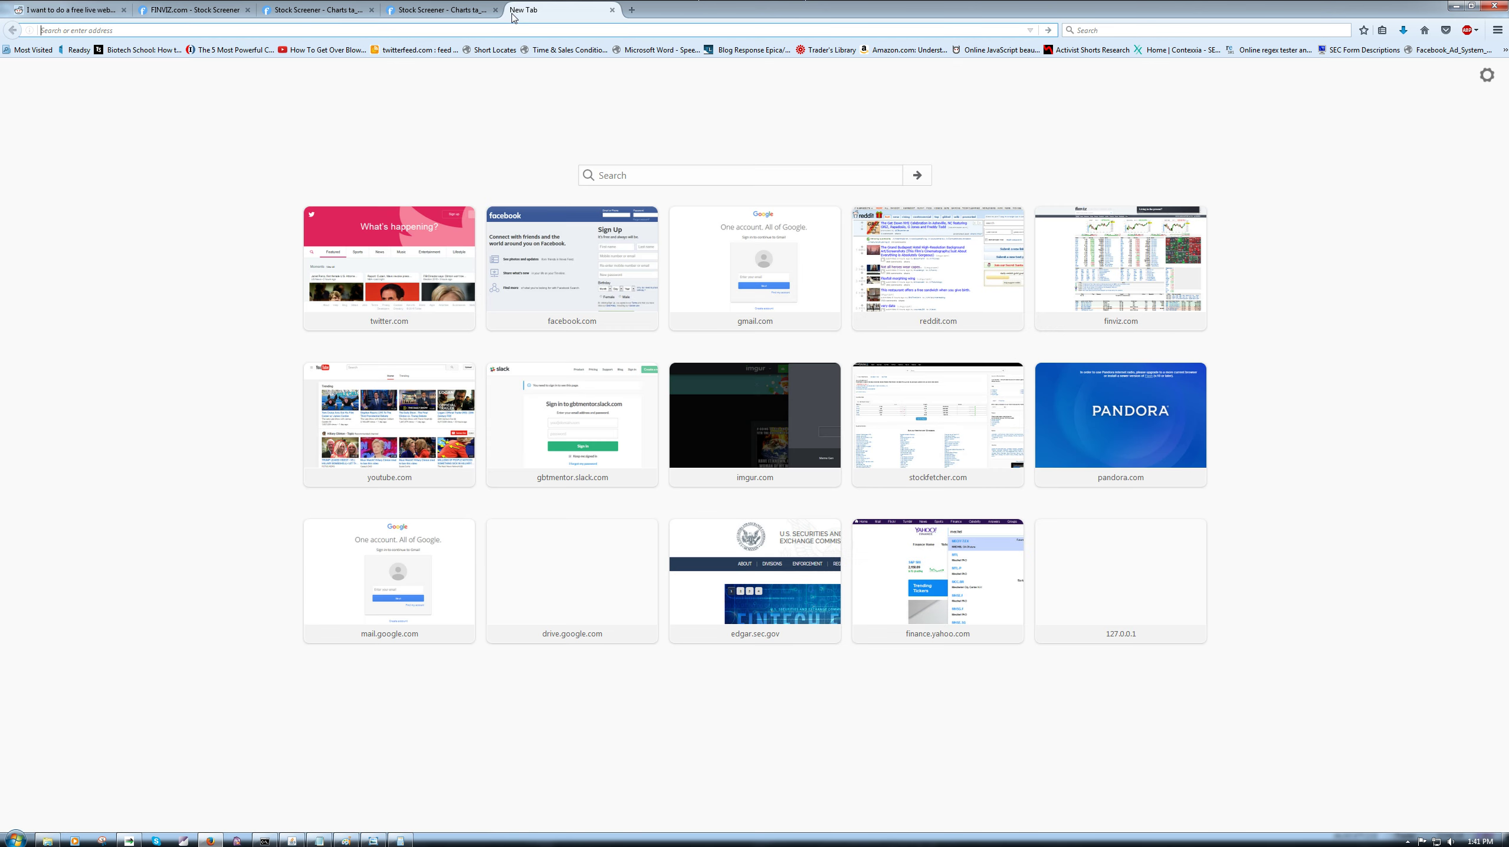
text(cleaning slate)
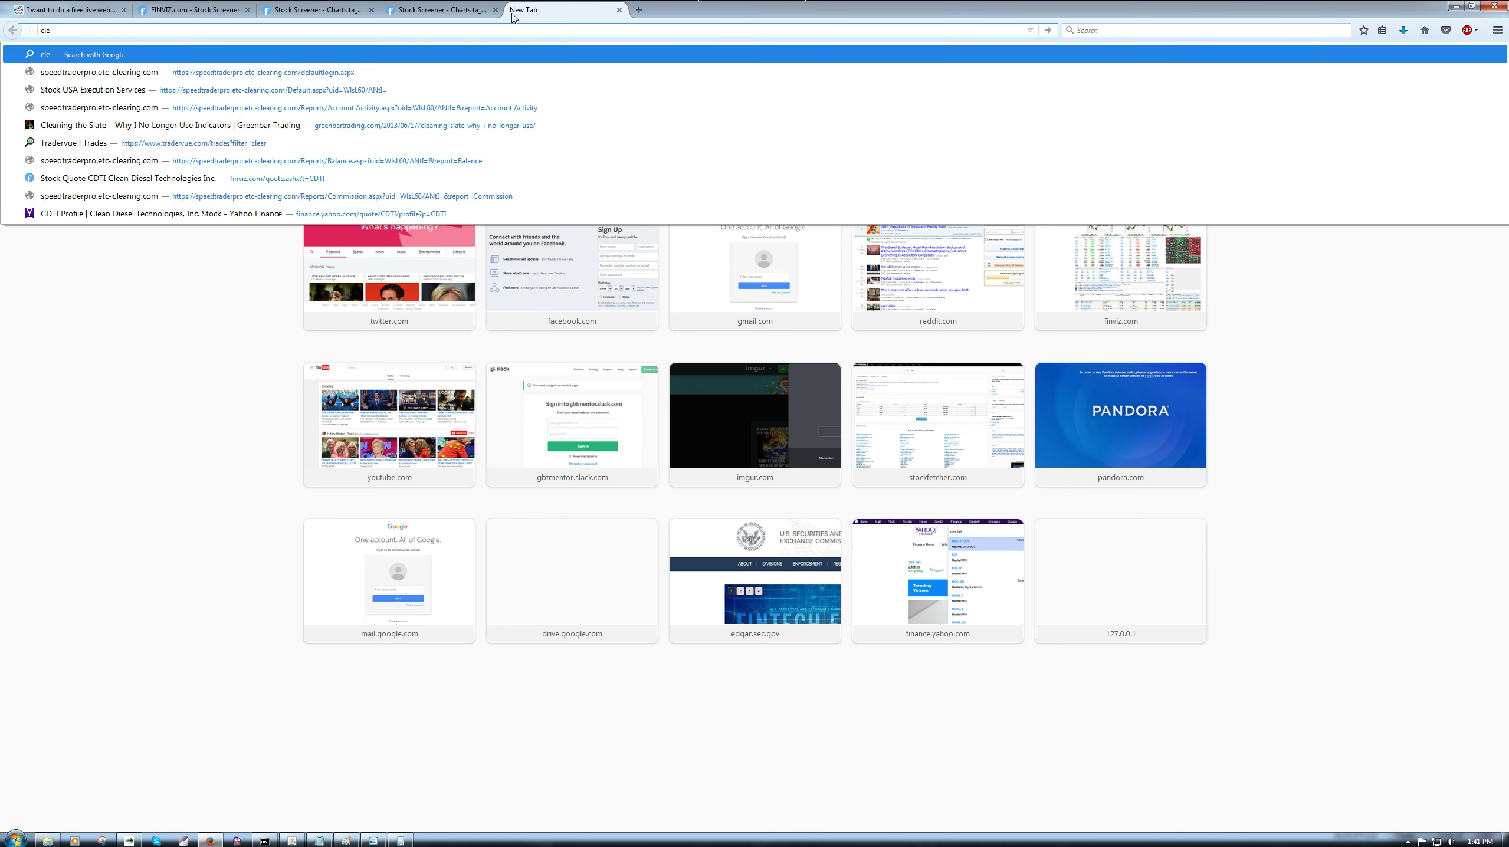
key(Down)
key(Return)
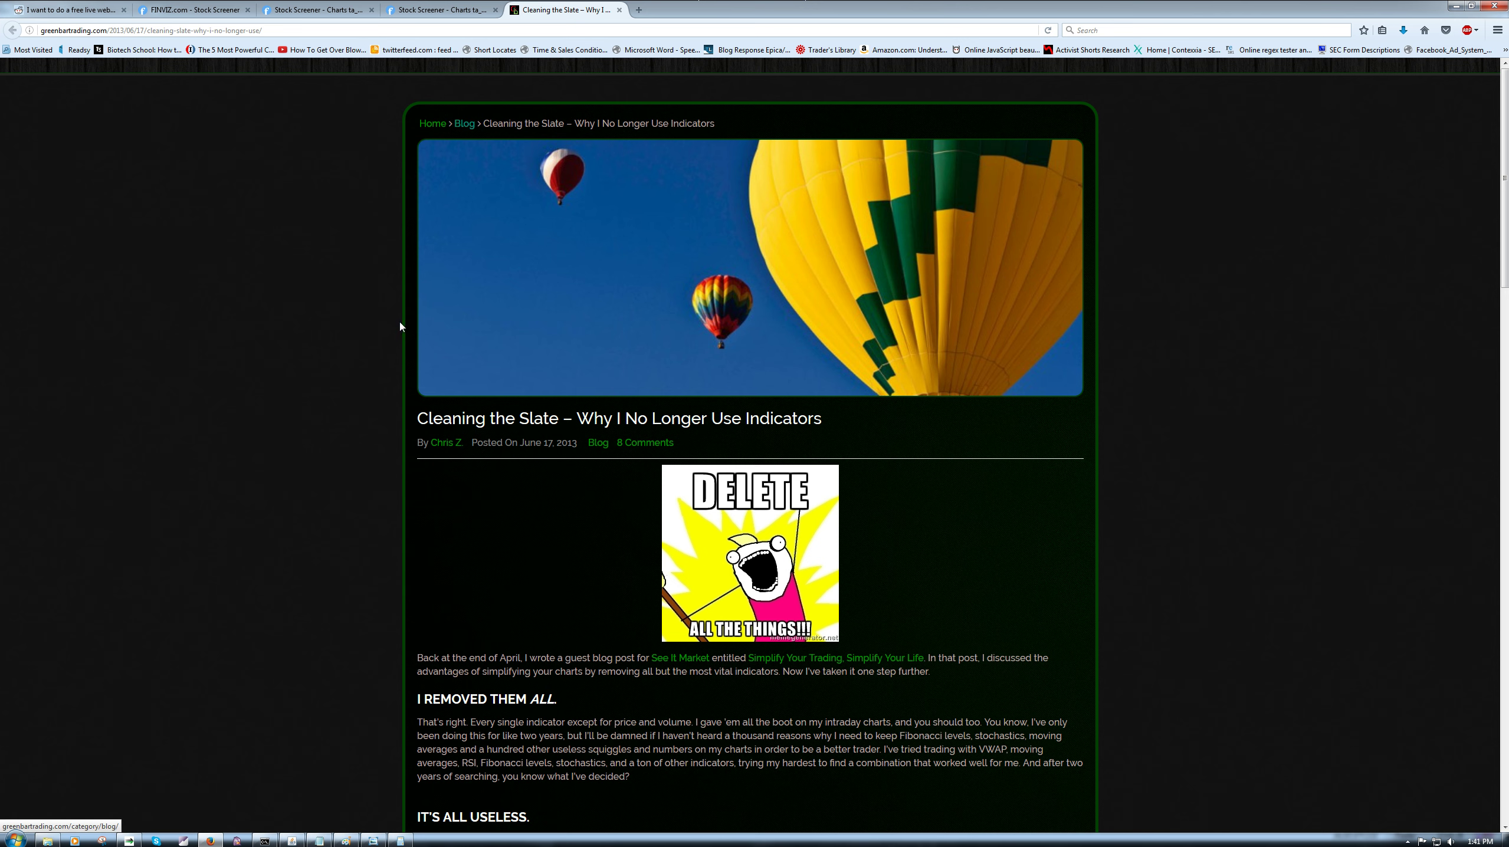
Step: Read the blog post's arguments for removing indicators and look at its example chart
scroll(365, 492, down, 3)
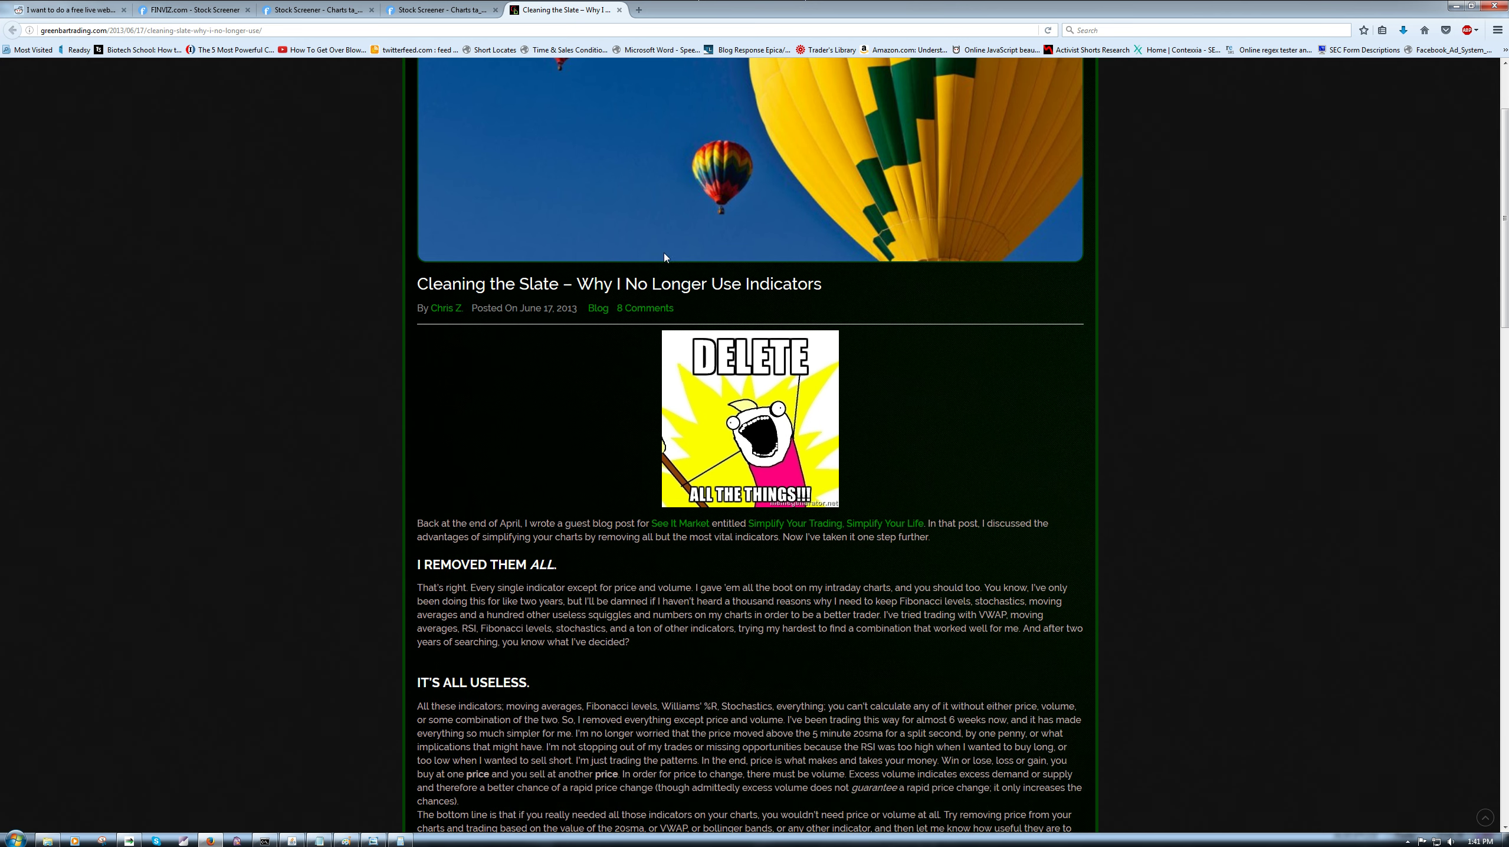
scroll(380, 439, down, 6)
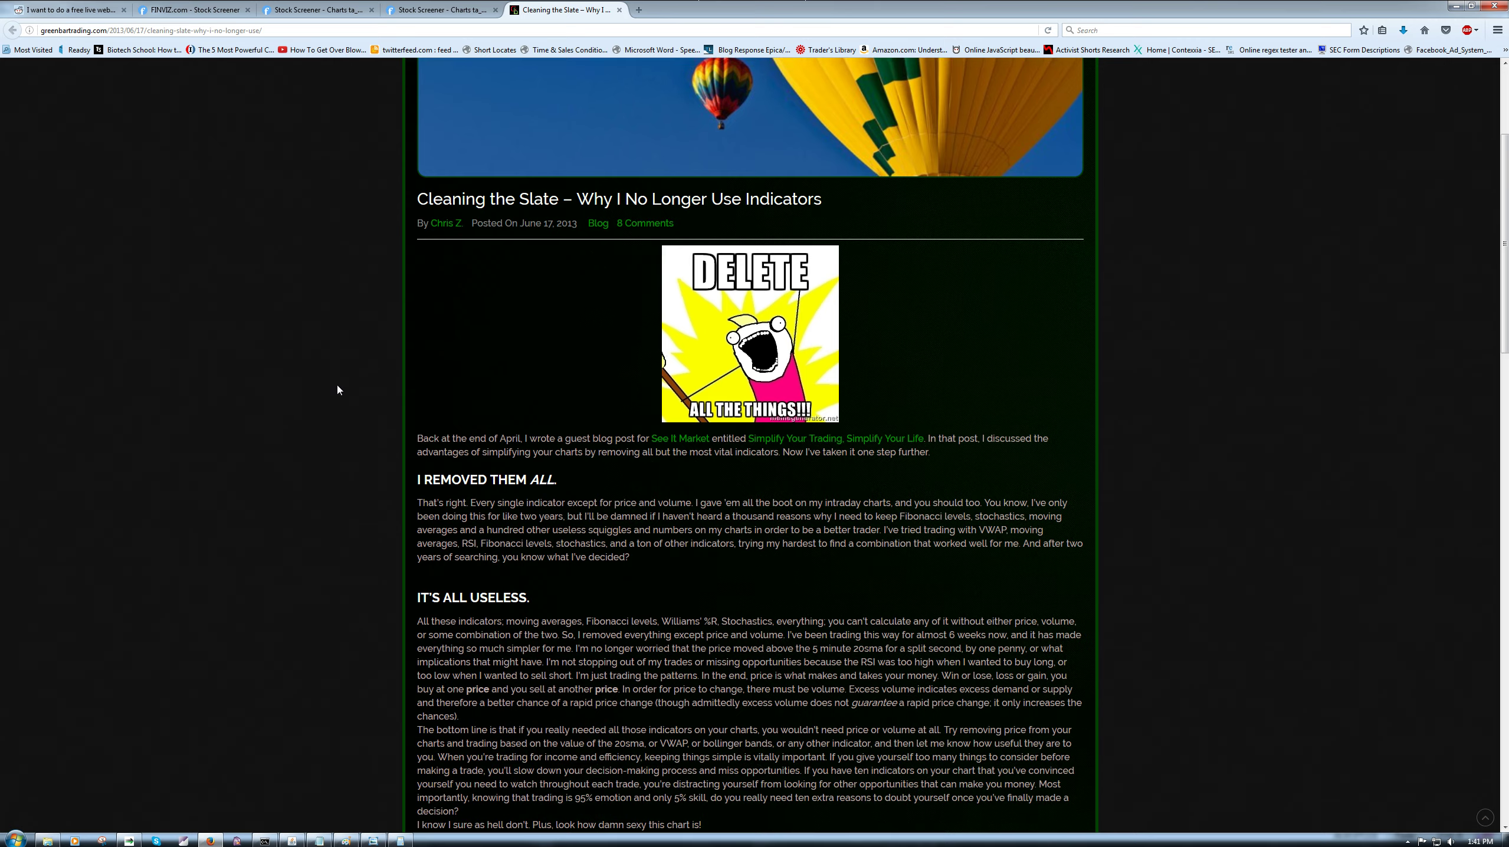
scroll(337, 388, up, 8)
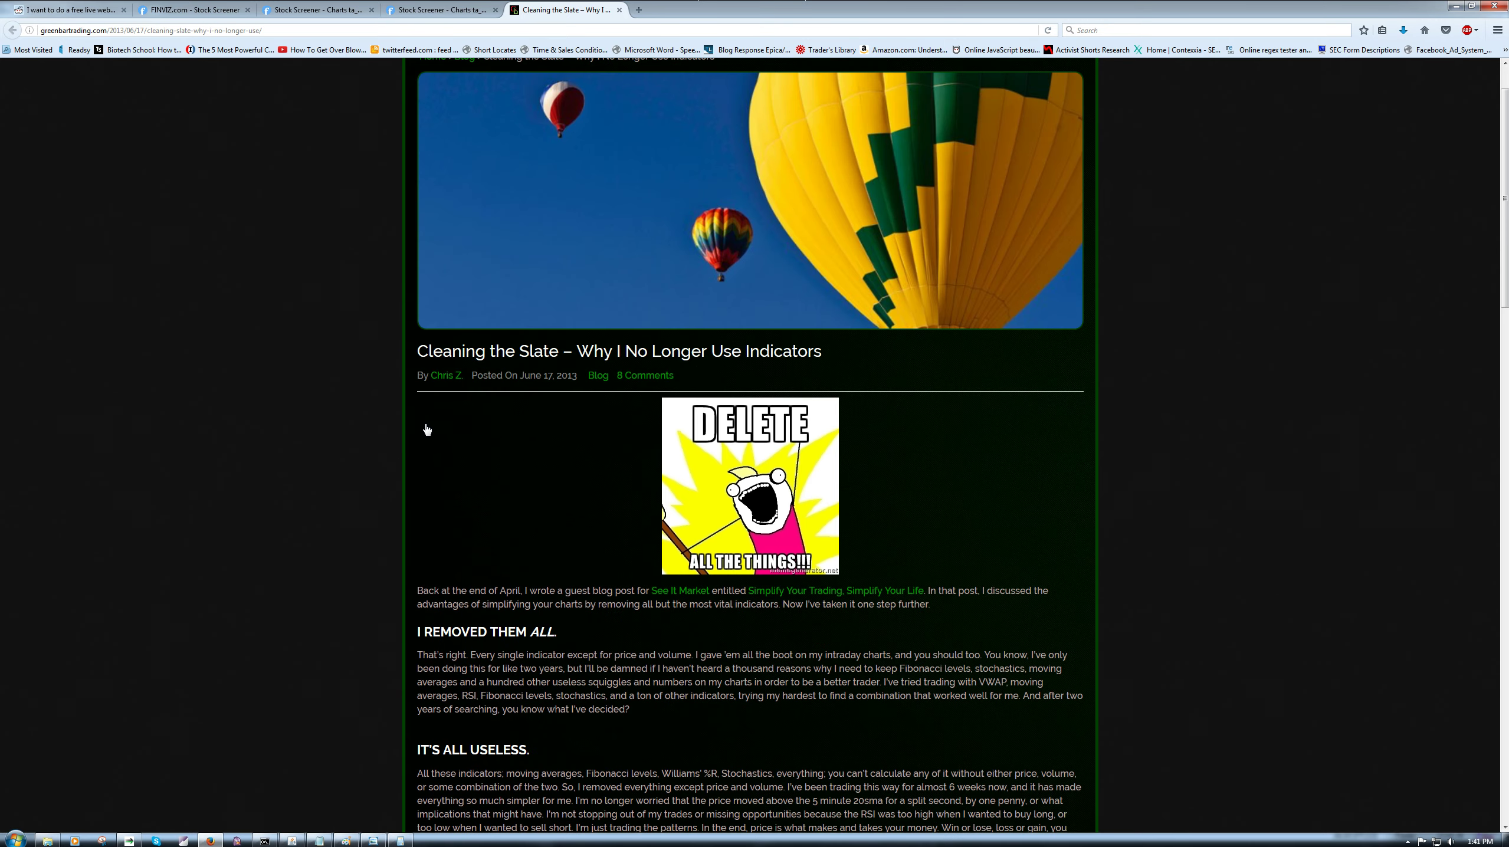
scroll(422, 427, down, 6)
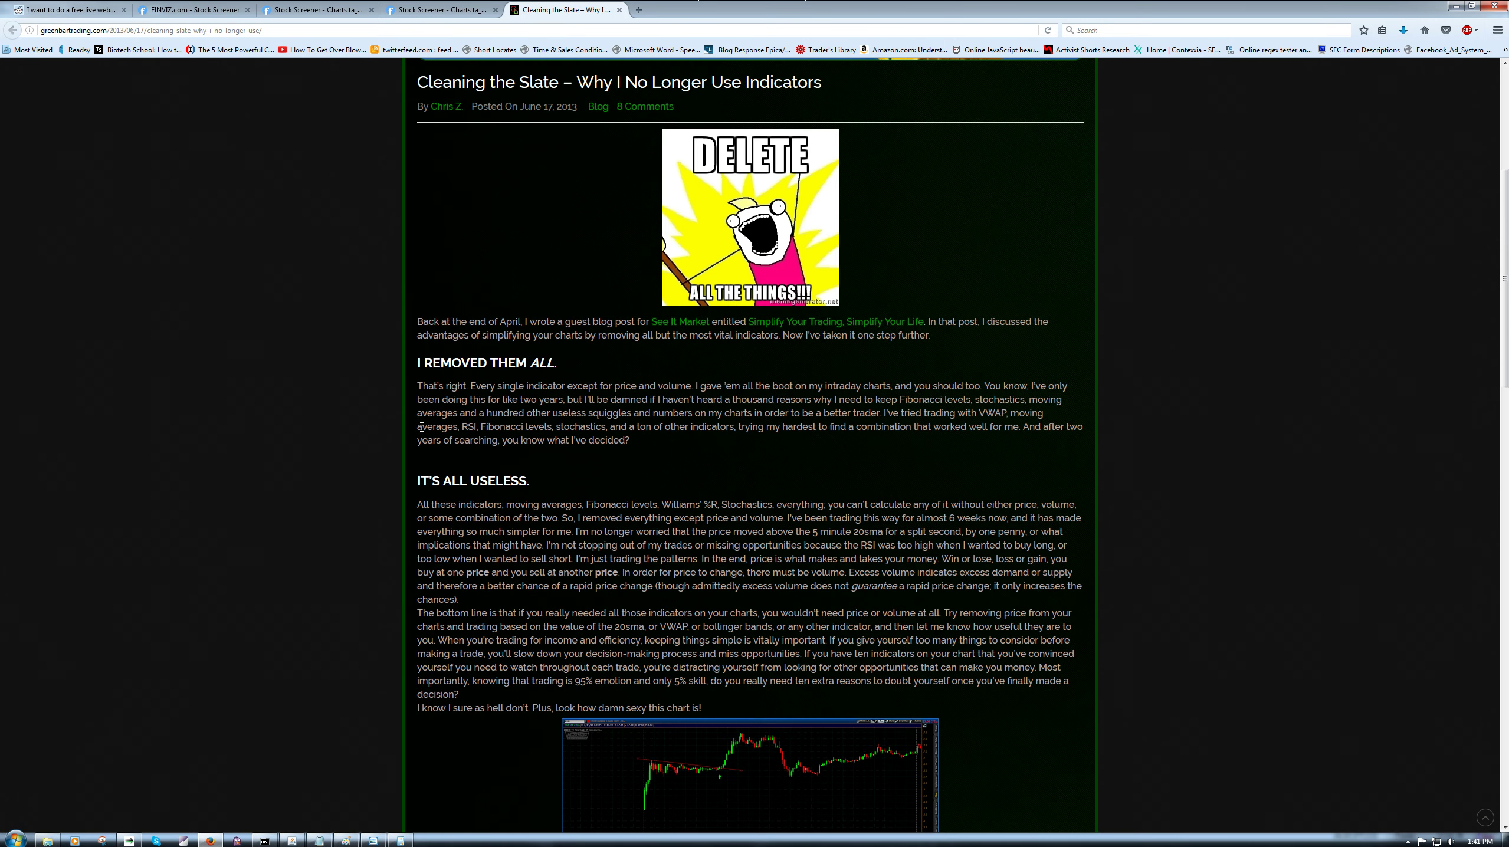
scroll(421, 427, down, 12)
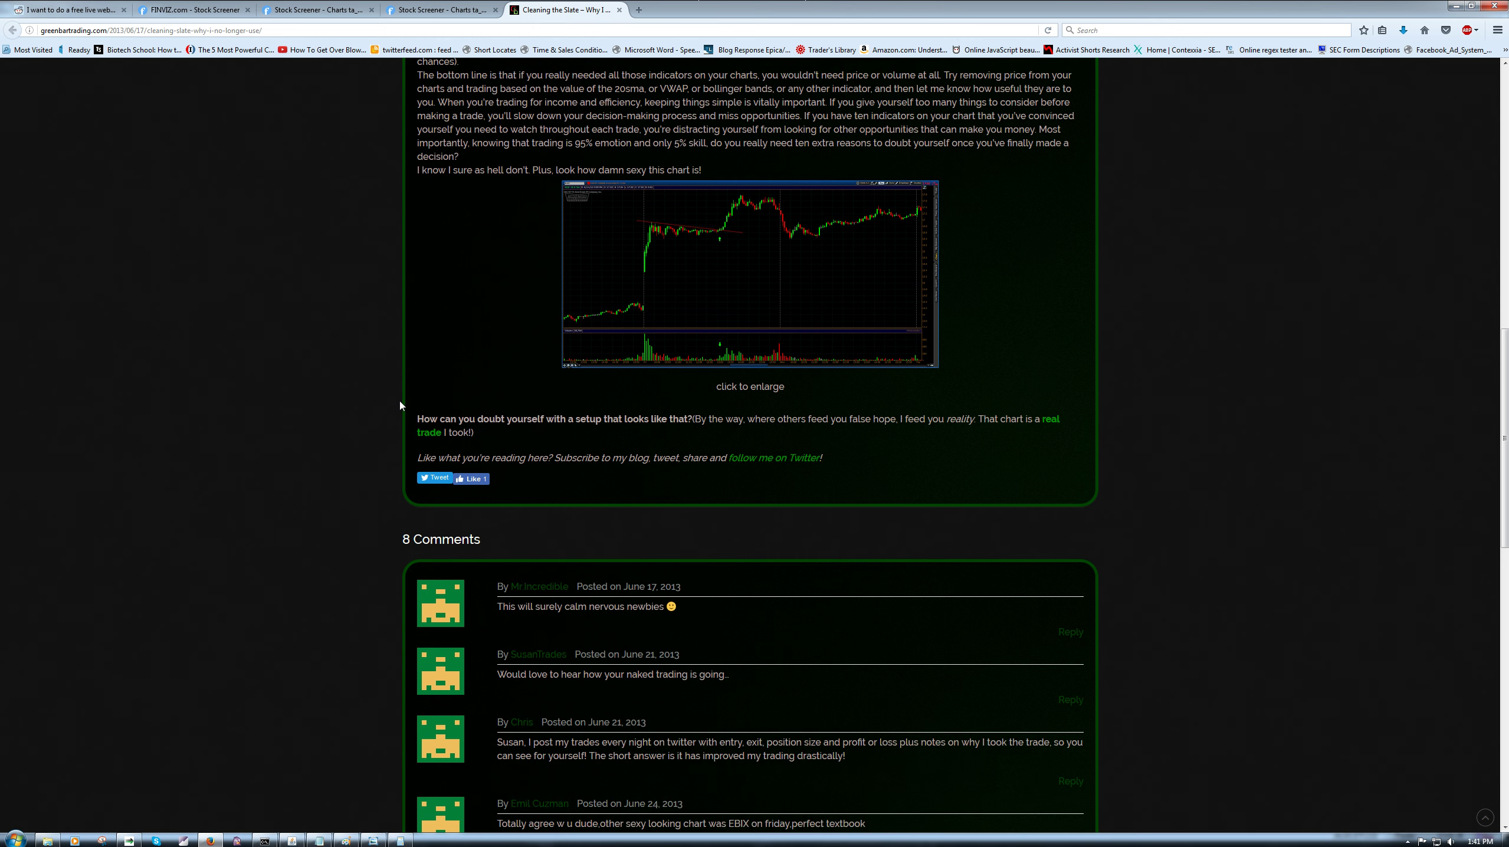
scroll(333, 379, up, 9)
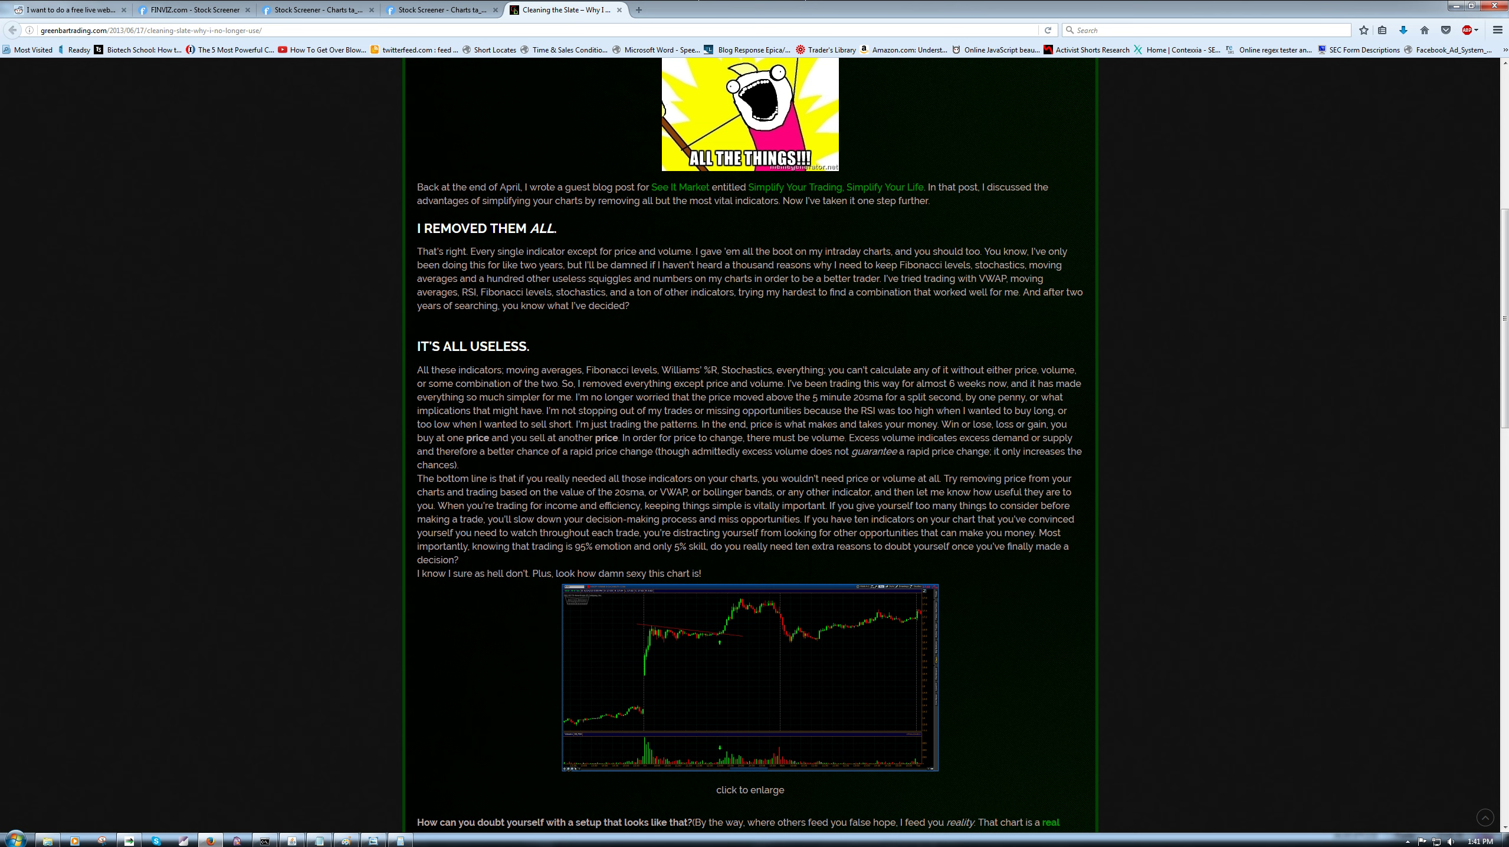
Step: Switch to the trading platform and load FB and then STL from the watchlist
key(alt+Tab)
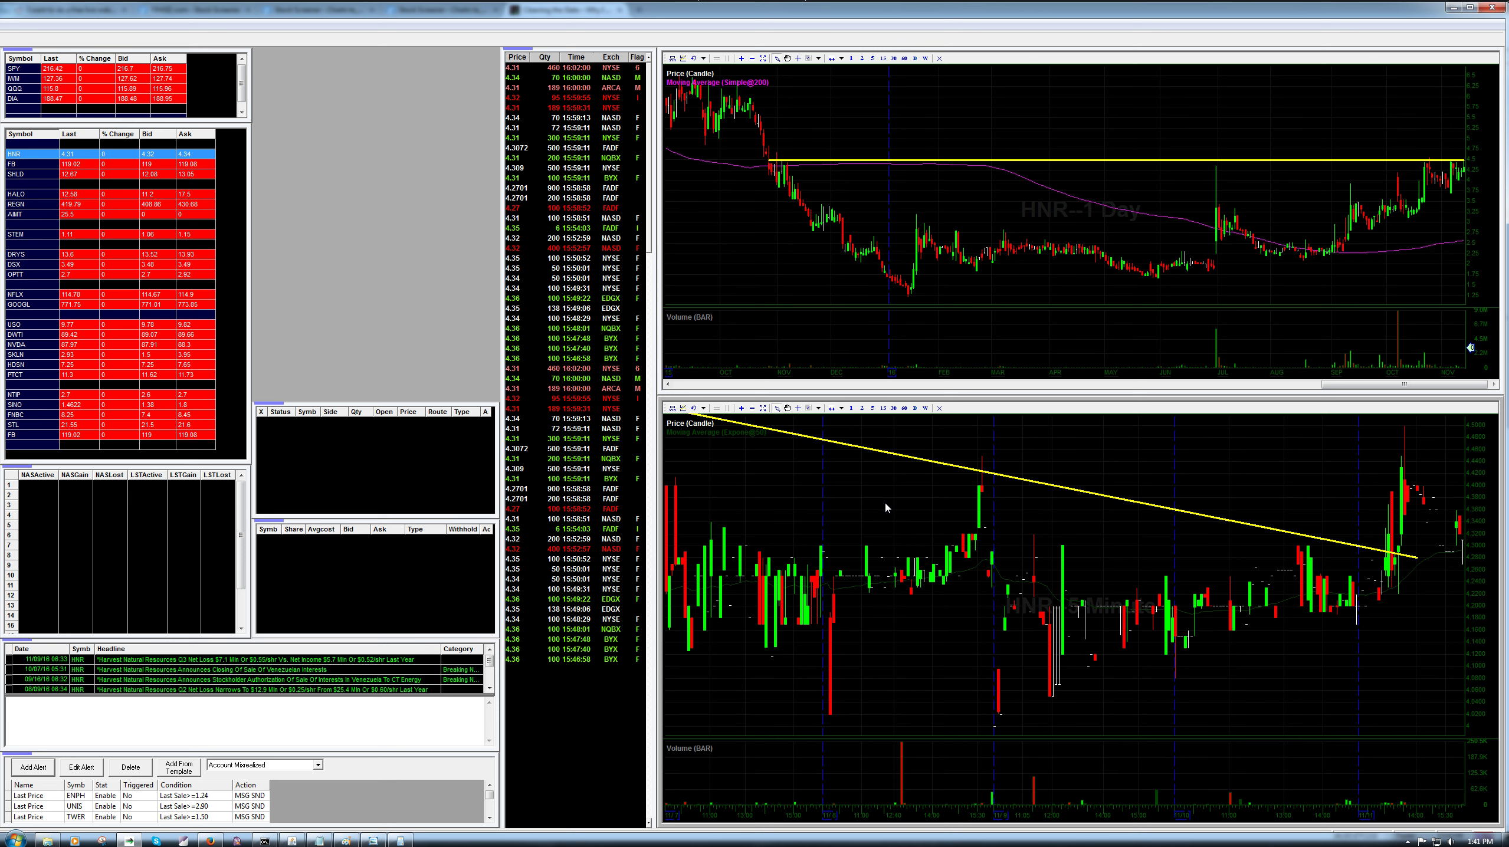
click(30, 436)
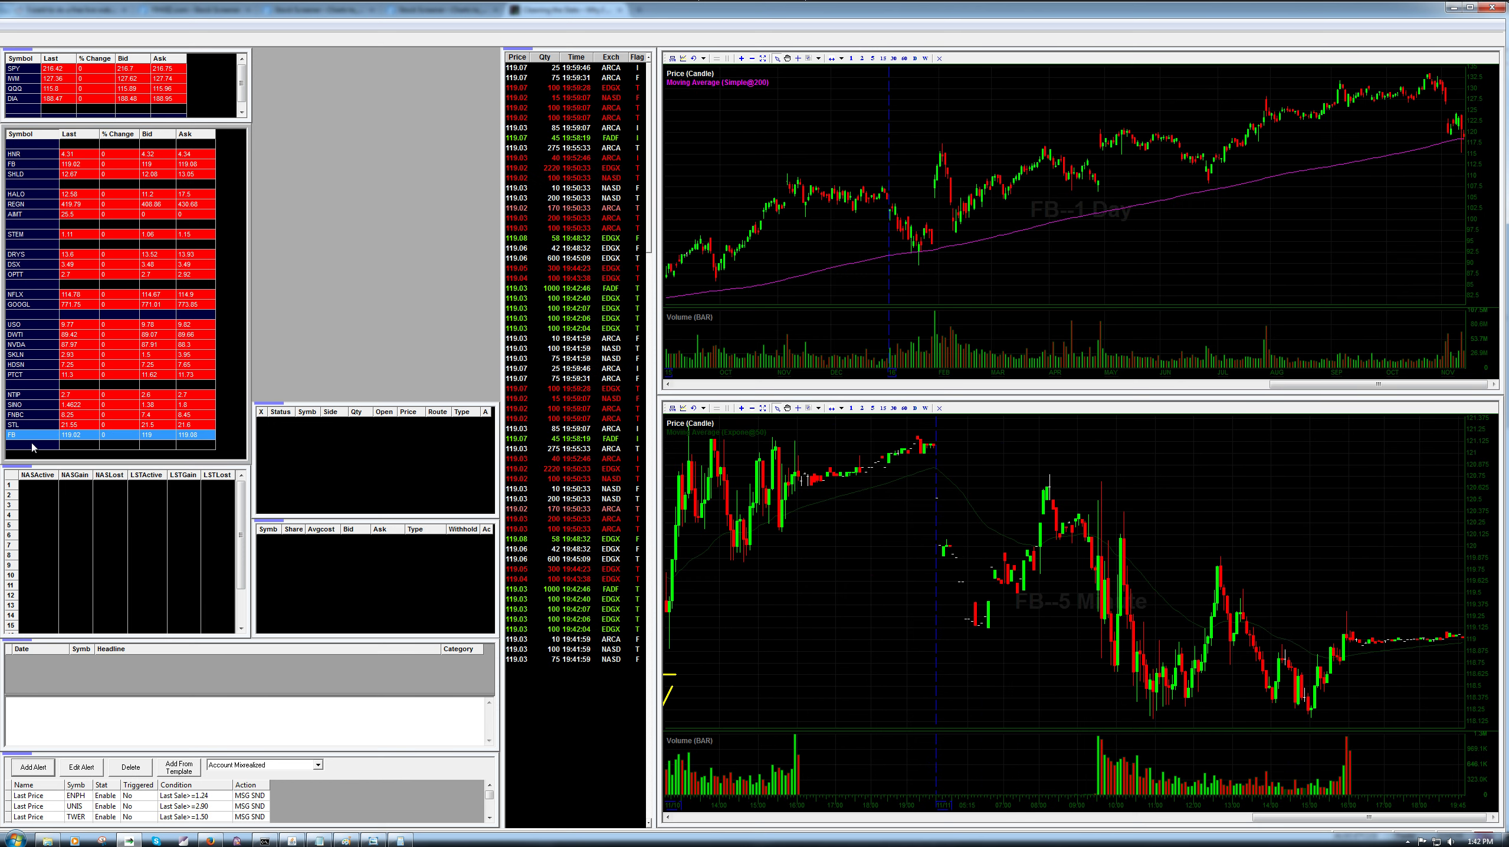
key(Up)
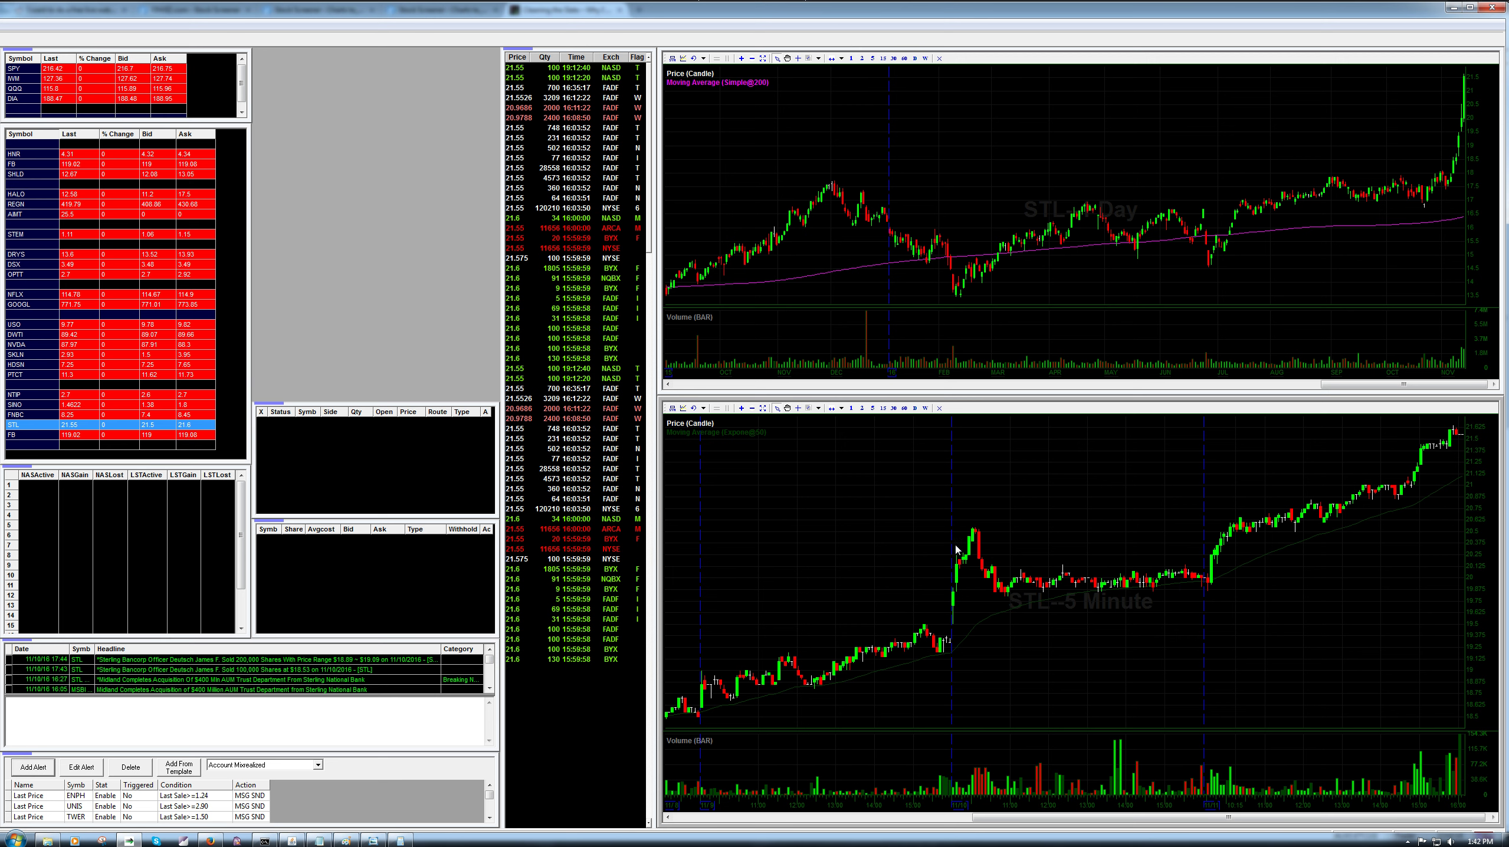
Step: Set STL's intraday chart to 15-minute candles and draw a rising trendline beneath the climb leading up to the gap
click(883, 409)
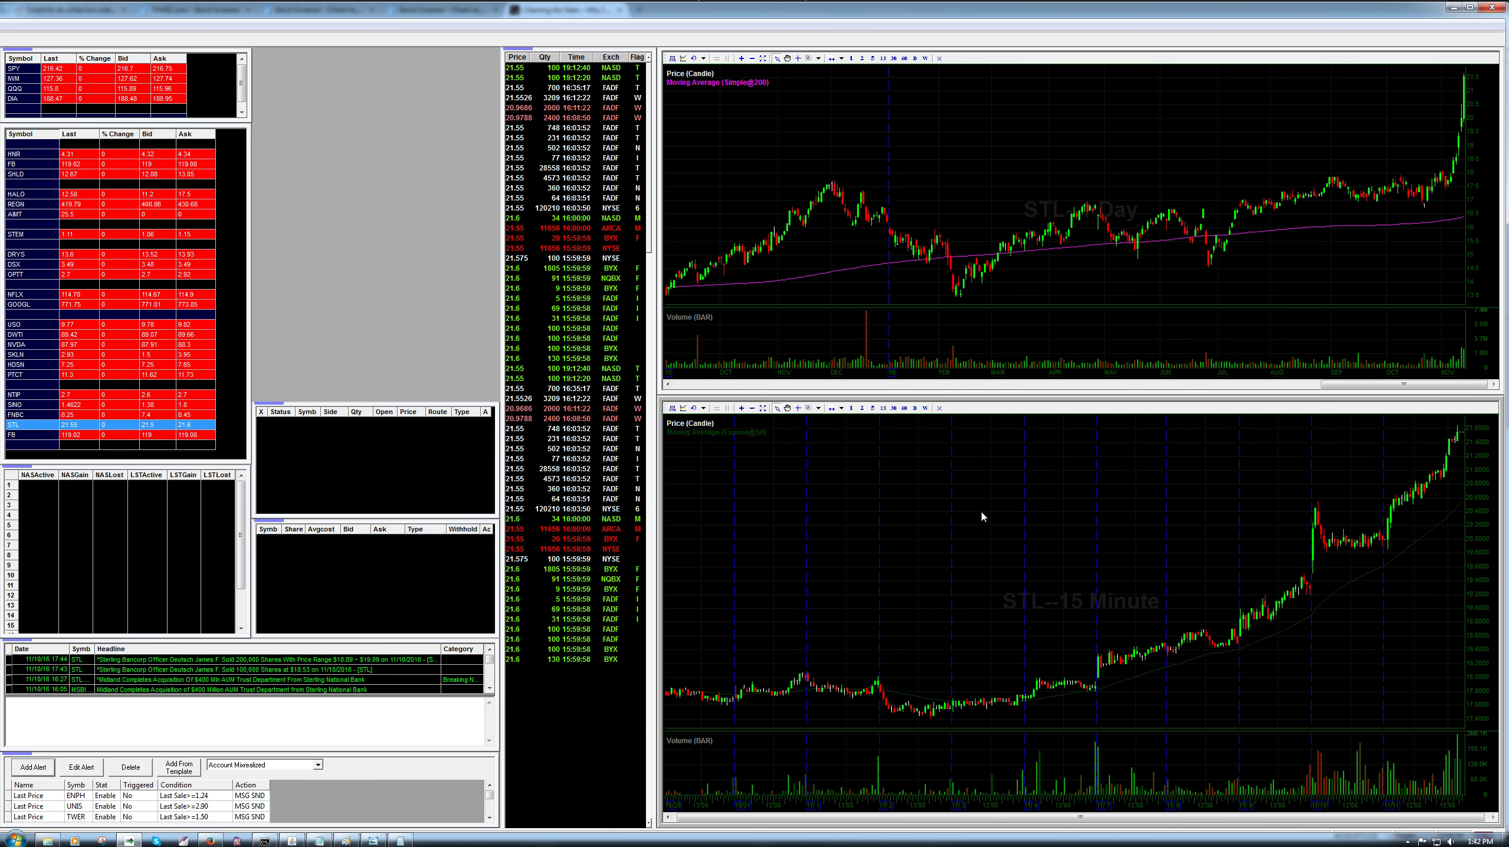
click(808, 408)
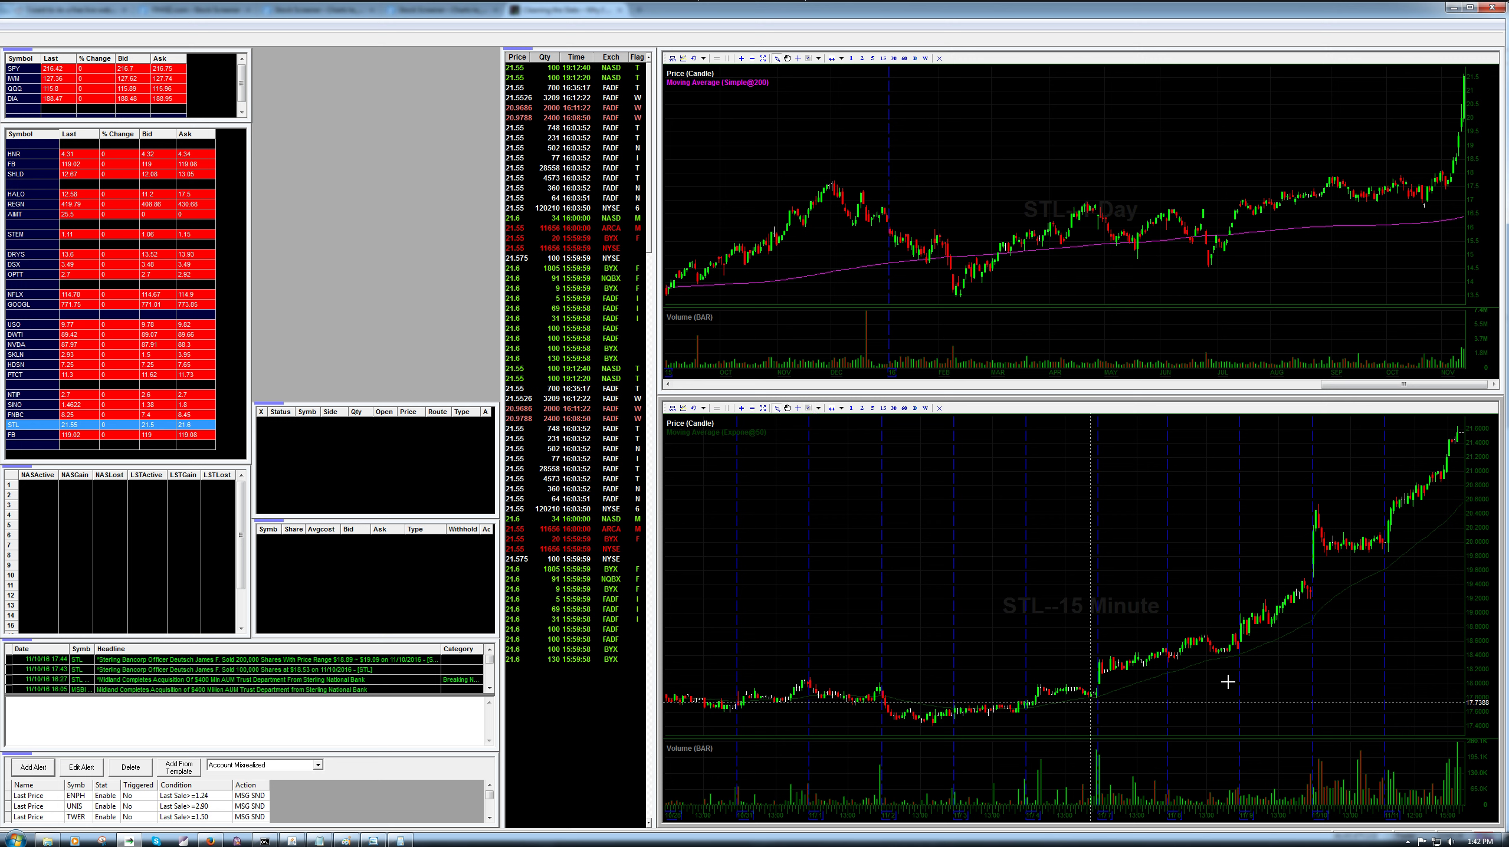
drag(1092, 701, 1332, 624)
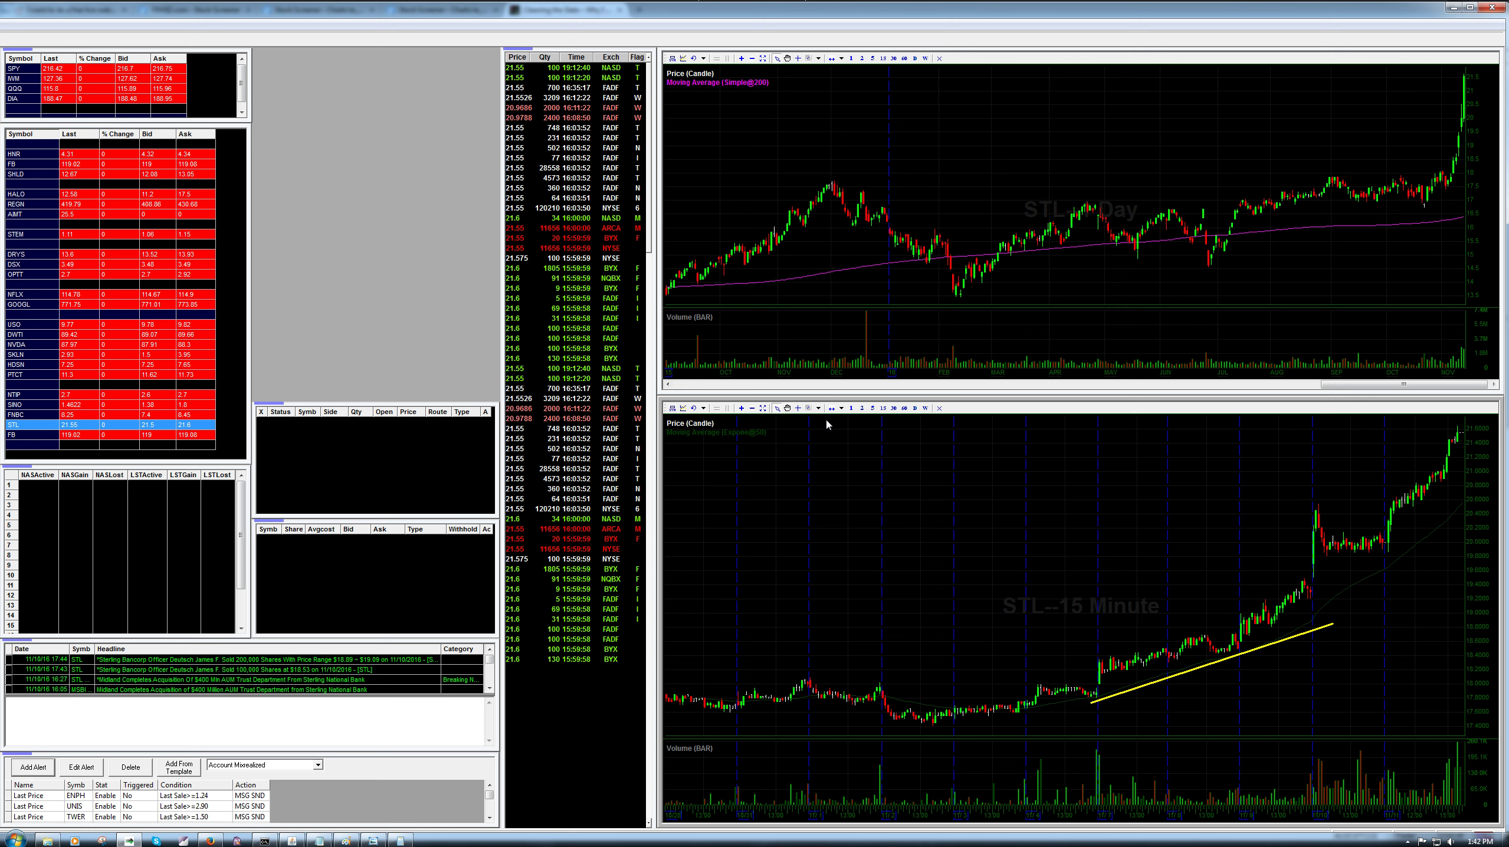
Step: Draw a steeper trendline beneath STL's most recent rally on the 15-minute chart, and delete it
click(808, 408)
drag(1388, 552, 1466, 443)
click(1399, 470)
click(1439, 488)
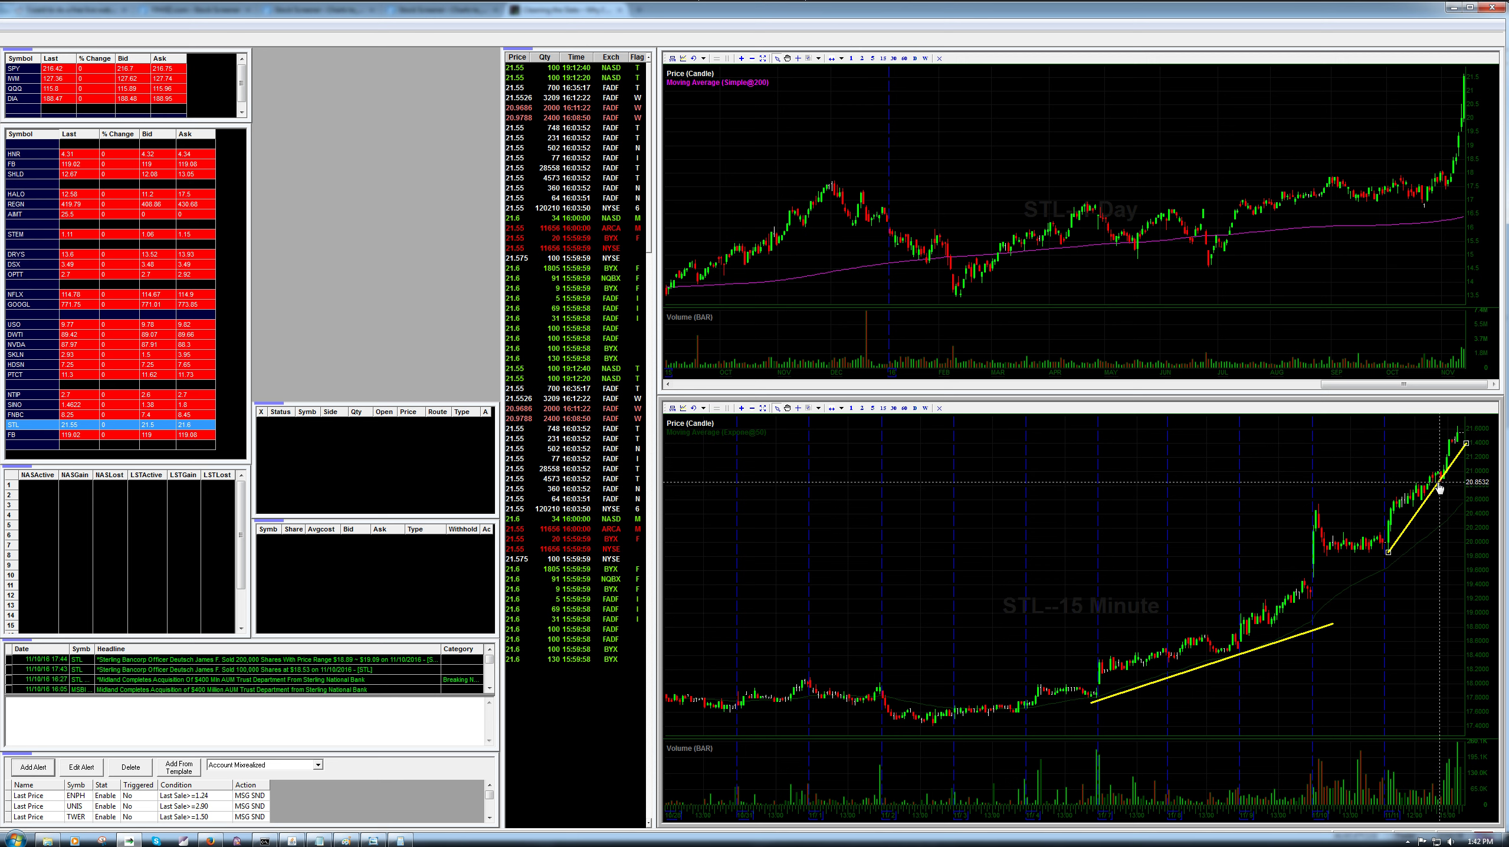
key(Delete)
Step: Examine STL's trendline on 15-minute candles, and compare it on 30-minute and 60-minute candles
scroll(1278, 508, up, 3)
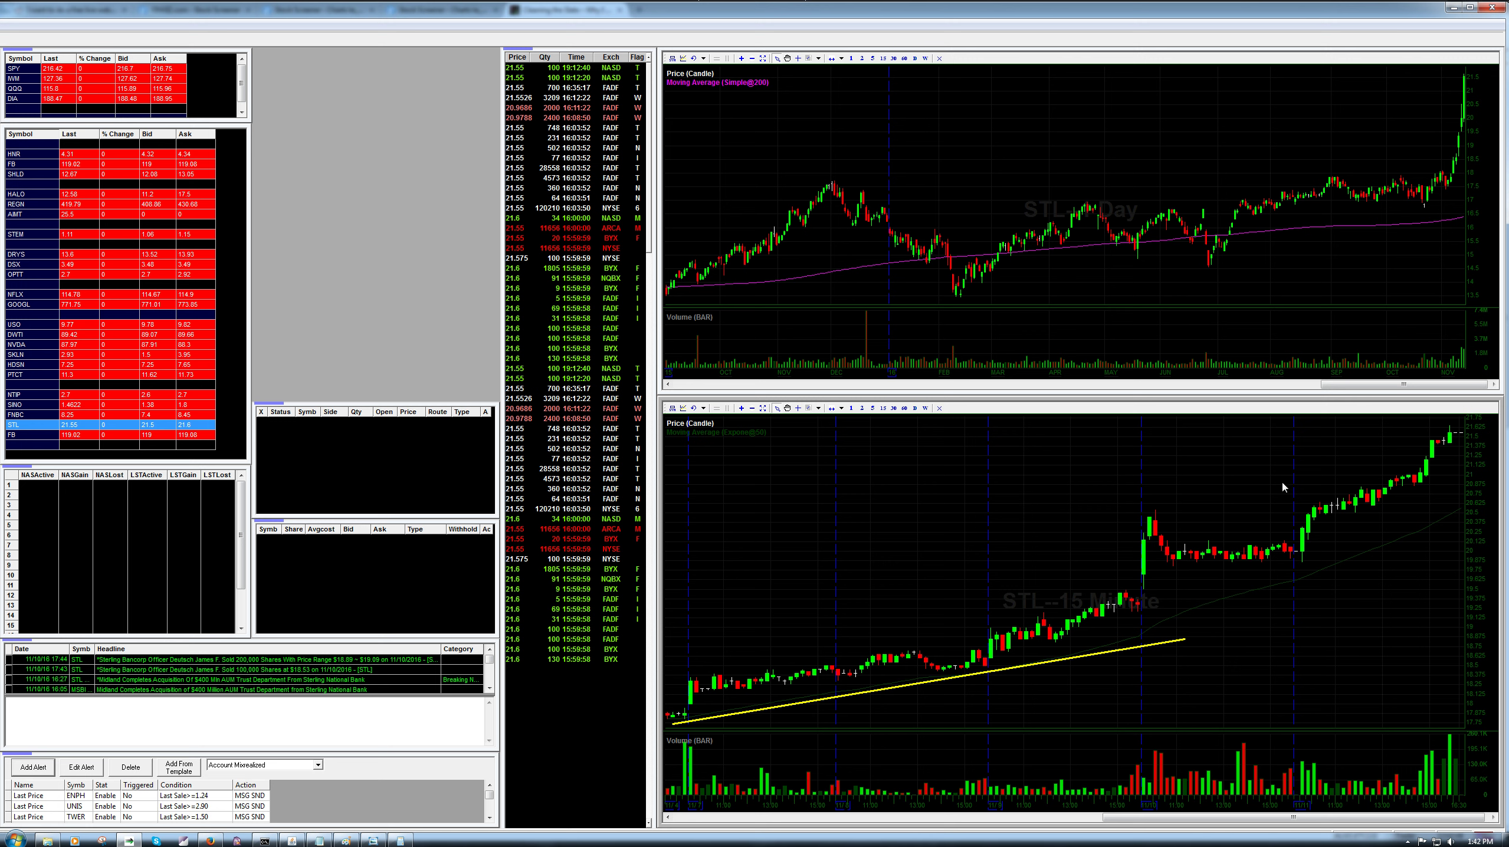
click(892, 408)
scroll(1260, 547, down, 5)
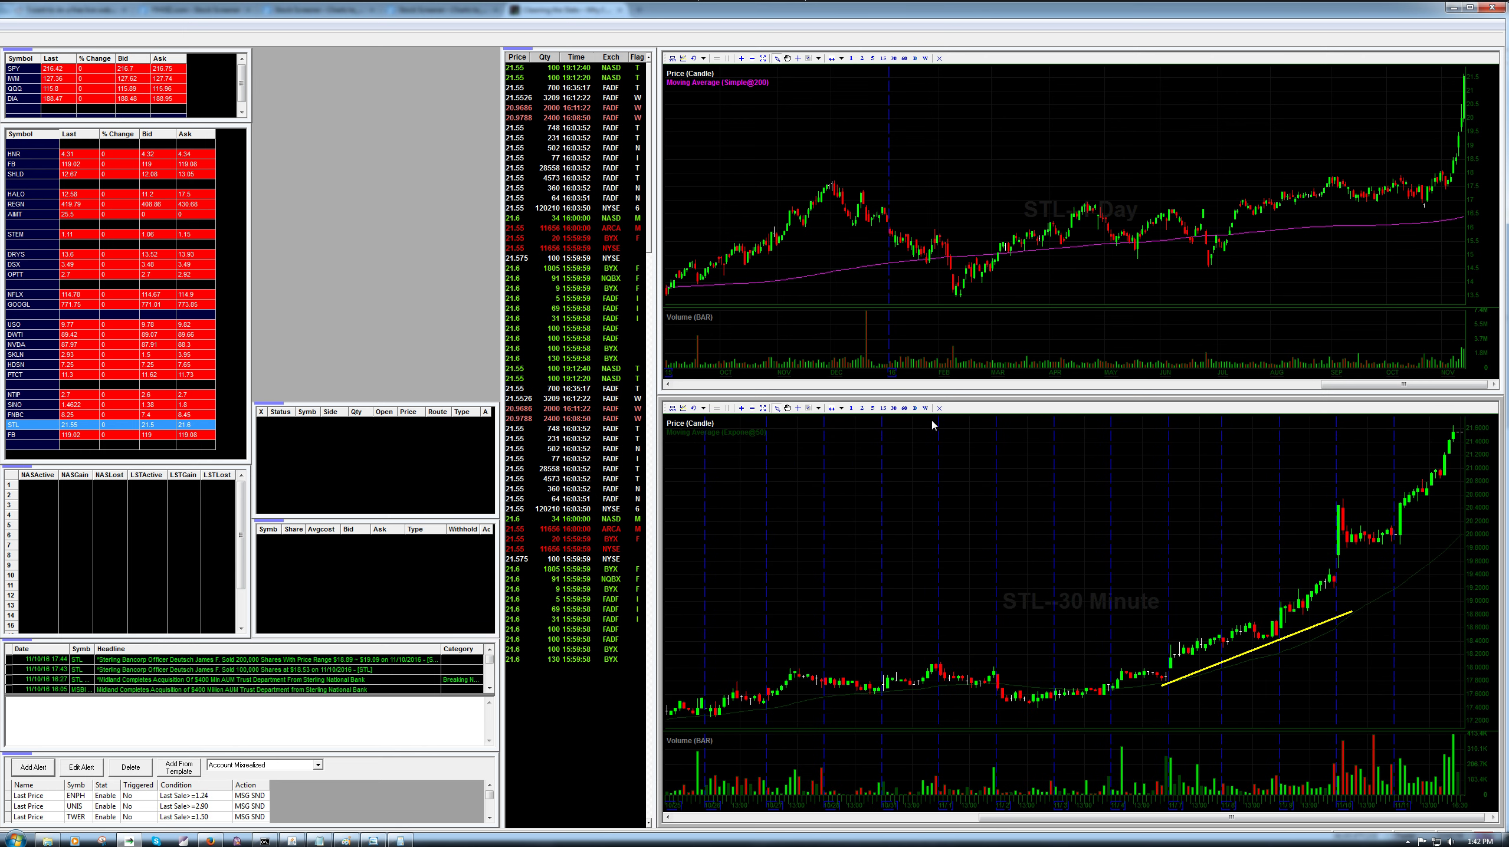
click(903, 408)
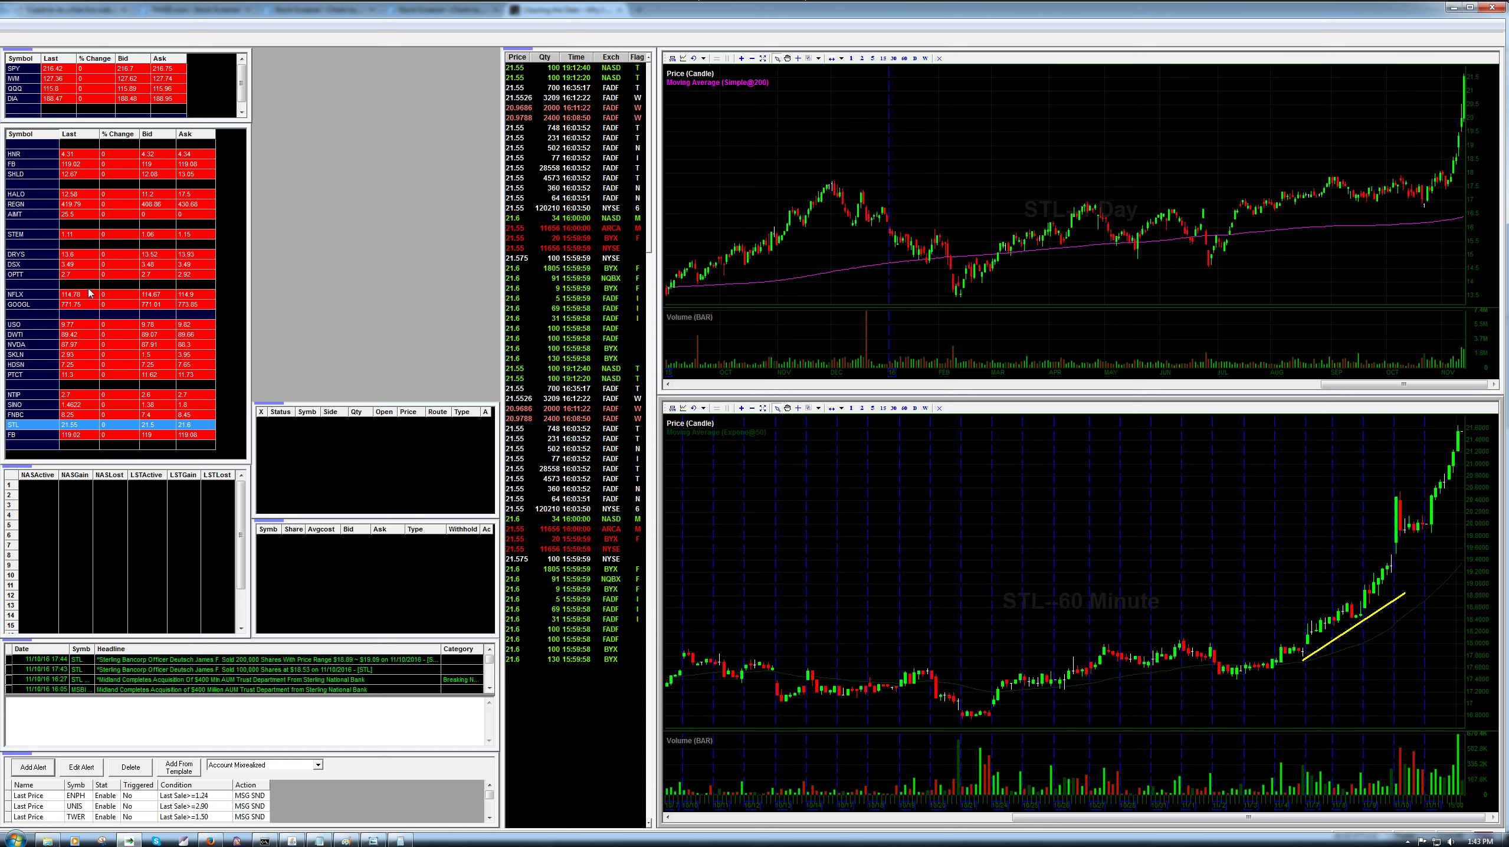
Step: Load STEM from the watchlist, set its intraday chart to 5-minute candles, and draw a rising trendline beneath the pullback lows
click(17, 233)
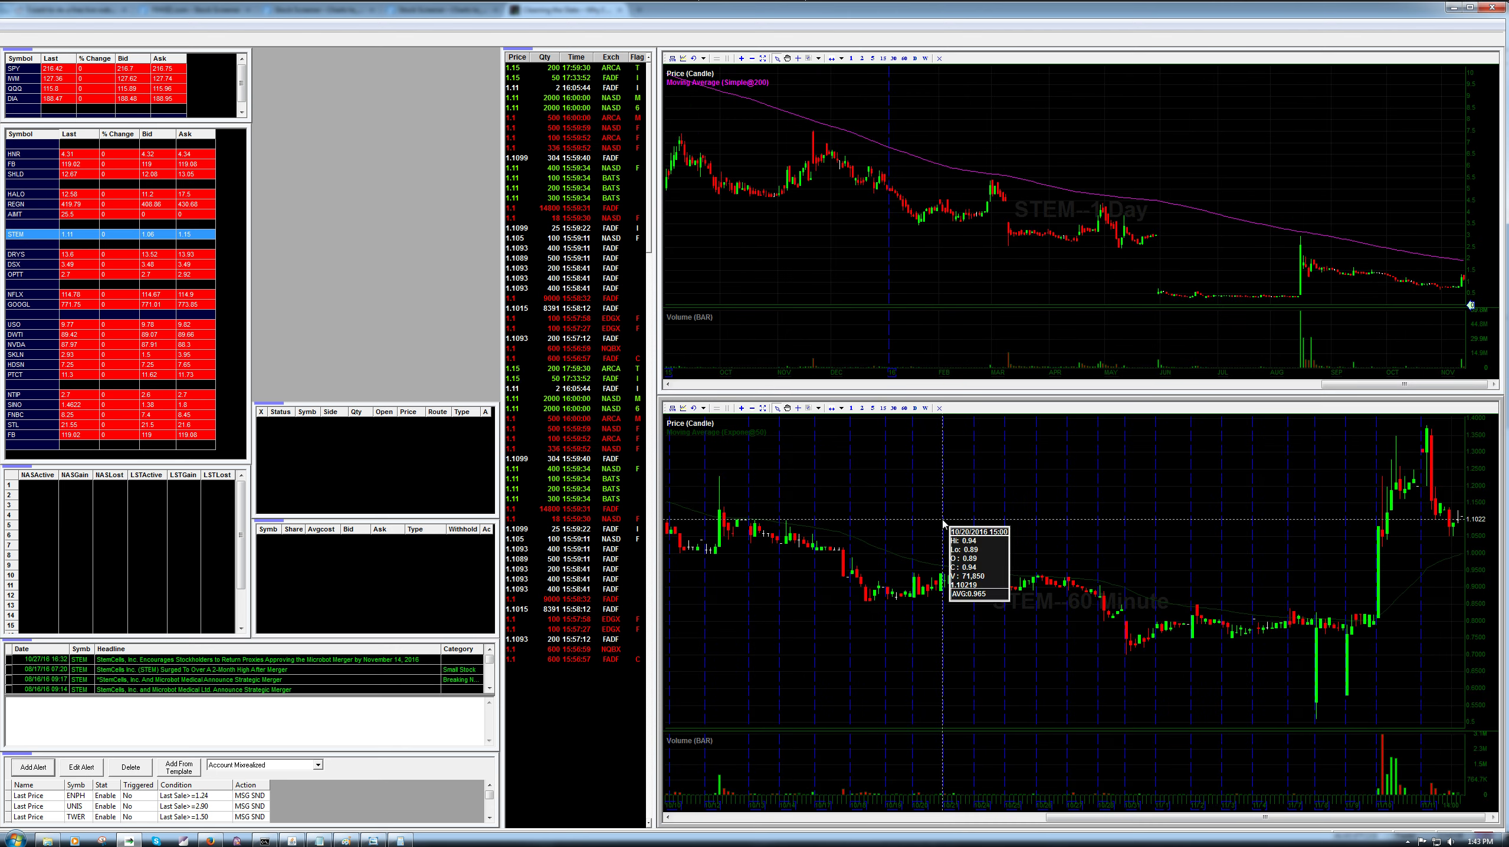
click(874, 408)
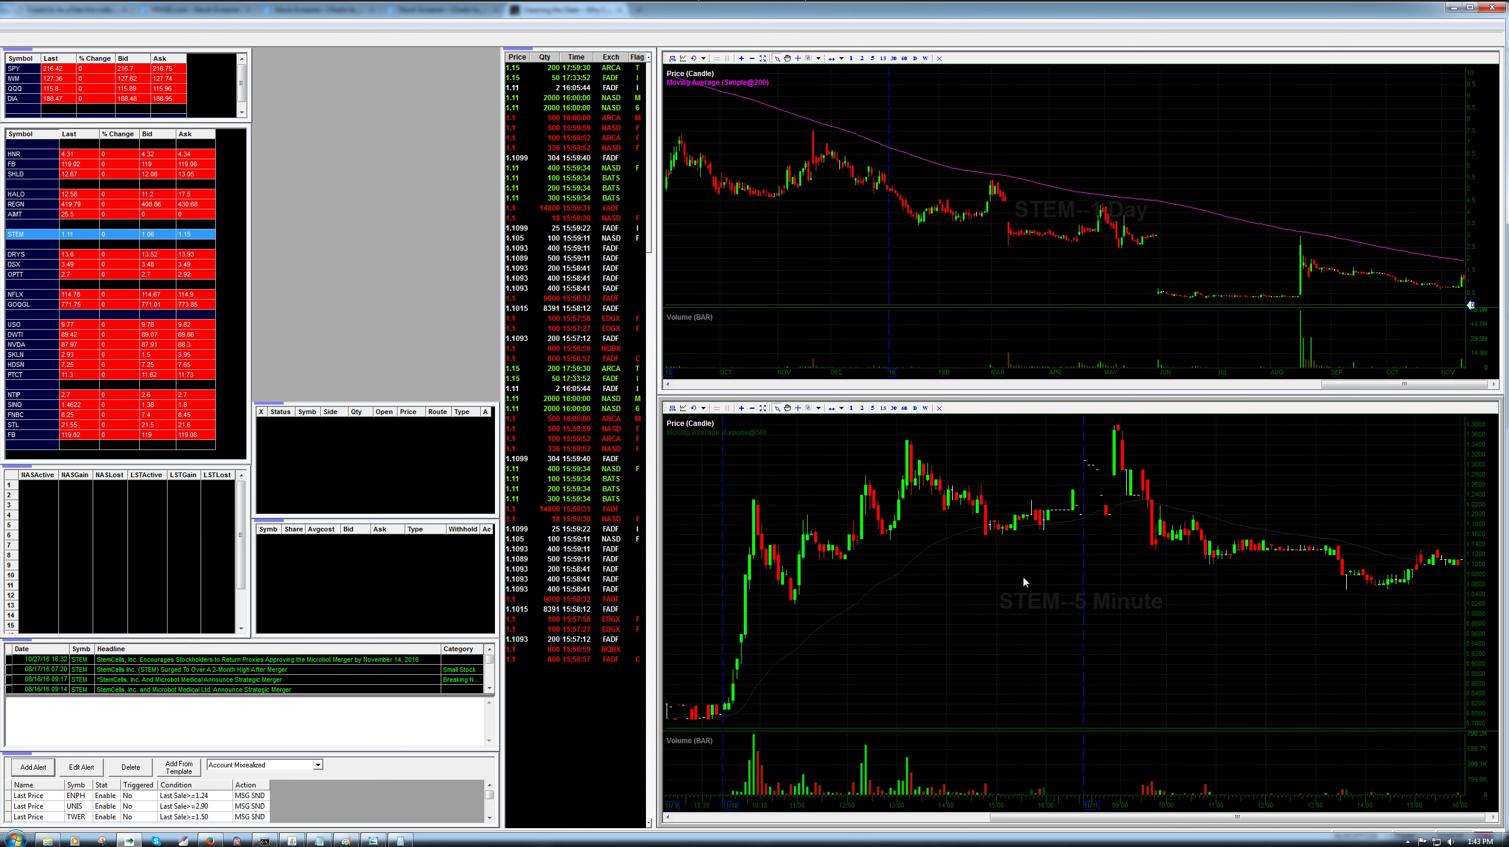
scroll(1015, 596, up, 5)
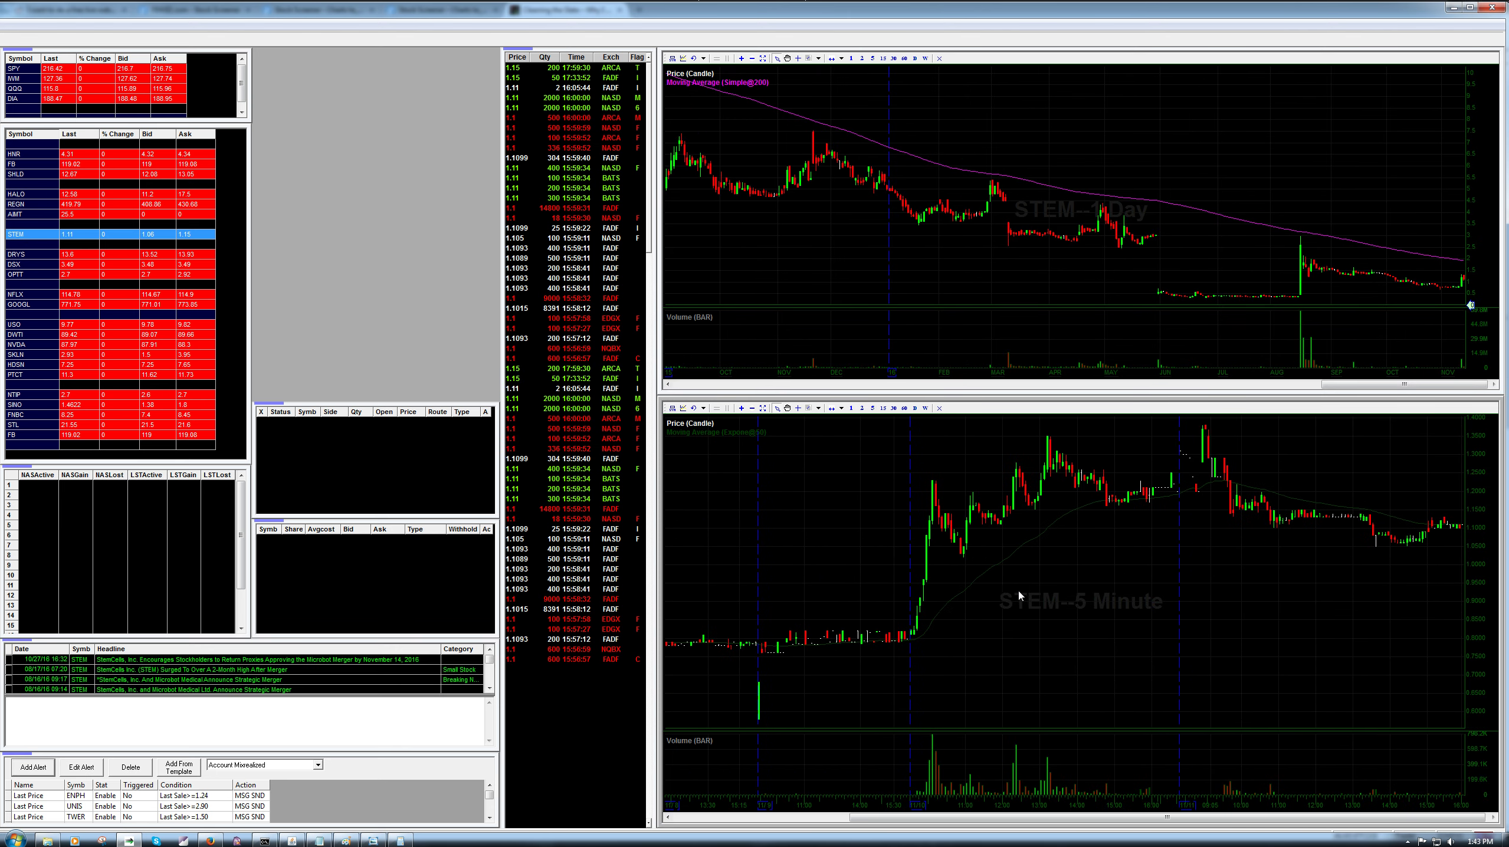
click(808, 408)
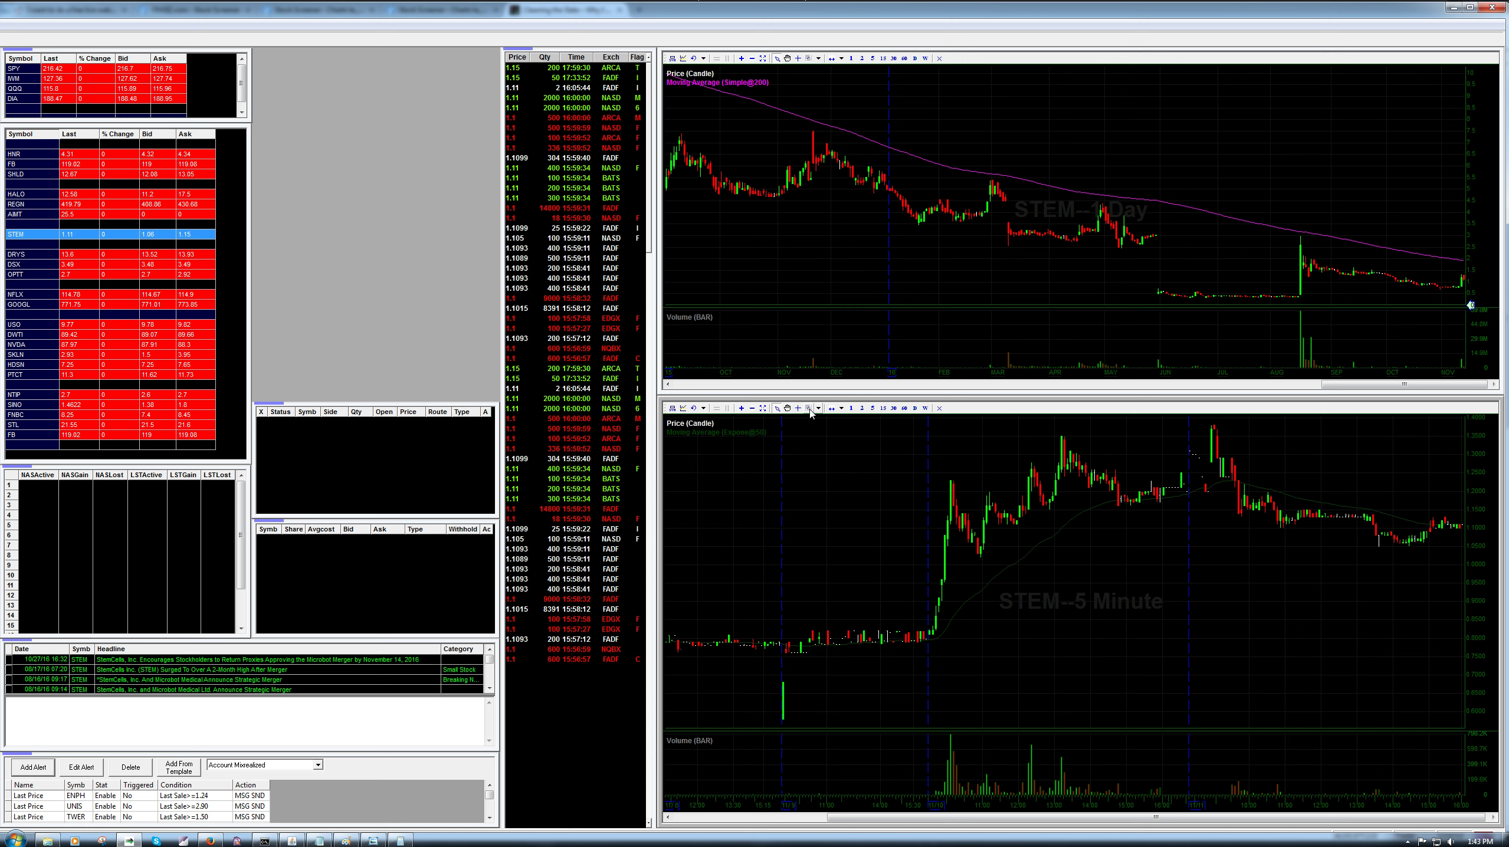
drag(979, 560, 1080, 487)
Step: Draw a second, roughly parallel trendline just below the first on STEM's 5-minute chart, and delete it
click(814, 411)
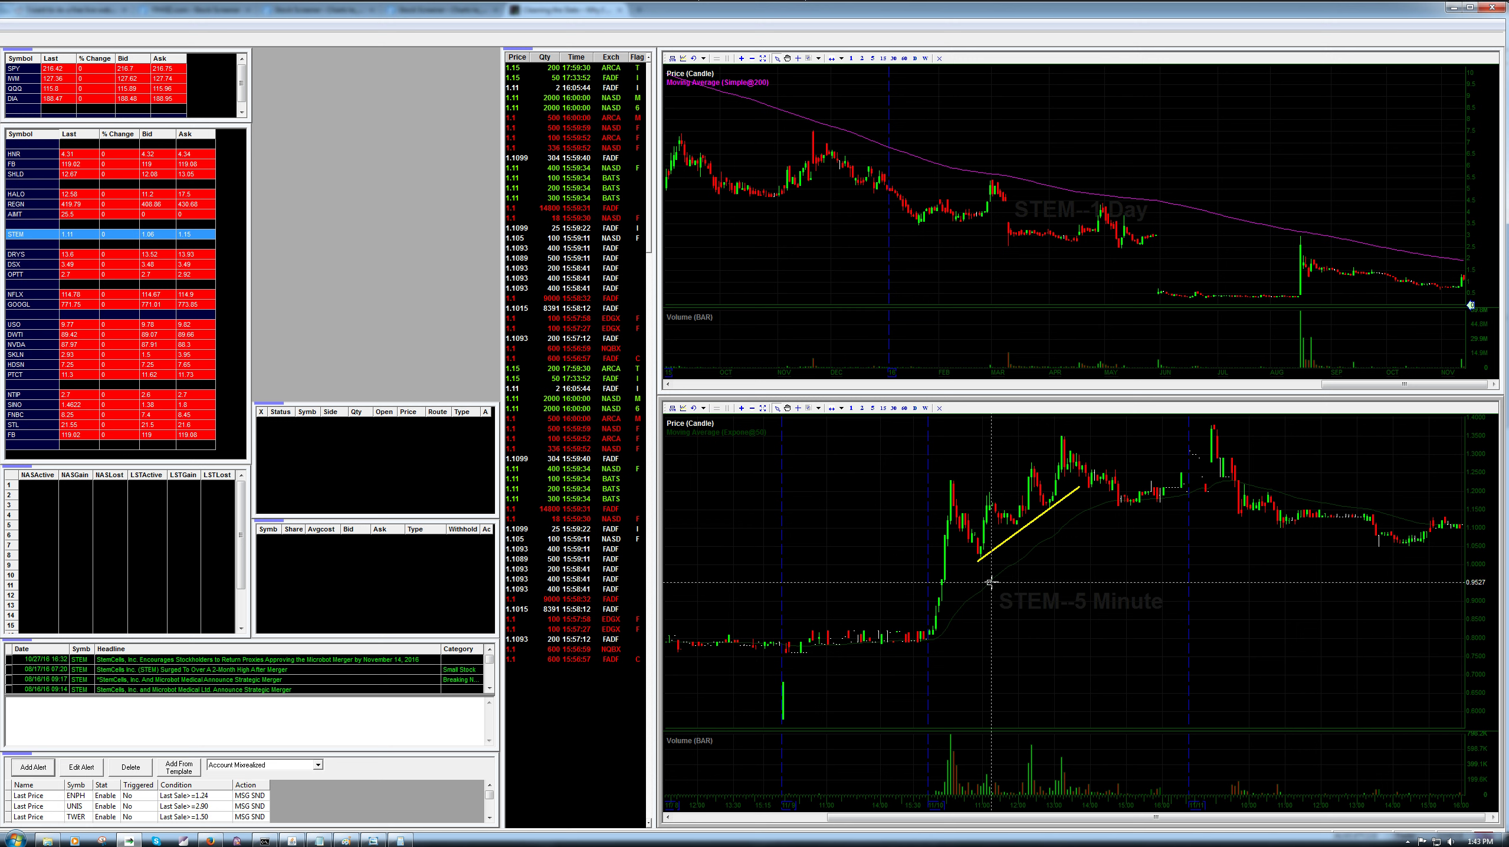
drag(989, 581, 1093, 504)
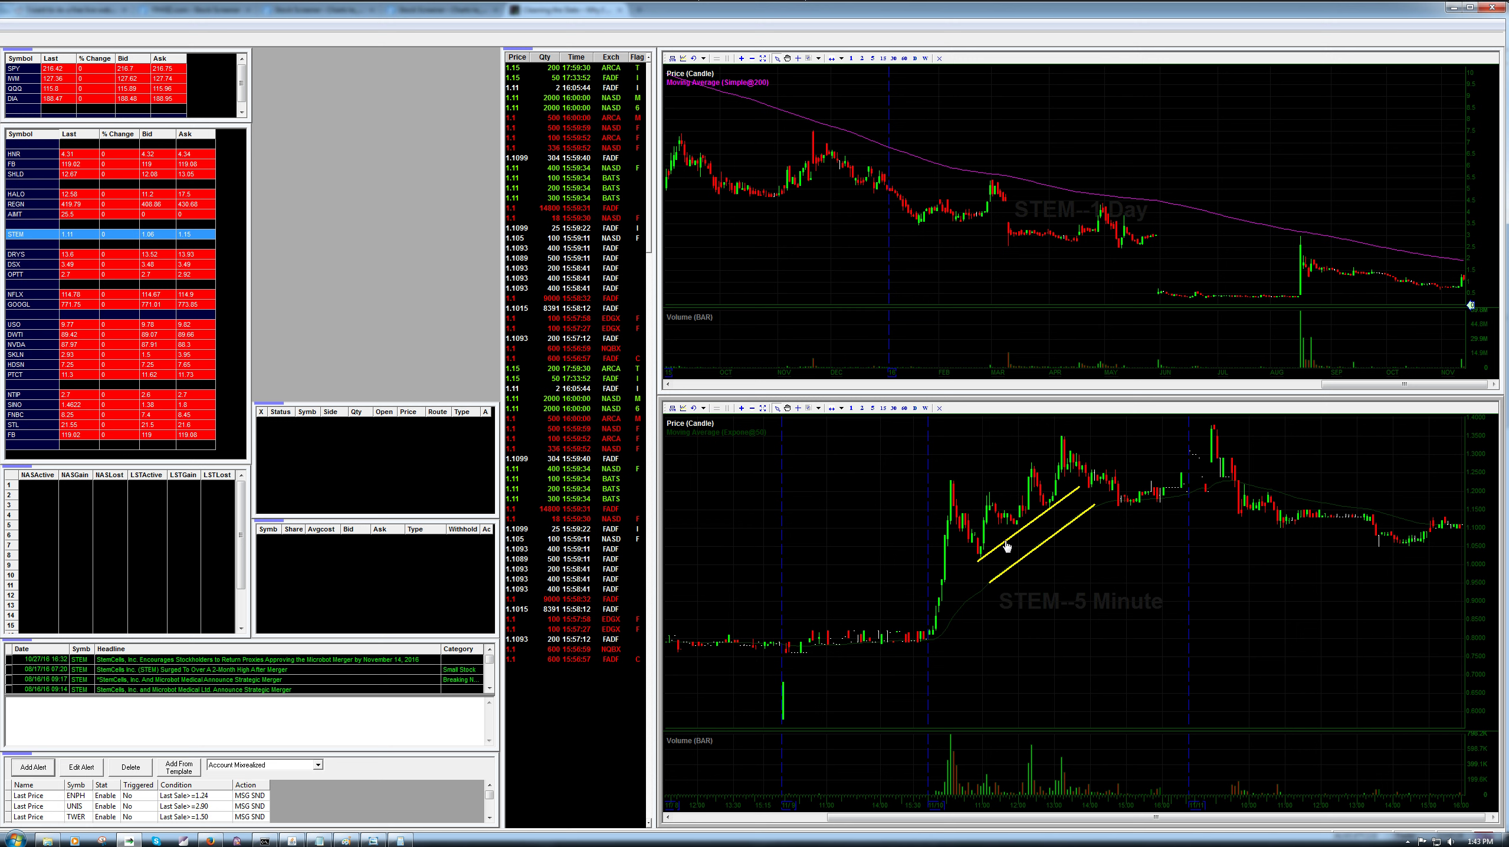
click(1025, 558)
key(Delete)
Step: Set STEM's intraday chart to 1-minute candles and examine how price follows the trendline
click(851, 408)
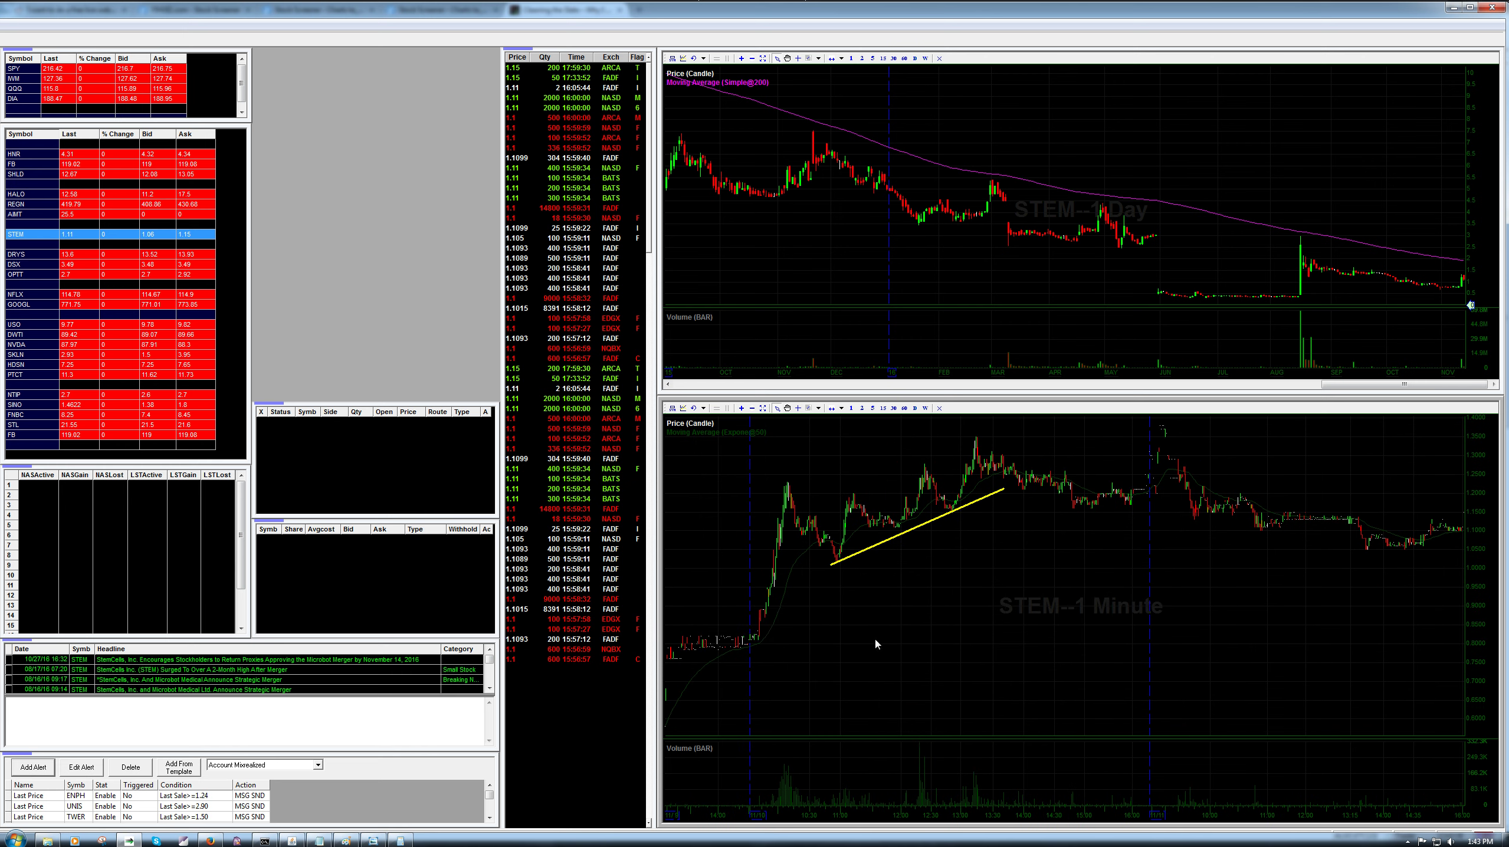
scroll(876, 644, up, 3)
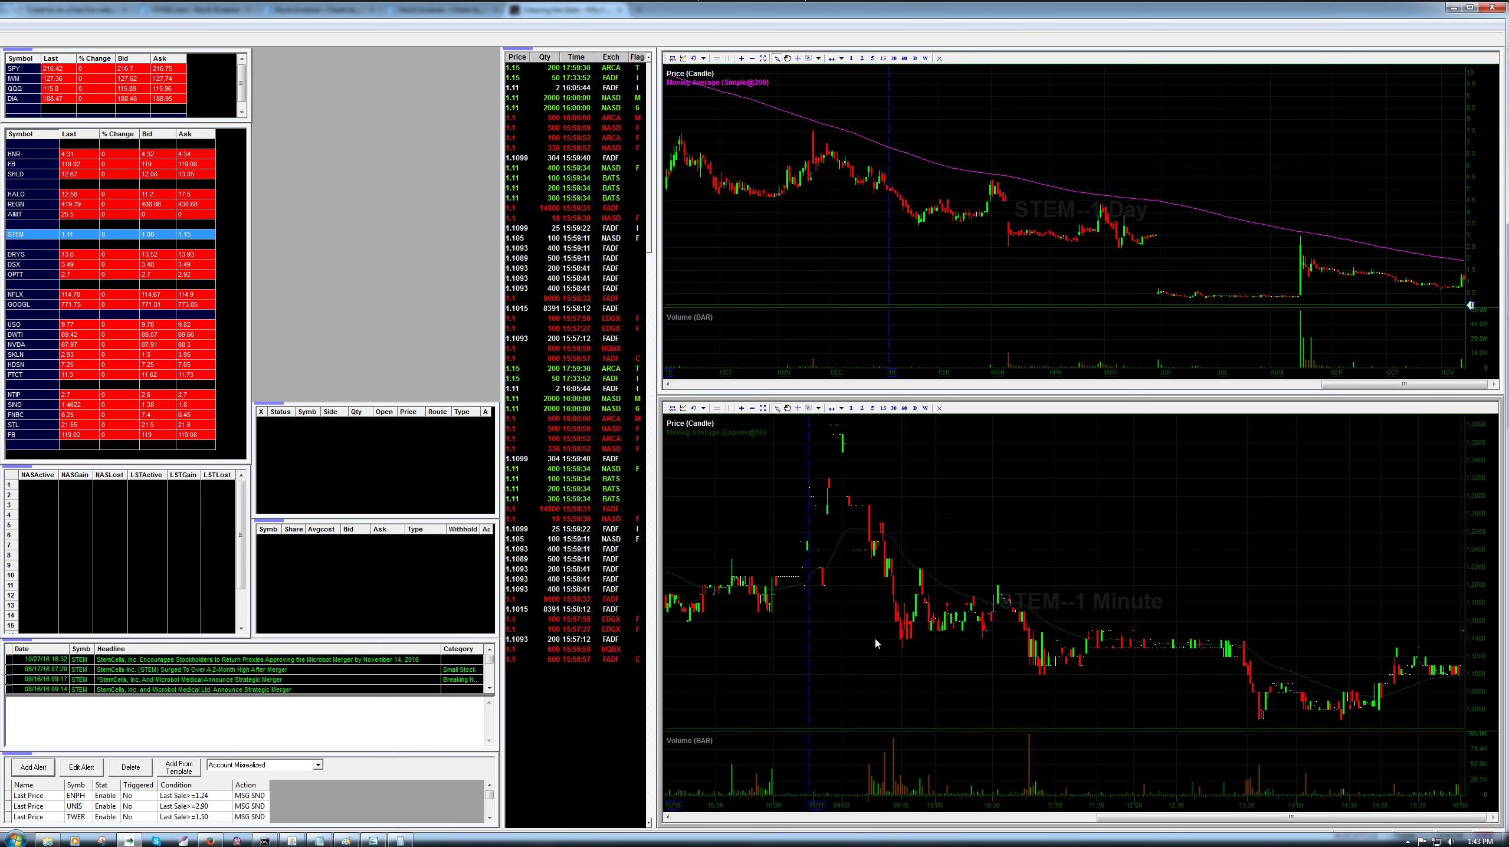
click(1054, 817)
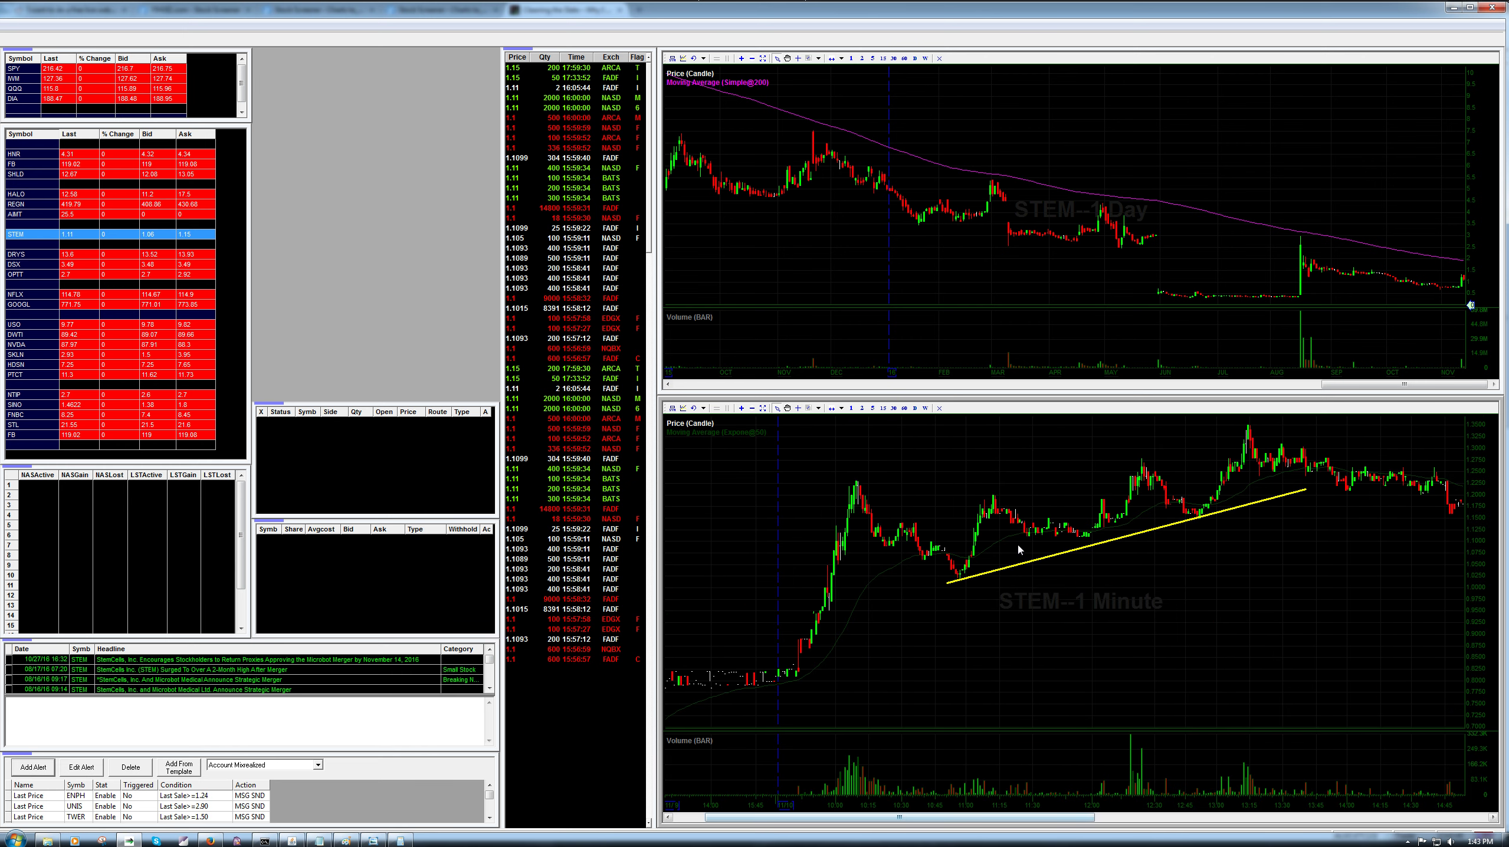
Step: Set STEM's intraday chart to 2-minute candles and examine the rally and its pullbacks along the trendline
click(861, 409)
scroll(1033, 704, up, 3)
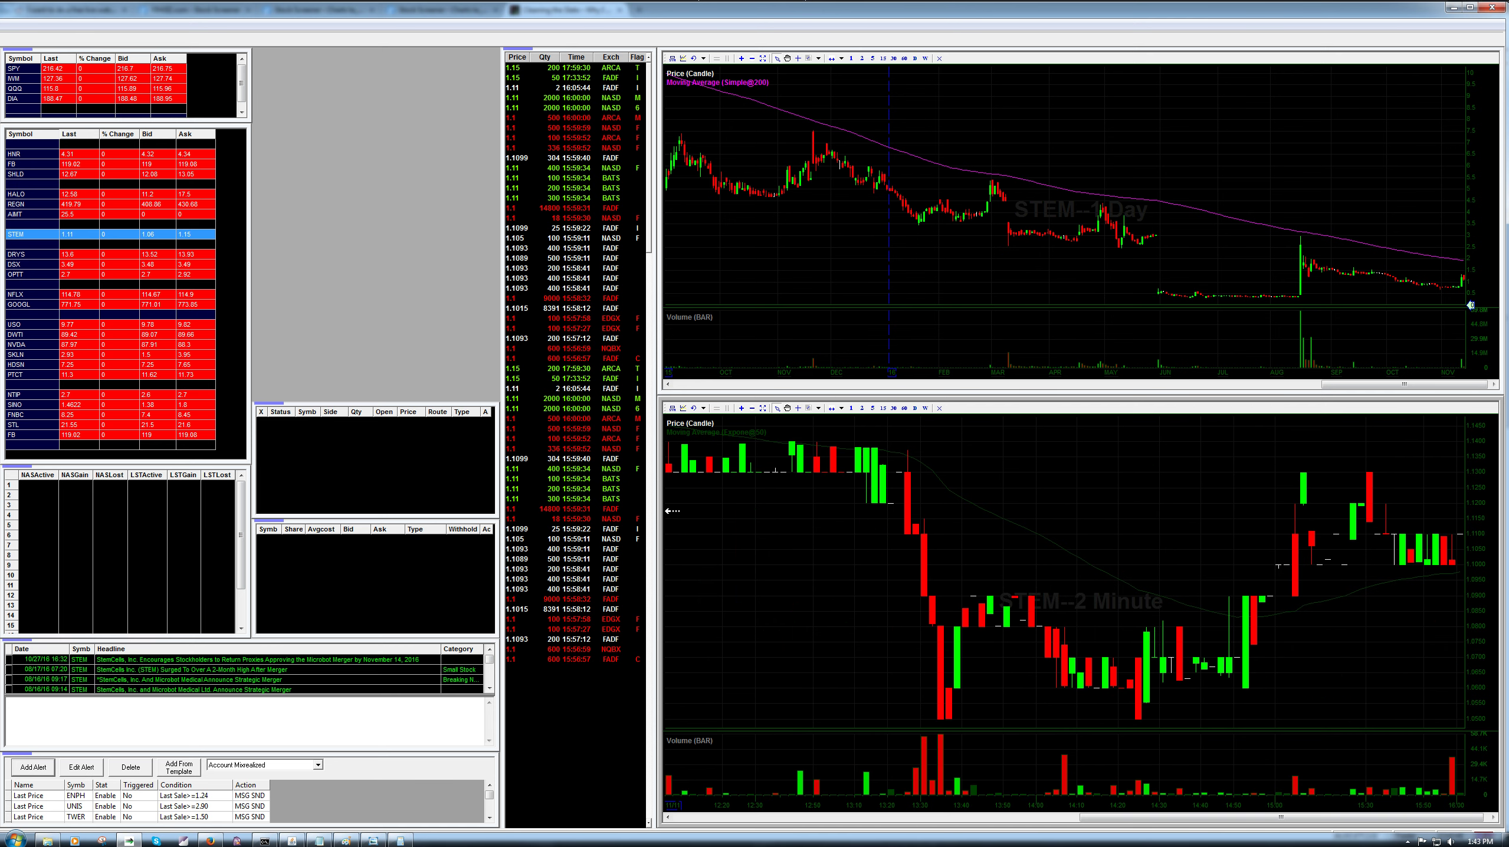
scroll(669, 511, down, 3)
scroll(668, 512, down, 5)
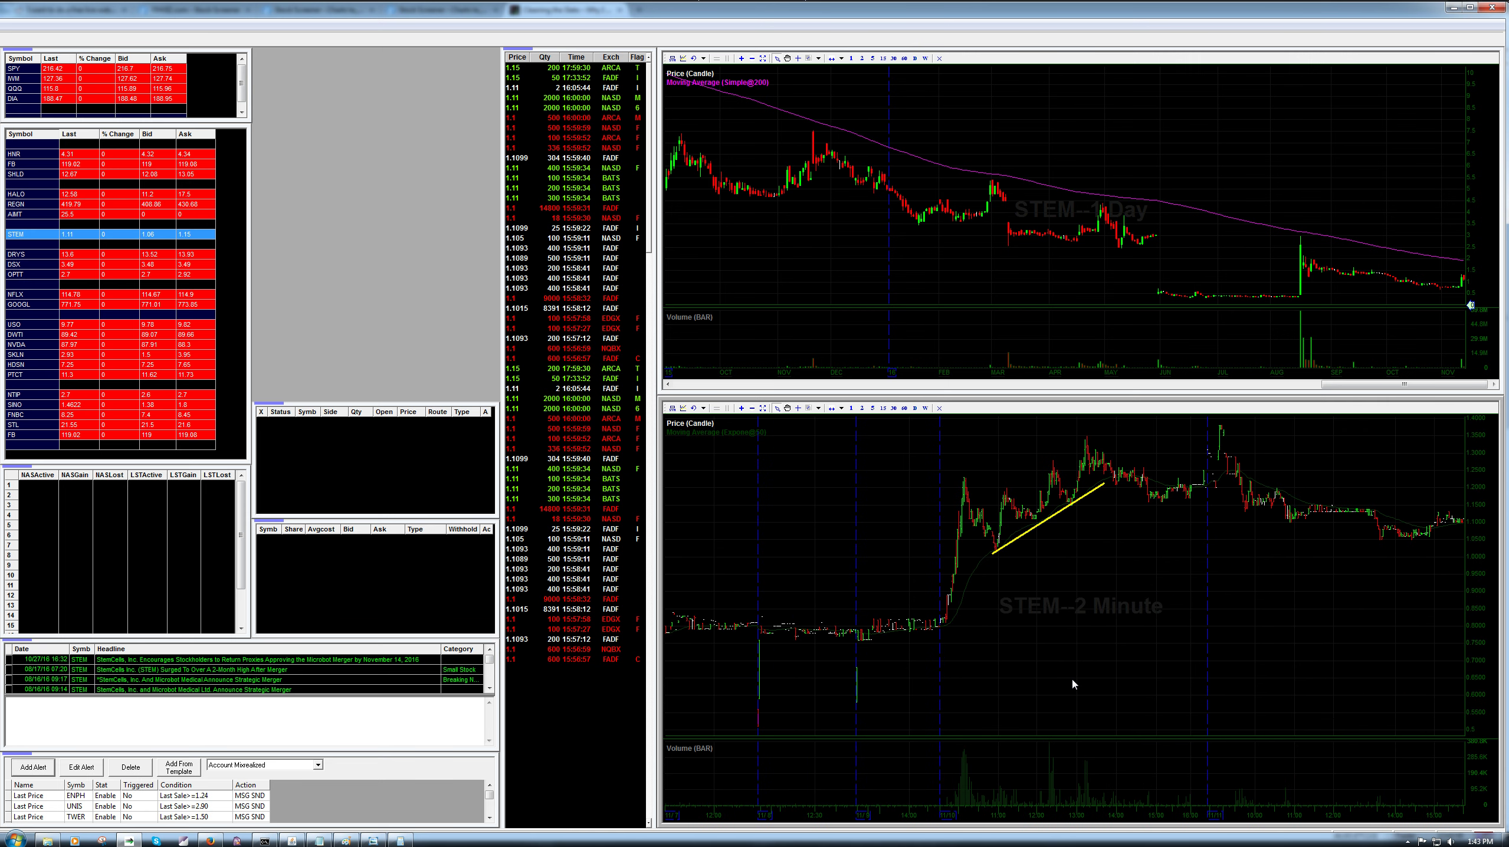
scroll(1078, 689, up, 5)
click(1127, 818)
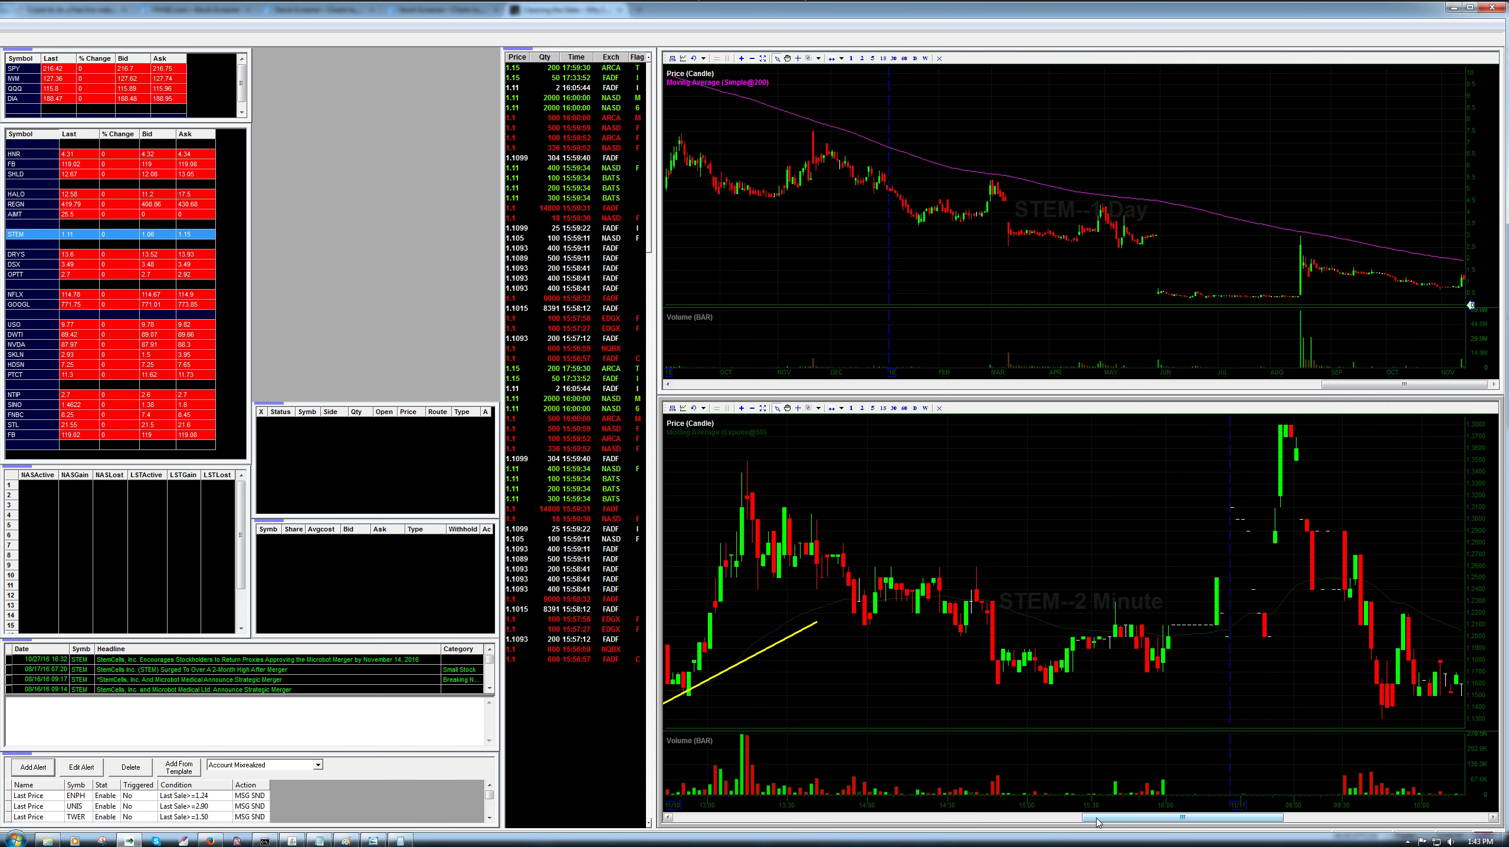
click(1019, 819)
scroll(1235, 664, down, 3)
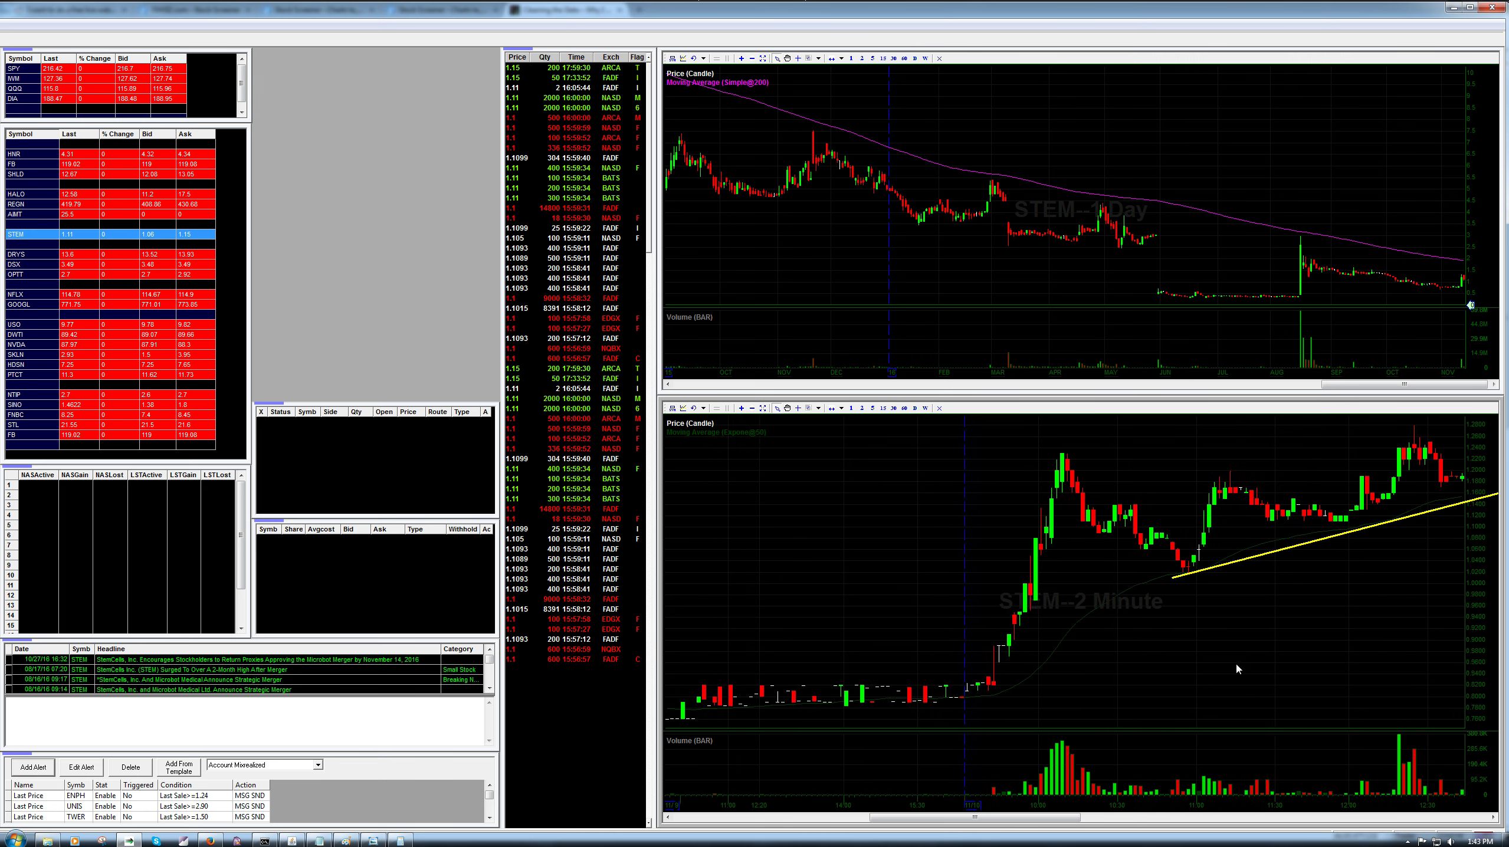
click(1493, 817)
drag(1493, 817, 1493, 817)
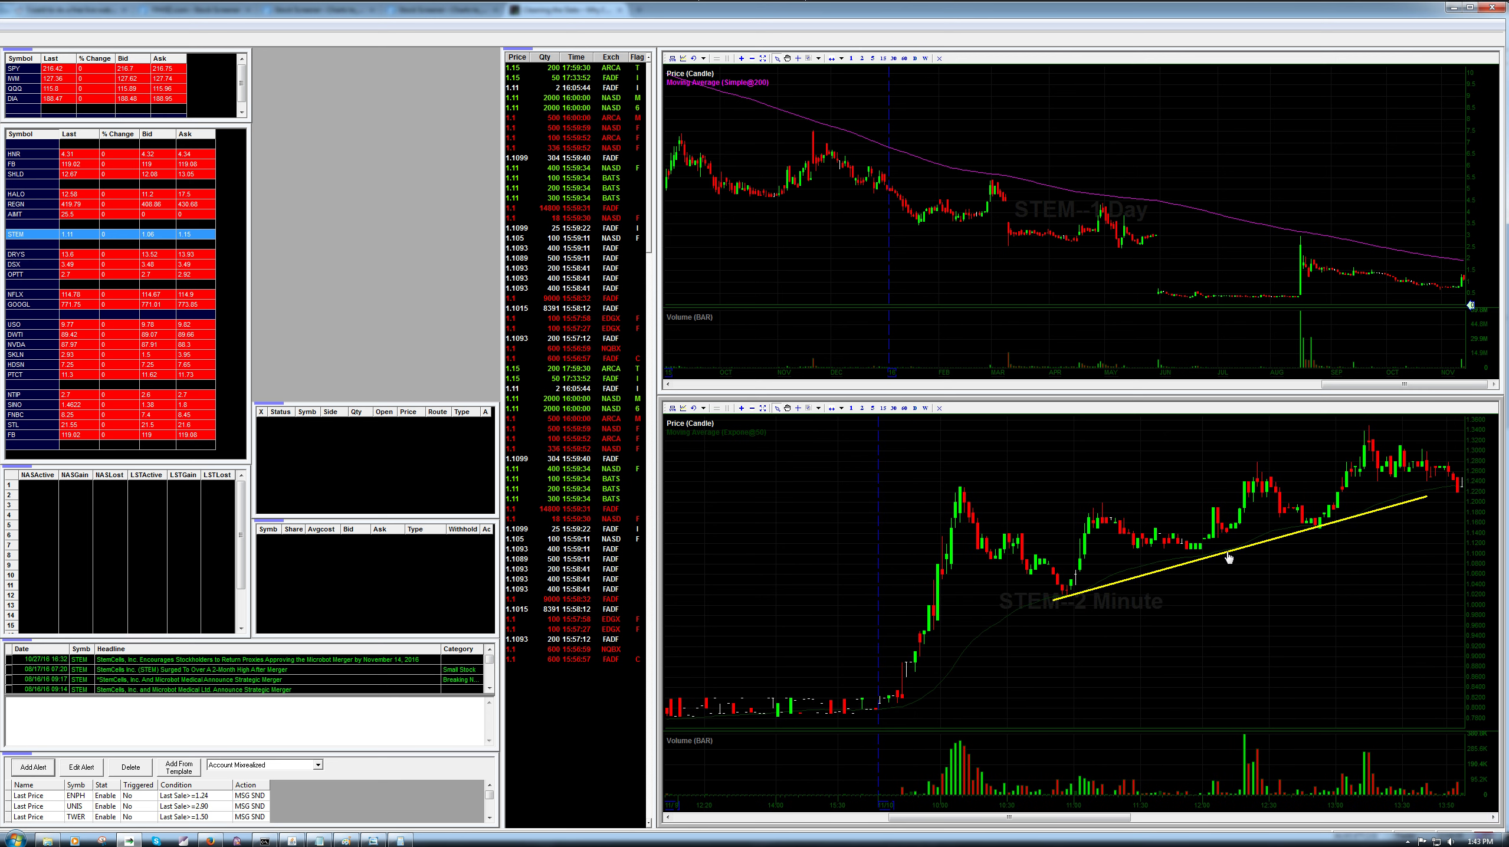
Step: Delete the trendline from STEM's intraday chart and set the chart to 5-minute candles
click(1230, 551)
key(Delete)
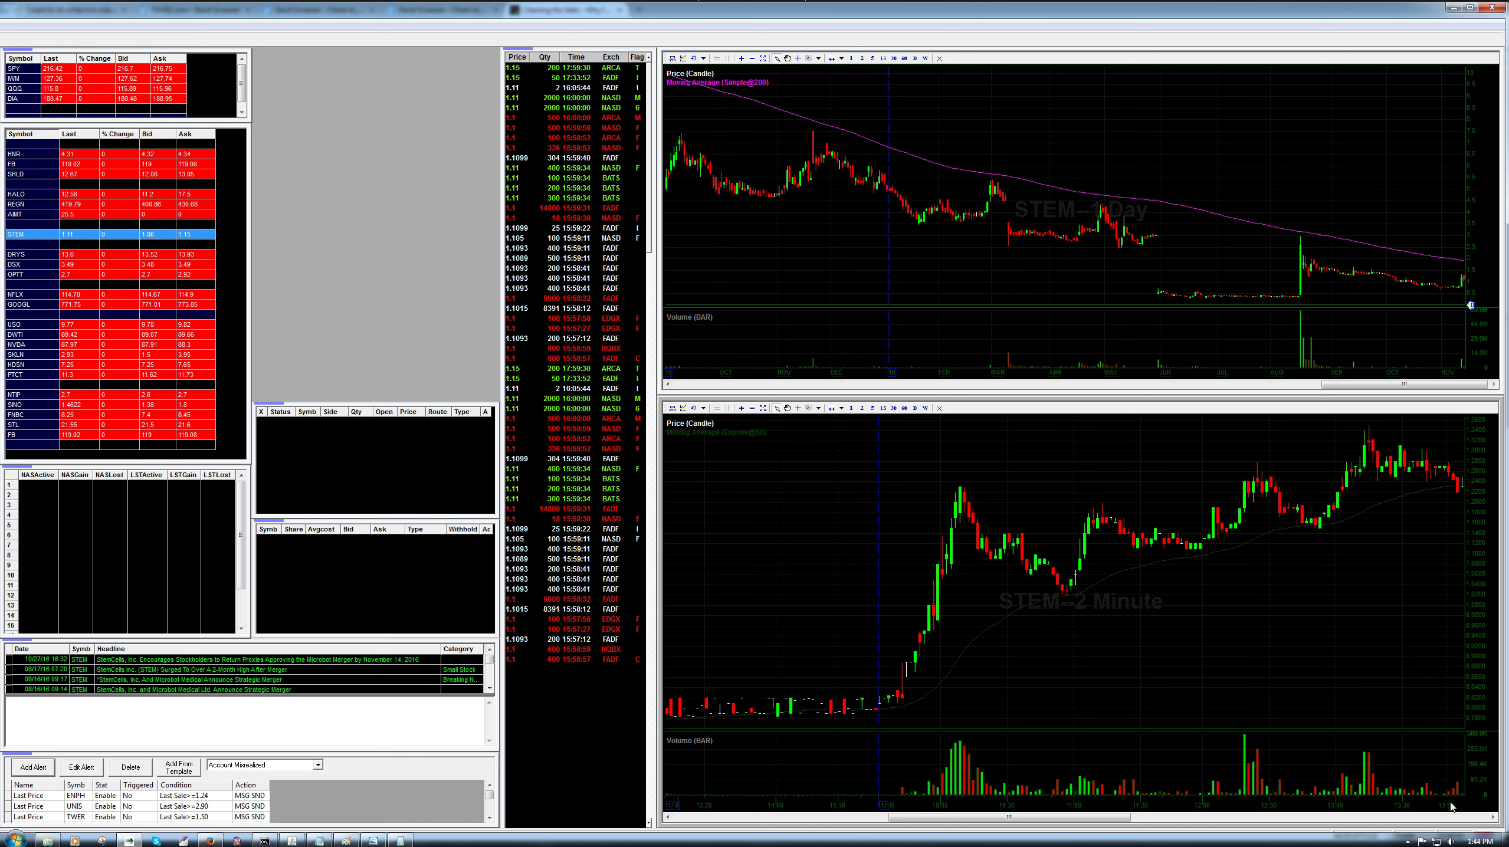
click(1492, 817)
drag(1492, 817, 1492, 817)
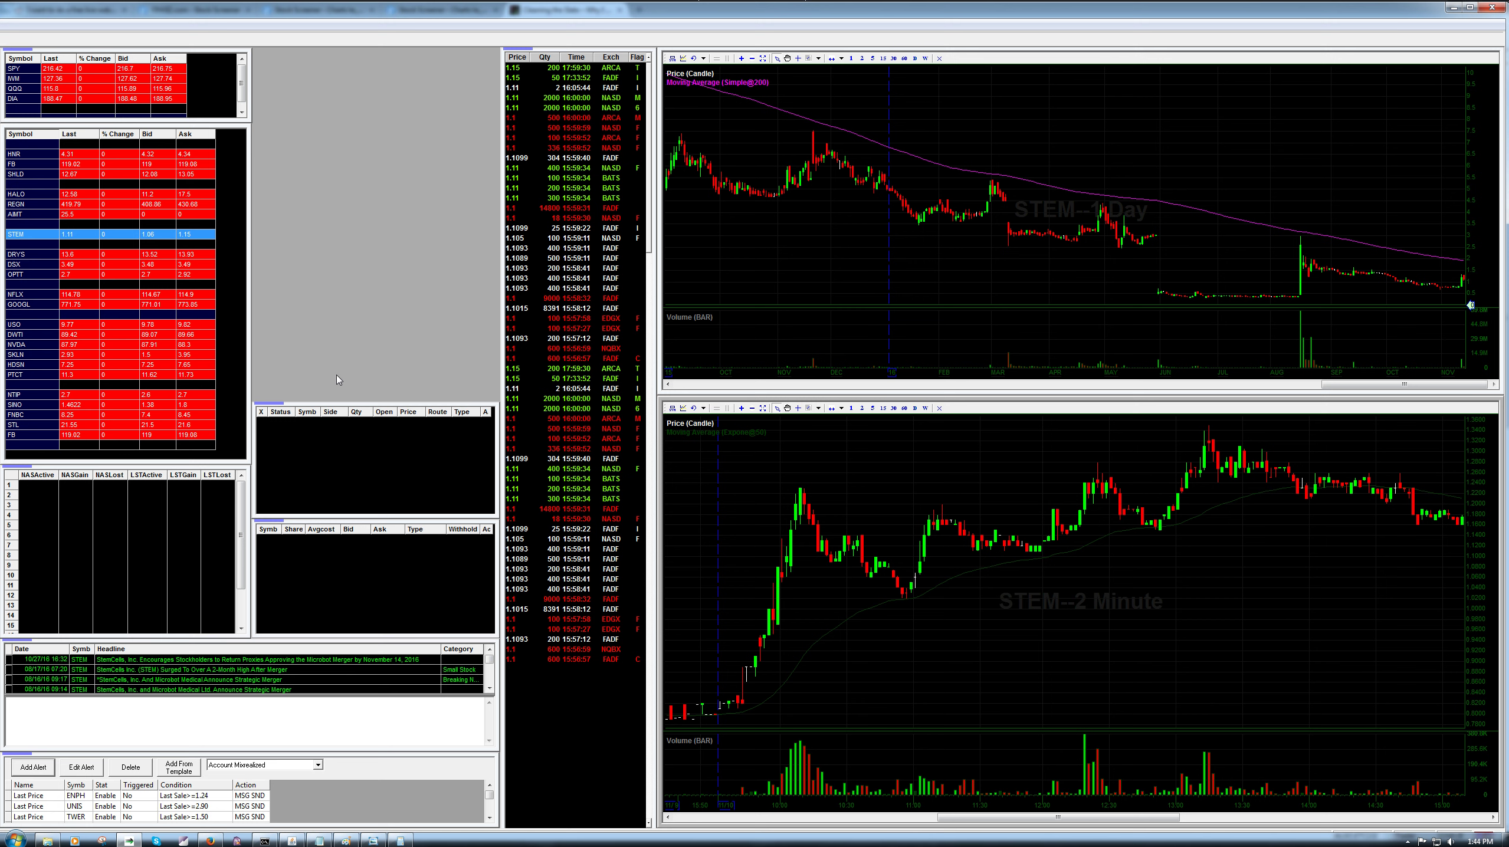
click(872, 408)
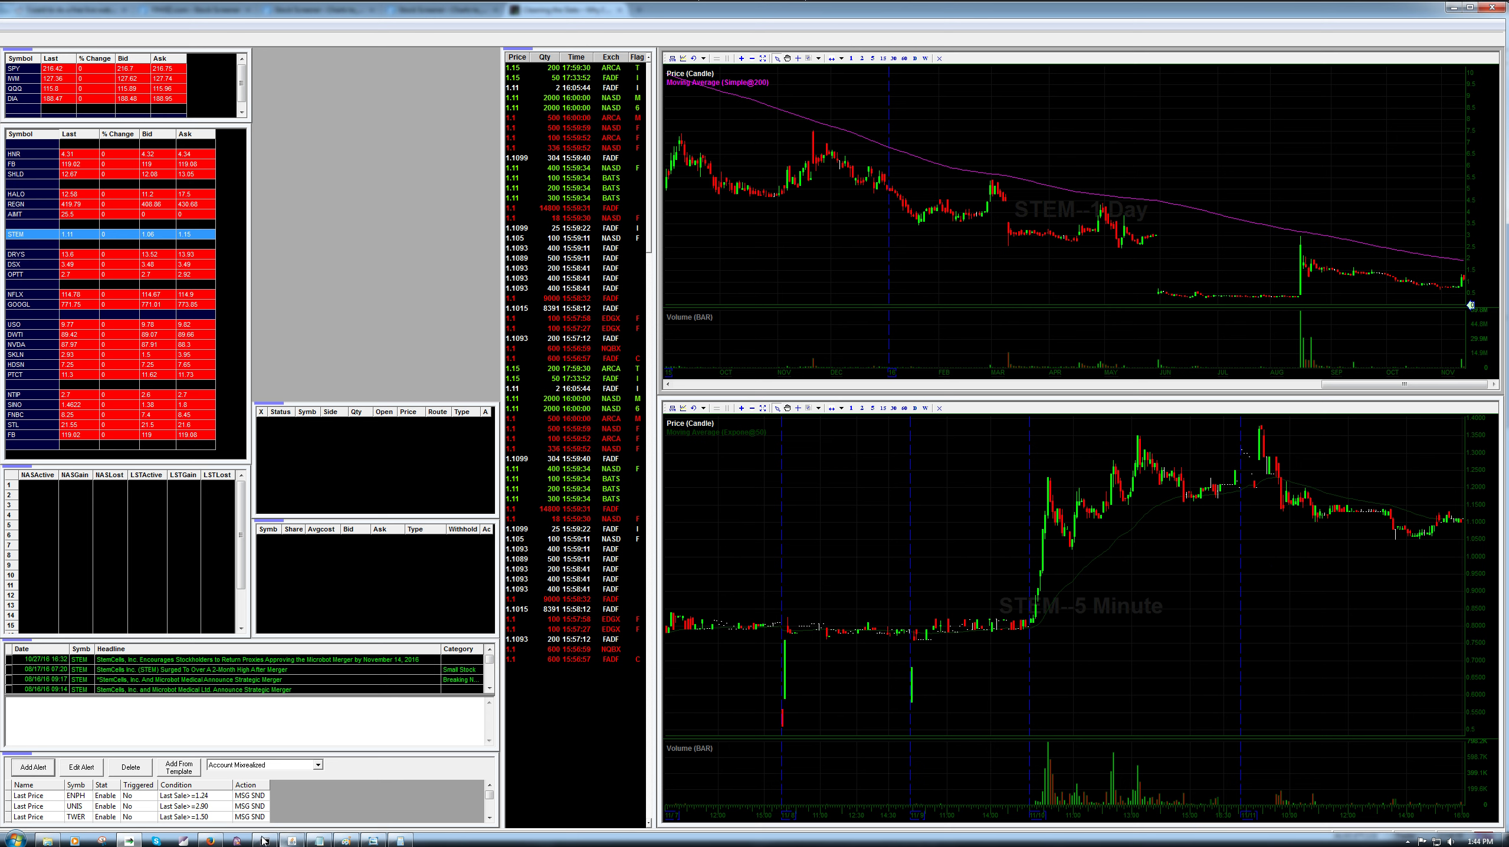
Step: Switch to the browser's Reddit thread and read the viewer question about shorting promoted penny stocks
click(215, 841)
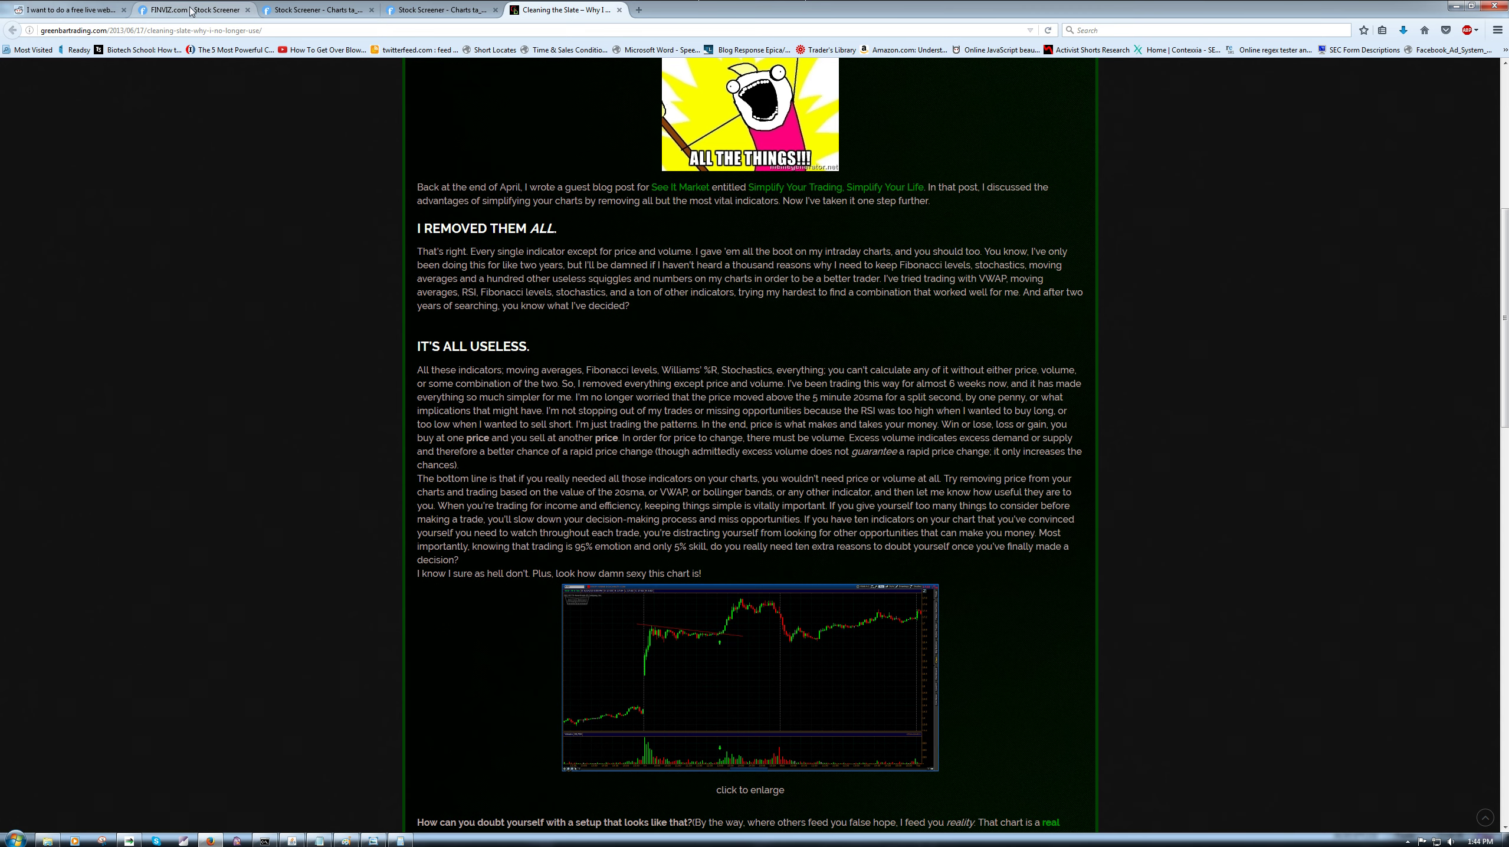
click(91, 14)
scroll(693, 361, down, 8)
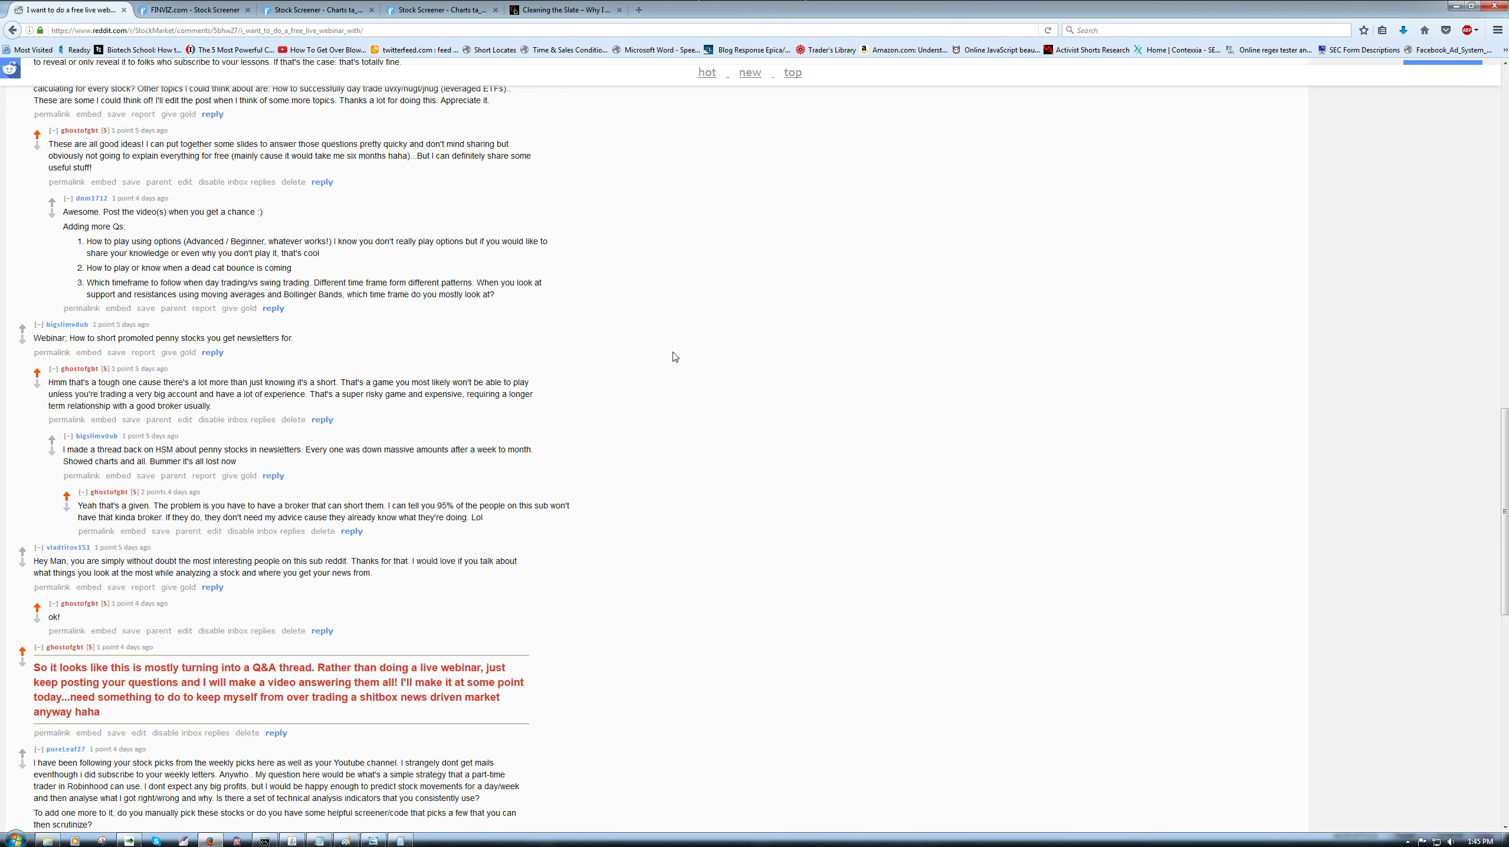
scroll(674, 356, down, 4)
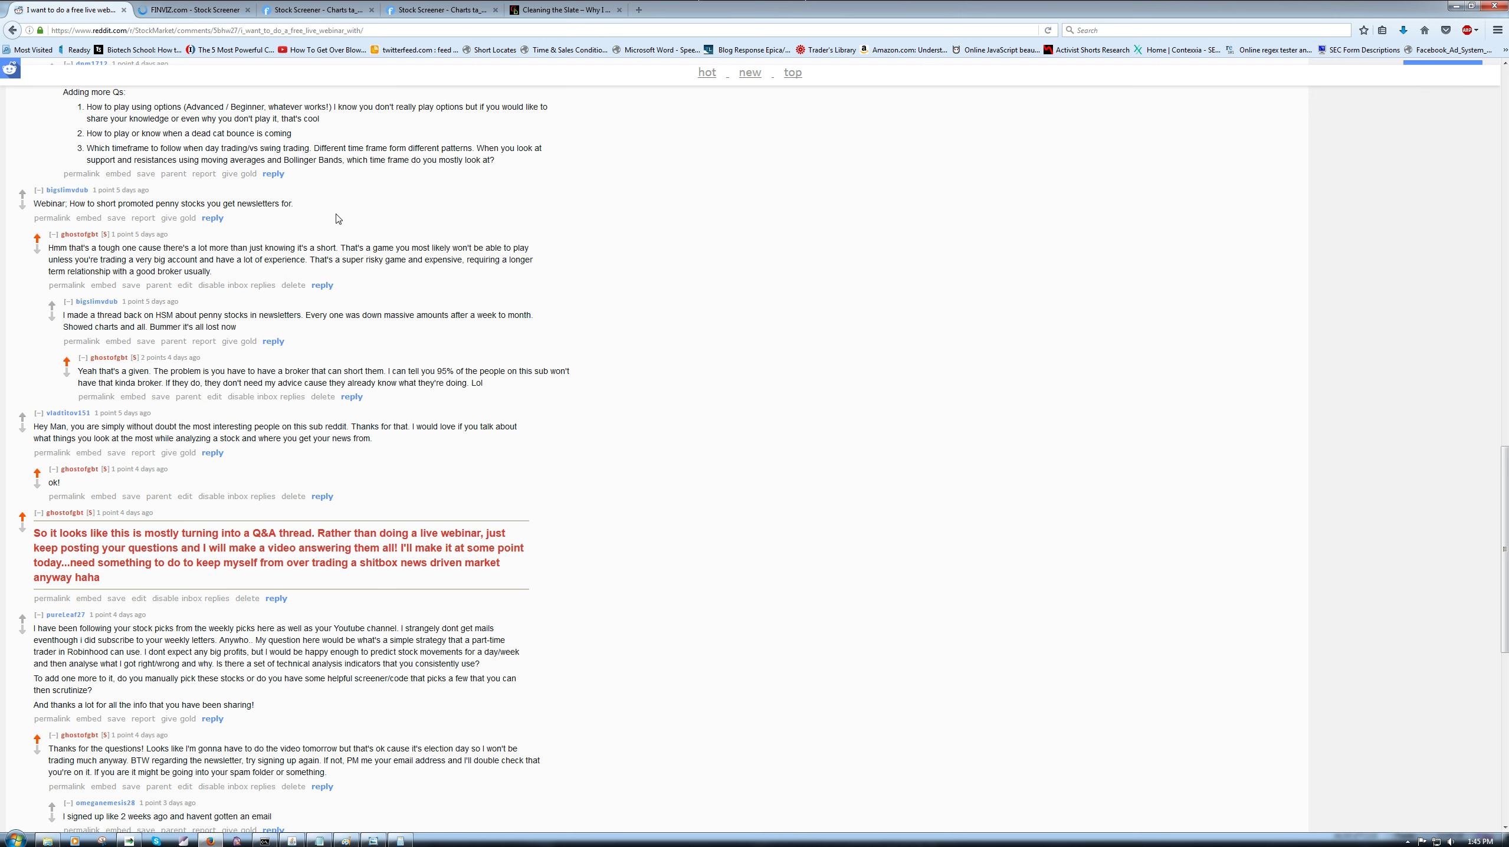
Step: Switch to the trading platform, add BTUUQ to the watchlist, and examine the spike on its daily chart
key(alt+Tab)
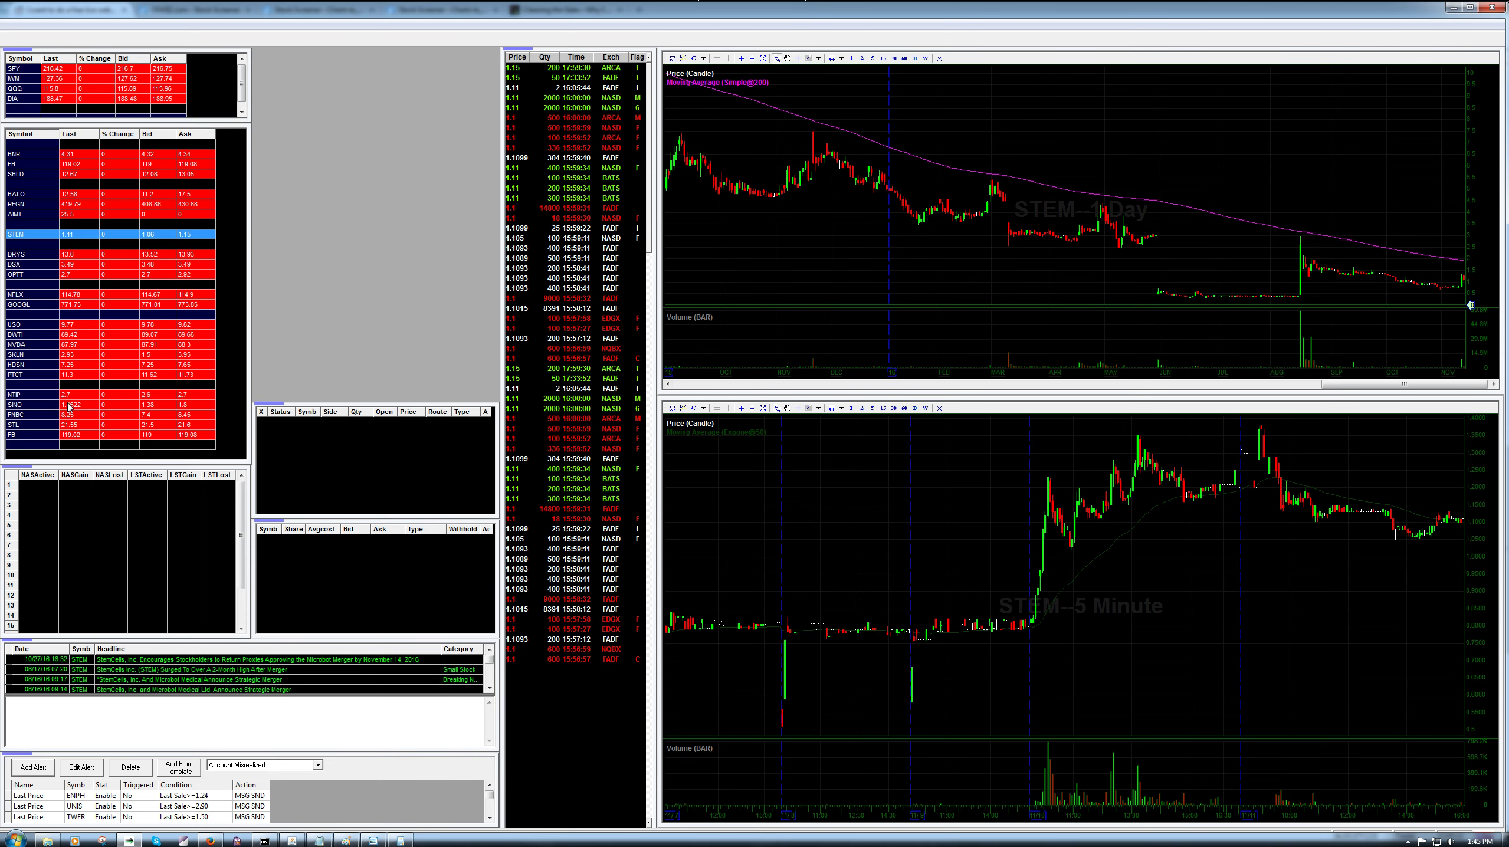
click(43, 445)
text(BTUUQ)
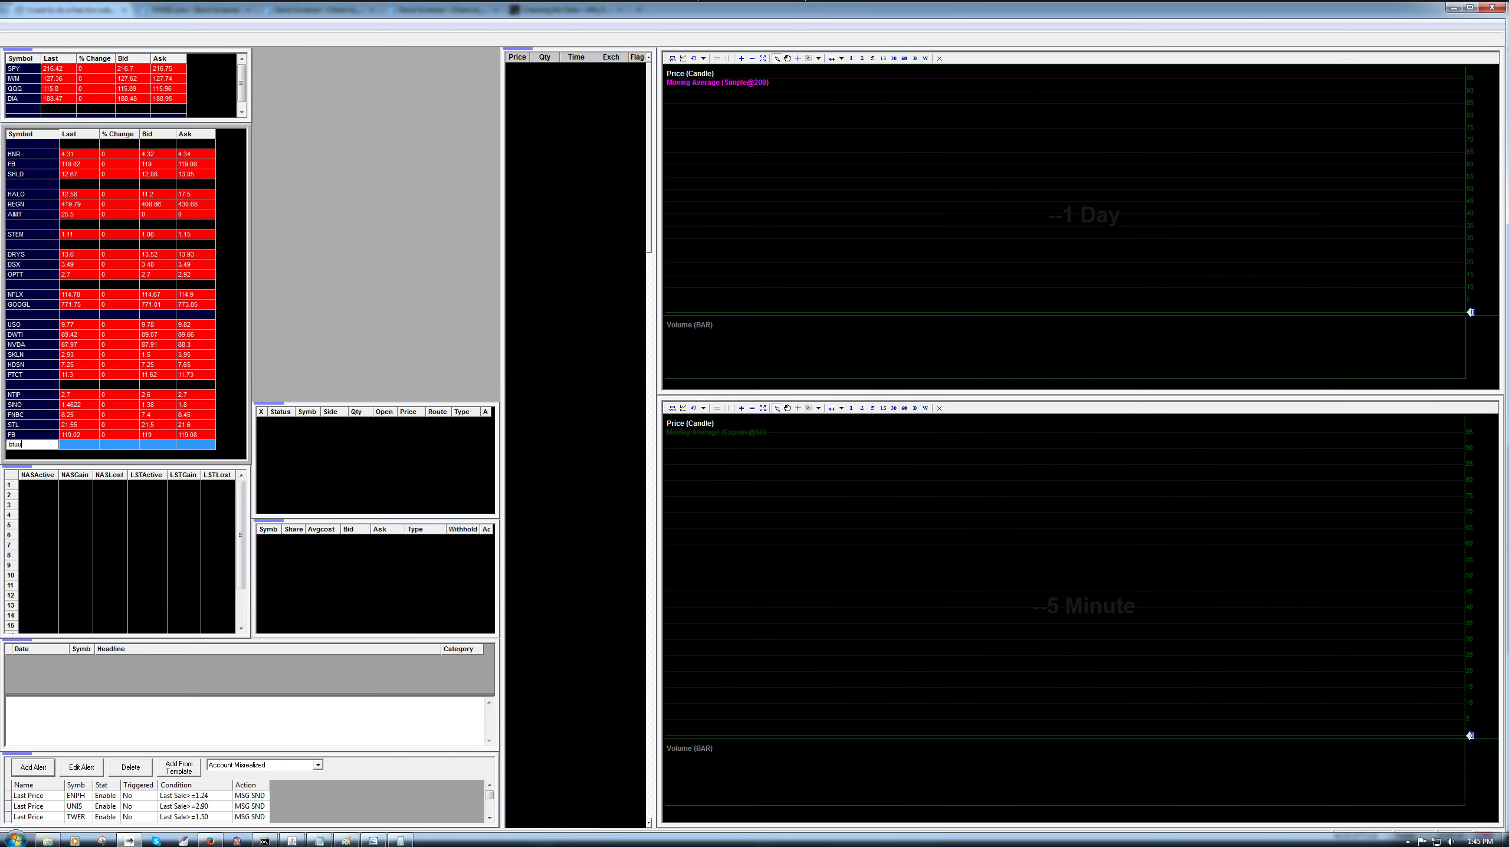
key(Return)
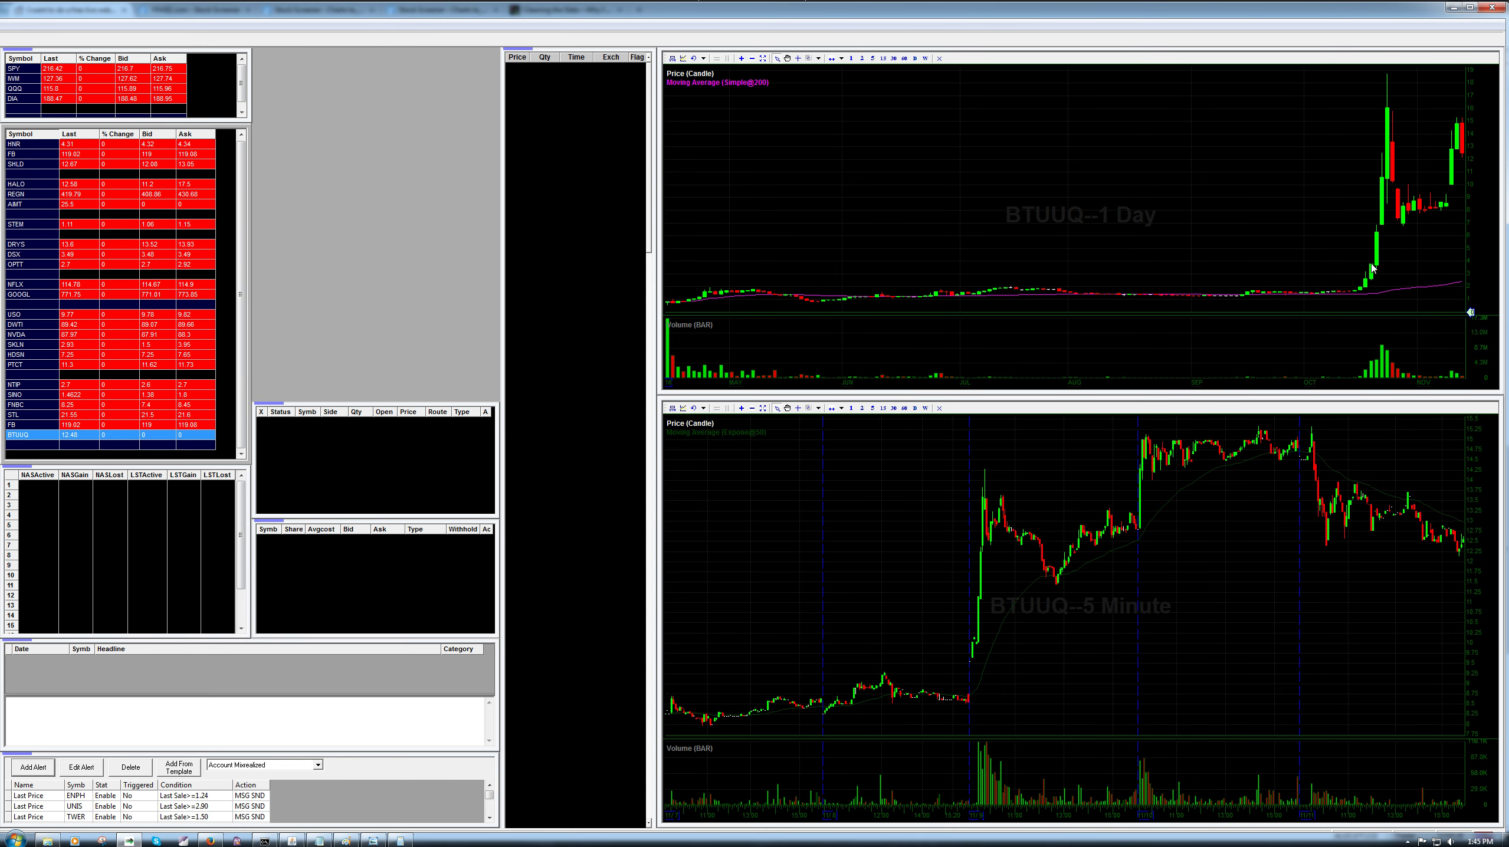
mouse_move(1387, 120)
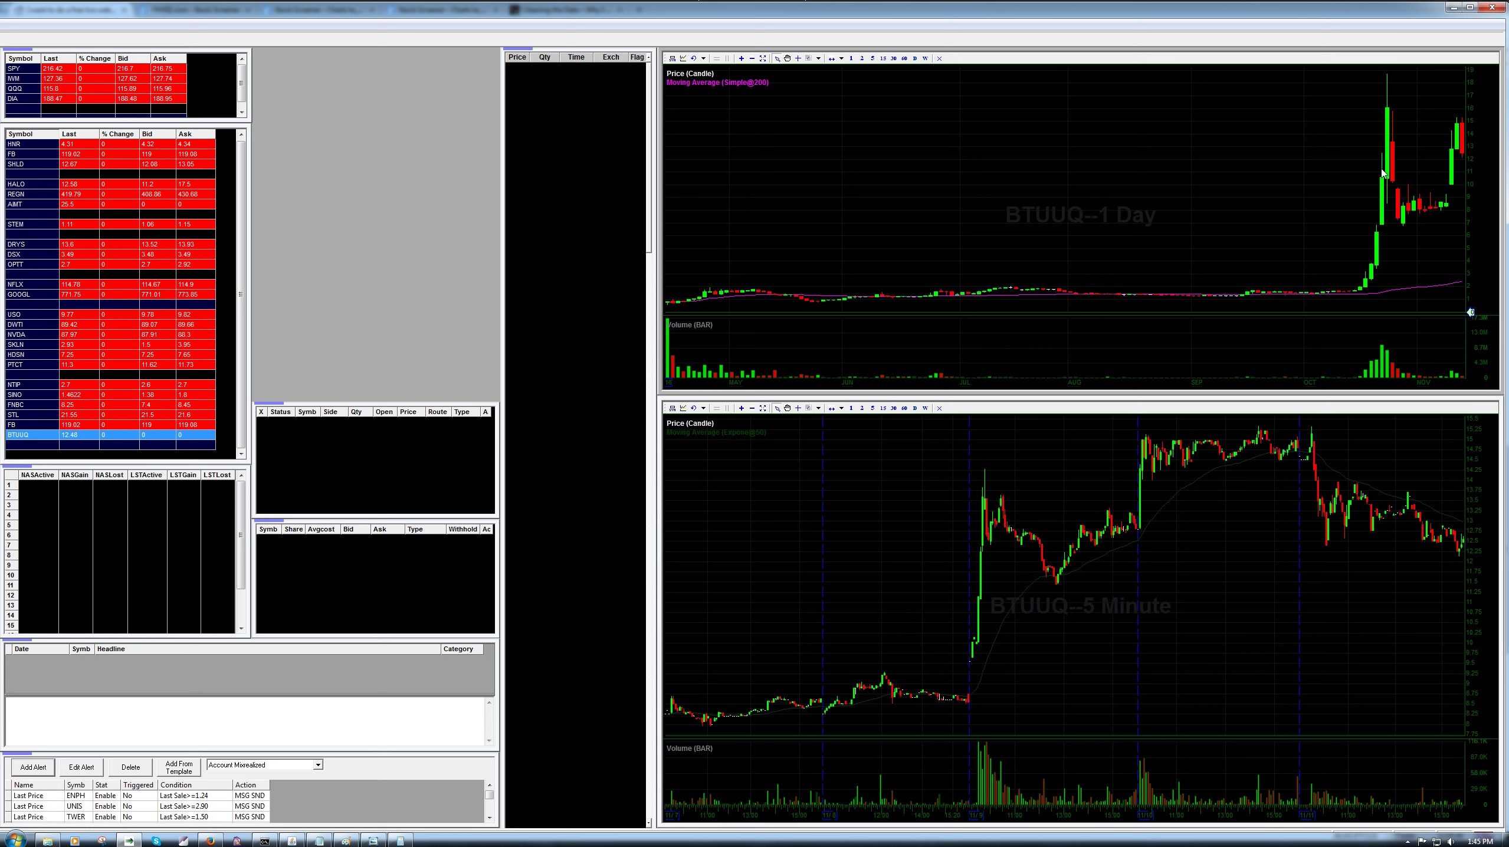
click(1177, 196)
click(1178, 196)
Step: Reread the penny-stock shorting question and its replies in the browser's Reddit thread, and return to the trading platform
key(alt+Tab)
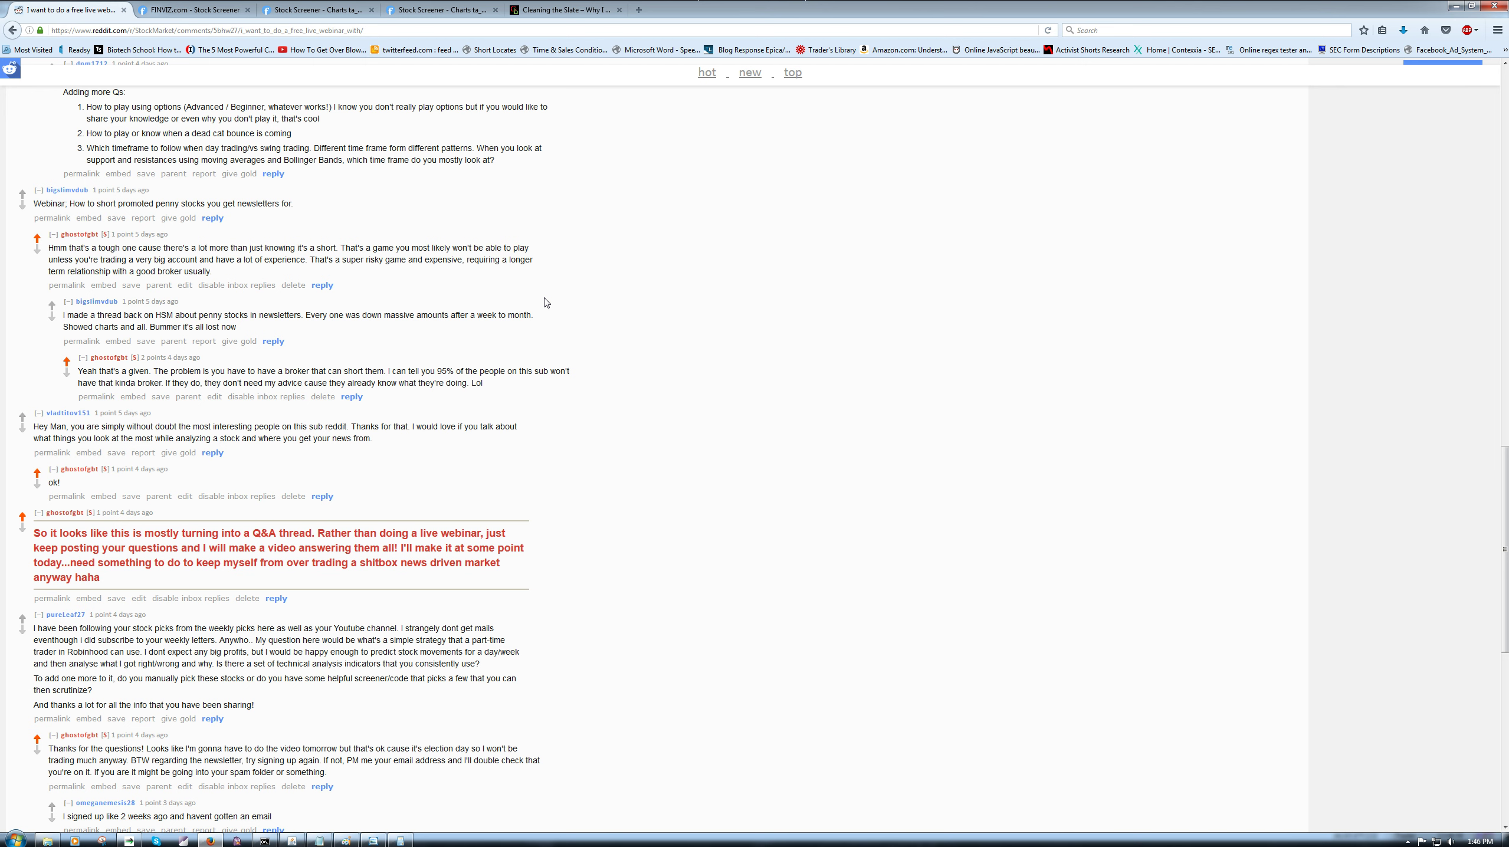
scroll(339, 328, down, 3)
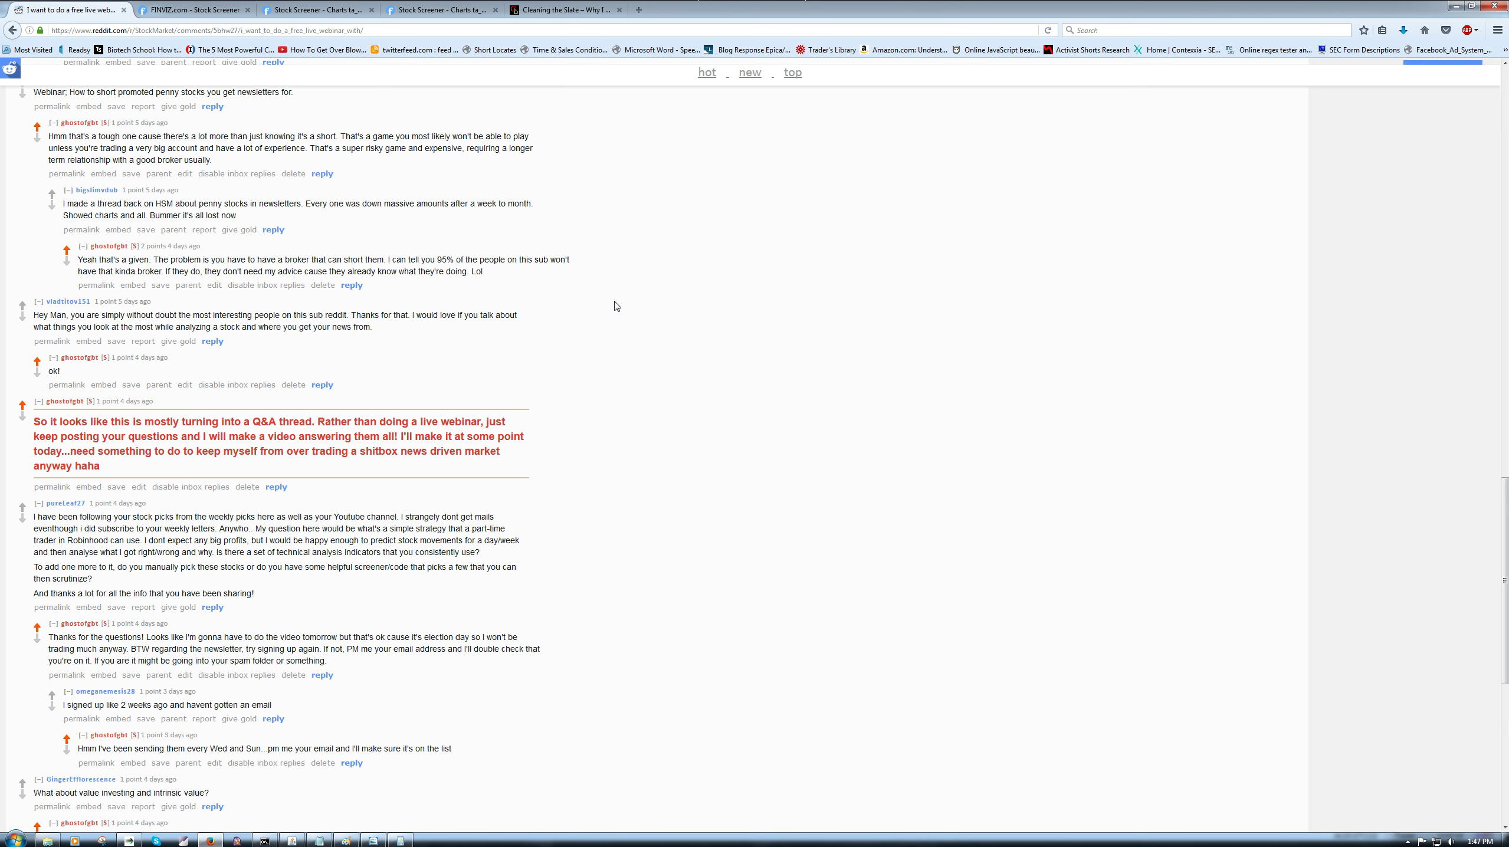
scroll(617, 306, up, 7)
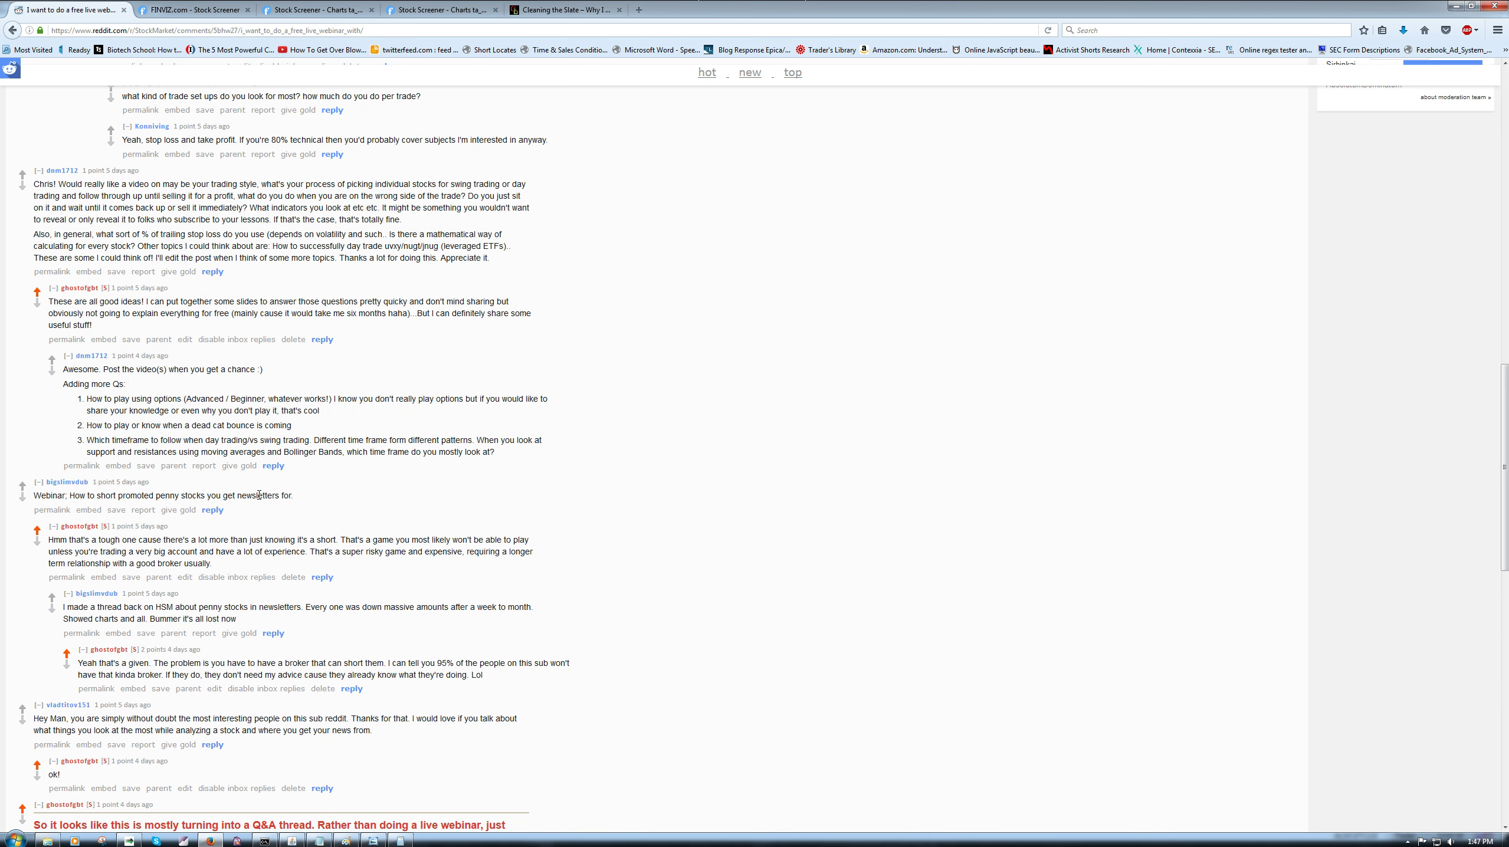
key(alt+Tab)
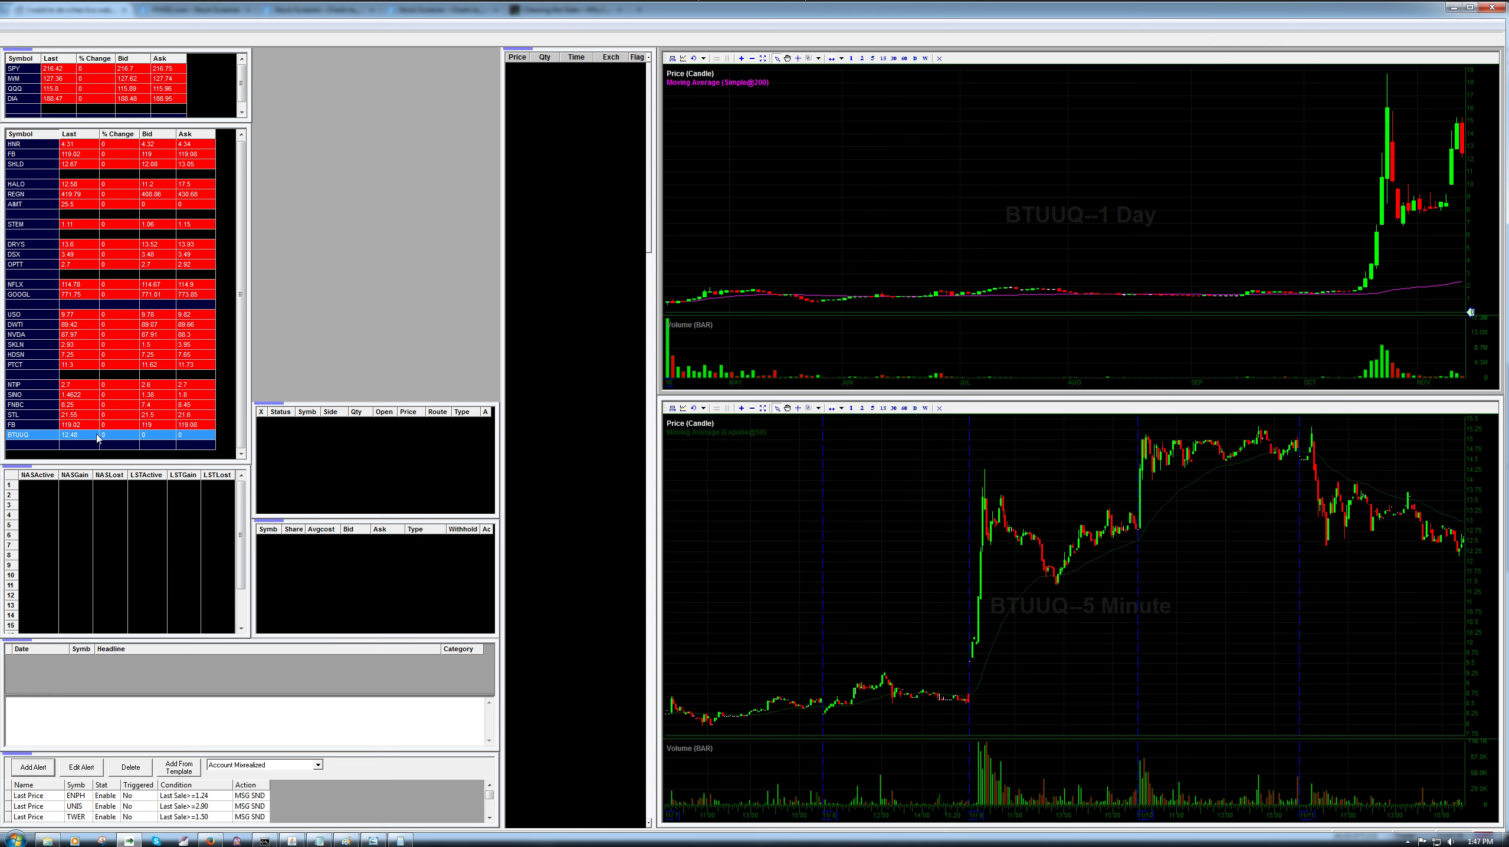
Step: Remove BTUUQ from the watchlist, then switch to the browser's Reddit thread and find the part-time Robinhood trader's question
key(Delete)
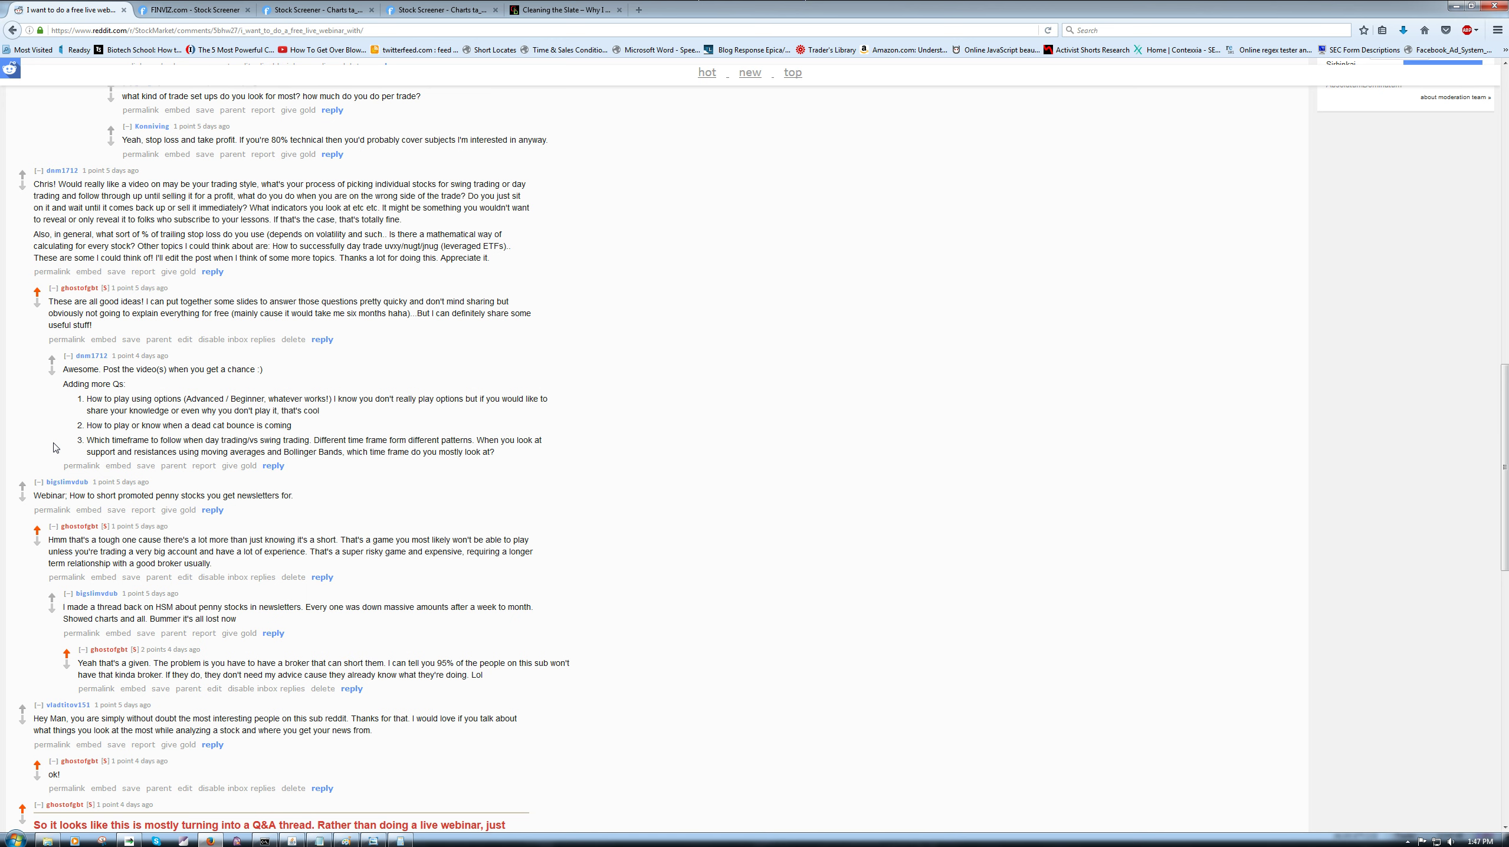
scroll(431, 417, down, 8)
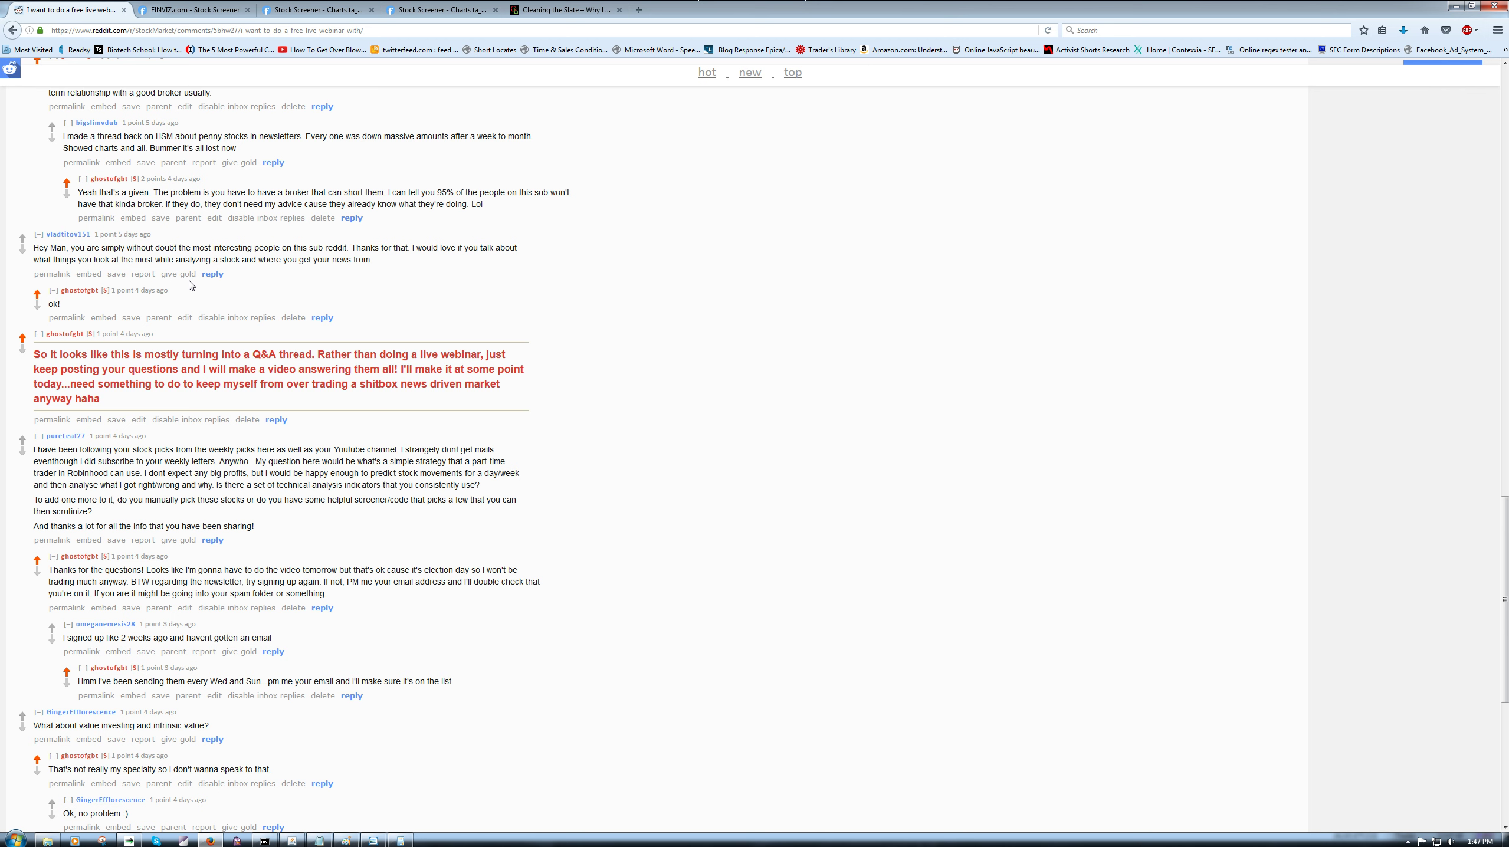
scroll(603, 269, down, 4)
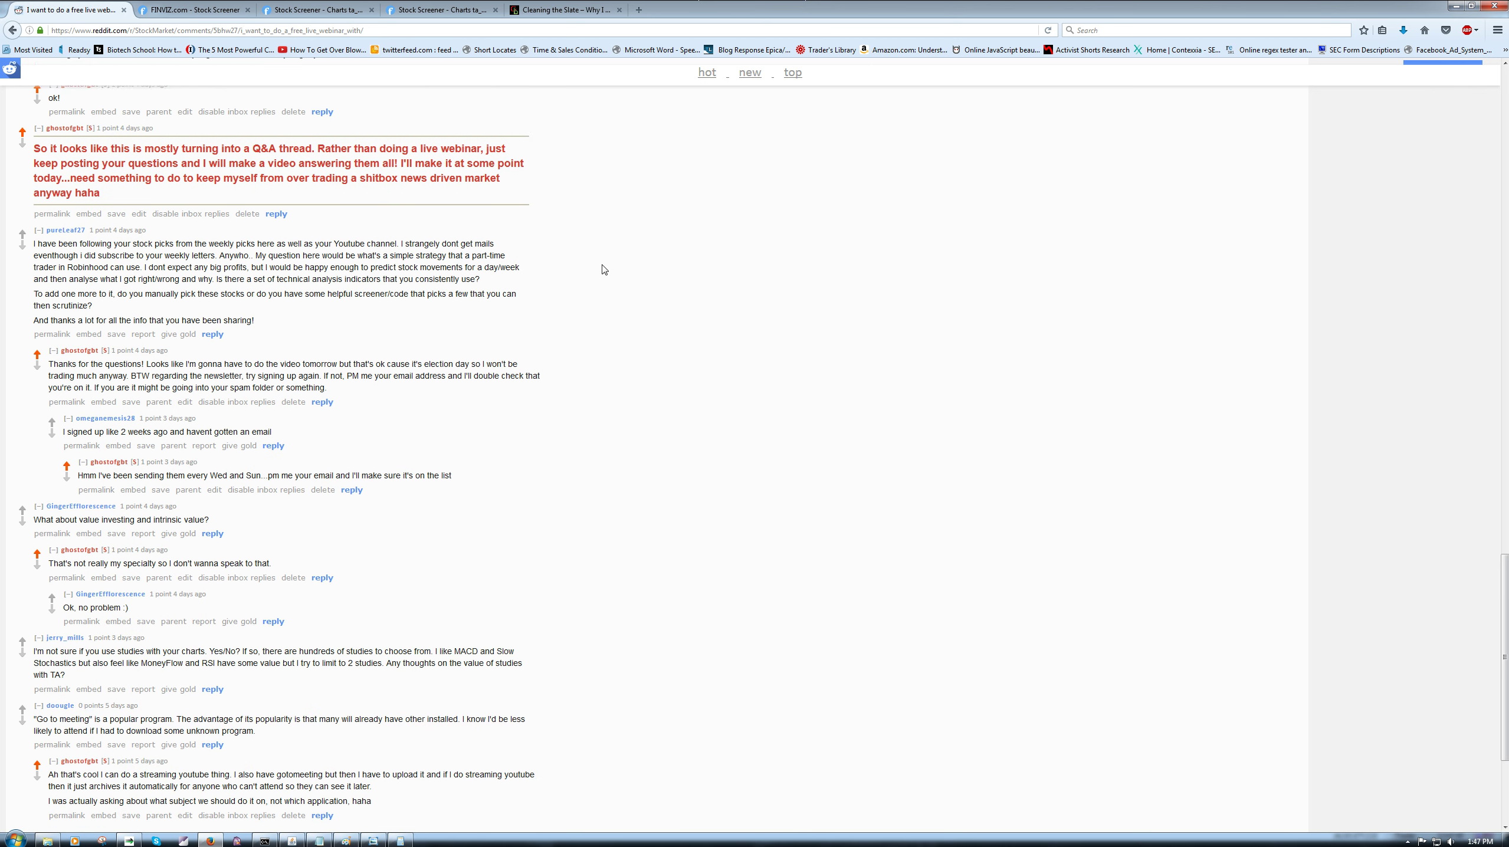
scroll(604, 270, down, 2)
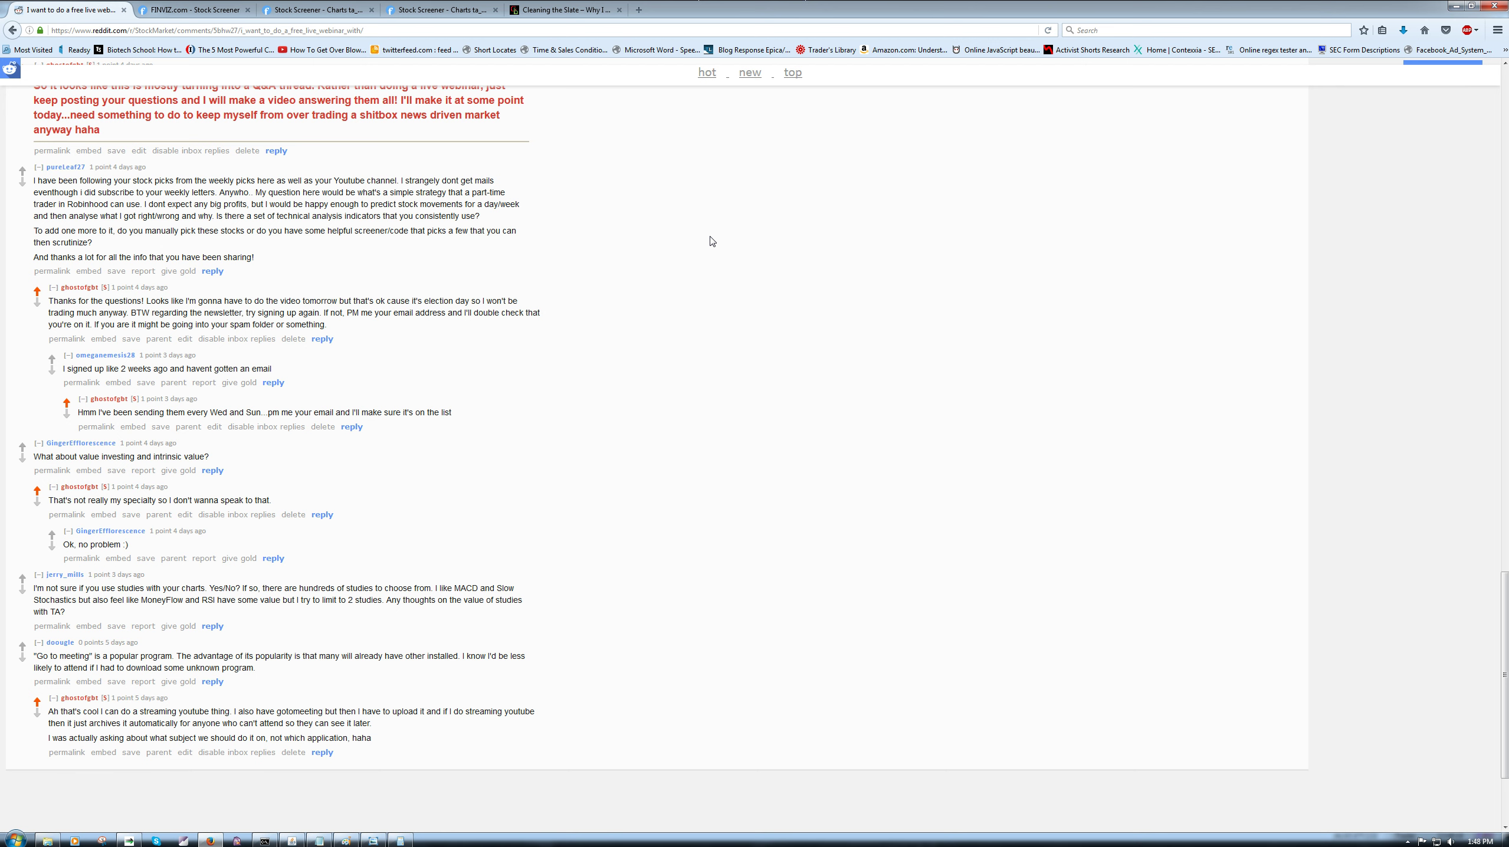
Step: Read the question about a simple strategy and consistent technical indicators for a part-time Robinhood trader, highlighting its text while reading
triple_click(358, 216)
click(390, 225)
drag(498, 218, 324, 203)
click(320, 218)
triple_click(362, 217)
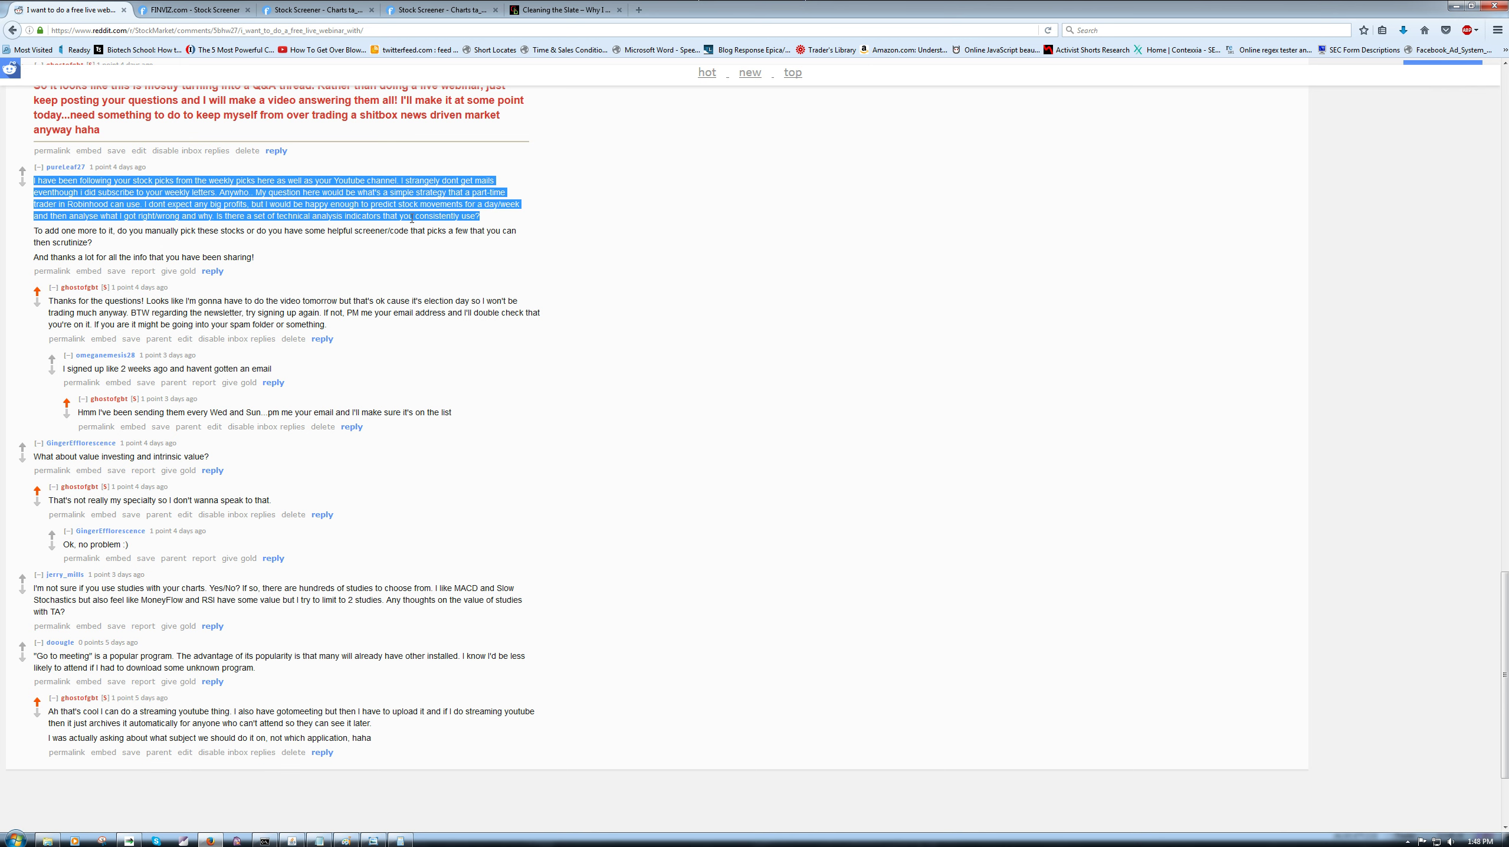
click(412, 218)
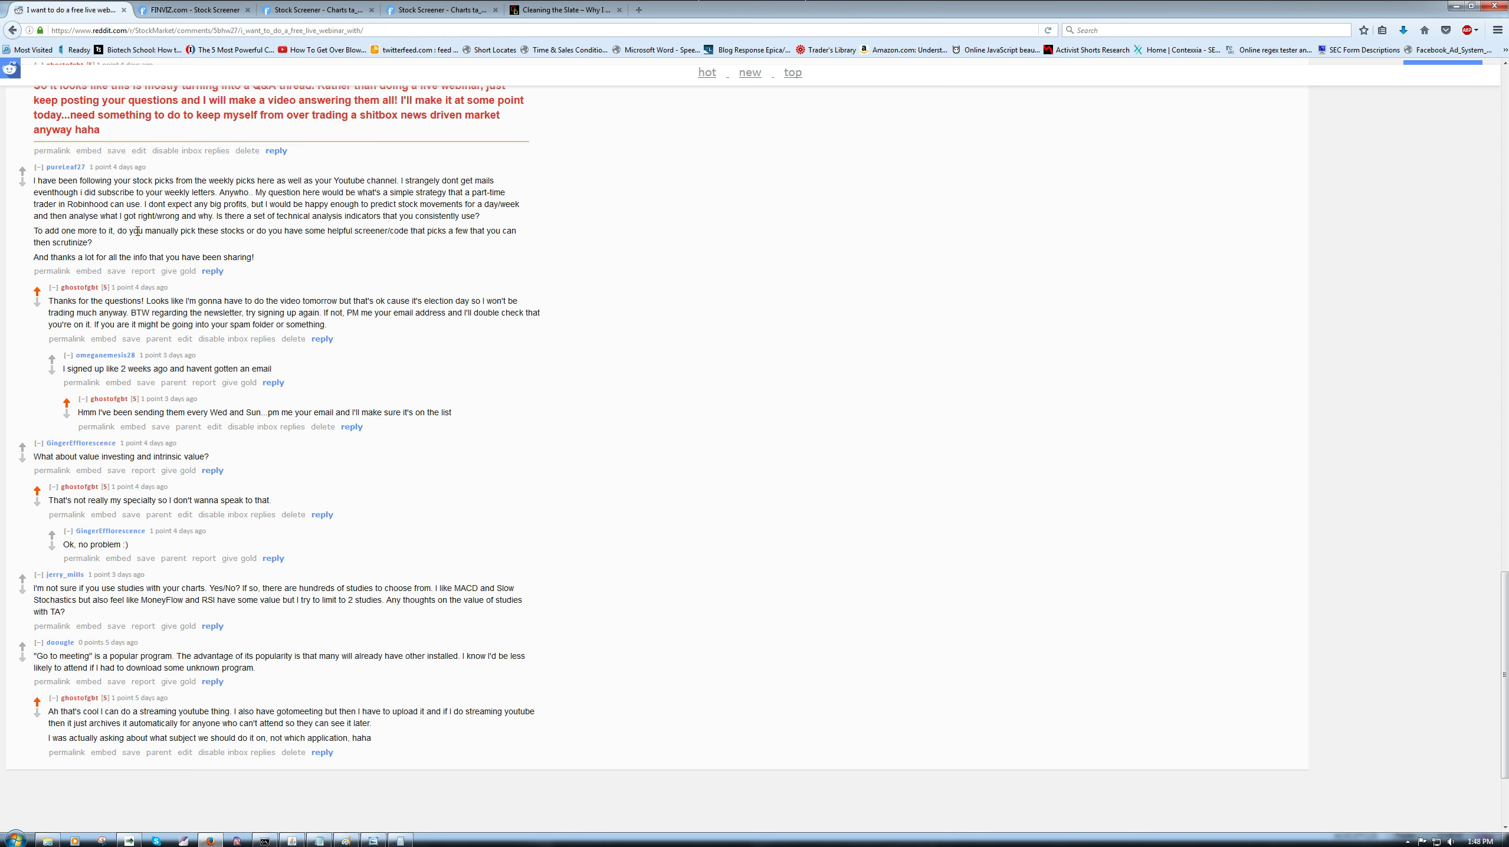
Step: Switch to the trading platform and examine STL's daily and 5-minute charts
key(alt+Tab)
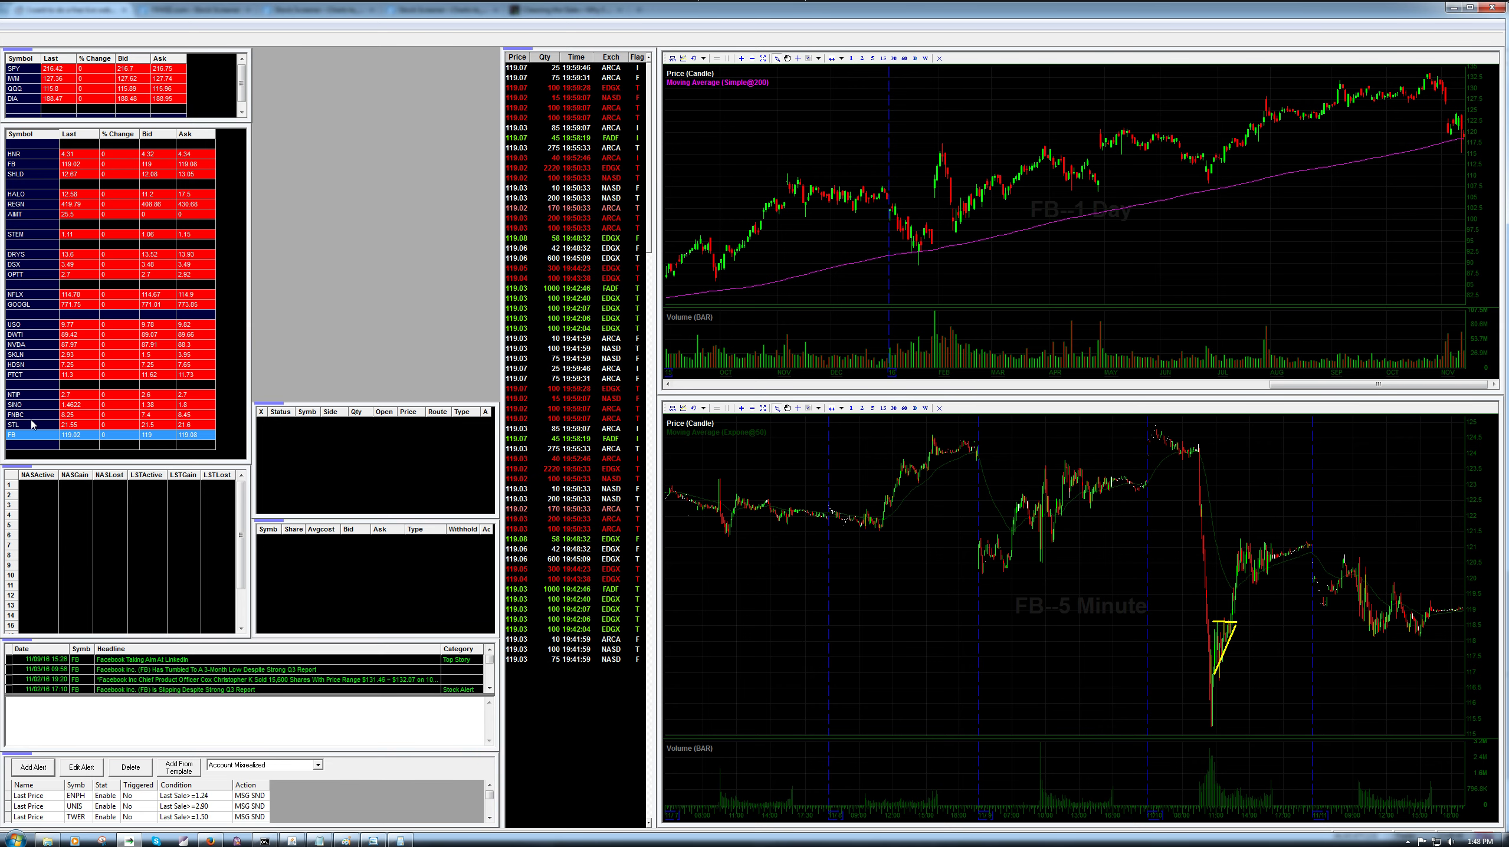
click(18, 425)
scroll(1416, 160, up, 2)
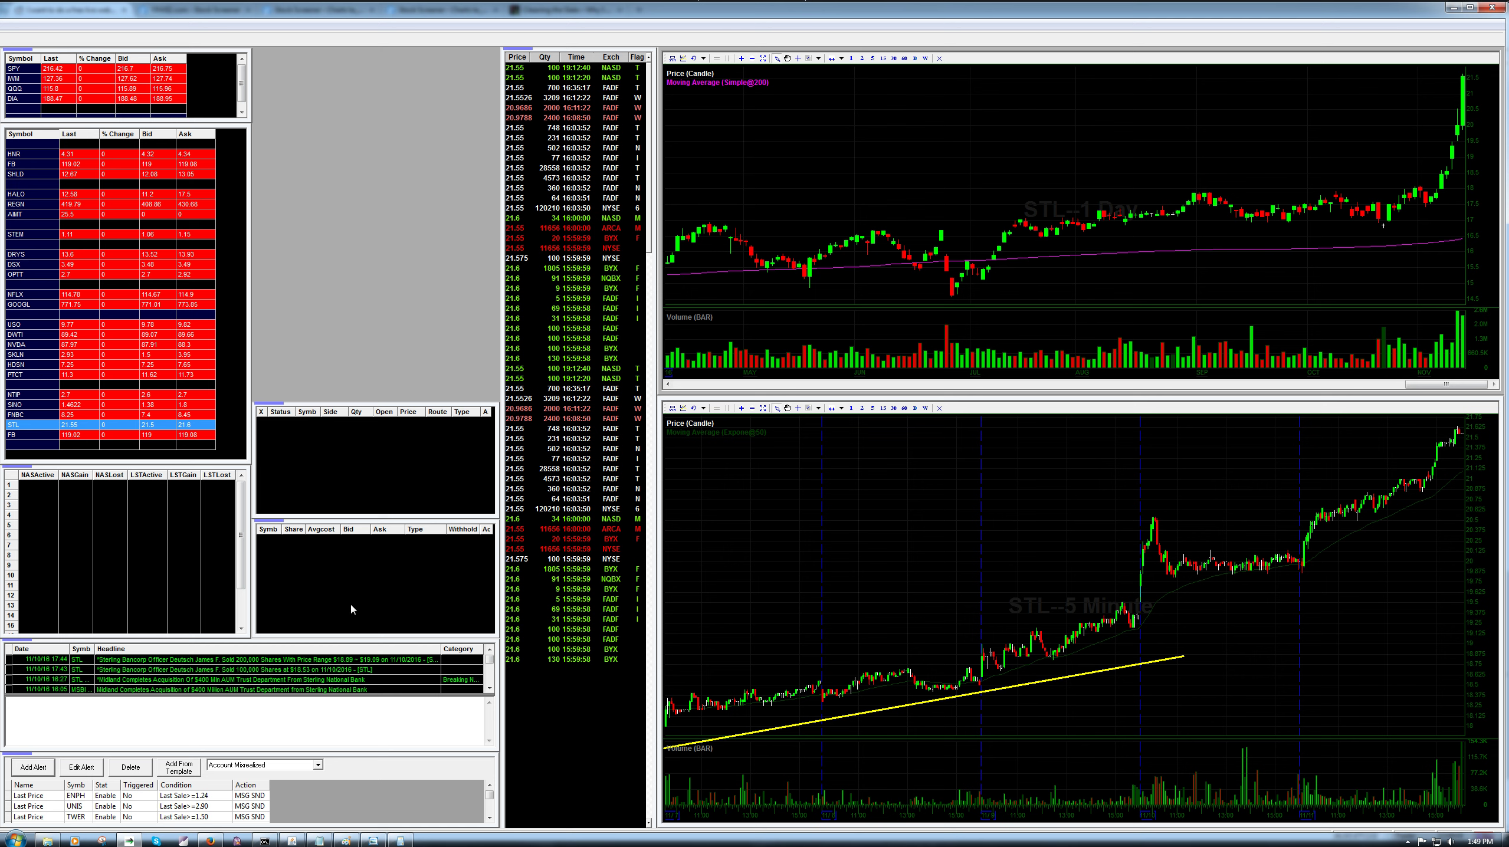
Step: Switch to Windows Photo Viewer and compare the uniform, accelerating and decelerating candle pattern diagrams, ending on deceldown.png
click(374, 840)
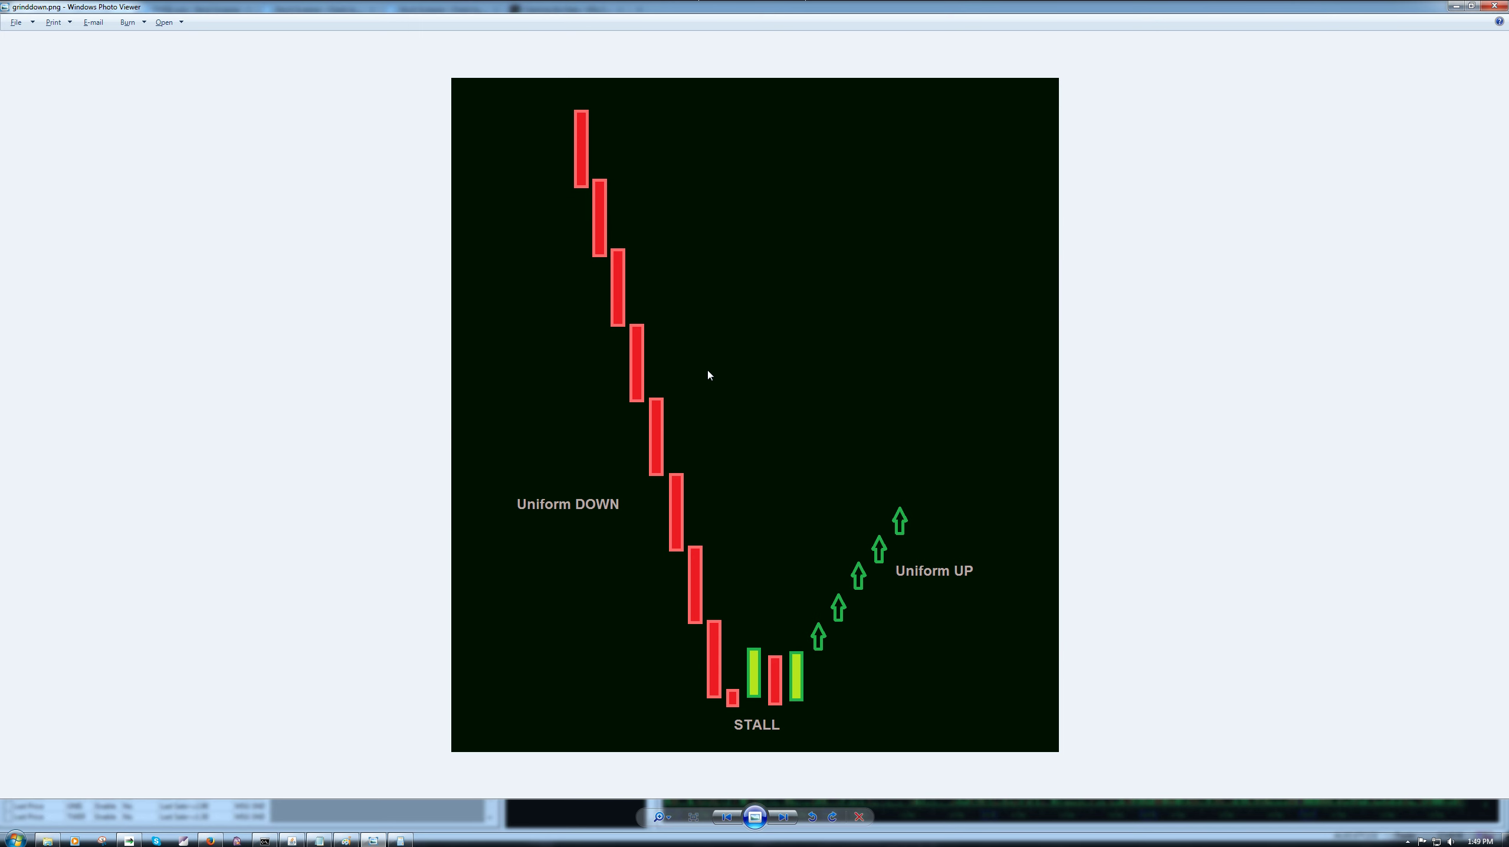
key(Left)
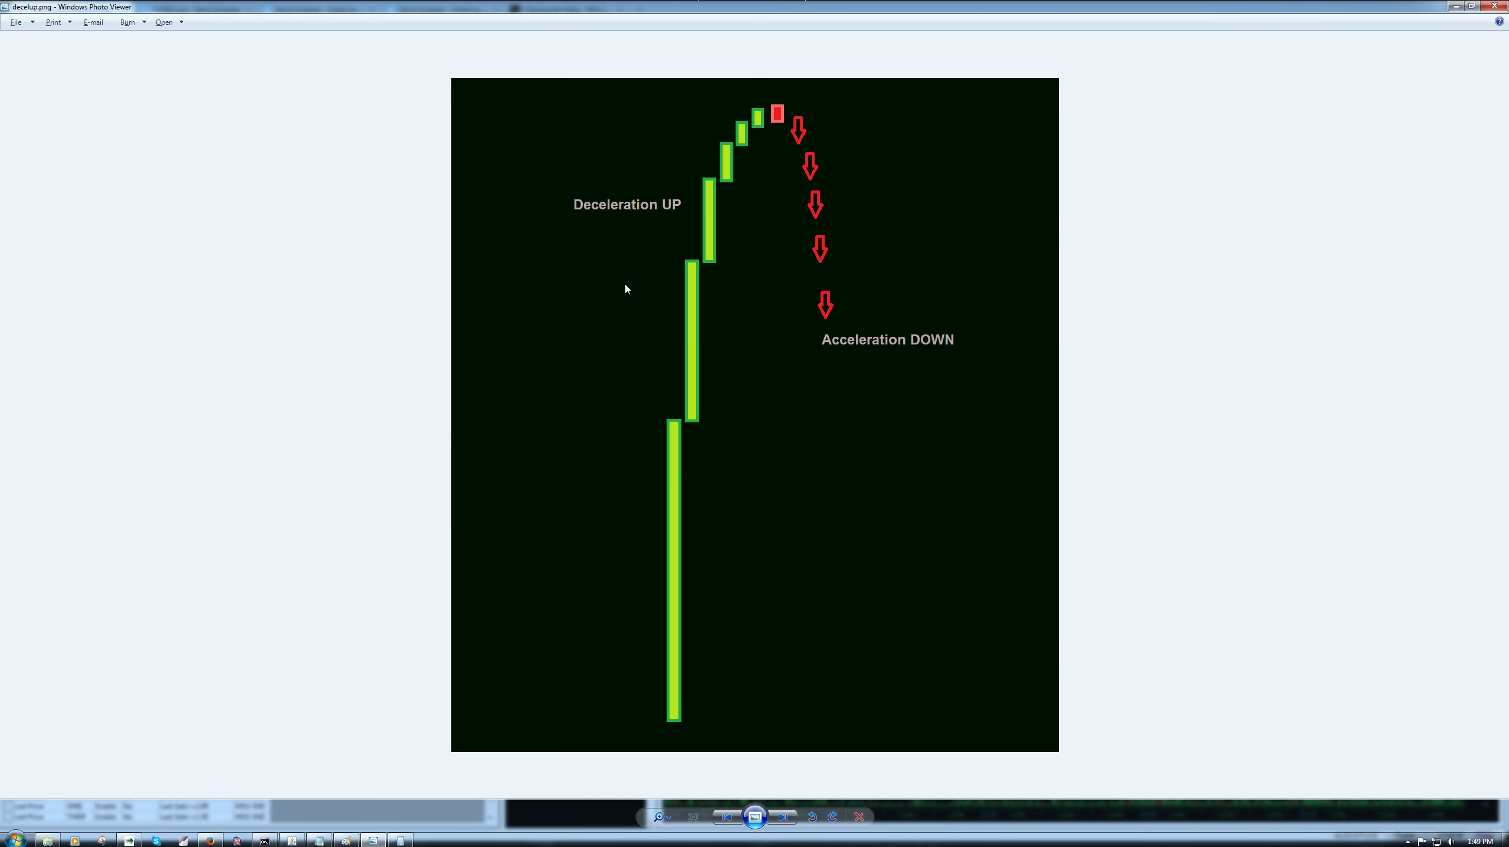
key(Left)
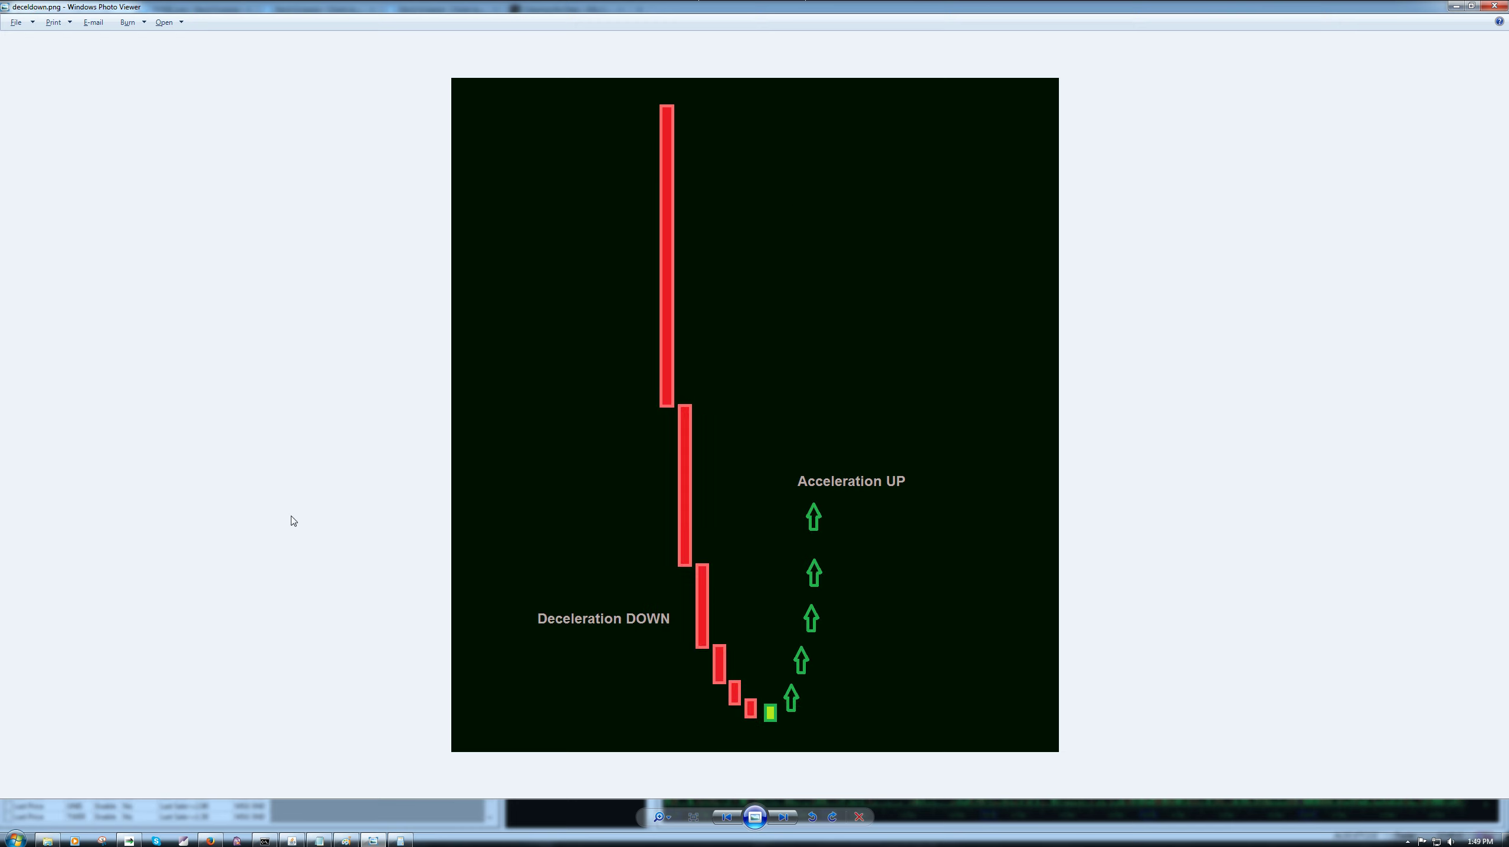
key(Left)
key(Left)
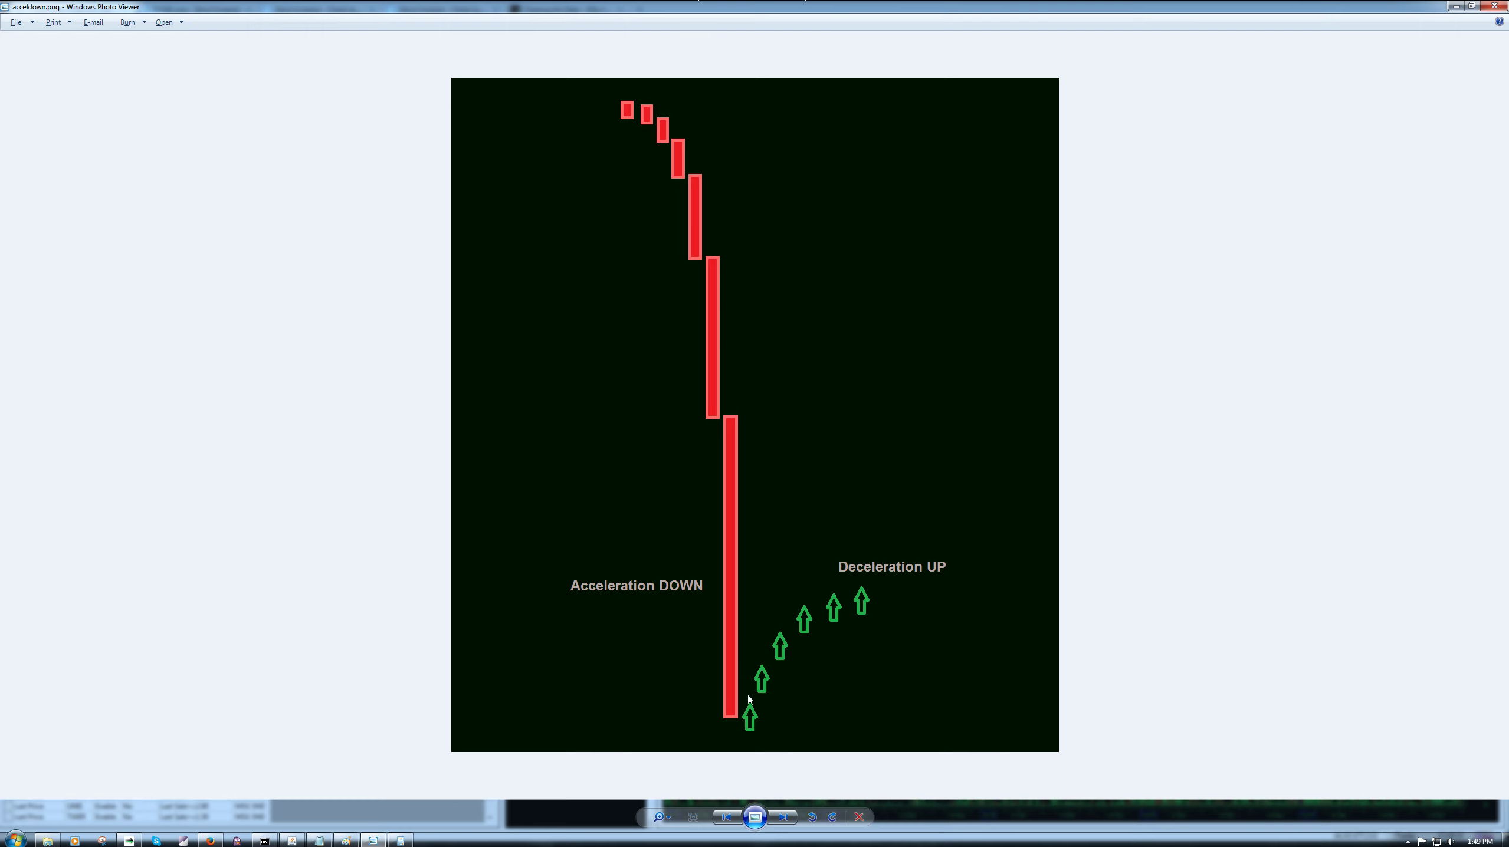
key(Right)
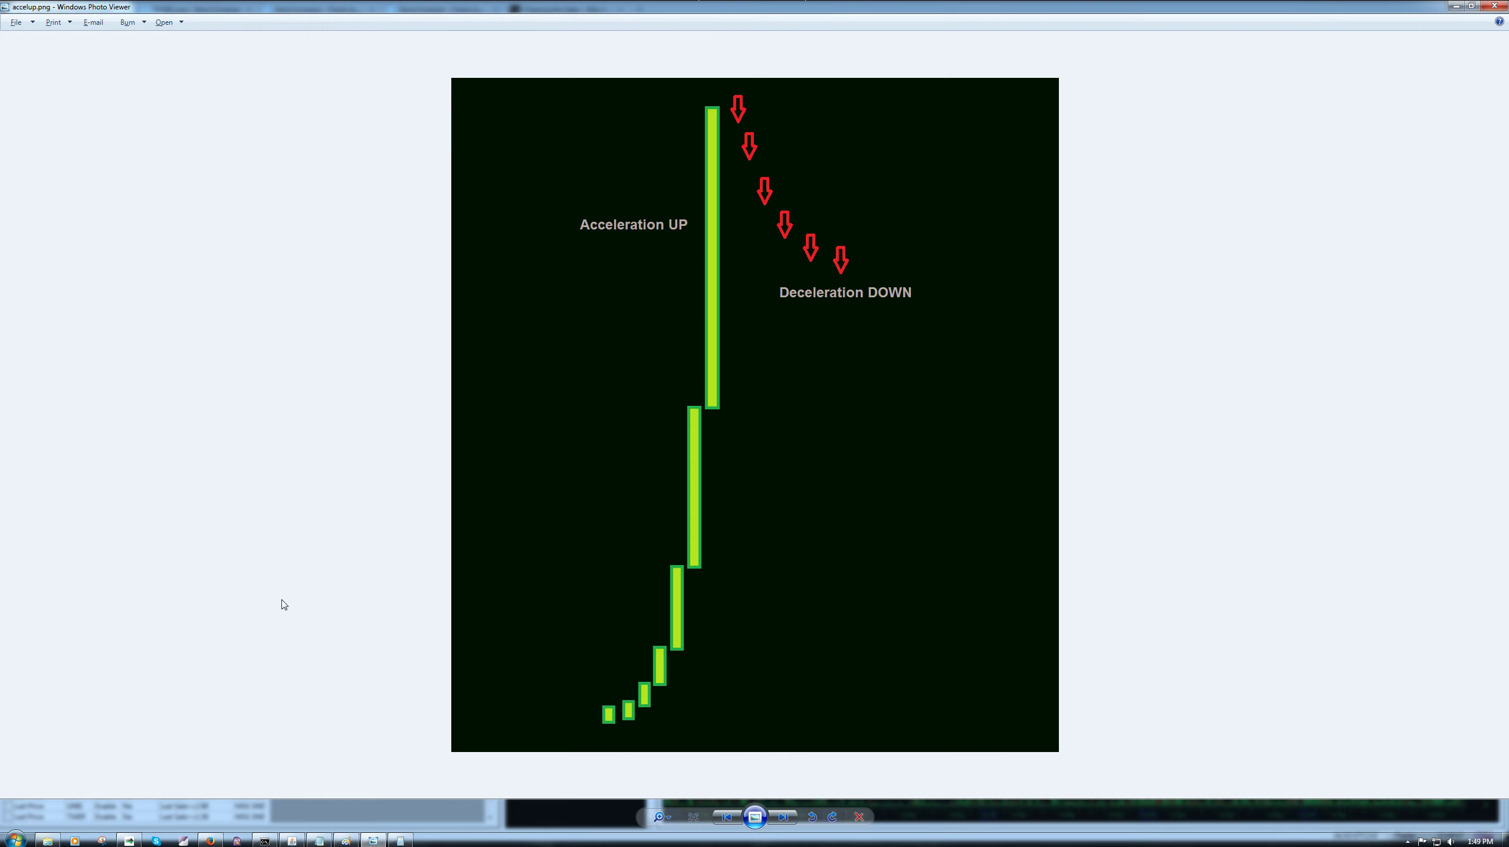
key(Right)
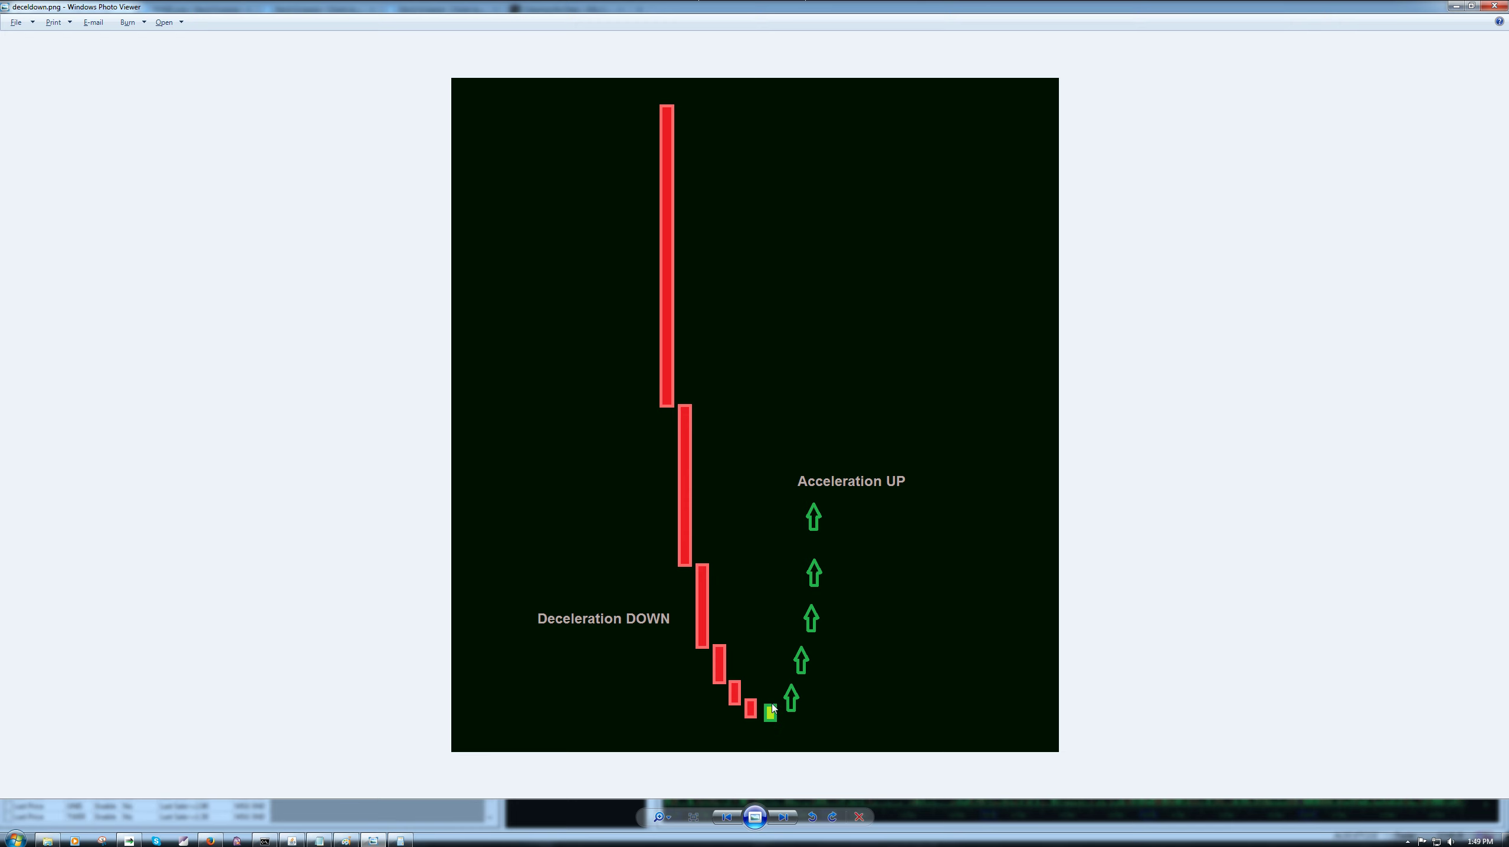
Step: Return to the trading platform, load FNBC with a closer daily view, and set its intraday chart to 60-minute candles
key(alt+Tab)
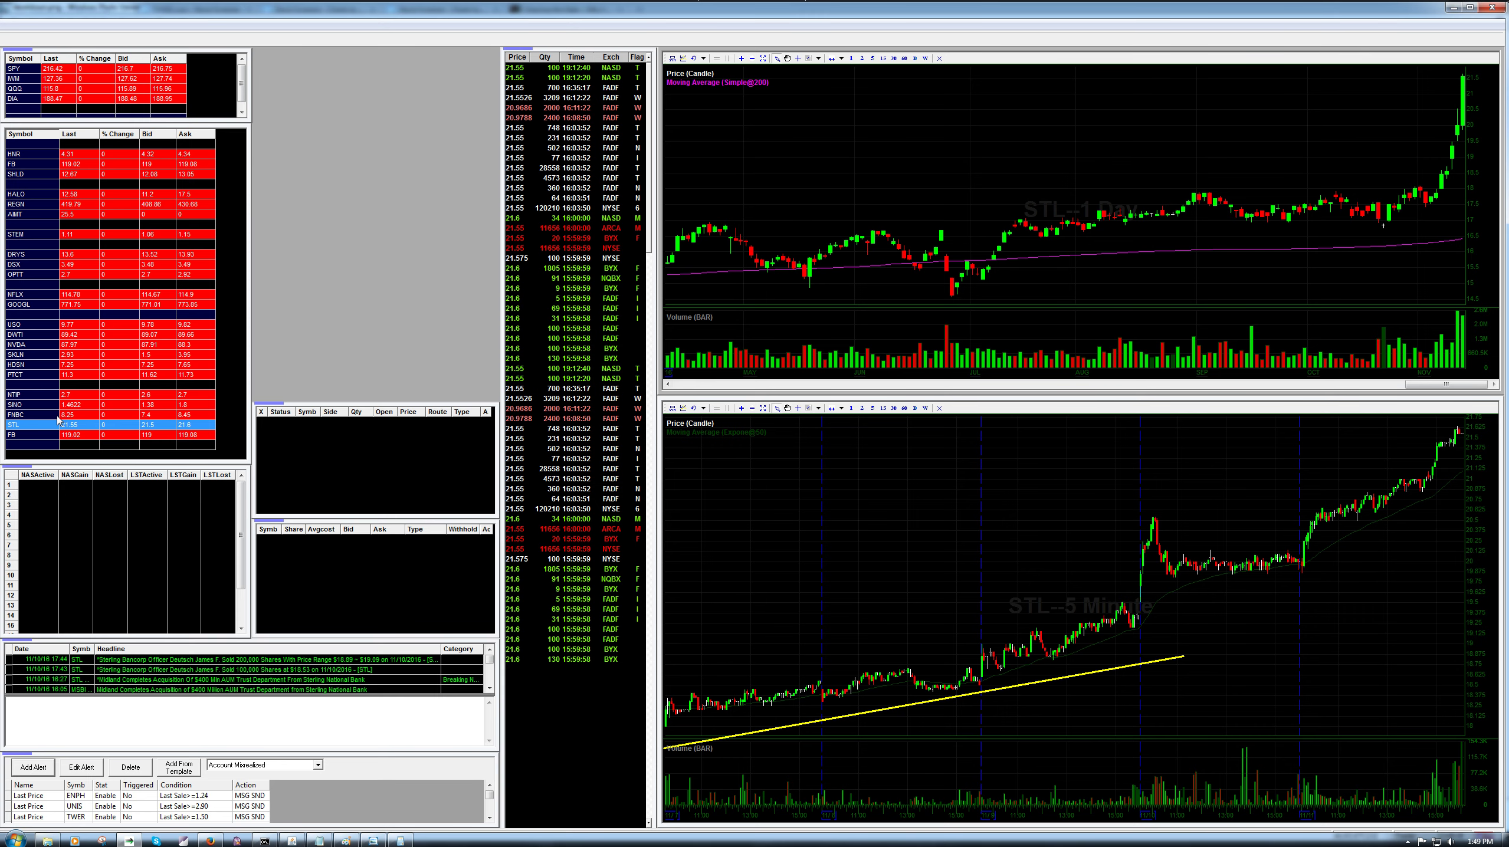
click(58, 415)
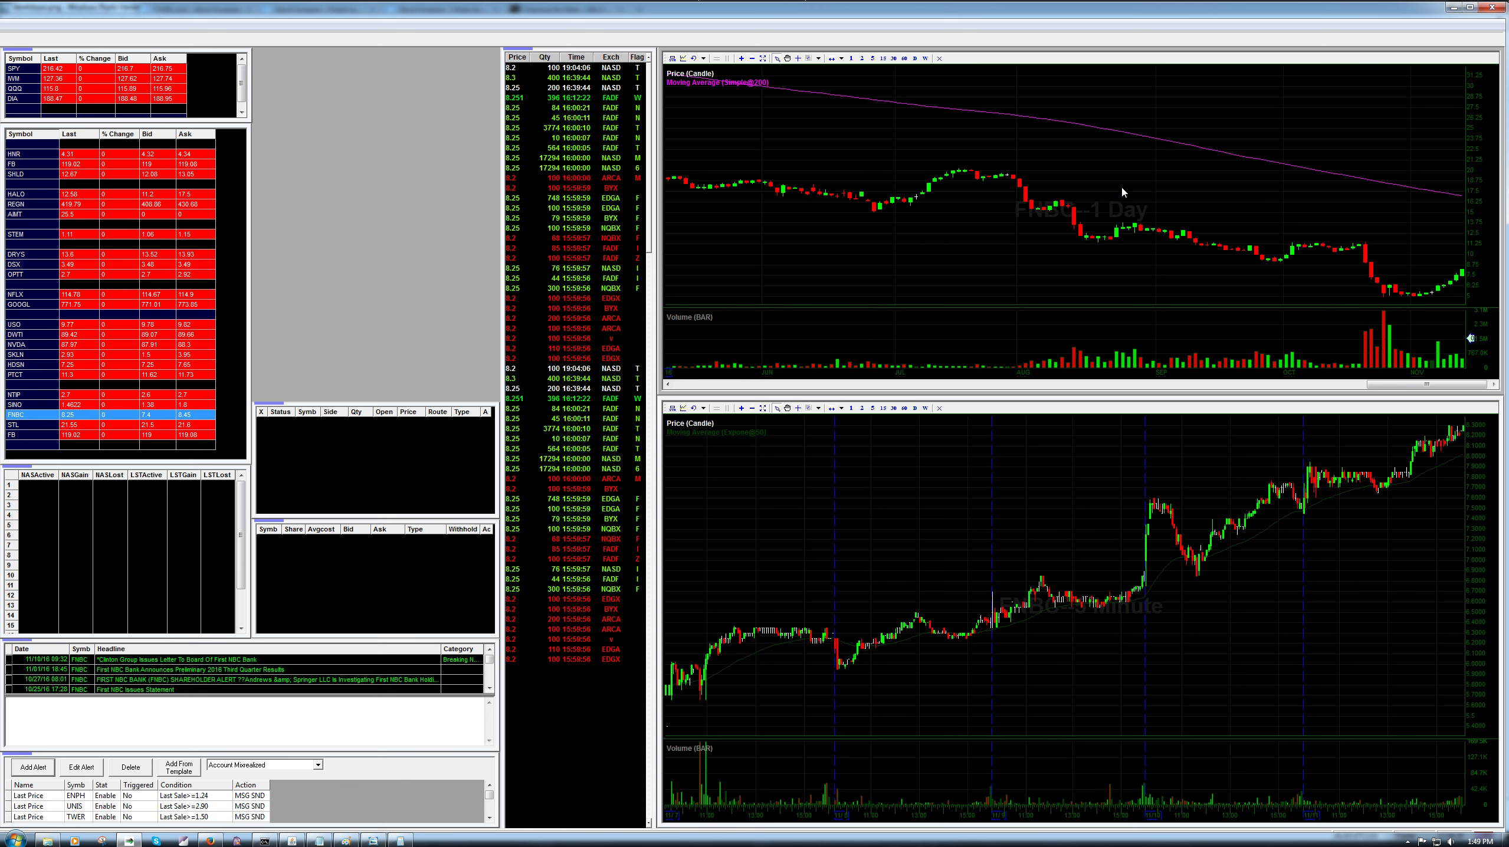
scroll(1123, 192, up, 5)
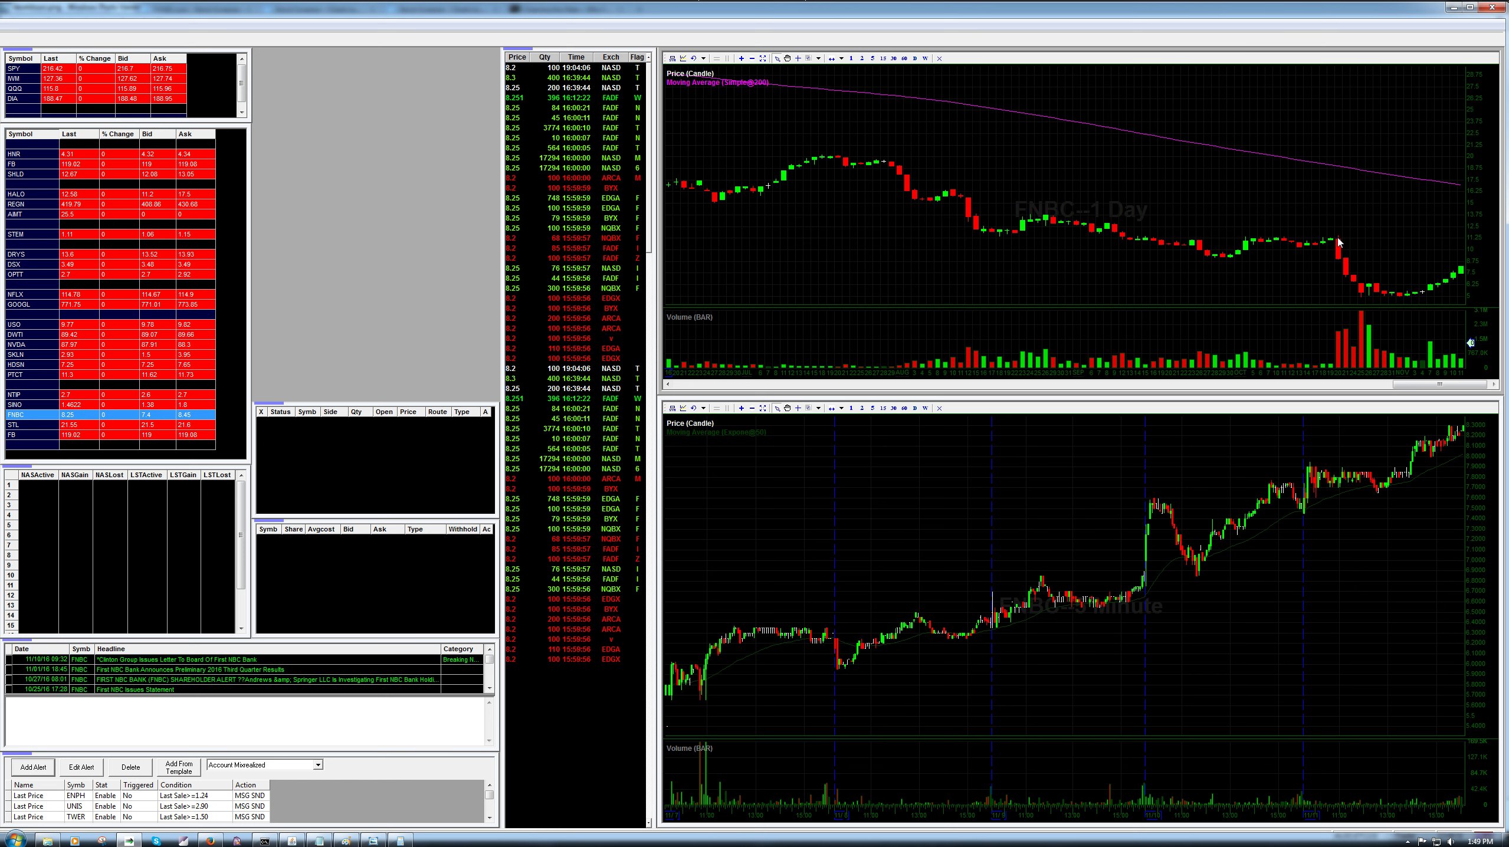
mouse_move(1337, 242)
click(904, 408)
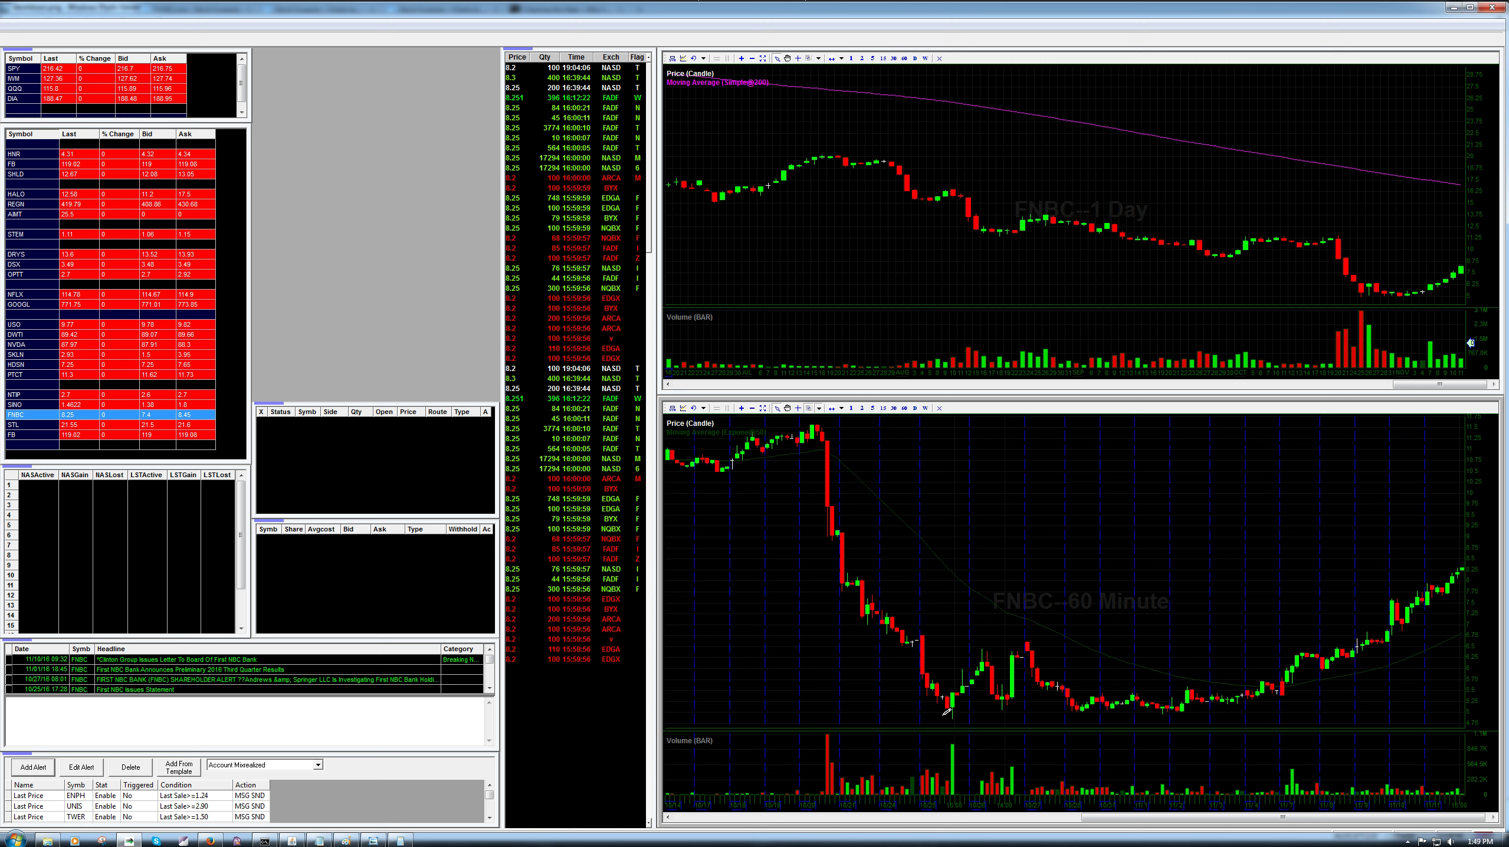
Step: Draw a support line under FNBC's 60-minute base, a short rising trendline along its last lows, and a horizontal resistance line above
mouse_move(942, 715)
mouse_down()
mouse_move(1246, 741)
mouse_move(1287, 712)
mouse_up()
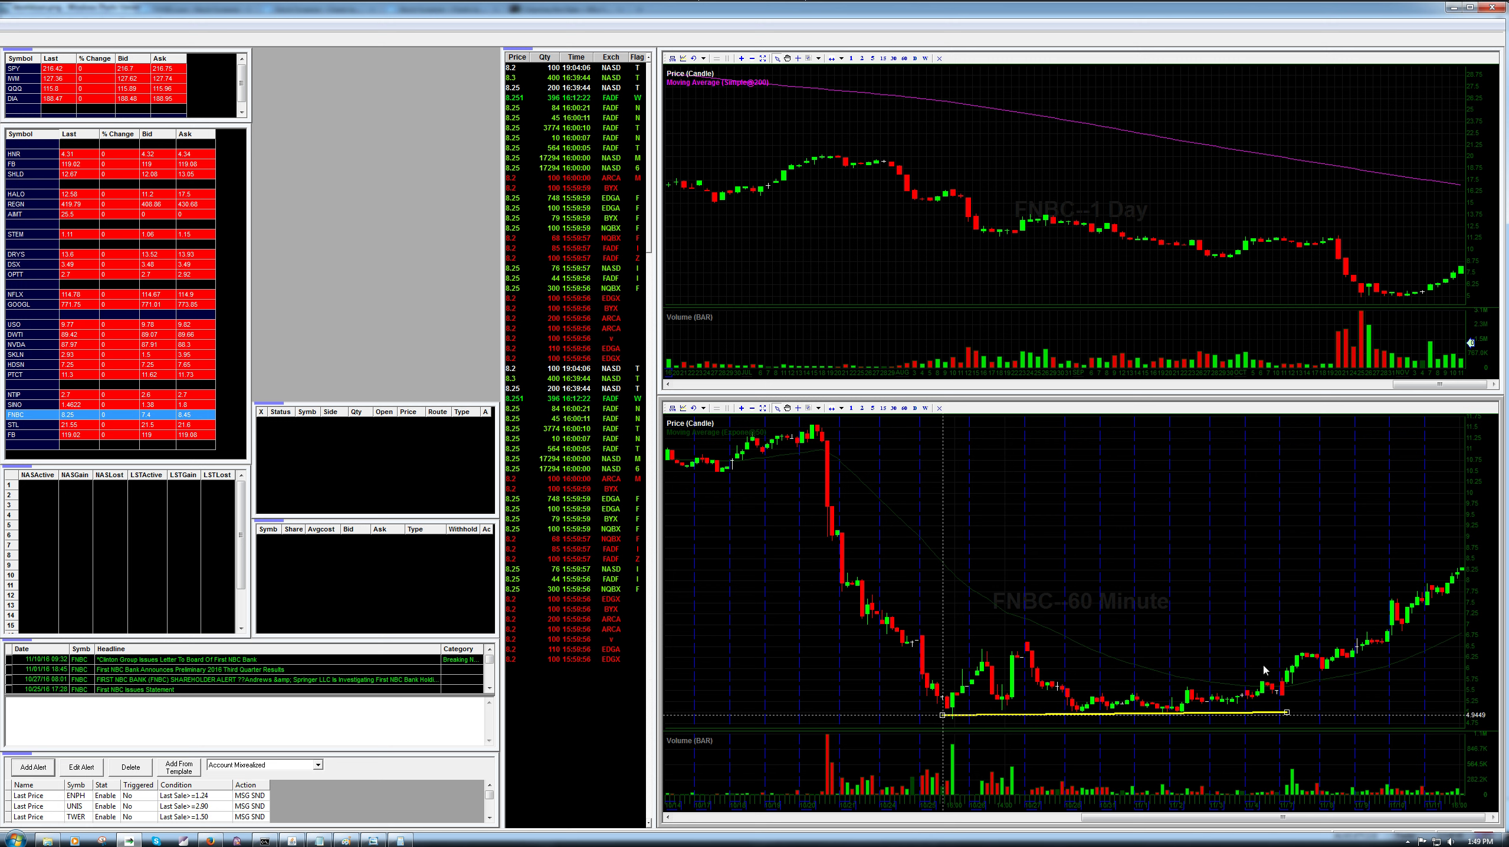
click(808, 408)
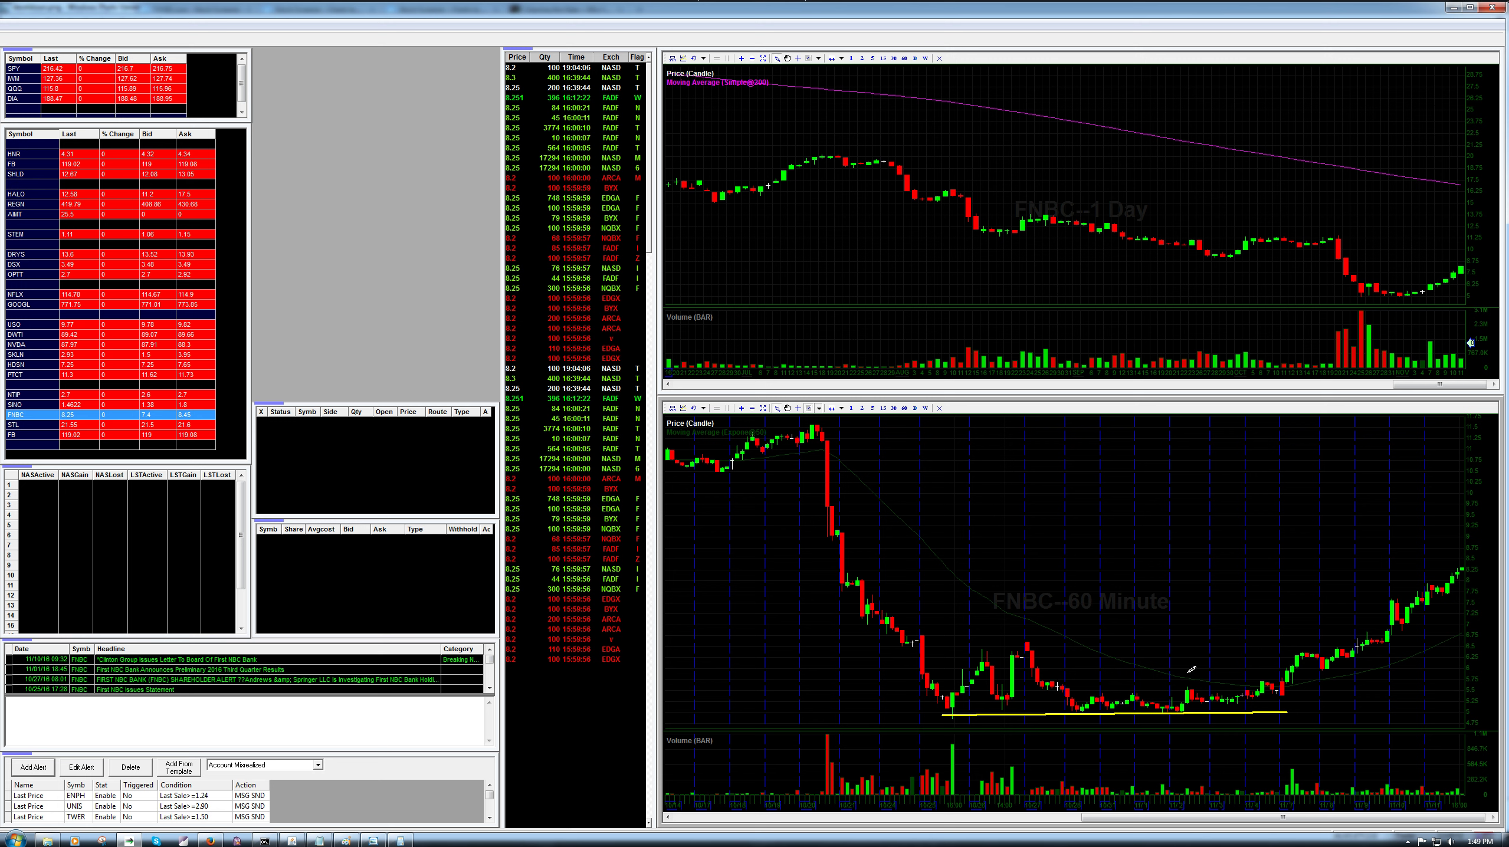
drag(1185, 709, 1285, 696)
click(809, 409)
drag(1068, 689, 1316, 689)
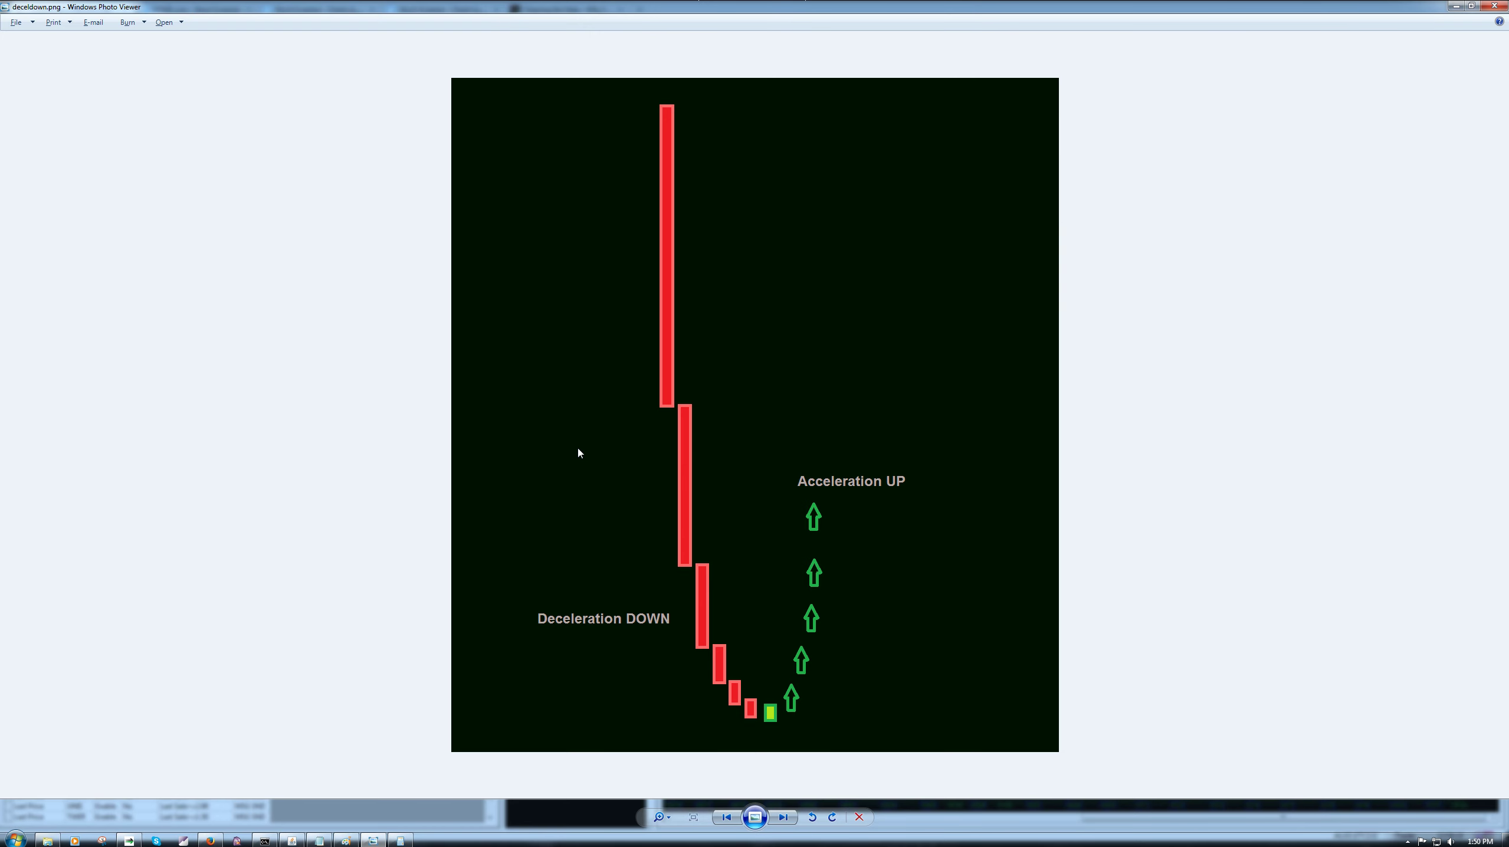
Step: Switch to the browser and open the 1kRobinhoodProject subreddit in a new tab
key(alt+Tab)
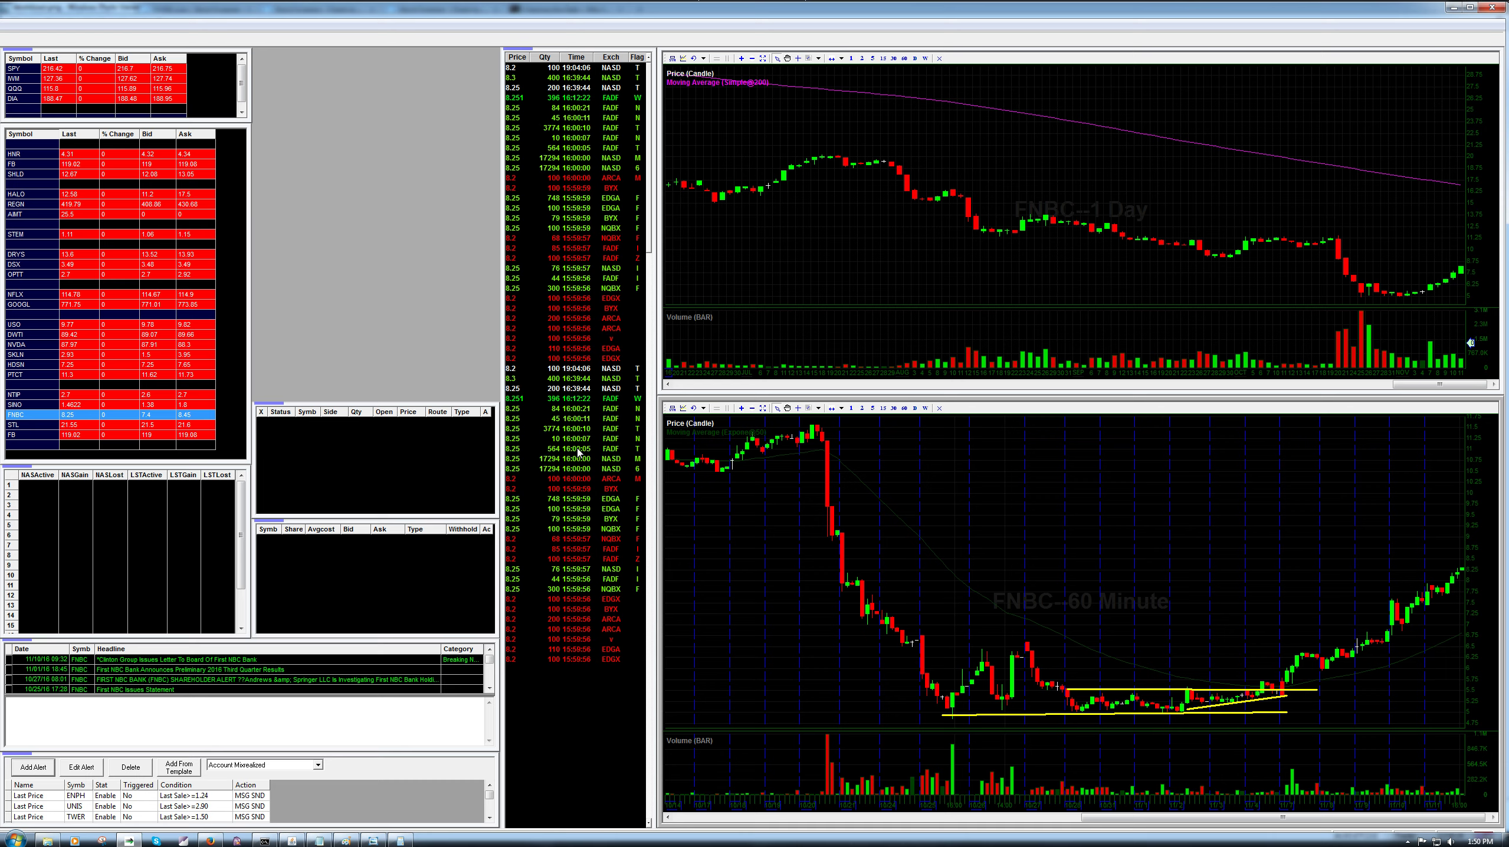
click(219, 841)
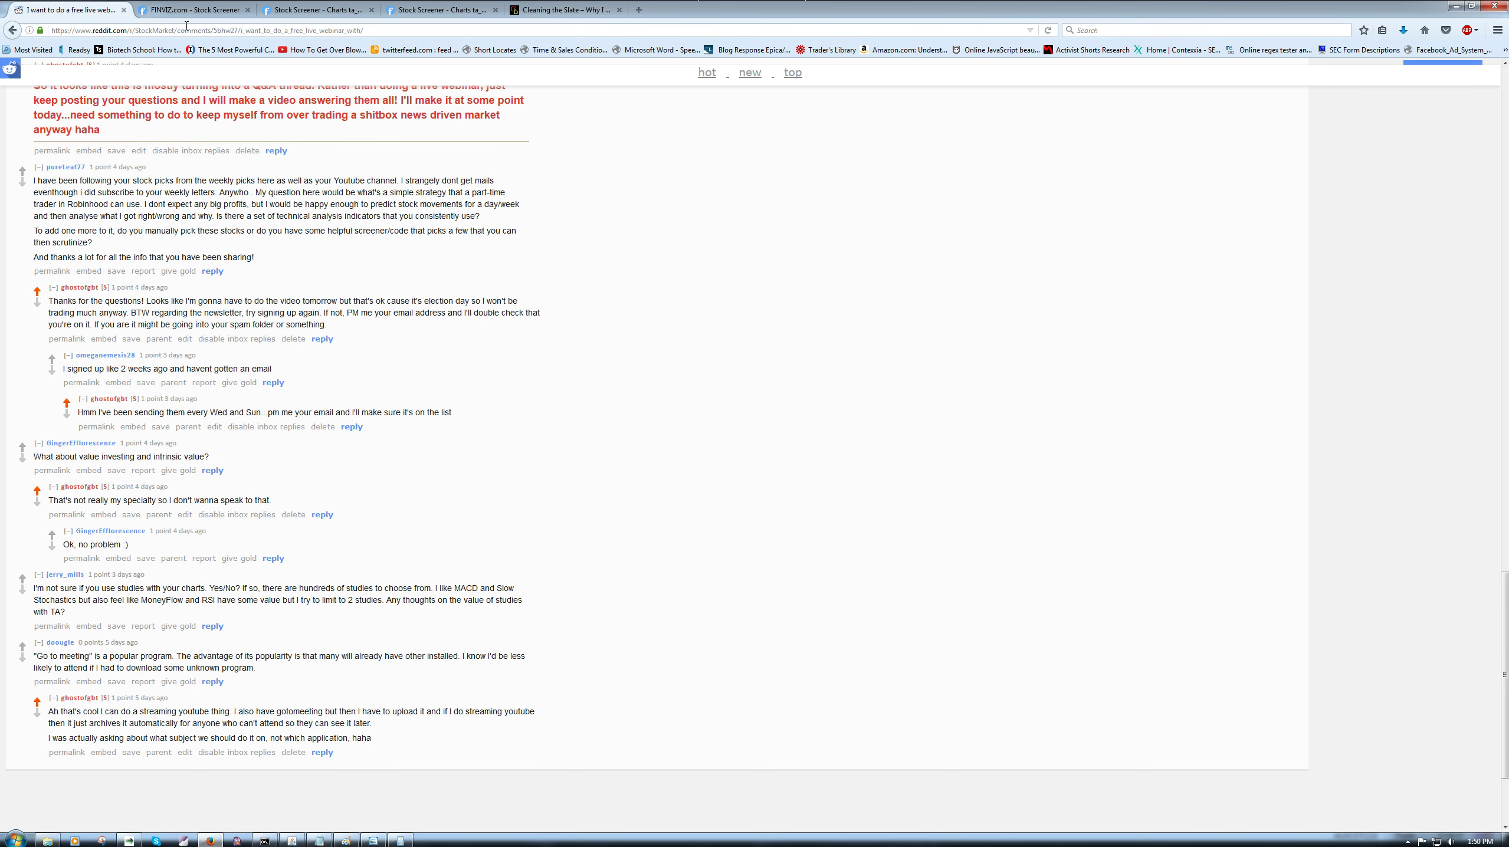
key(ctrl+t)
text(1krobin)
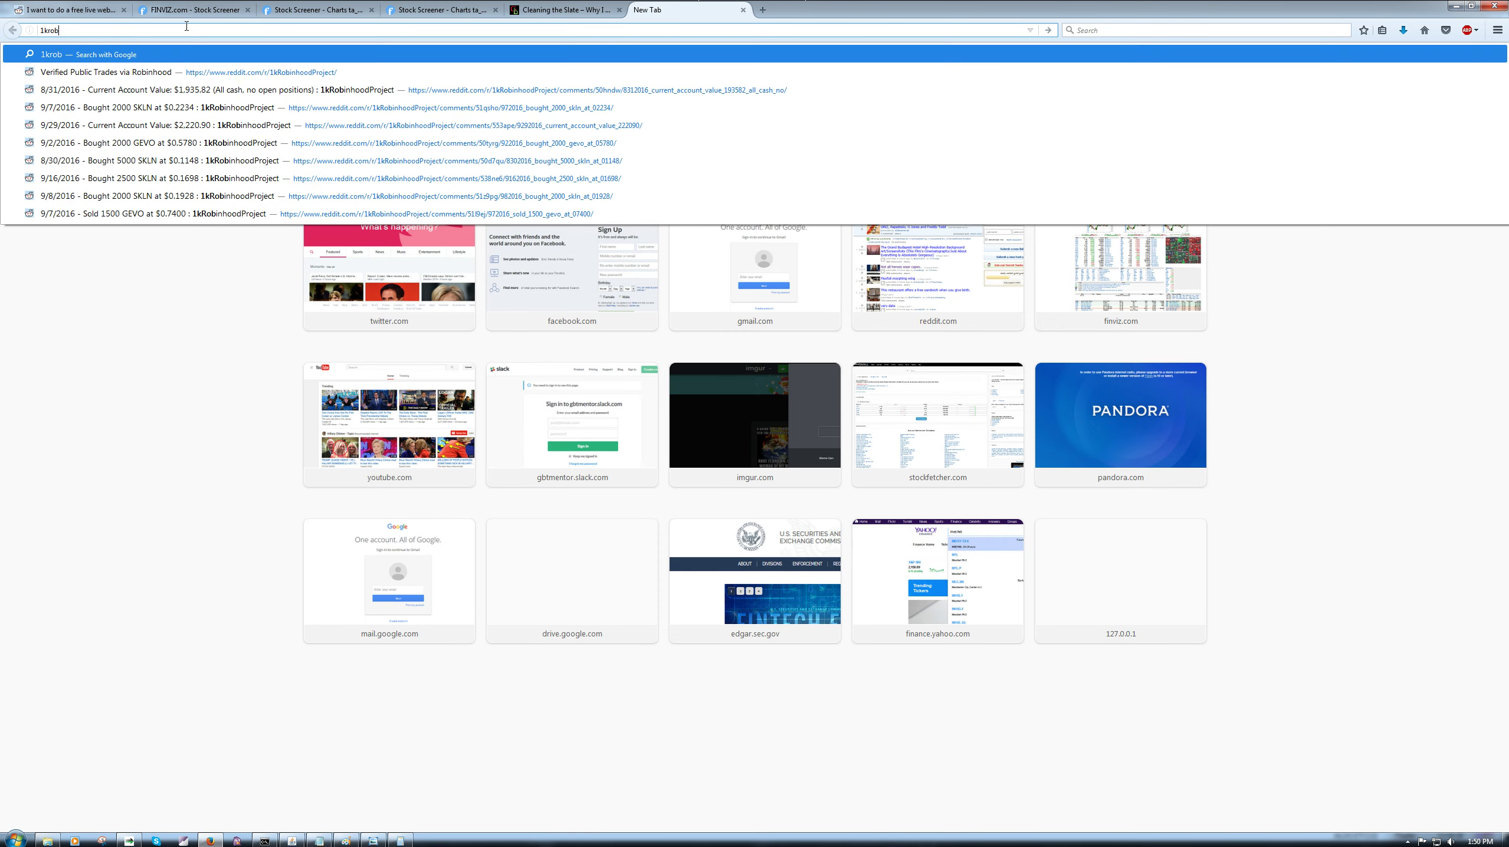
key(Down)
key(Down)
key(Up)
key(Return)
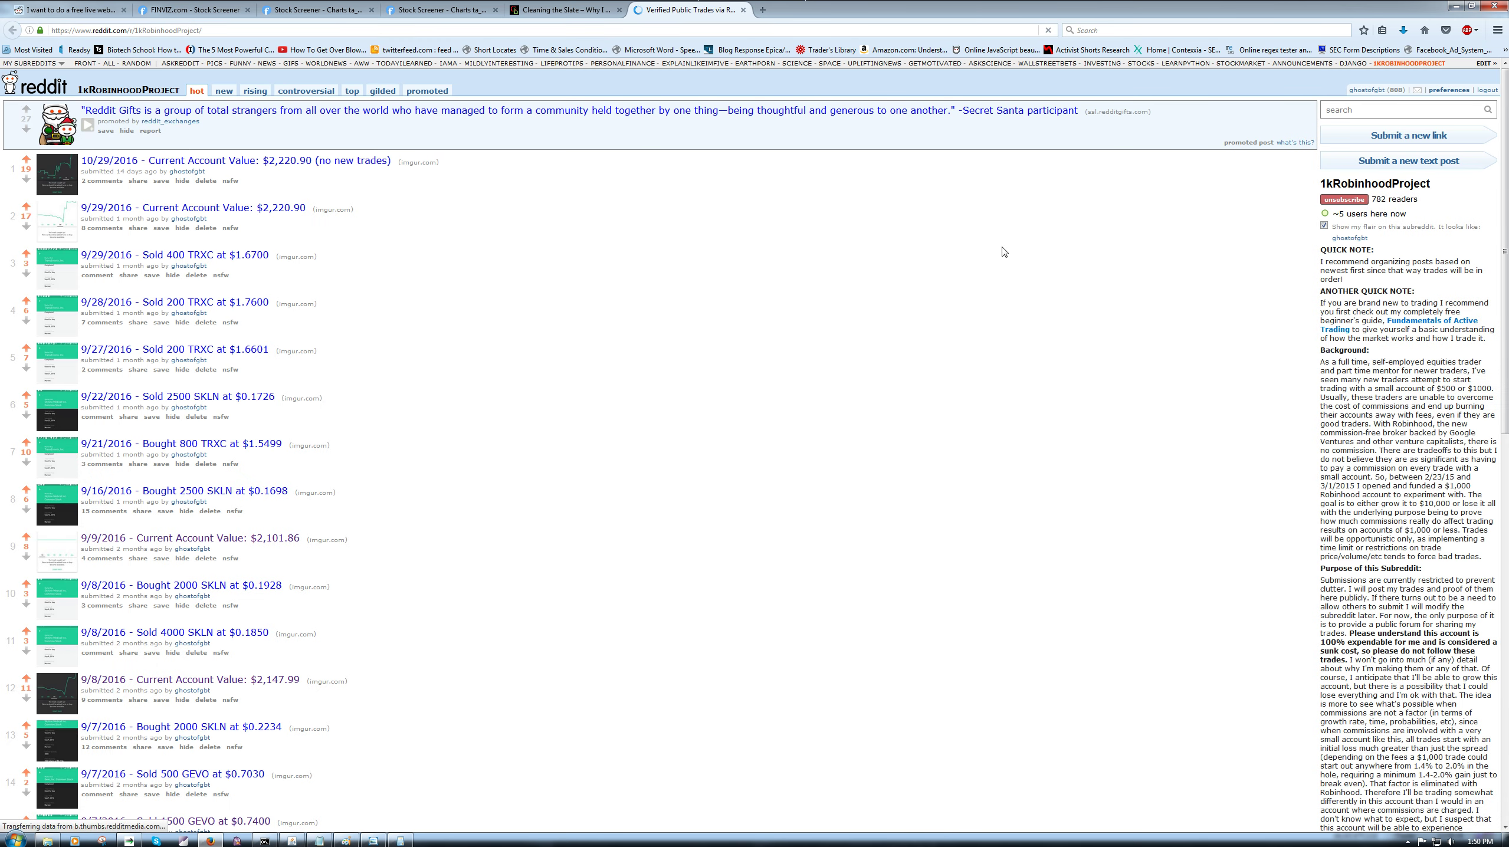
Step: Look through the subreddit's posted trades and account values, then return to the Reddit question thread
scroll(343, 299, down, 2)
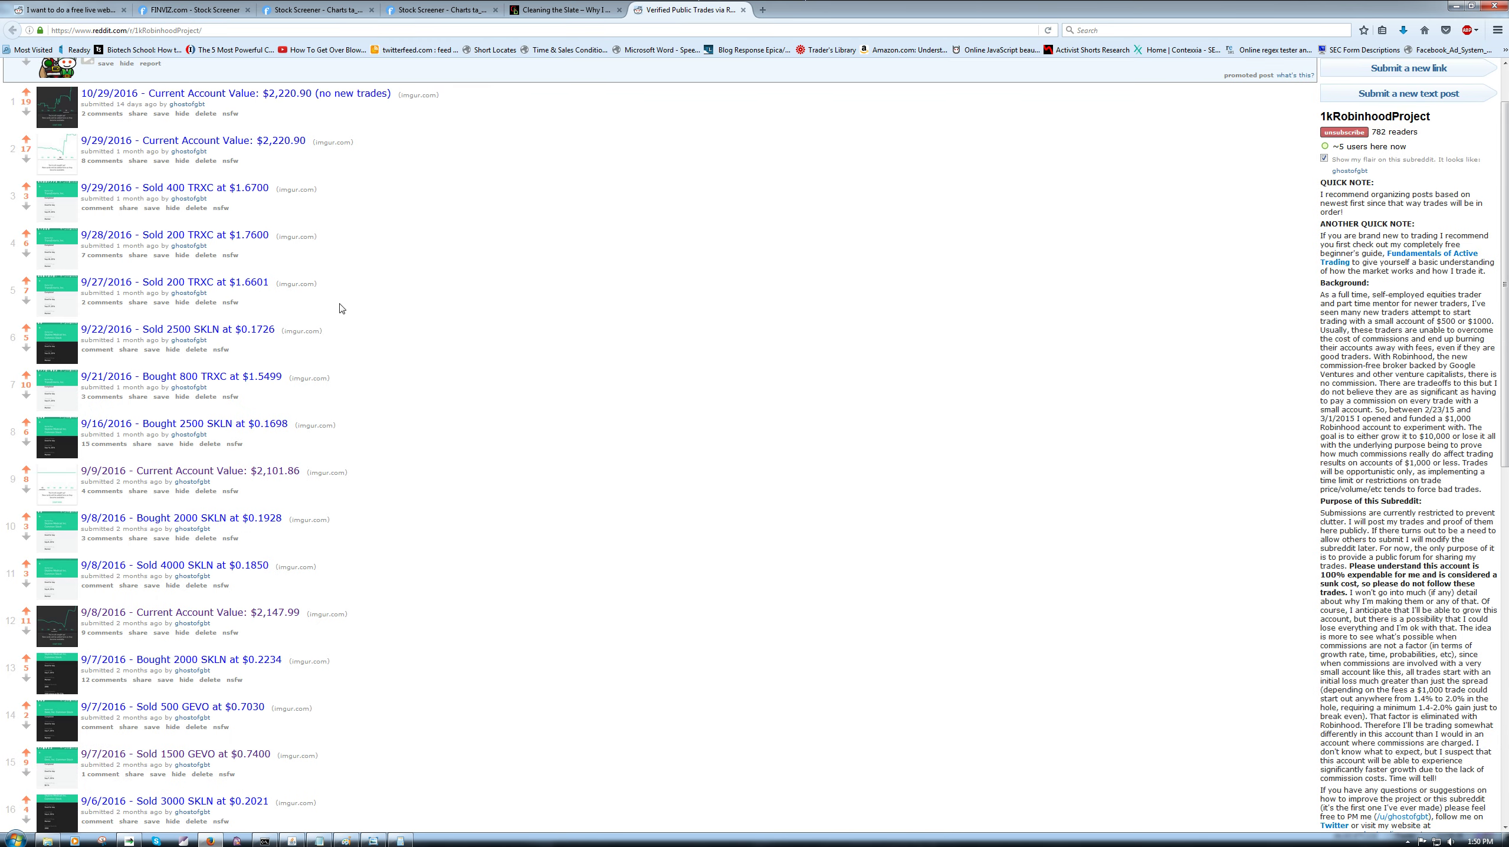
scroll(474, 449, down, 15)
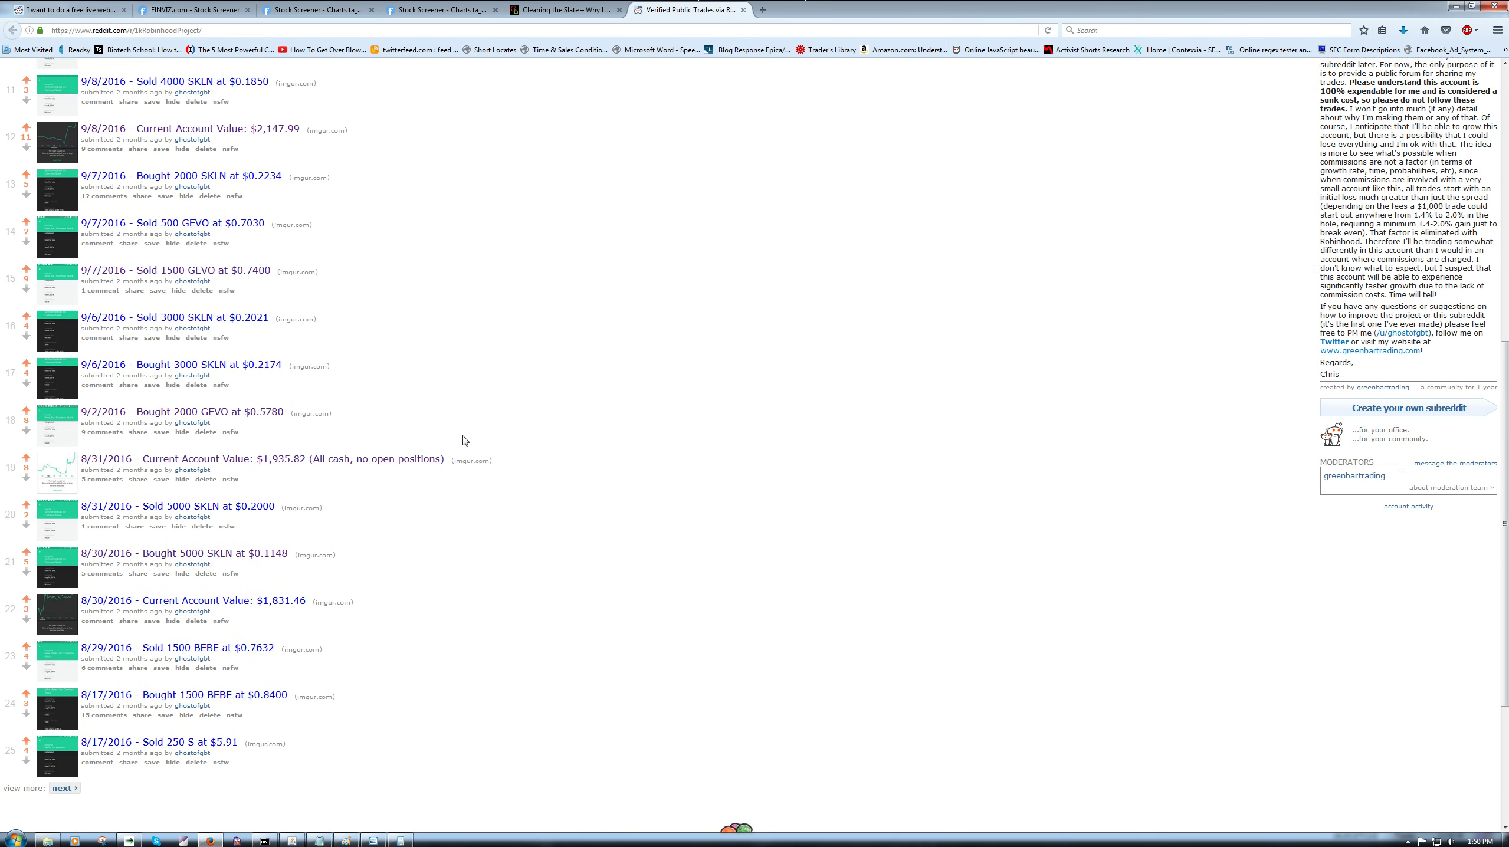
scroll(415, 474, down, 5)
scroll(388, 509, up, 20)
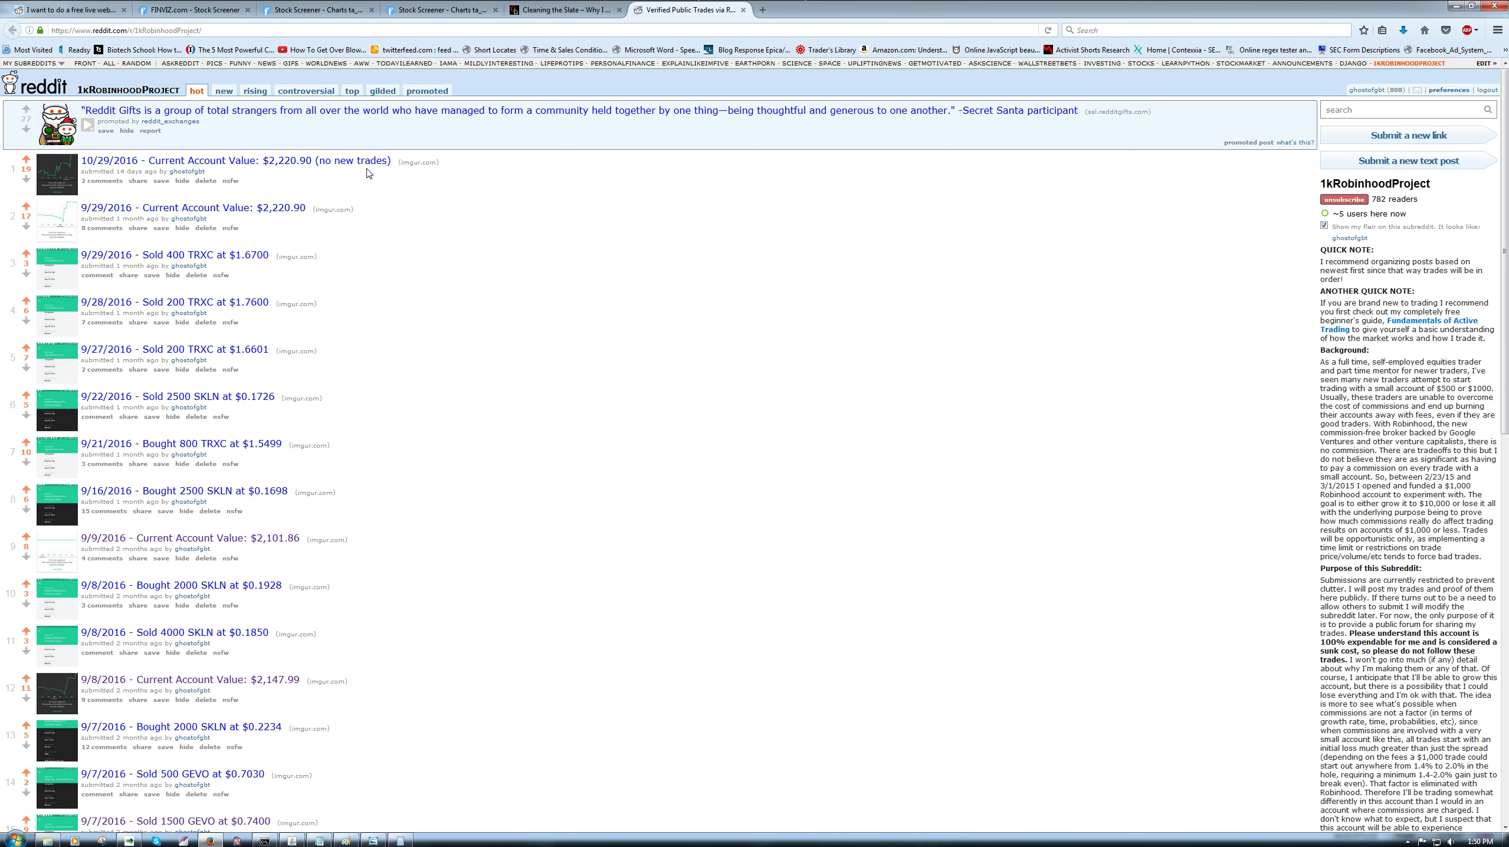
click(61, 8)
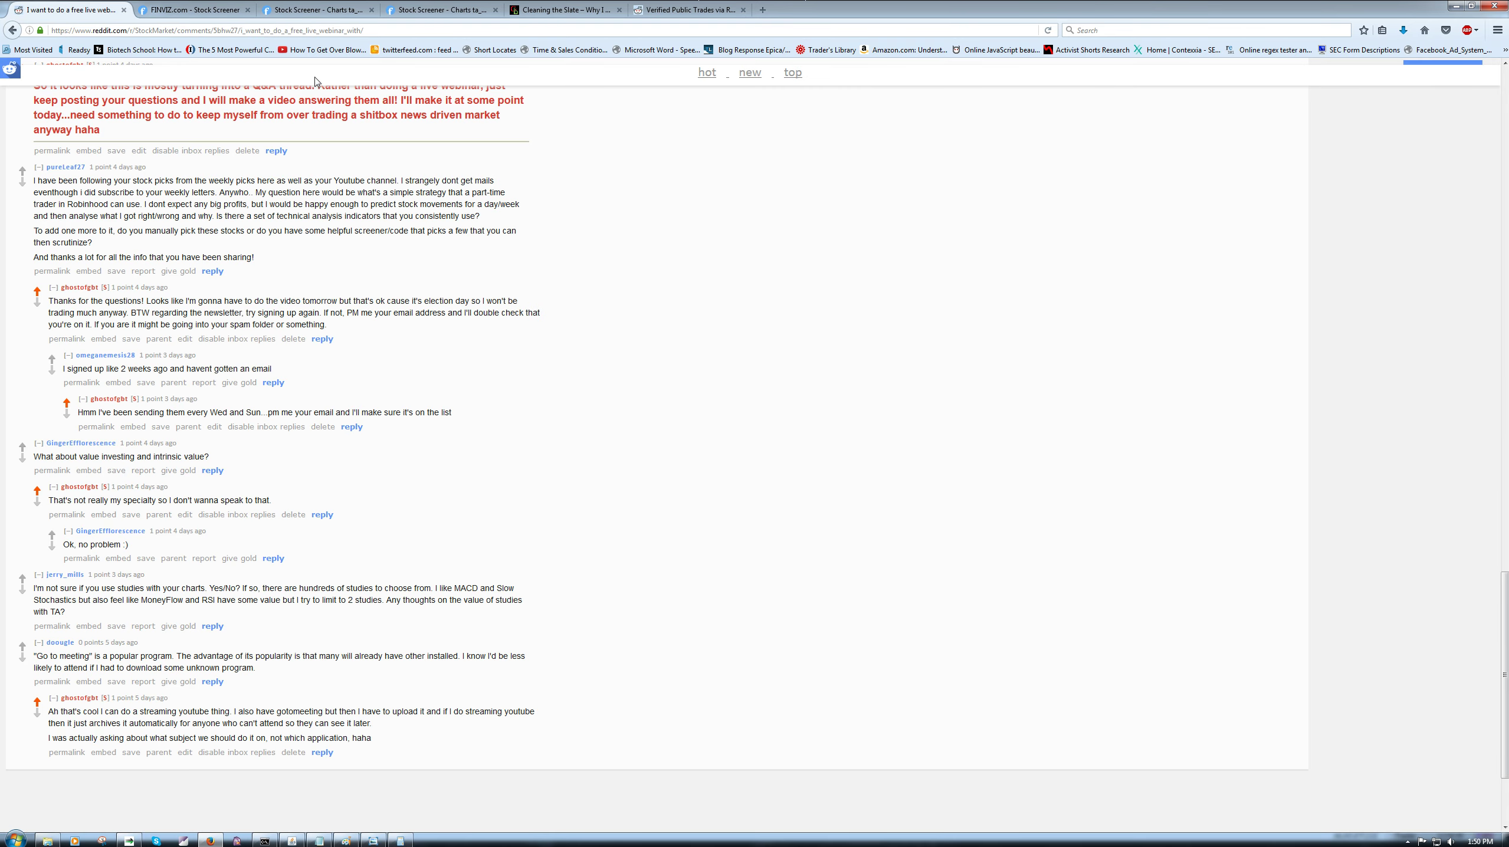
click(654, 11)
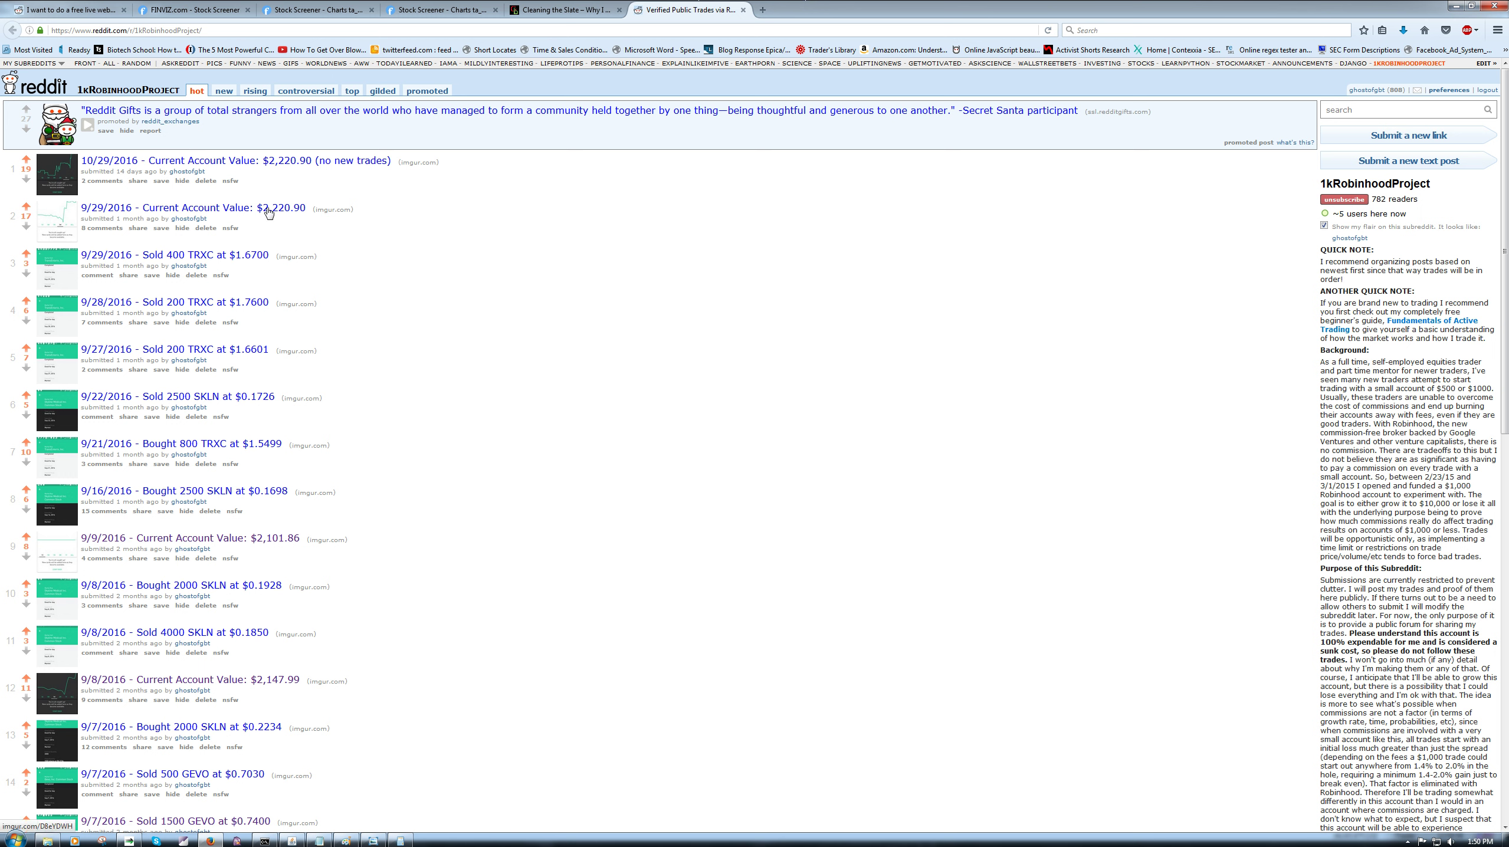
click(62, 15)
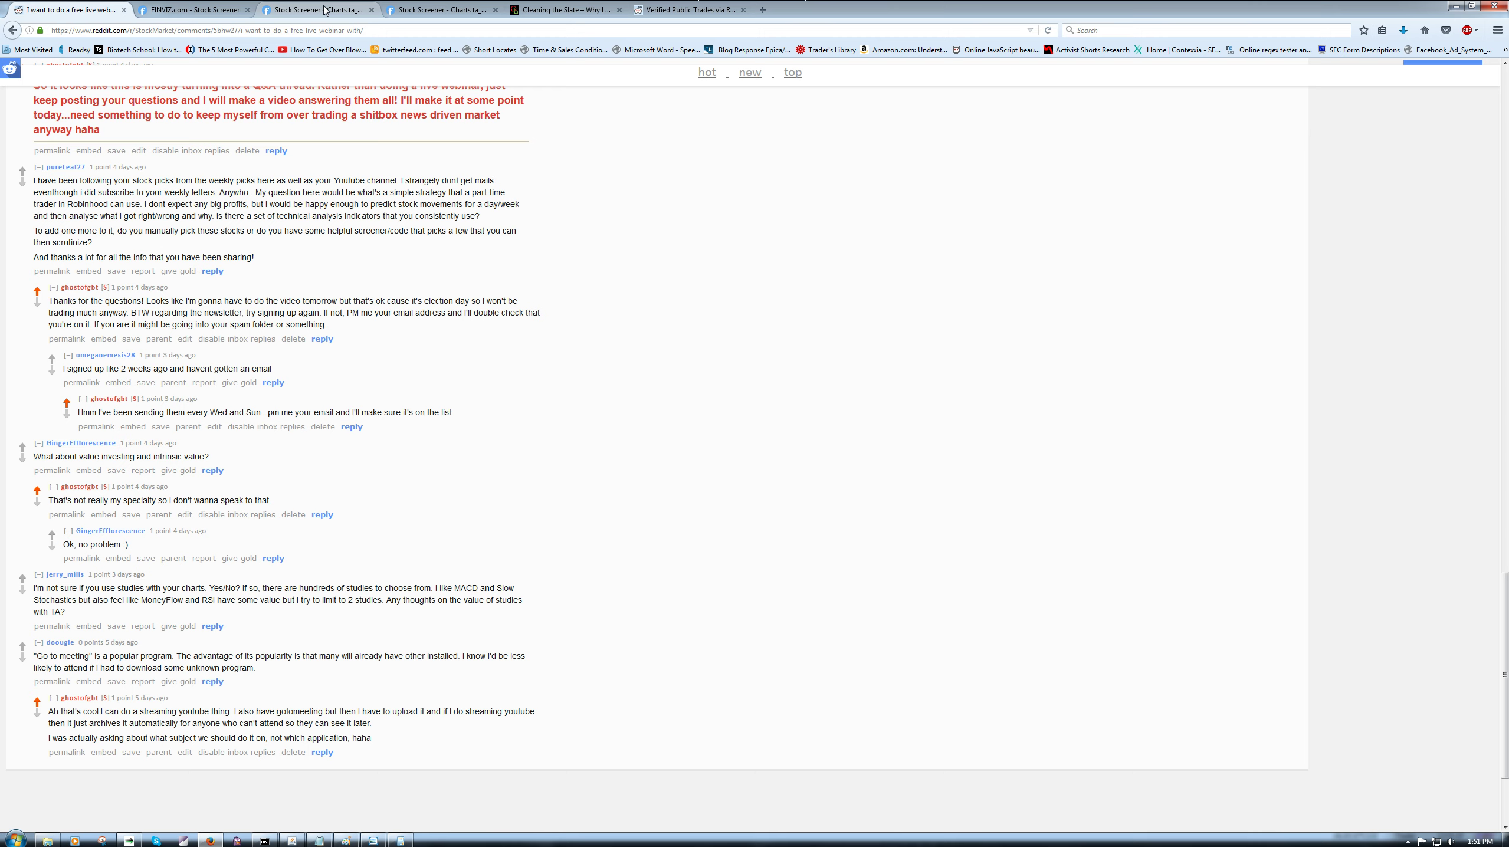
Step: Check the signal lists on the Finviz homepage, then reread the stock-picking screener question in the Reddit thread
click(196, 10)
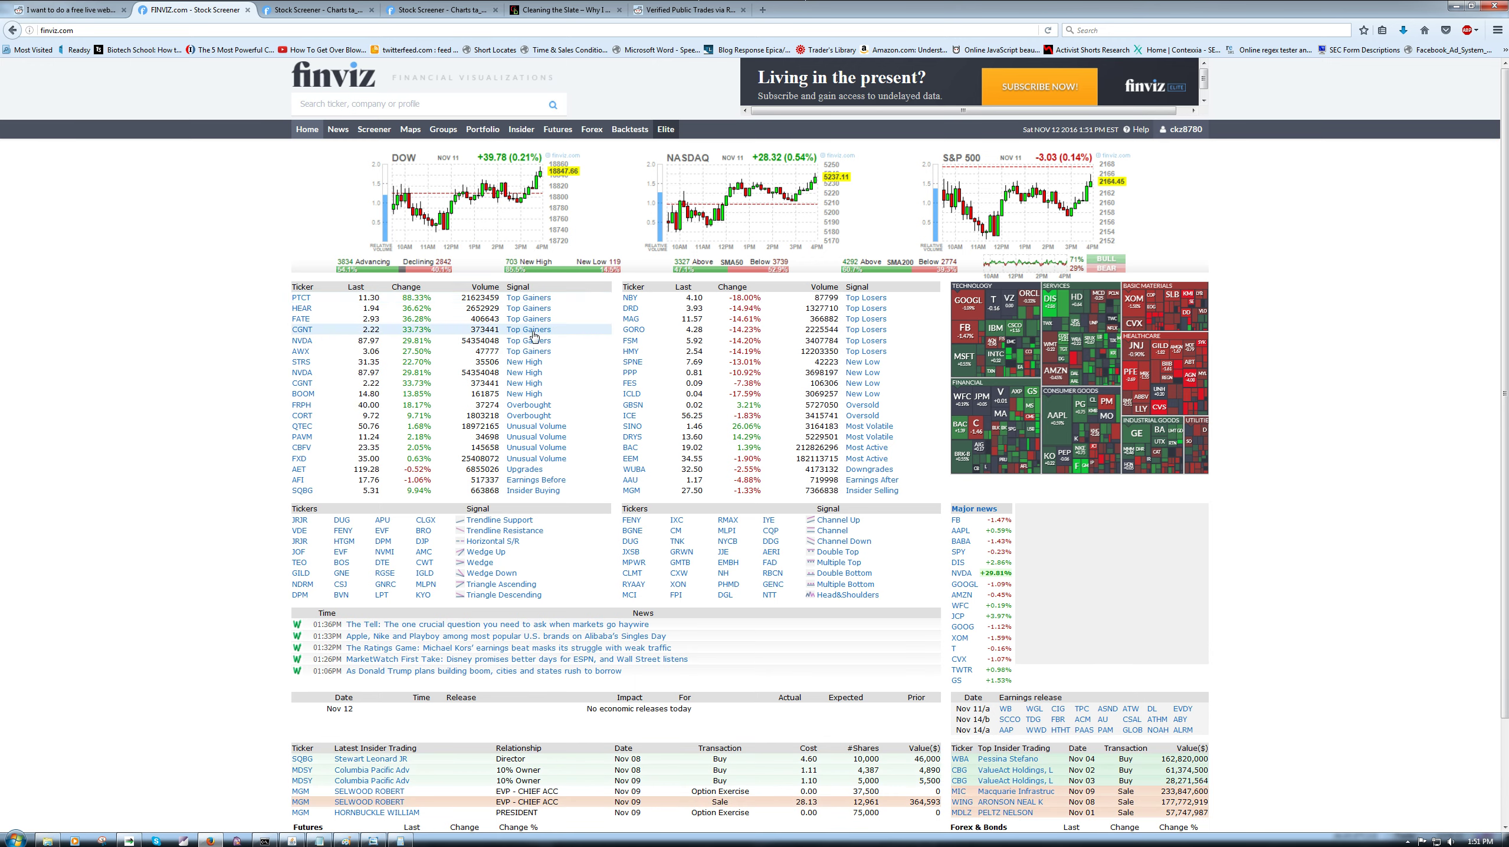
click(93, 12)
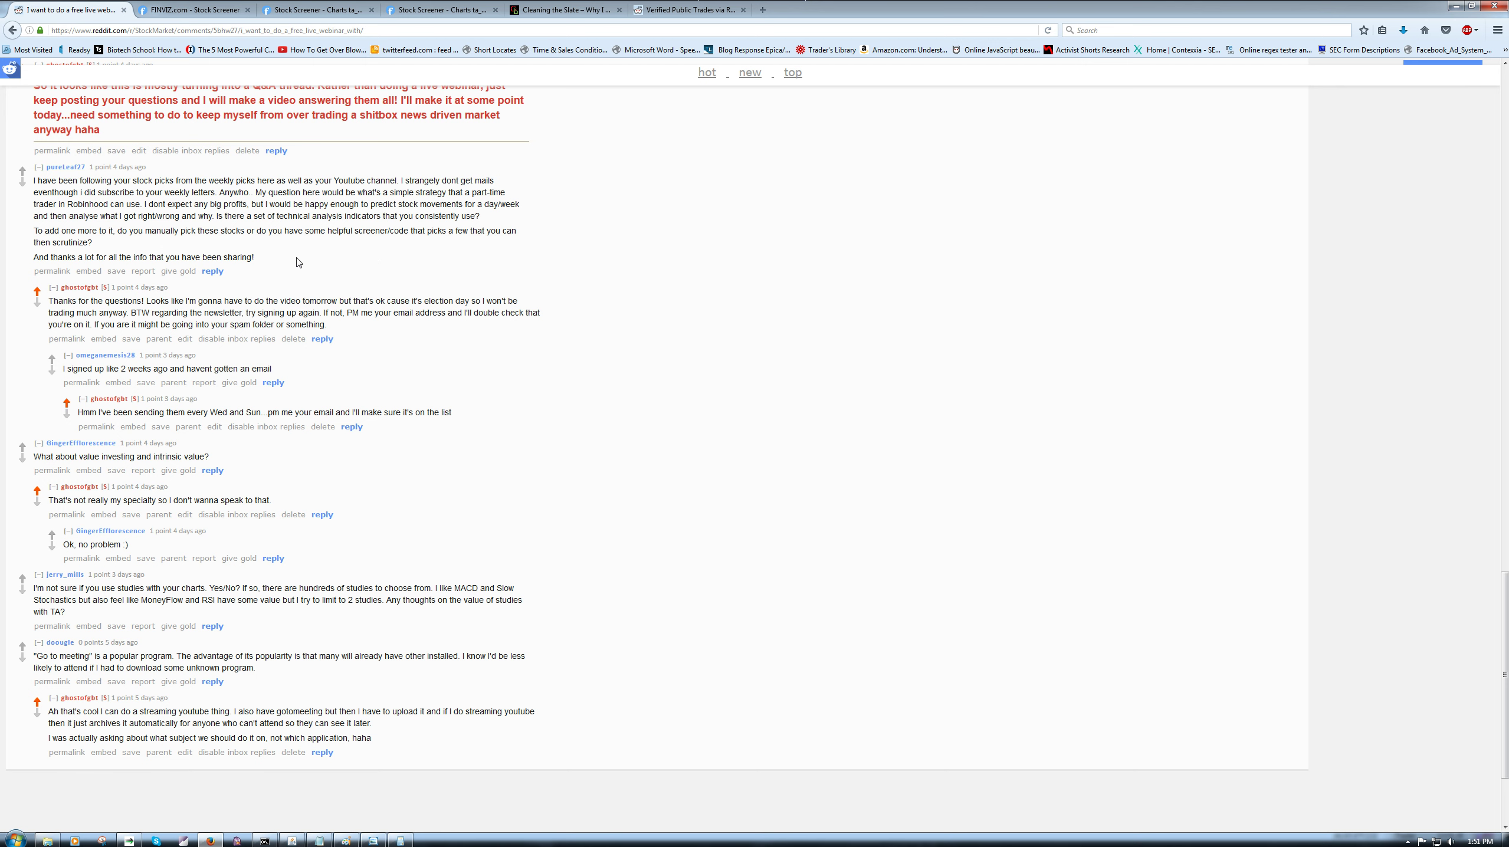
drag(351, 233, 508, 262)
click(355, 259)
scroll(133, 422, down, 2)
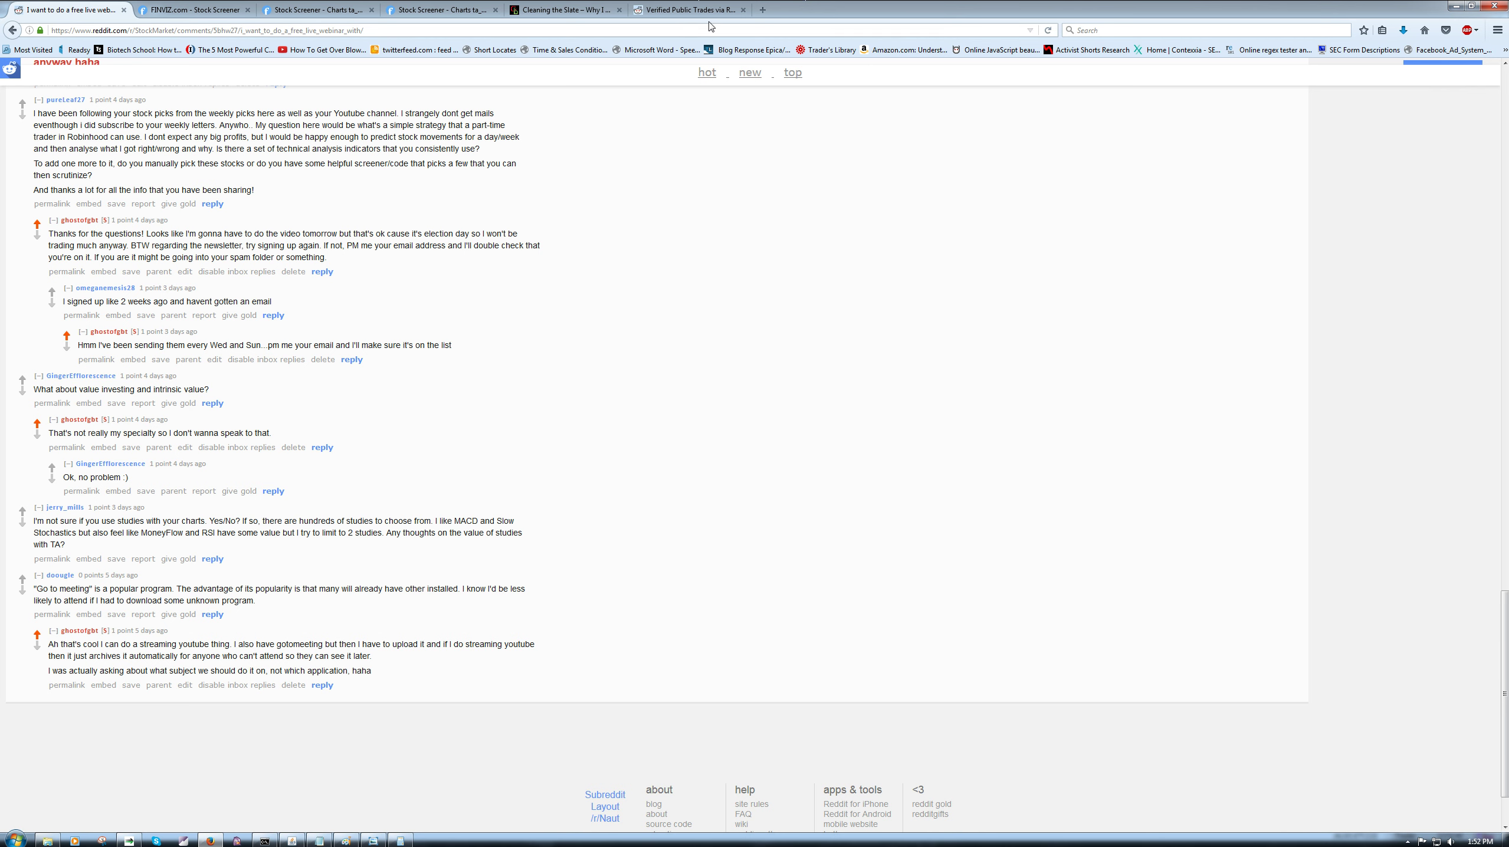
click(764, 11)
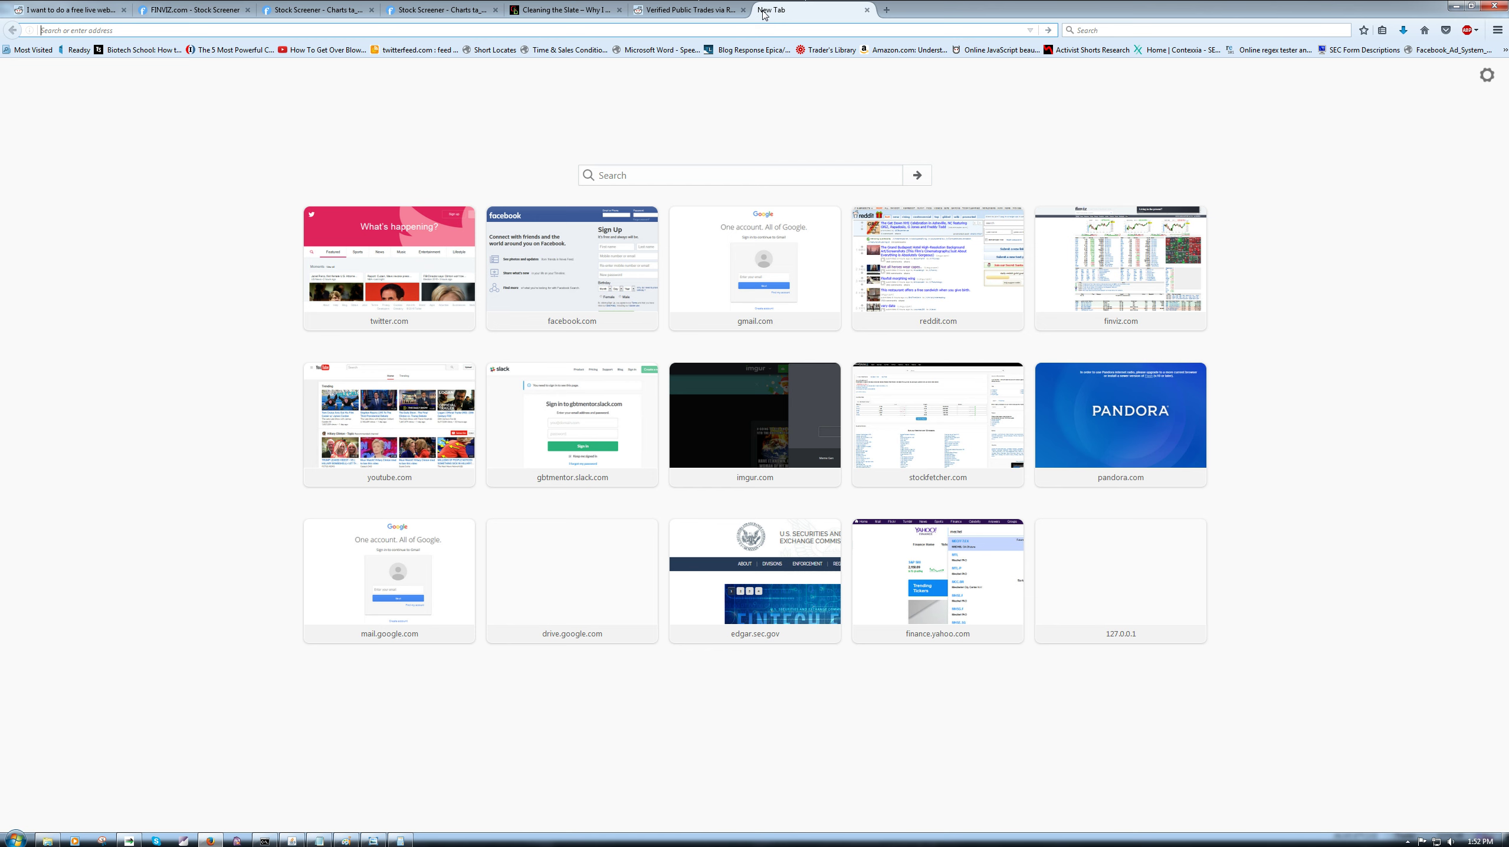
text(www.sec.gov/)
key(Return)
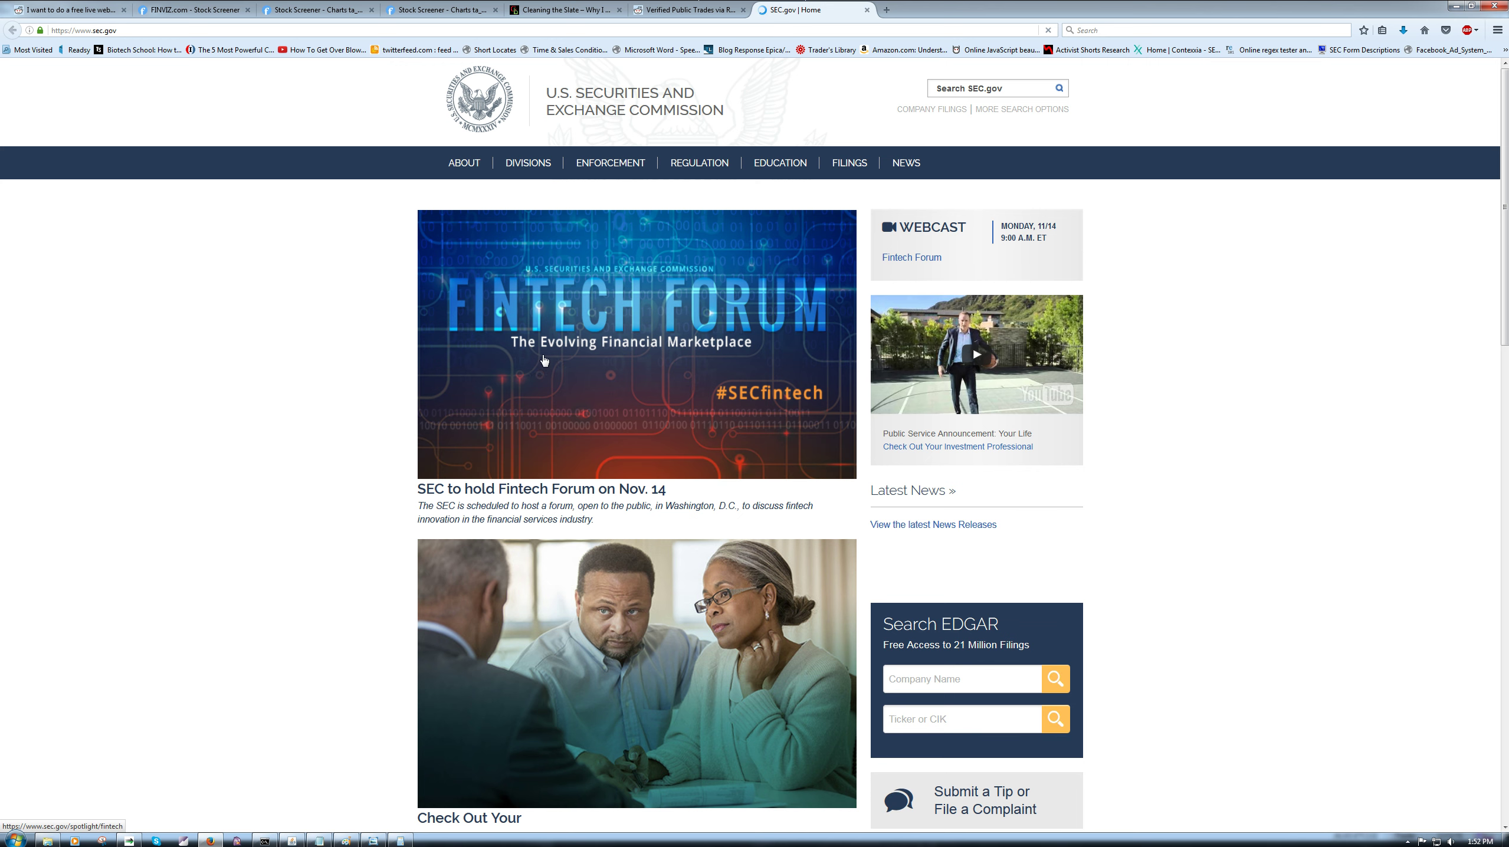
click(940, 114)
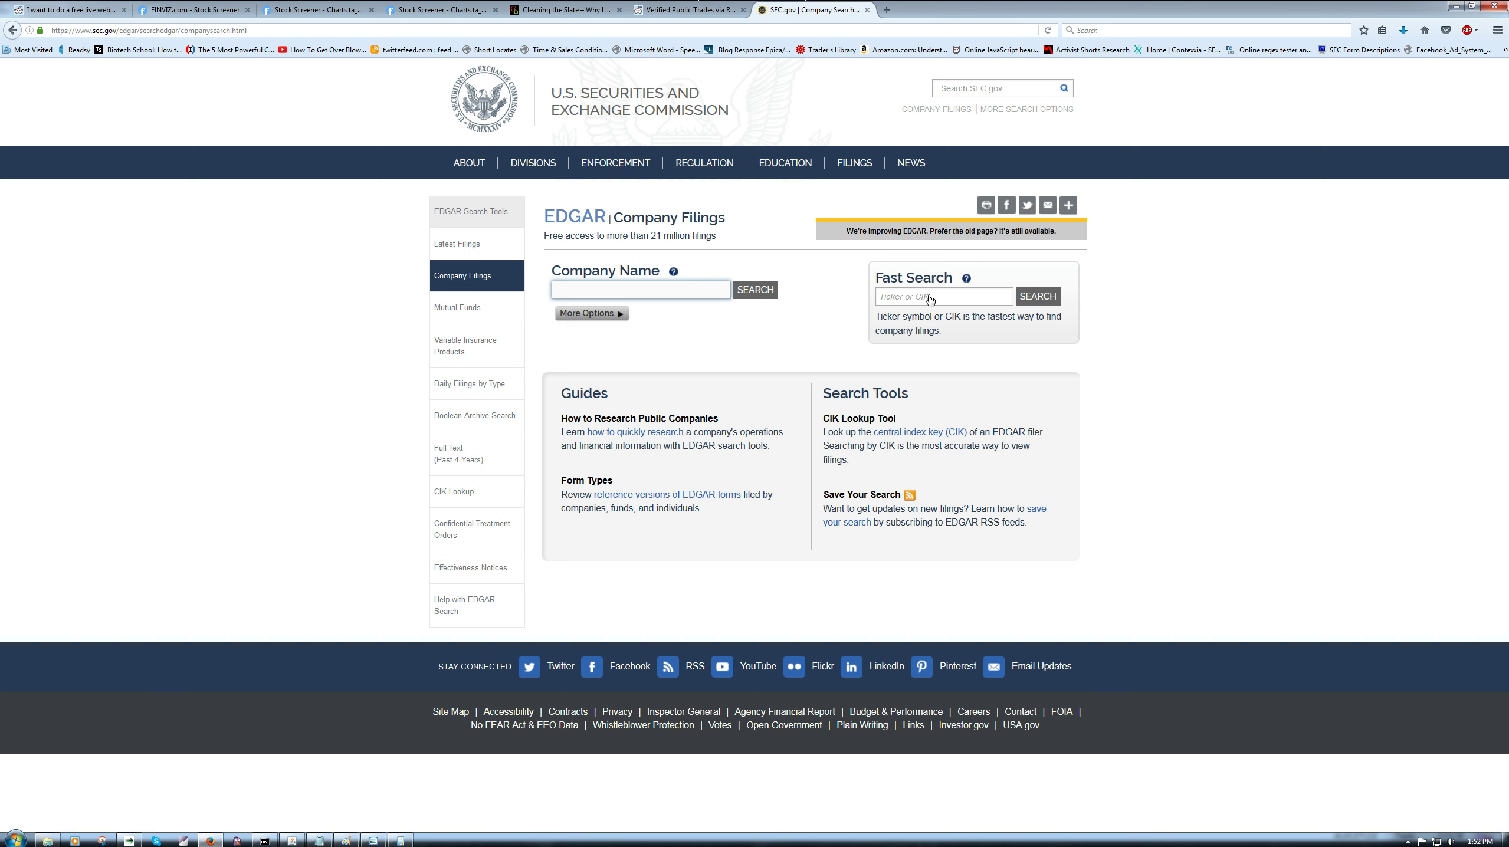
click(930, 298)
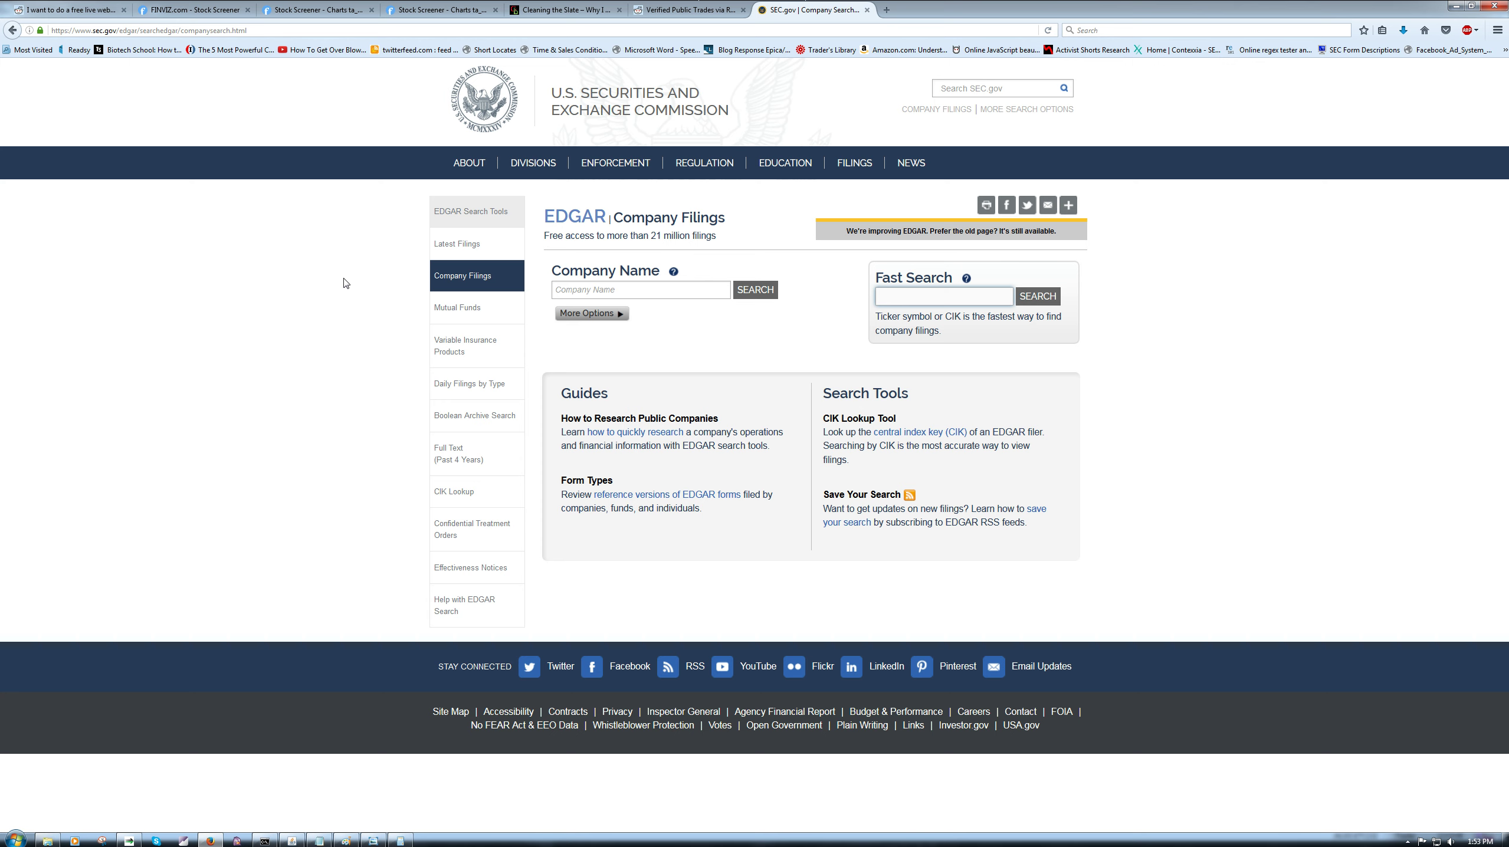
Step: Load STL in the trading platform's charts, then return to the browser and search EDGAR for ticker STL
key(alt+Tab)
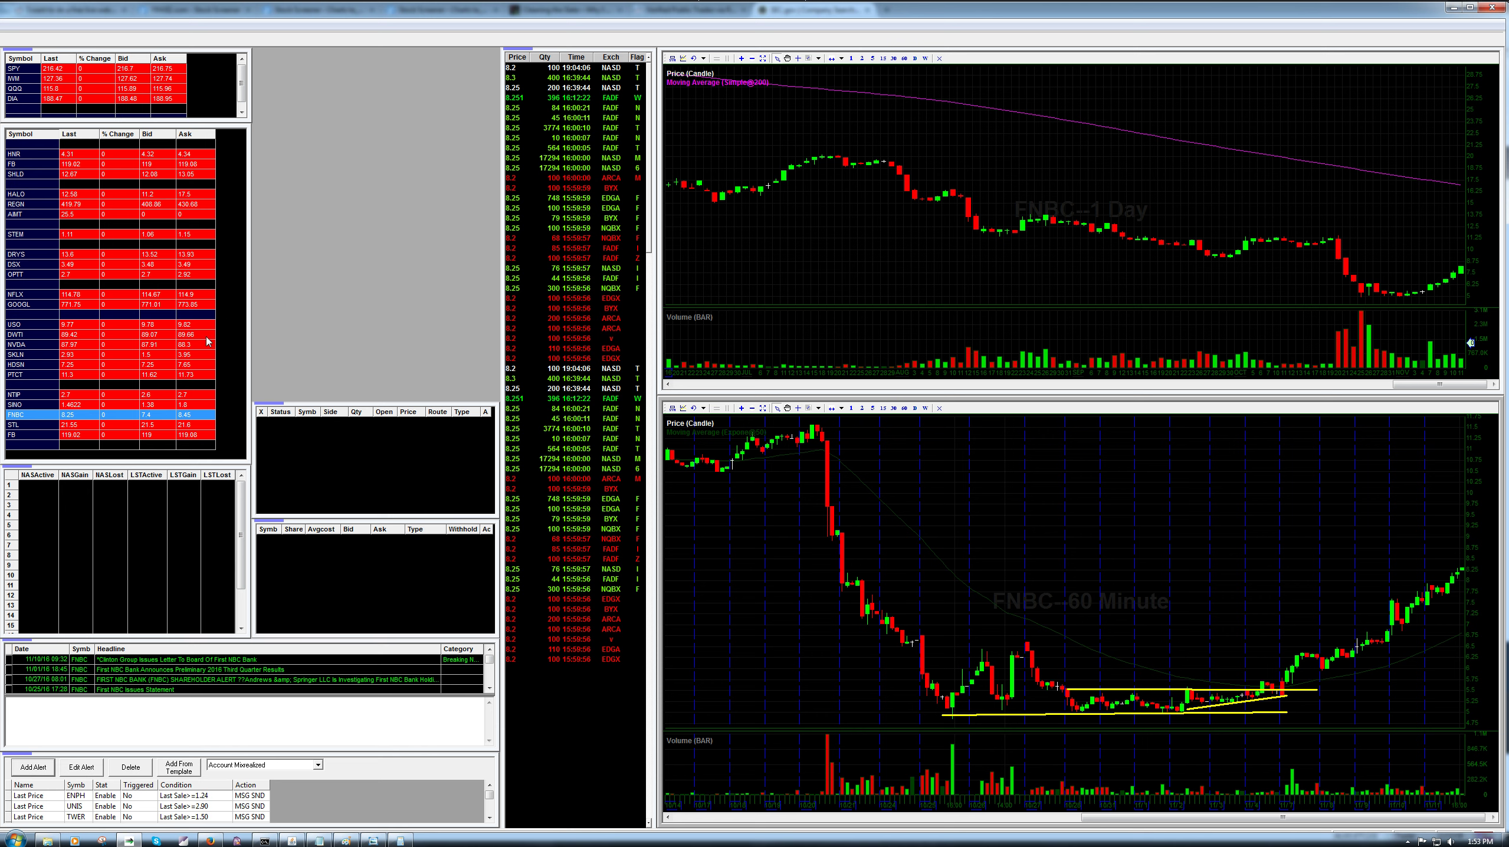
click(70, 424)
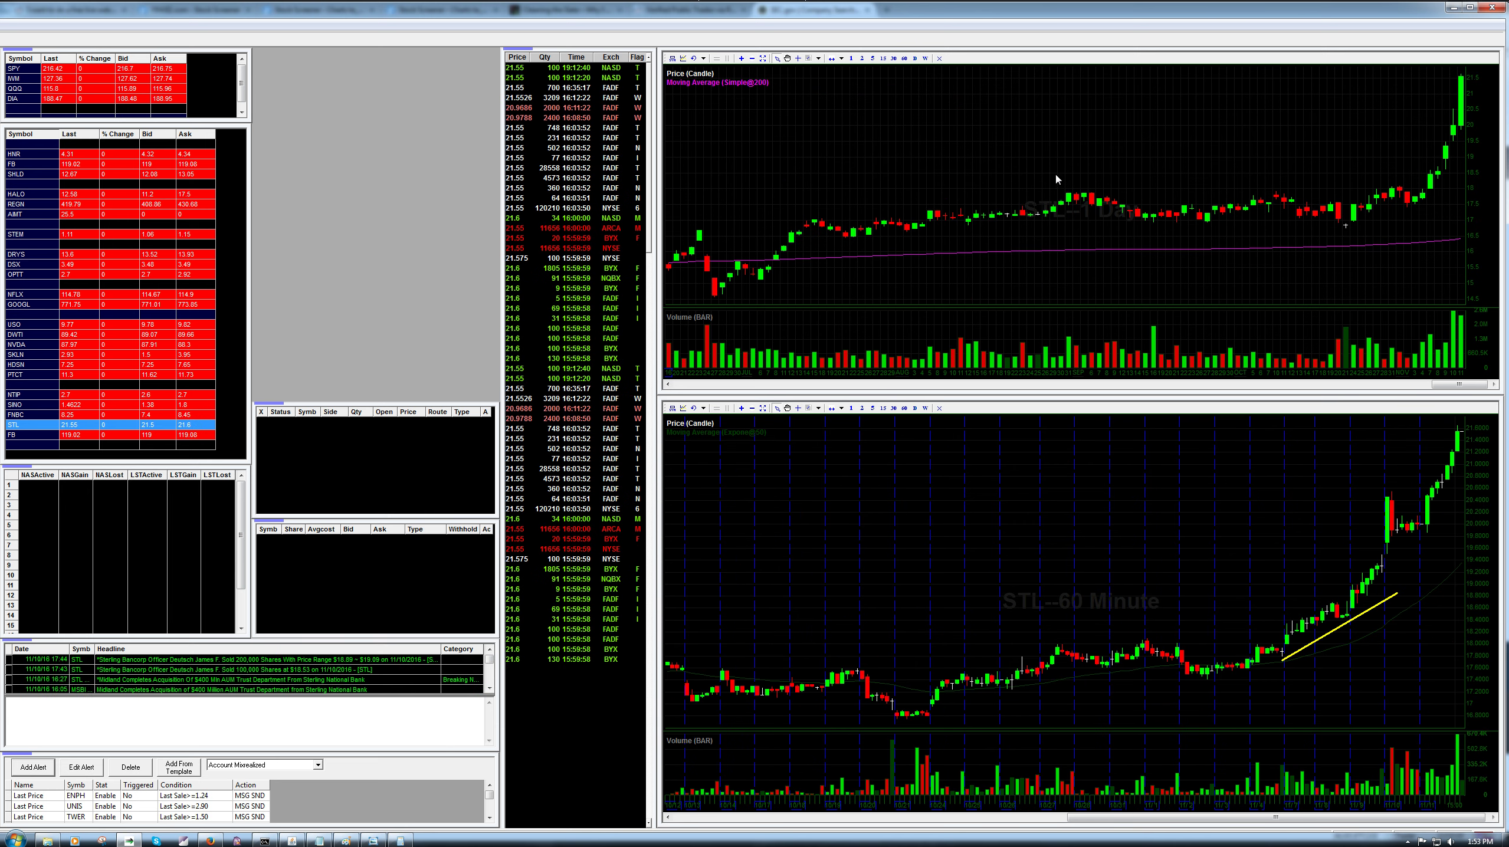
key(alt+Tab)
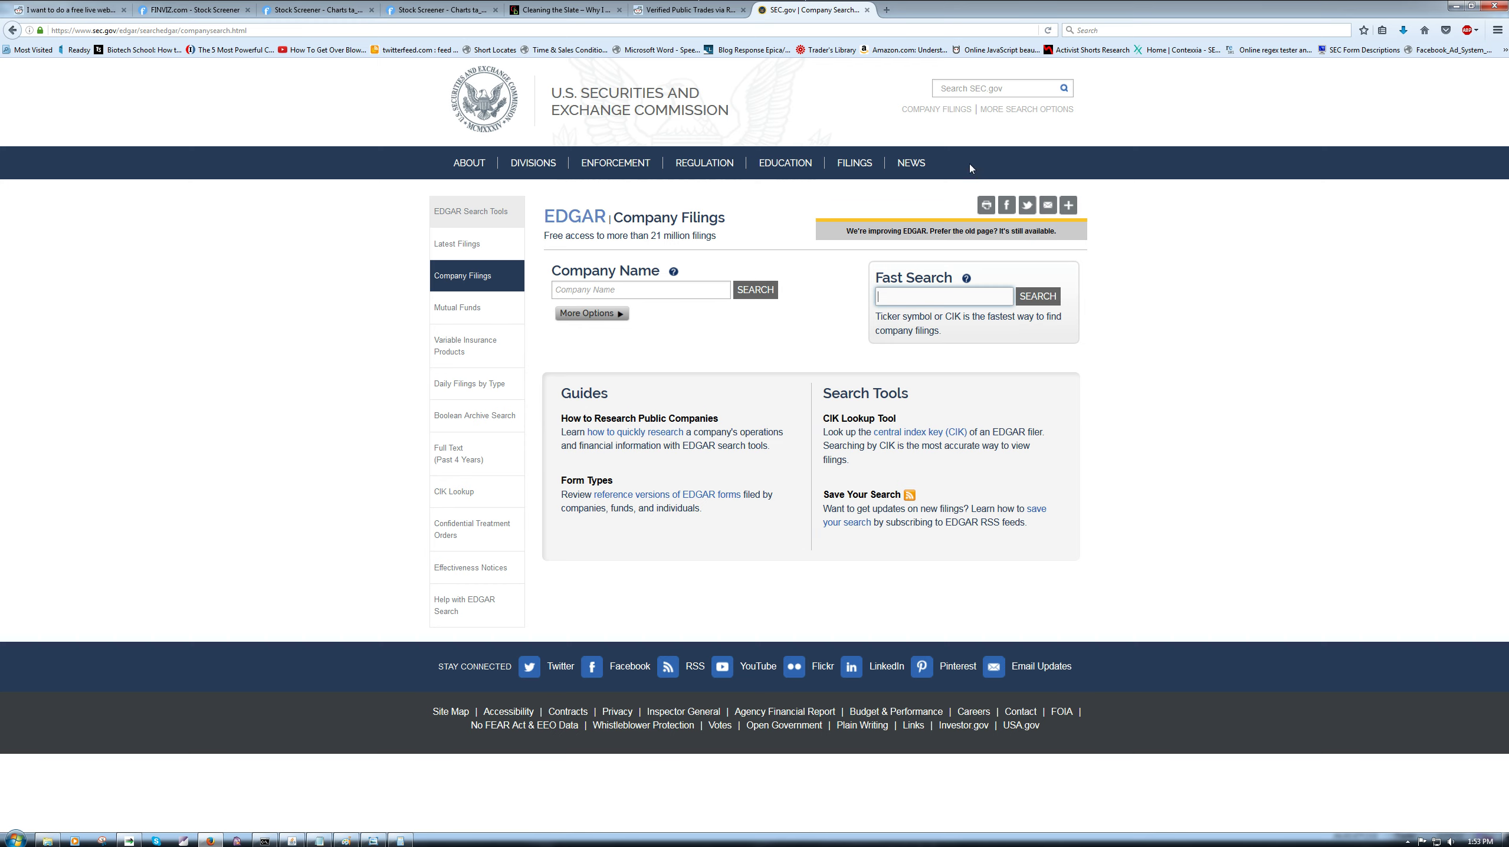
click(963, 298)
text(STL)
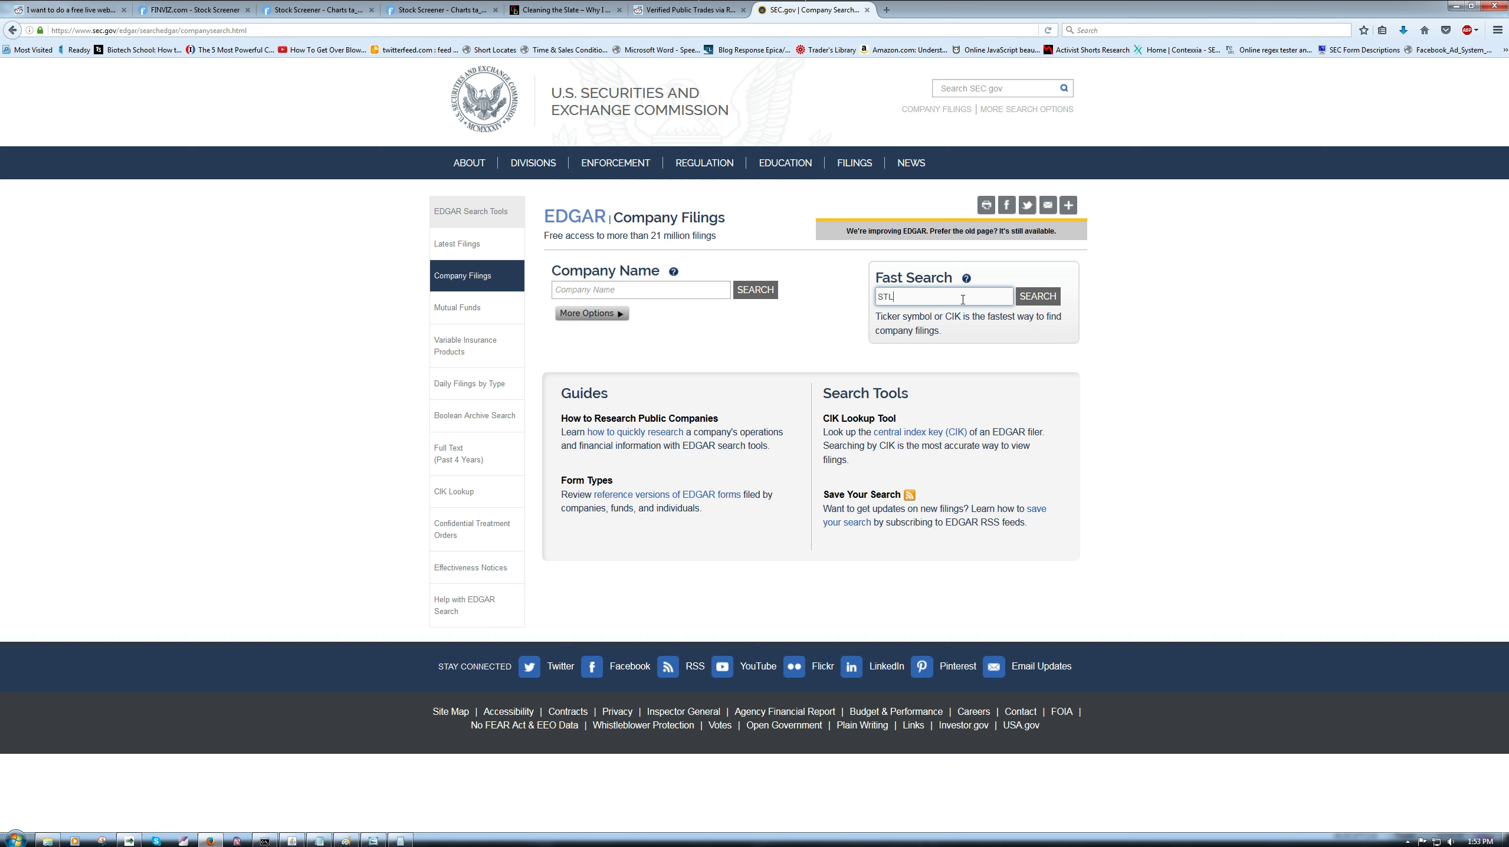
key(Return)
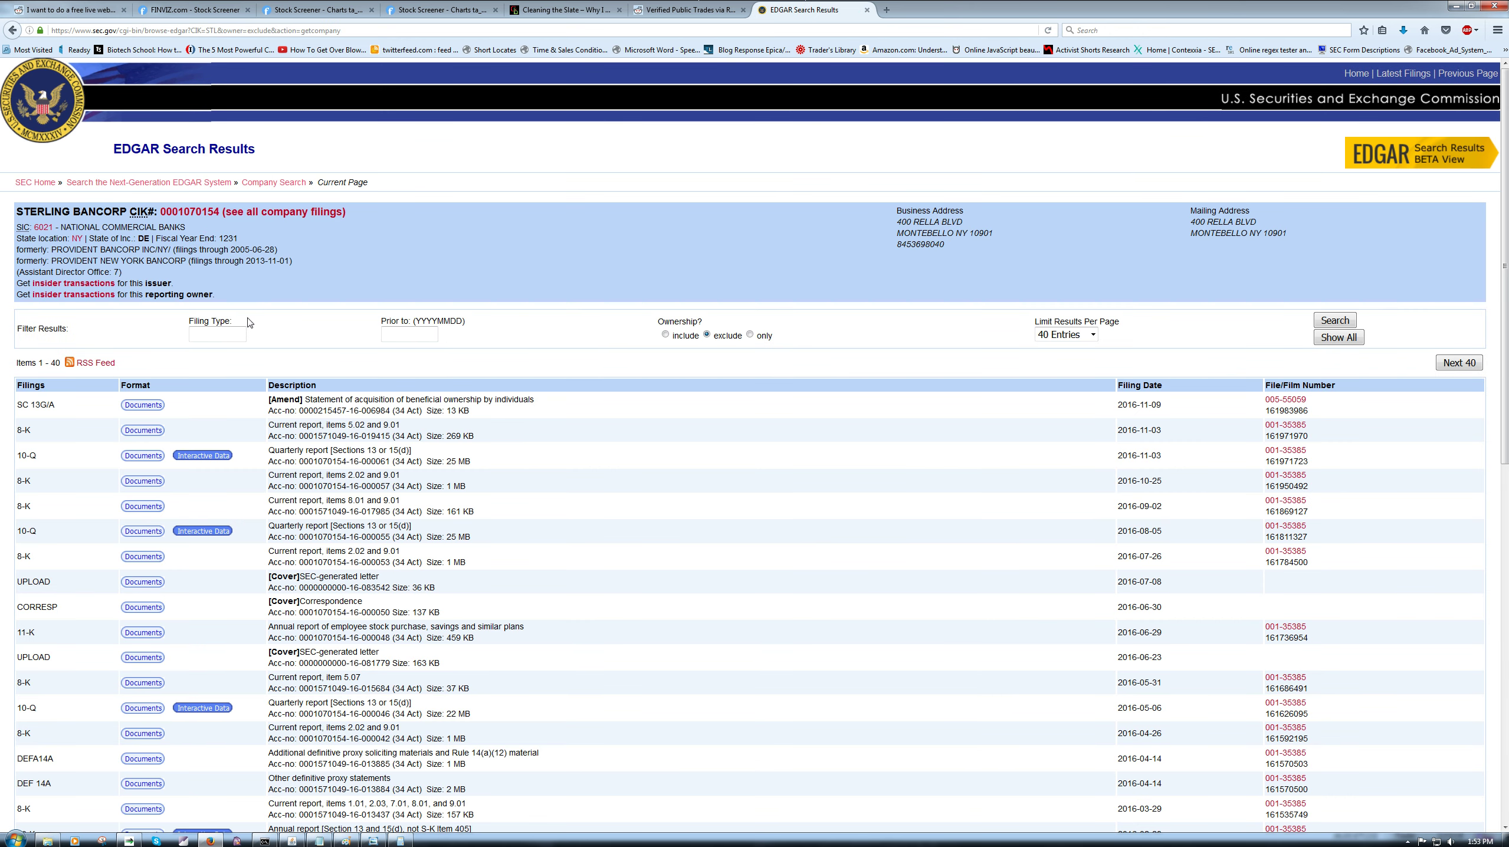
Step: Filter Sterling Bancorp's EDGAR filings by the filing type "10-"
click(233, 334)
text(10-)
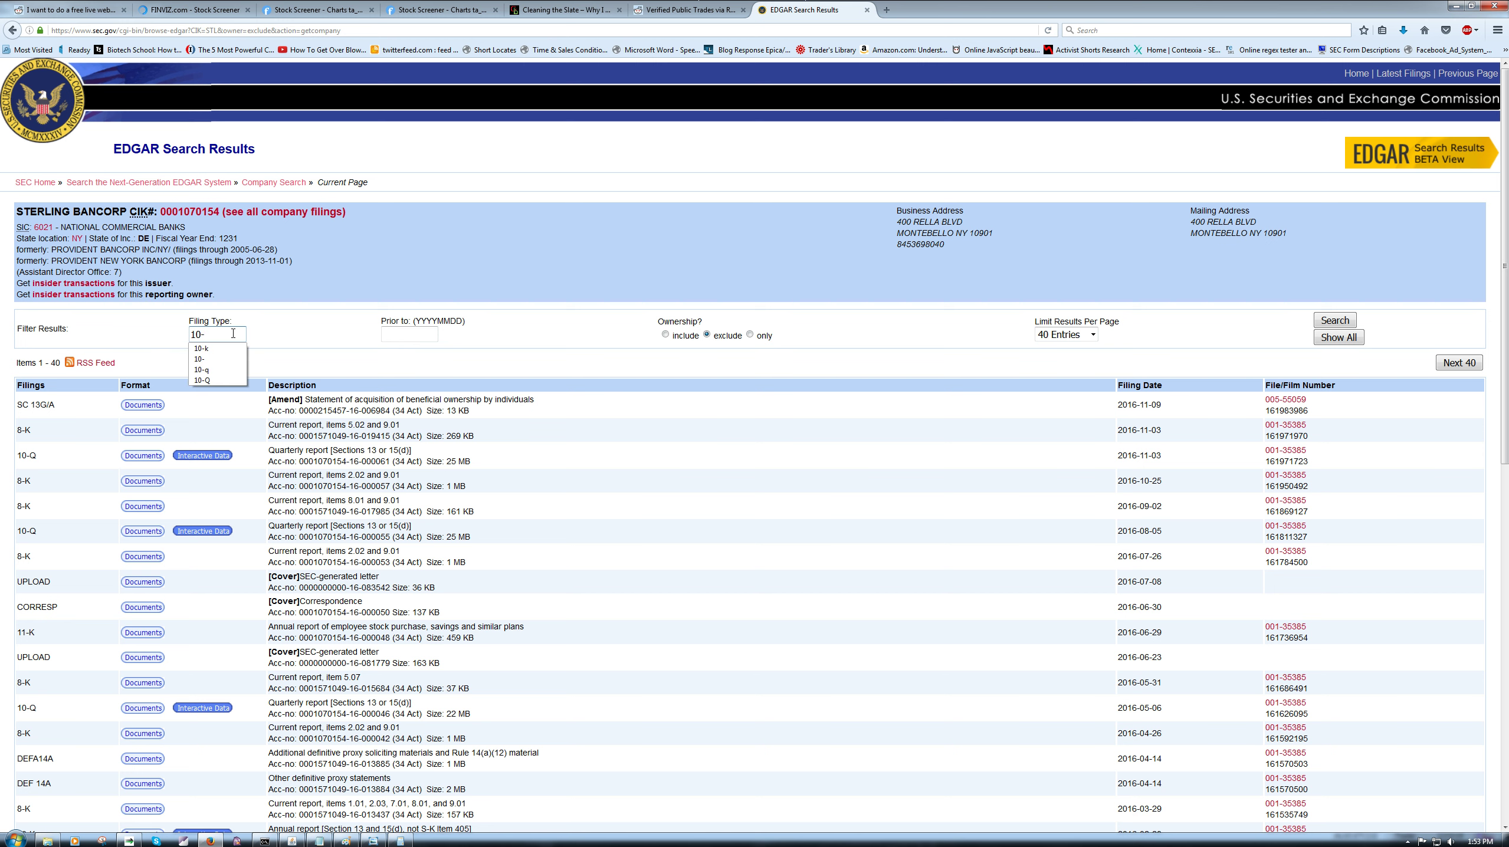
key(Return)
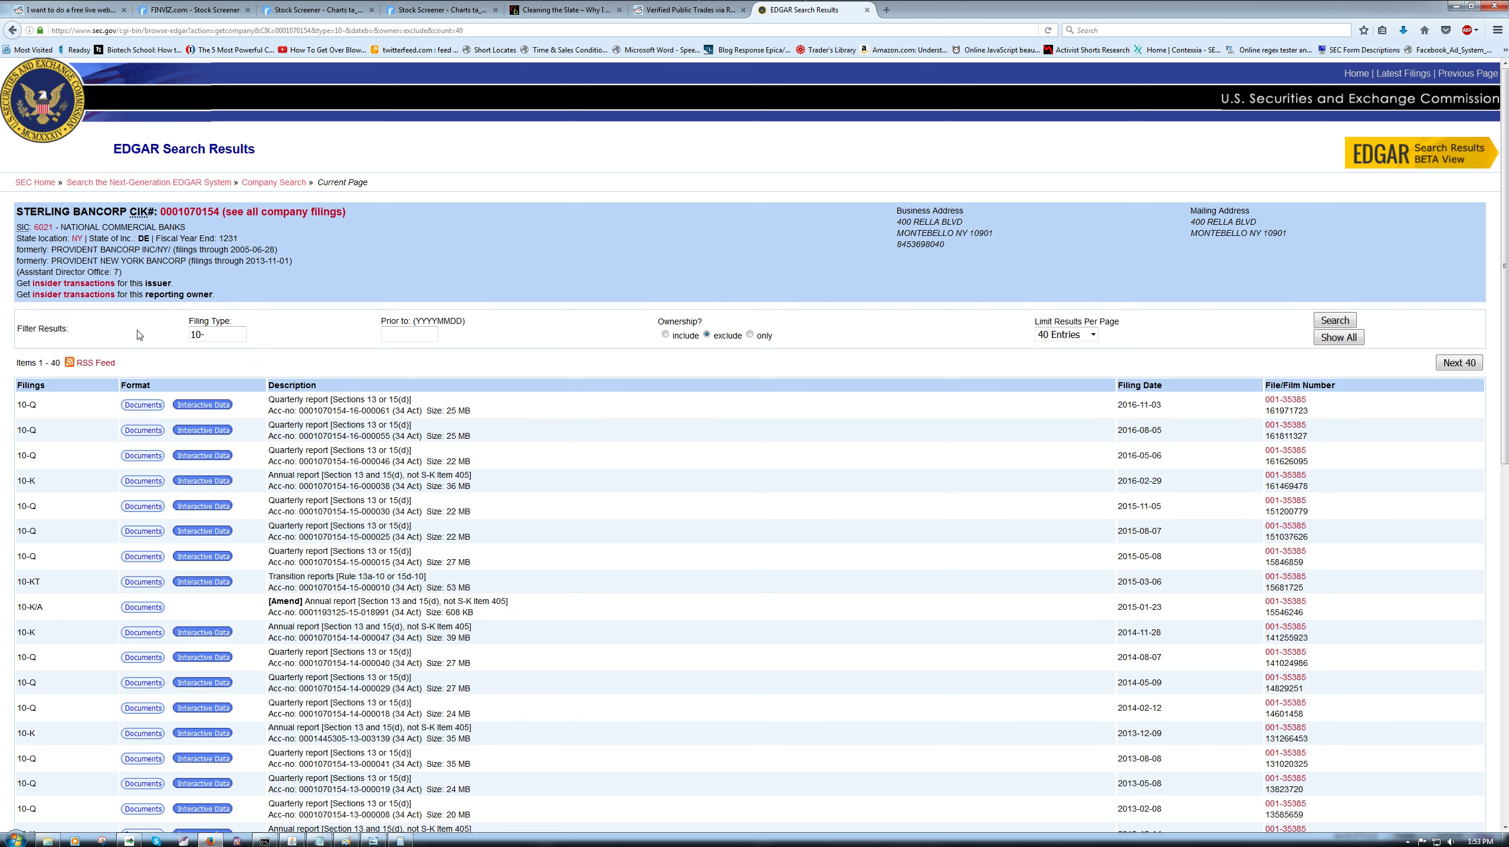
Step: Examine the filing types in the filtered list, highlighting the 10-Q entries and the 10-K annual report
drag(20, 403, 50, 483)
click(17, 478)
triple_click(50, 483)
click(50, 484)
drag(50, 483, 18, 481)
click(83, 500)
triple_click(64, 482)
click(64, 482)
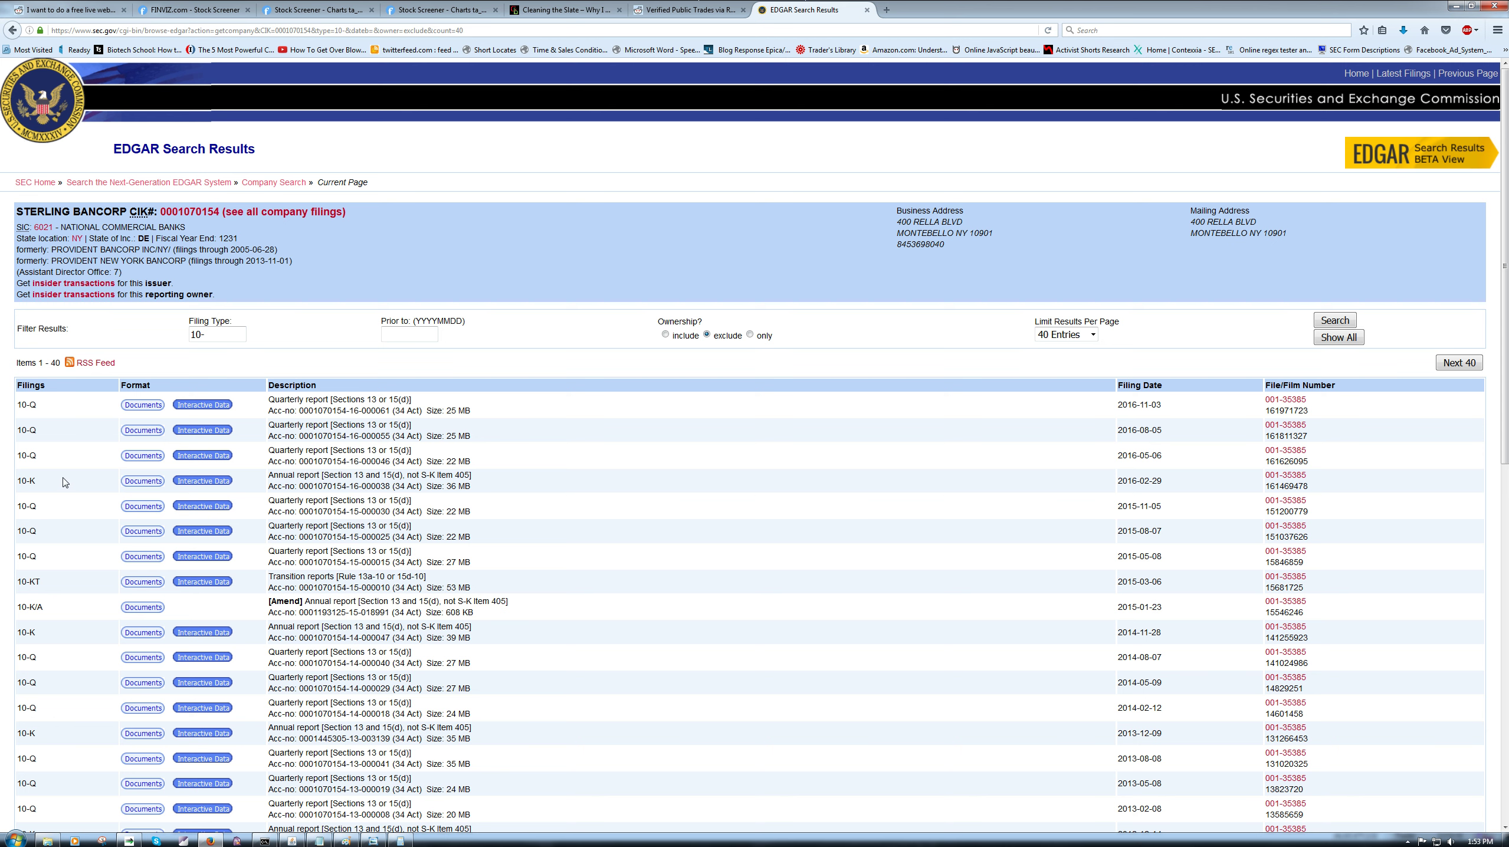
Step: Open the documents of the 10-K filed 2016-02-29 and examine the main 10-K and exhibit entries
click(133, 485)
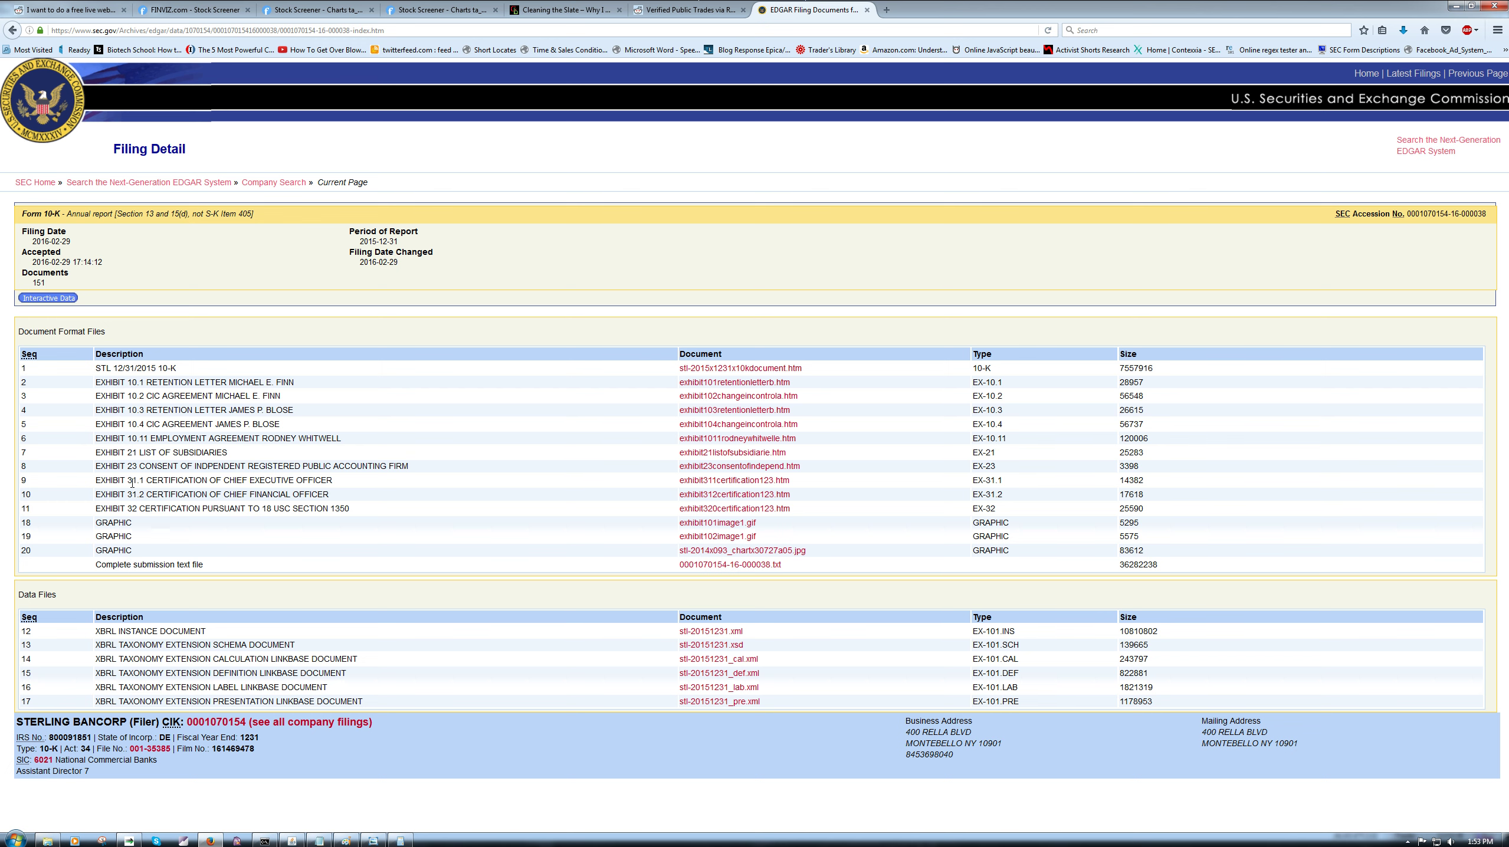
click(12, 29)
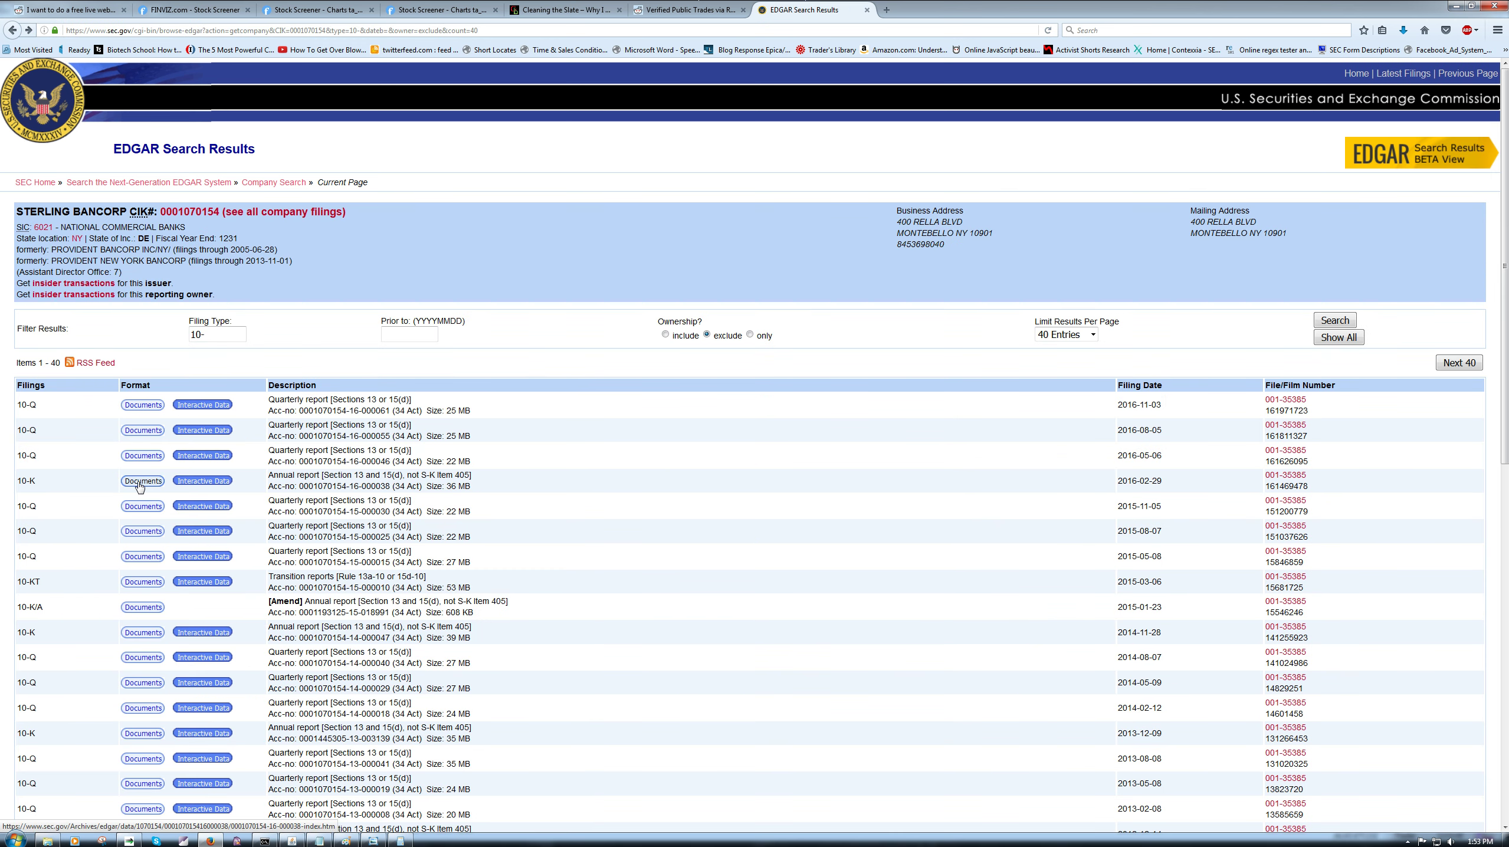
click(134, 481)
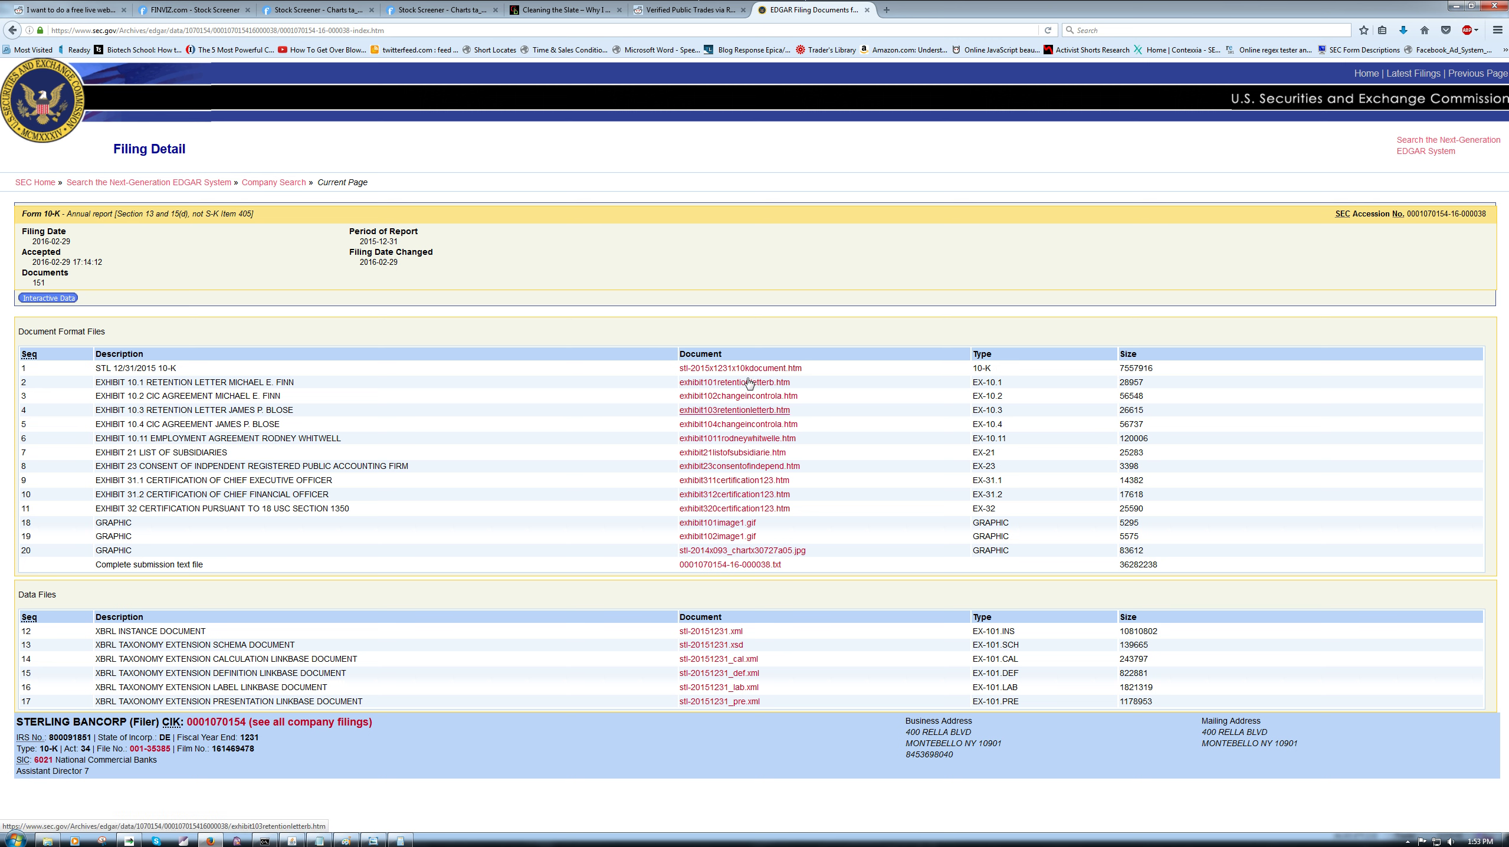
drag(107, 371, 208, 374)
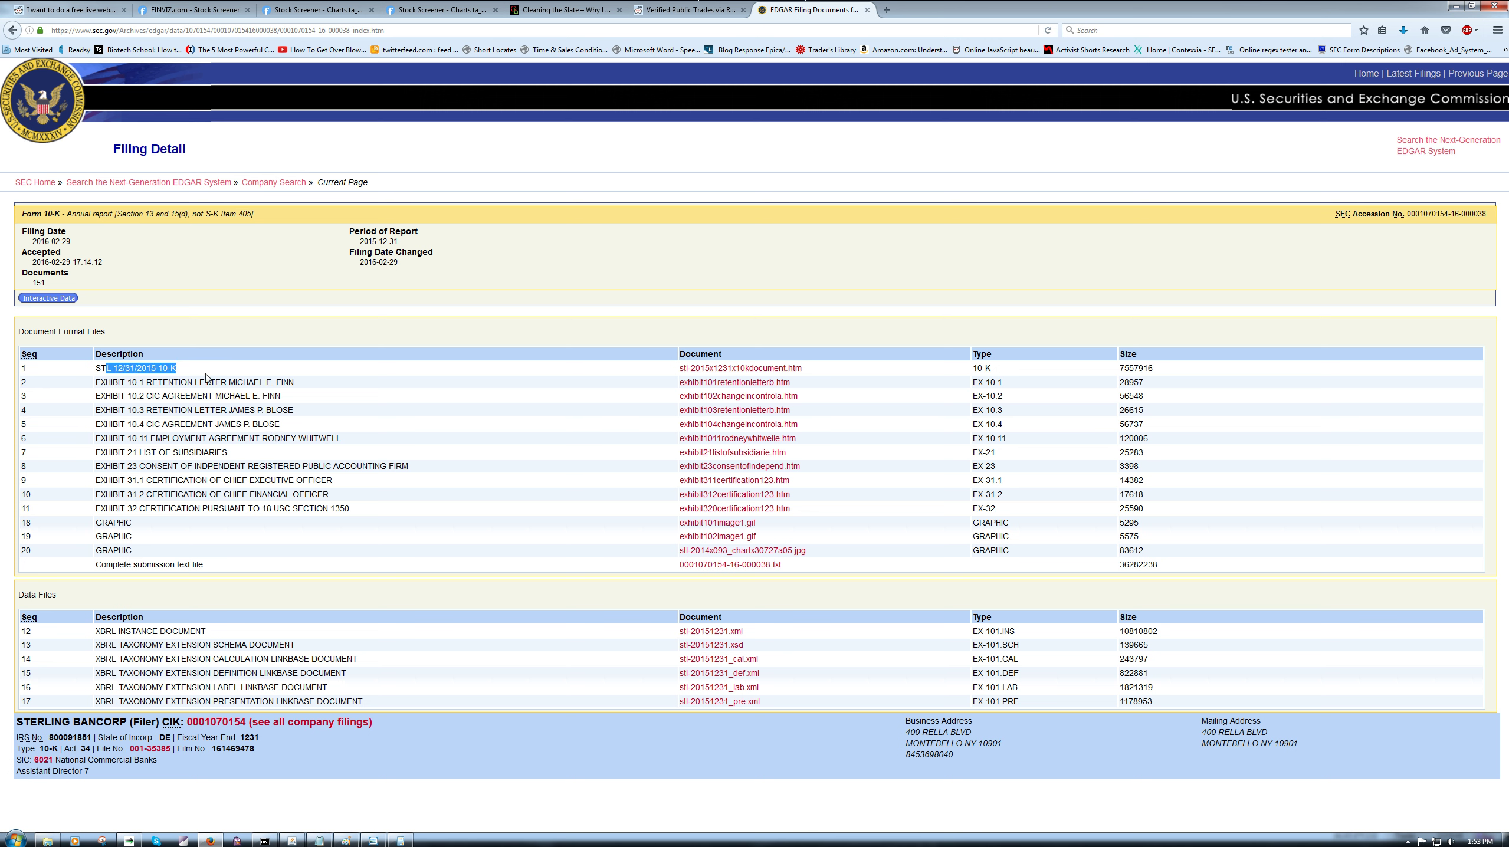
triple_click(992, 368)
drag(978, 382, 1002, 408)
click(1002, 408)
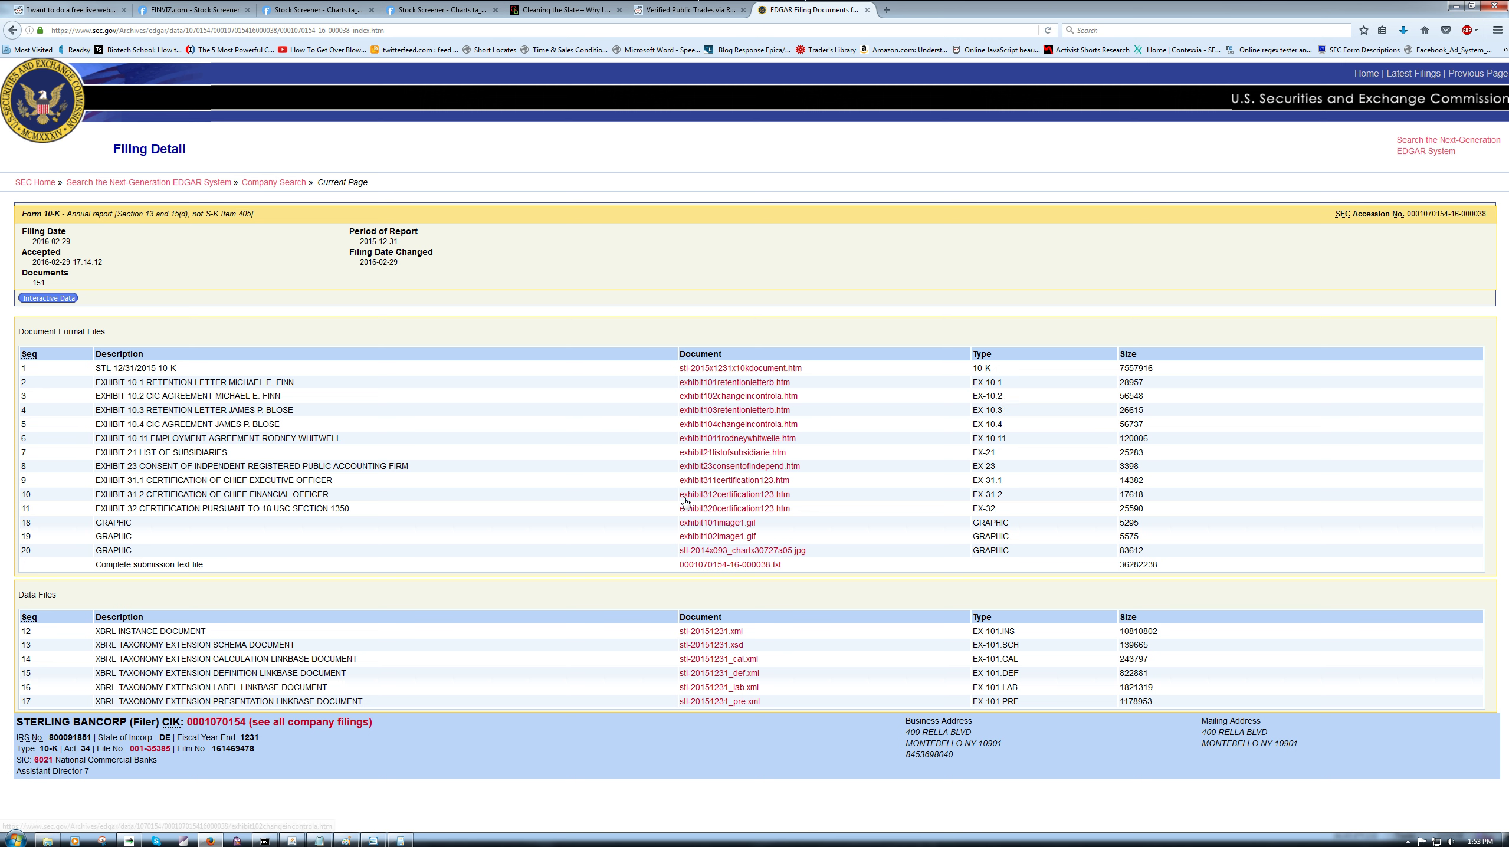
Step: View the filing's complete submission text file in a new tab, skim its contents and close that tab
drag(676, 565, 936, 10)
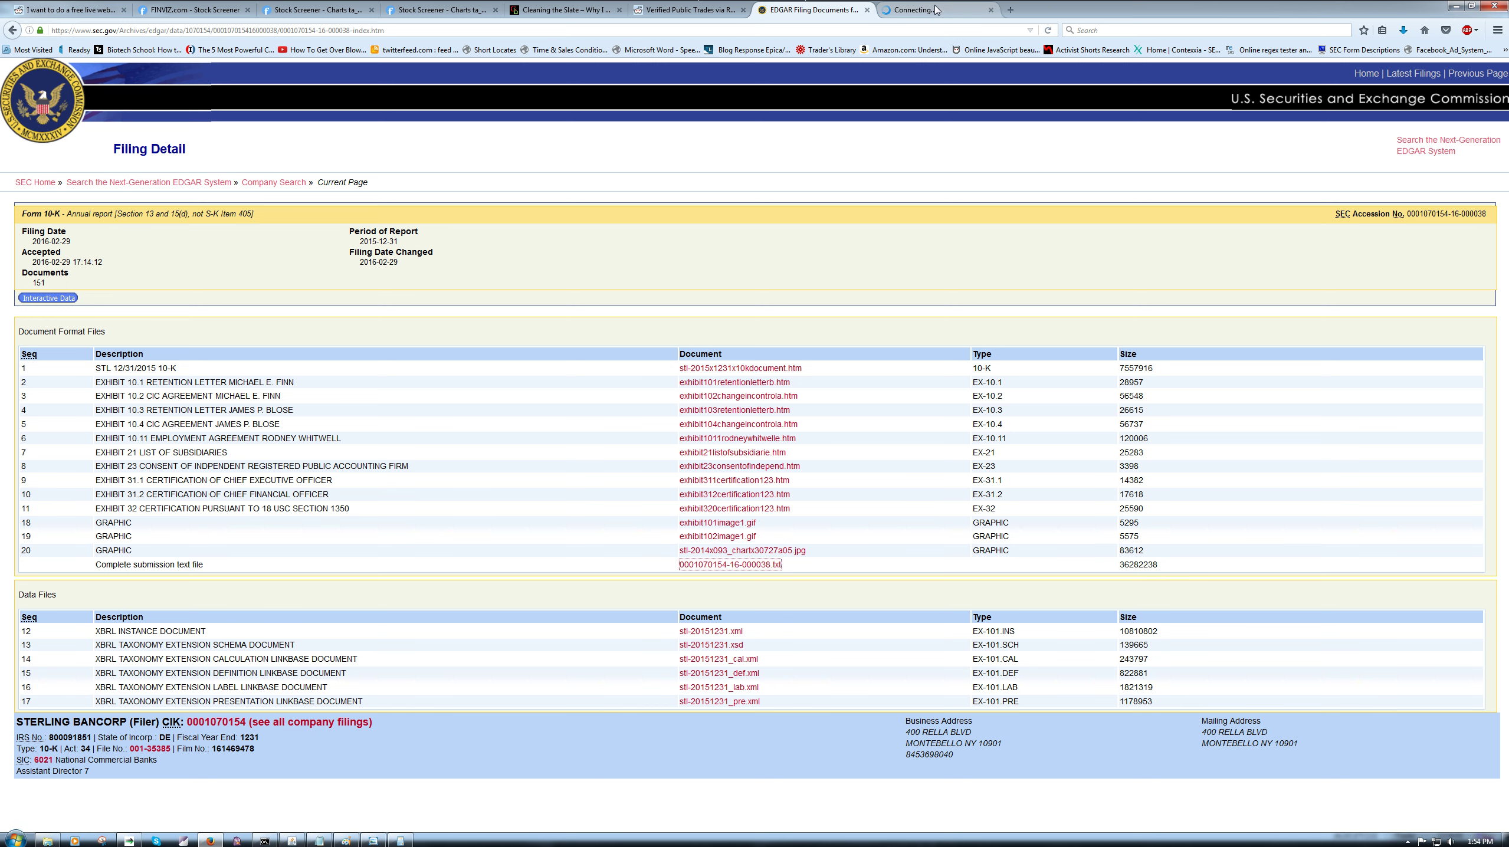
click(936, 10)
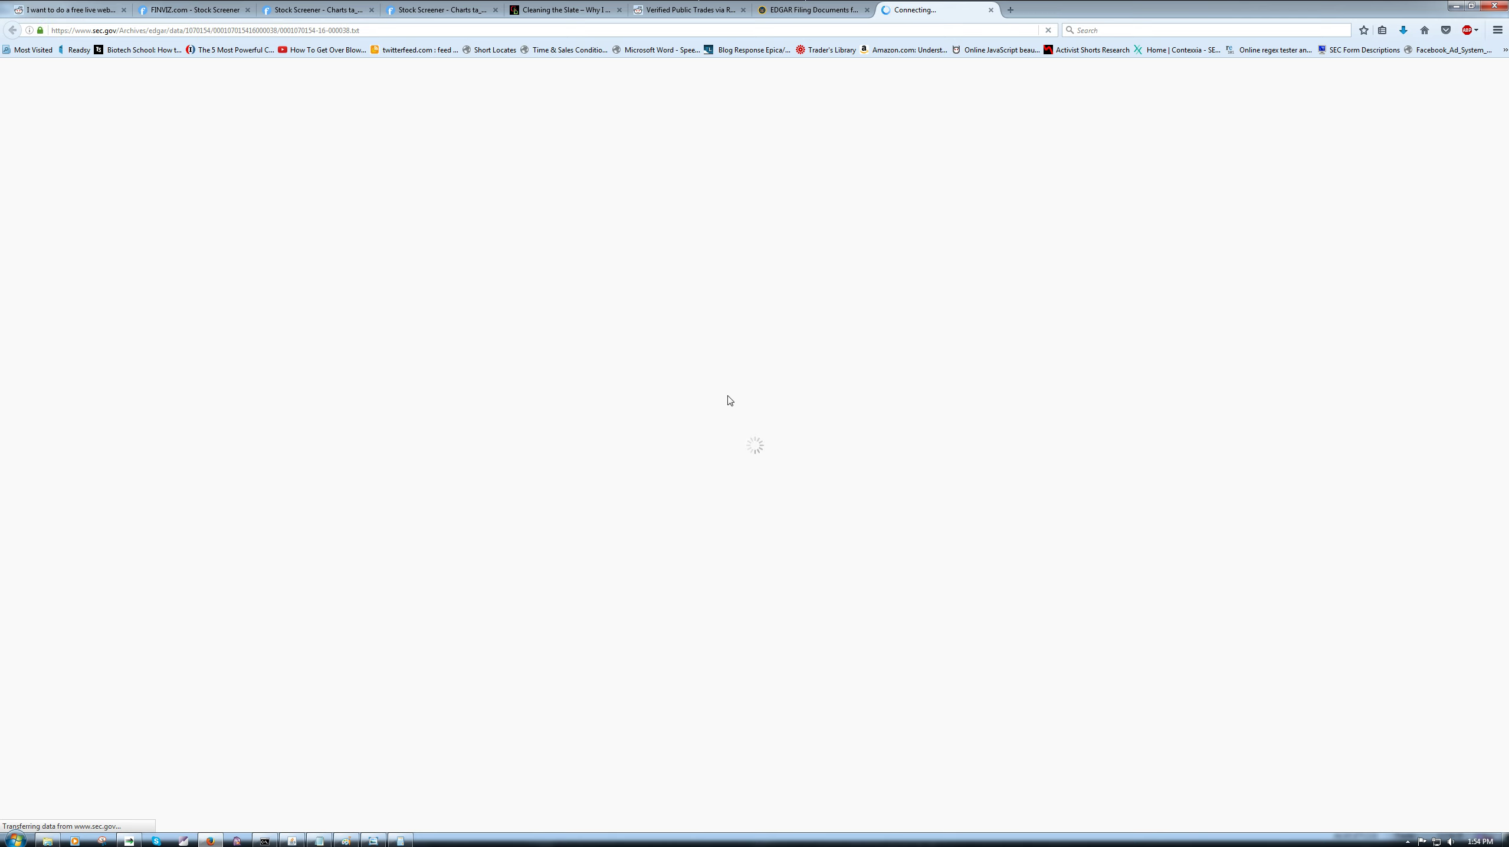
click(824, 9)
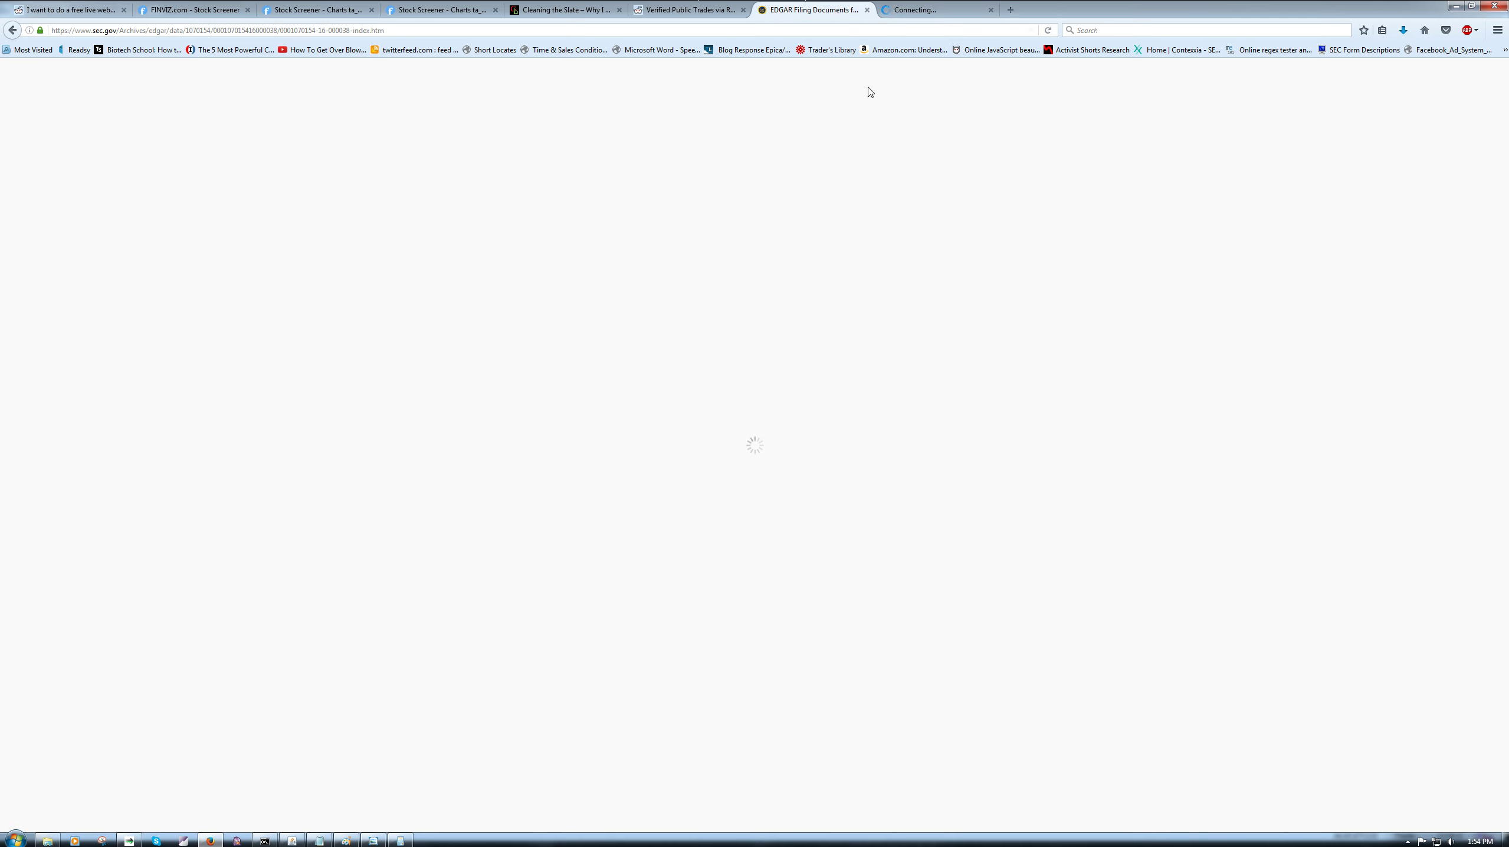
click(921, 15)
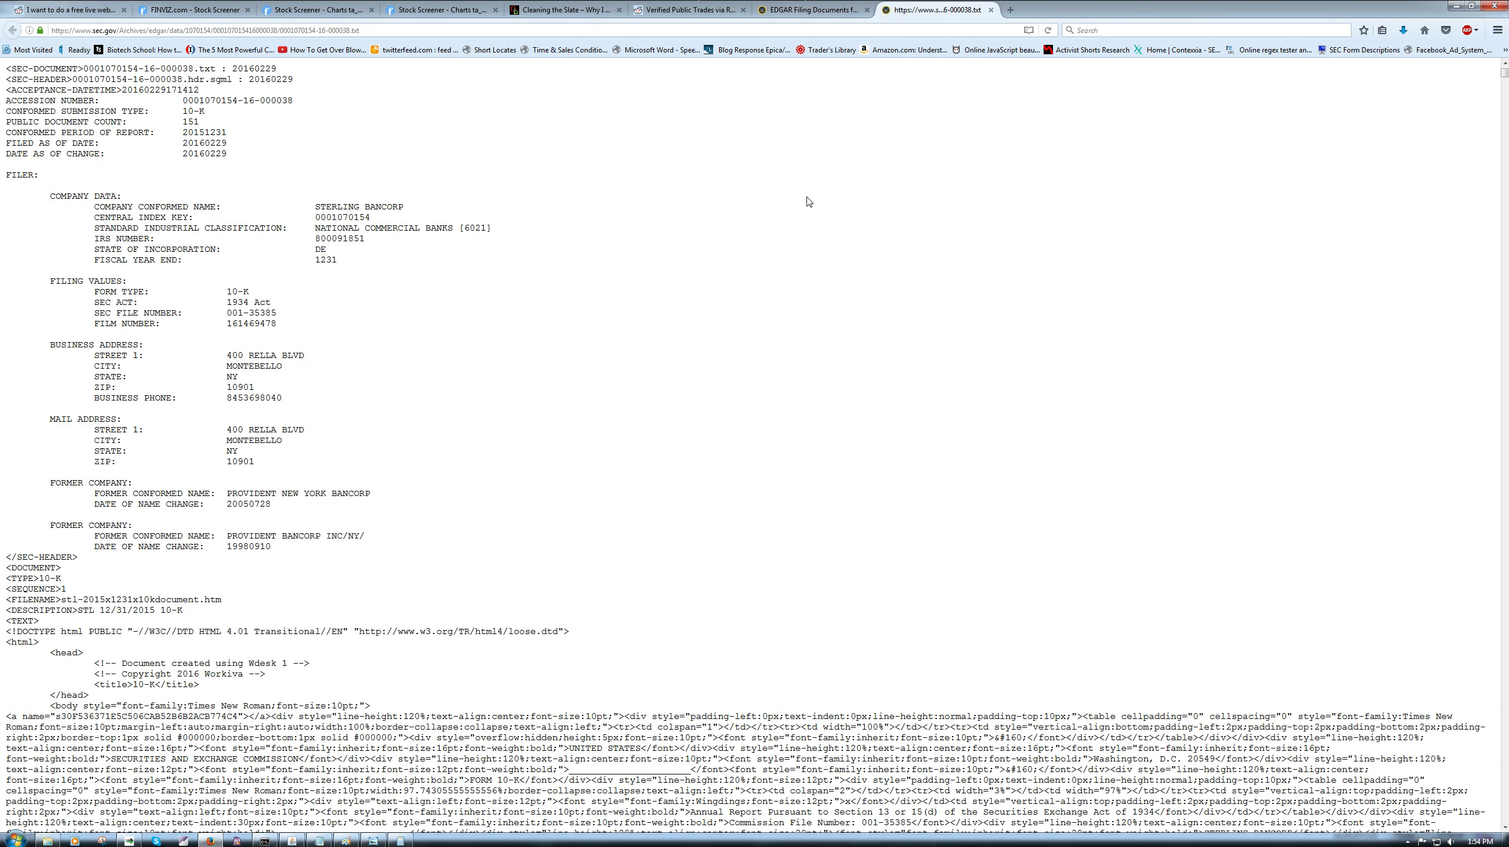
scroll(758, 239, down, 15)
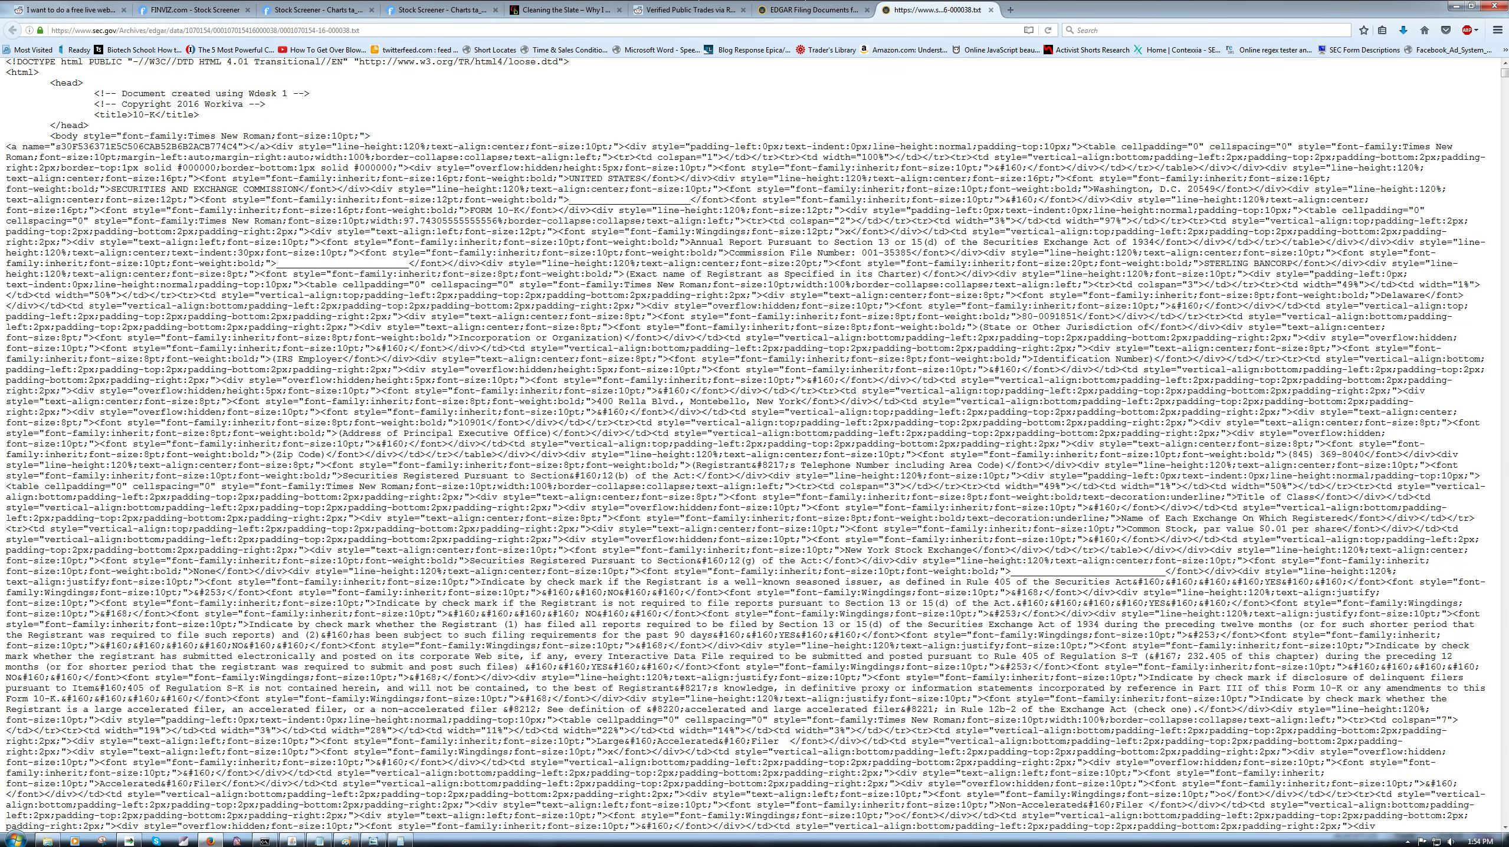
mouse_move(1503, 81)
mouse_down()
mouse_move(1503, 232)
mouse_move(1503, 66)
mouse_up()
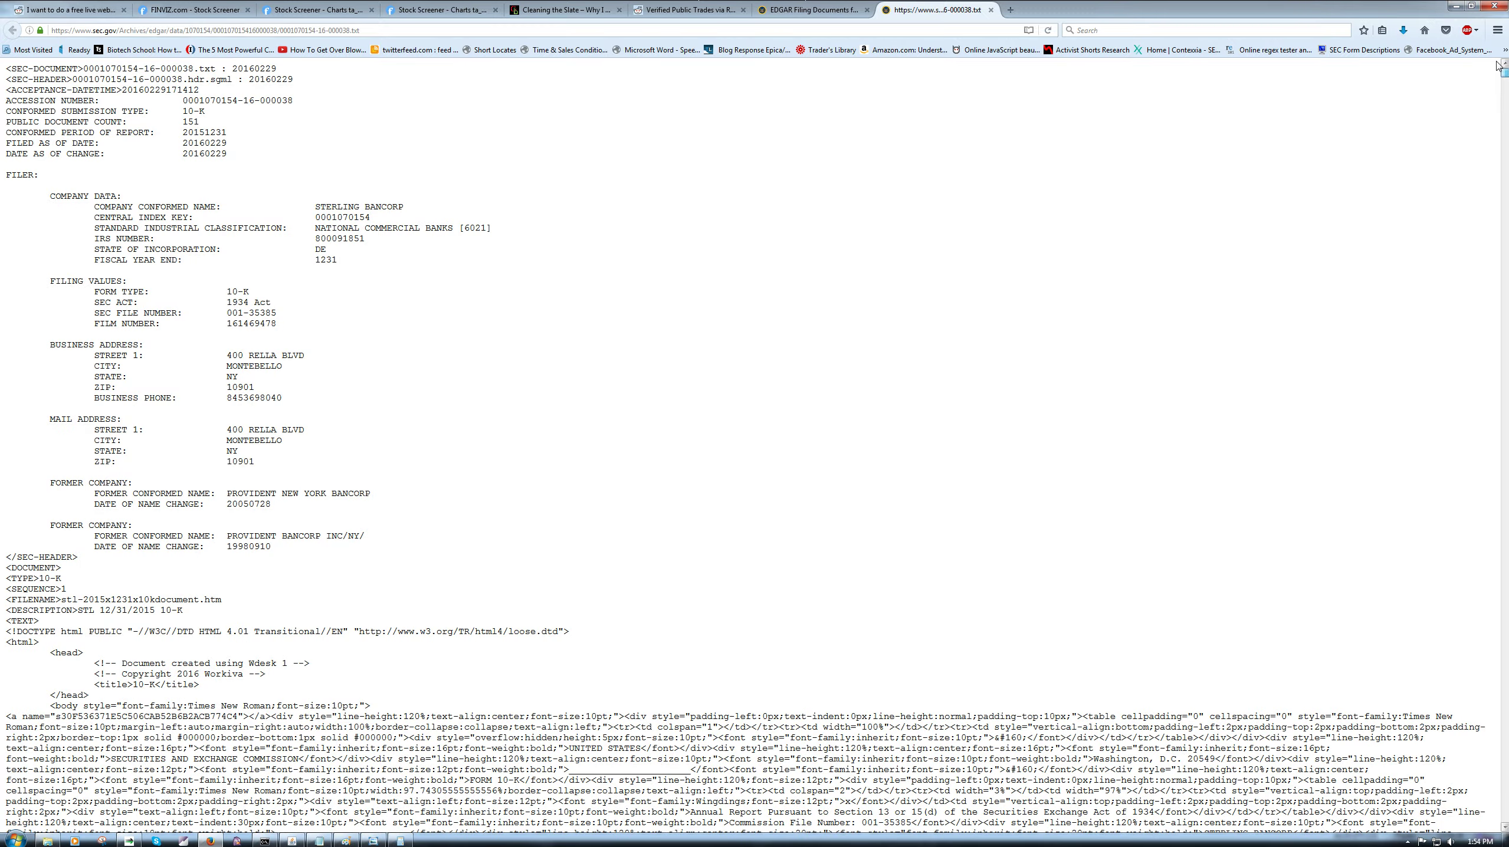
click(990, 10)
Step: Open the main 10-K document and review its table of contents, highlighting Legal Proceedings and Management's Discussion and Analysis
click(782, 368)
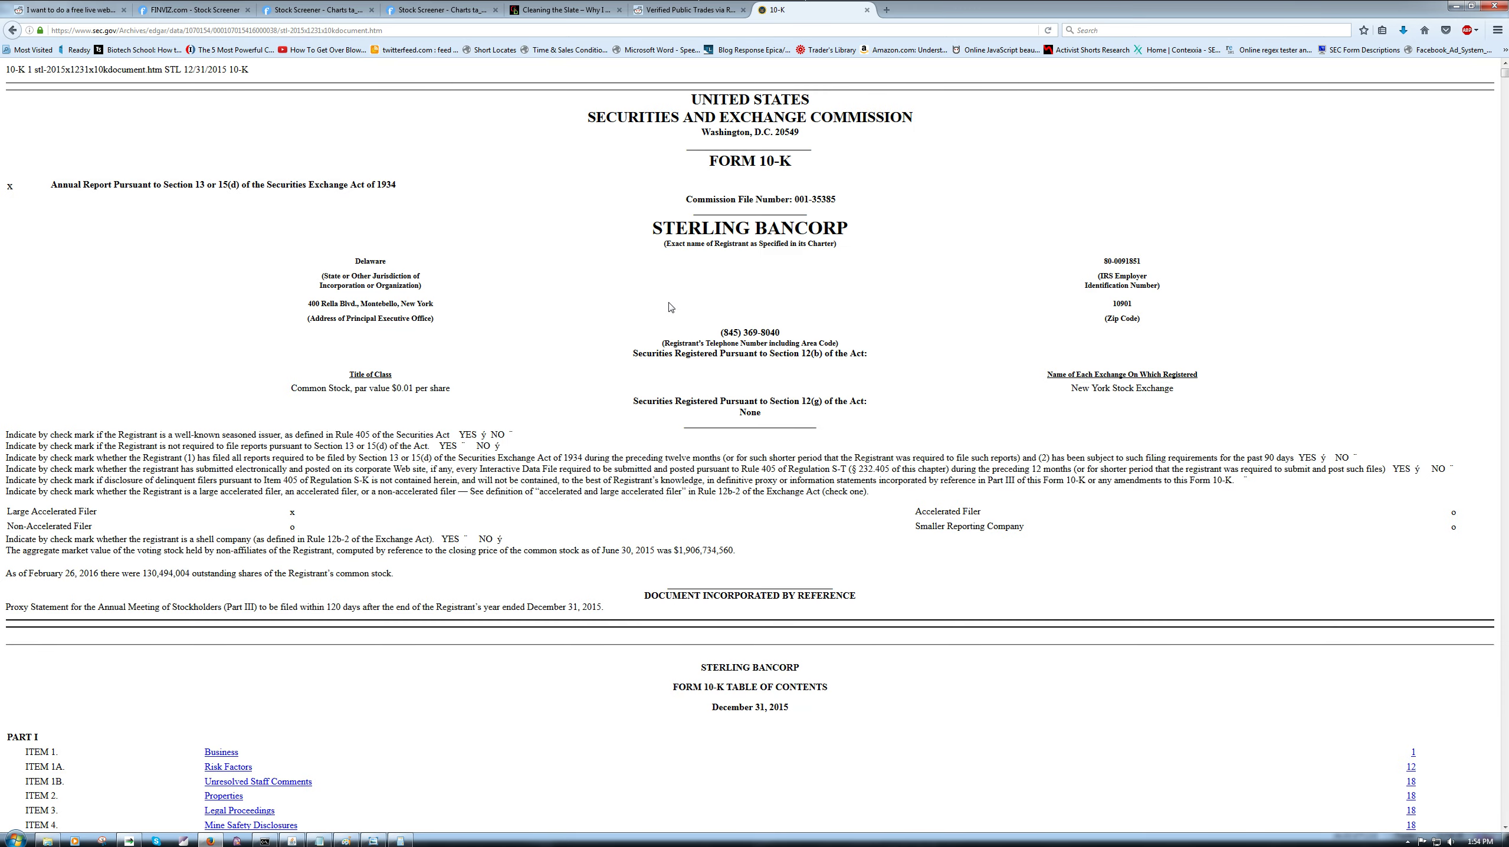
scroll(670, 306, down, 10)
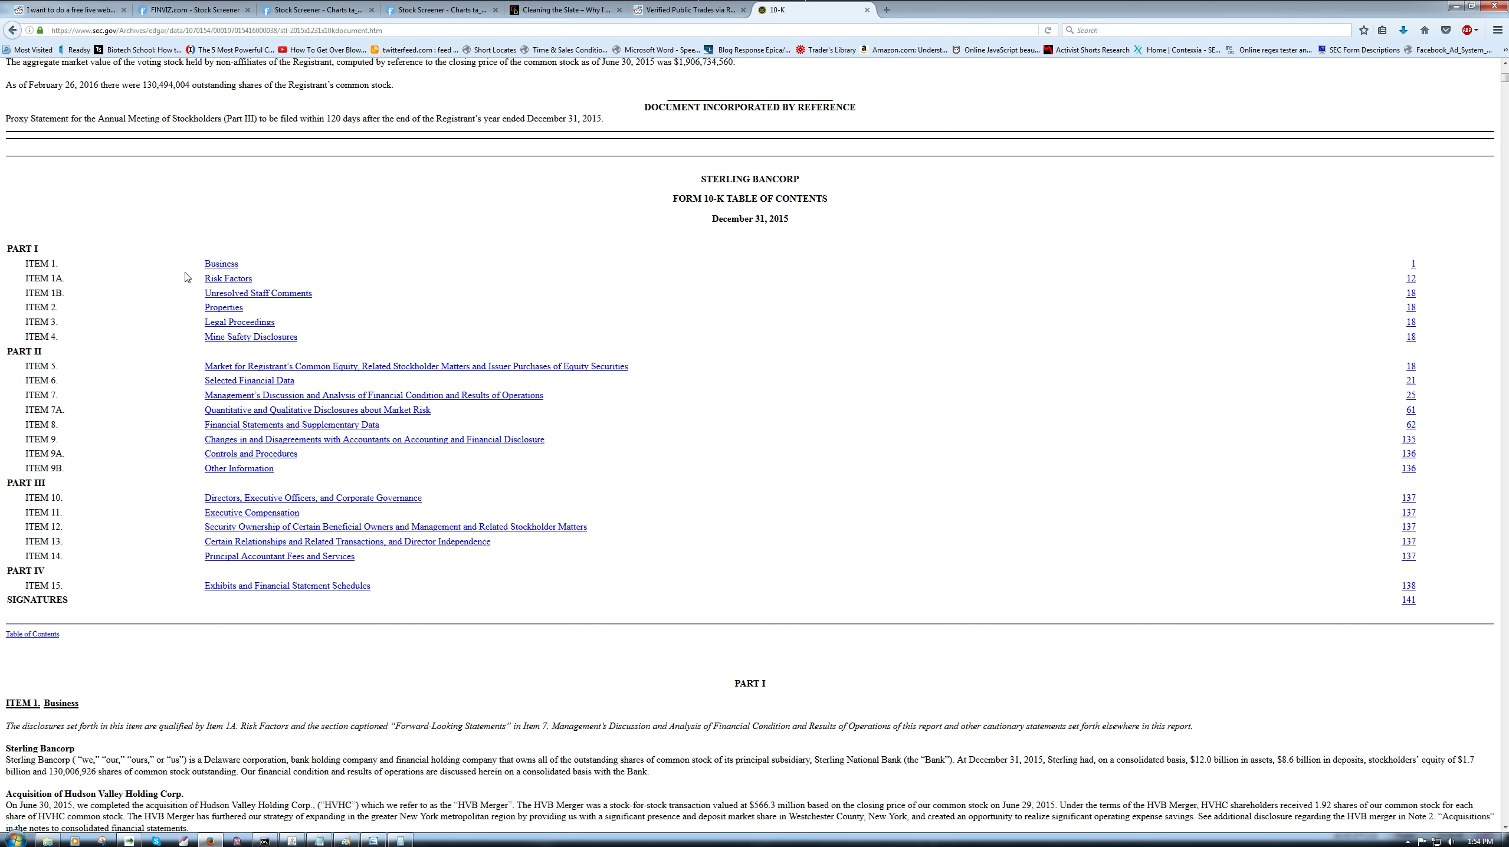
drag(277, 285, 186, 278)
click(178, 280)
scroll(181, 287, down, 2)
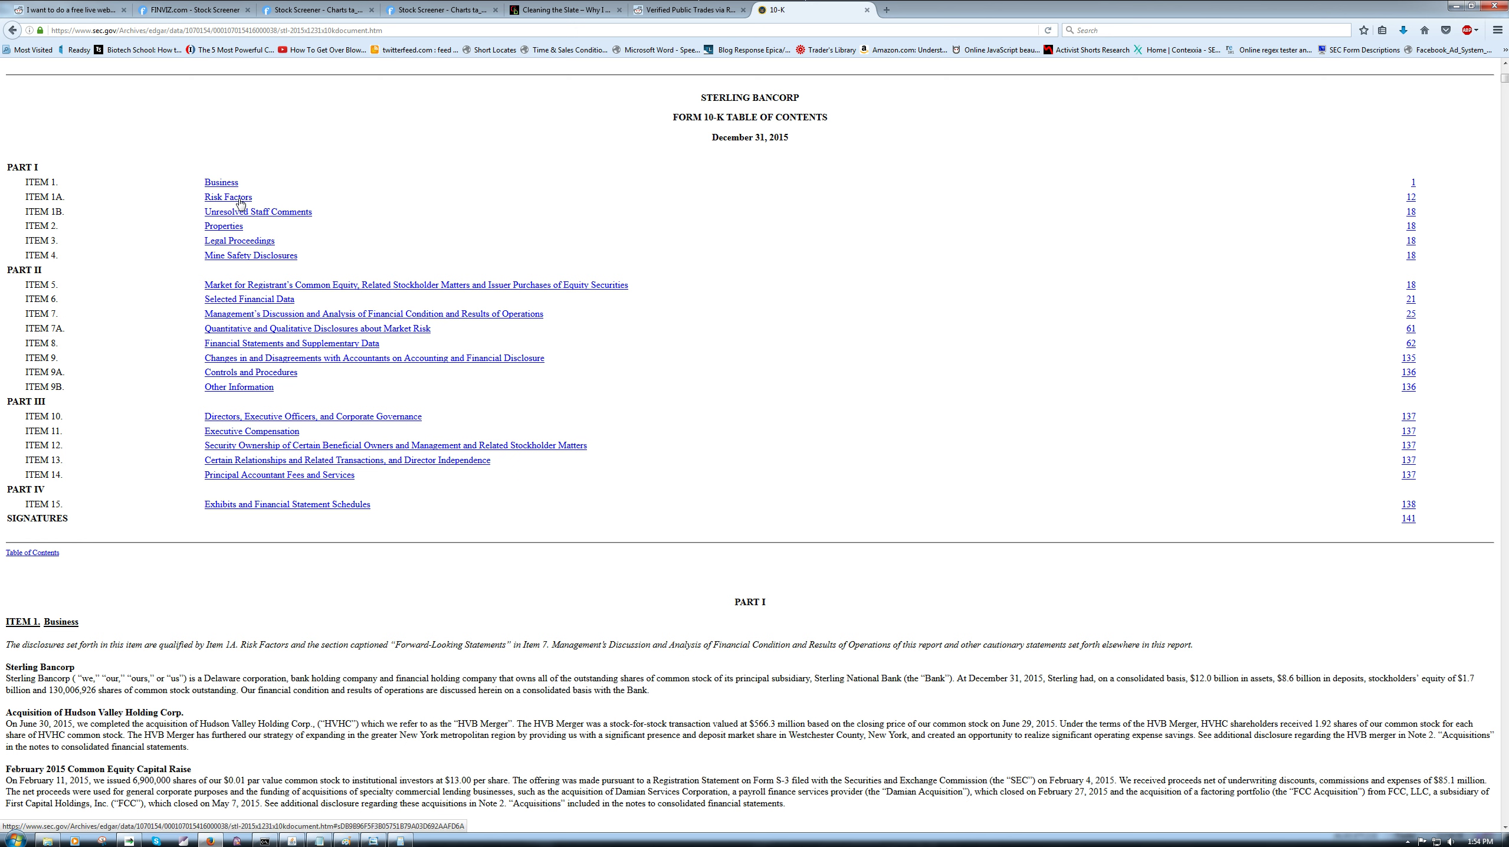
drag(289, 244, 142, 243)
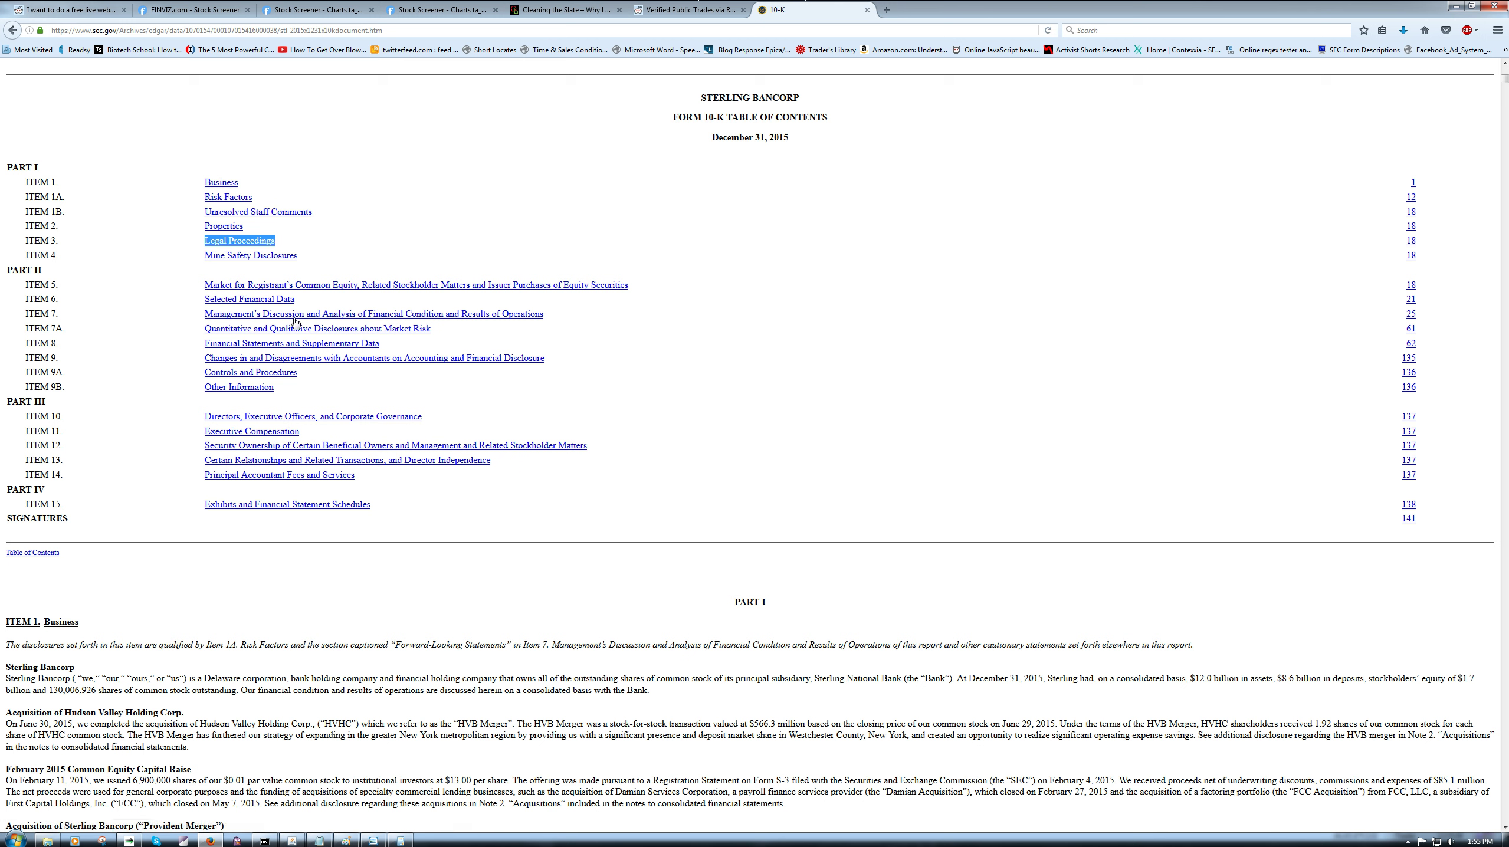
drag(542, 318, 204, 319)
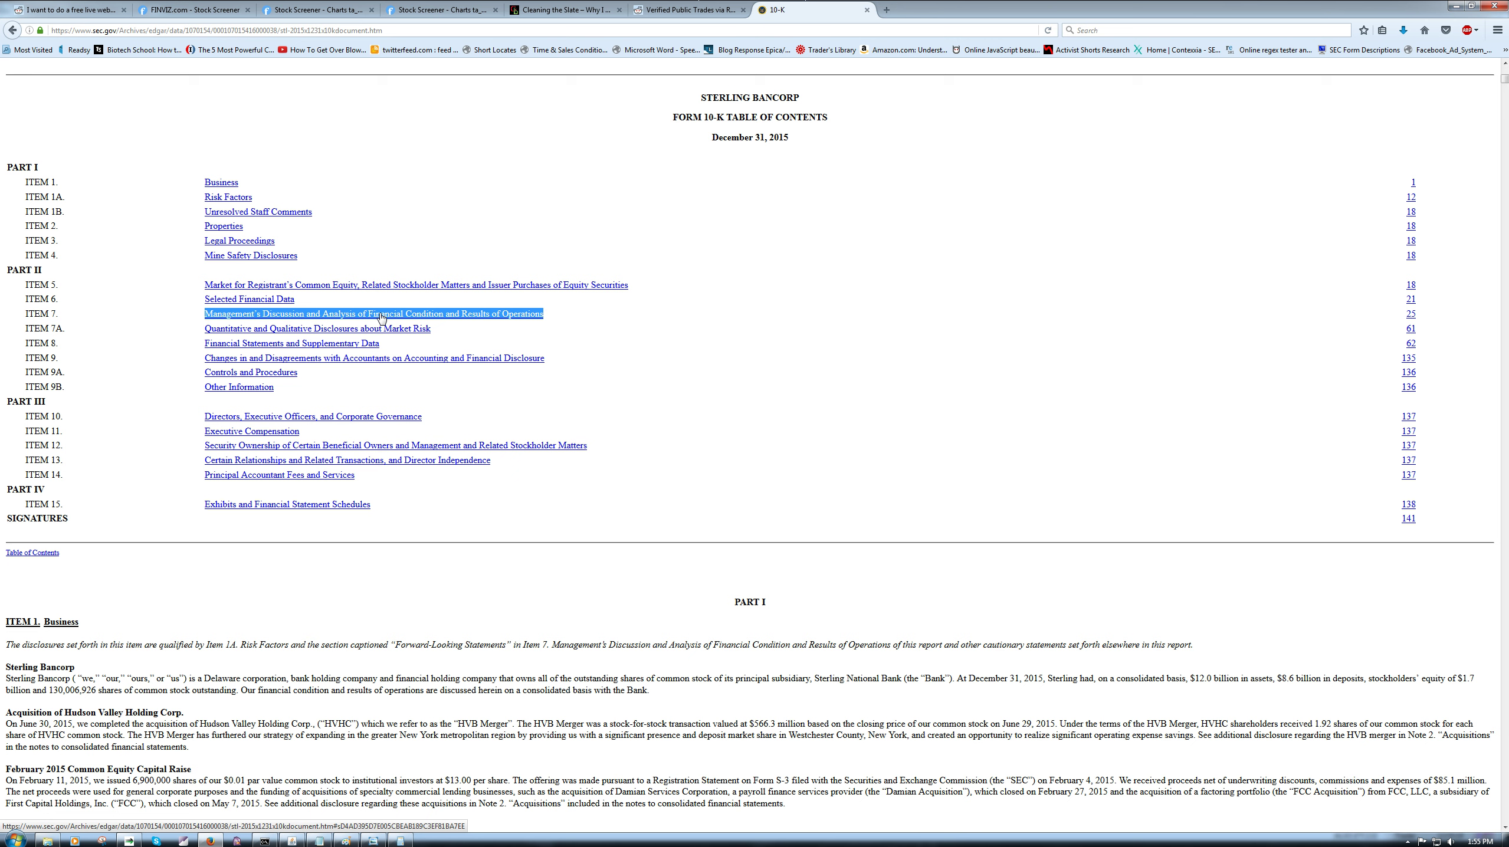
click(558, 314)
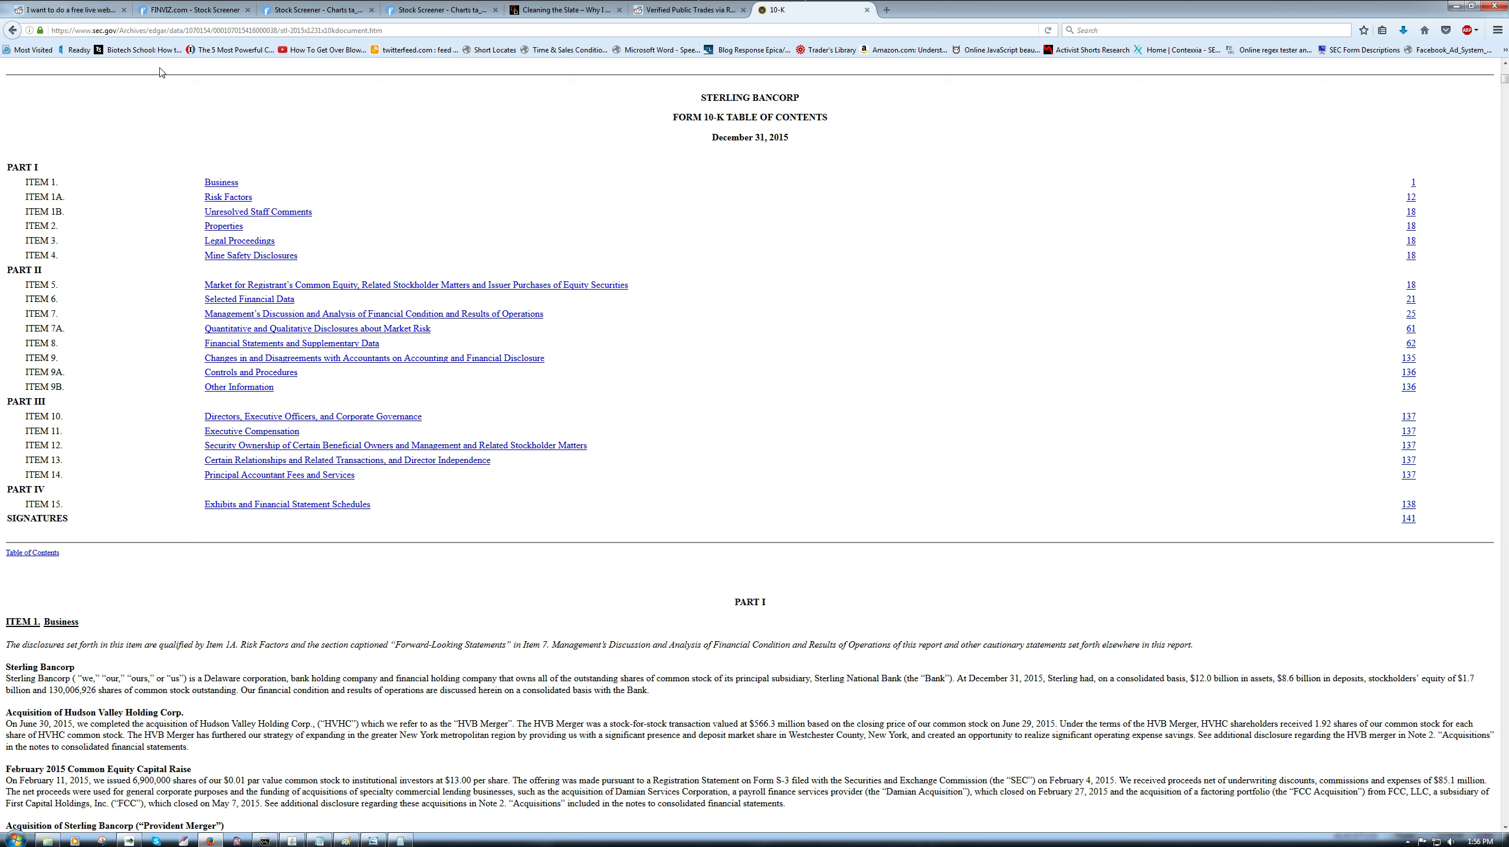
Step: Look through the 10-K's Selected Financial Data tables, then return to the remaining questions in the Reddit thread
click(271, 303)
scroll(589, 287, down, 5)
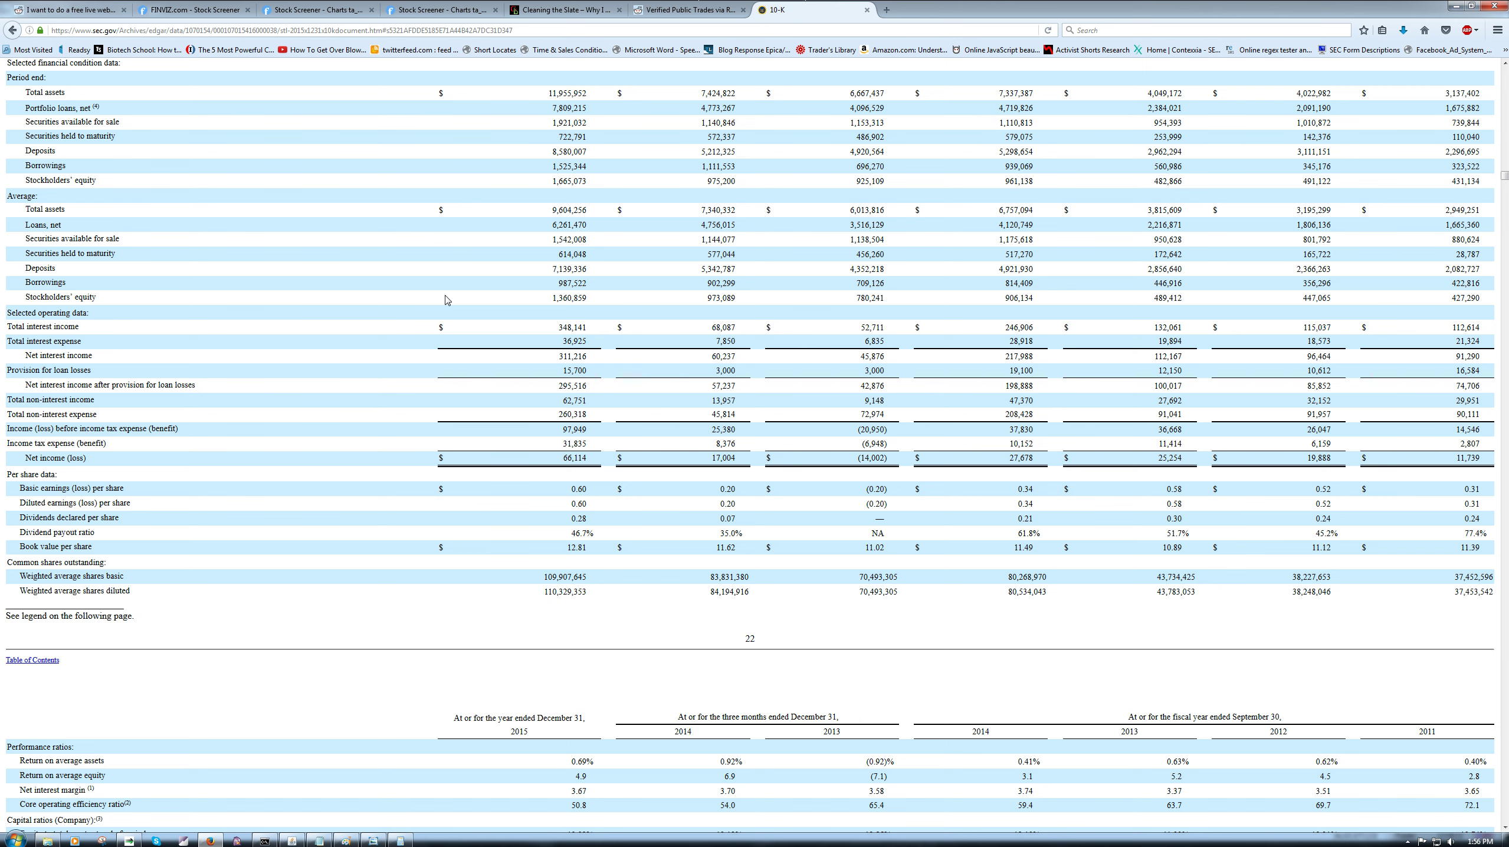
scroll(446, 300, up, 4)
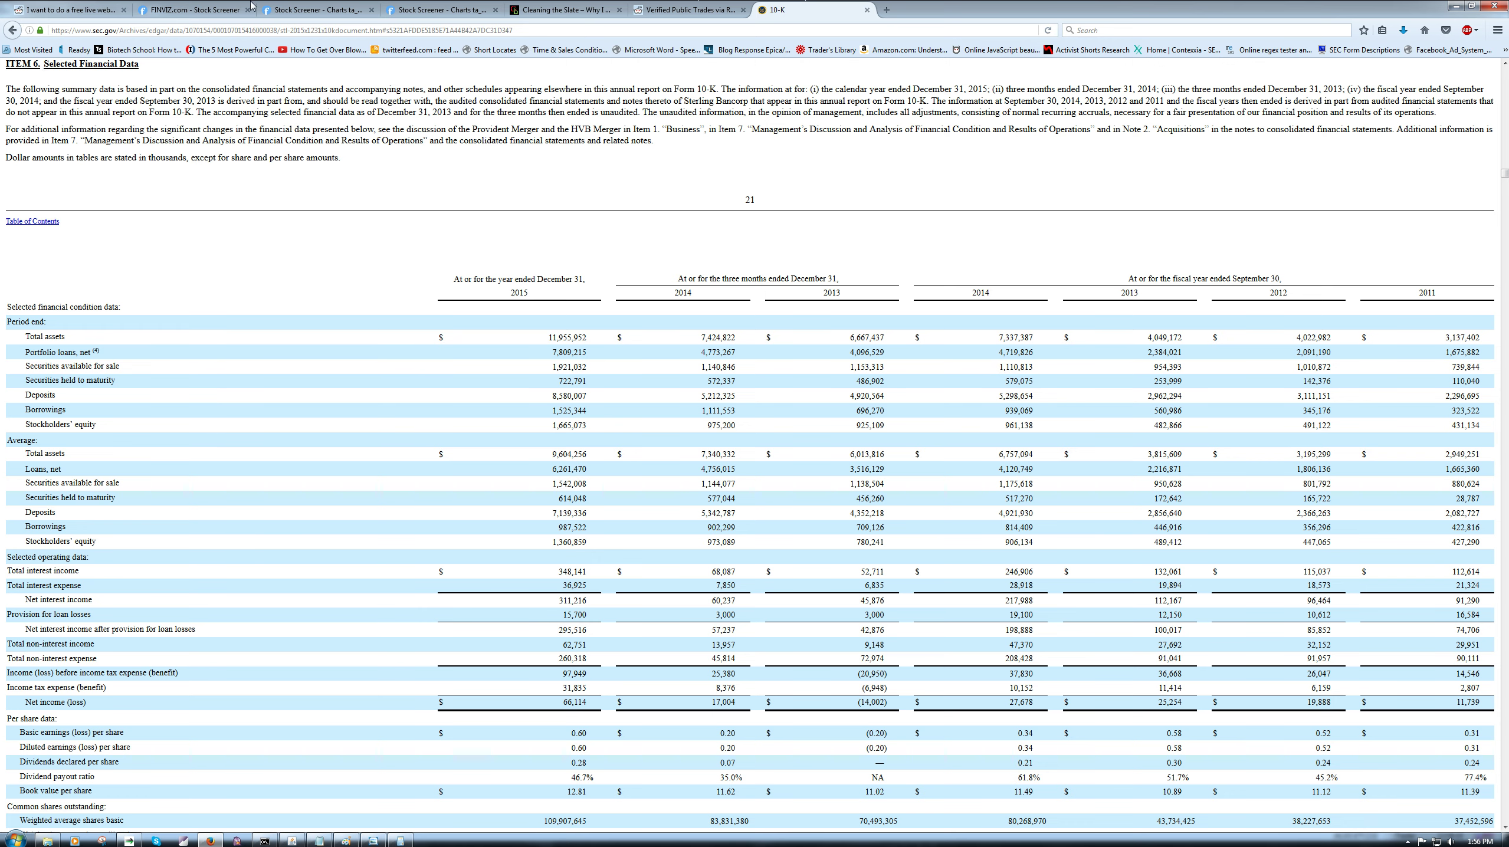
click(74, 10)
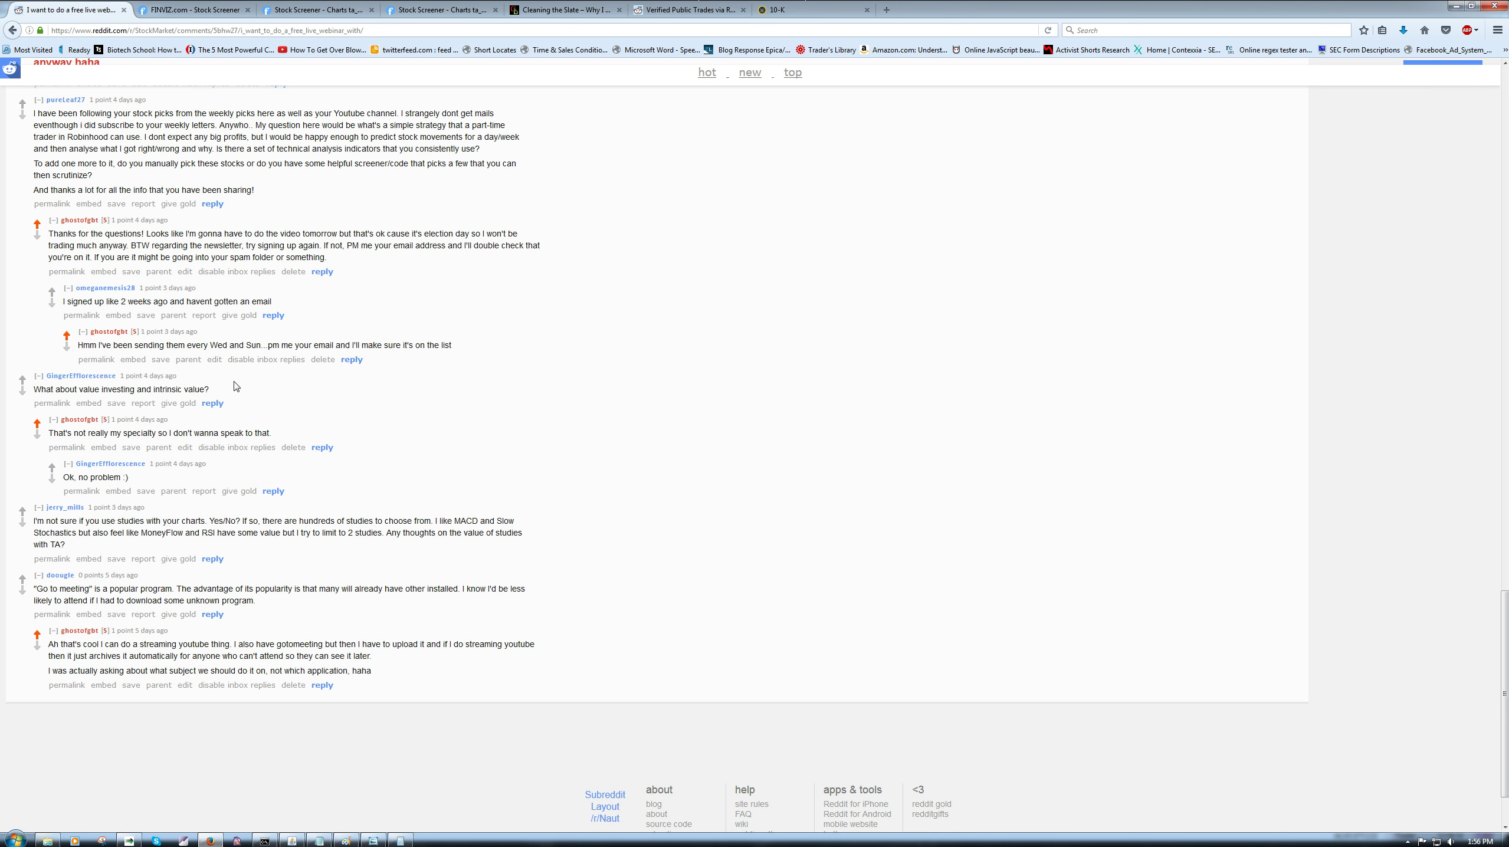
scroll(245, 397, down, 2)
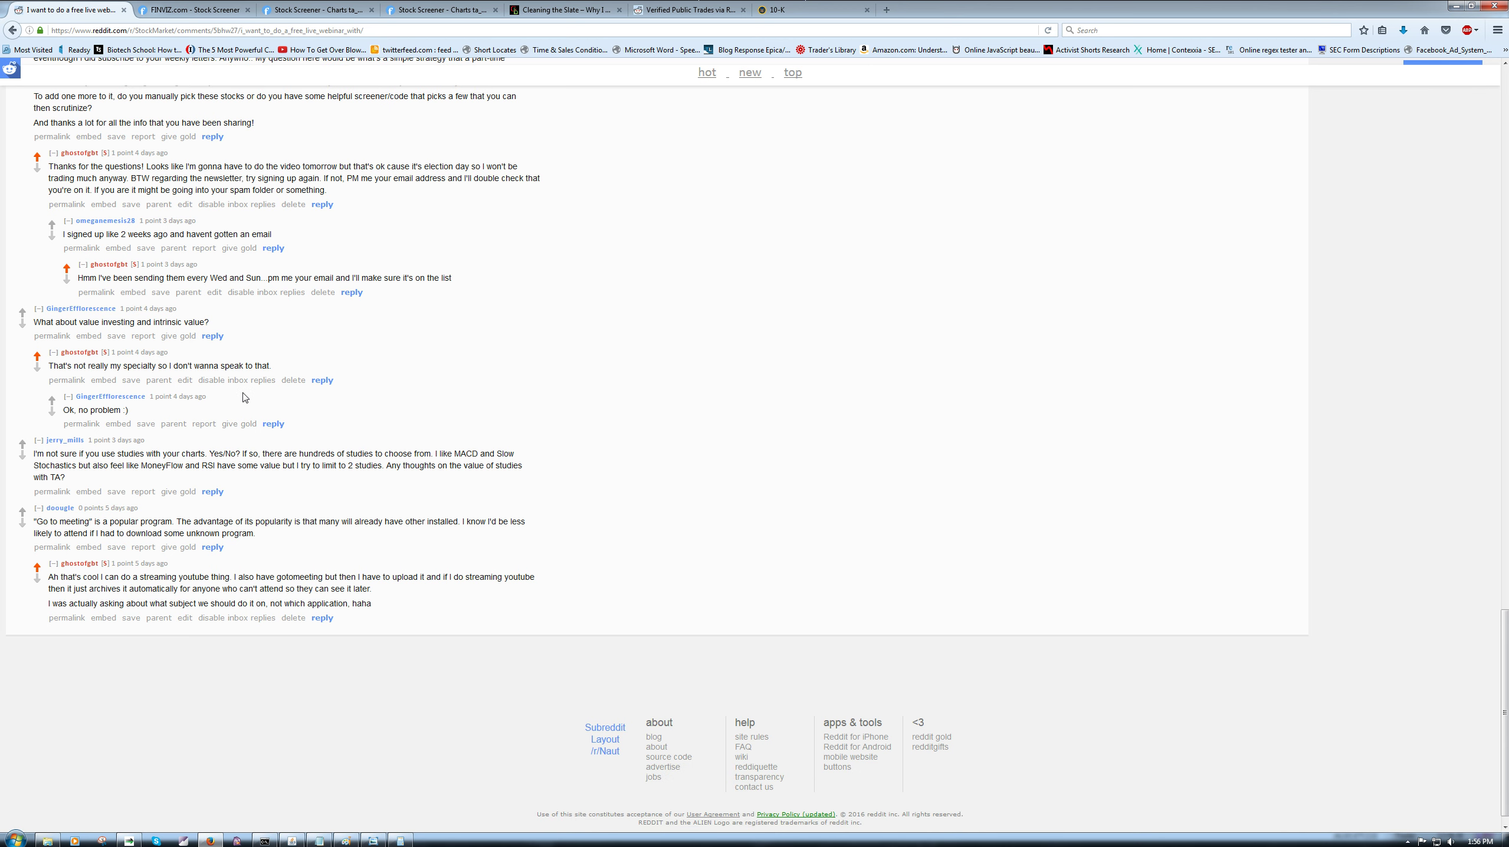